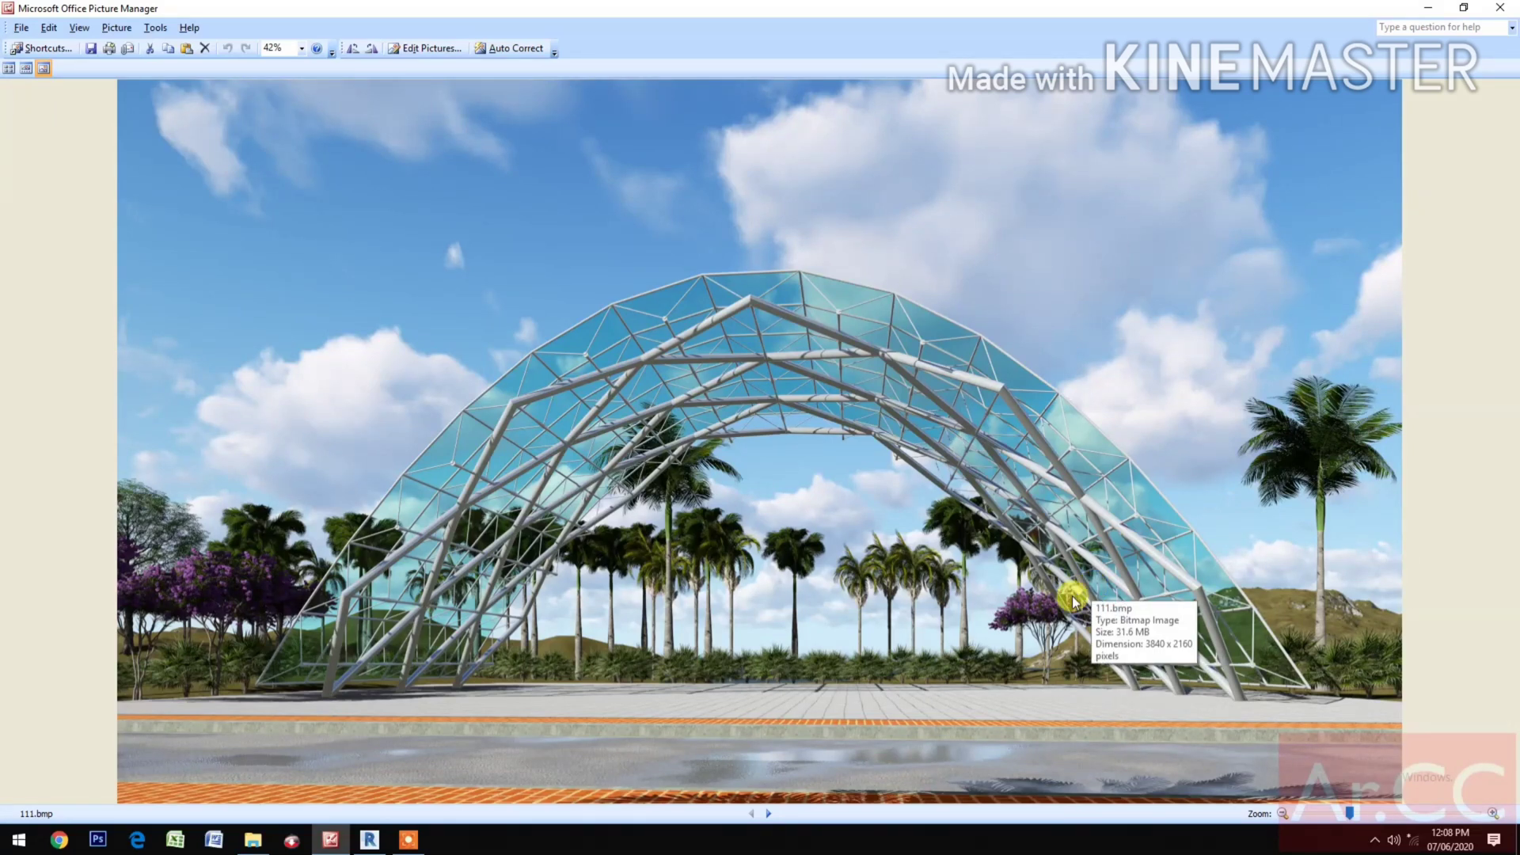
Switch to Revit and create a new family from the Metric Generic Model Pattern Based template.
click(369, 839)
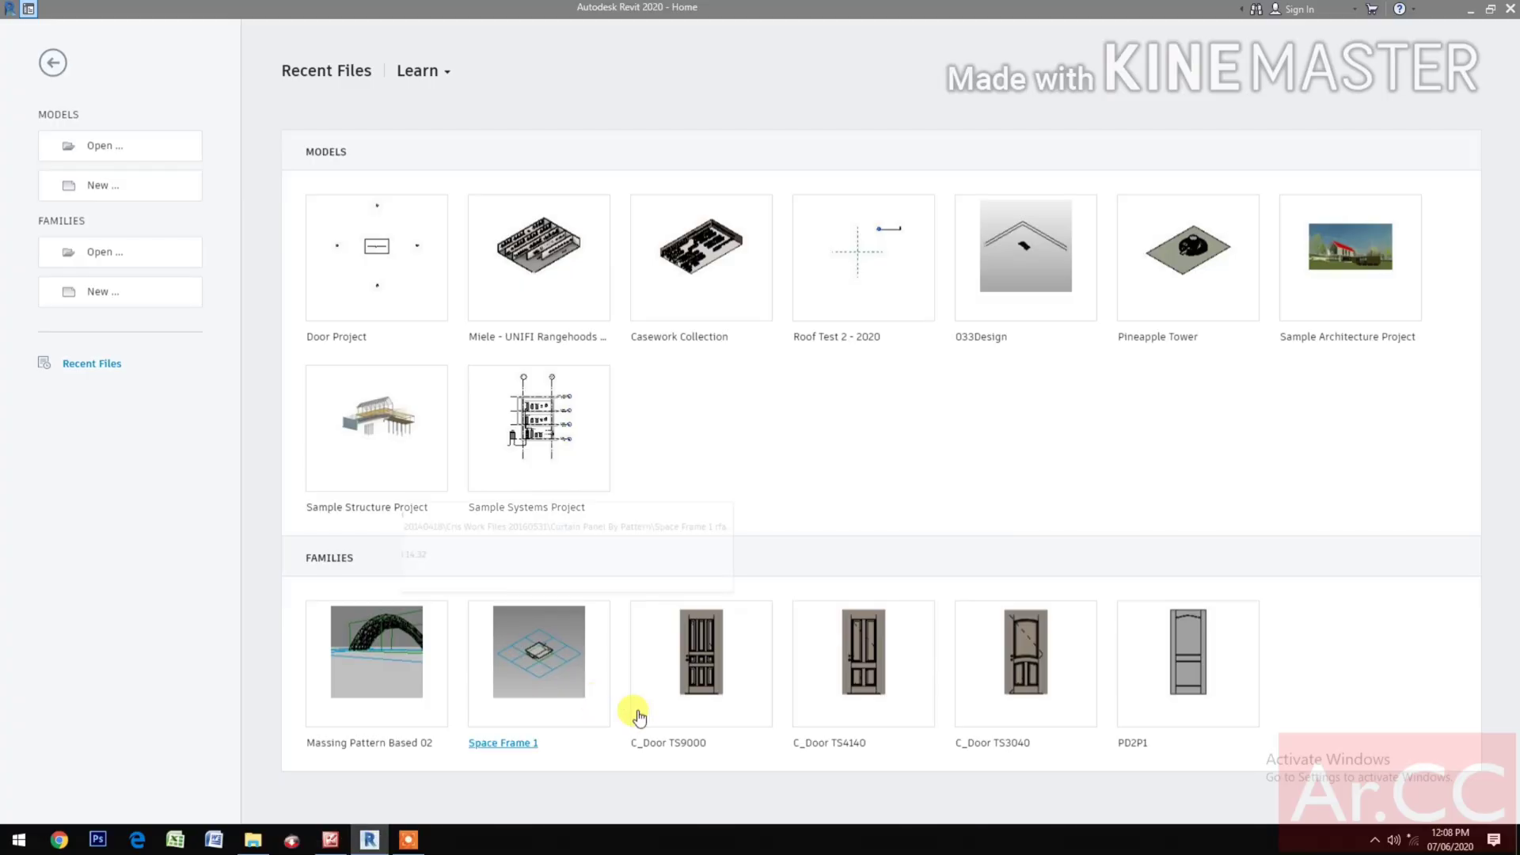
click(141, 296)
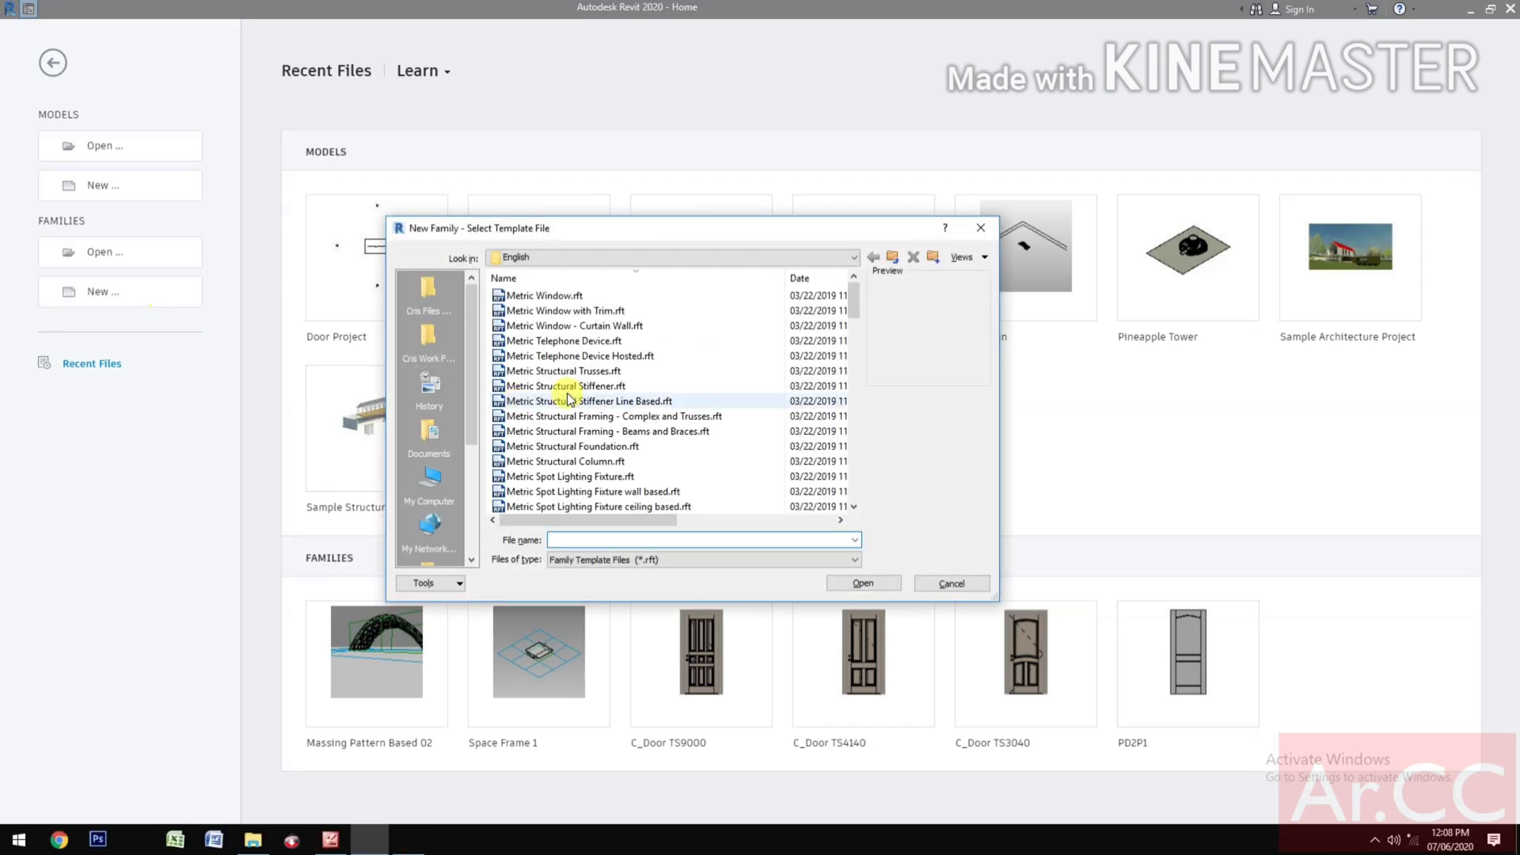
scroll(586, 447, down, 4)
scroll(585, 451, down, 10)
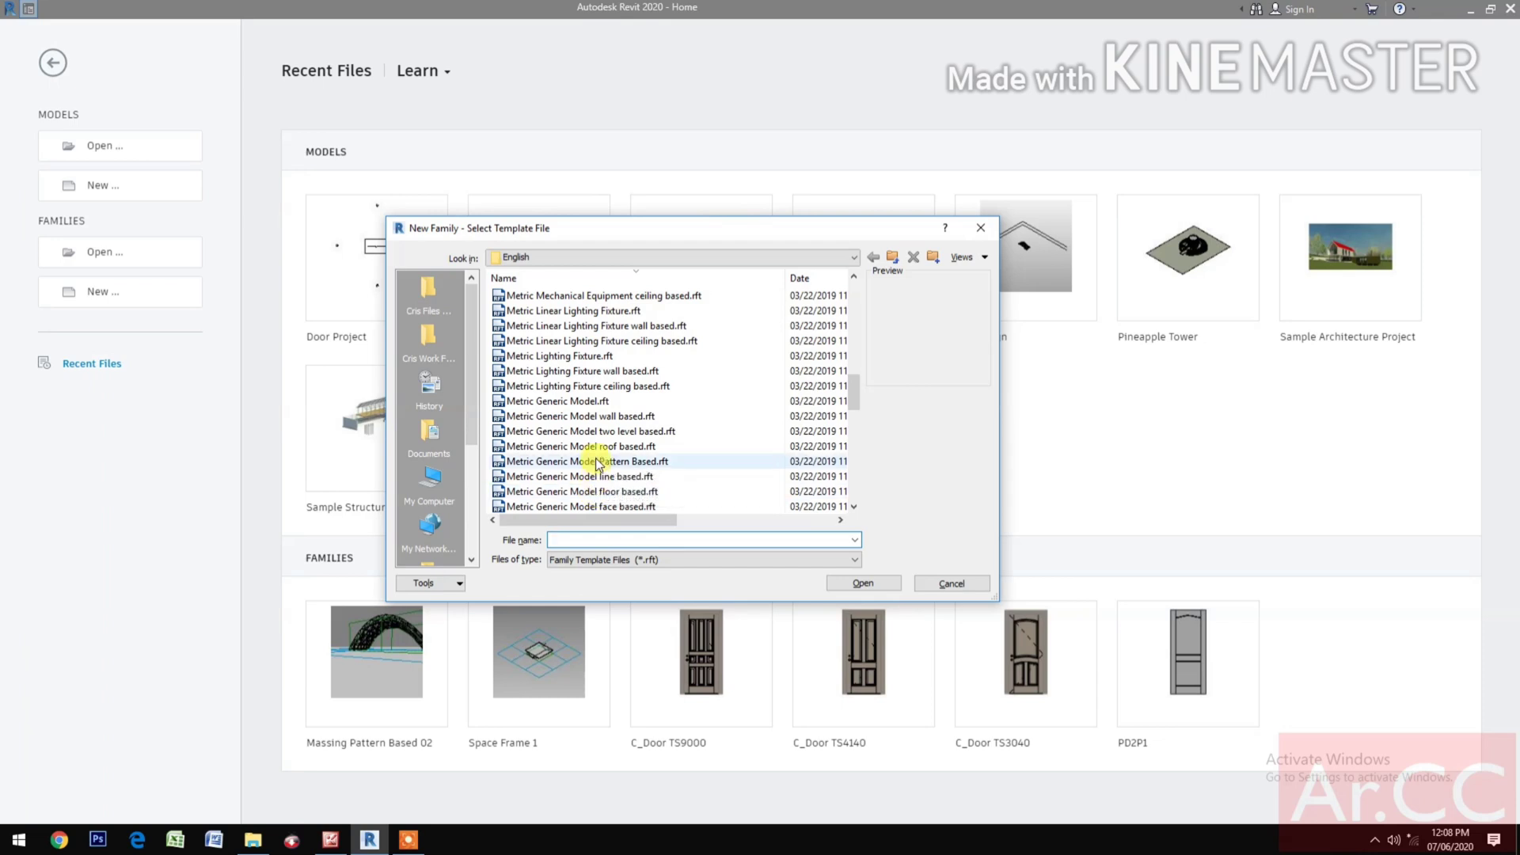
click(586, 461)
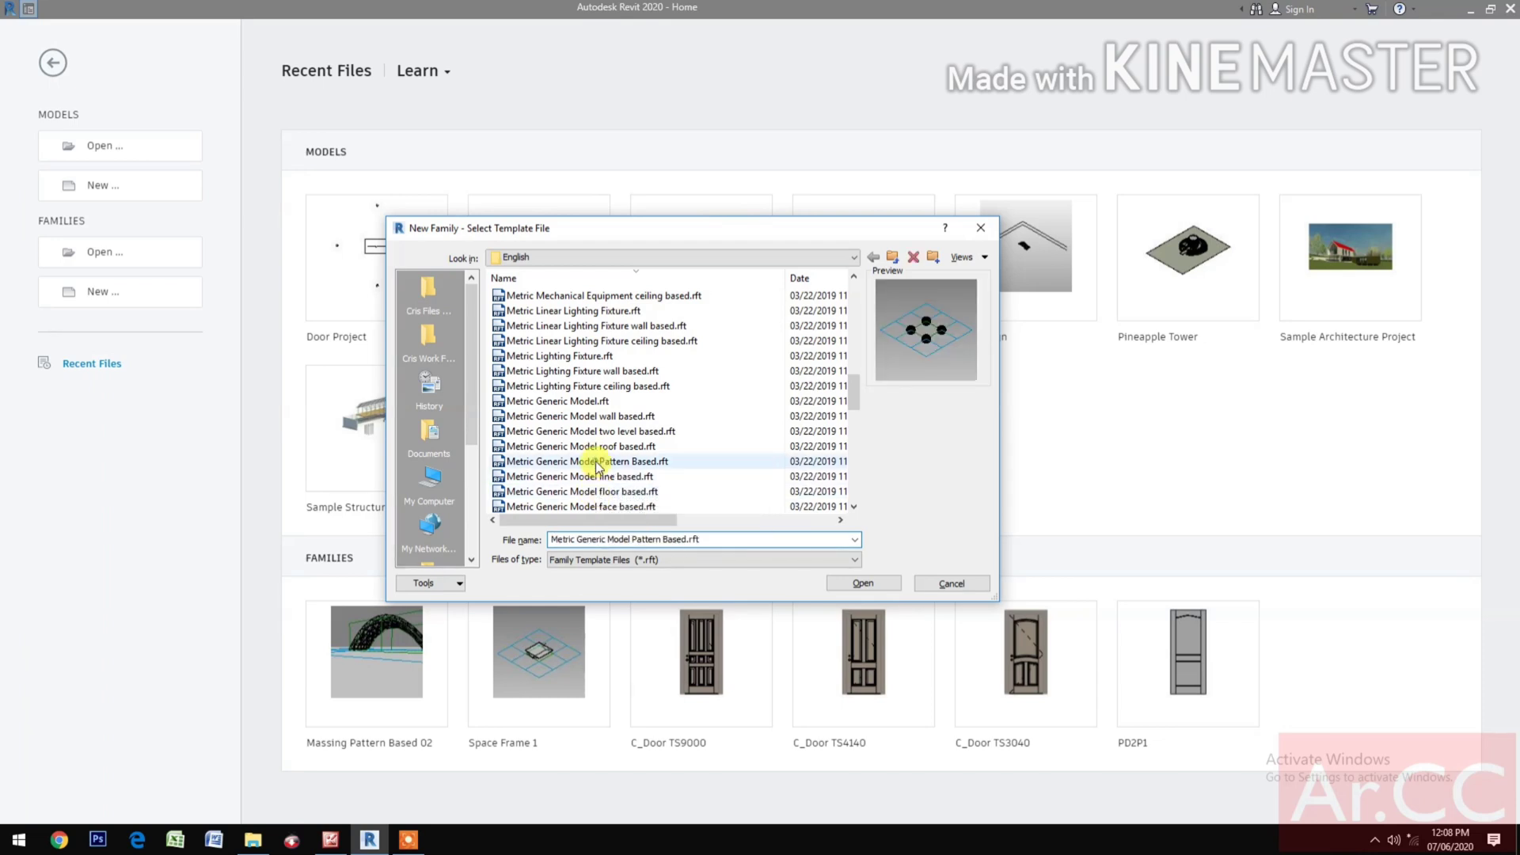
click(874, 588)
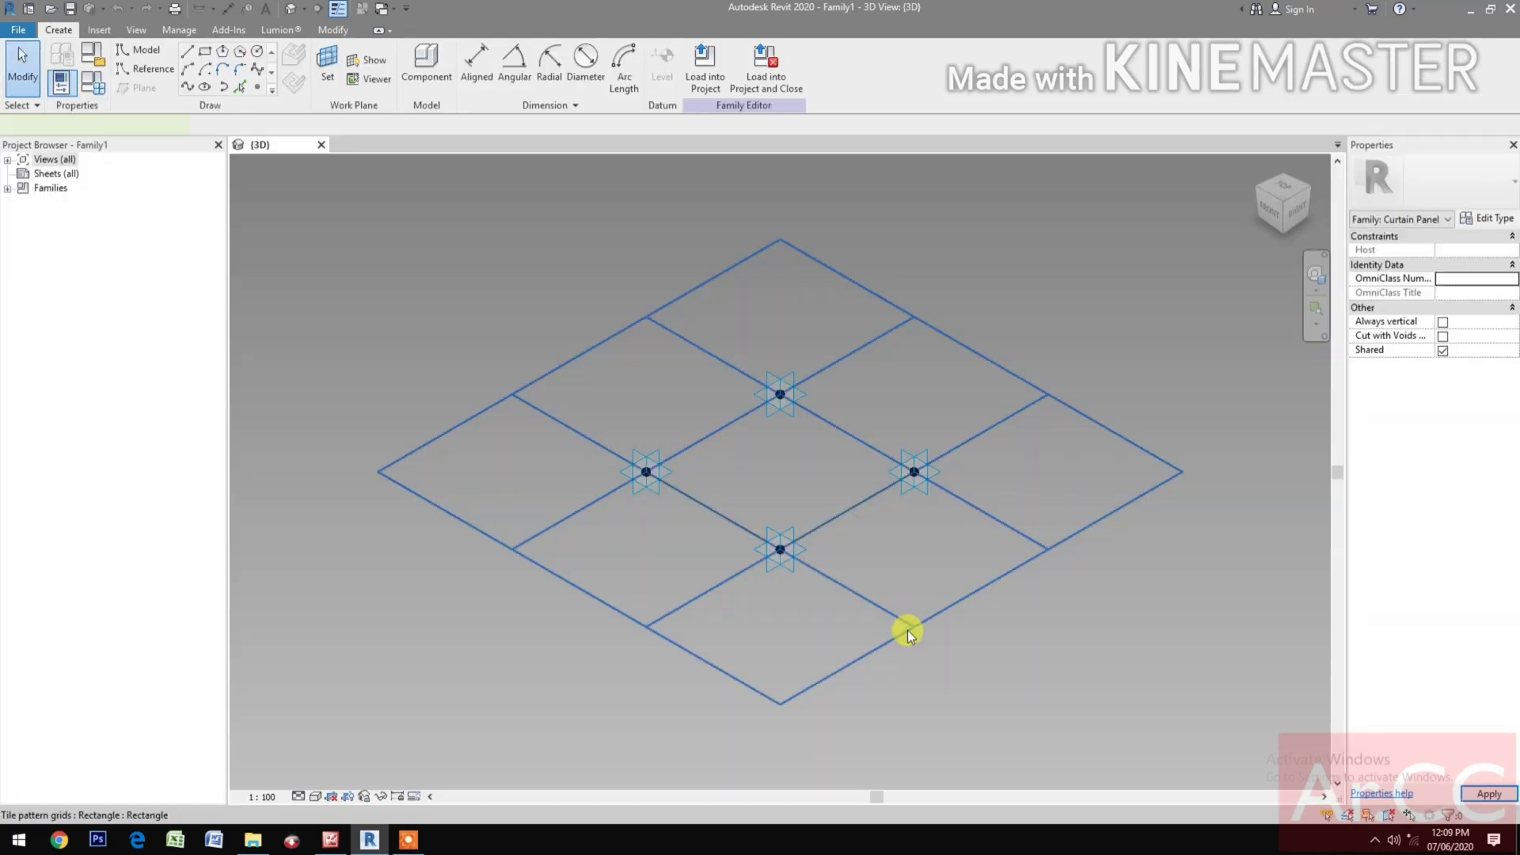
Set the tile pattern grid's horizontal spacing to 10000 and its vertical spacing to 20000.
click(906, 629)
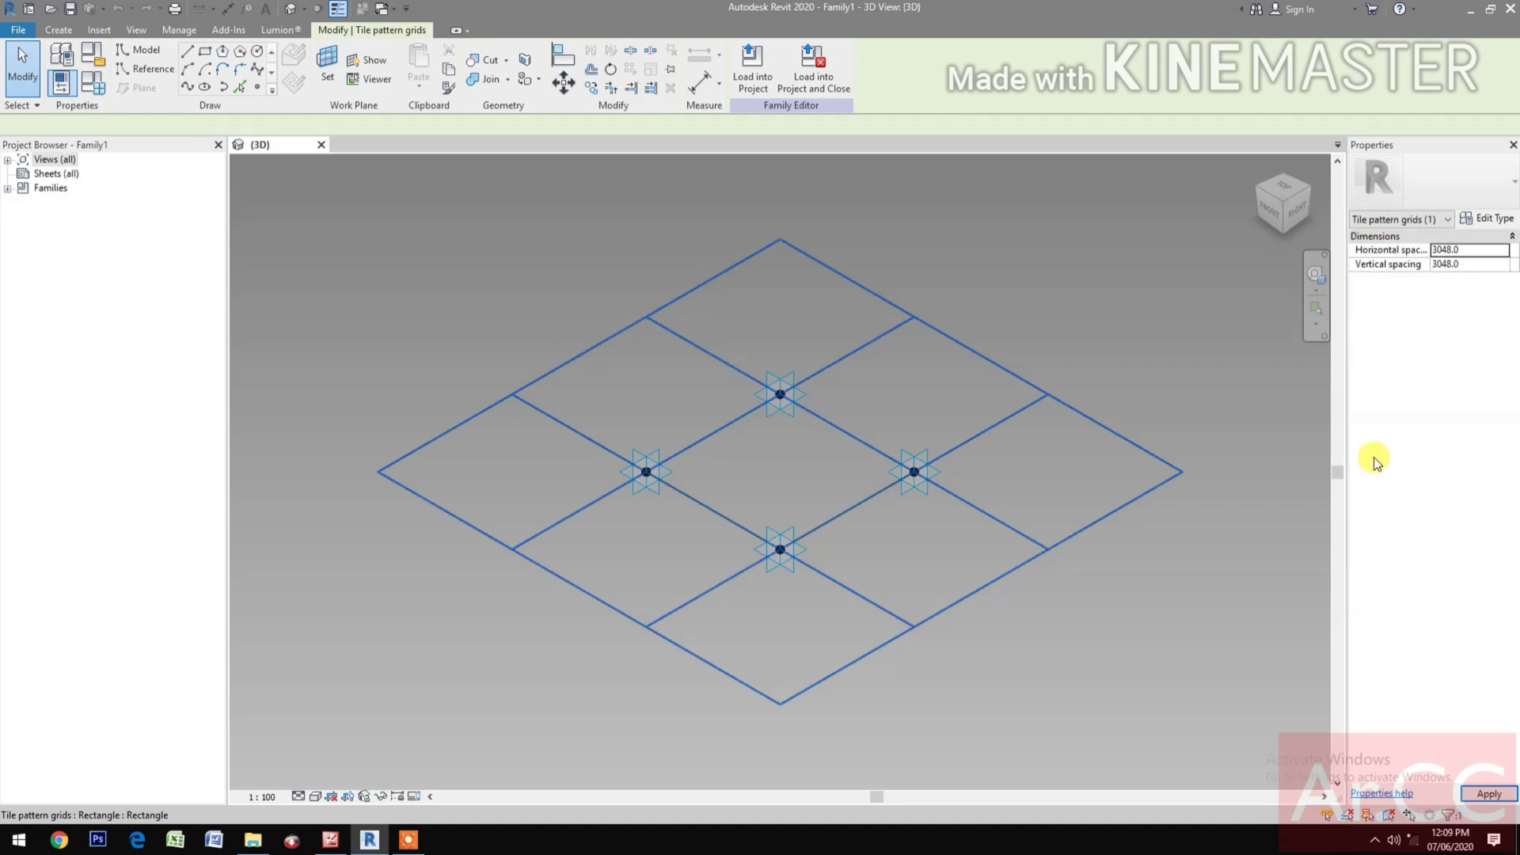
click(1477, 251)
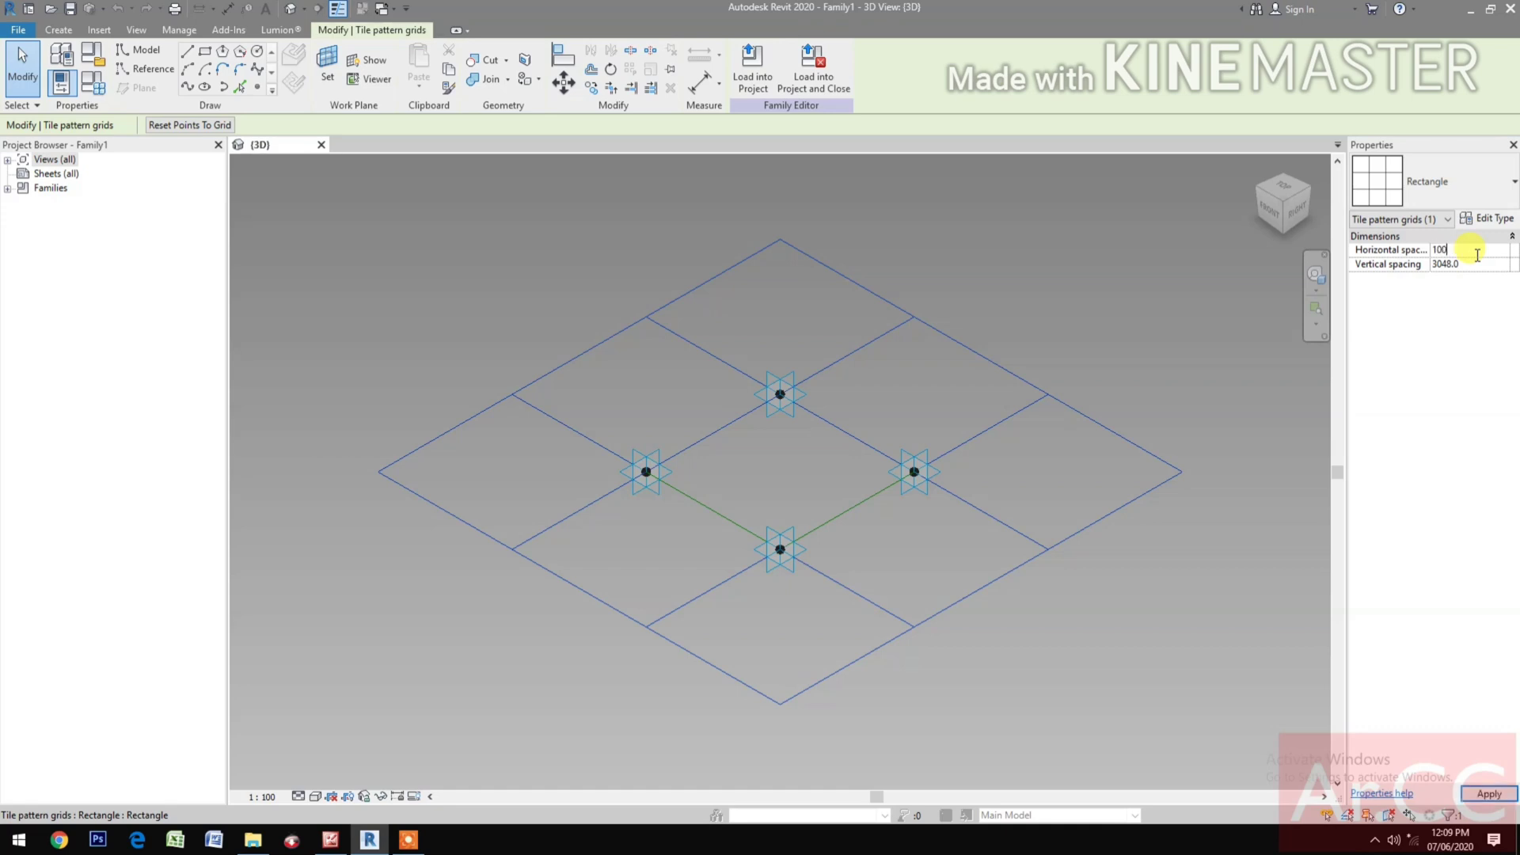
click(1481, 266)
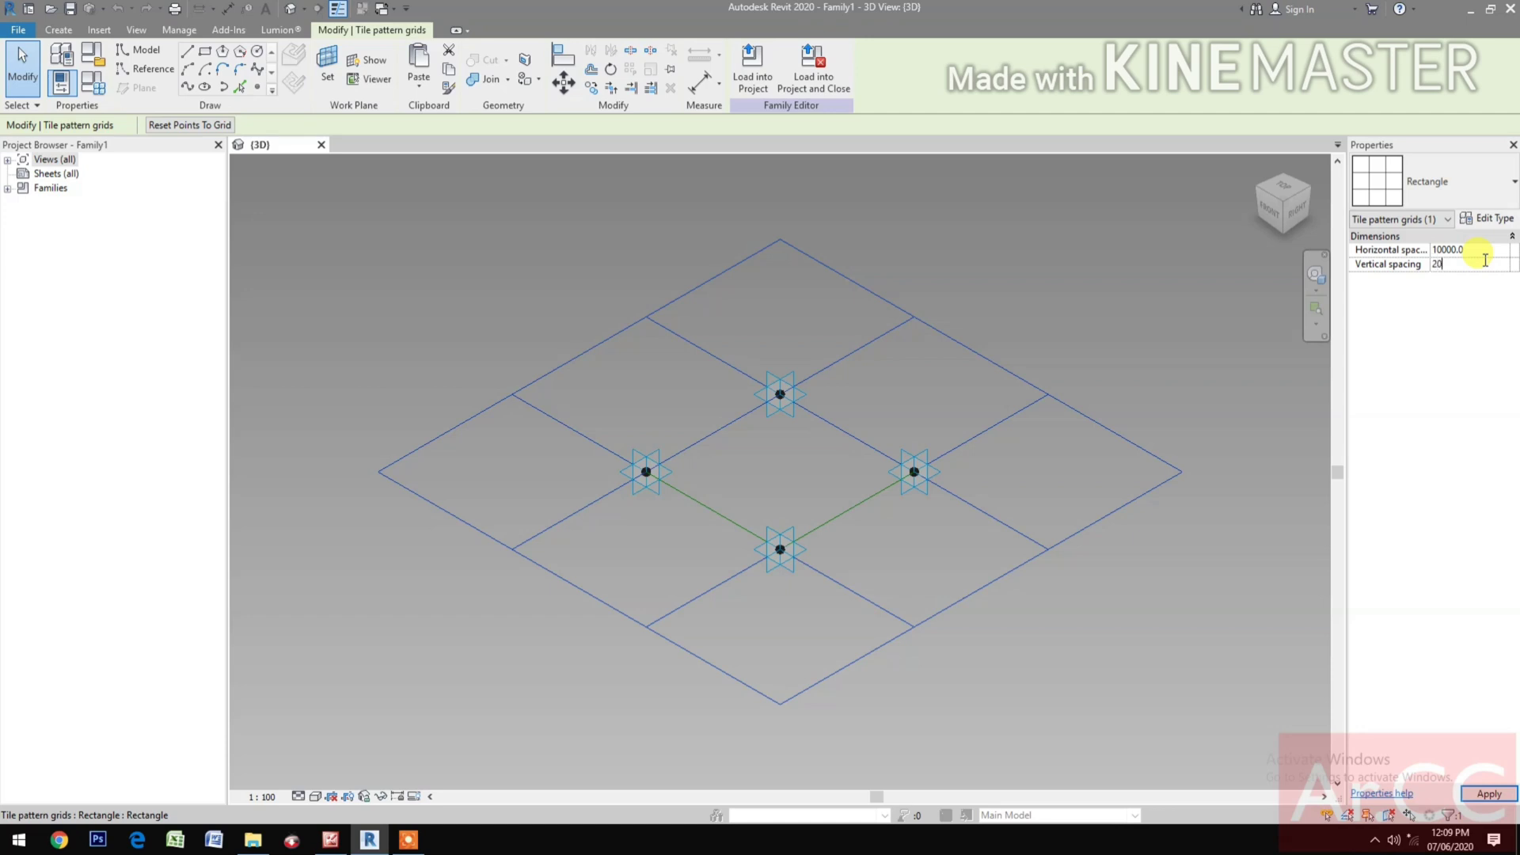
text(20000)
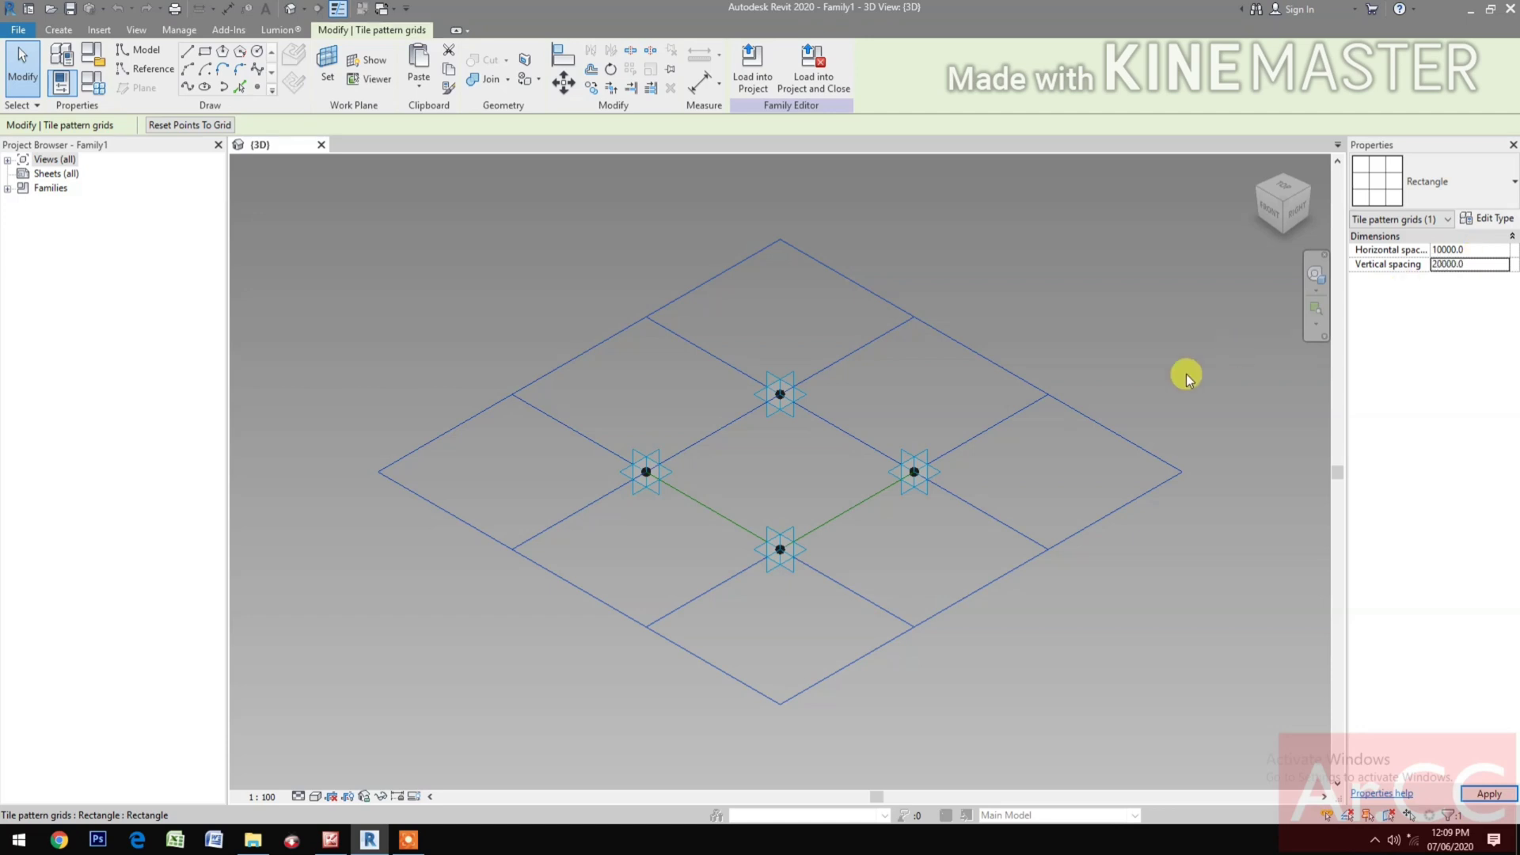
scroll(1000, 469, down, 4)
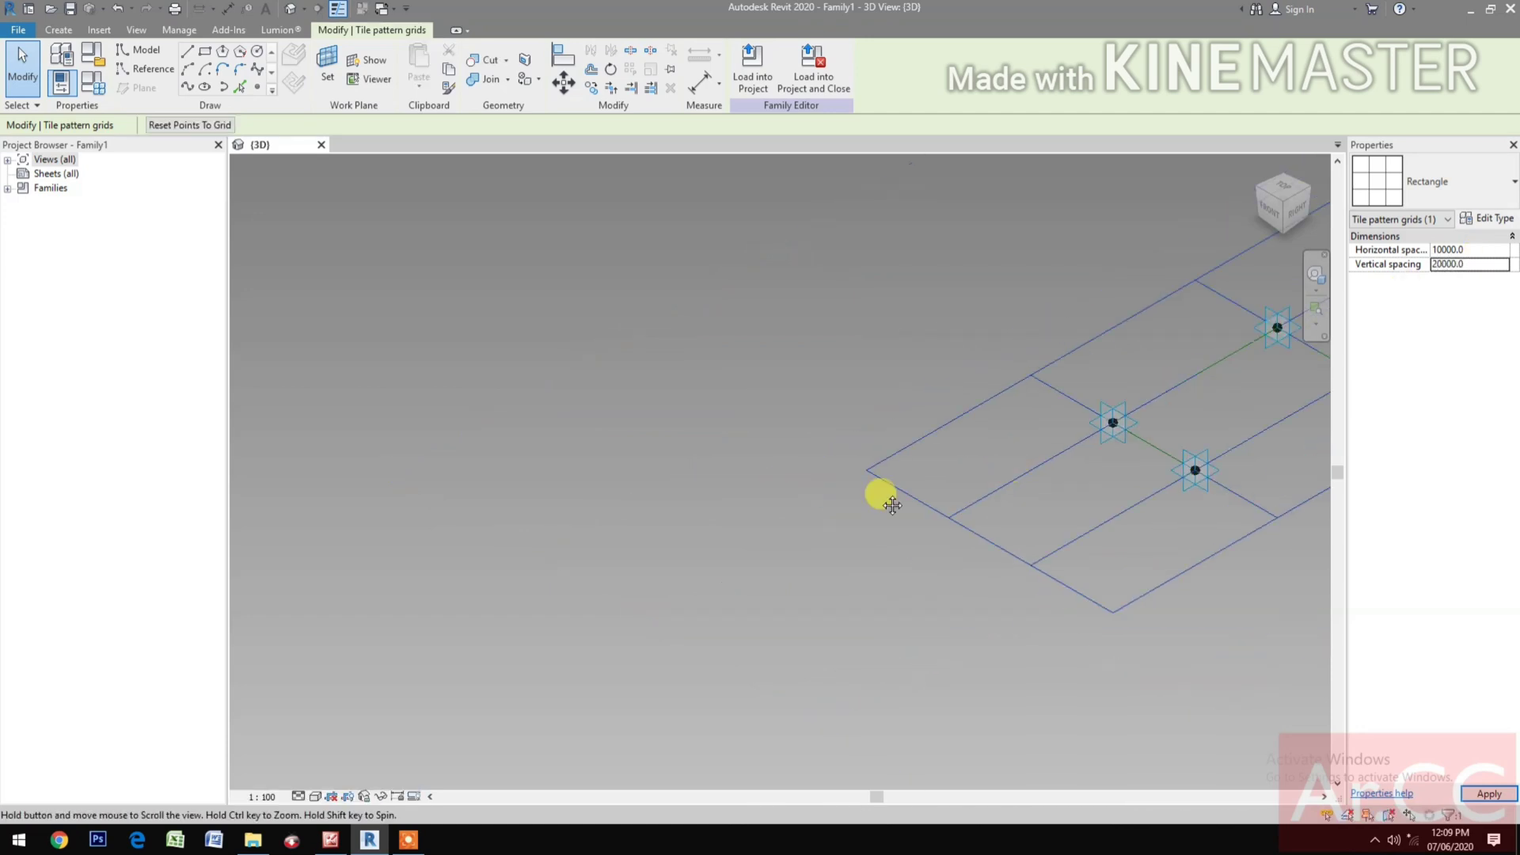
middle_drag(879, 496, 730, 551)
scroll(939, 529, up, 1)
middle_drag(918, 557, 876, 544)
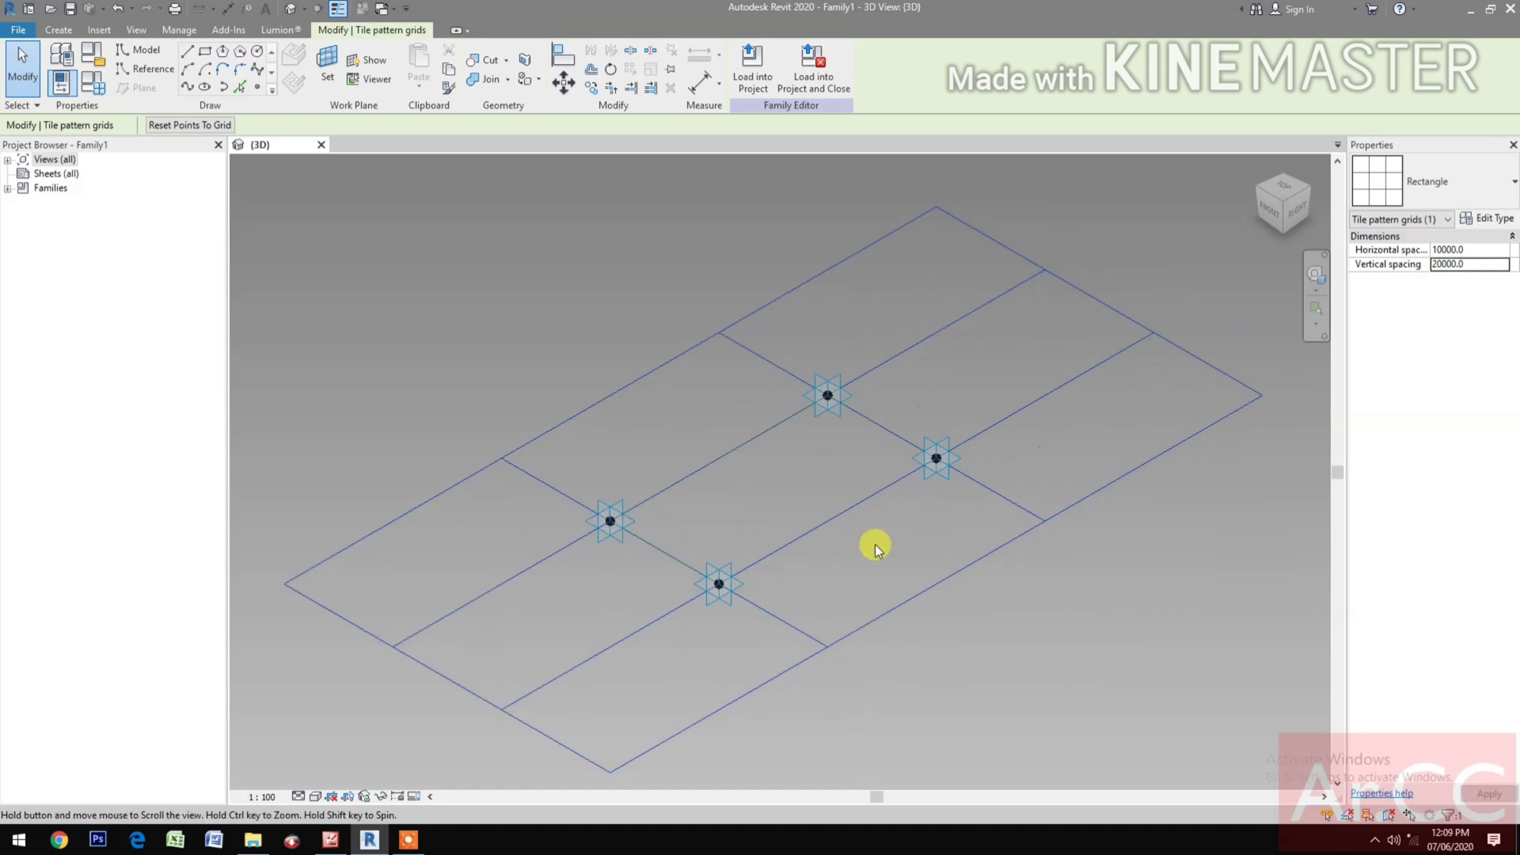
Place a reference point on adaptive placement point 1, drawing on that point's own horizontal work plane.
click(257, 87)
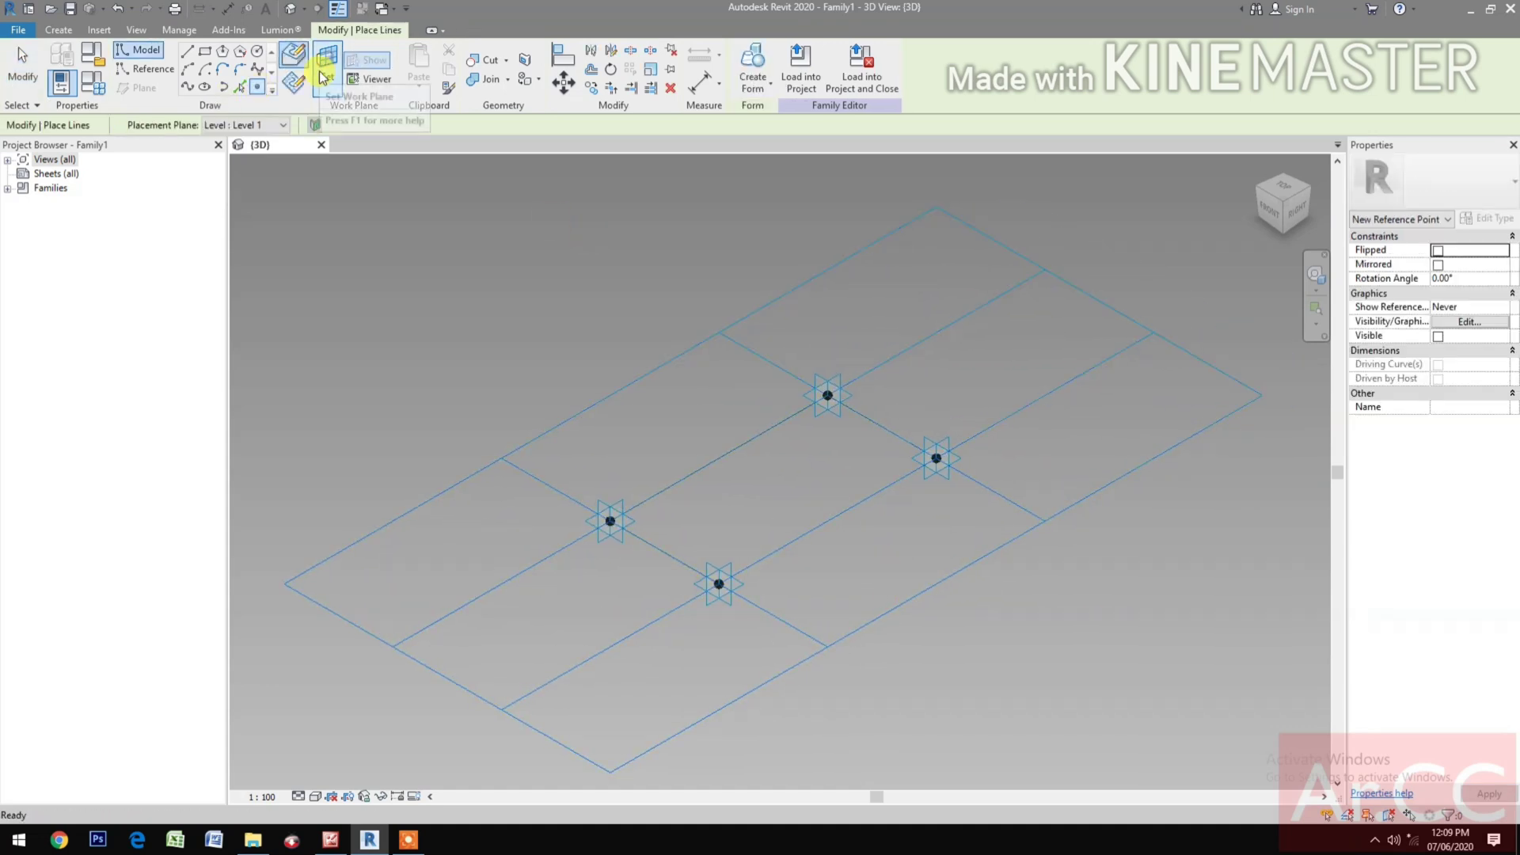
click(295, 87)
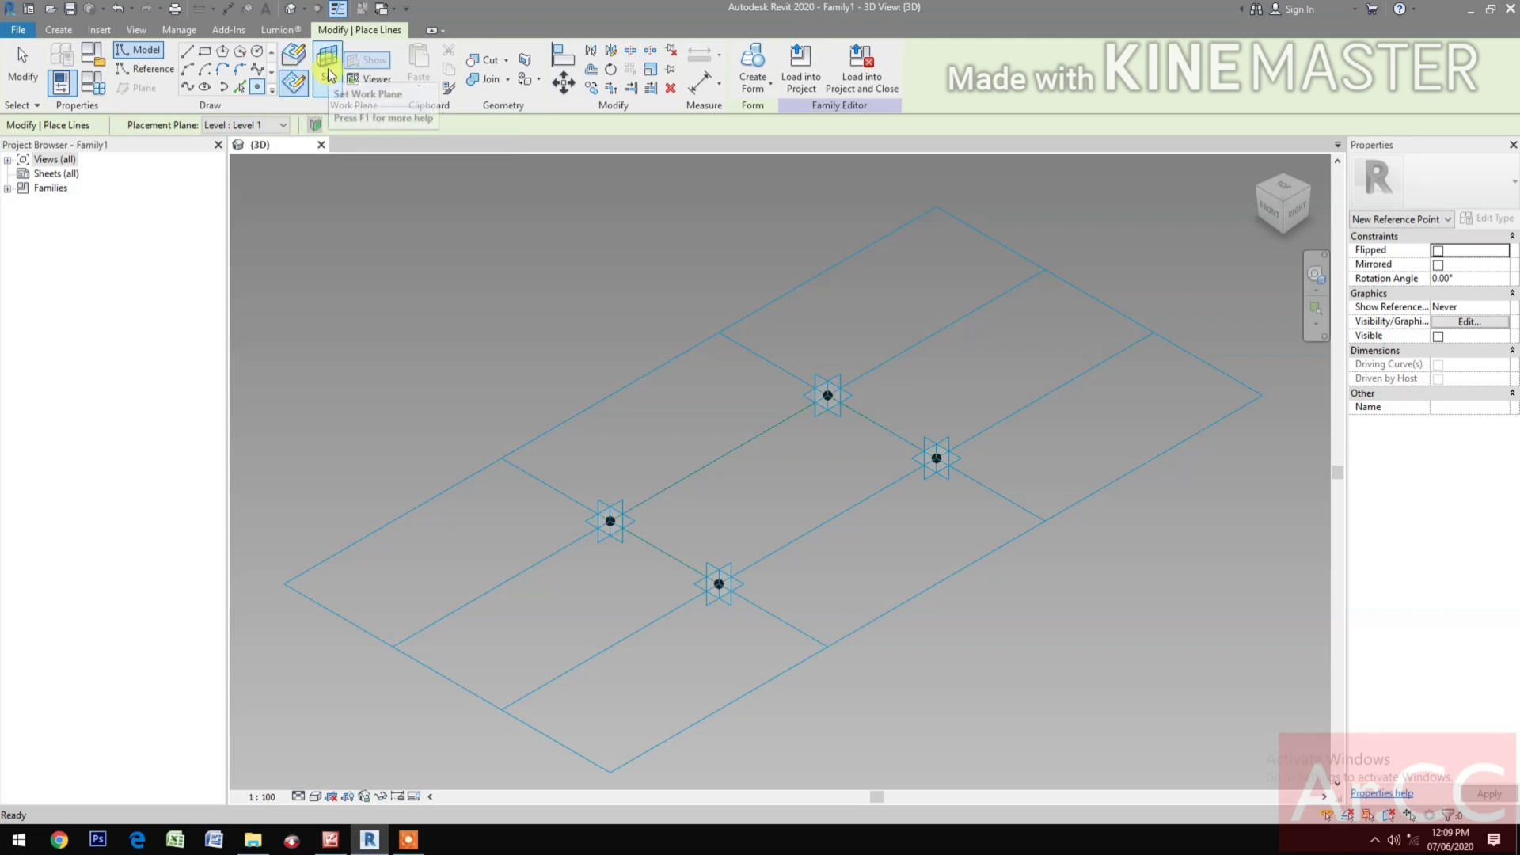
key(Escape)
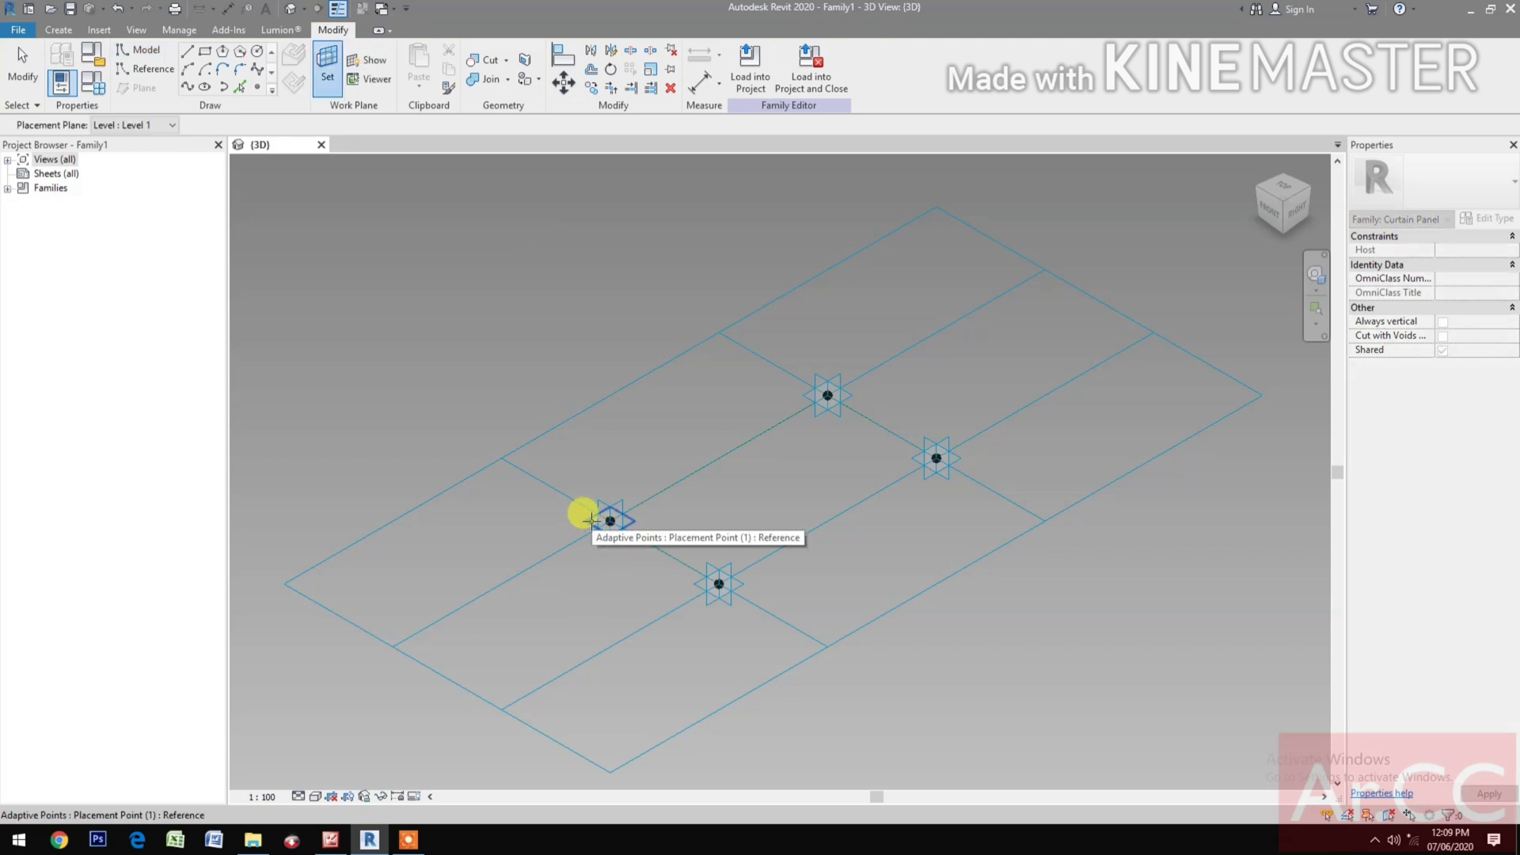
key(l)
key(i)
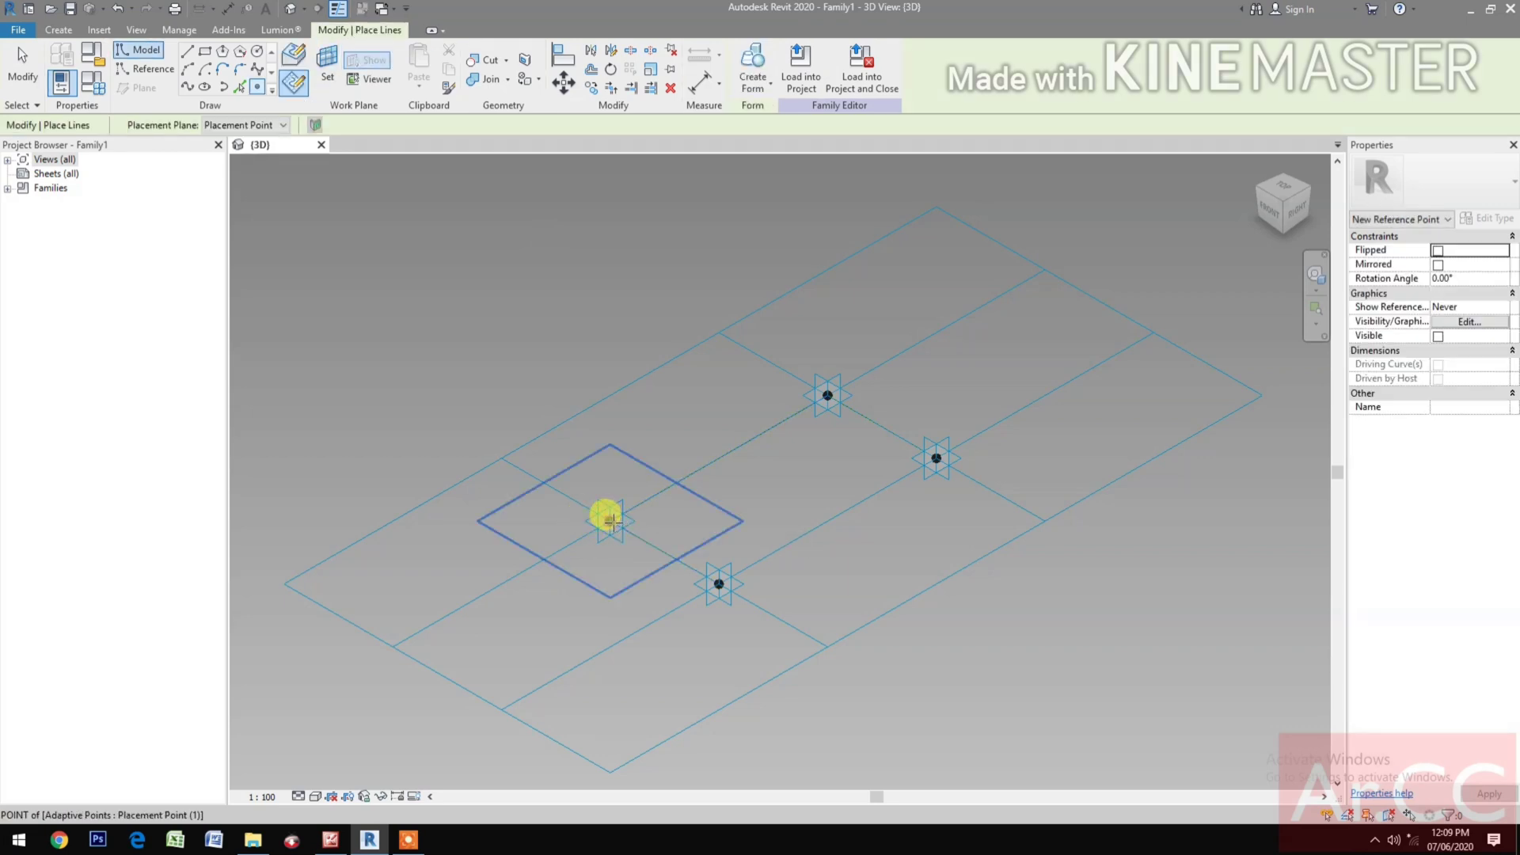
click(816, 566)
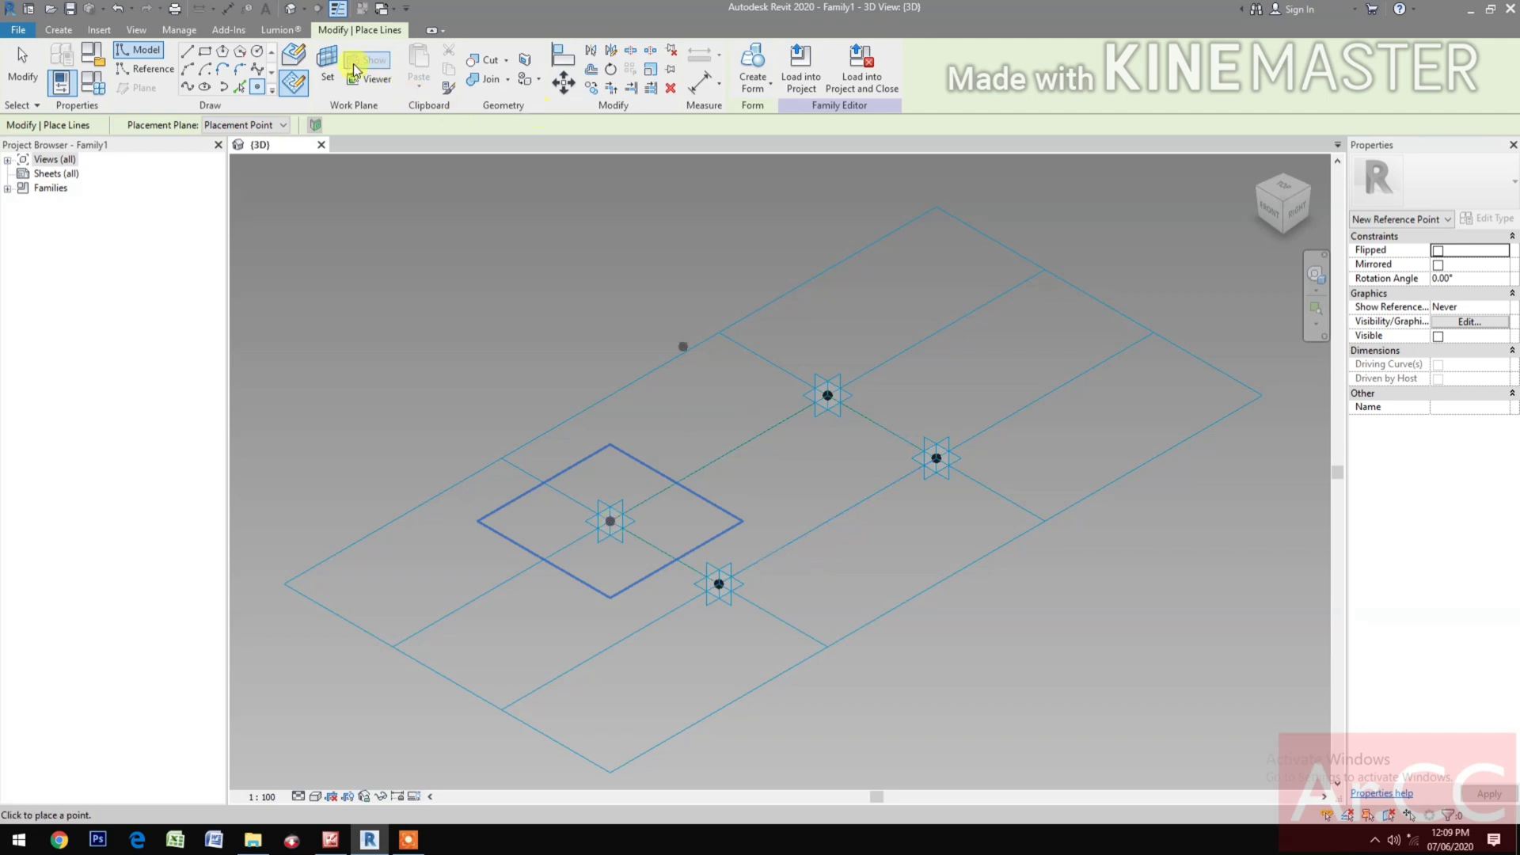
Place reference points on the other three adaptive points, setting each point's horizontal plane as the work plane.
click(327, 63)
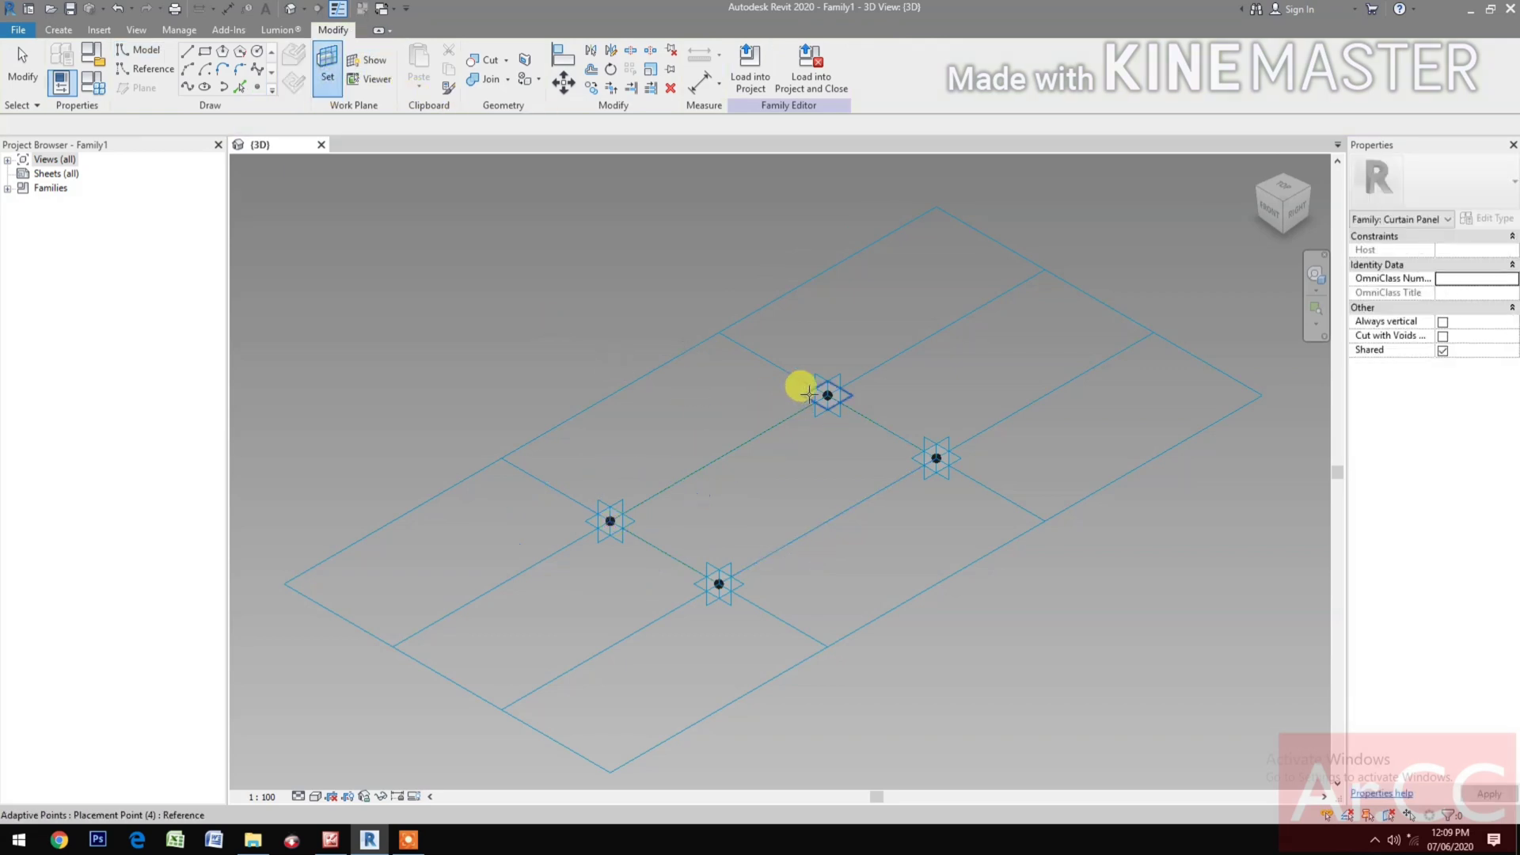
click(823, 394)
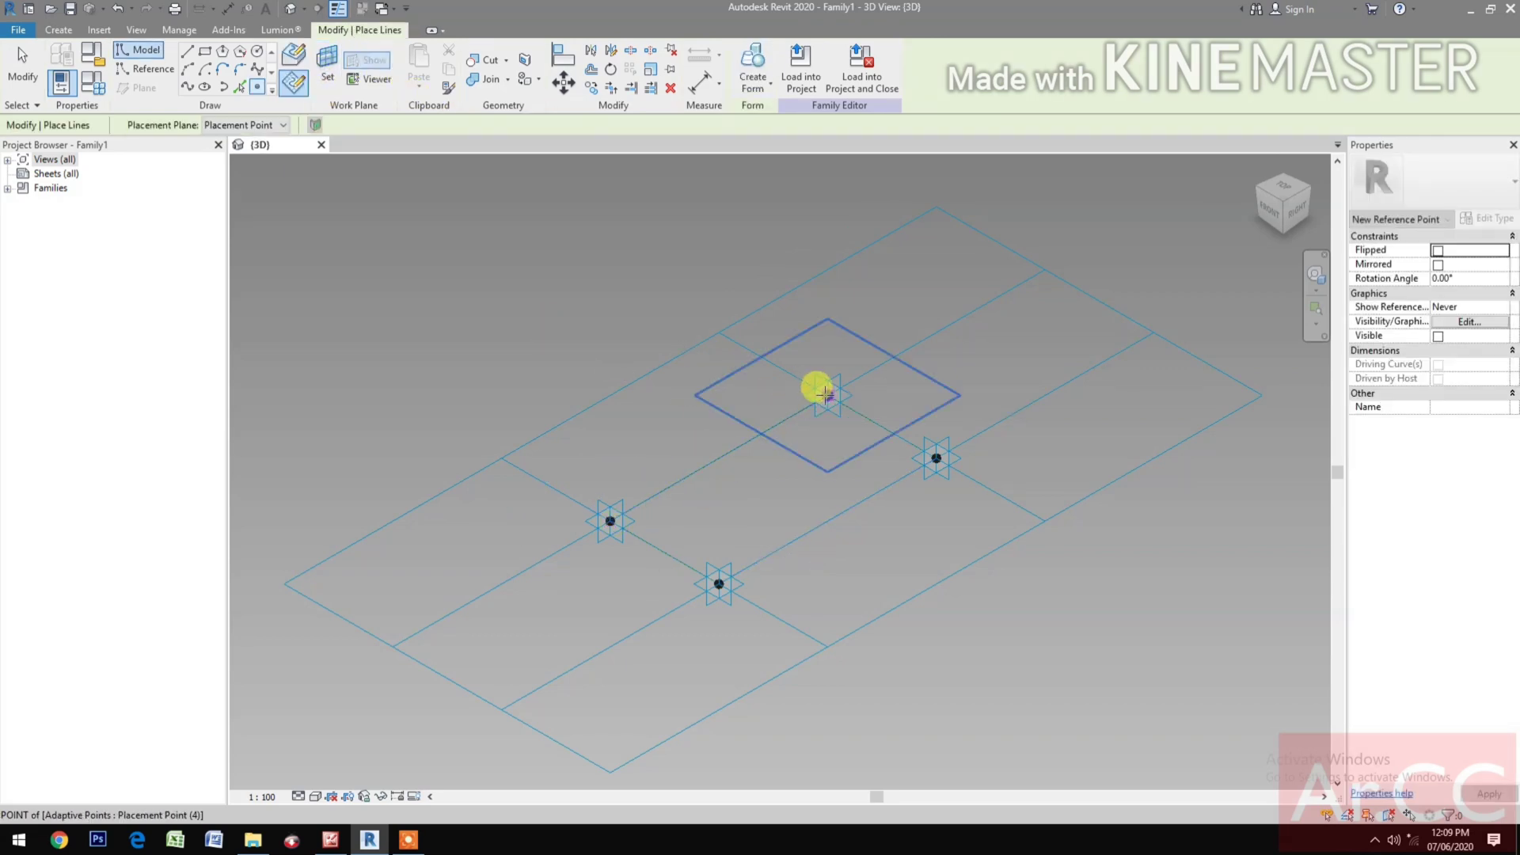
click(321, 70)
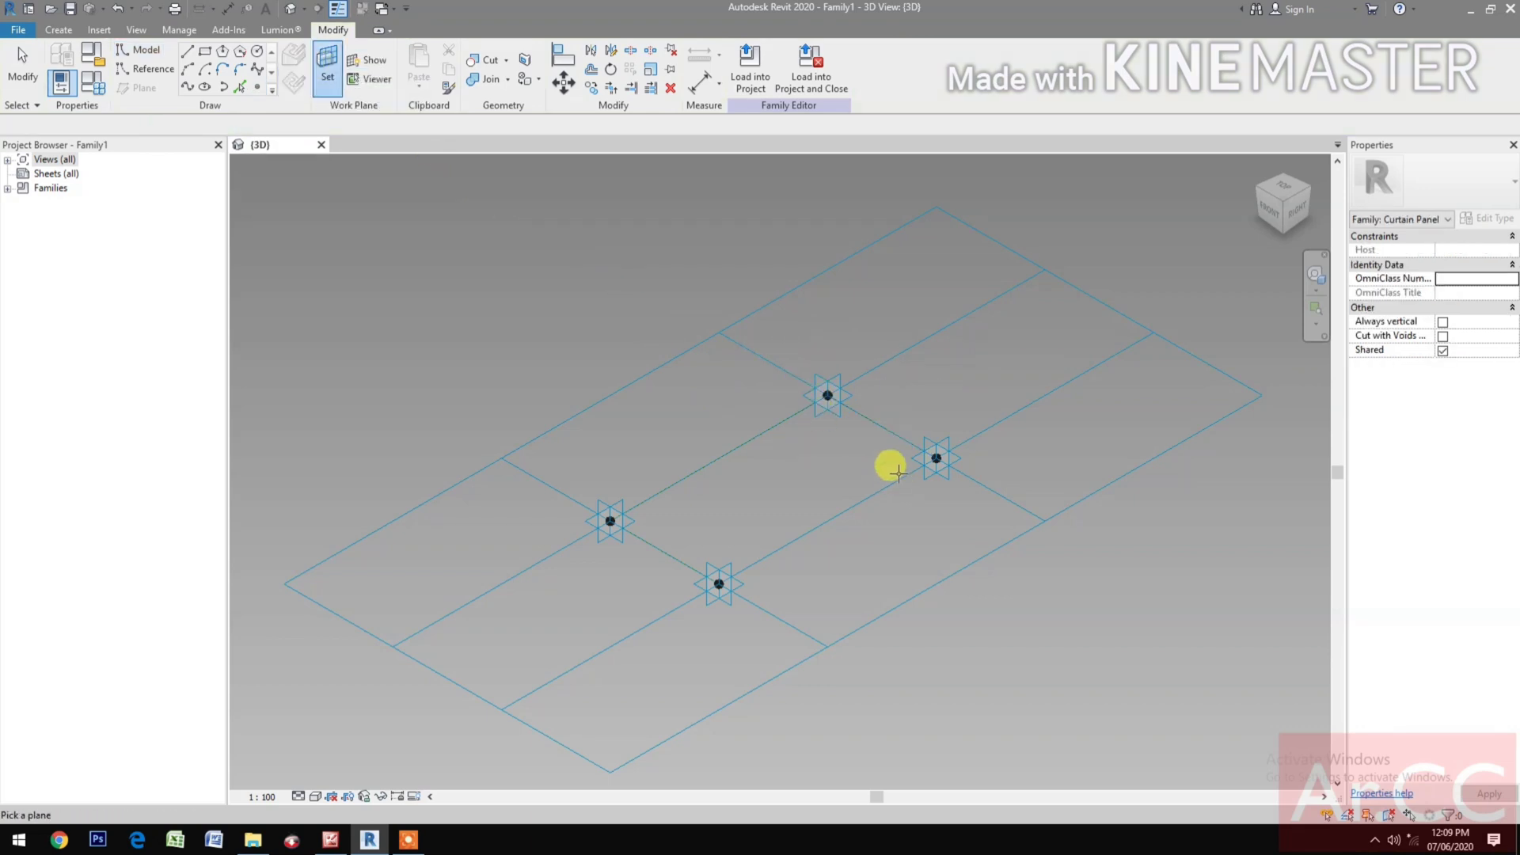
click(927, 458)
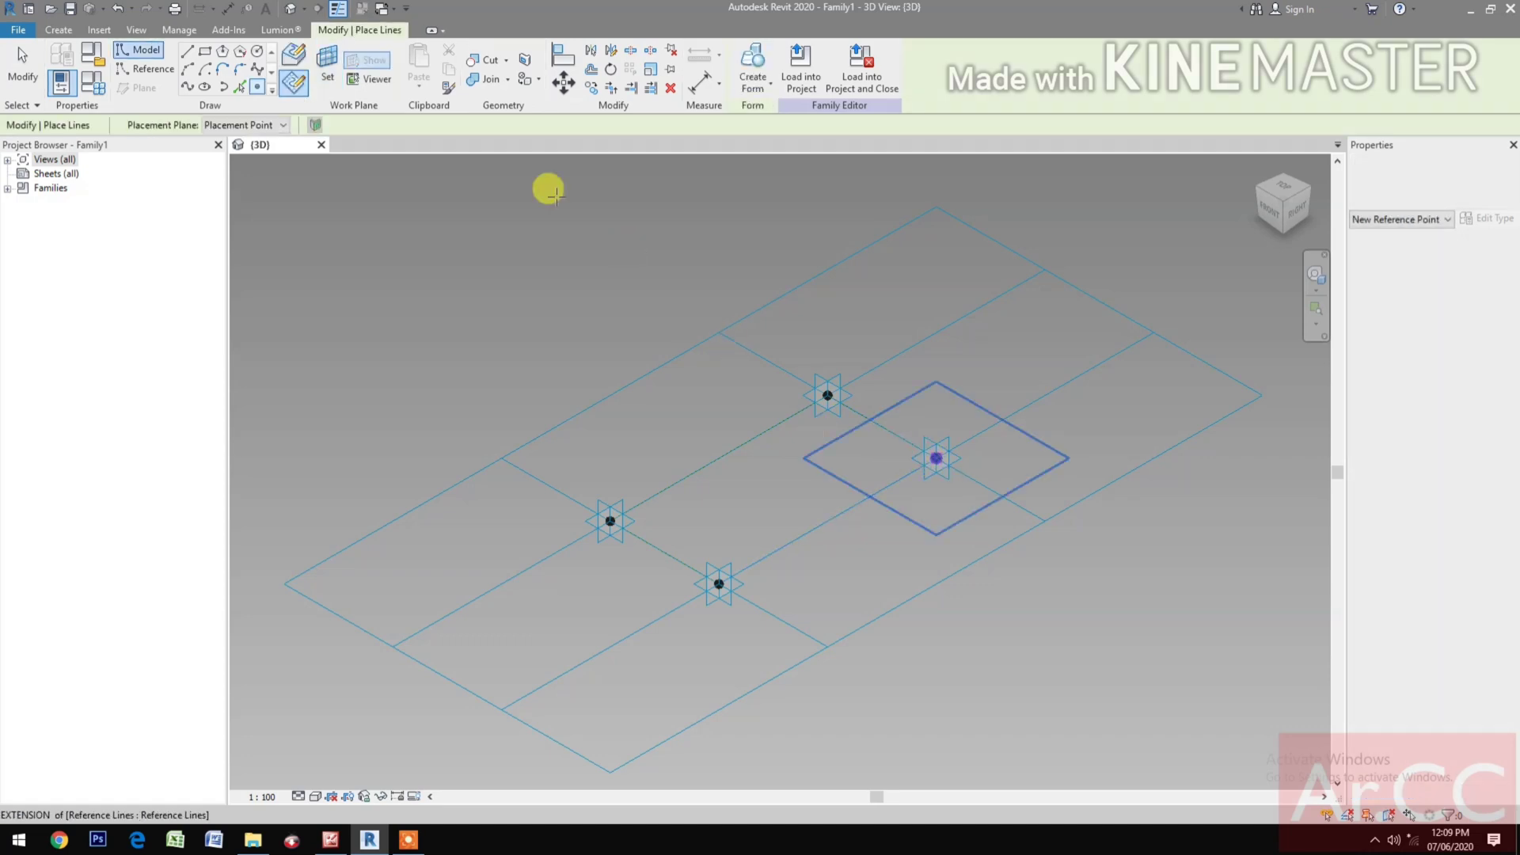
click(335, 67)
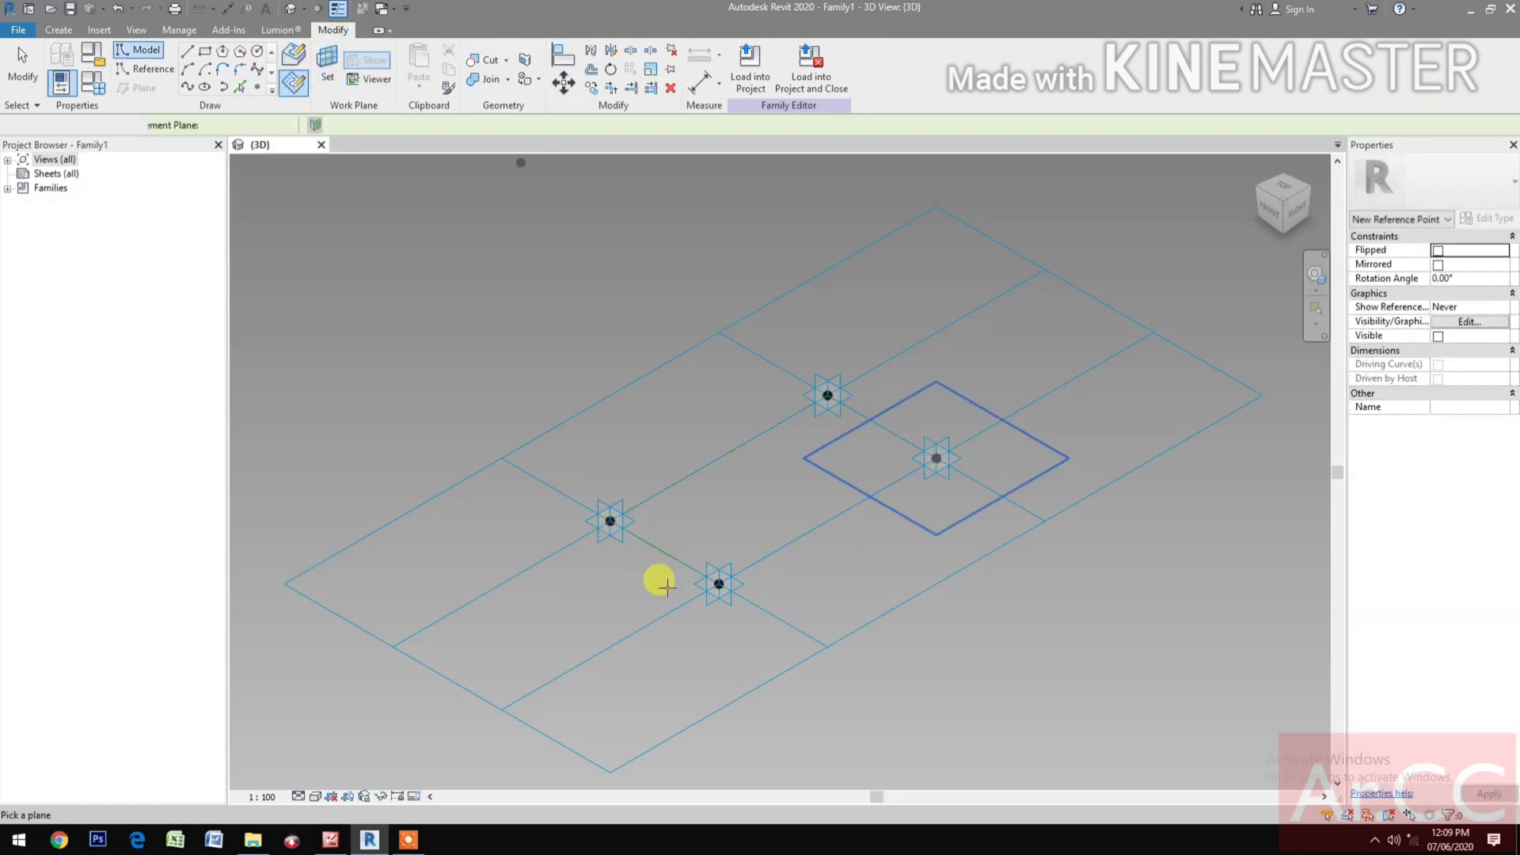
click(717, 584)
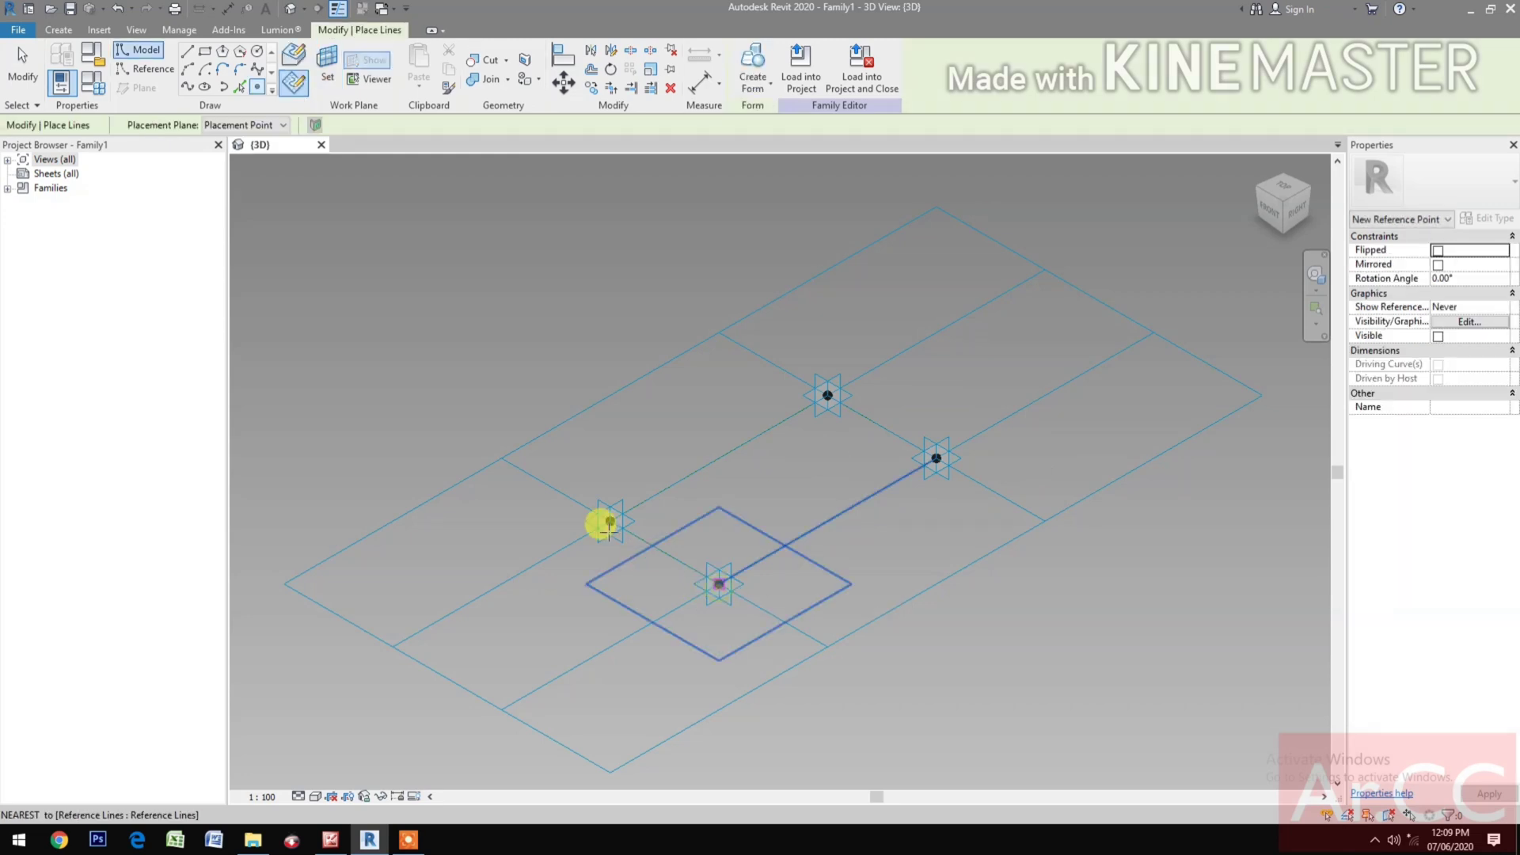
key(Escape)
key(Escape)
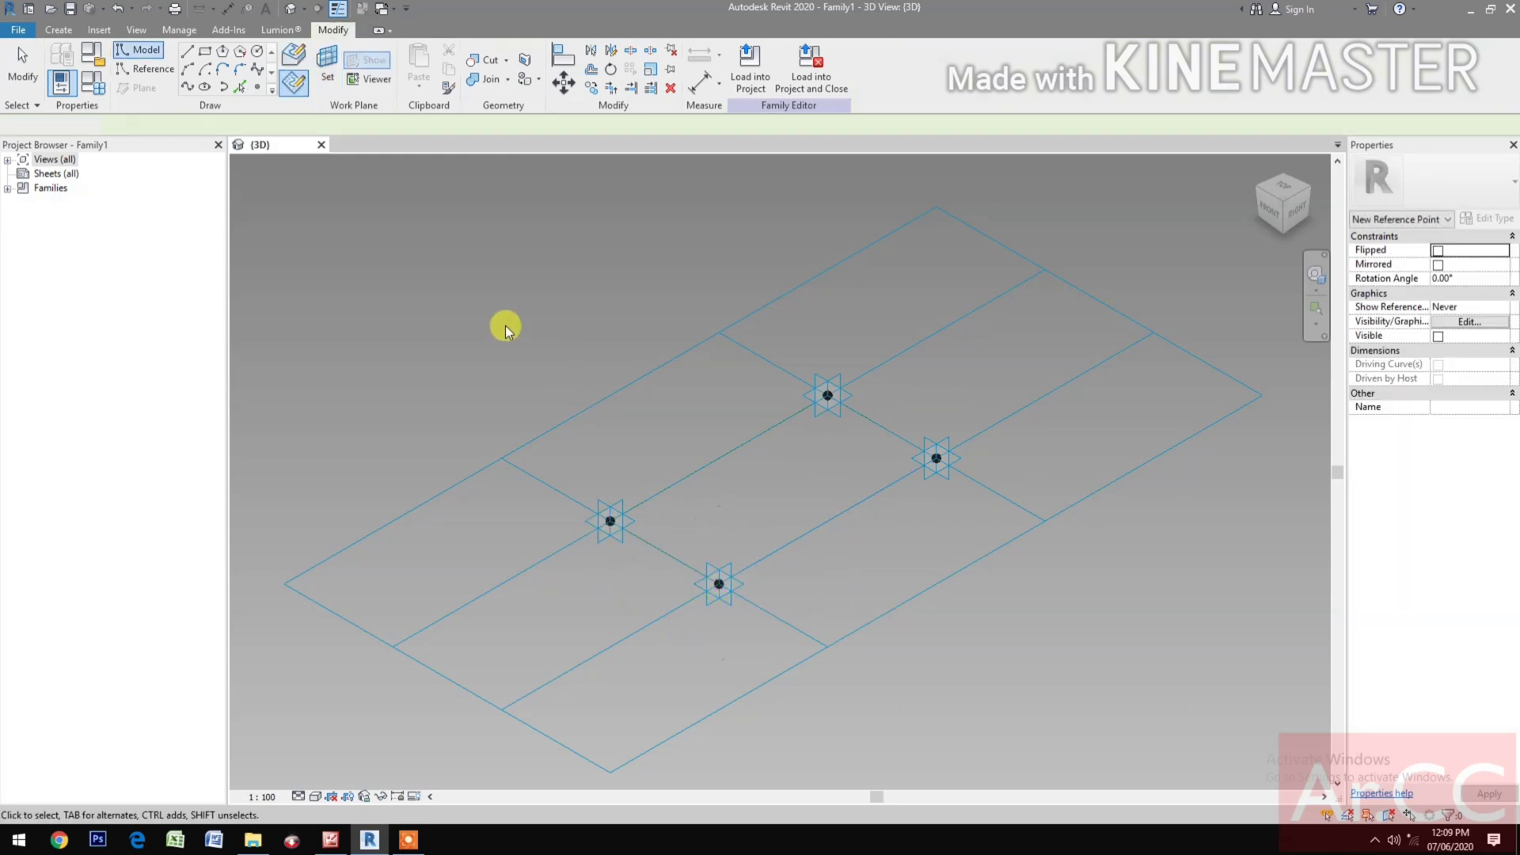
Filter the selection to only the four reference points and associate their Offset with a new family type parameter named Height.
drag(505, 325, 998, 657)
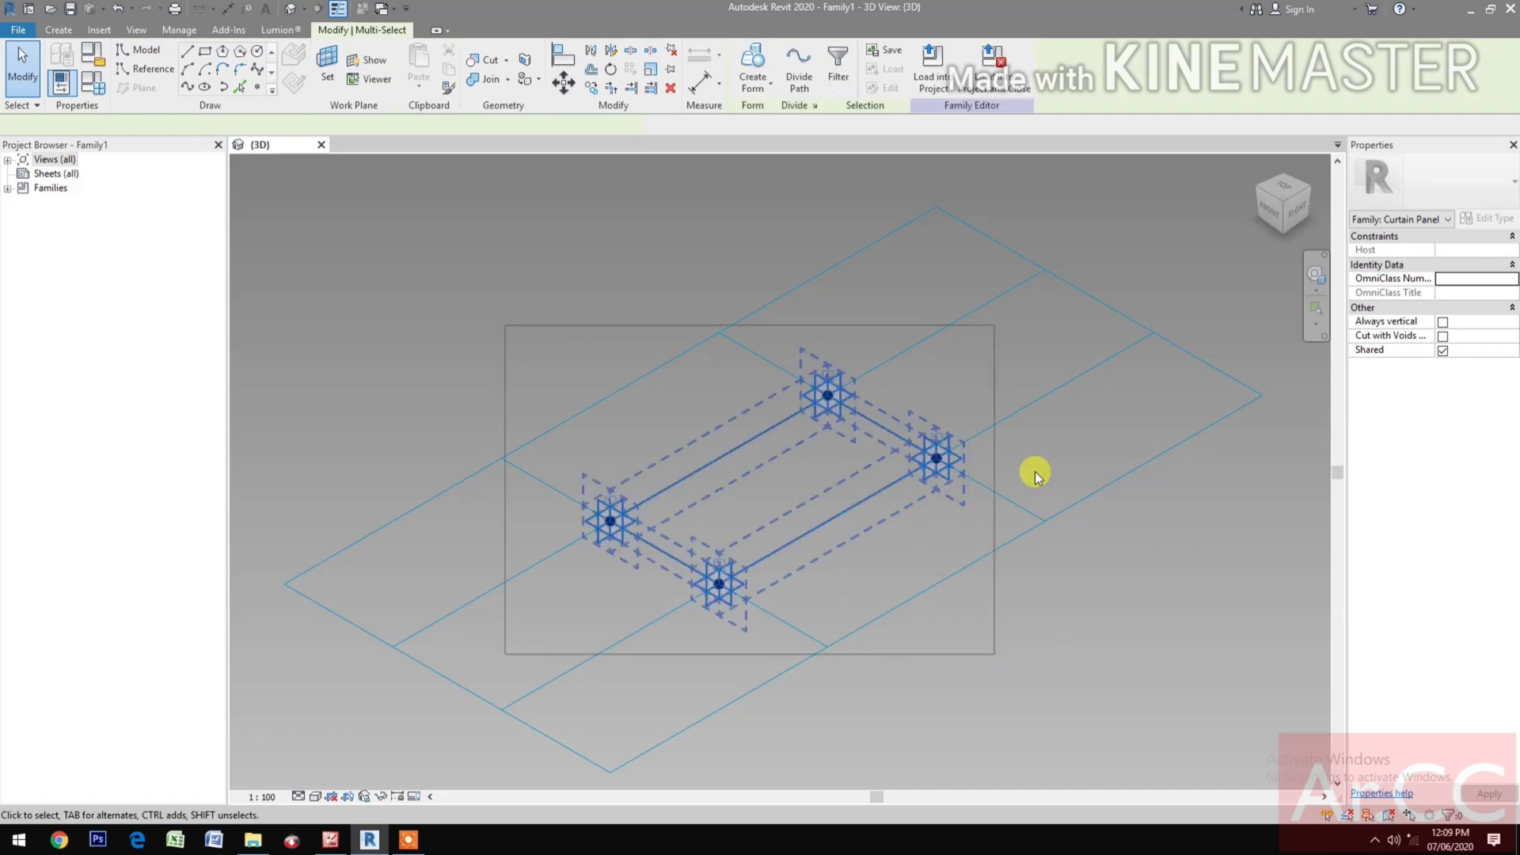
click(853, 71)
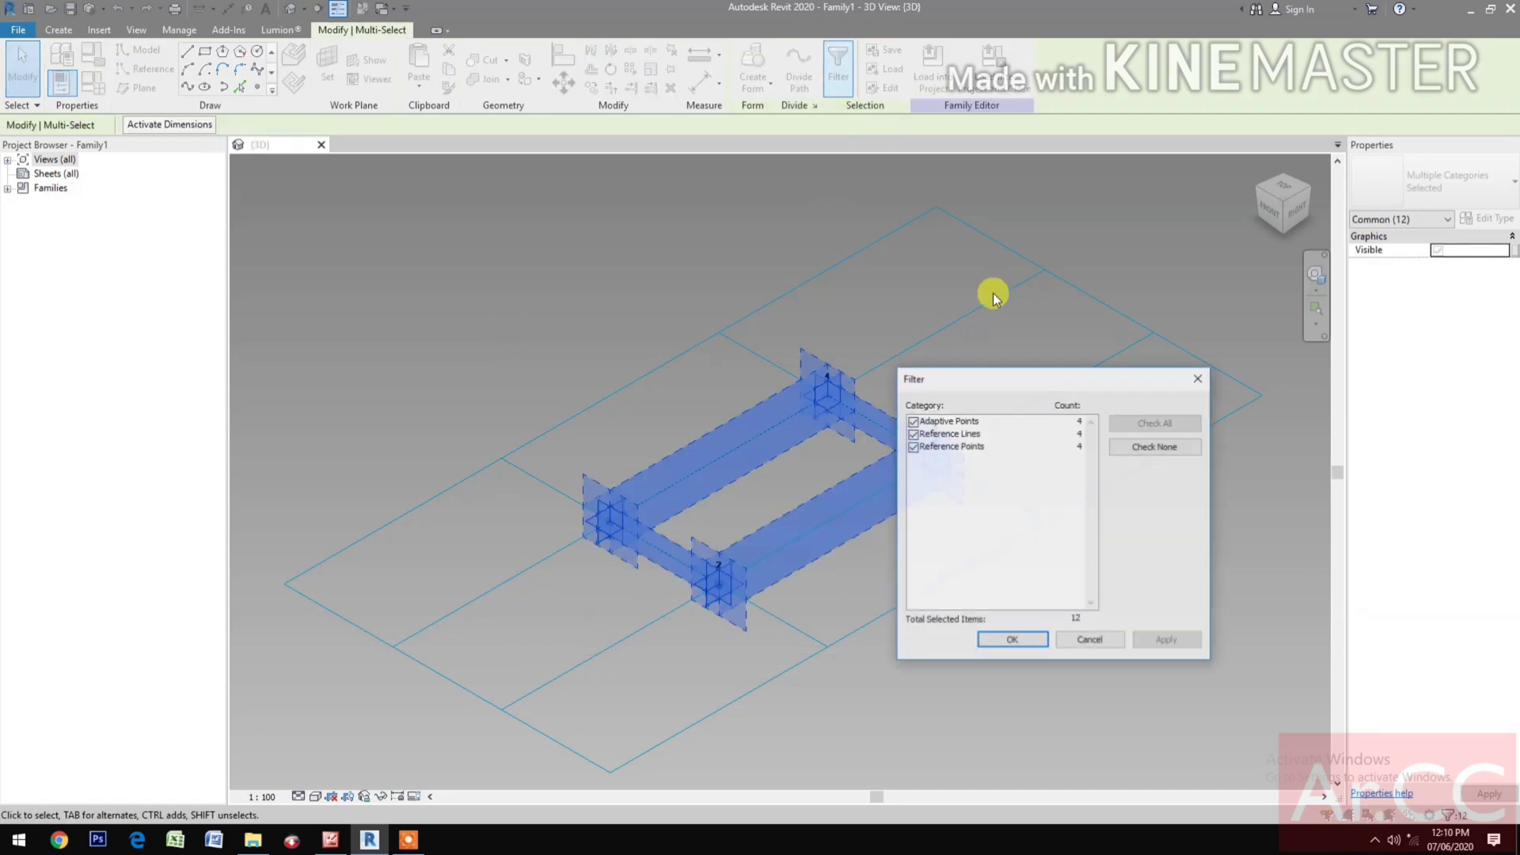
click(1172, 450)
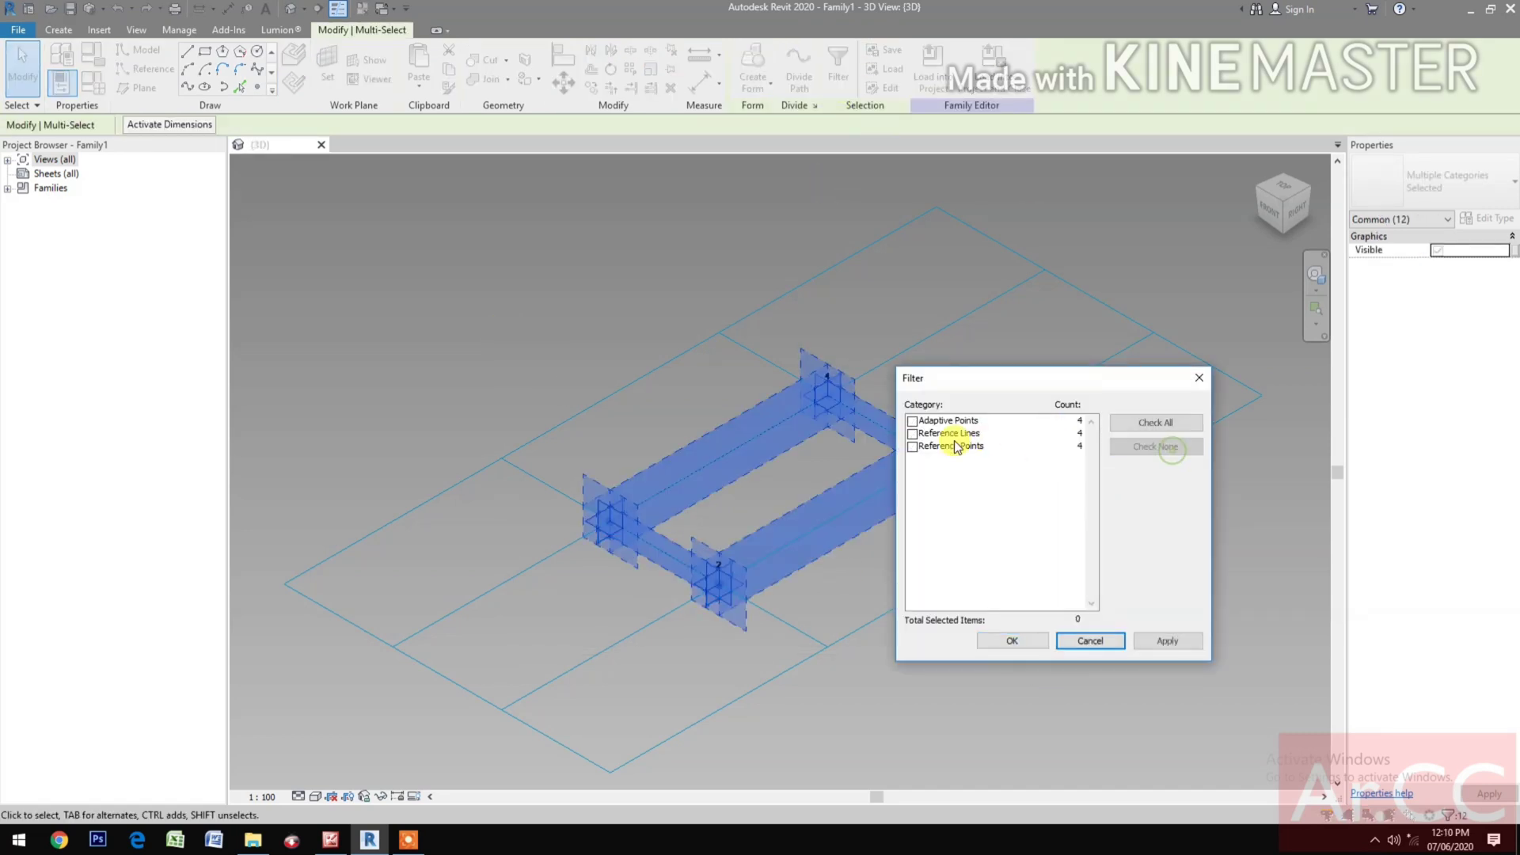
click(912, 446)
click(995, 642)
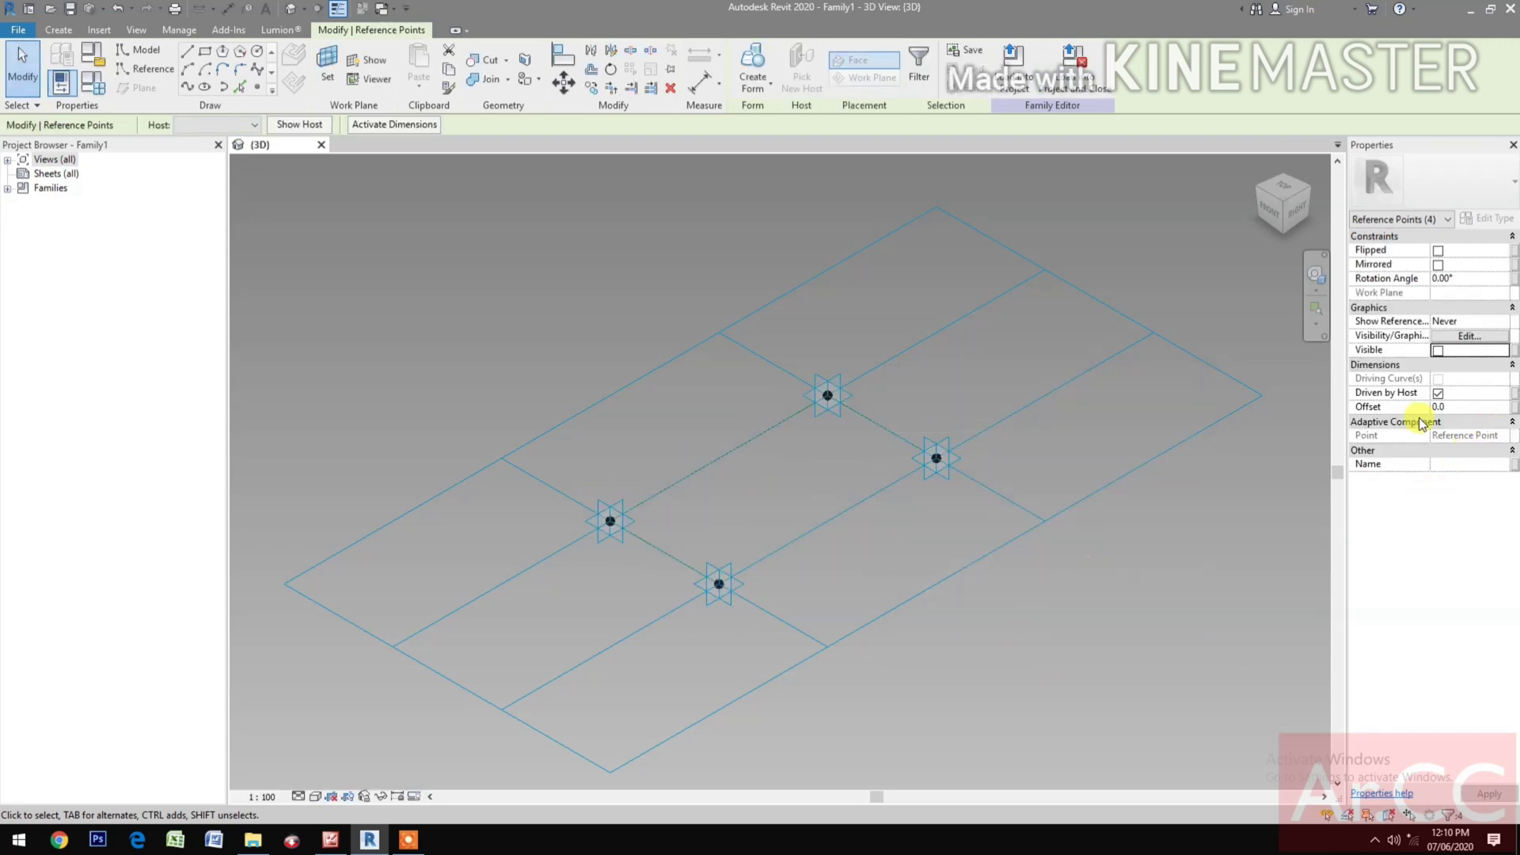
click(1514, 408)
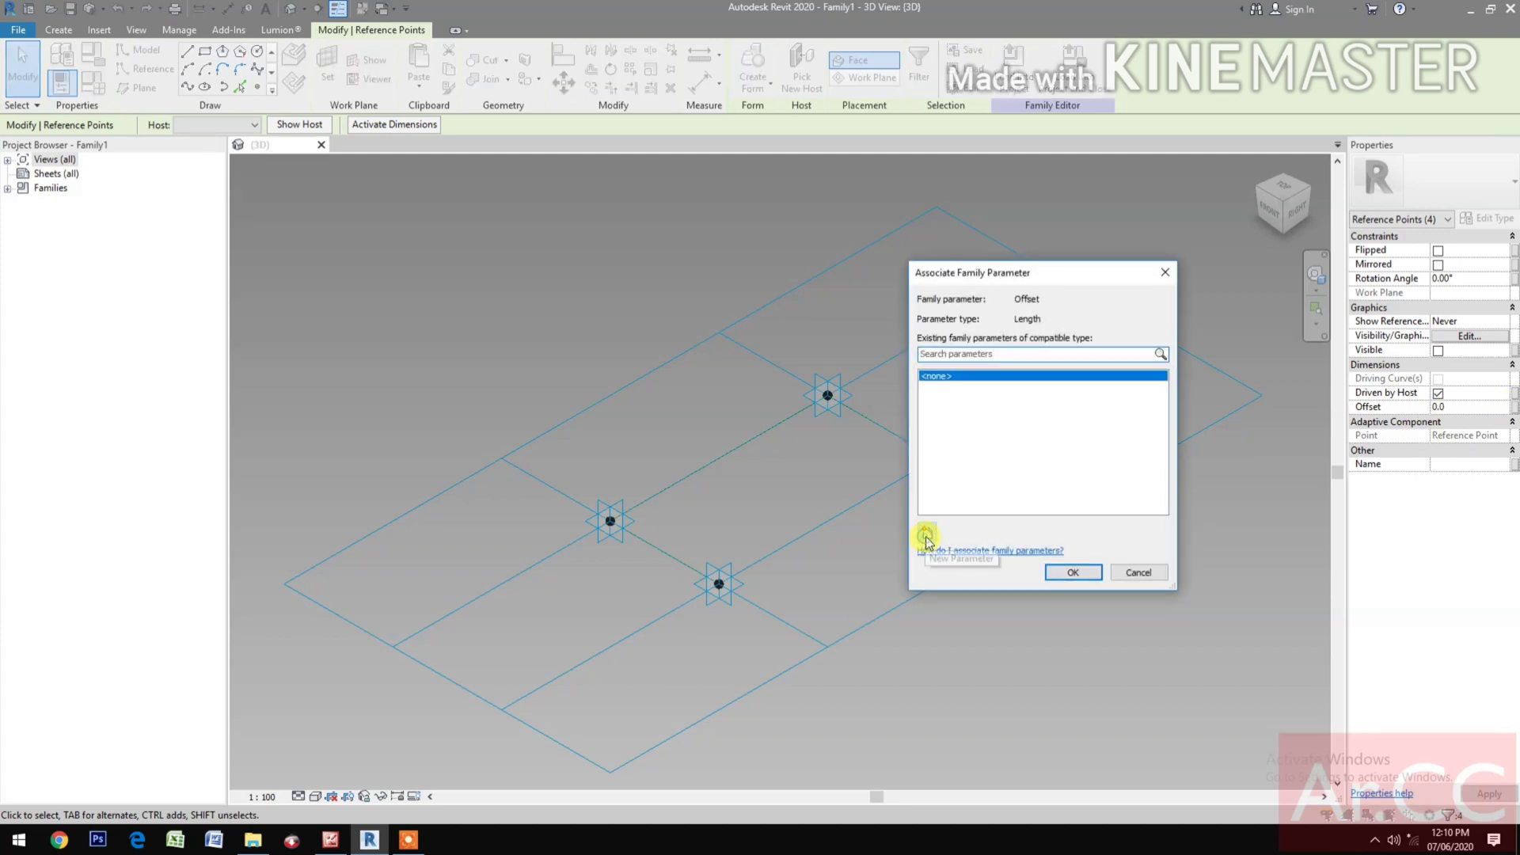
click(926, 532)
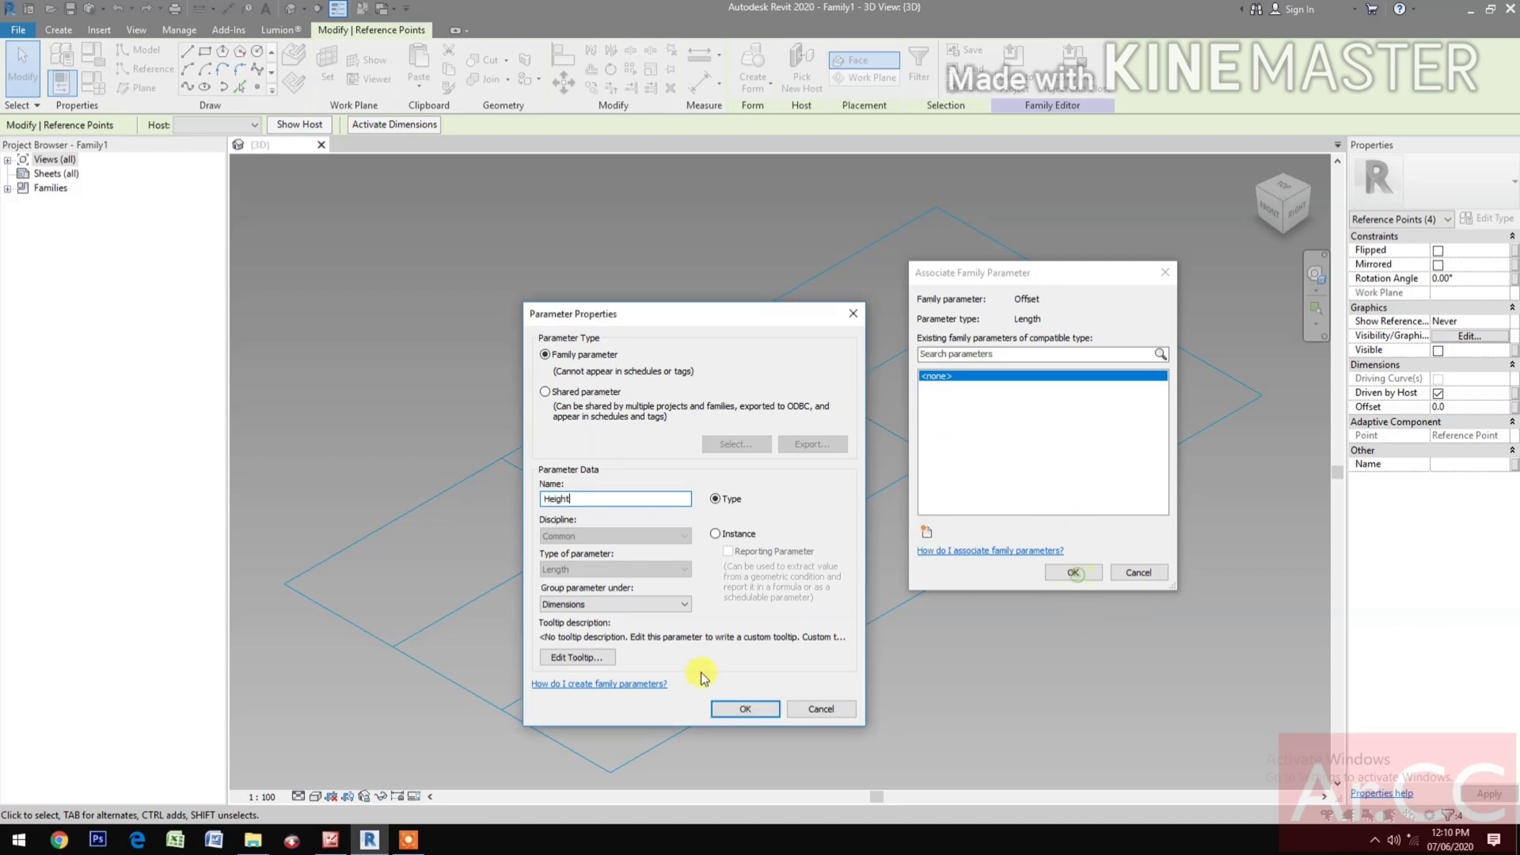
click(729, 709)
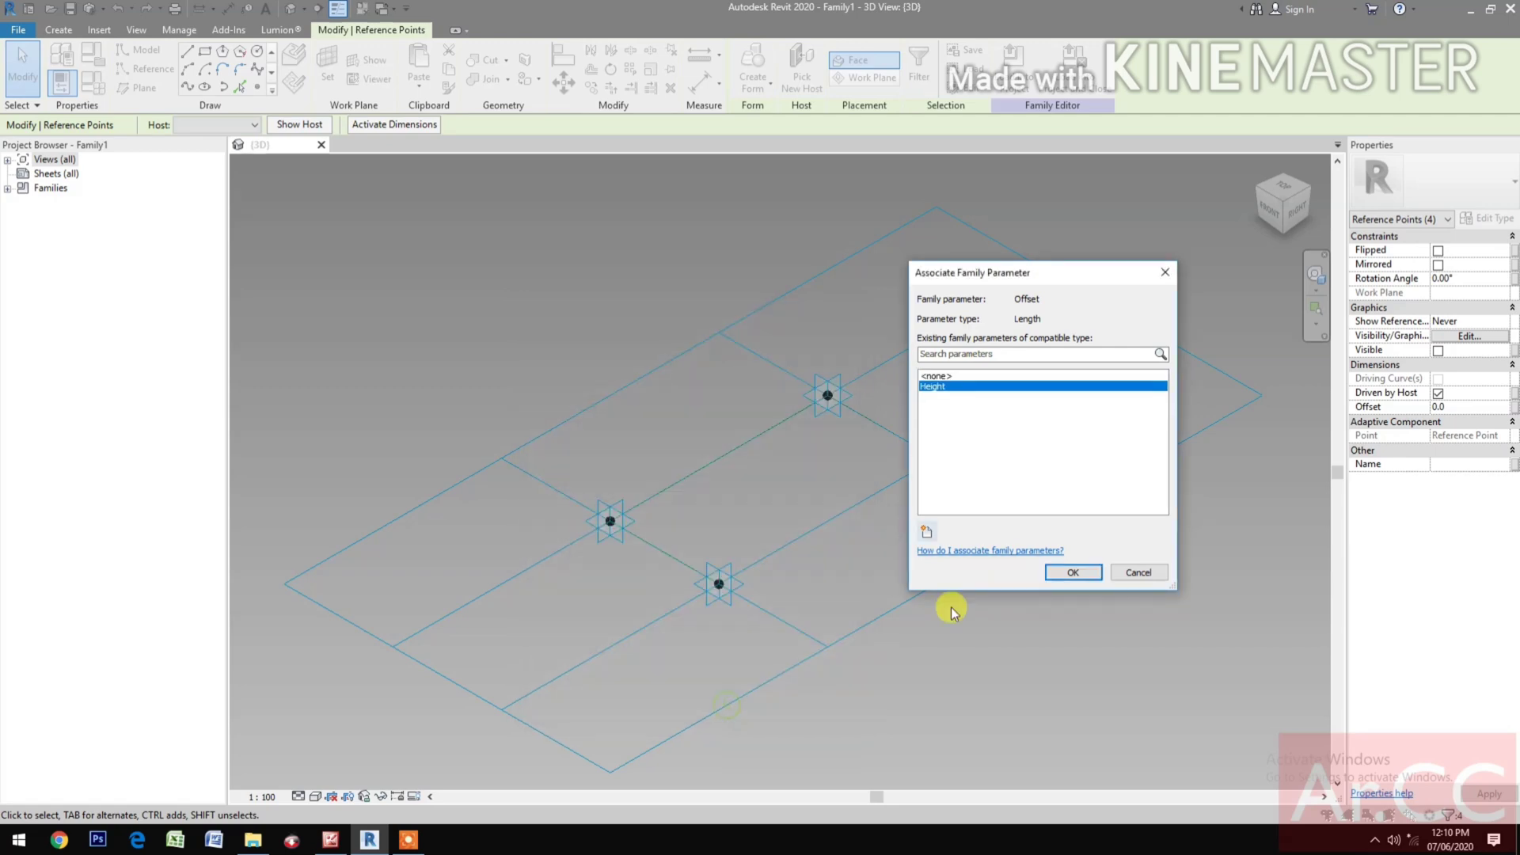
click(1049, 573)
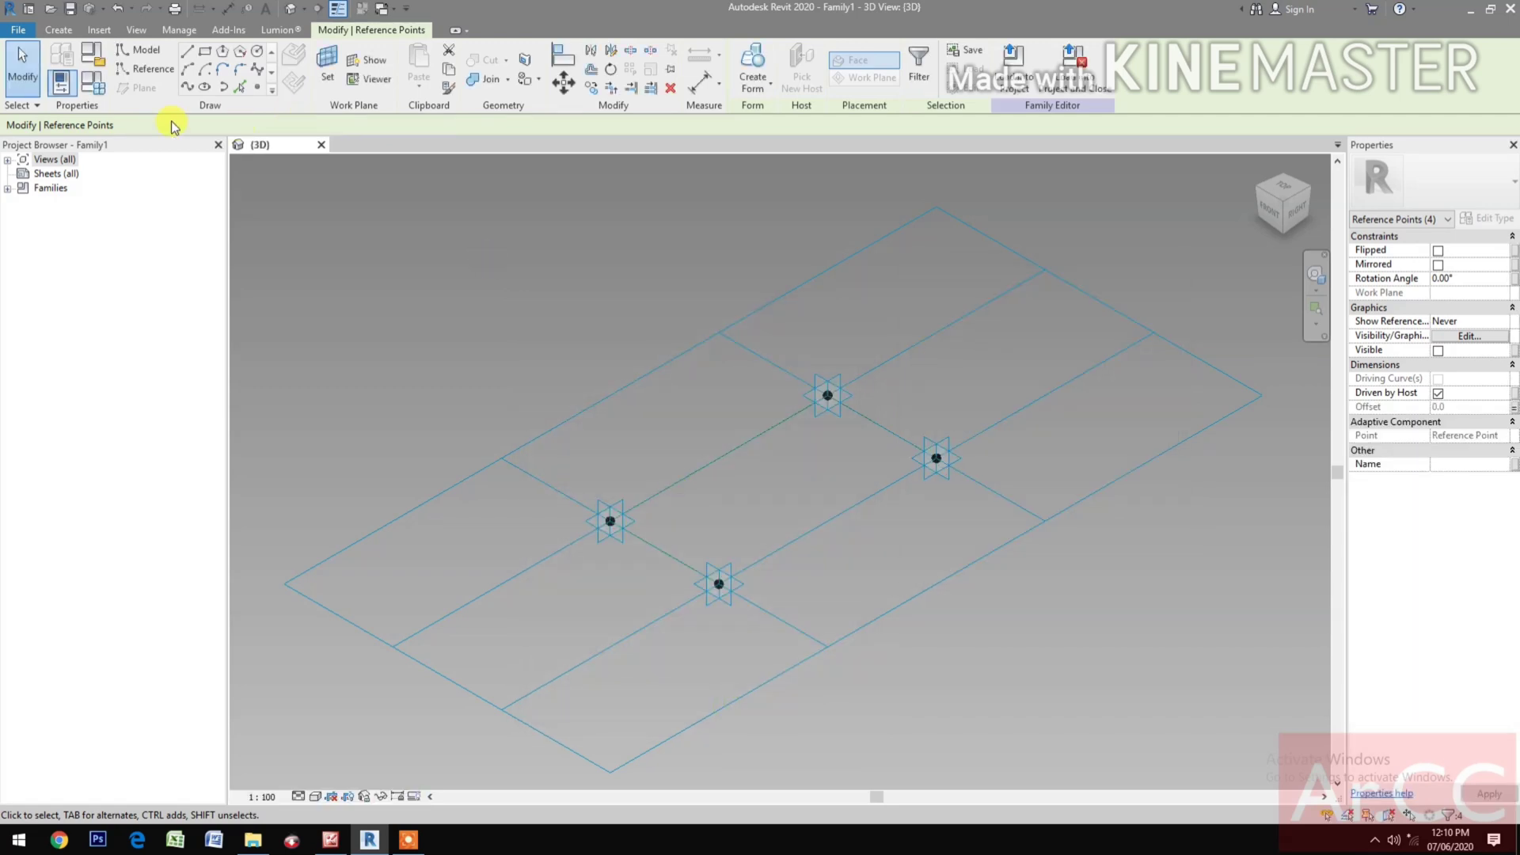
Set the Height parameter to 8000 in the family types and clear the selection.
click(100, 91)
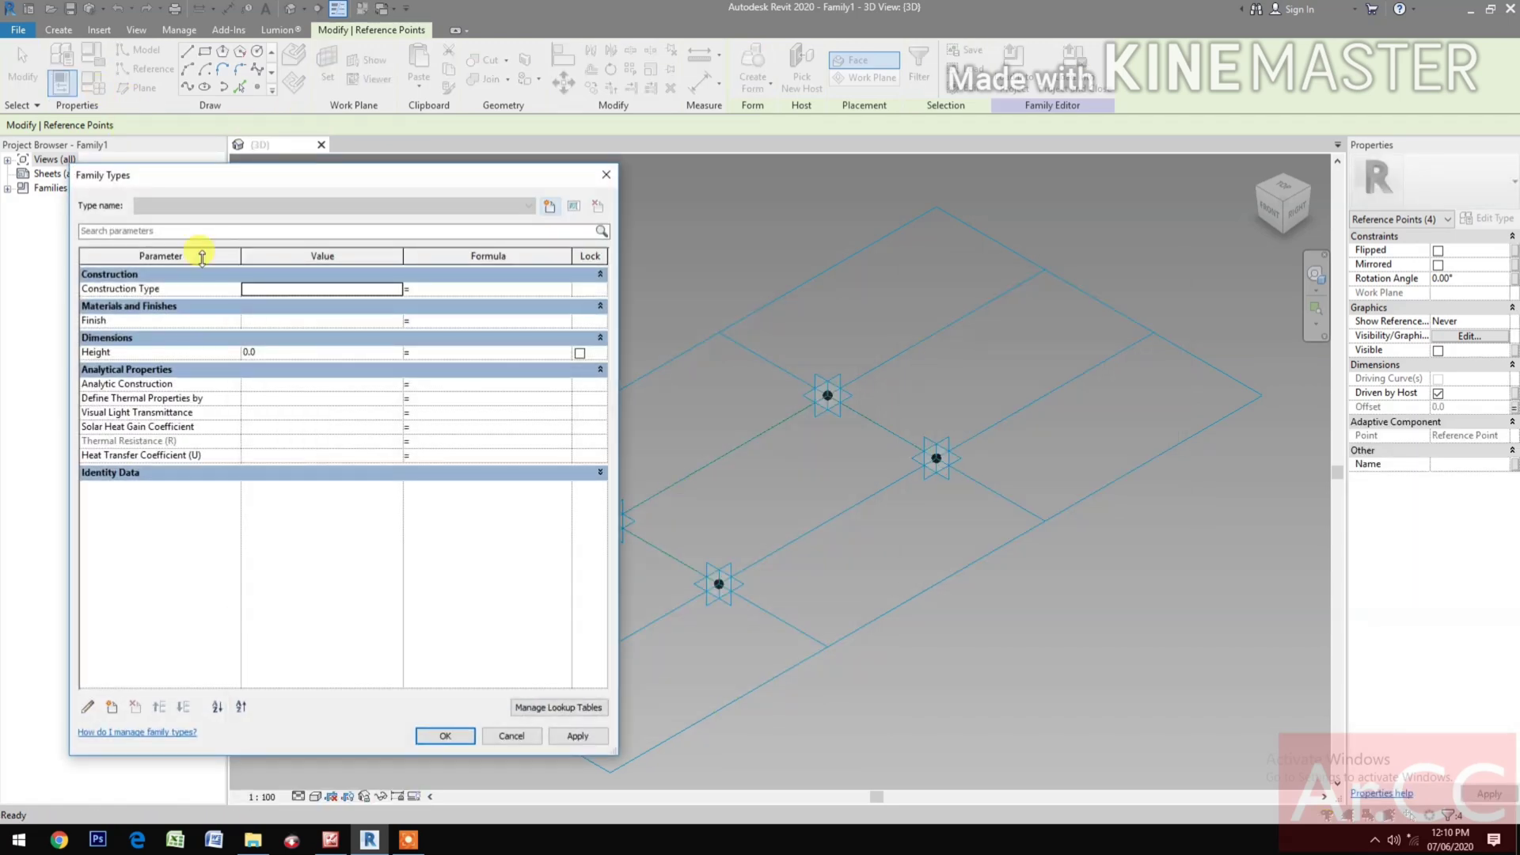
click(300, 357)
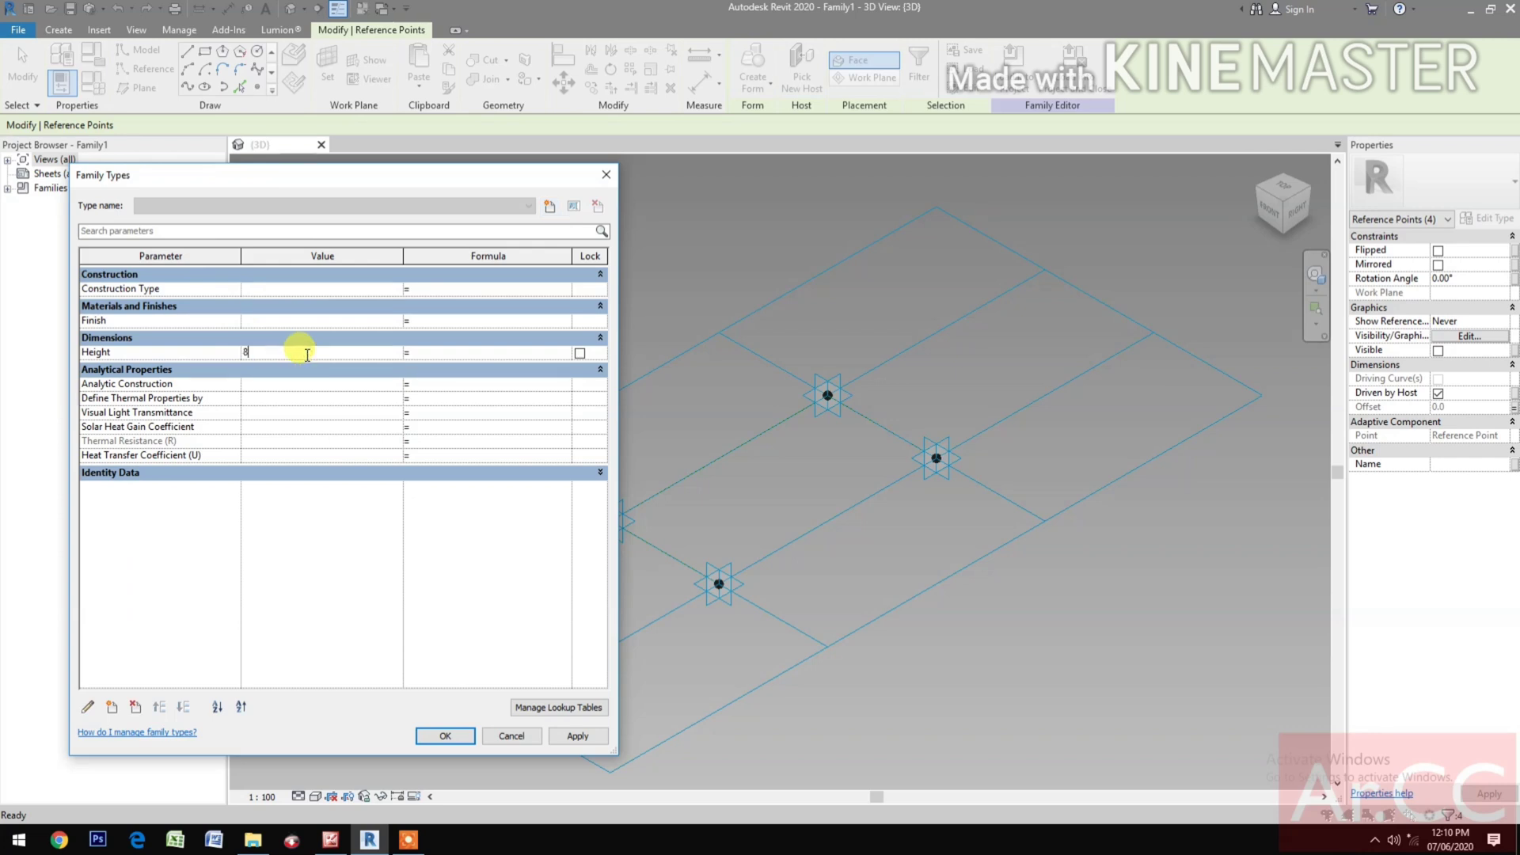
click(577, 736)
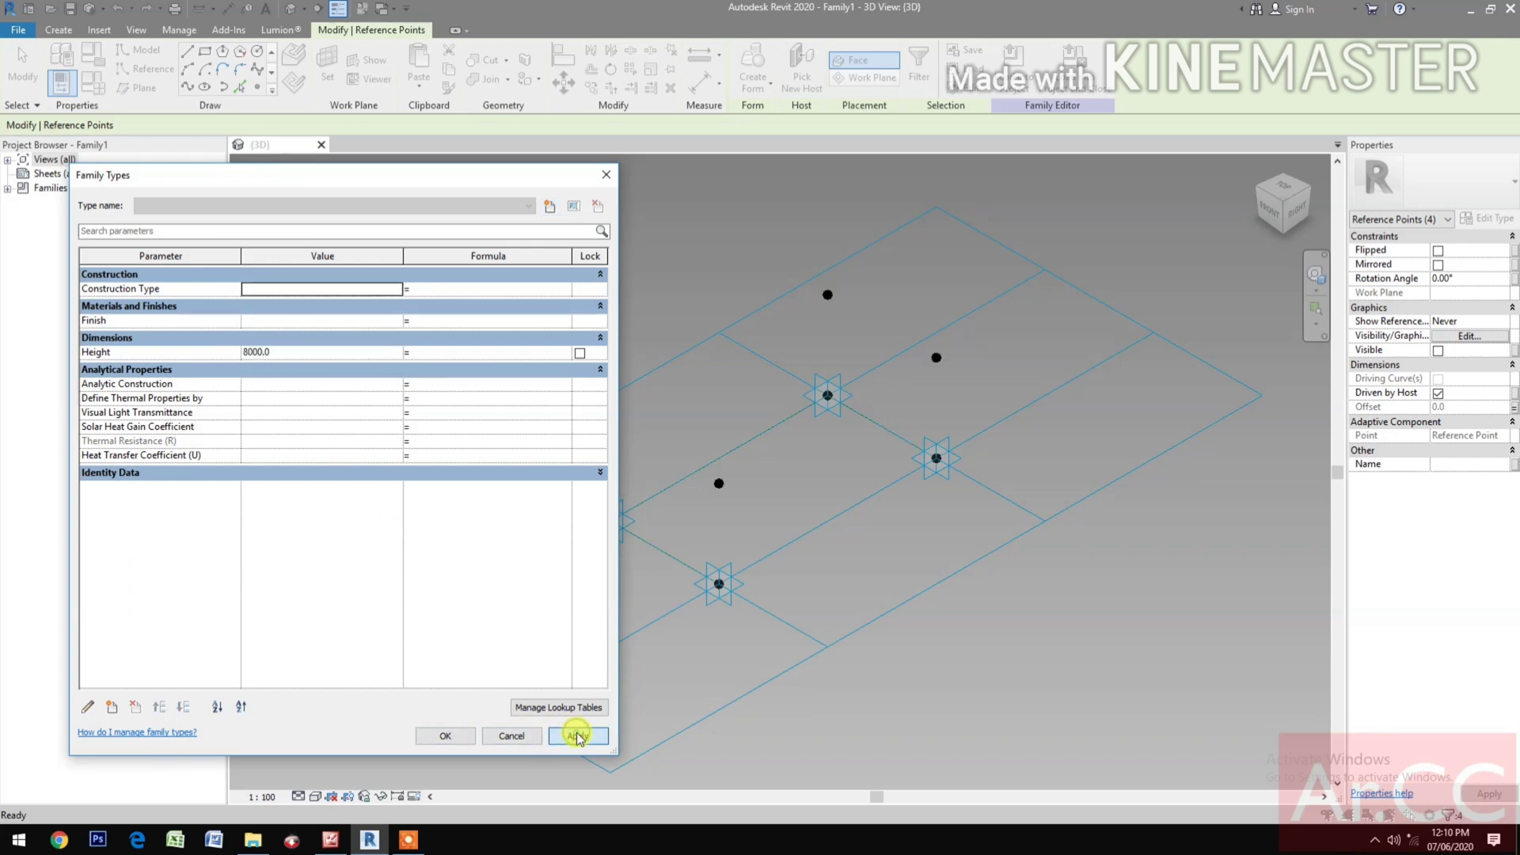
click(446, 736)
click(484, 701)
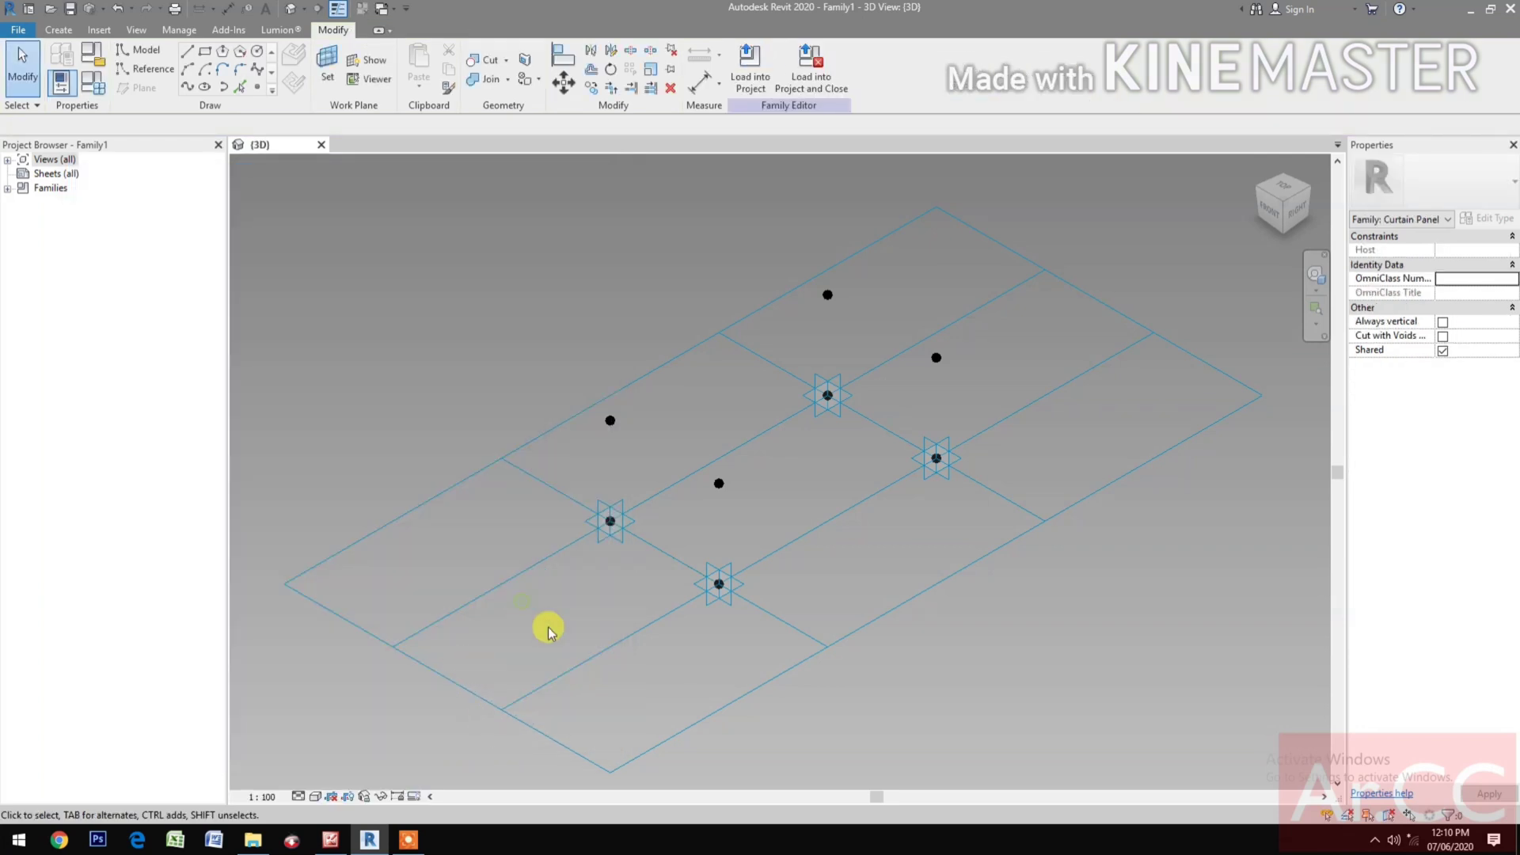
Join the two offset reference points above placement points 1 and 4 with a spline through points and make it a reference line.
drag(551, 339, 649, 463)
drag(782, 225, 849, 312)
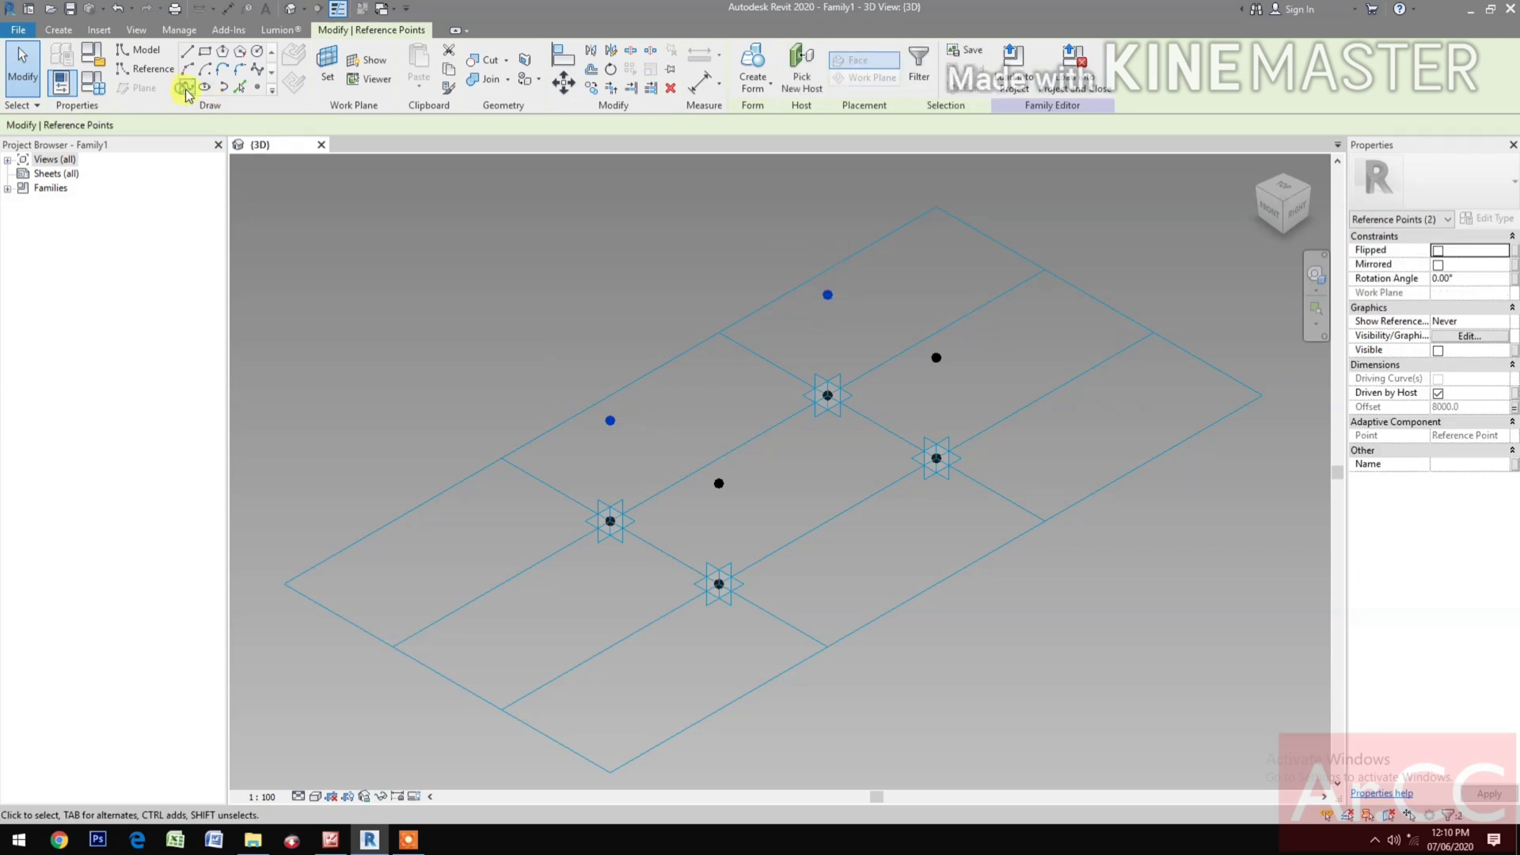
key(s)
key(p)
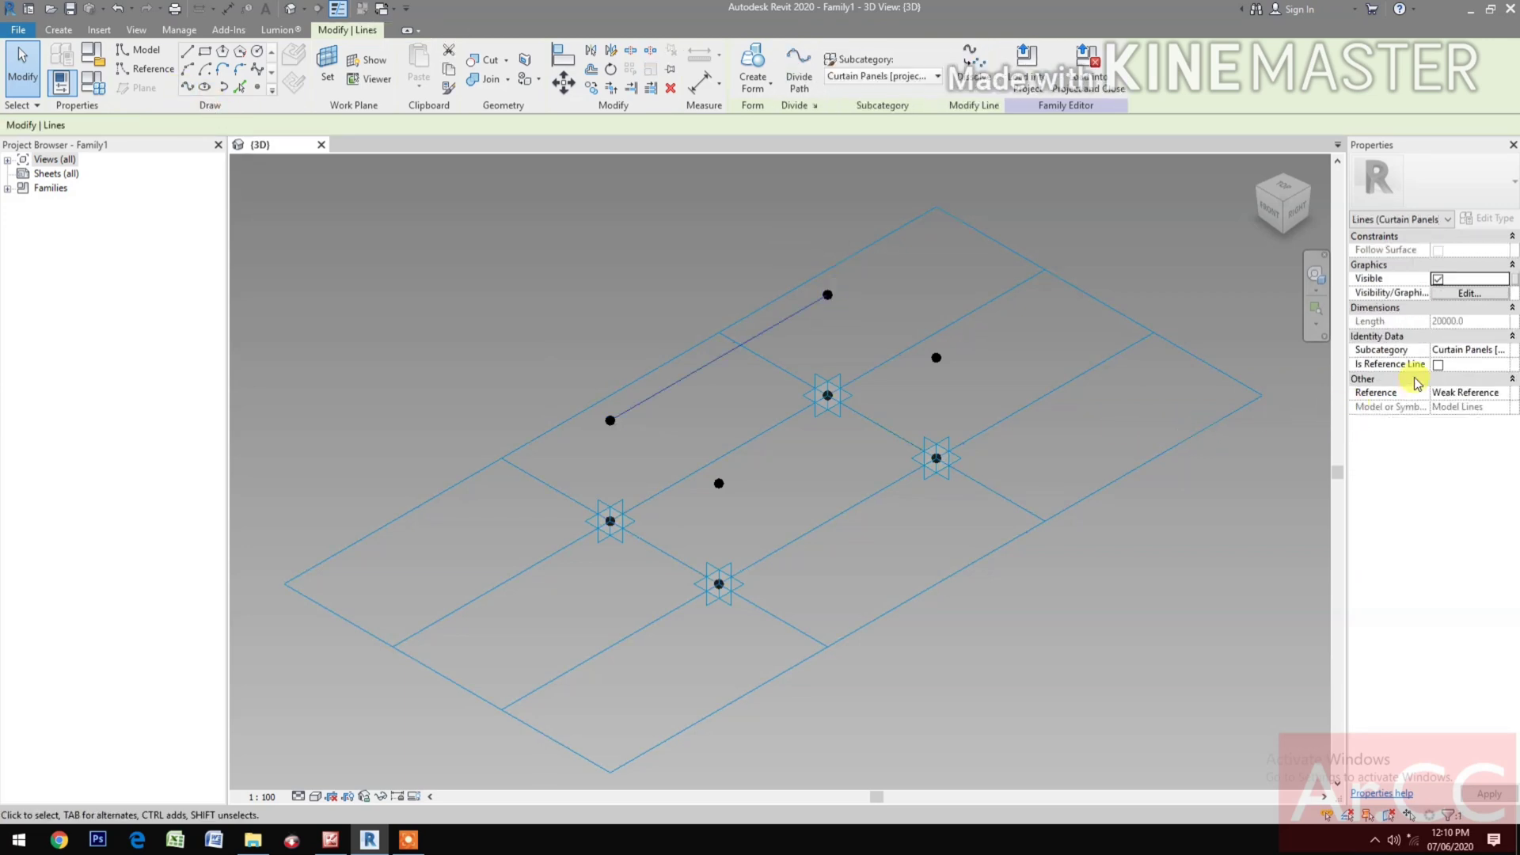
click(1439, 366)
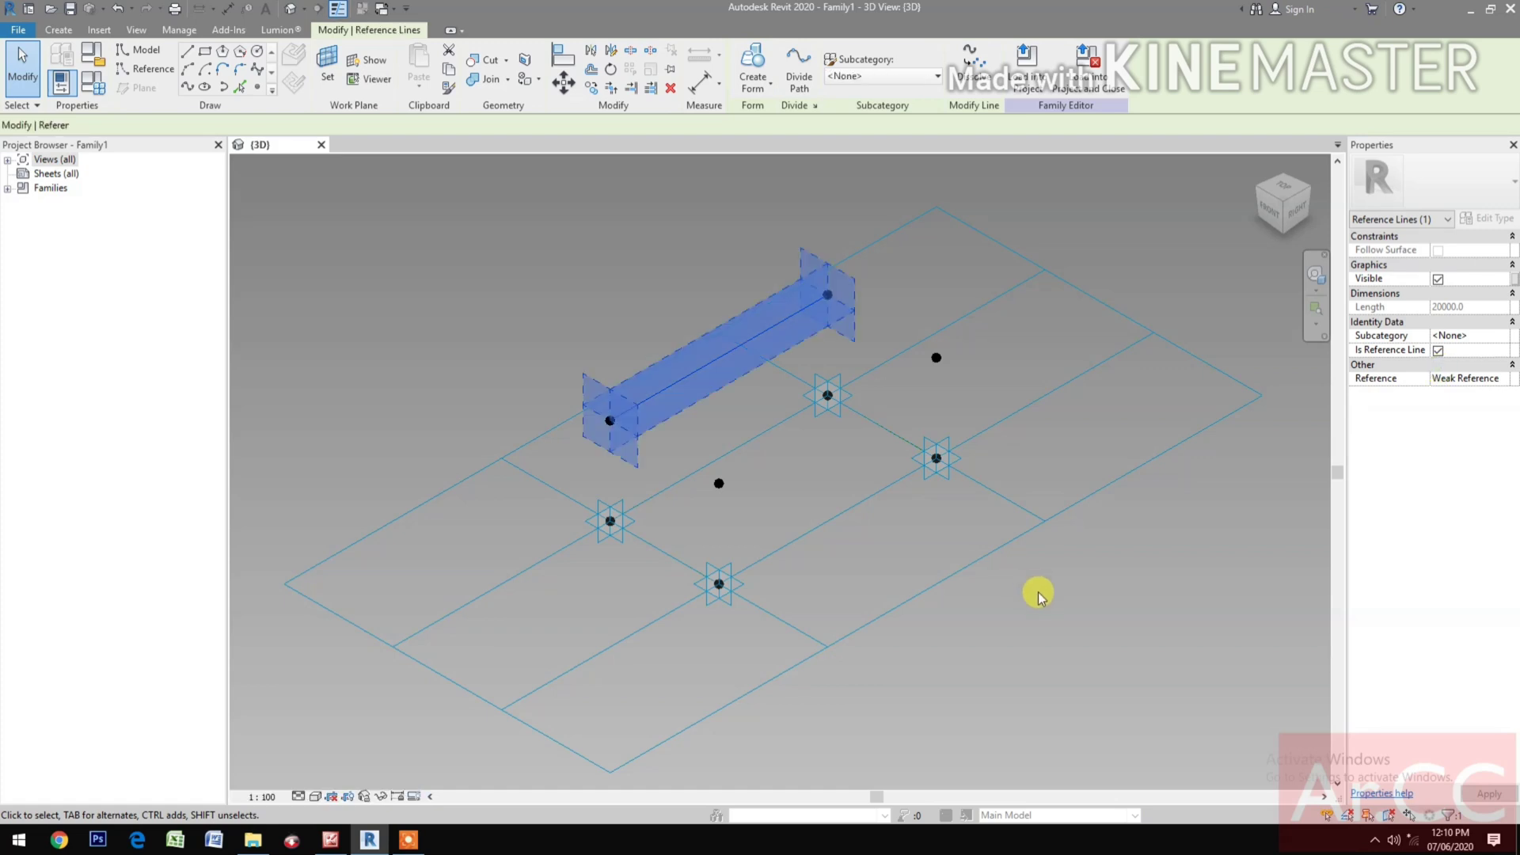
click(773, 543)
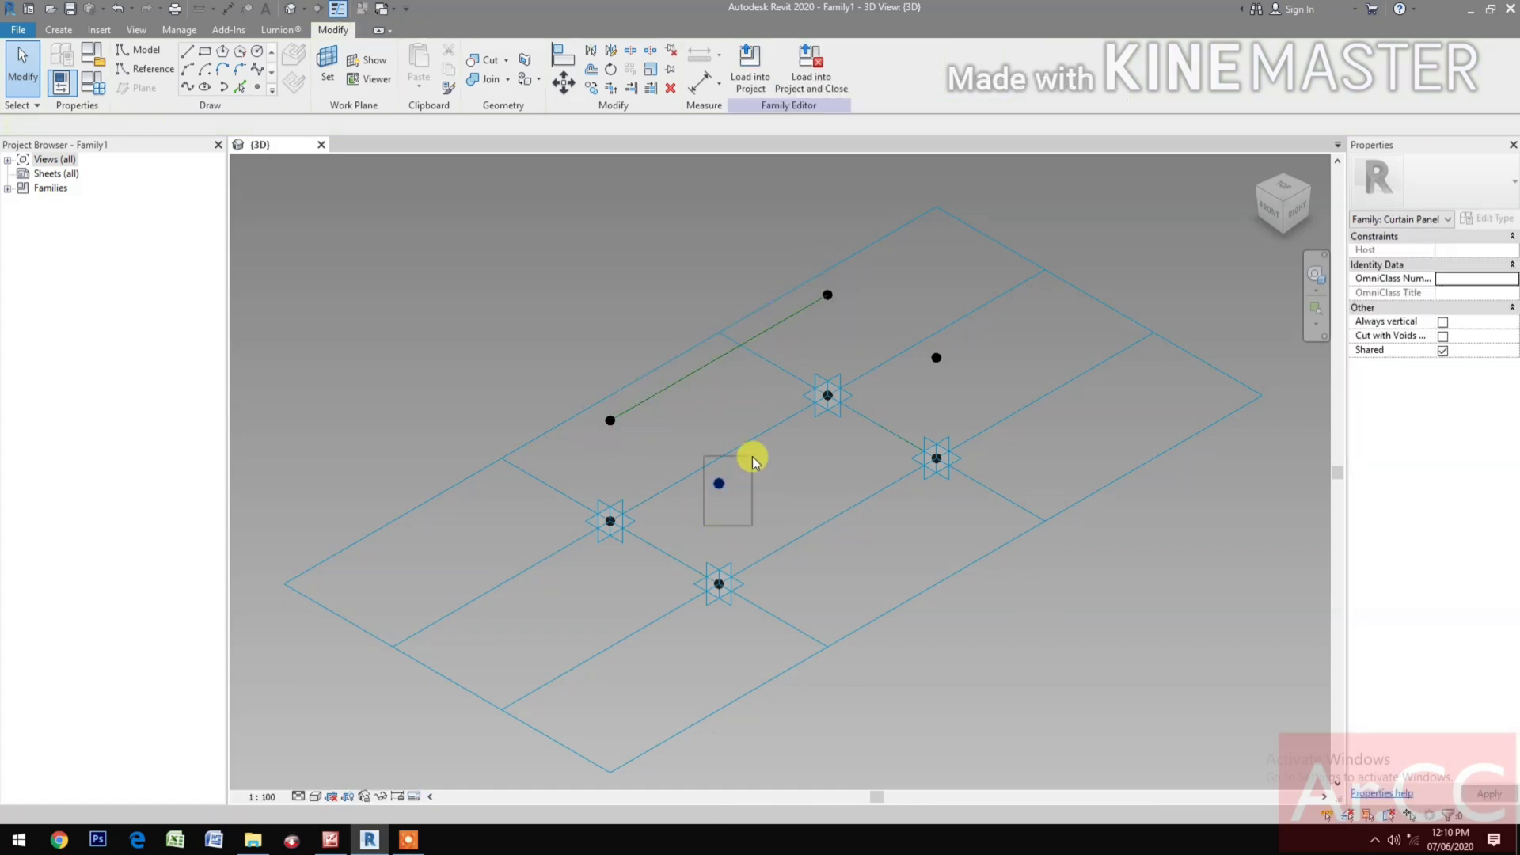
Join the two offset reference points above placement points 2 and 3 with a spline through points and make it a reference line.
click(924, 406)
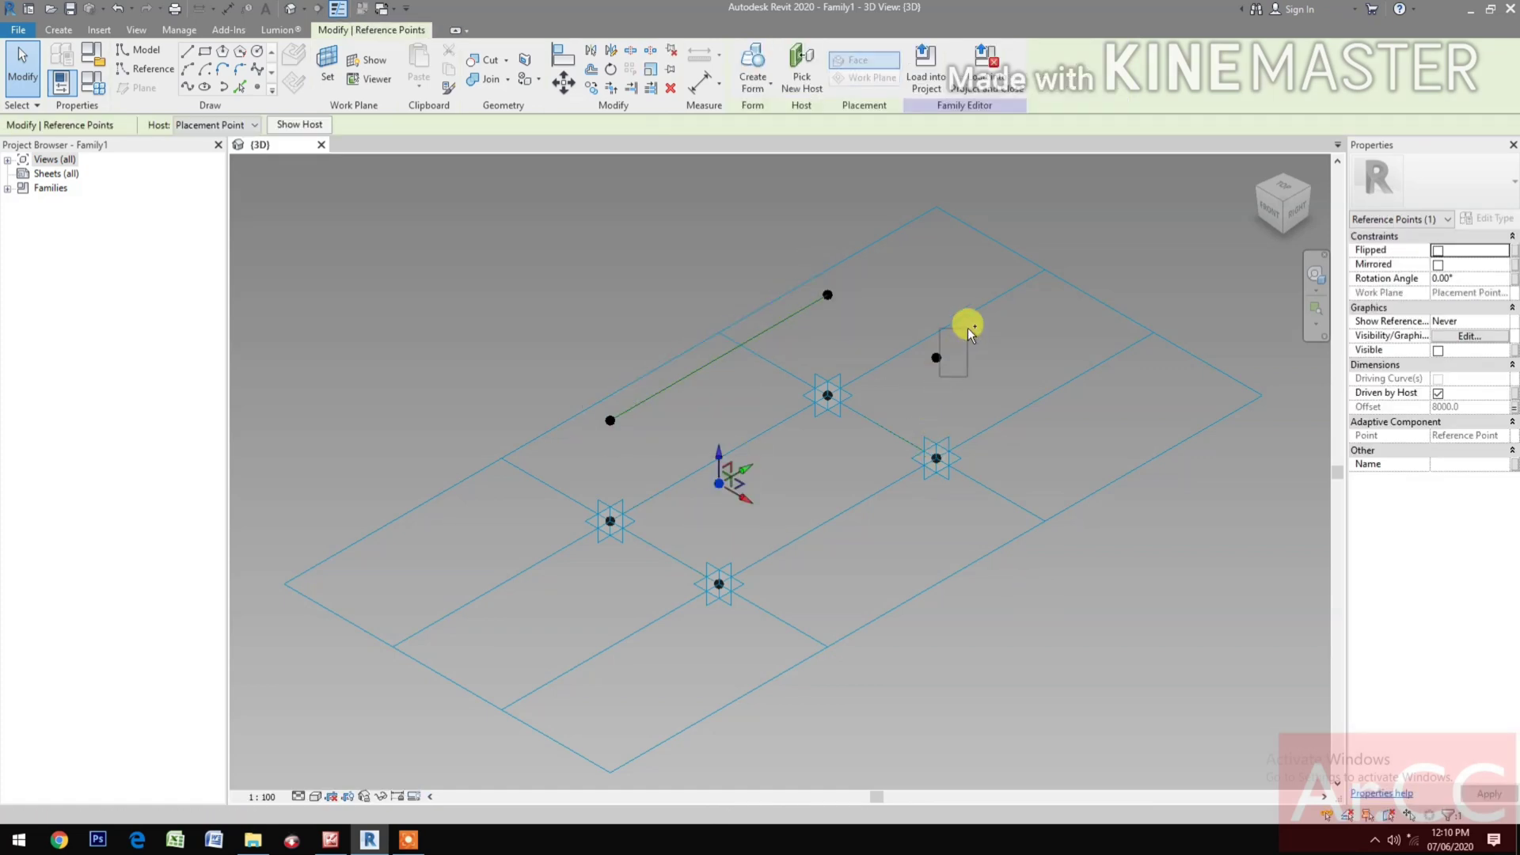
ctrl+click(919, 367)
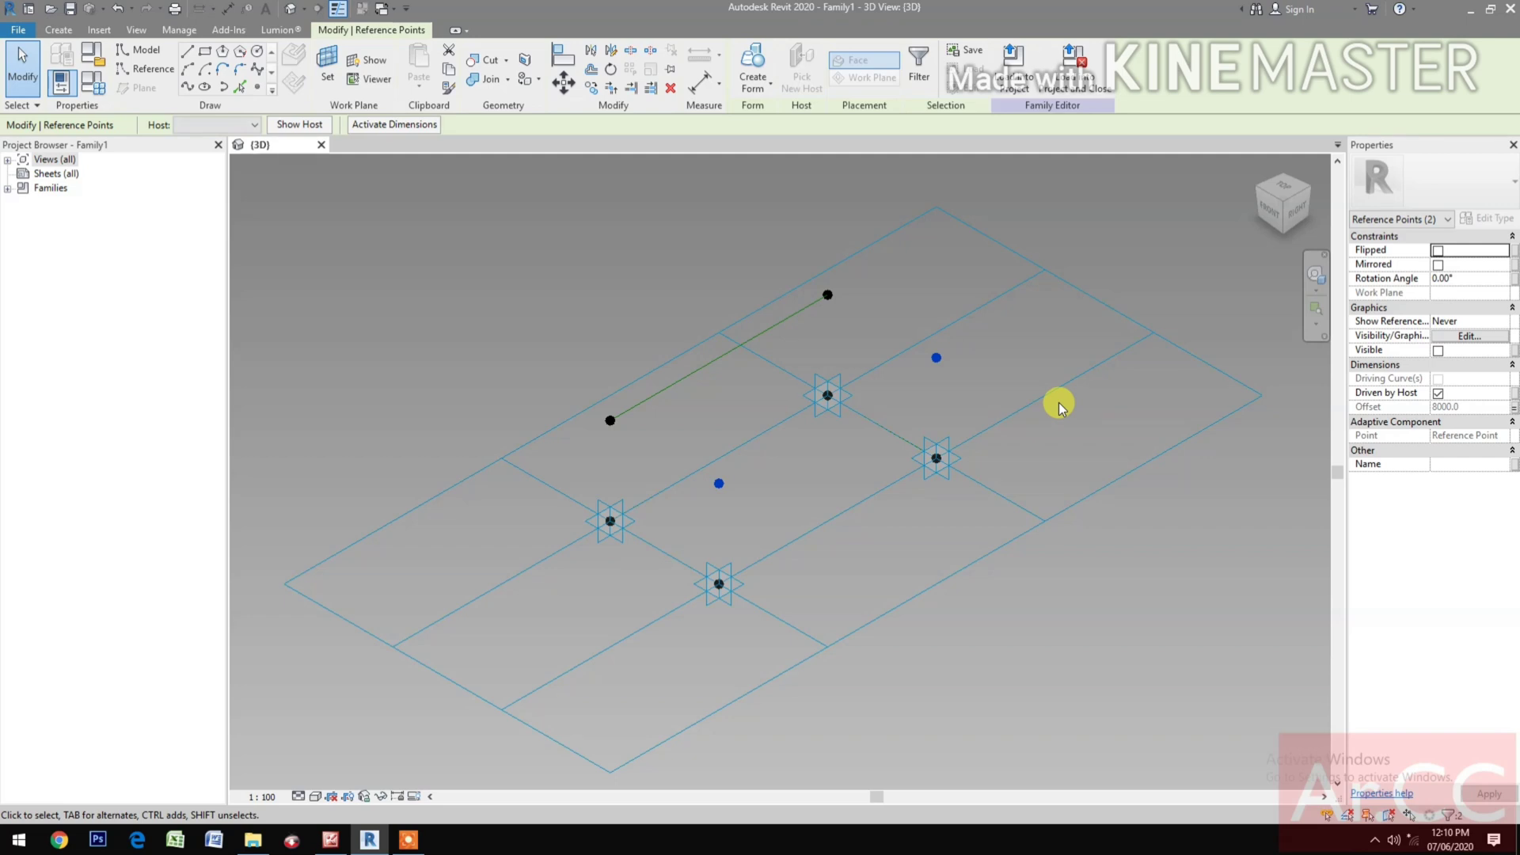
click(188, 87)
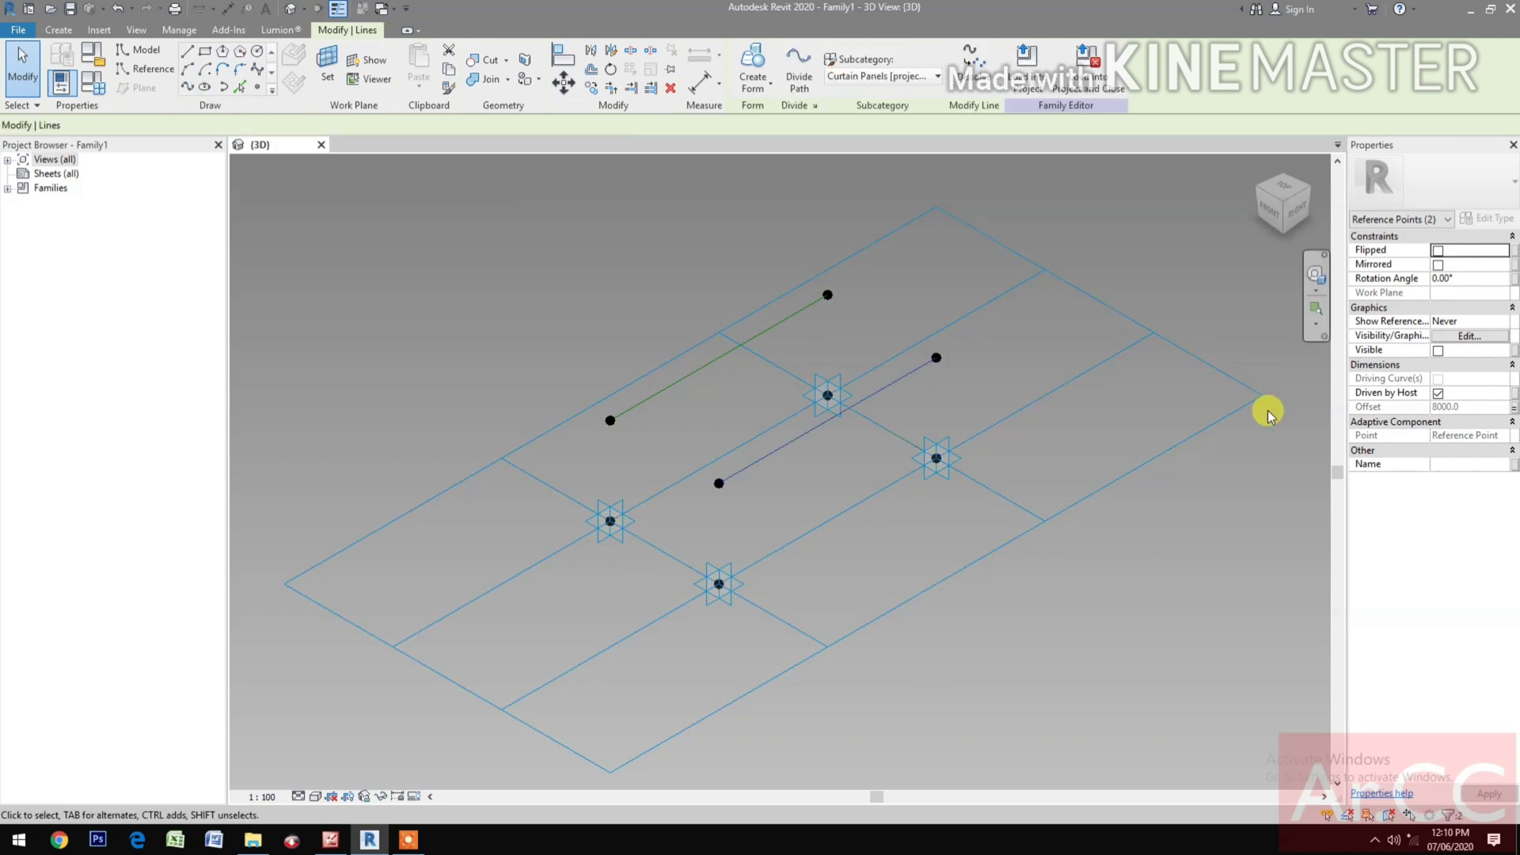
click(1441, 368)
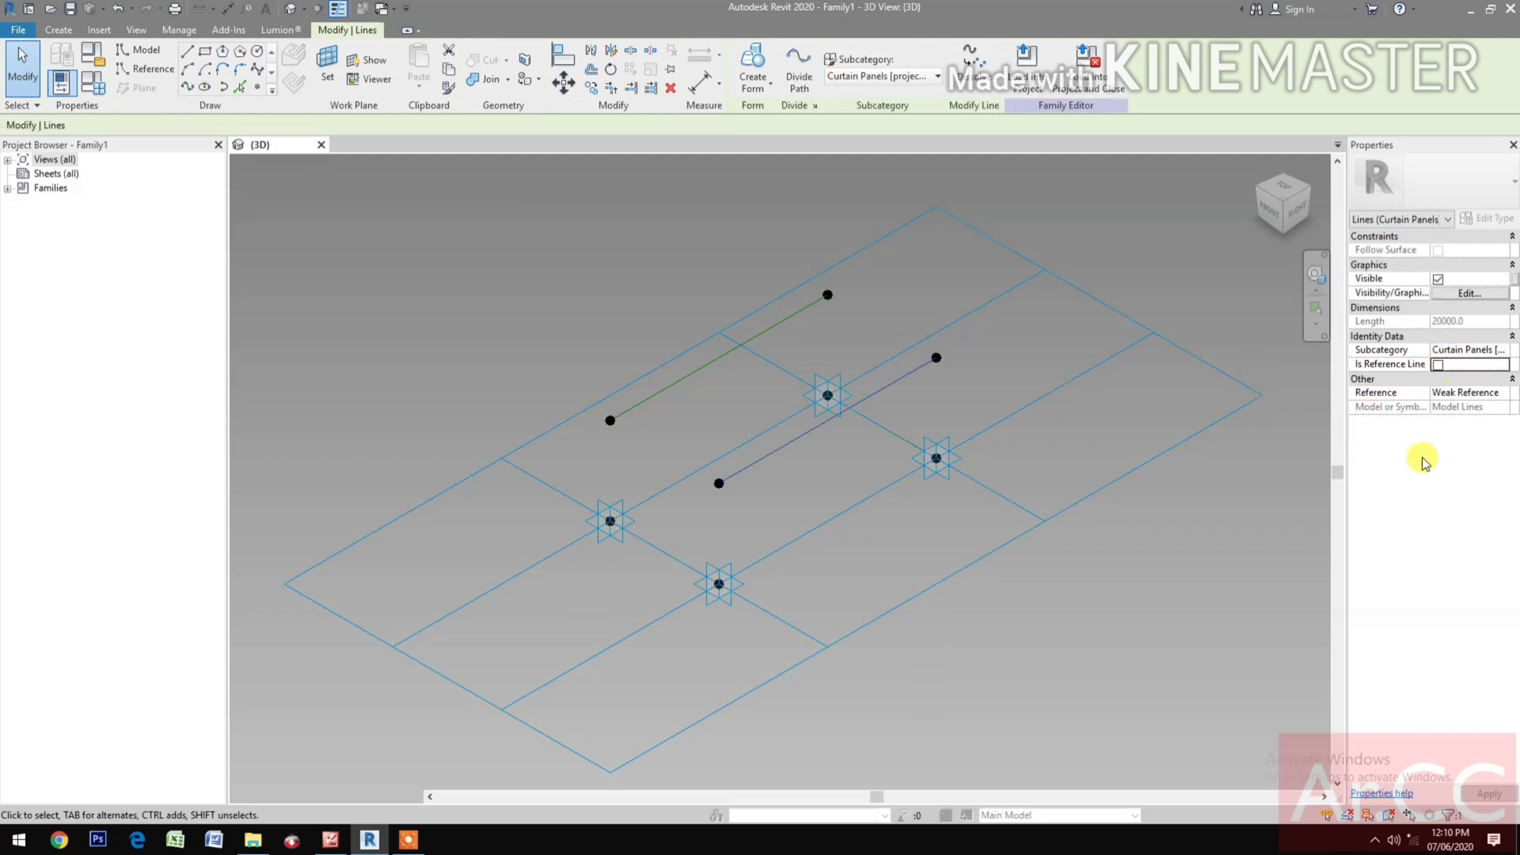
click(1439, 366)
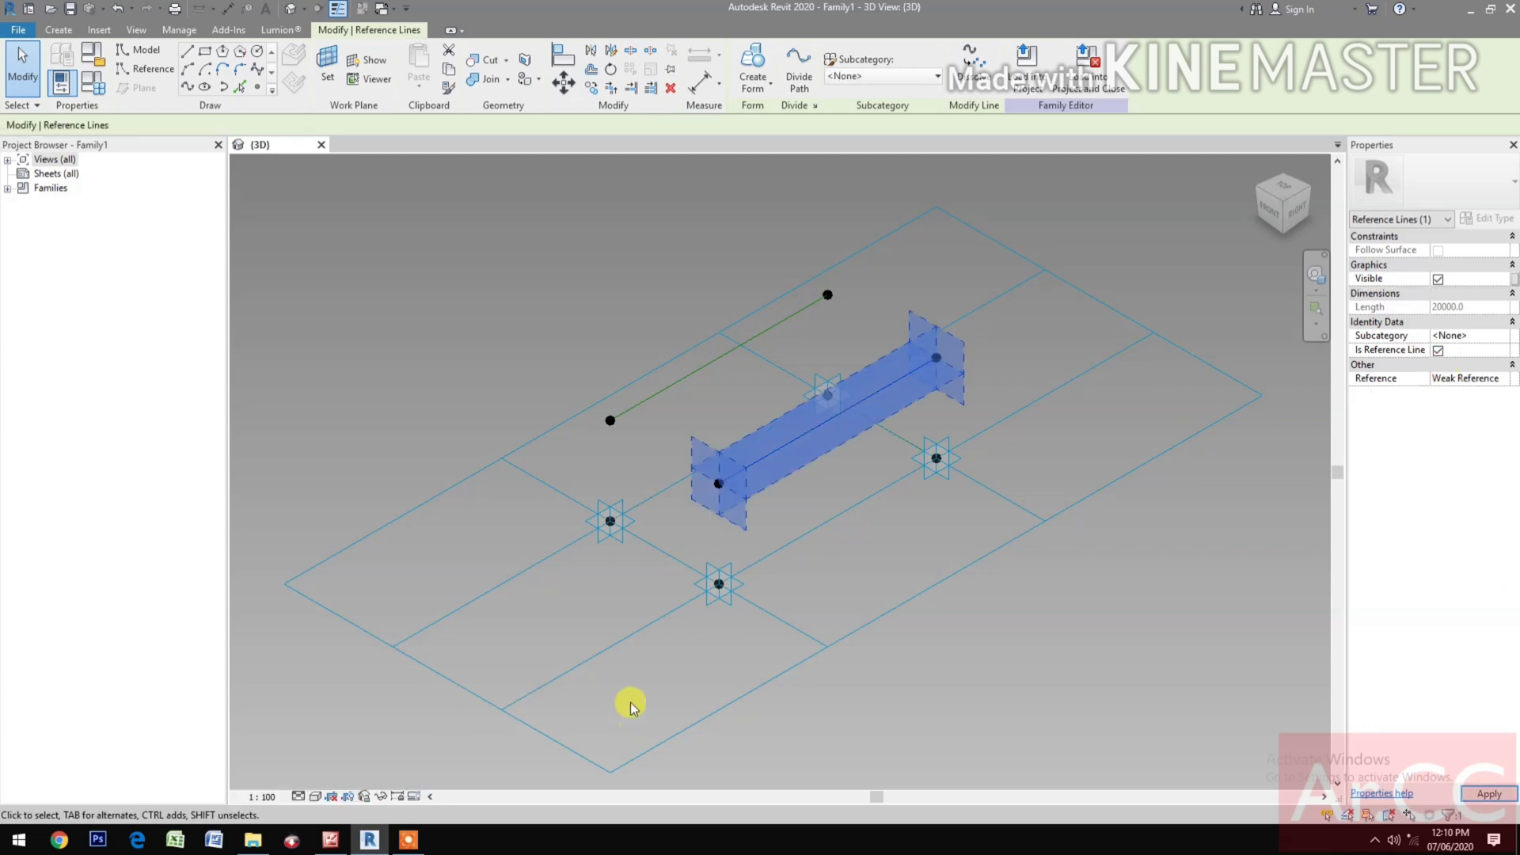
click(859, 584)
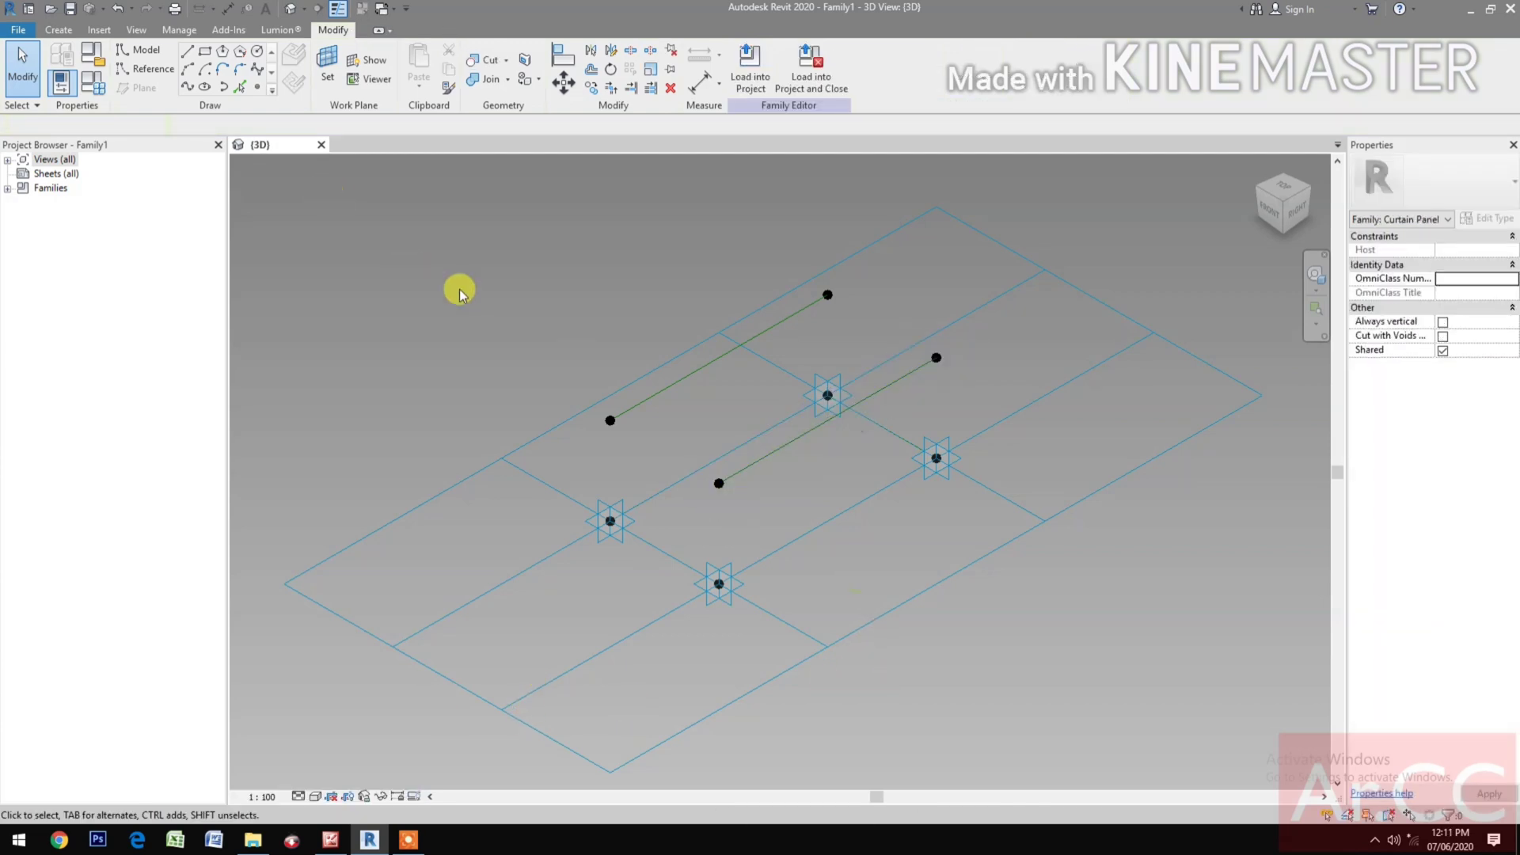
click(255, 89)
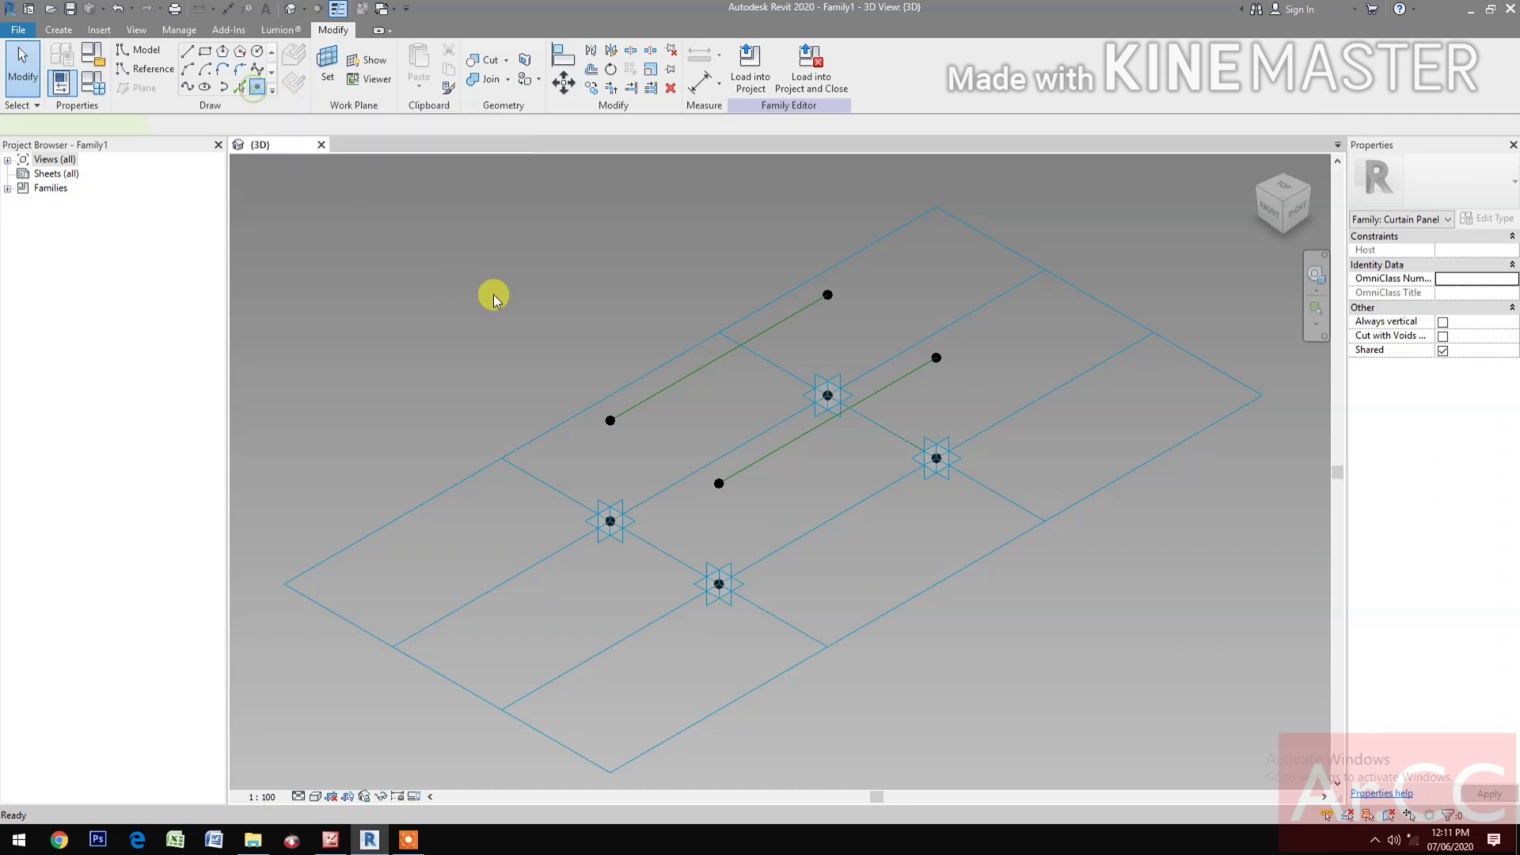
click(719, 458)
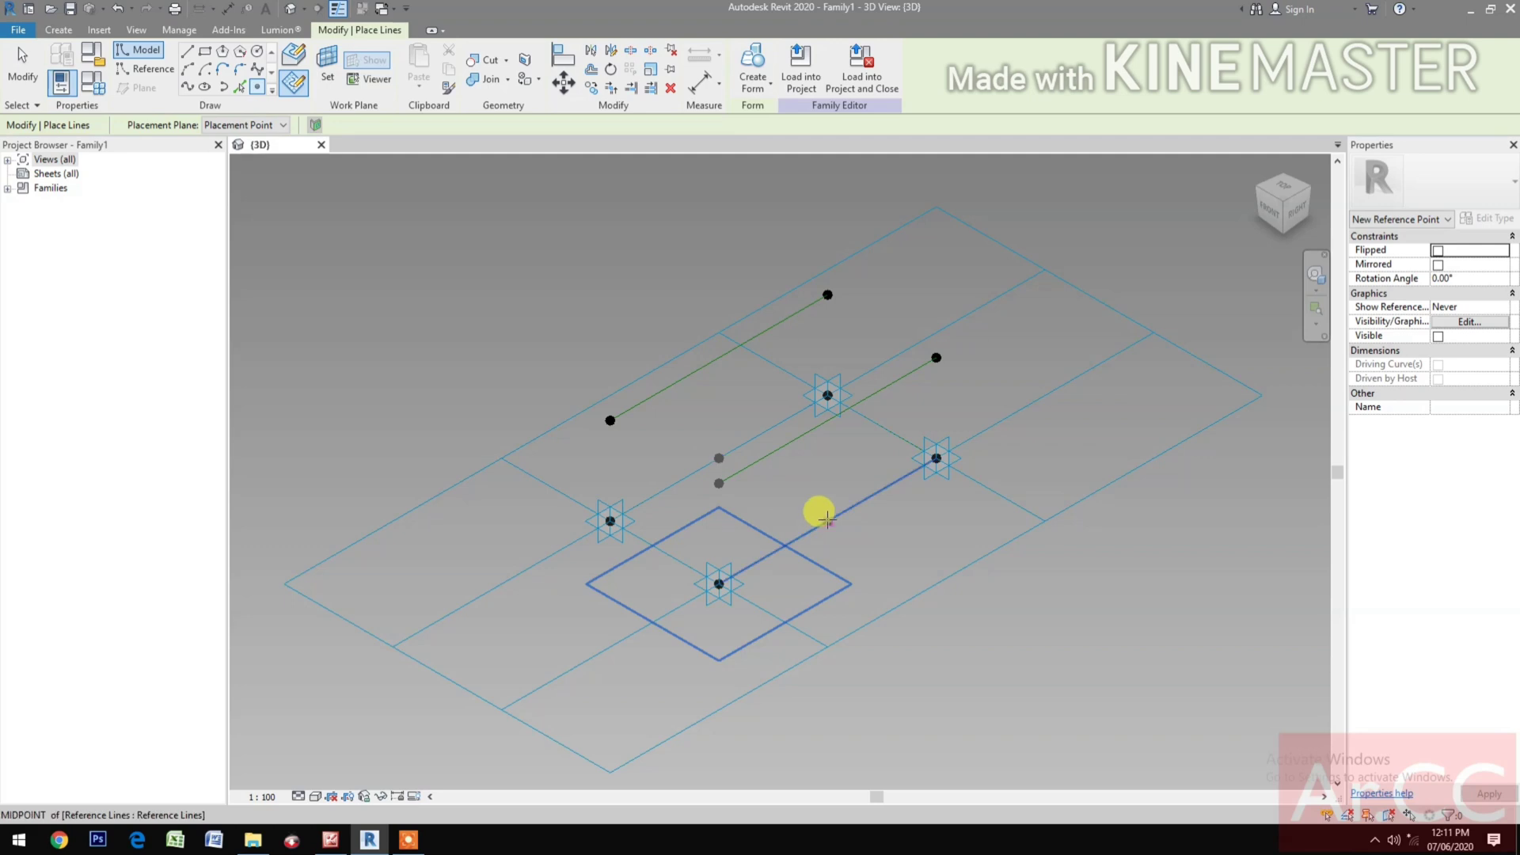
click(827, 521)
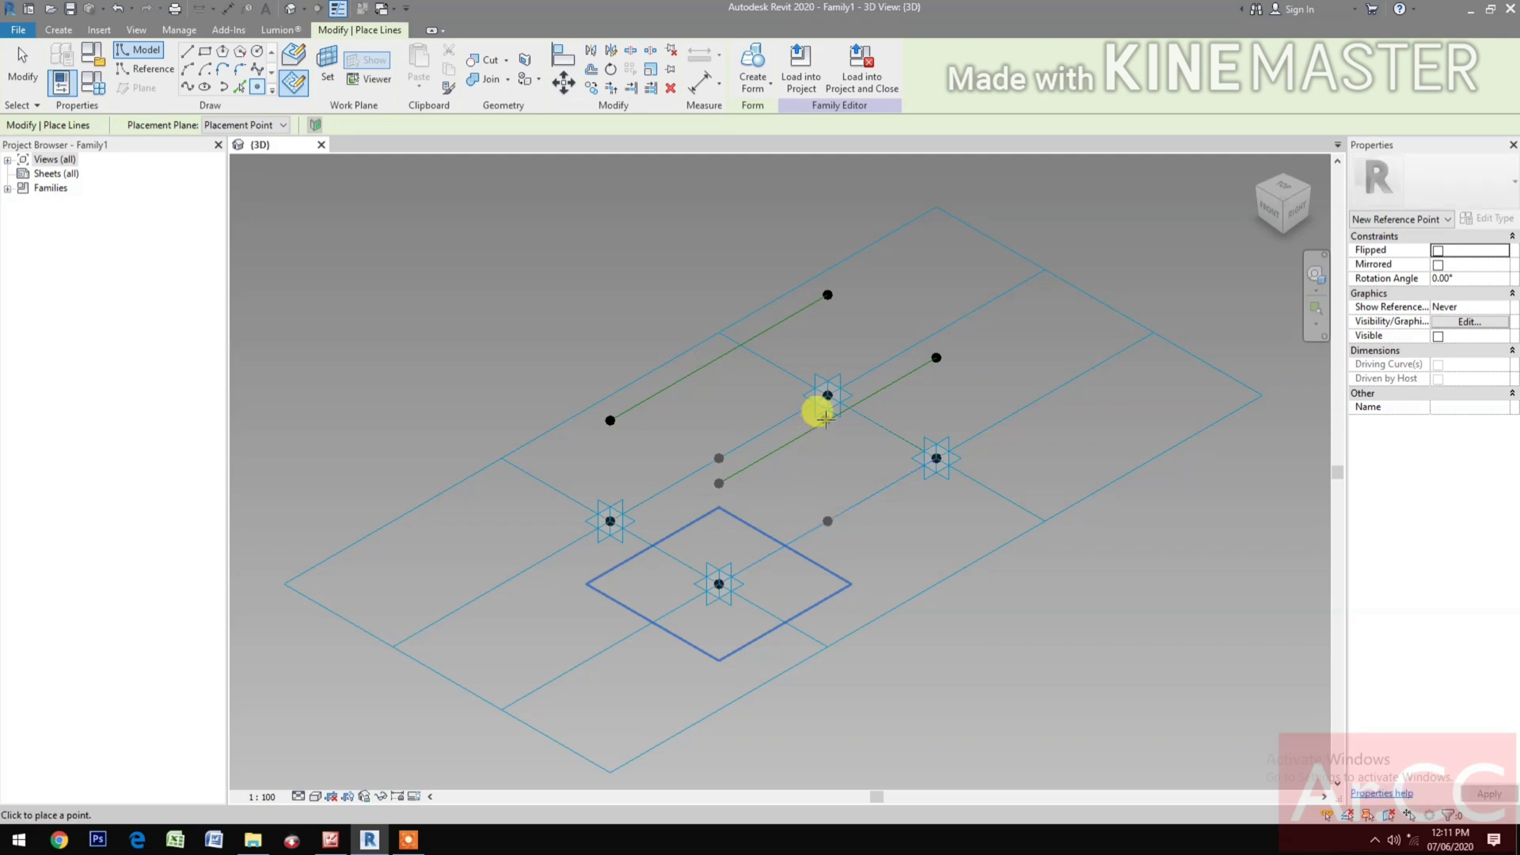
click(774, 493)
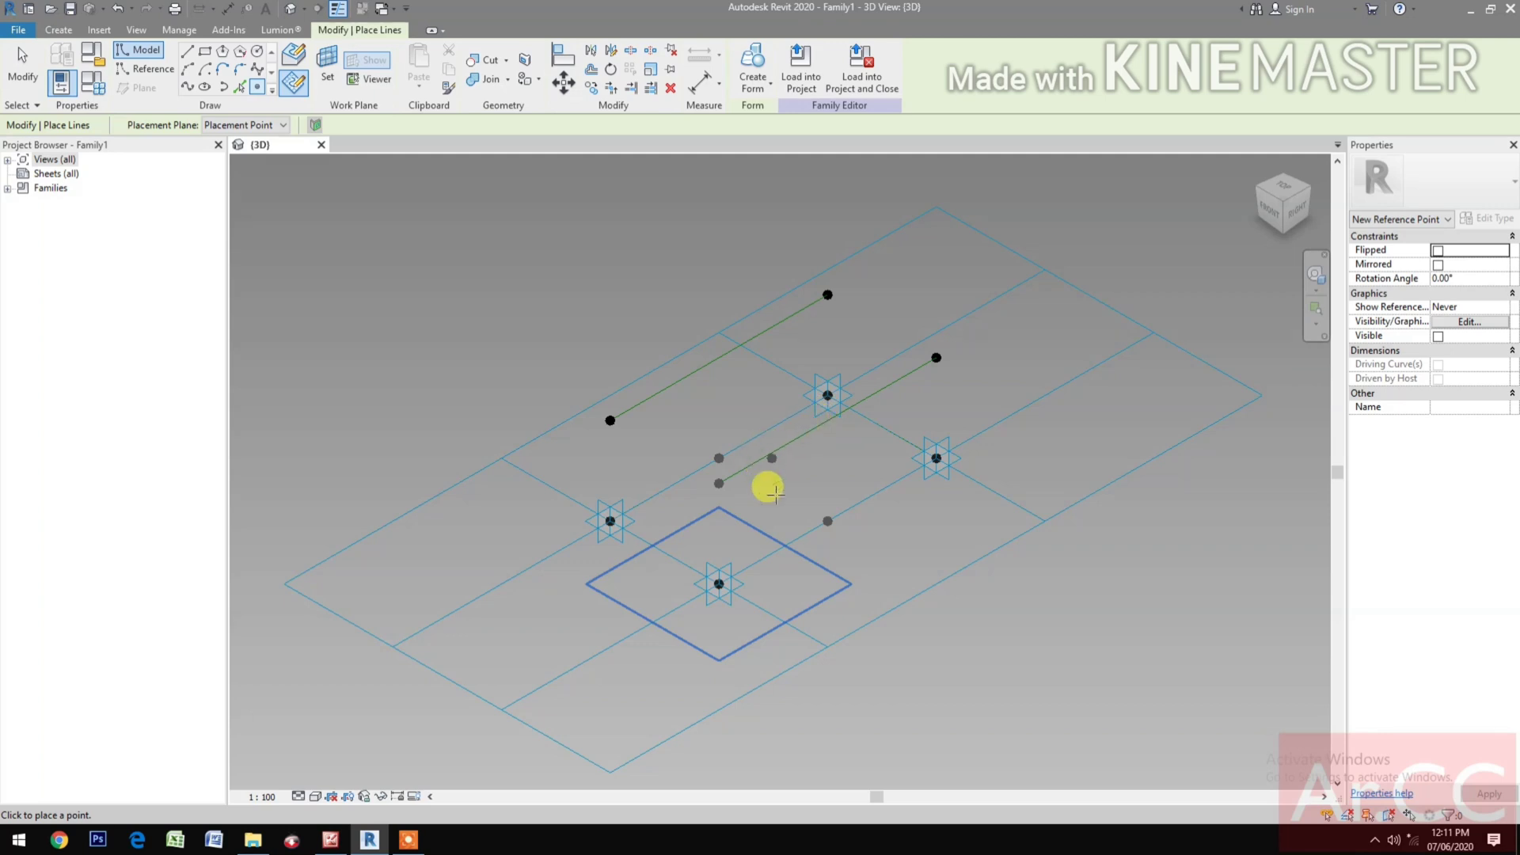
key(Escape)
key(Escape)
drag(696, 436, 734, 466)
key(Delete)
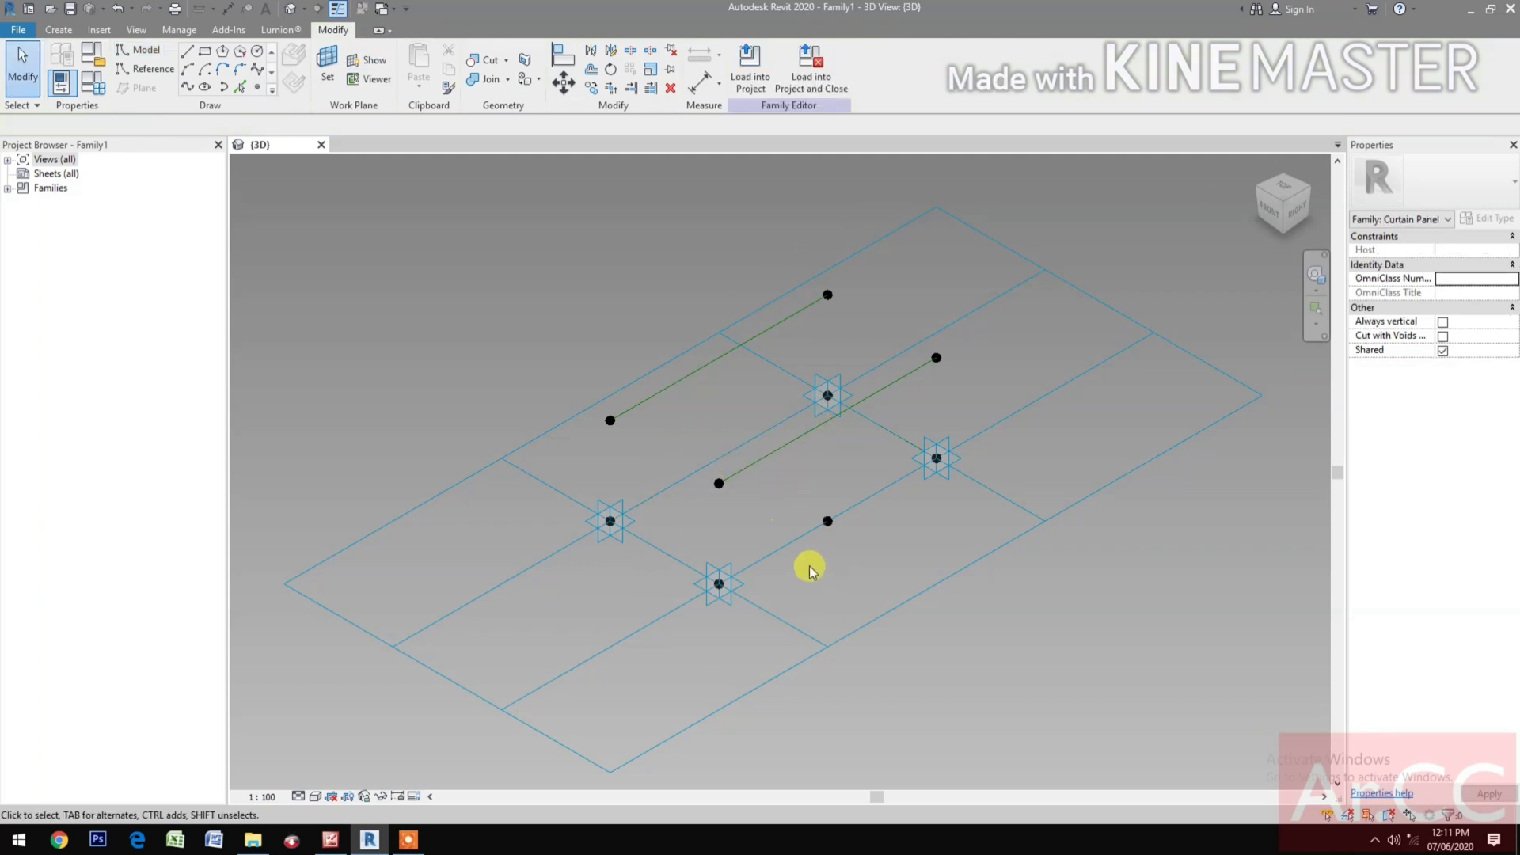
drag(807, 567, 852, 513)
key(Delete)
Place reference points, drawn on face, at the midpoints of the two upper reference lines and of the base lines directly below them.
click(258, 91)
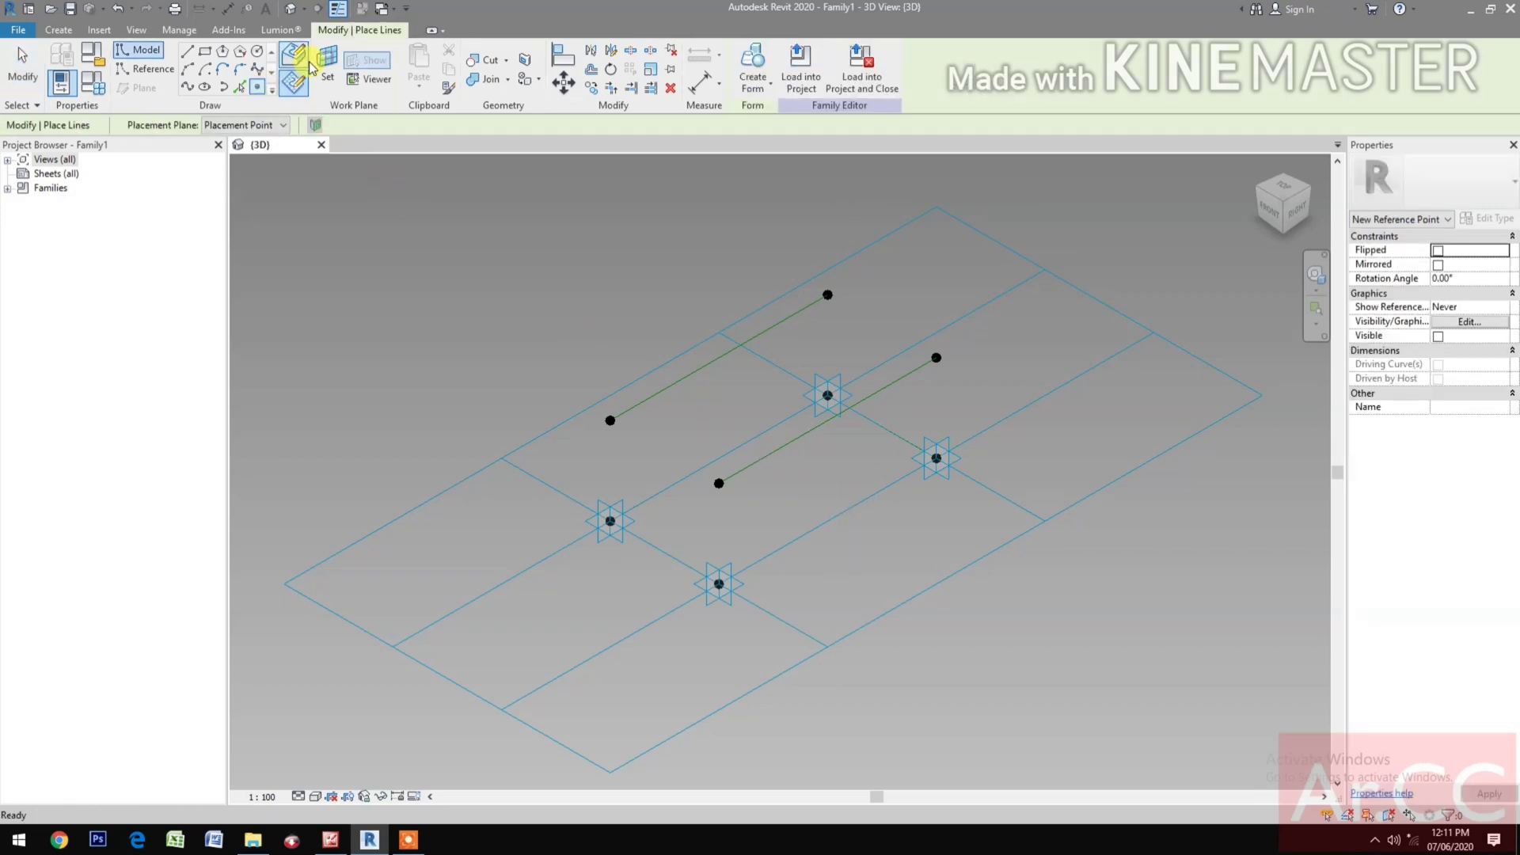
click(297, 58)
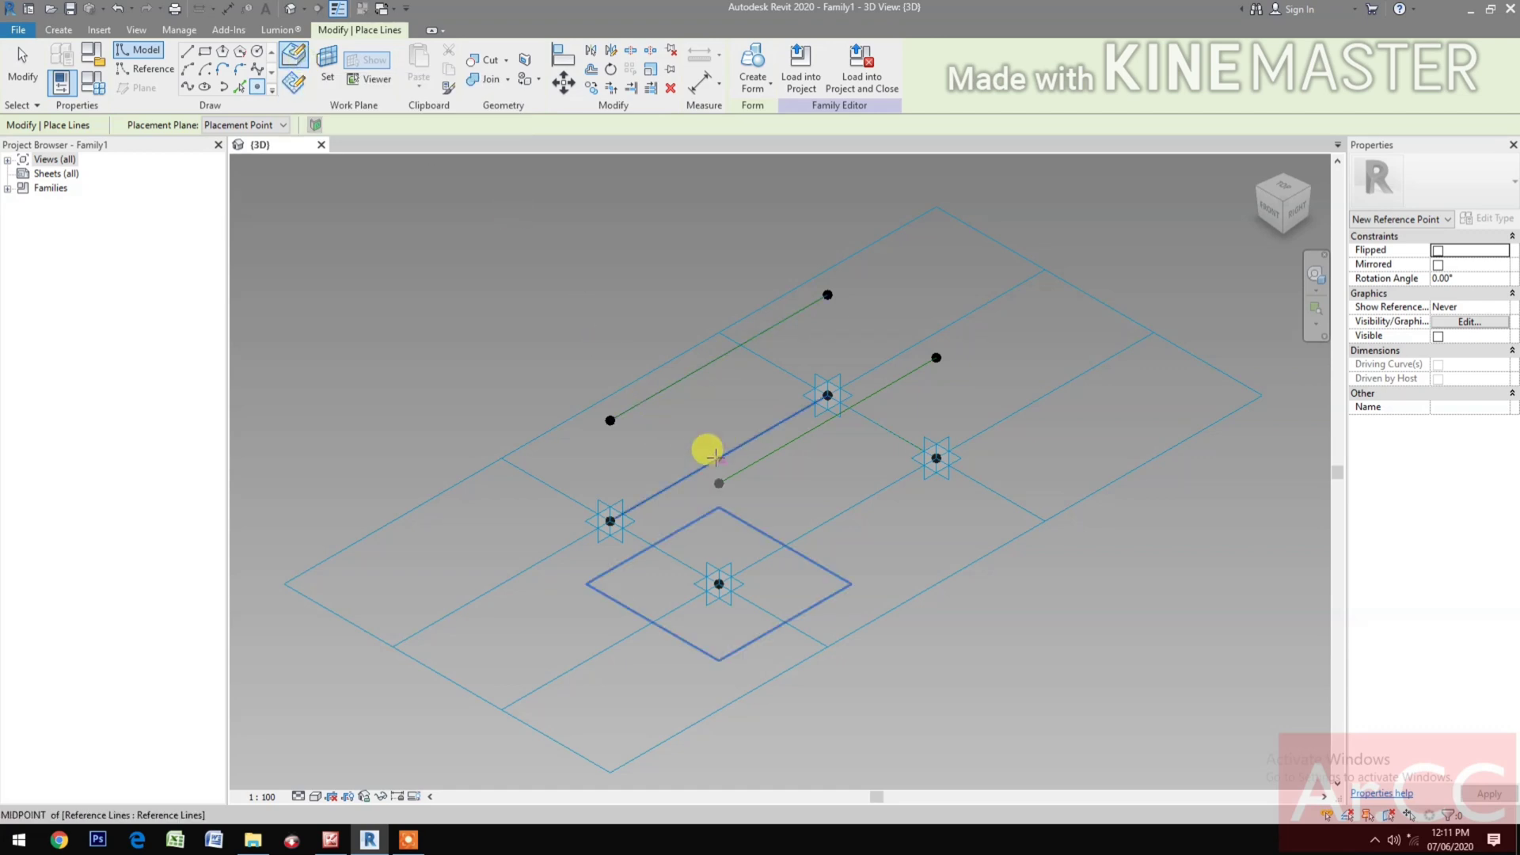
click(719, 456)
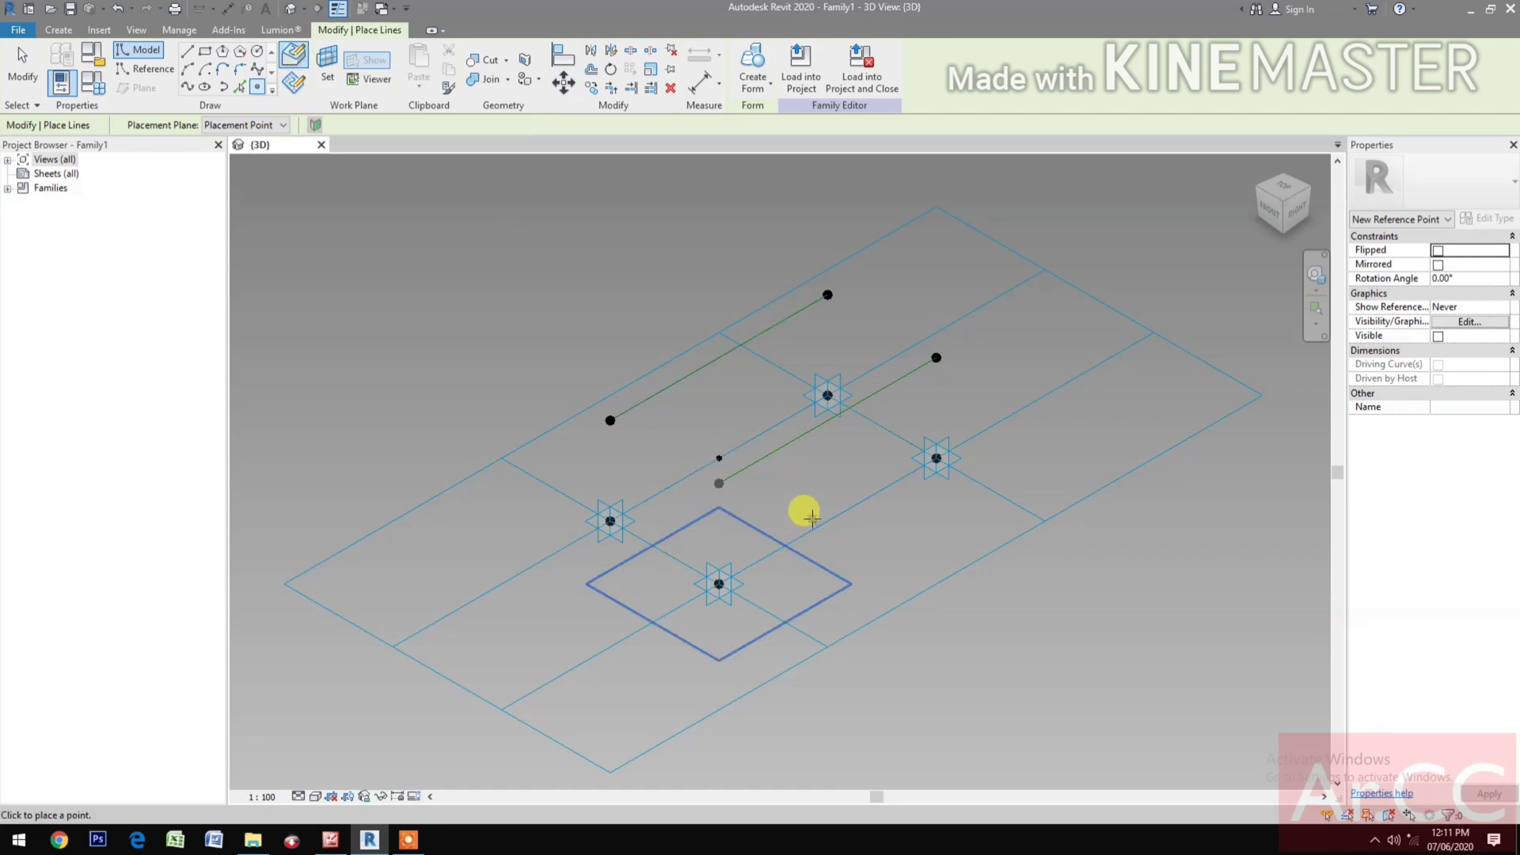
click(824, 519)
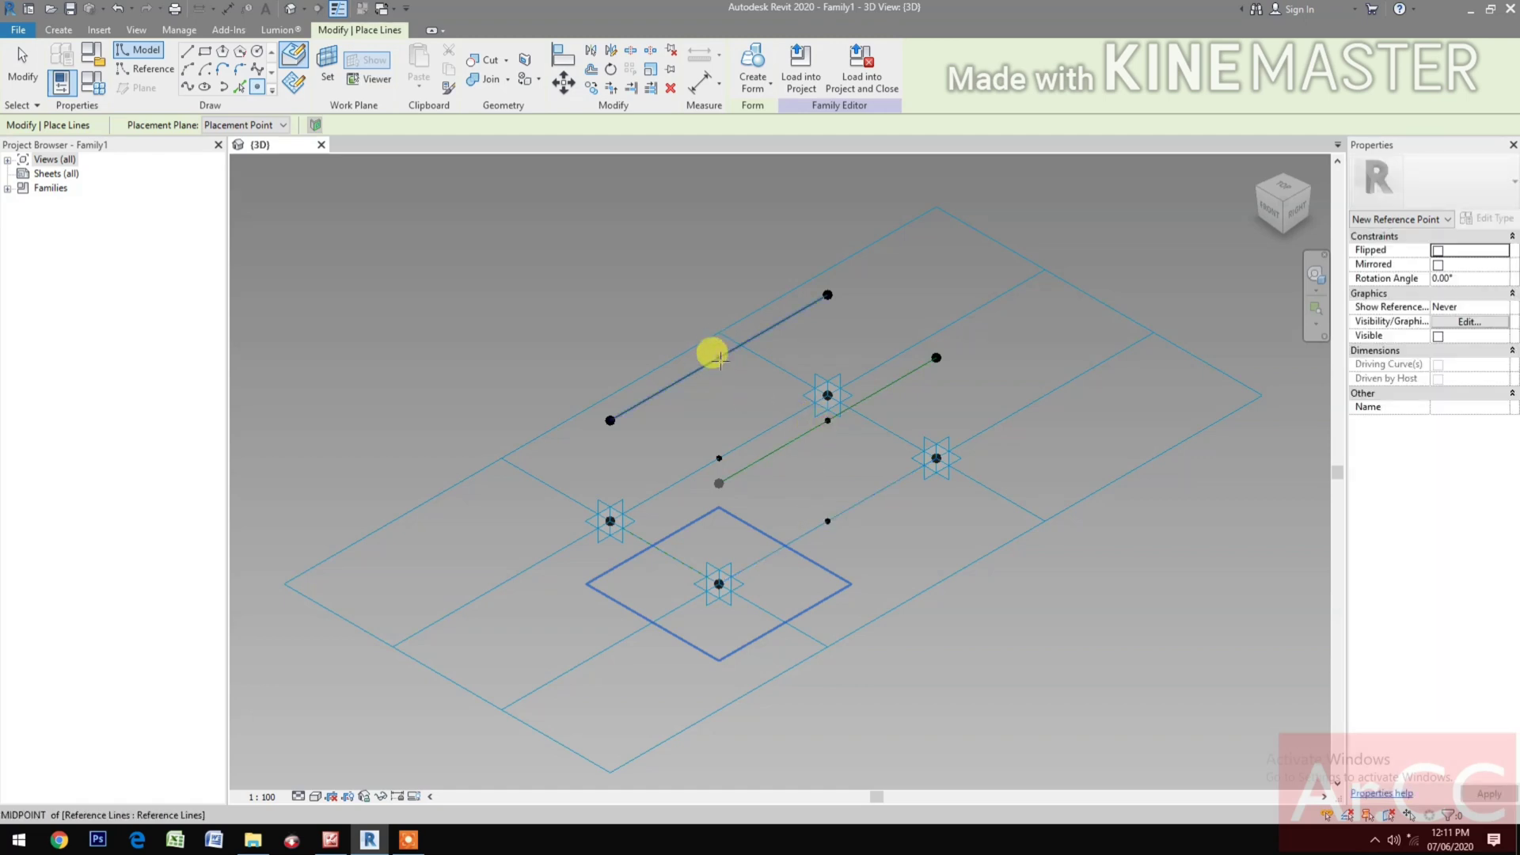
click(719, 354)
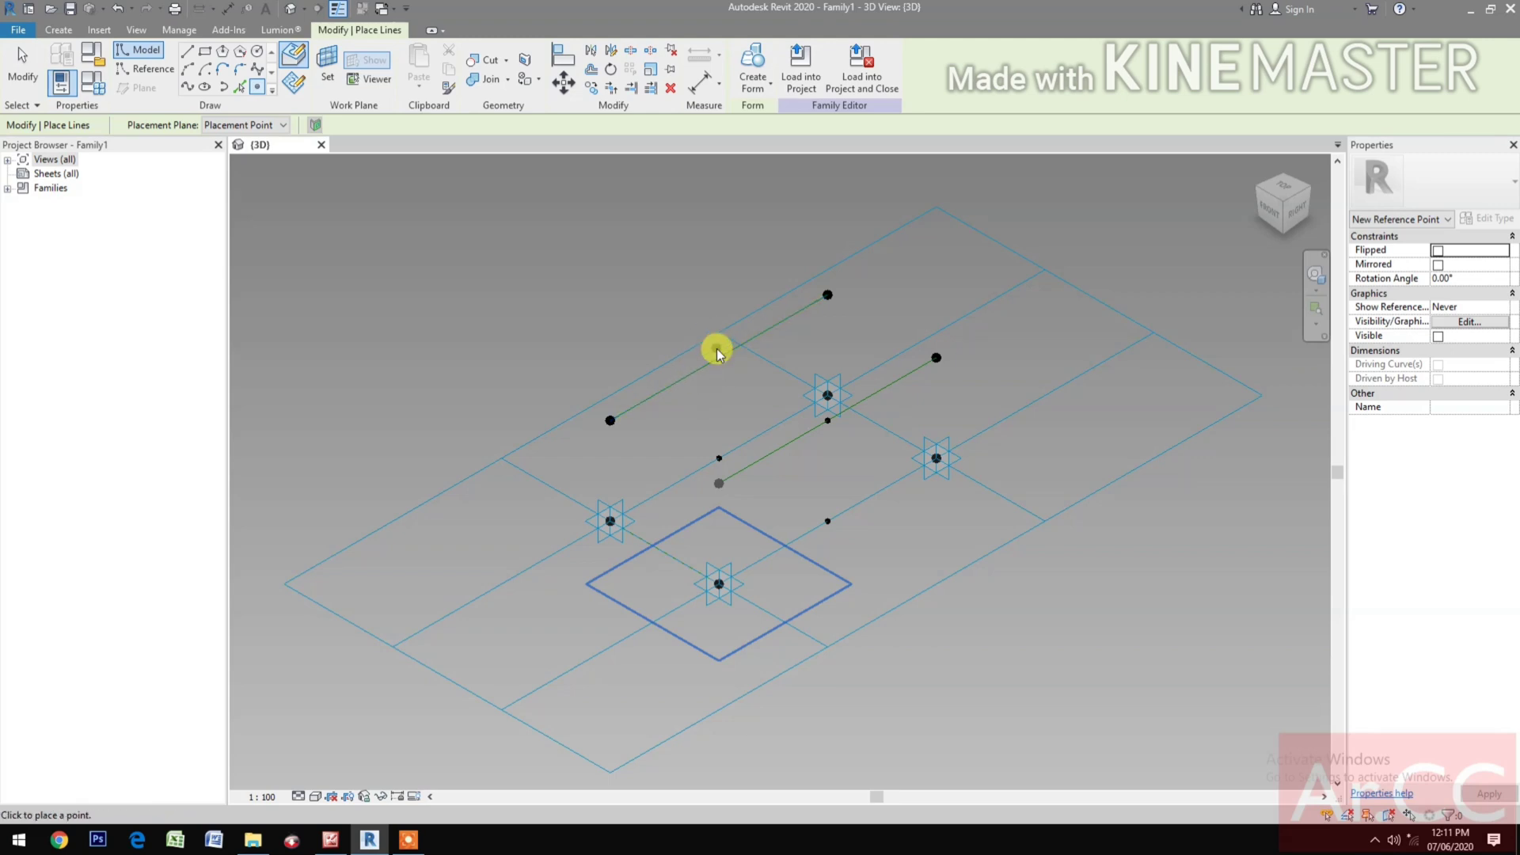
key(Escape)
Connect each upper midpoint with the base midpoint below it using a spline through points, making both vertical lines reference lines.
drag(667, 266, 748, 477)
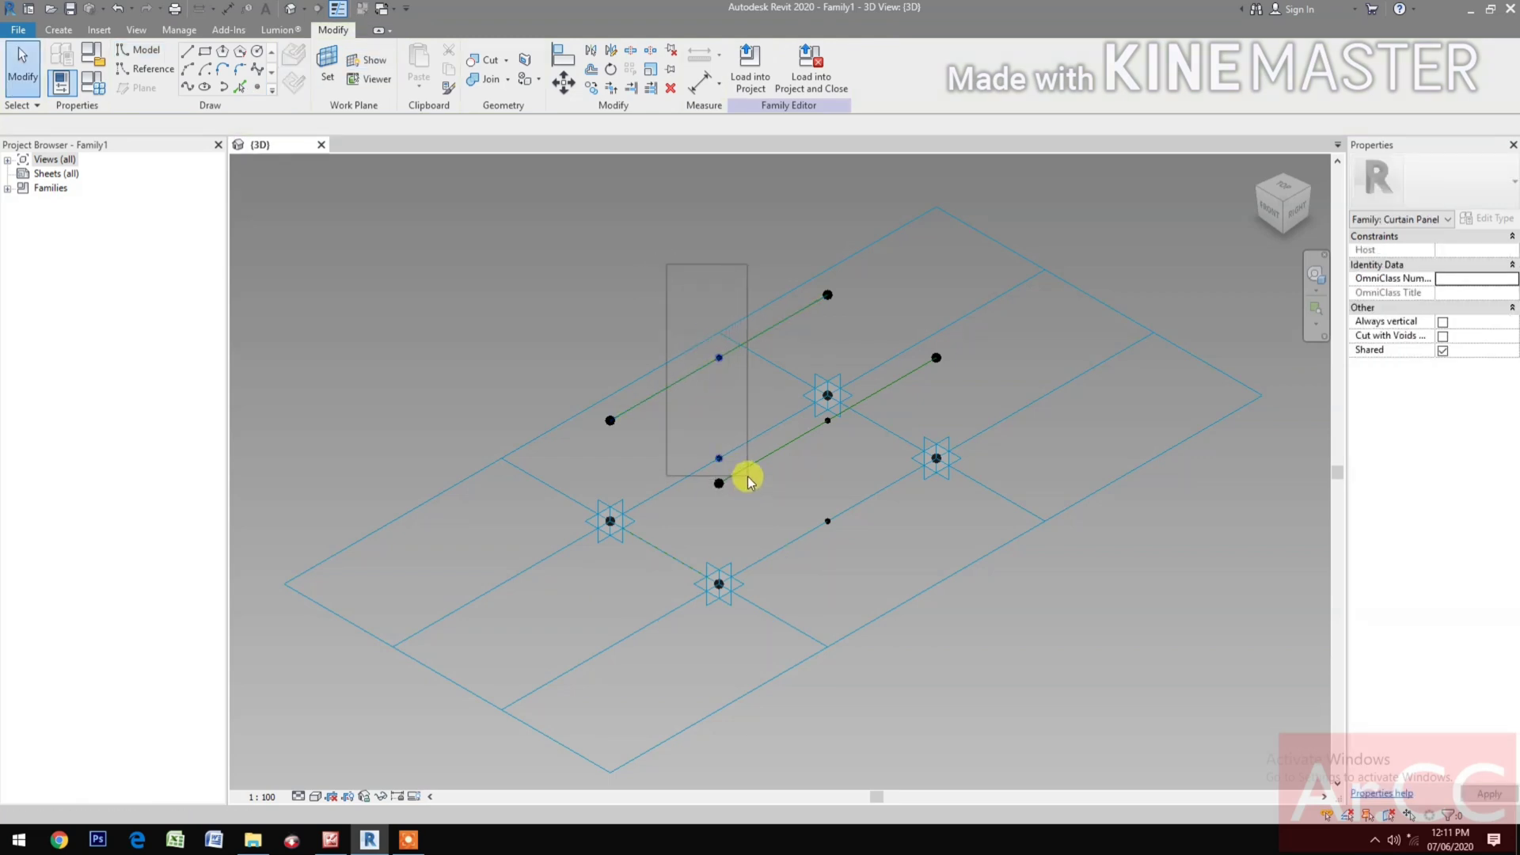
click(188, 86)
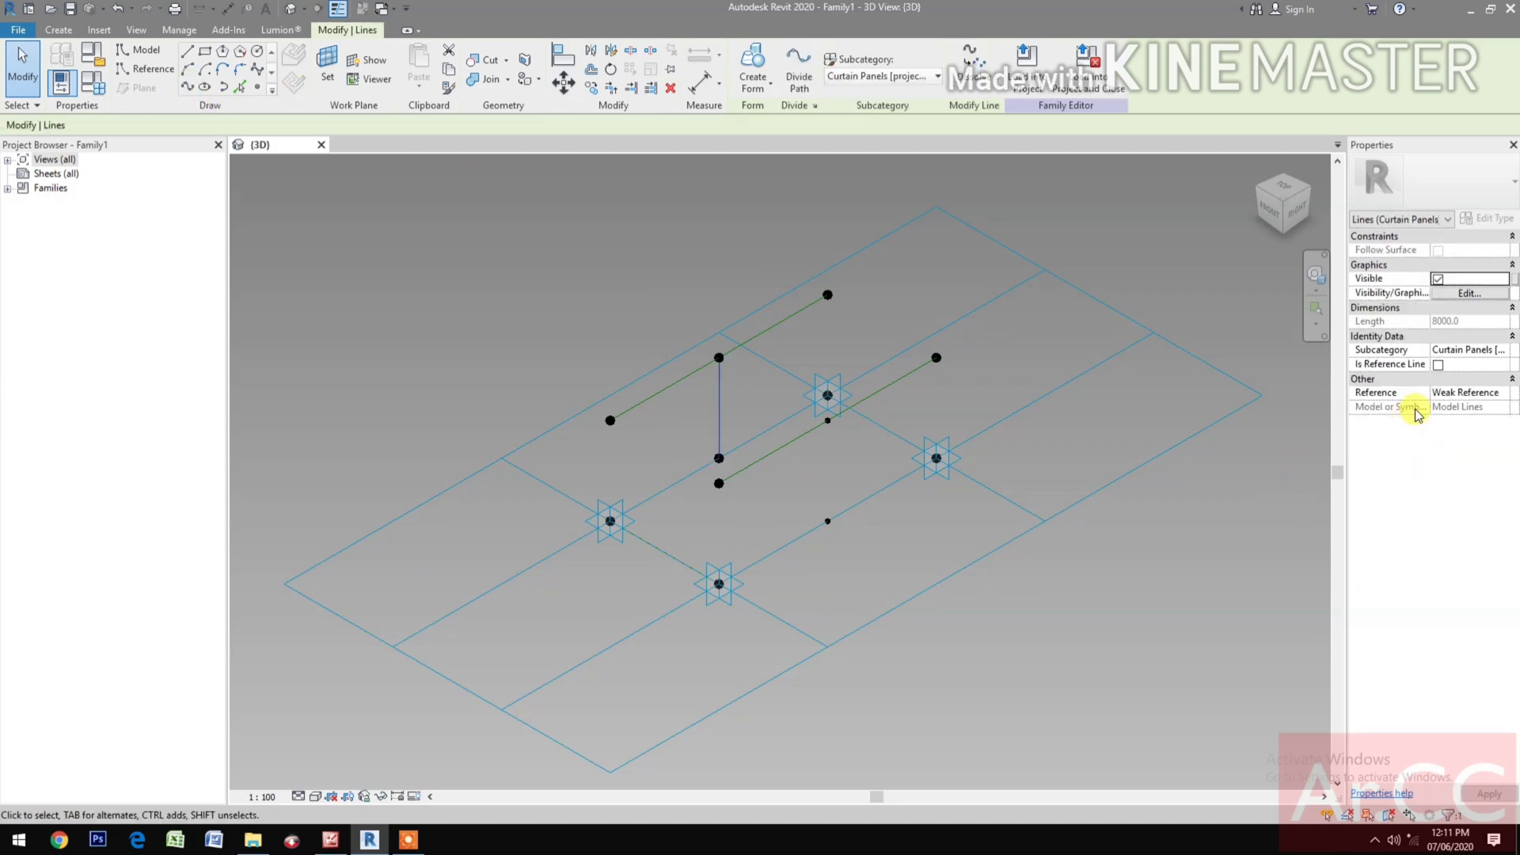
click(1438, 365)
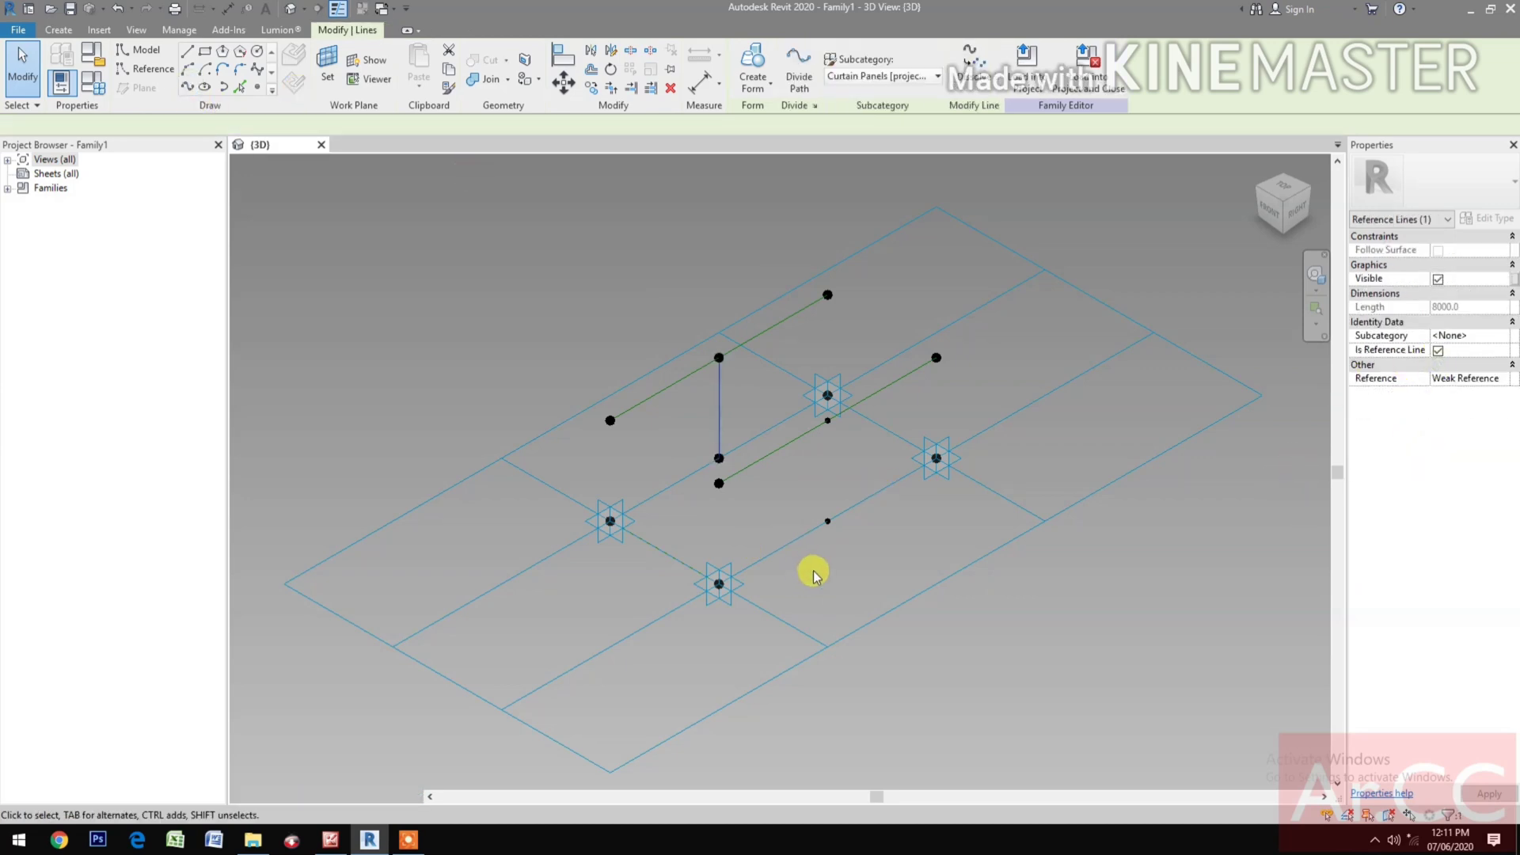
drag(810, 560, 852, 406)
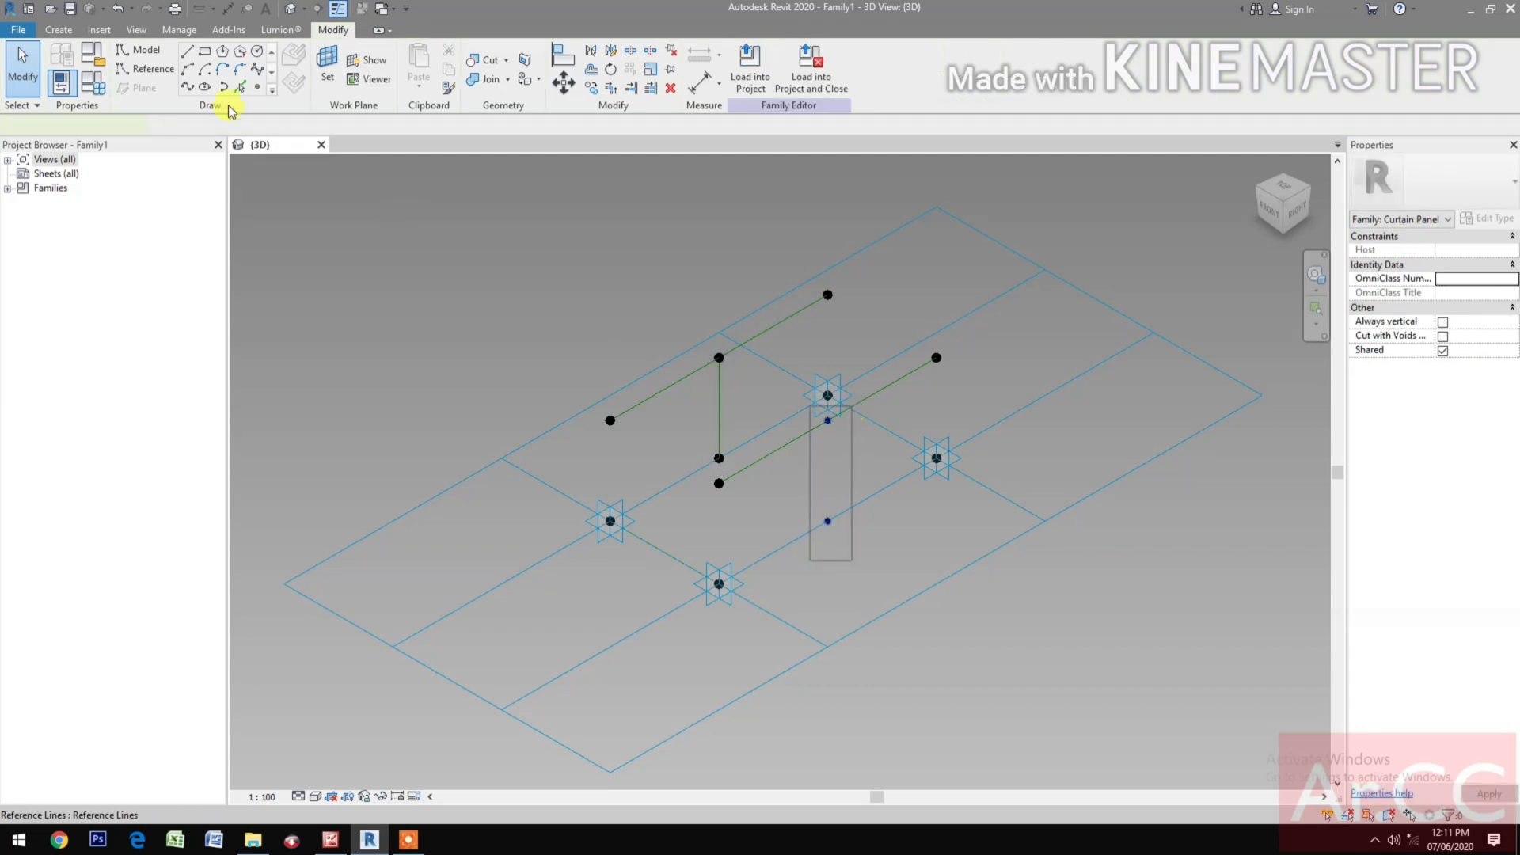
click(188, 88)
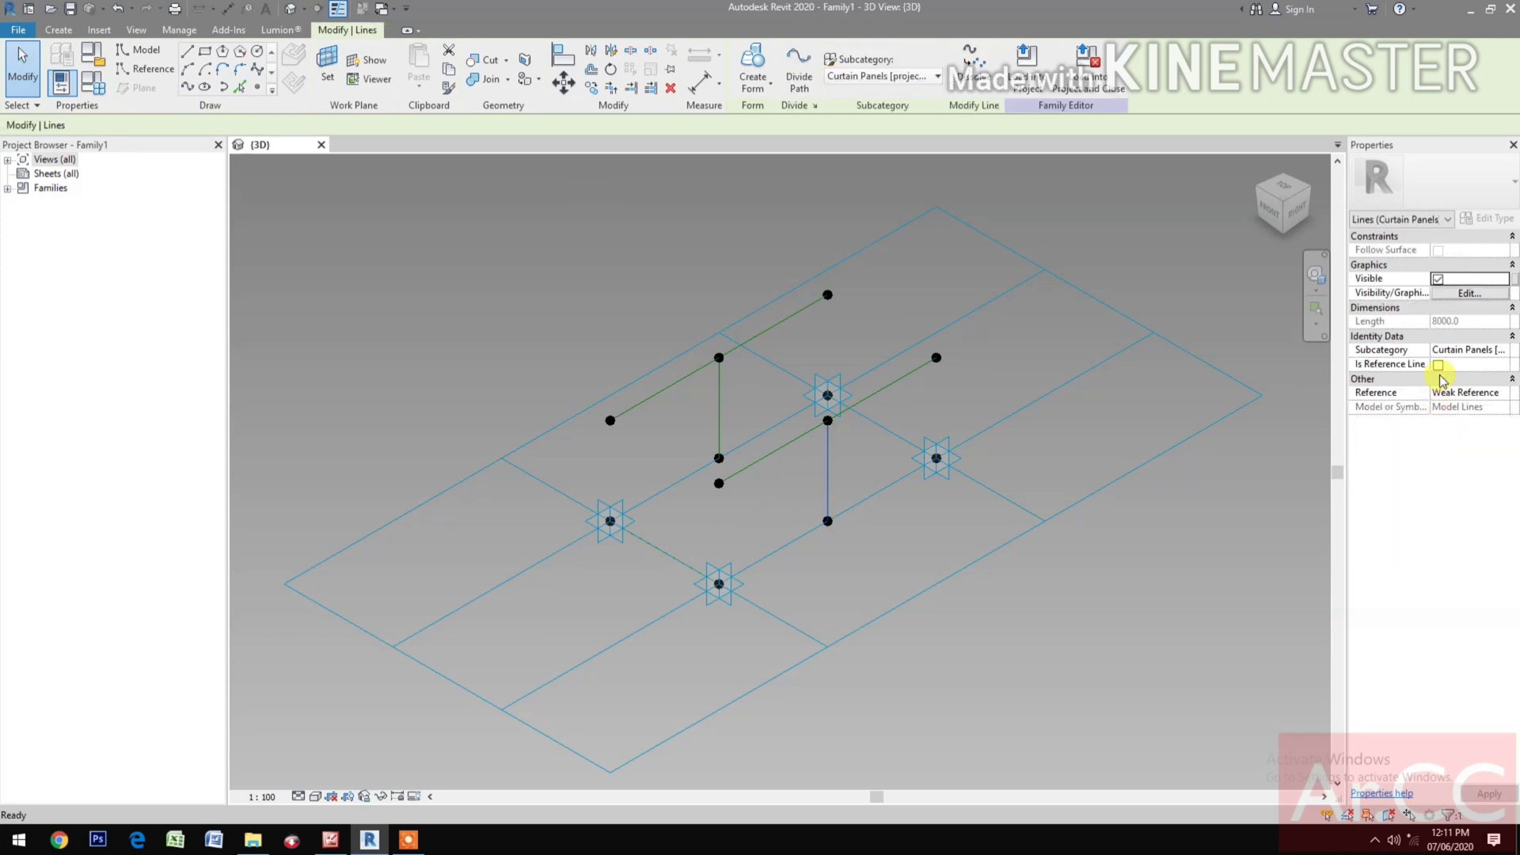
click(1438, 366)
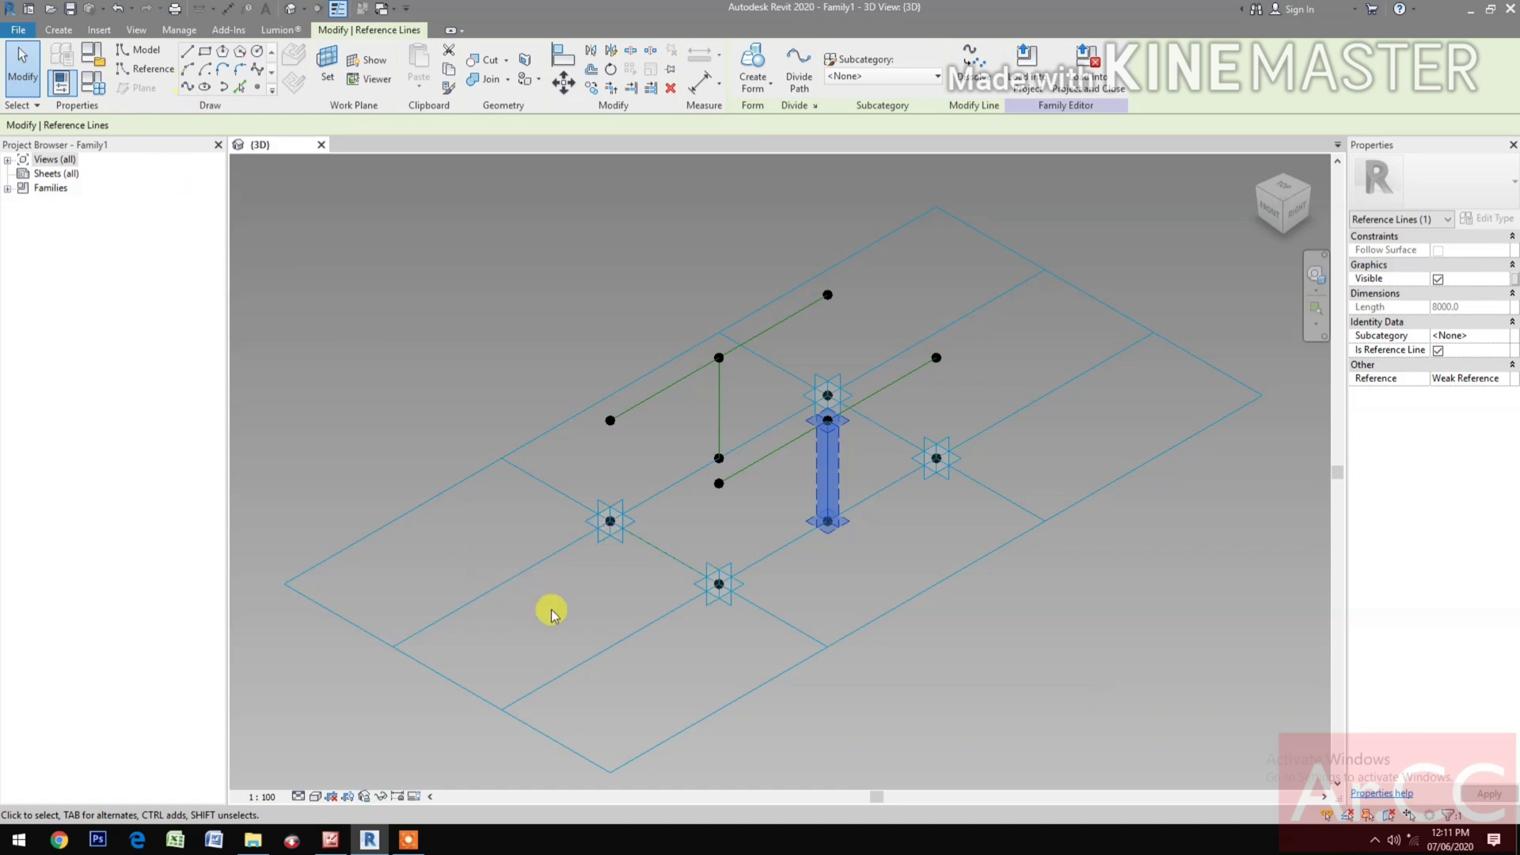
Create a spline through placement point 1, the upper midpoint and placement point 4, and make the arch a reference line.
mouse_move(554, 606)
mouse_down()
mouse_move(600, 498)
mouse_move(634, 482)
mouse_up()
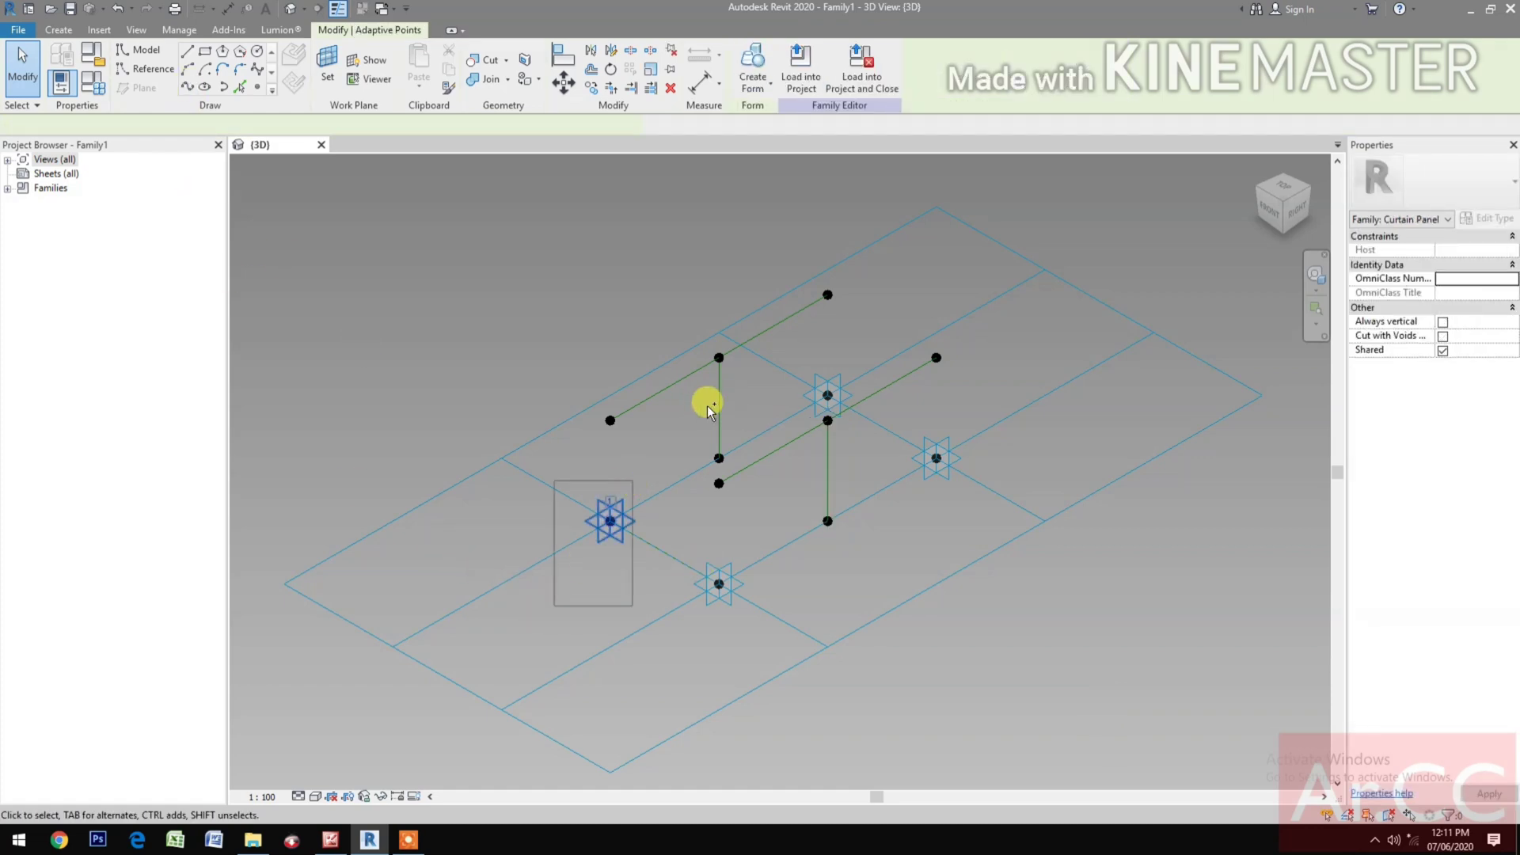
drag(707, 405, 764, 339)
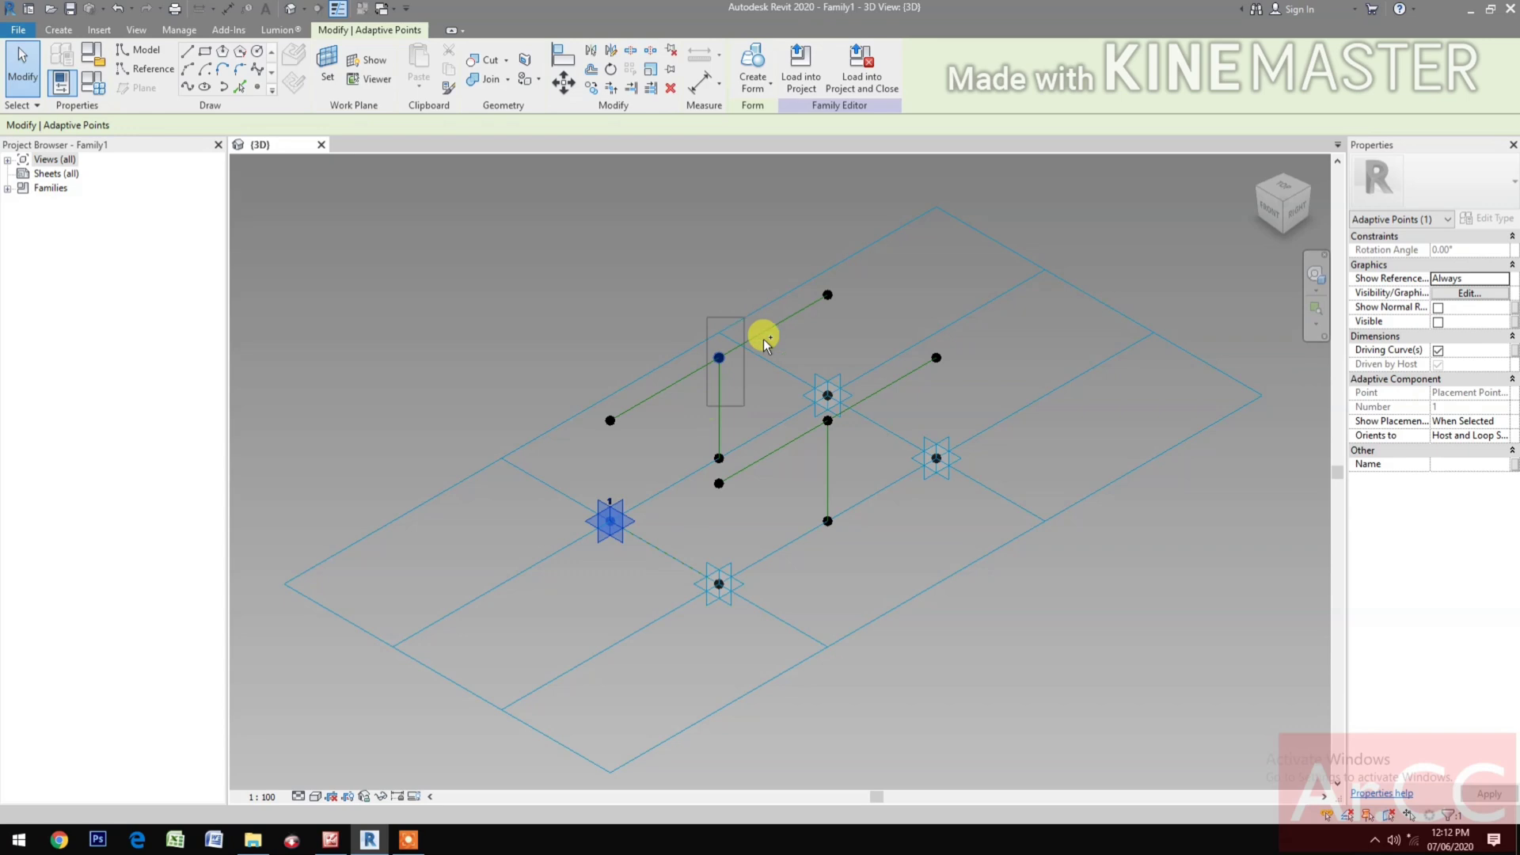
ctrl+click(825, 391)
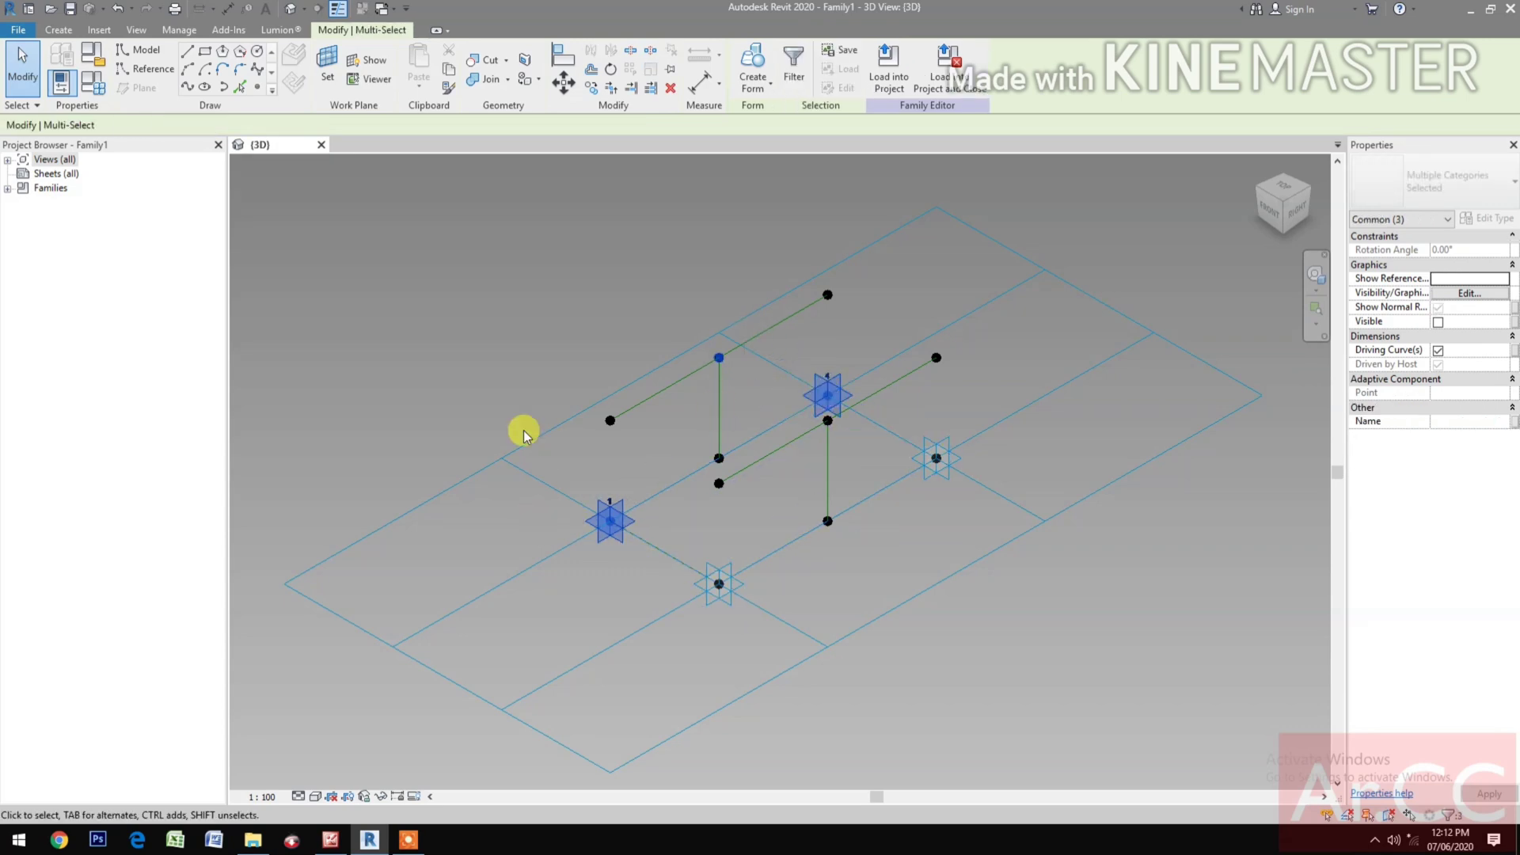
click(193, 94)
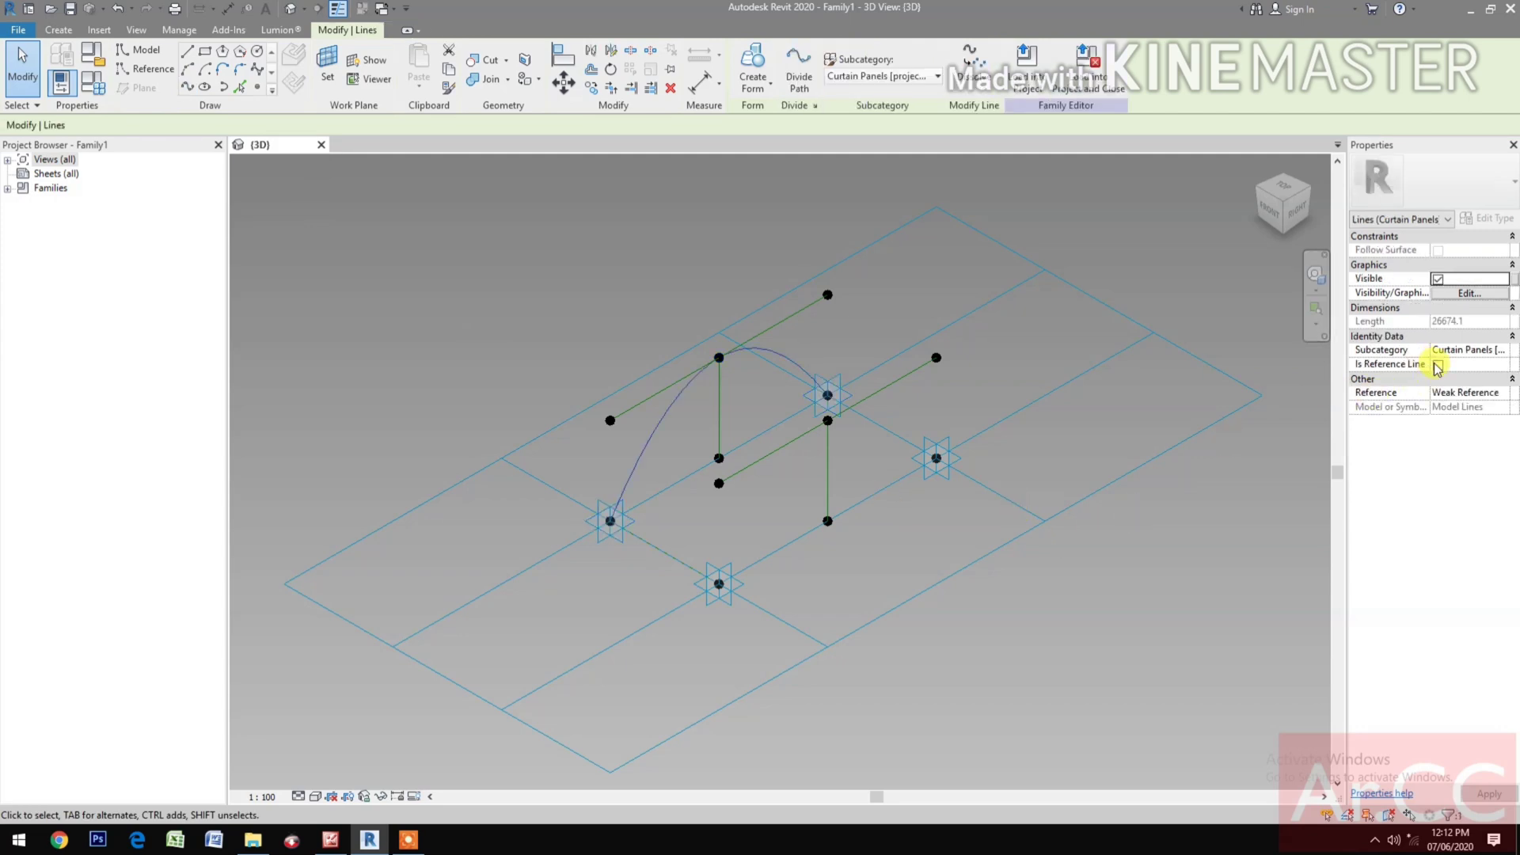
click(1438, 364)
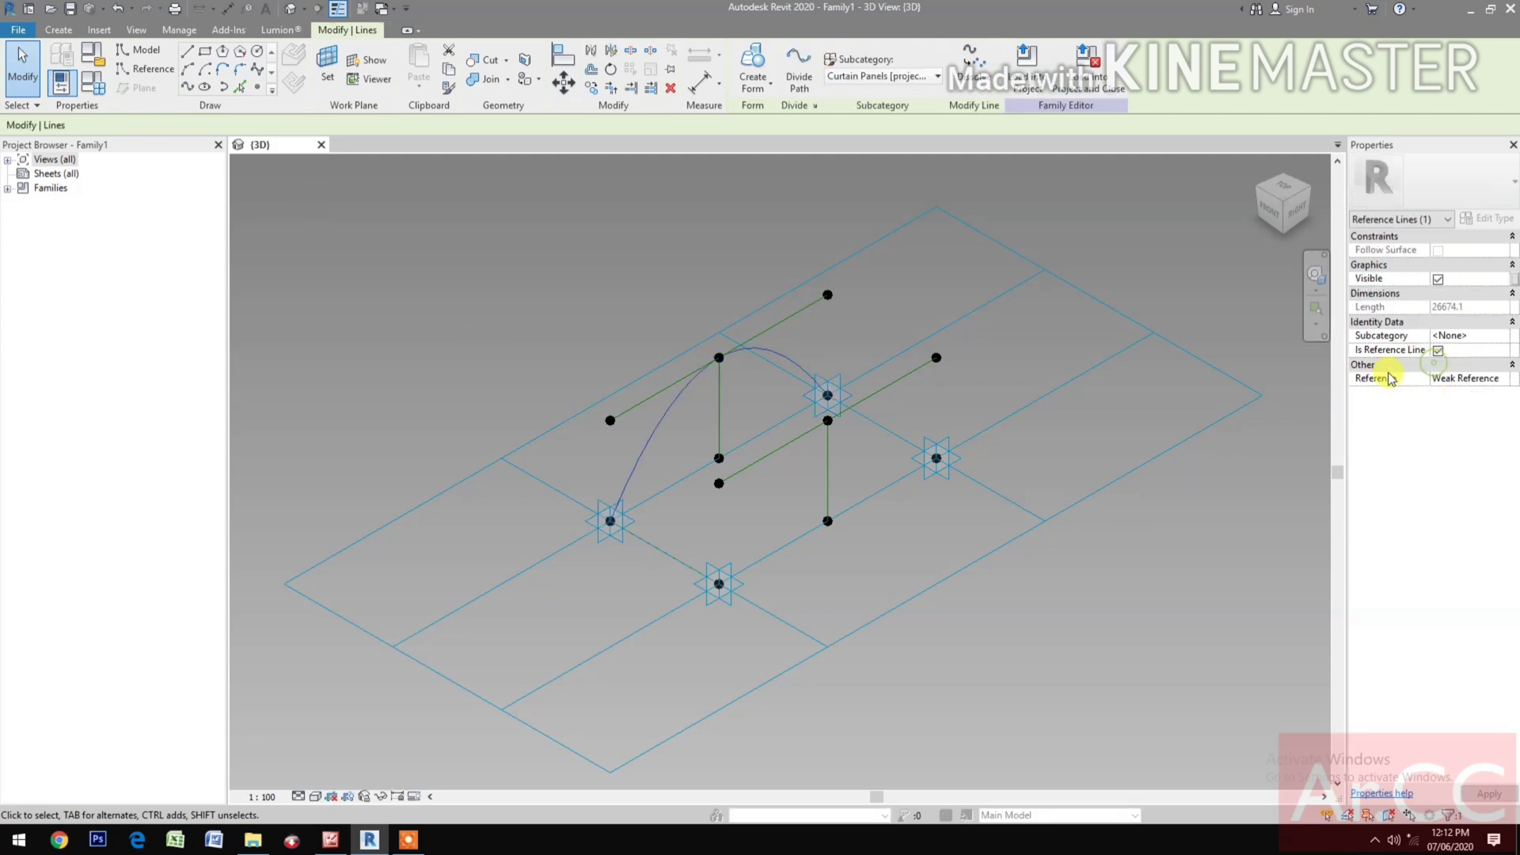
click(901, 581)
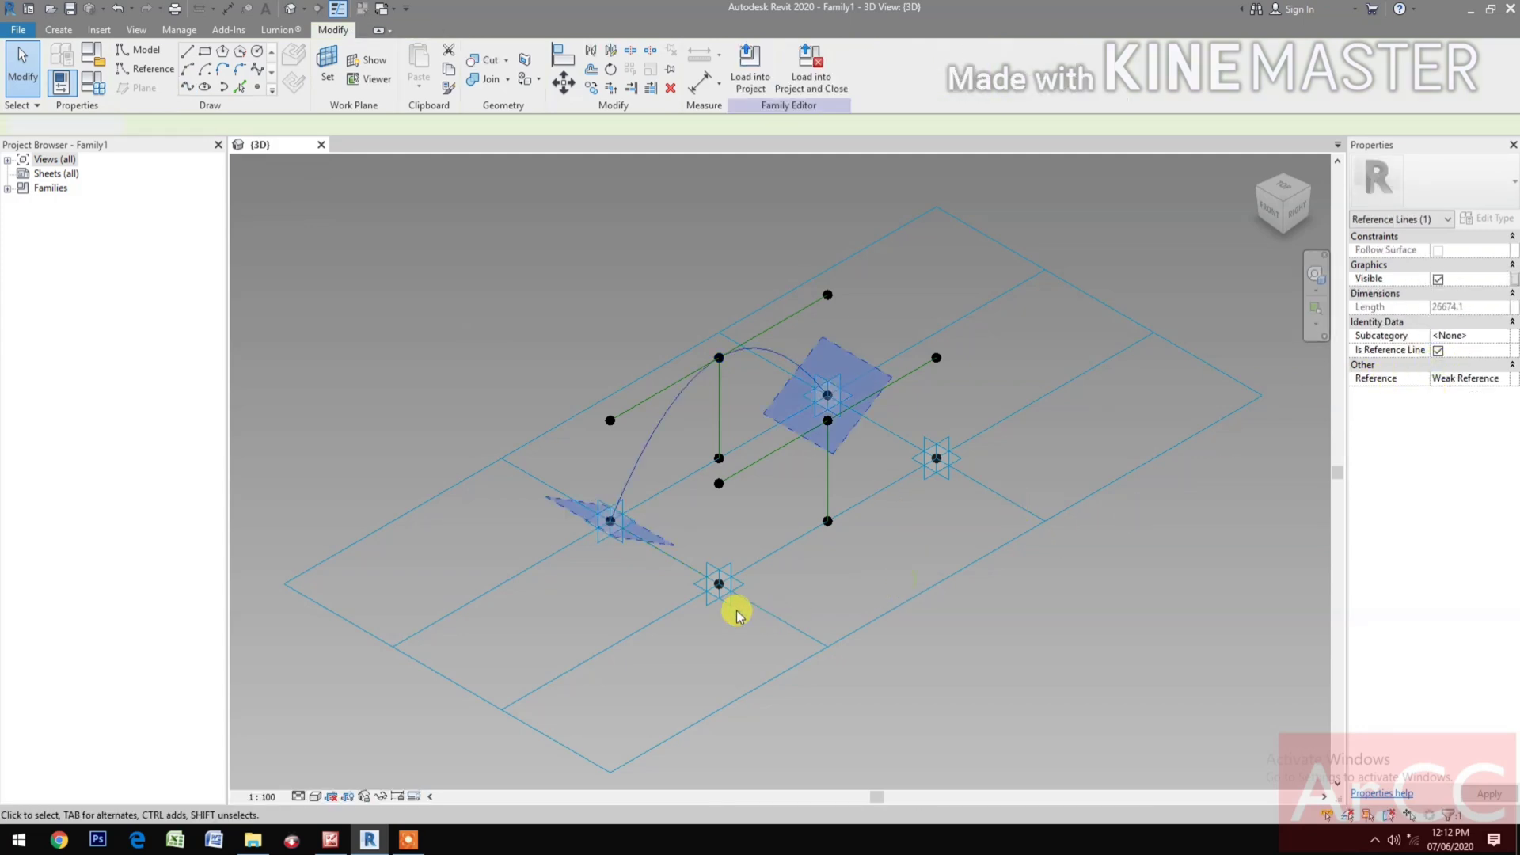
Create a spline through placement point 2, the upper midpoint and placement point 3, and make this second arch a reference line.
click(823, 400)
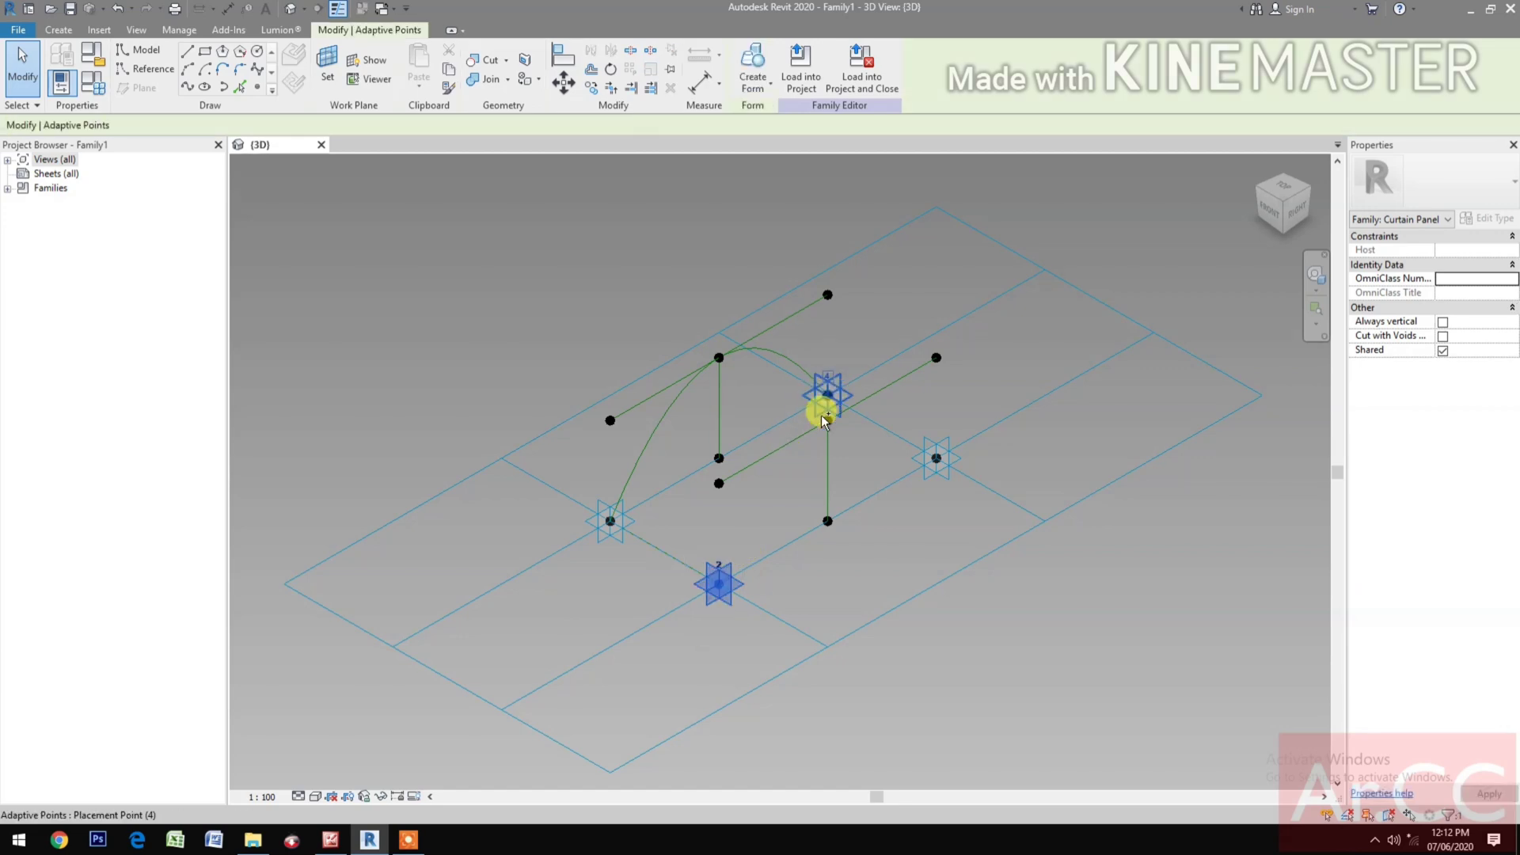
ctrl+click(937, 459)
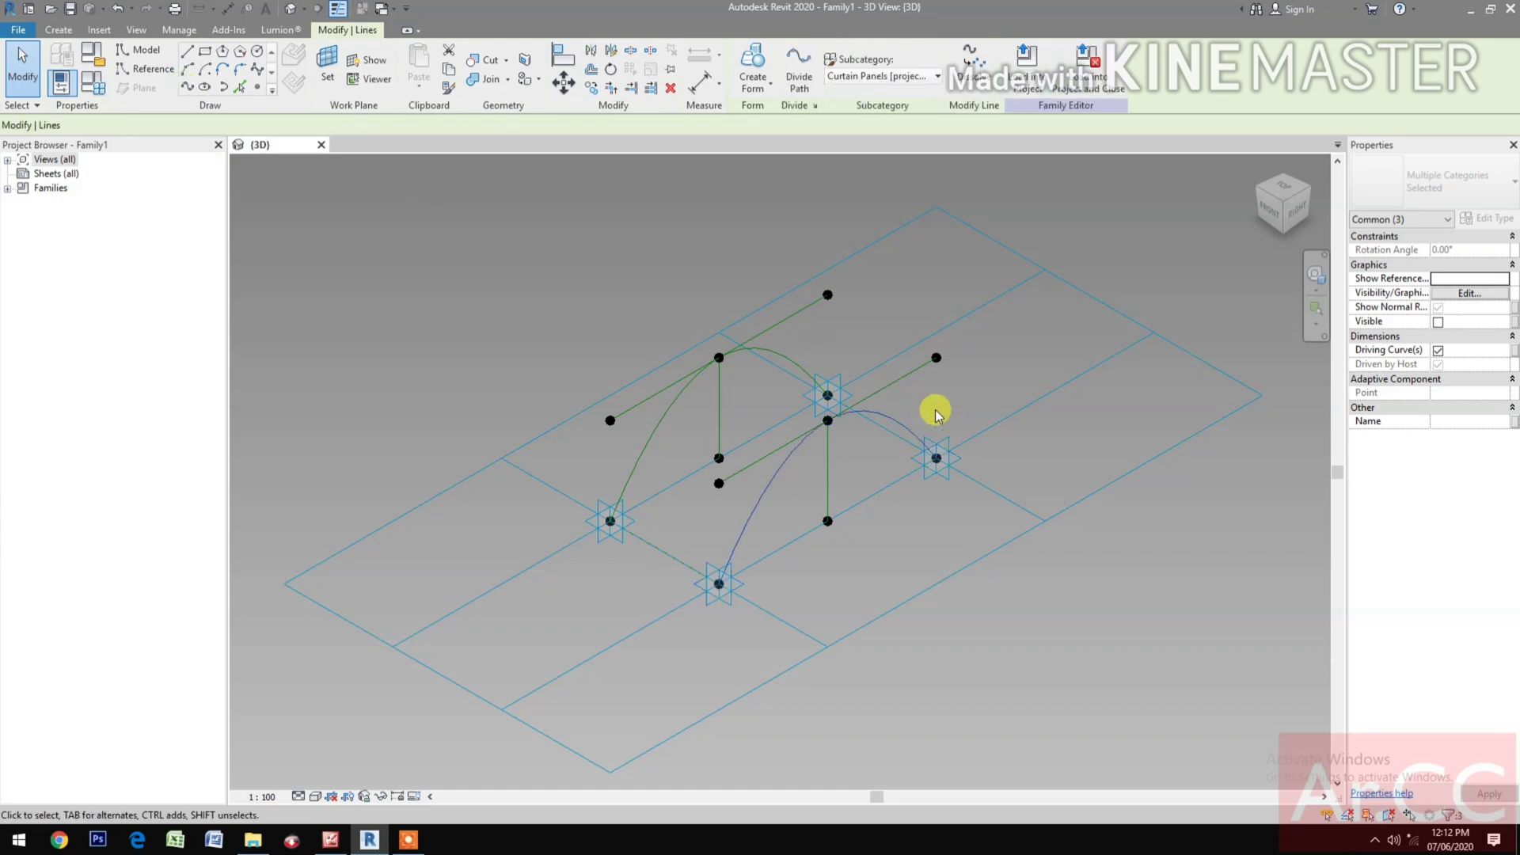
click(1438, 365)
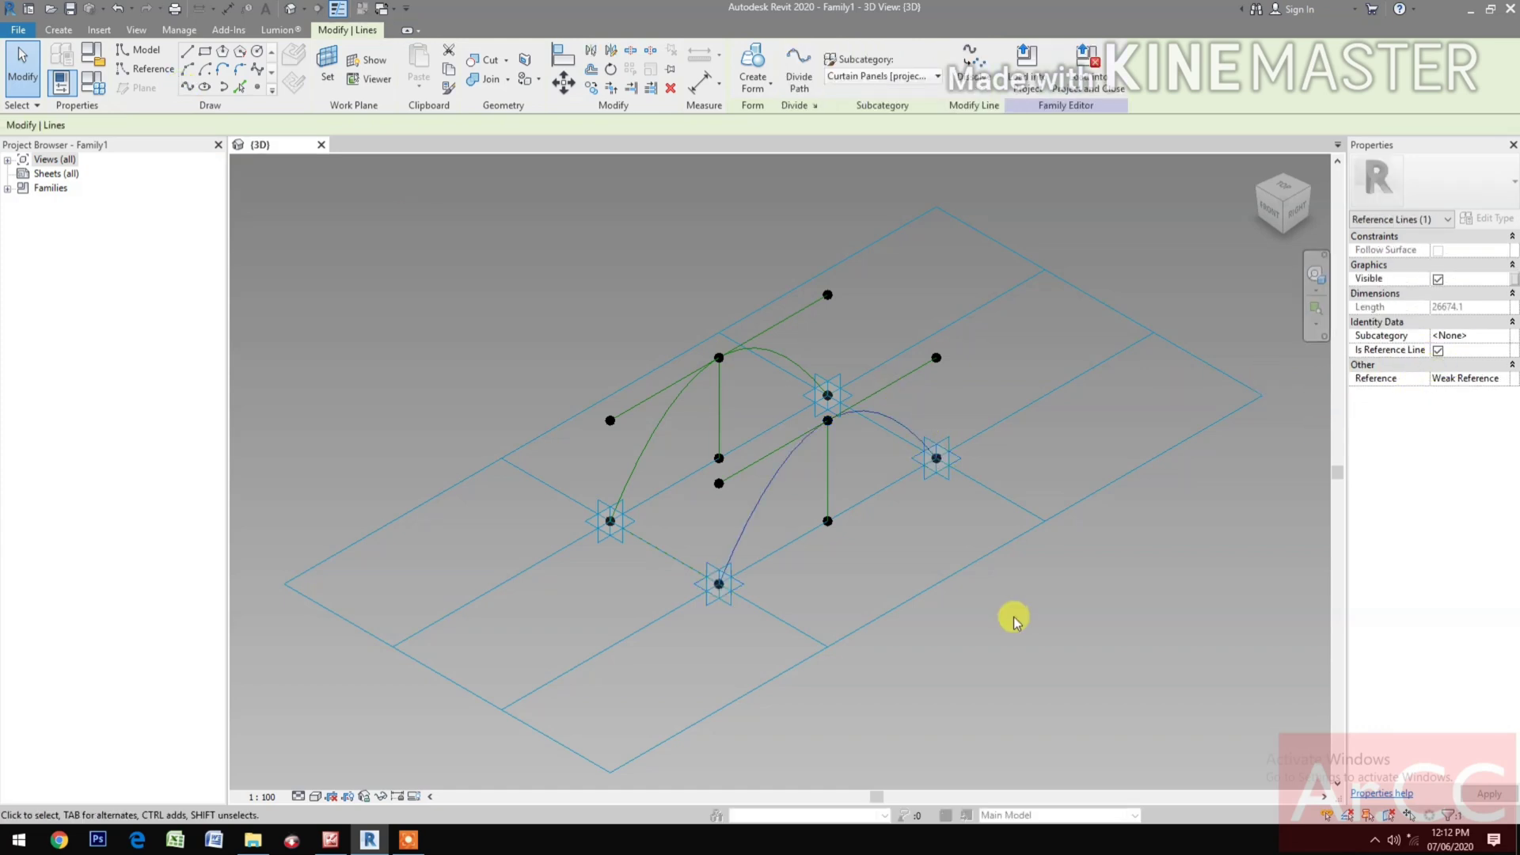
Create a surface form spanning between the two arched reference lines.
click(1016, 616)
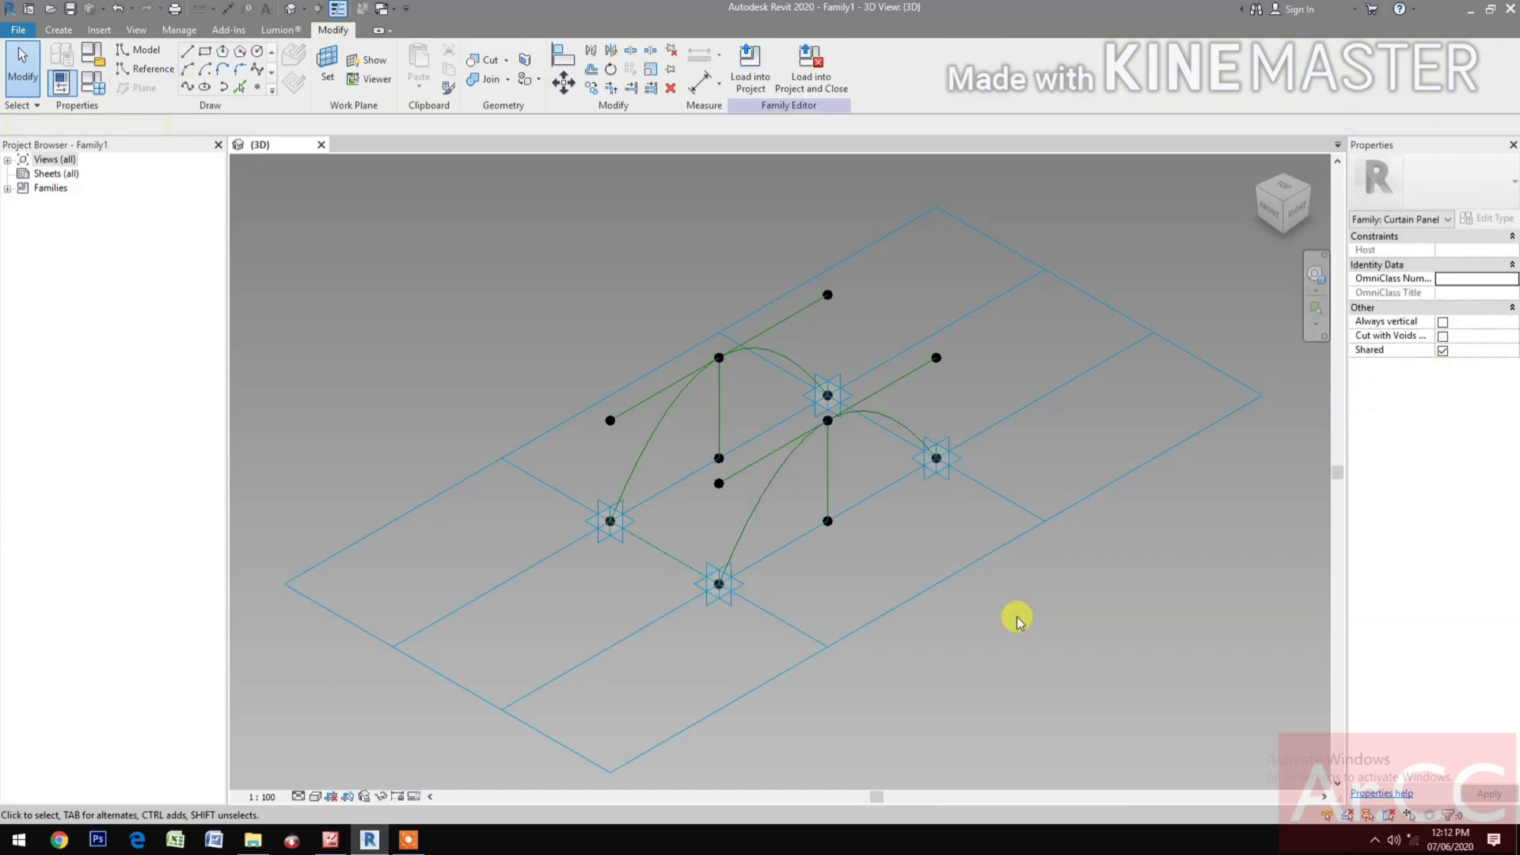
click(768, 494)
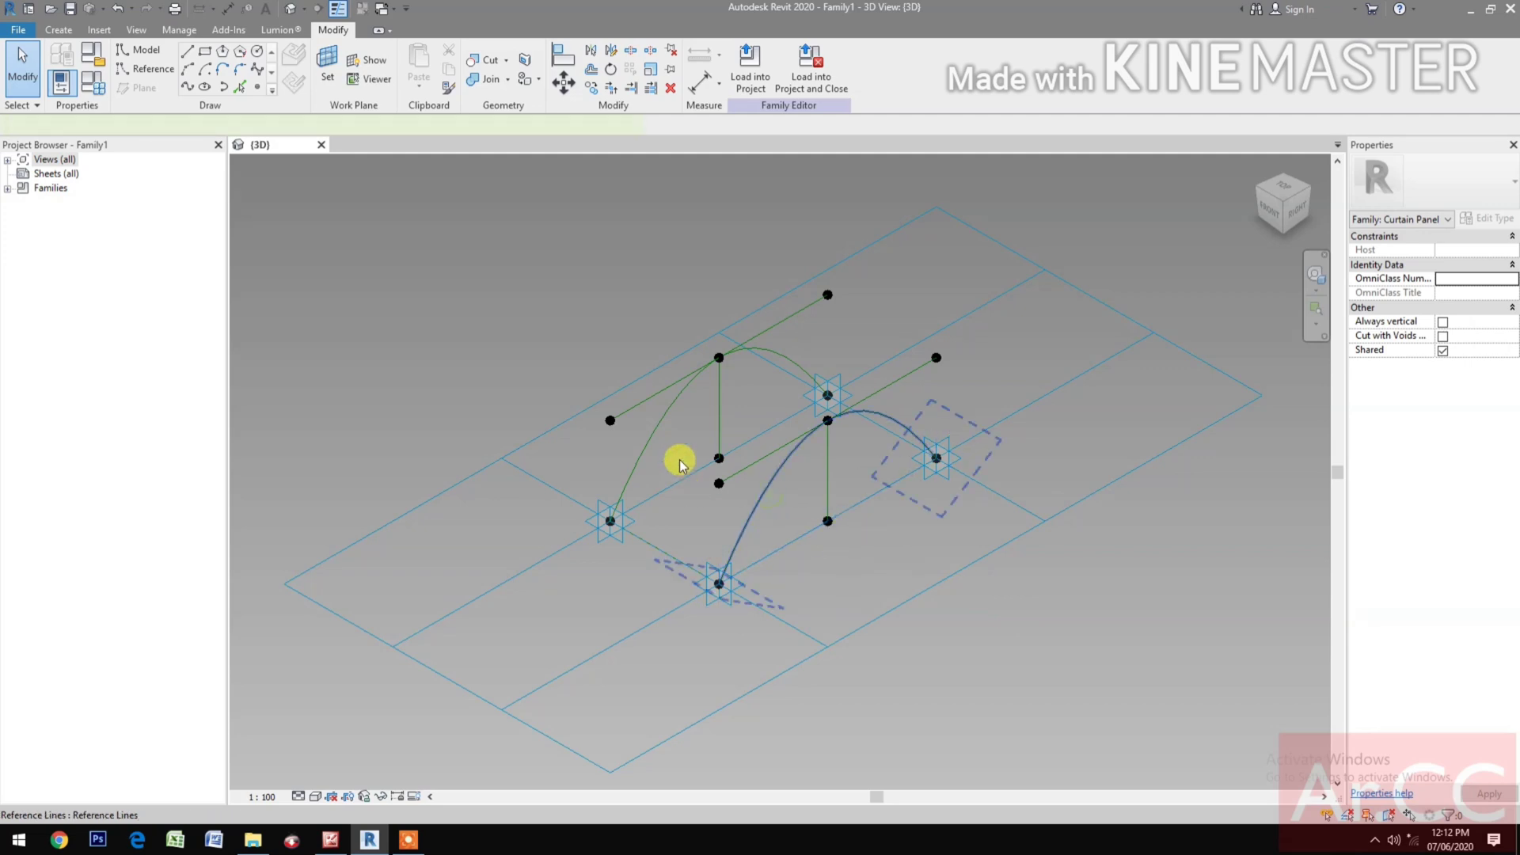
ctrl+click(798, 385)
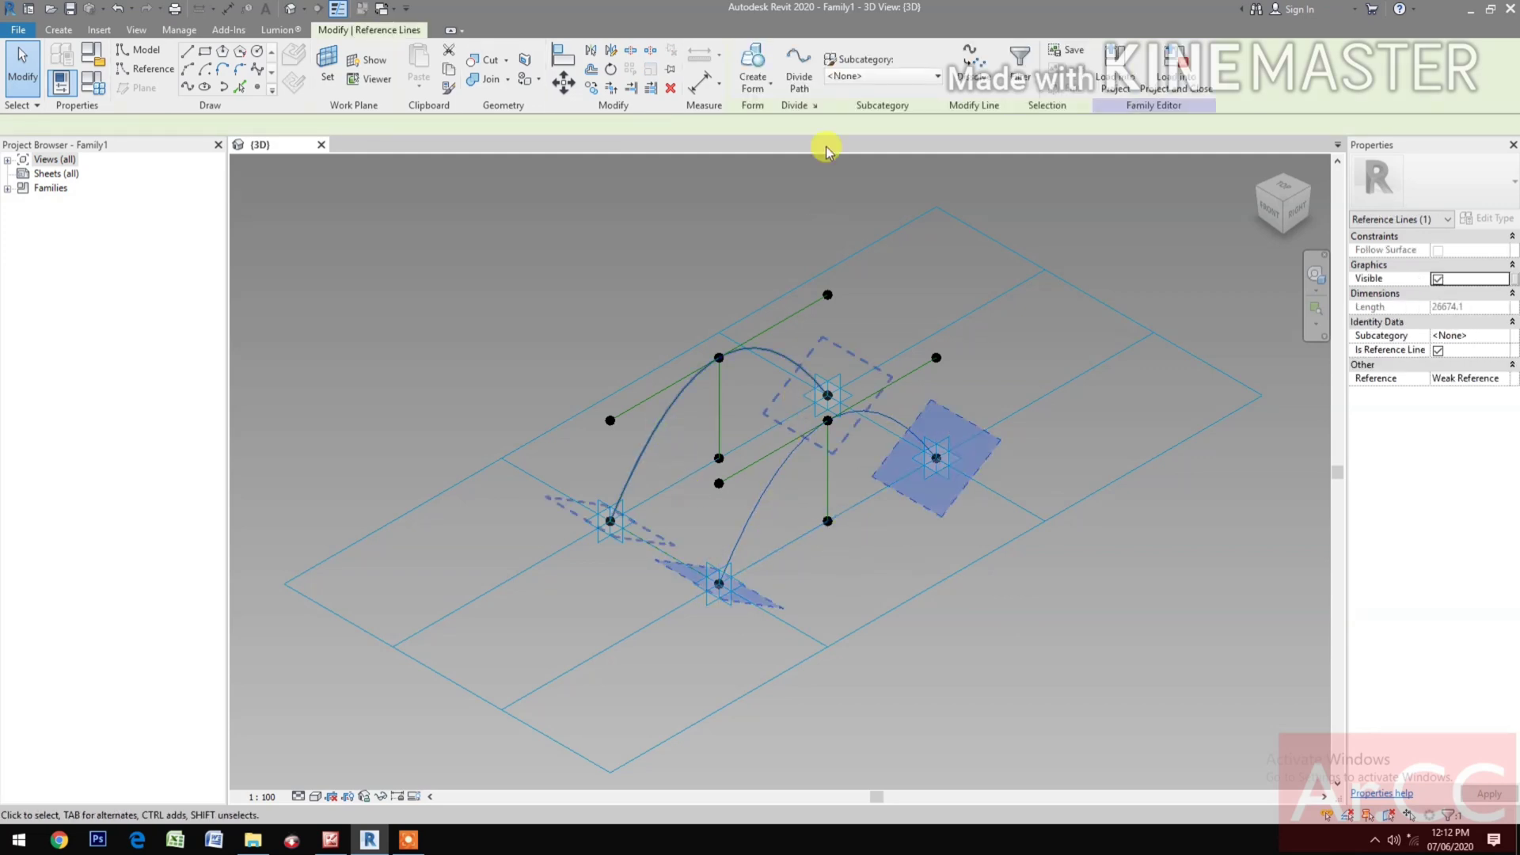
click(752, 67)
click(943, 441)
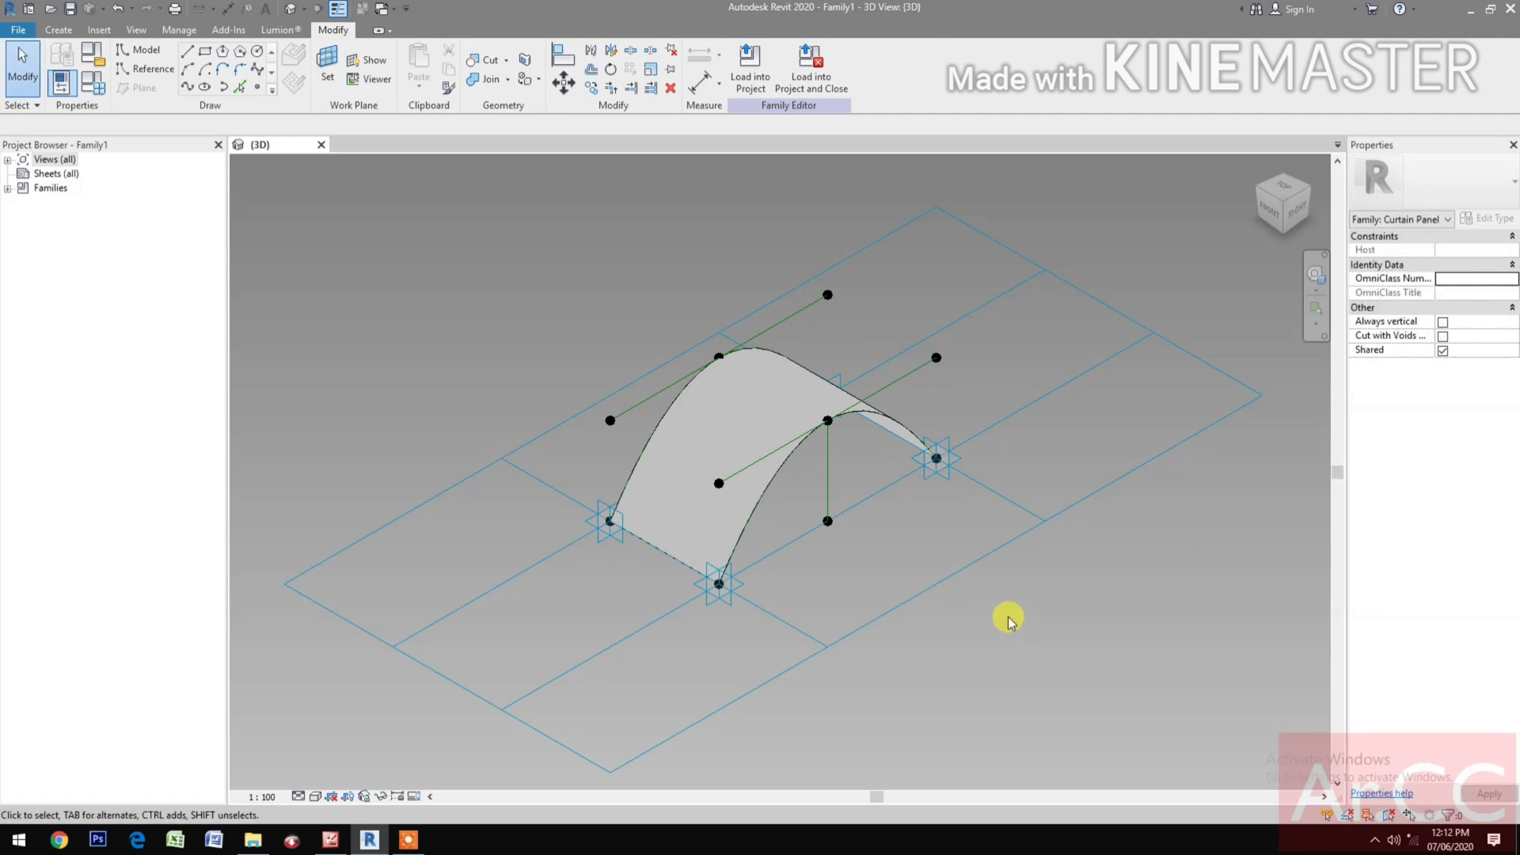
Flex the arched form by applying a Height parameter of 12000, and restore the Height to 8000.
click(93, 82)
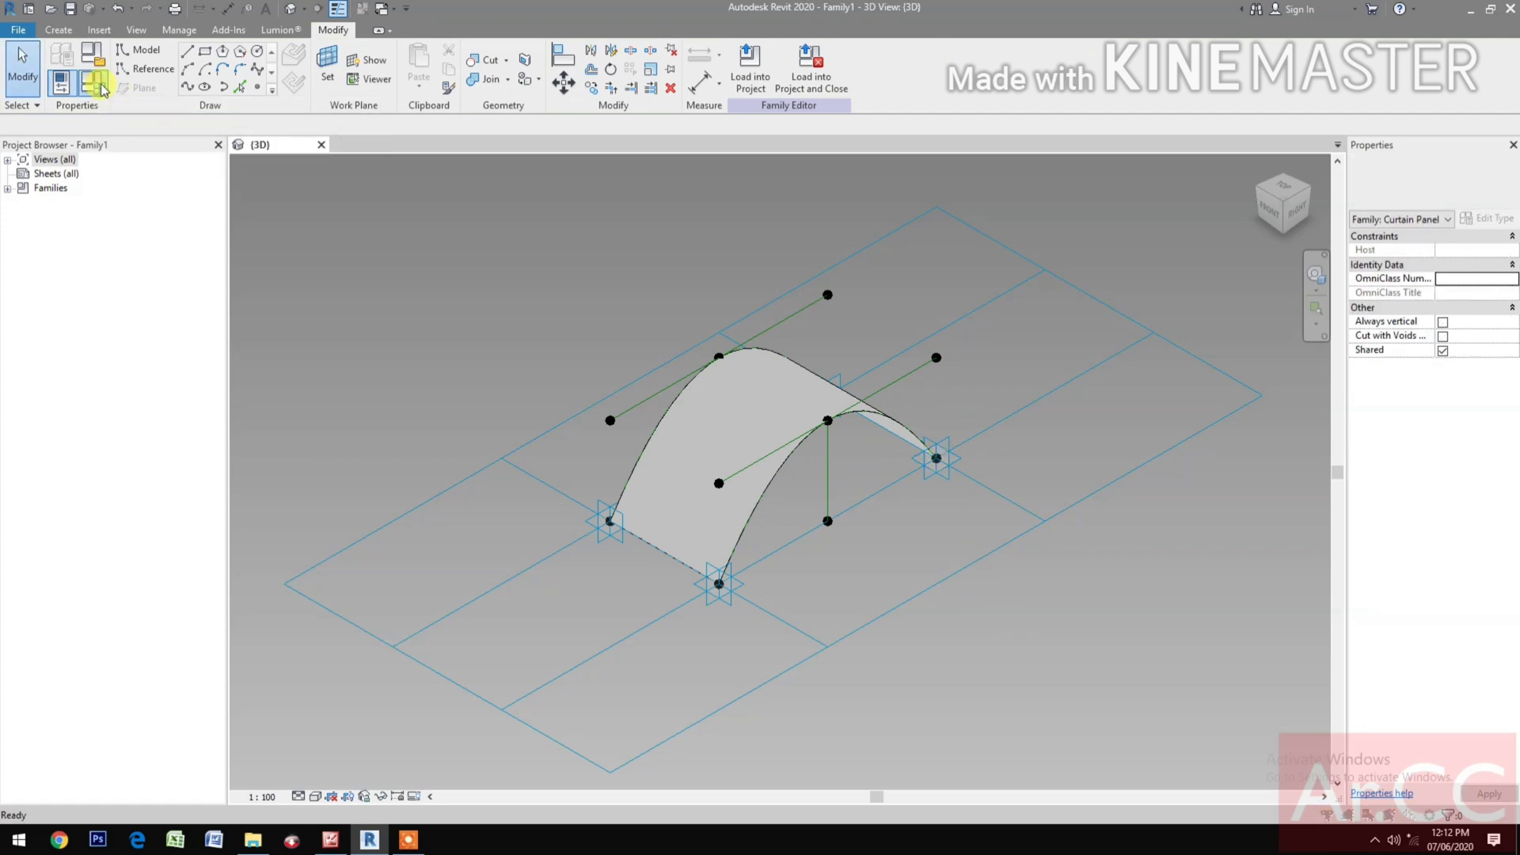
click(293, 353)
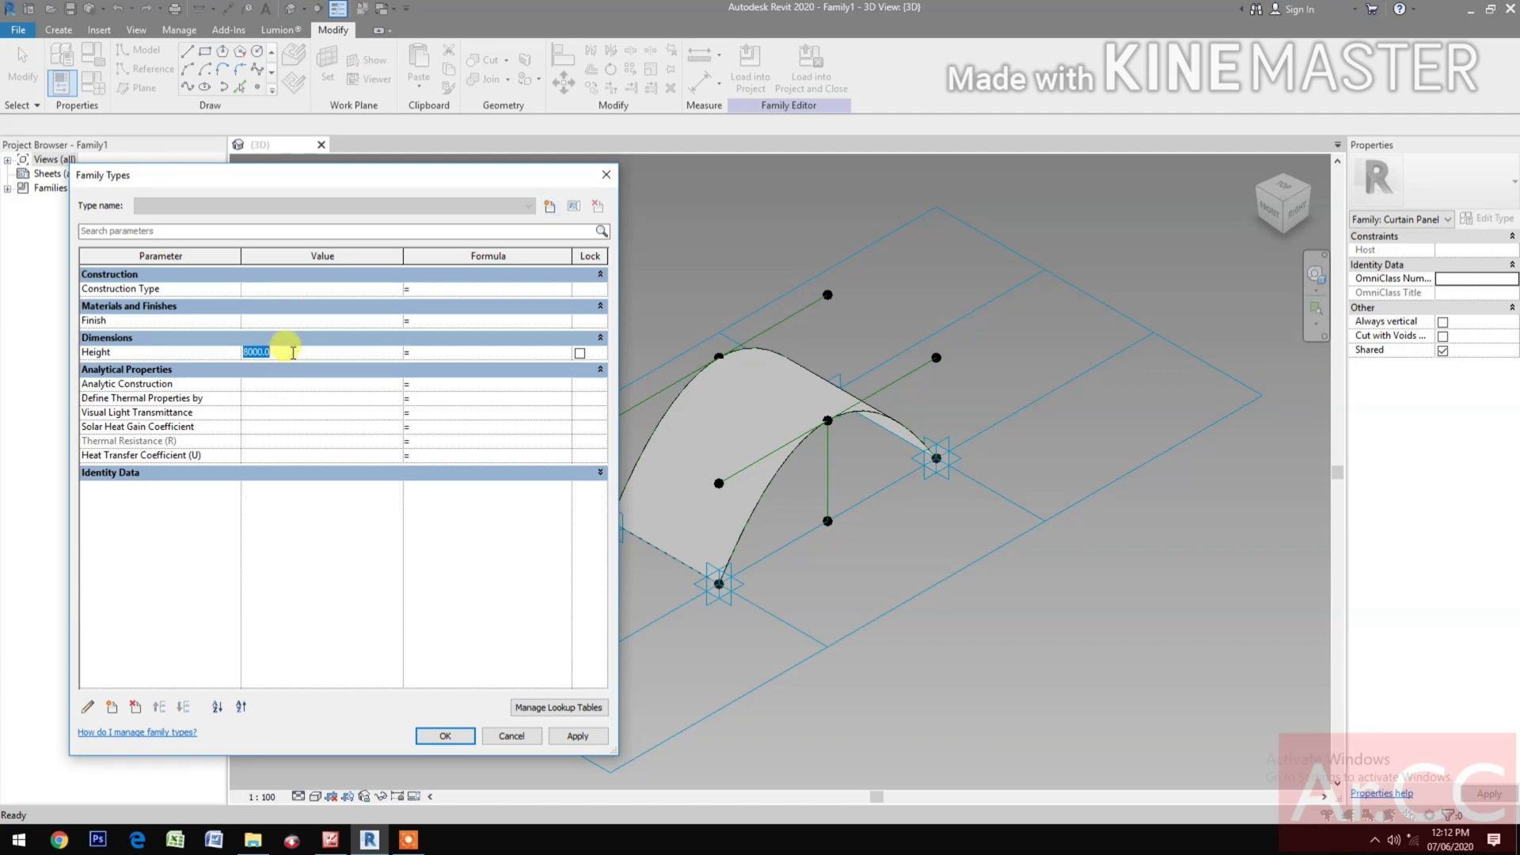
text(1200)
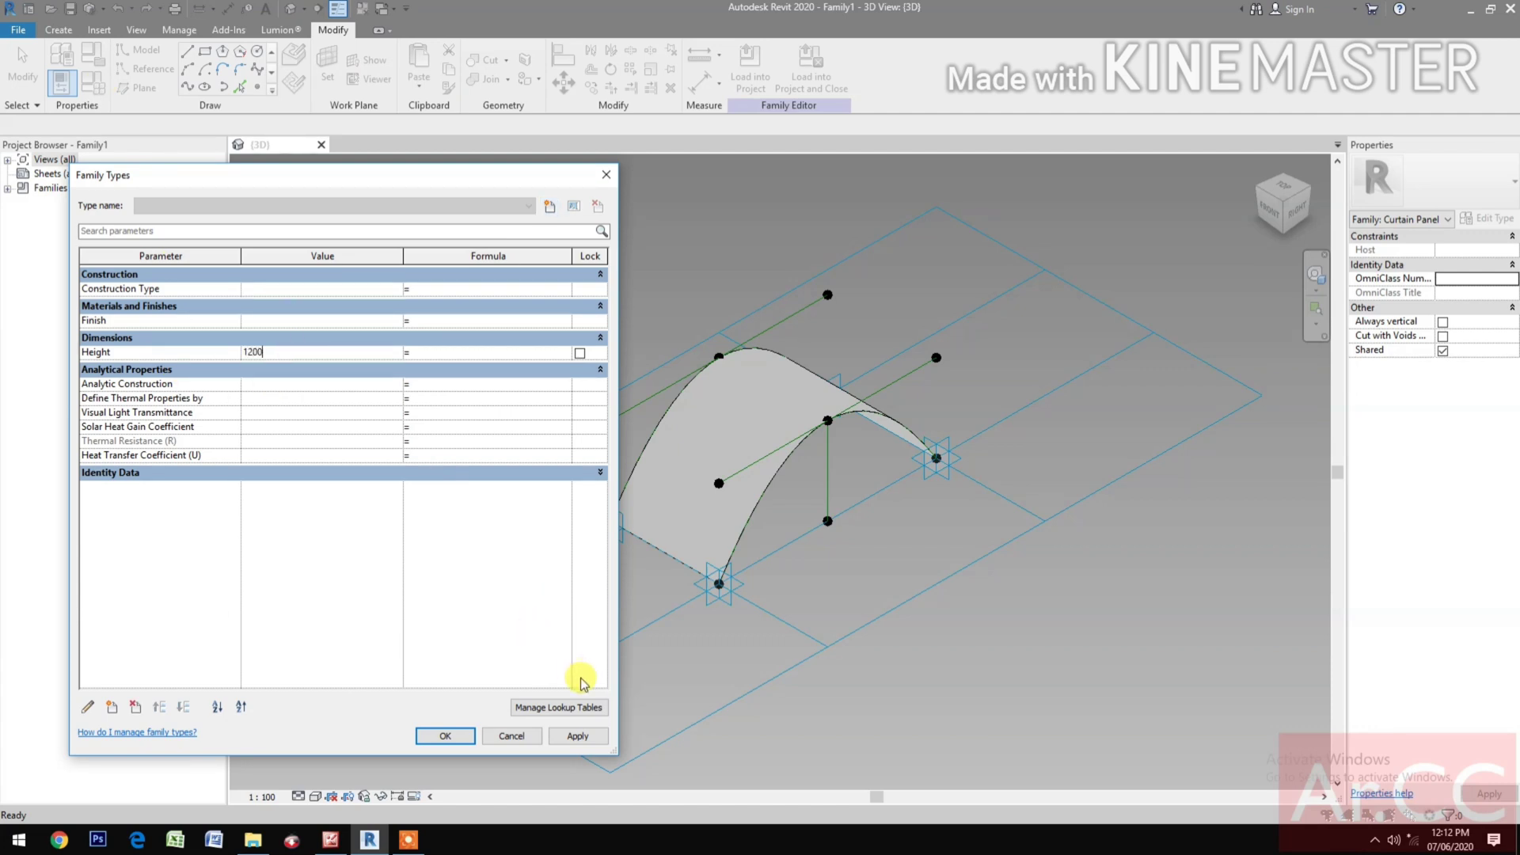
click(578, 735)
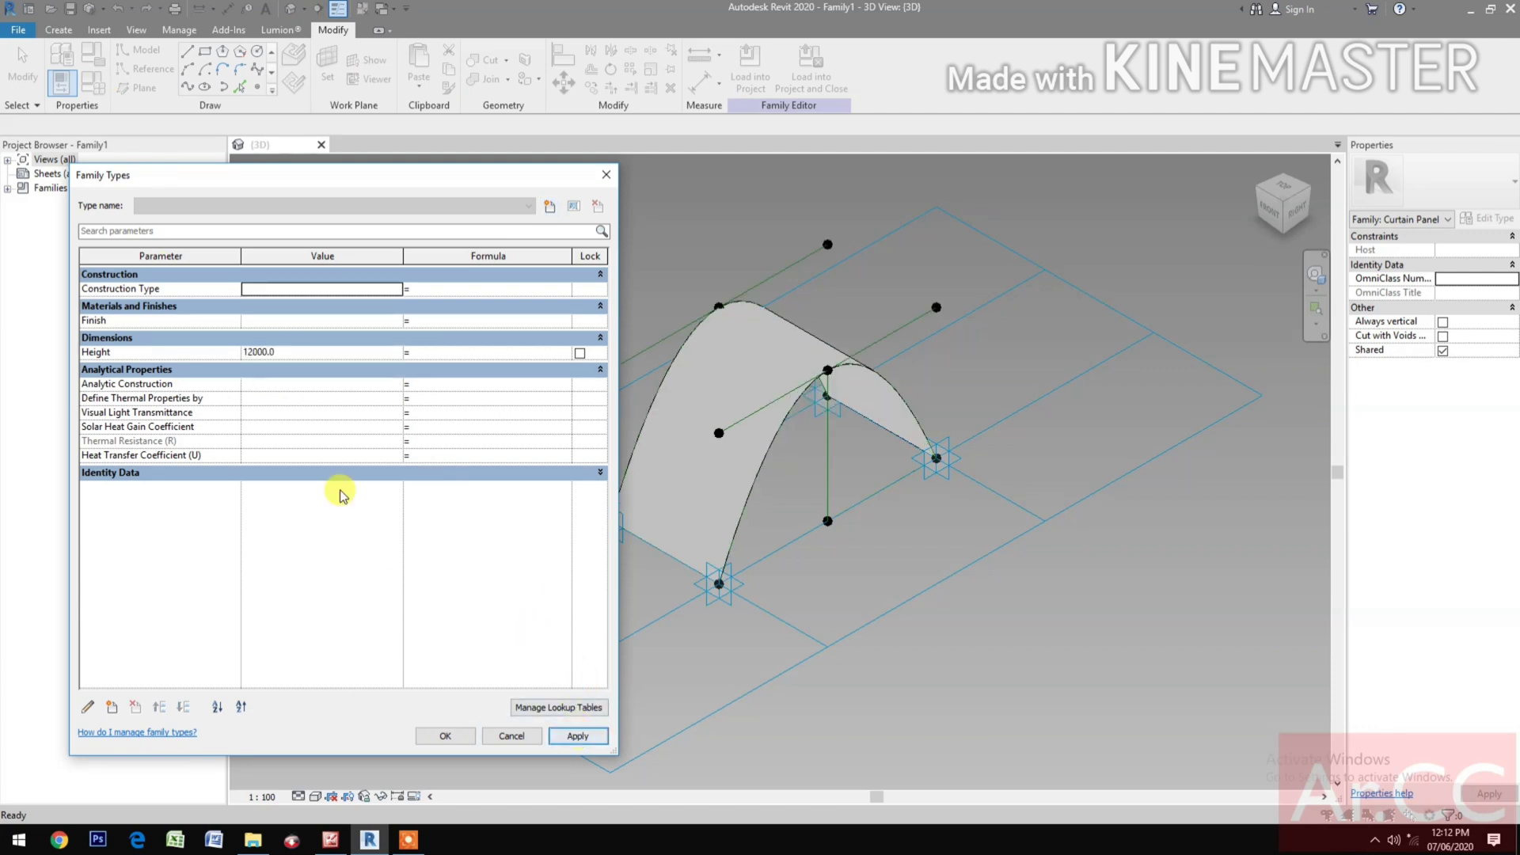
click(329, 353)
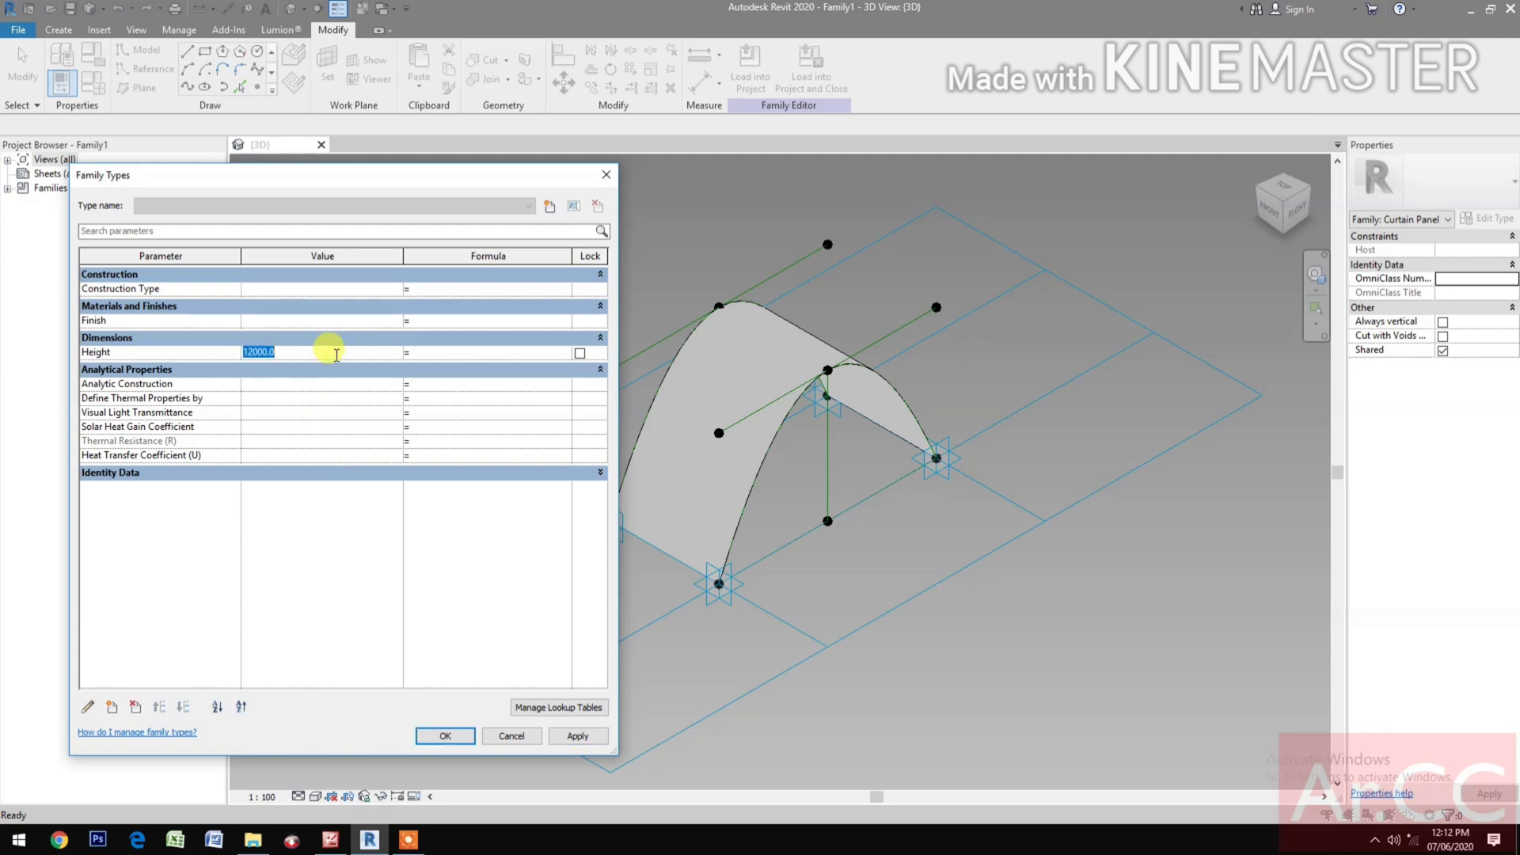
text(8000)
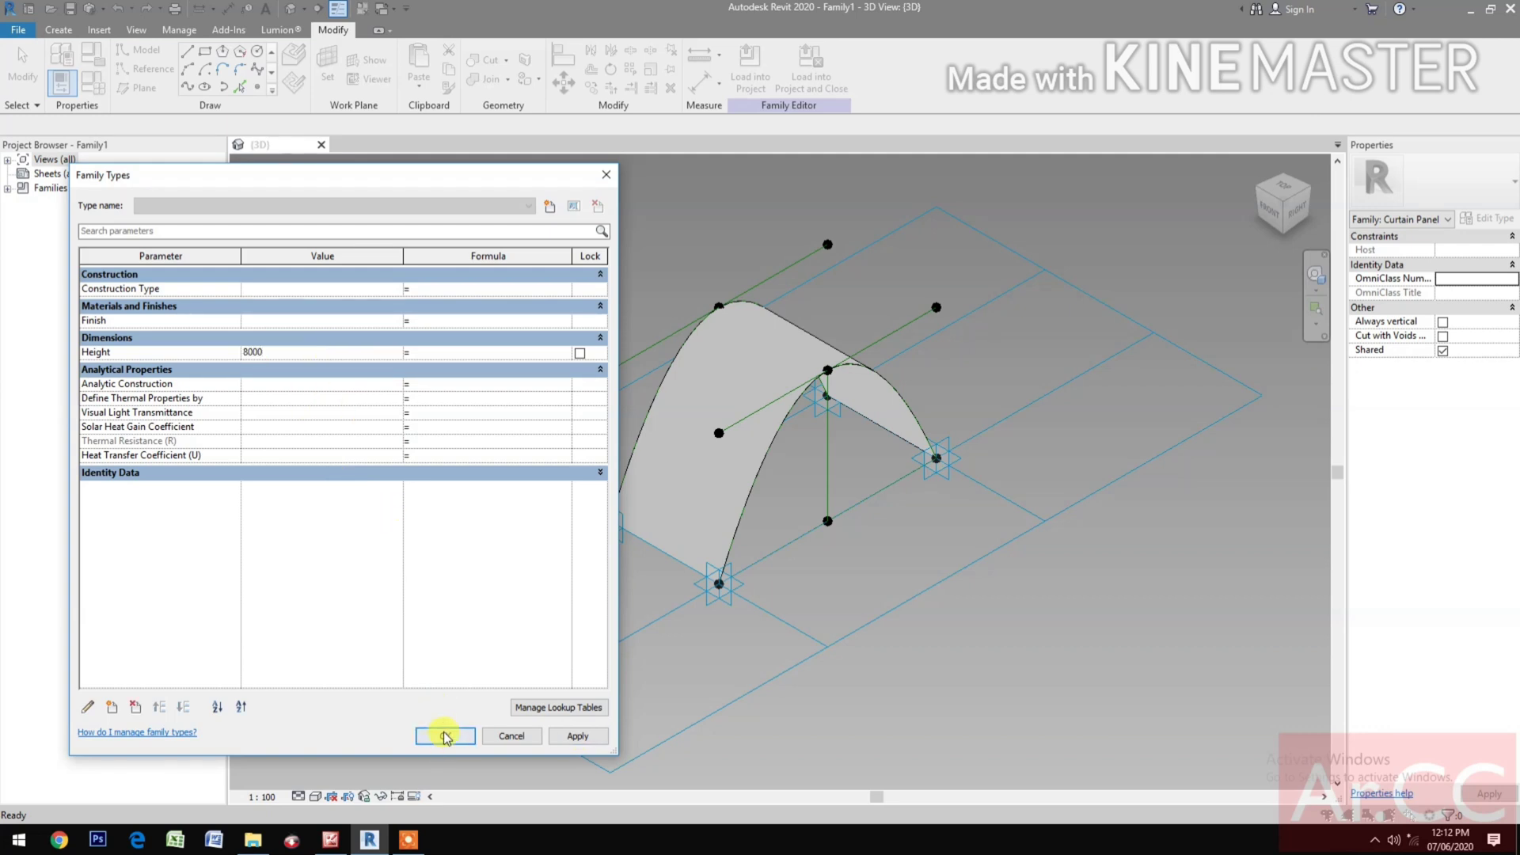
click(445, 737)
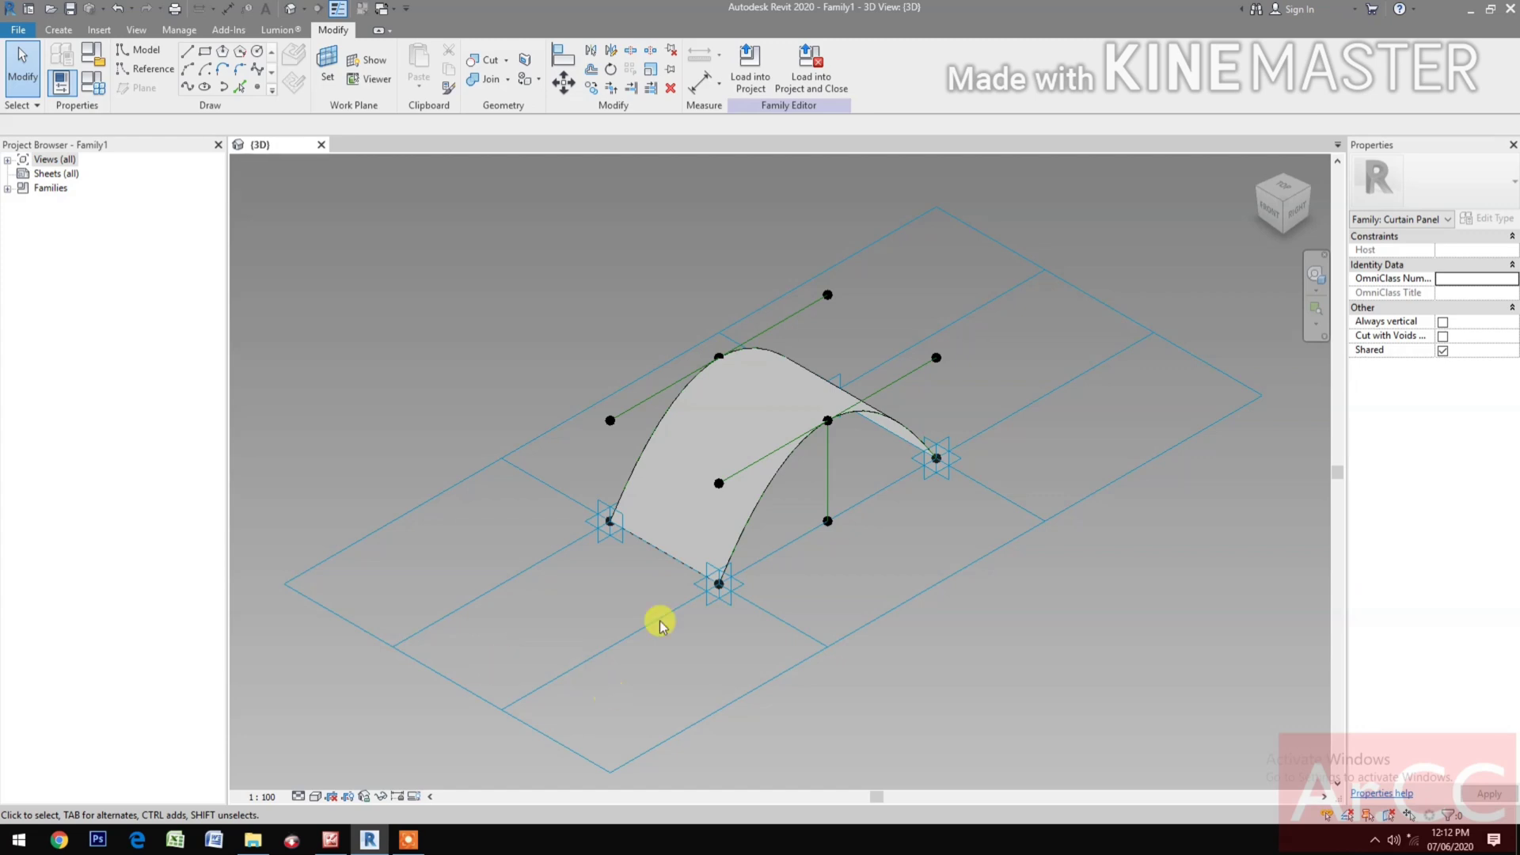
Divide the arched form's surface and set its U grid number to 6.
click(699, 378)
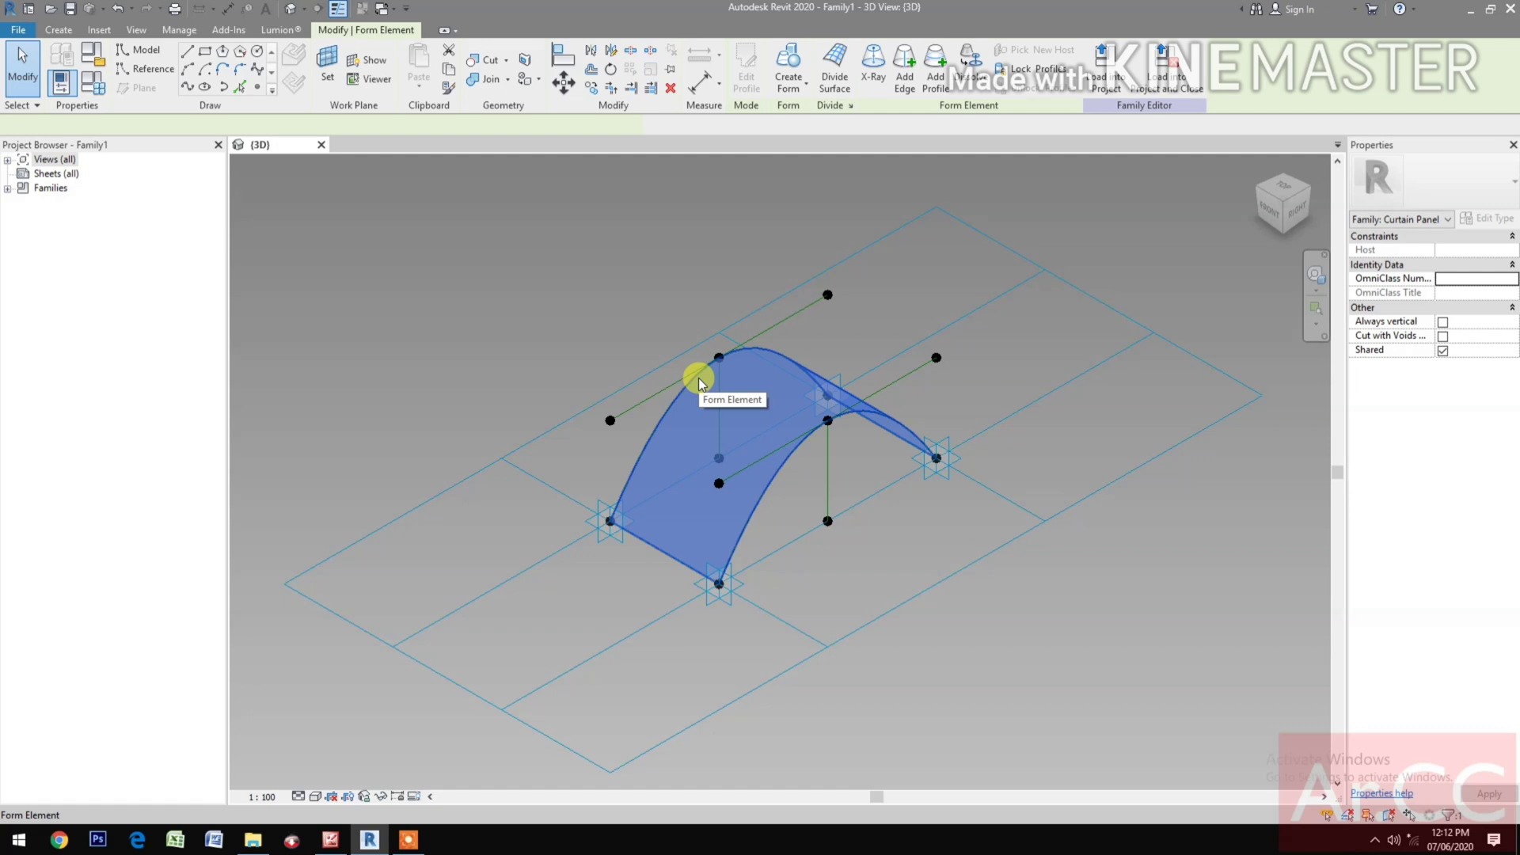
click(833, 75)
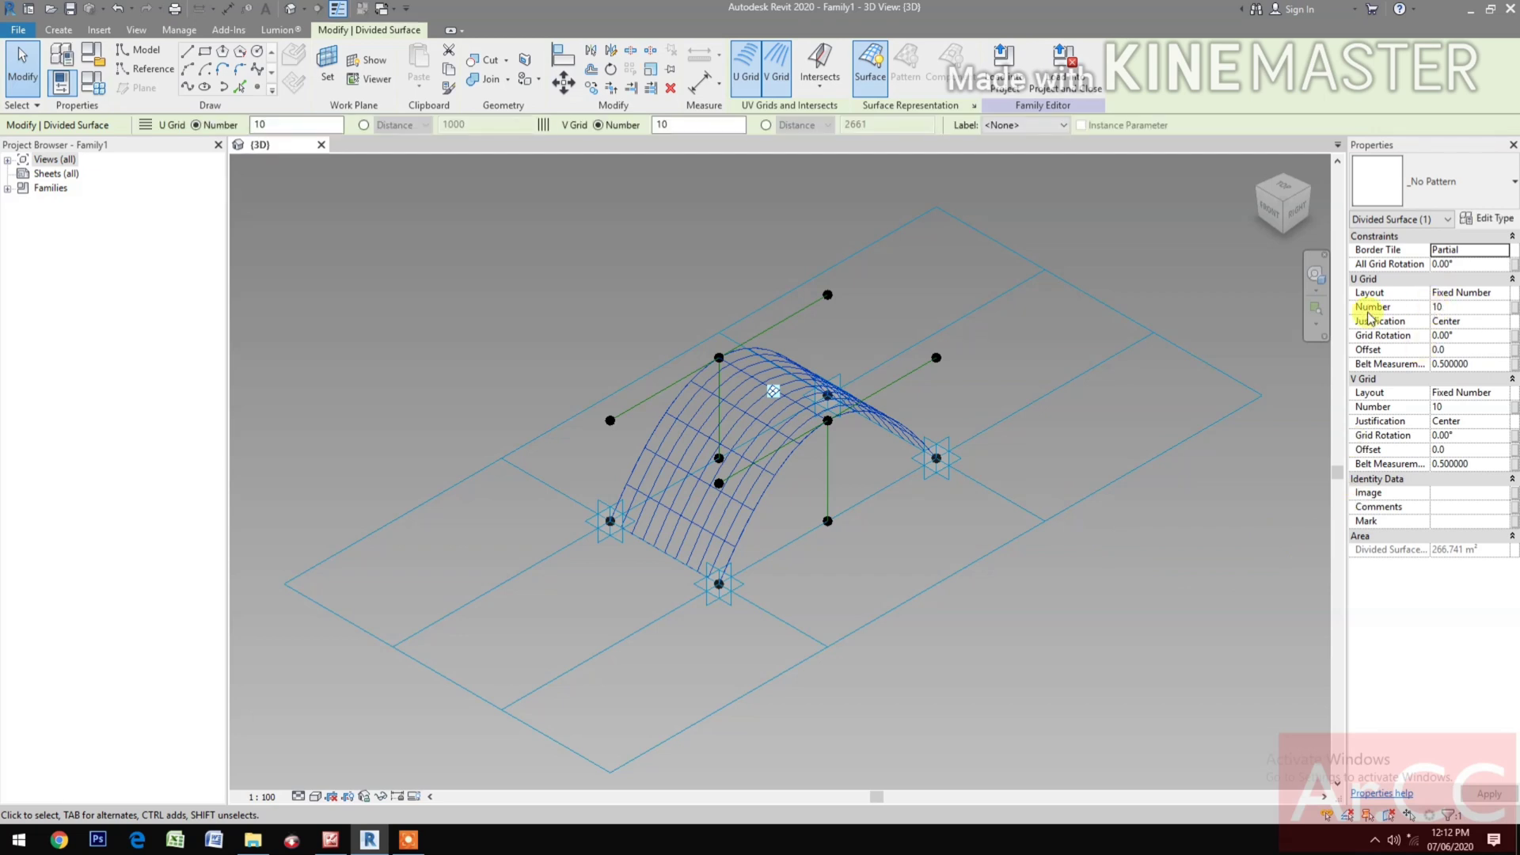
click(1475, 307)
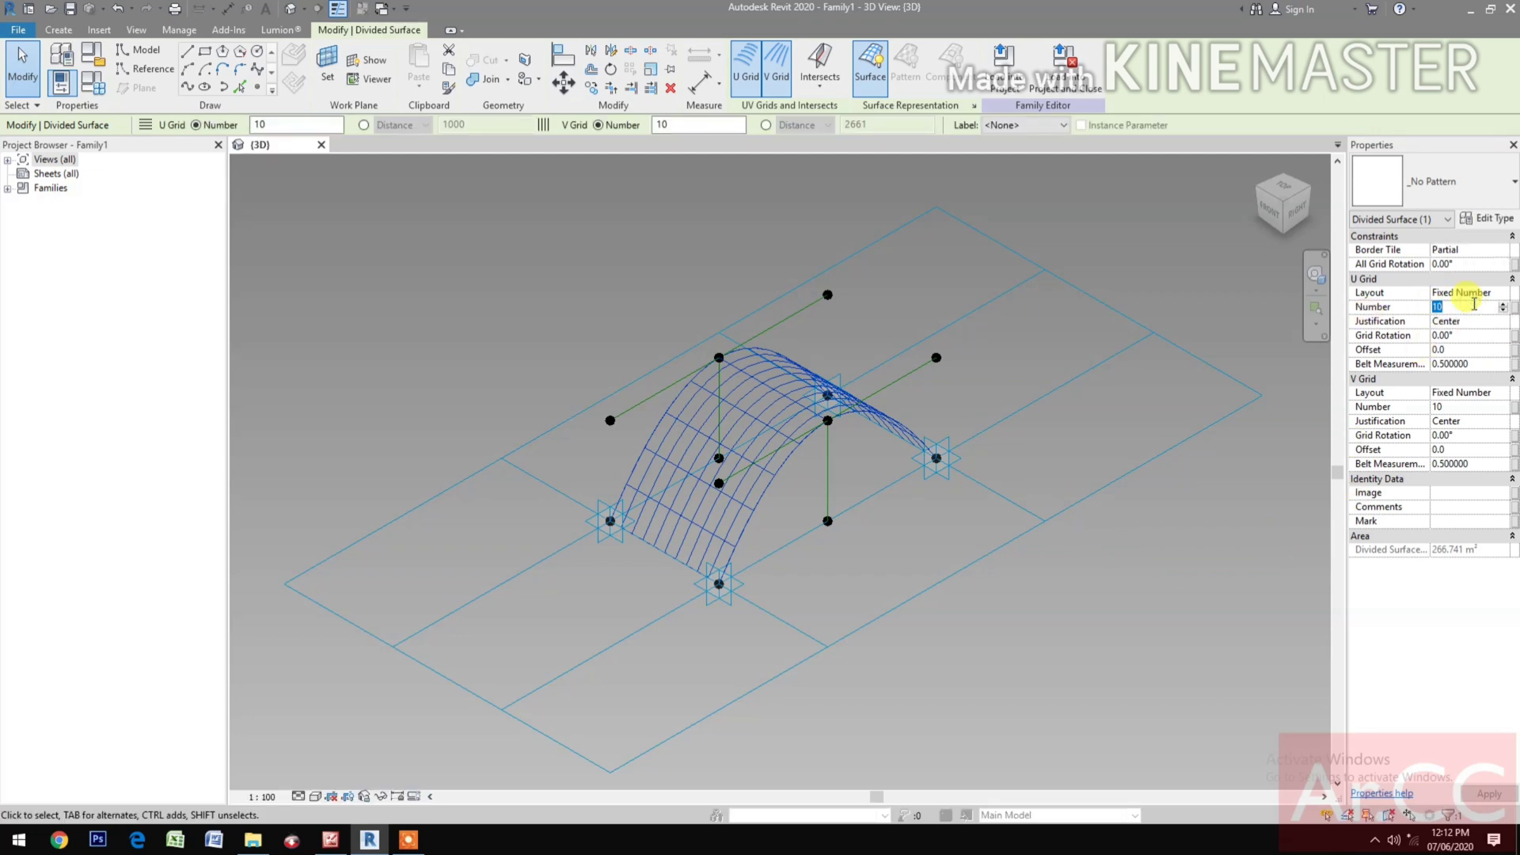
text(6)
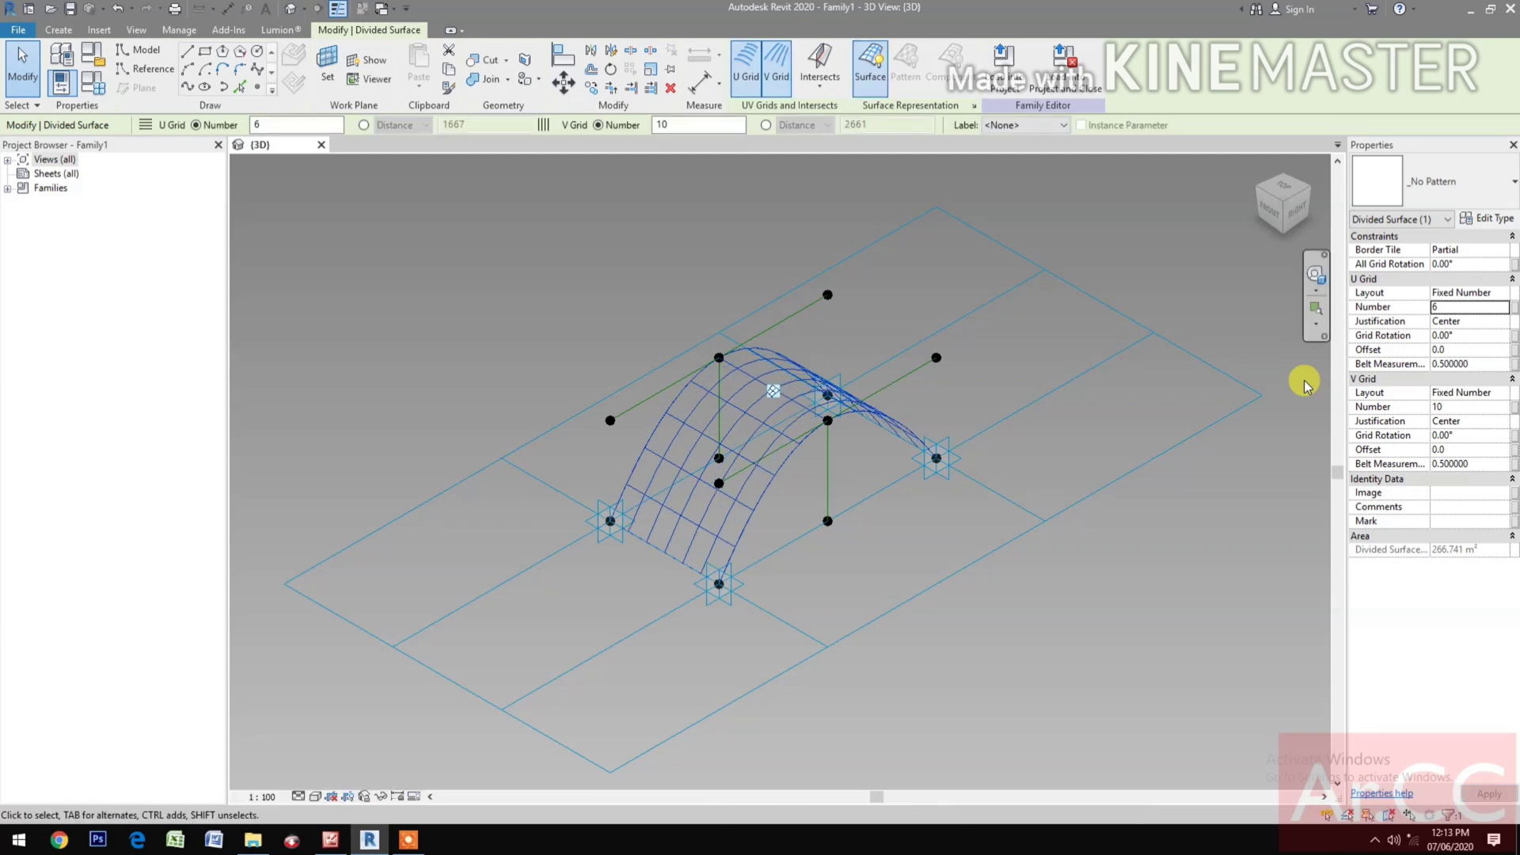
Apply the Rhomboid pattern to the divided arched surface and deselect it.
click(1452, 179)
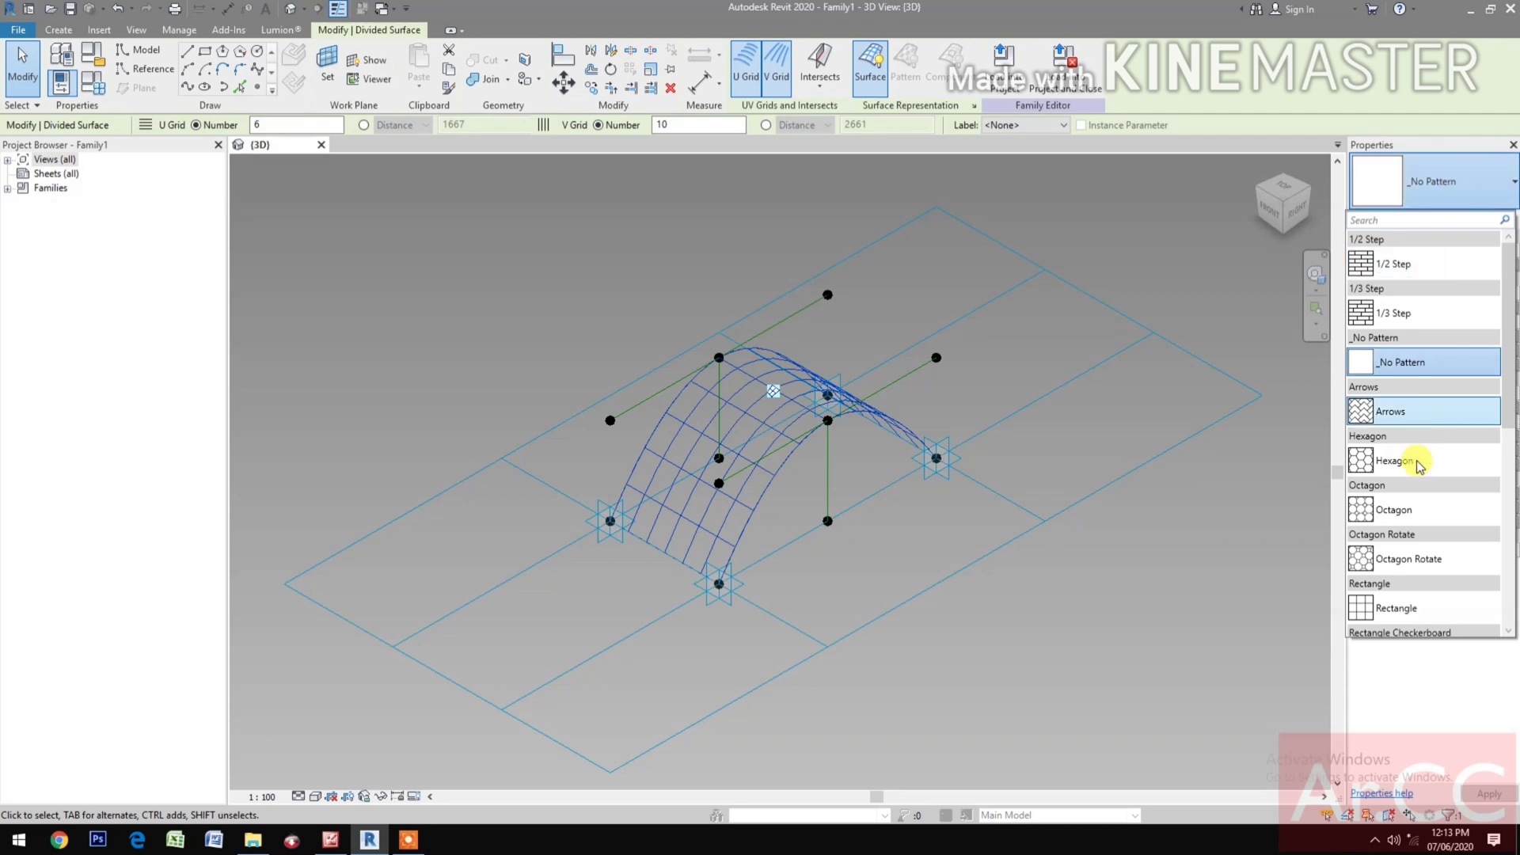
scroll(1407, 620, down, 2)
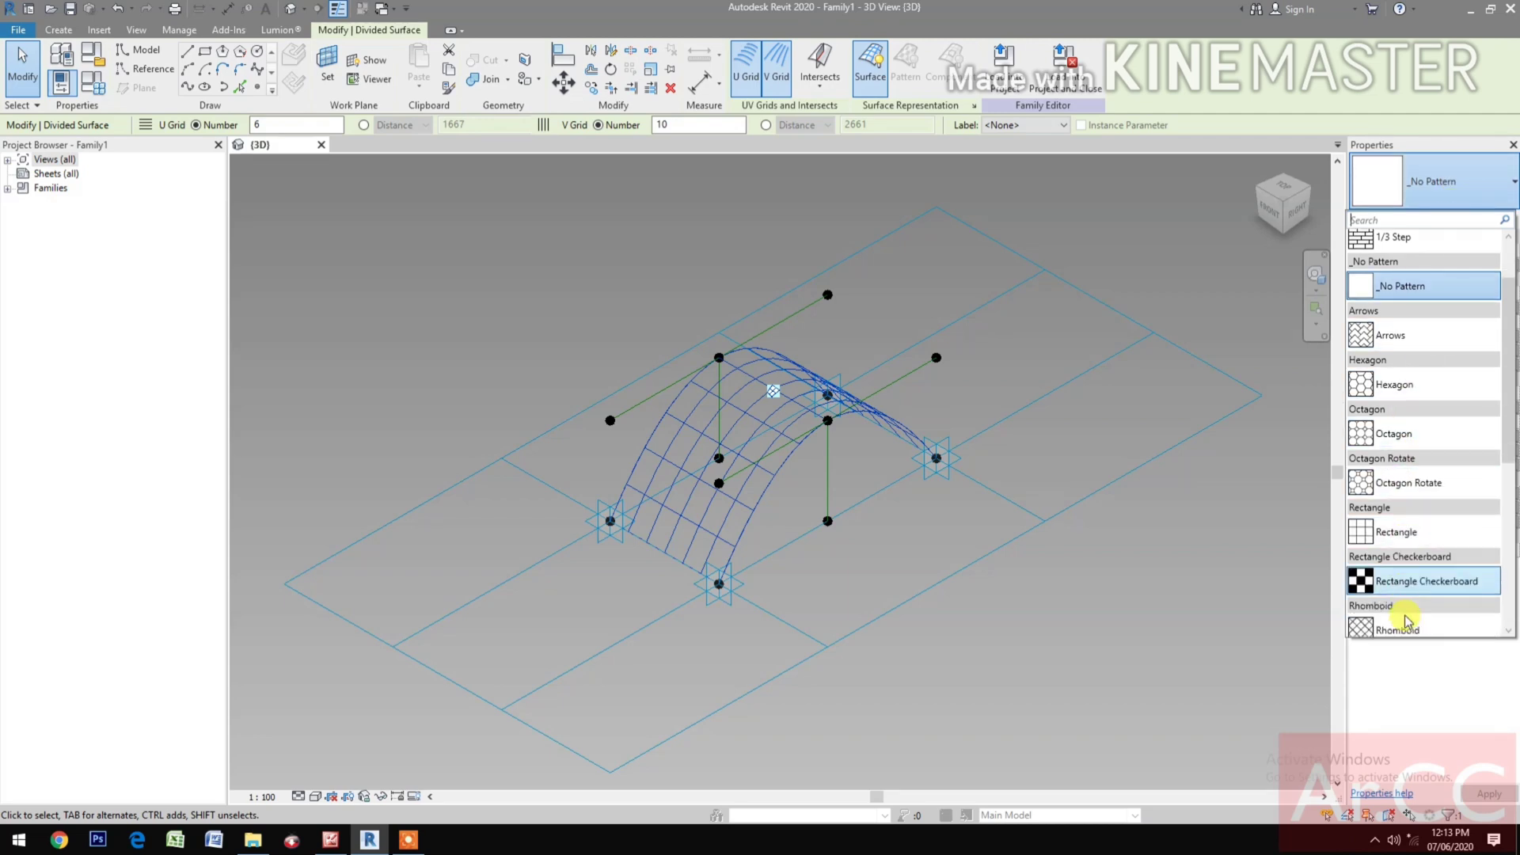
scroll(1410, 616, down, 2)
mouse_move(1417, 553)
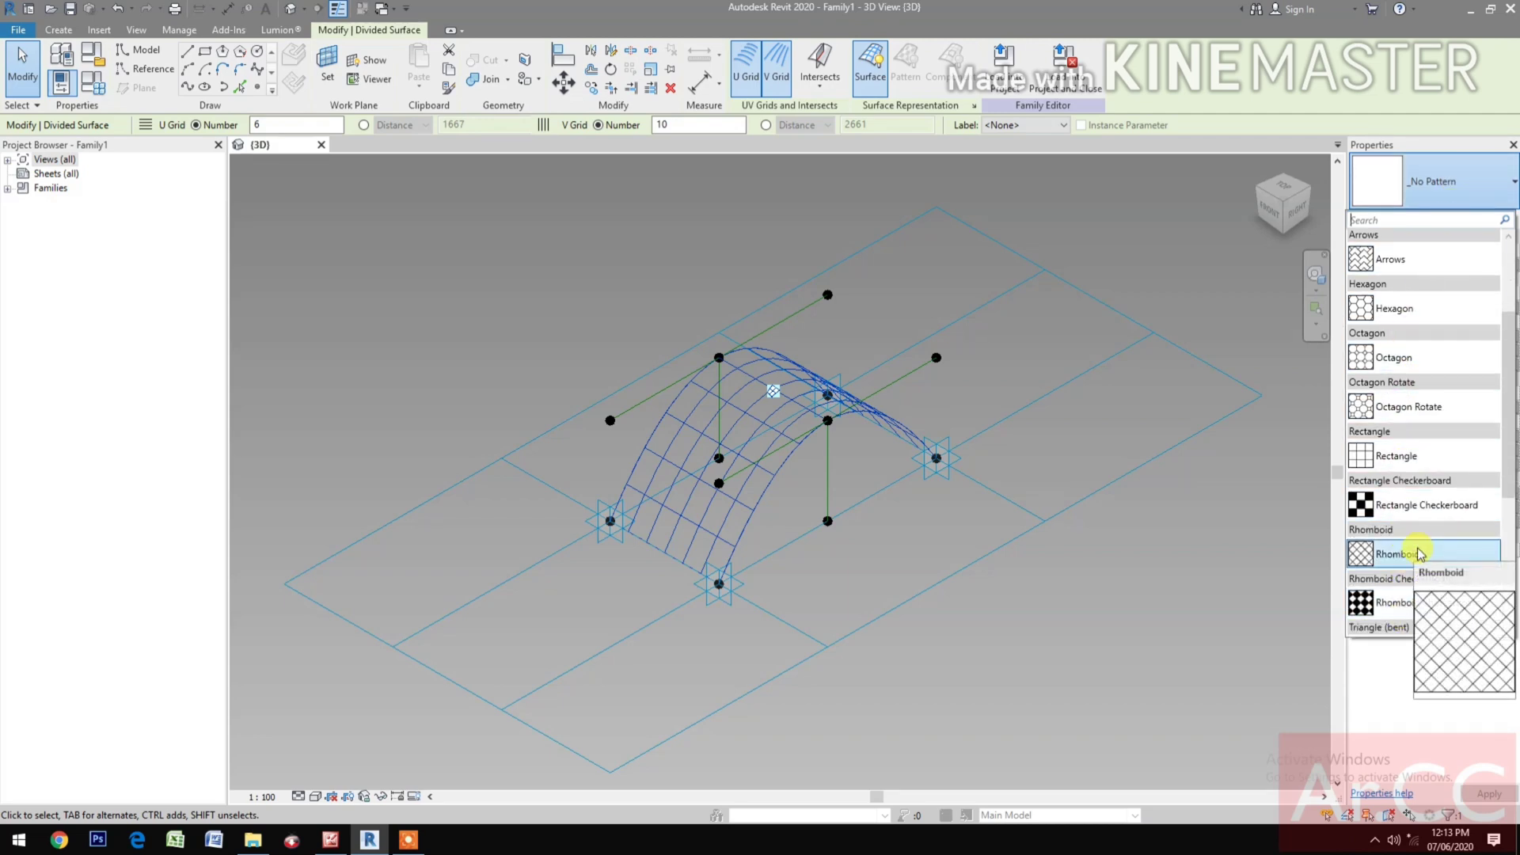
click(1418, 549)
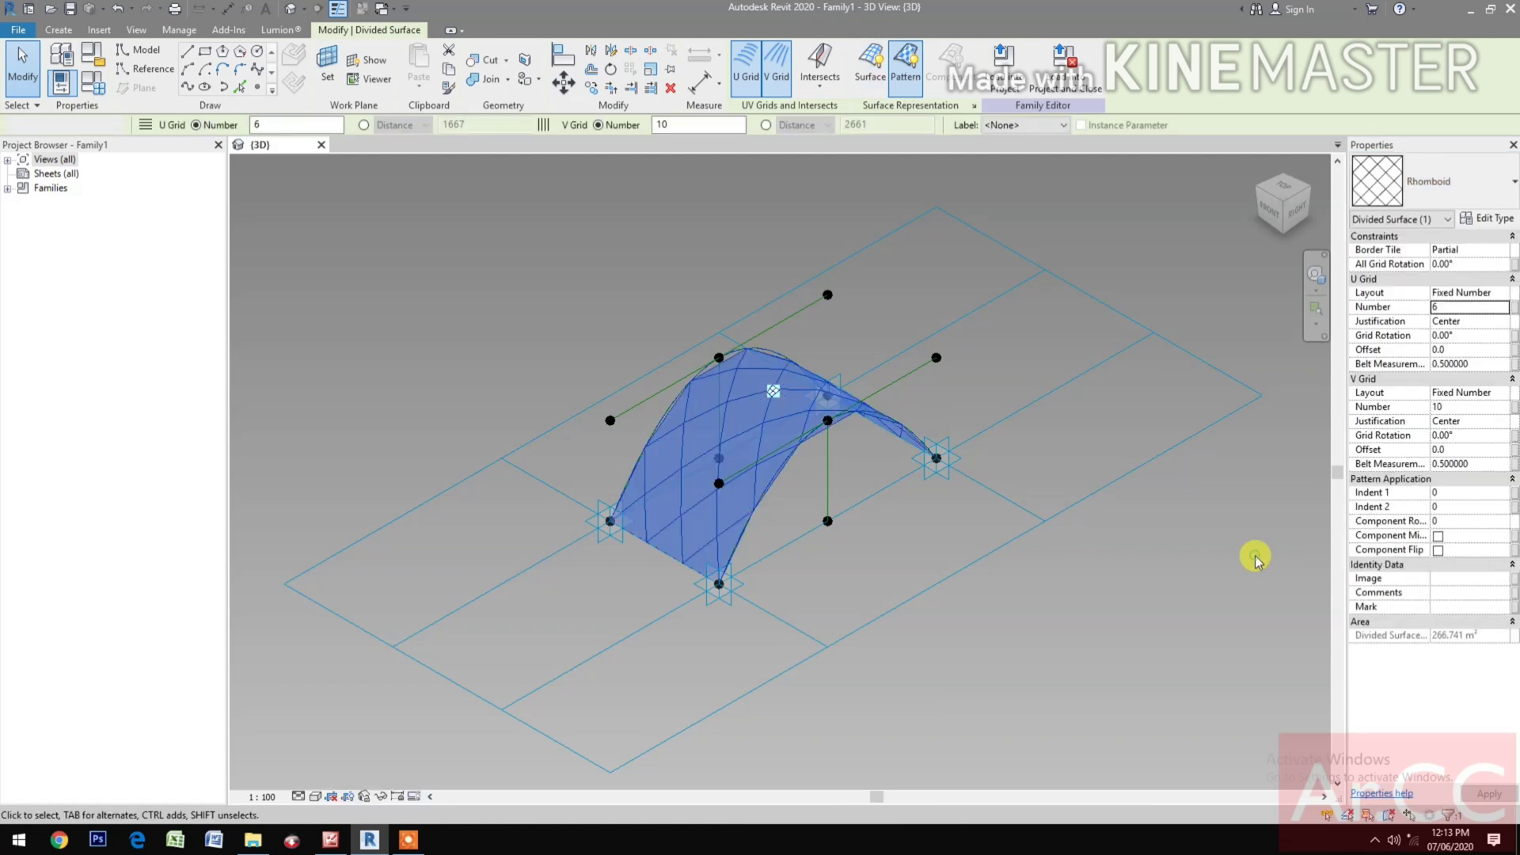
click(1256, 556)
scroll(673, 518, up, 2)
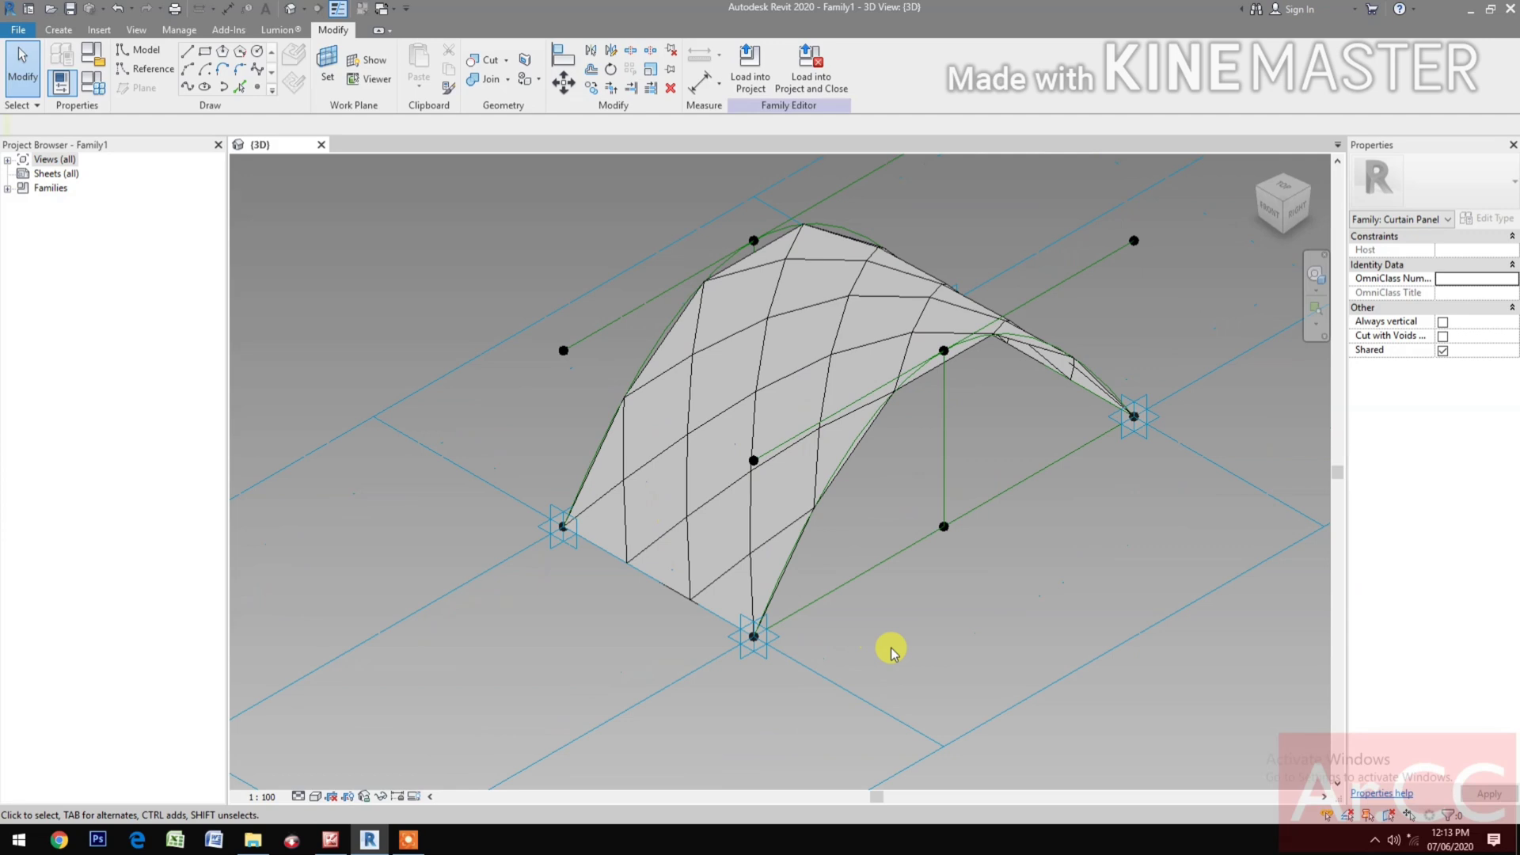
scroll(891, 651, down, 1)
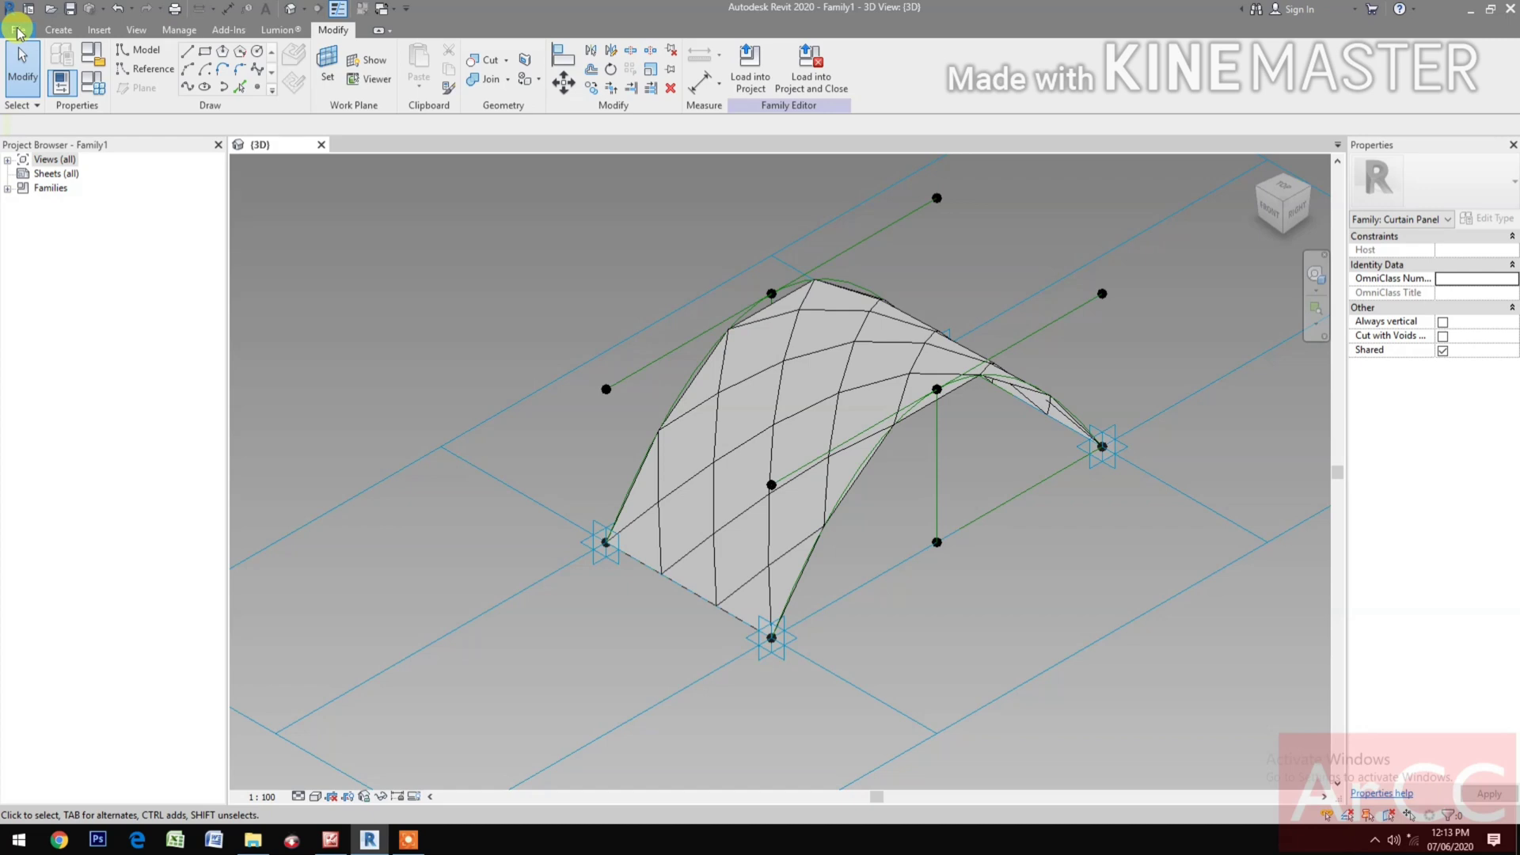
Create a new family from the template Metric Generic Model Pattern Based.rft.
click(18, 30)
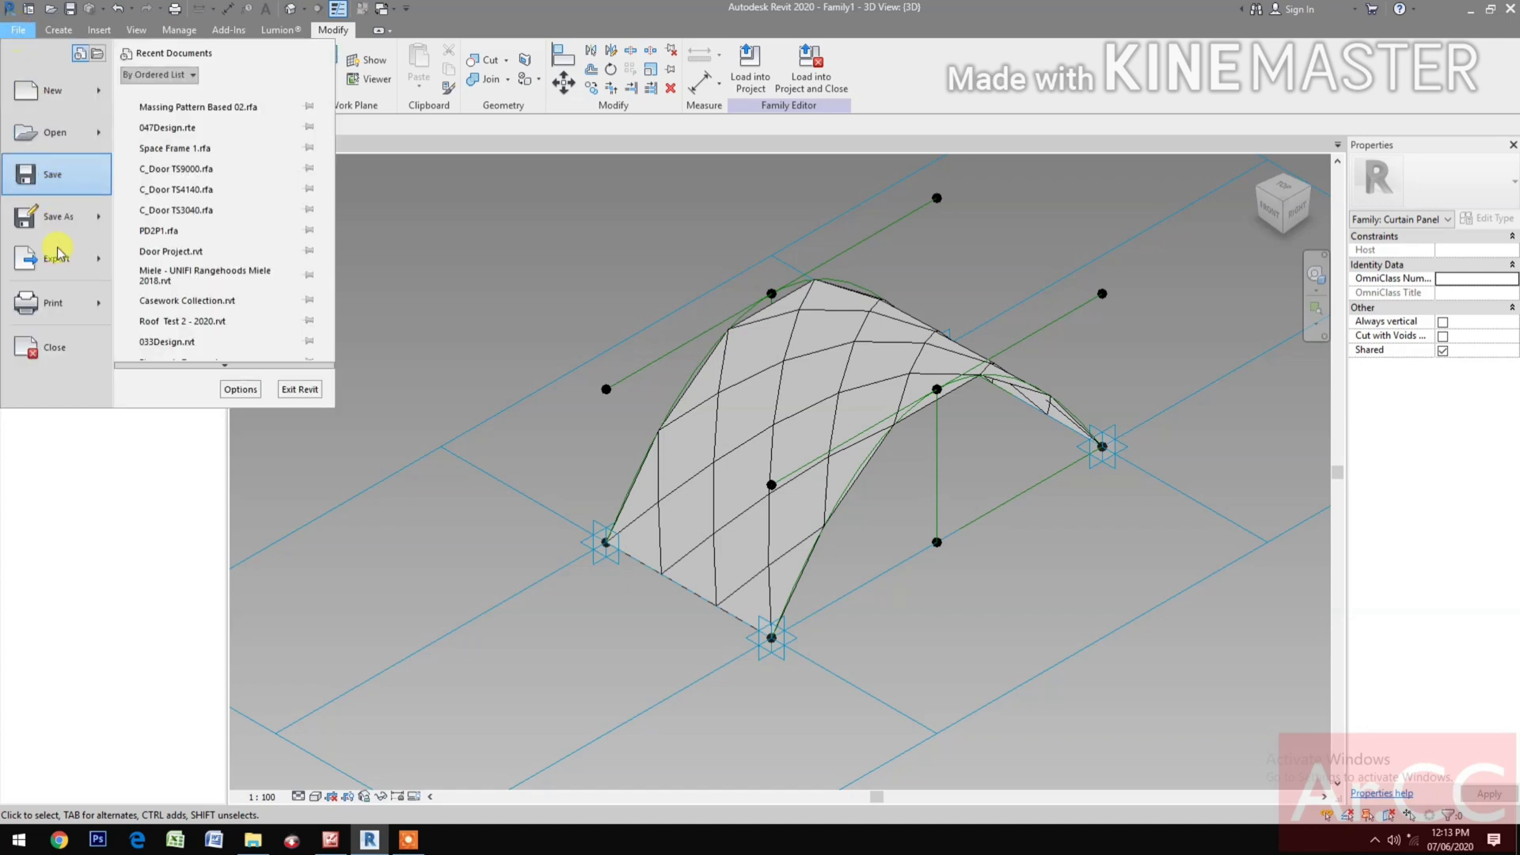
mouse_move(55, 90)
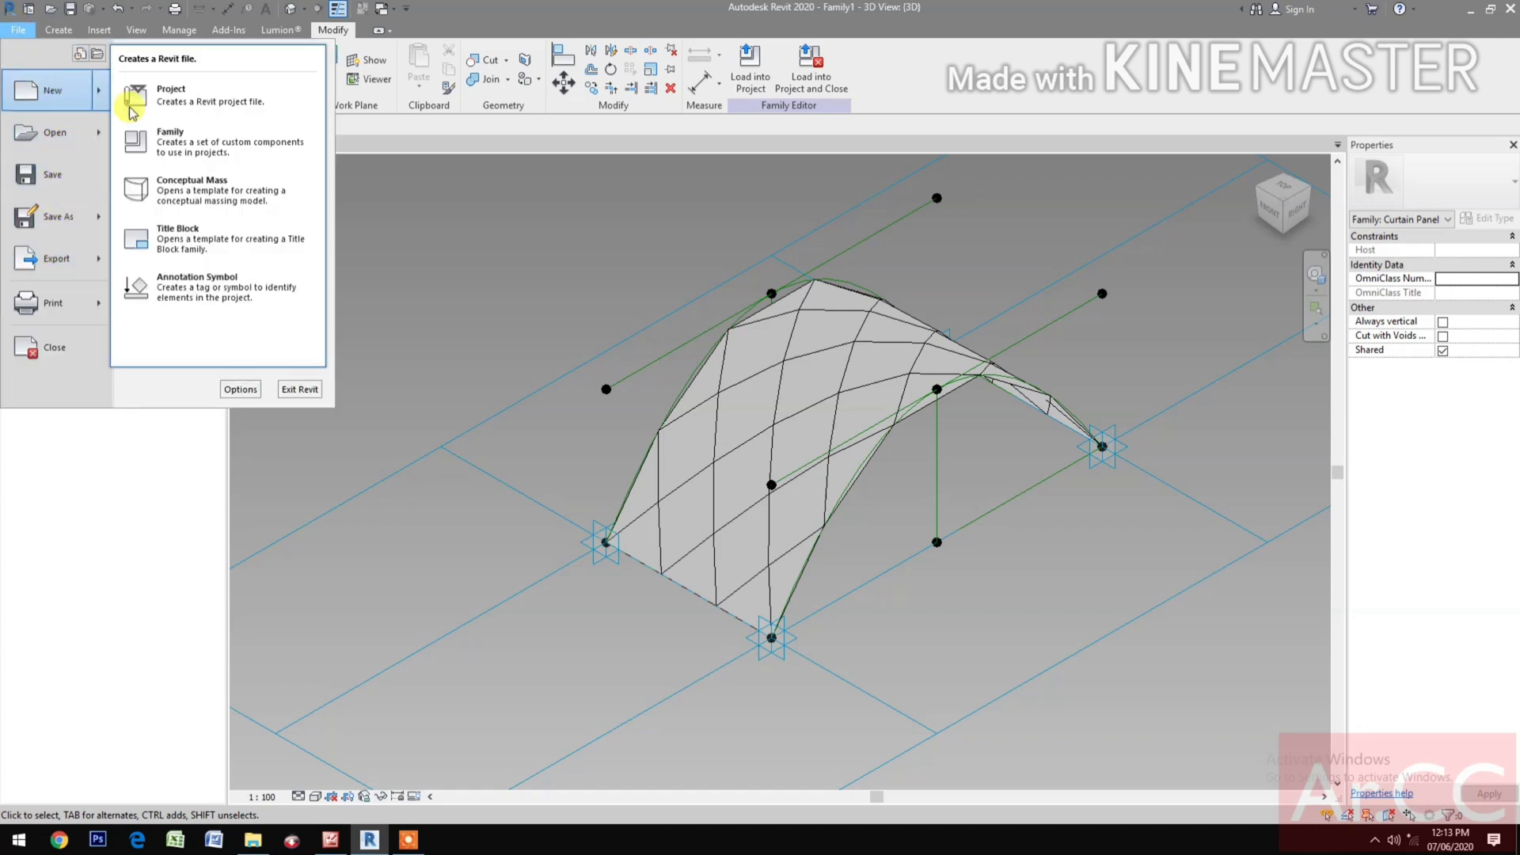
click(172, 146)
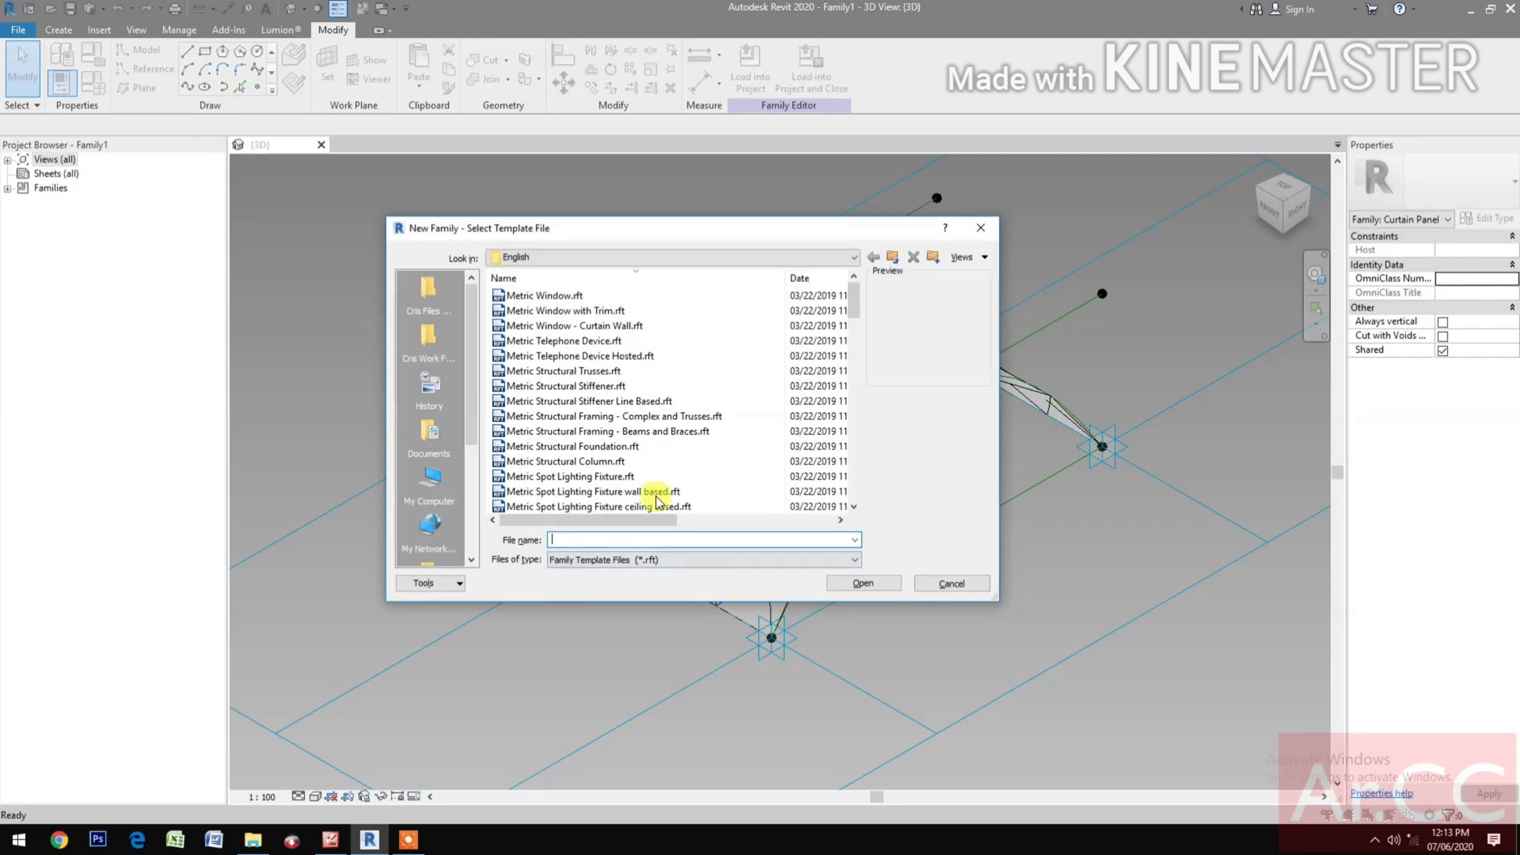
scroll(656, 501, down, 9)
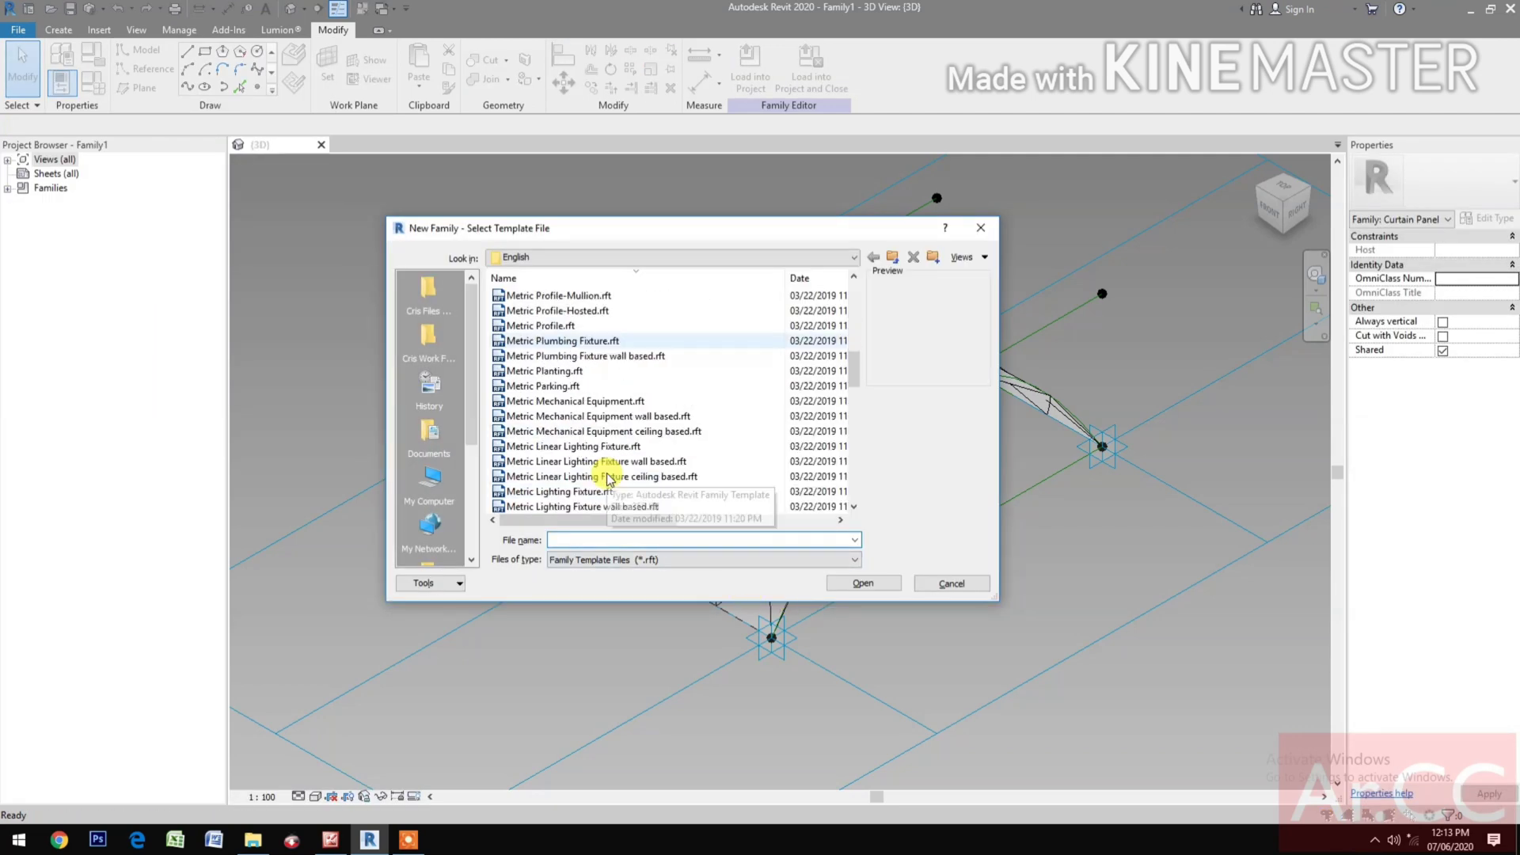
scroll(610, 479, down, 3)
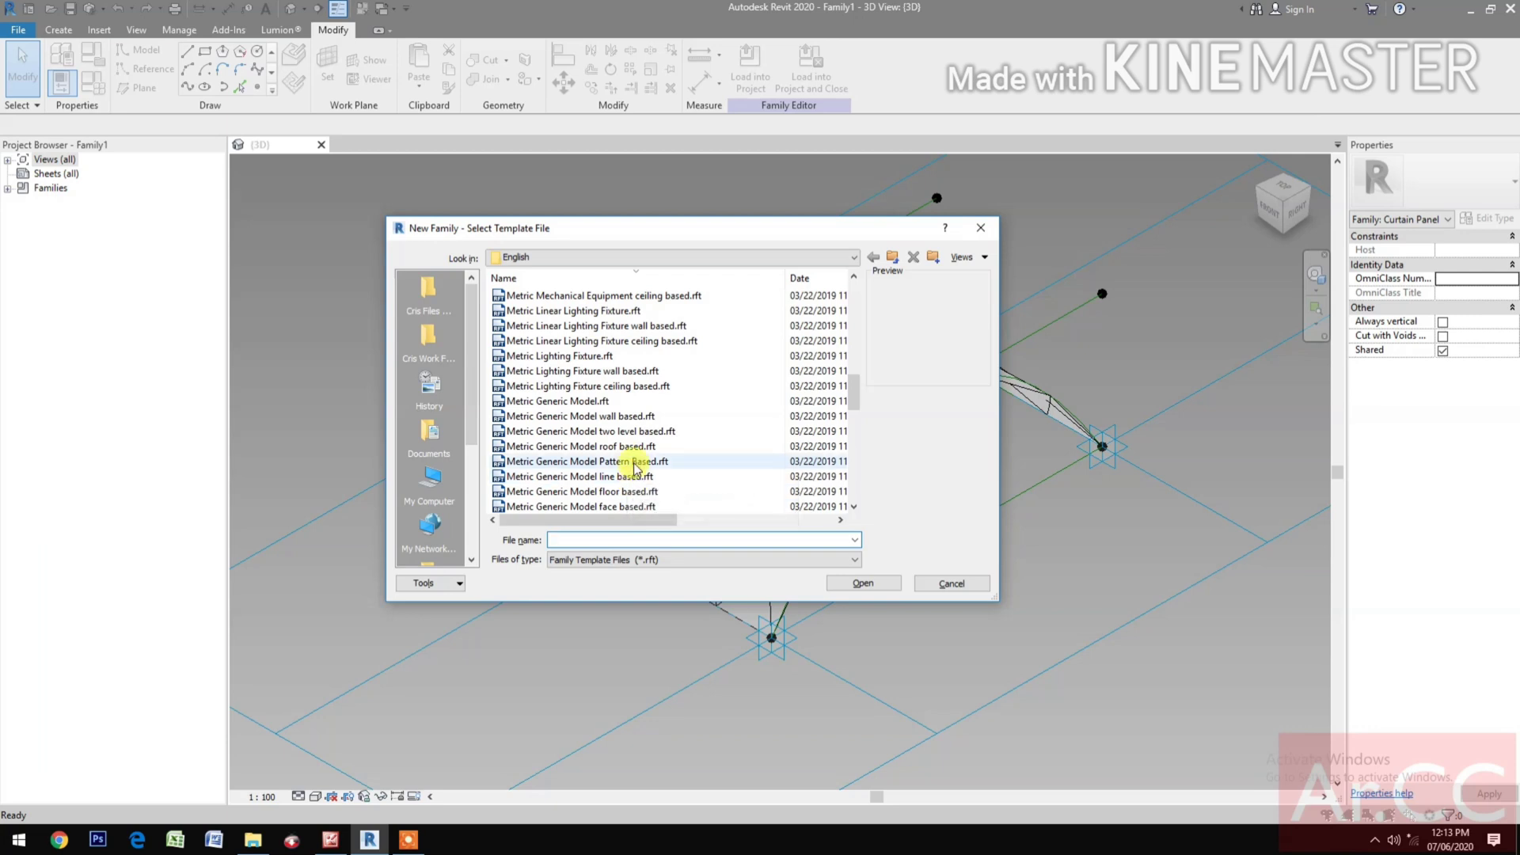
click(636, 465)
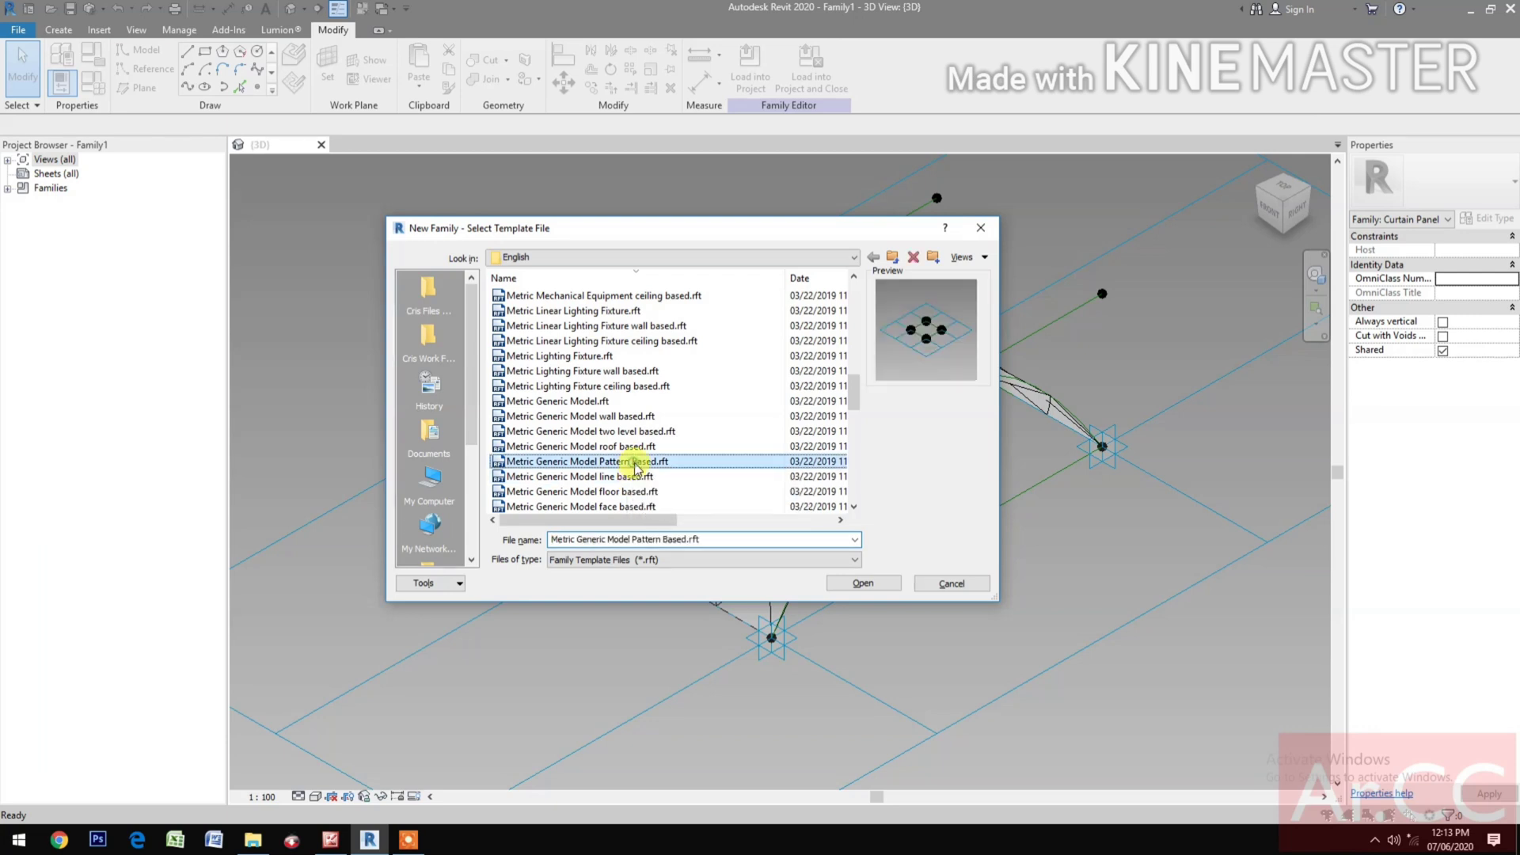
click(853, 589)
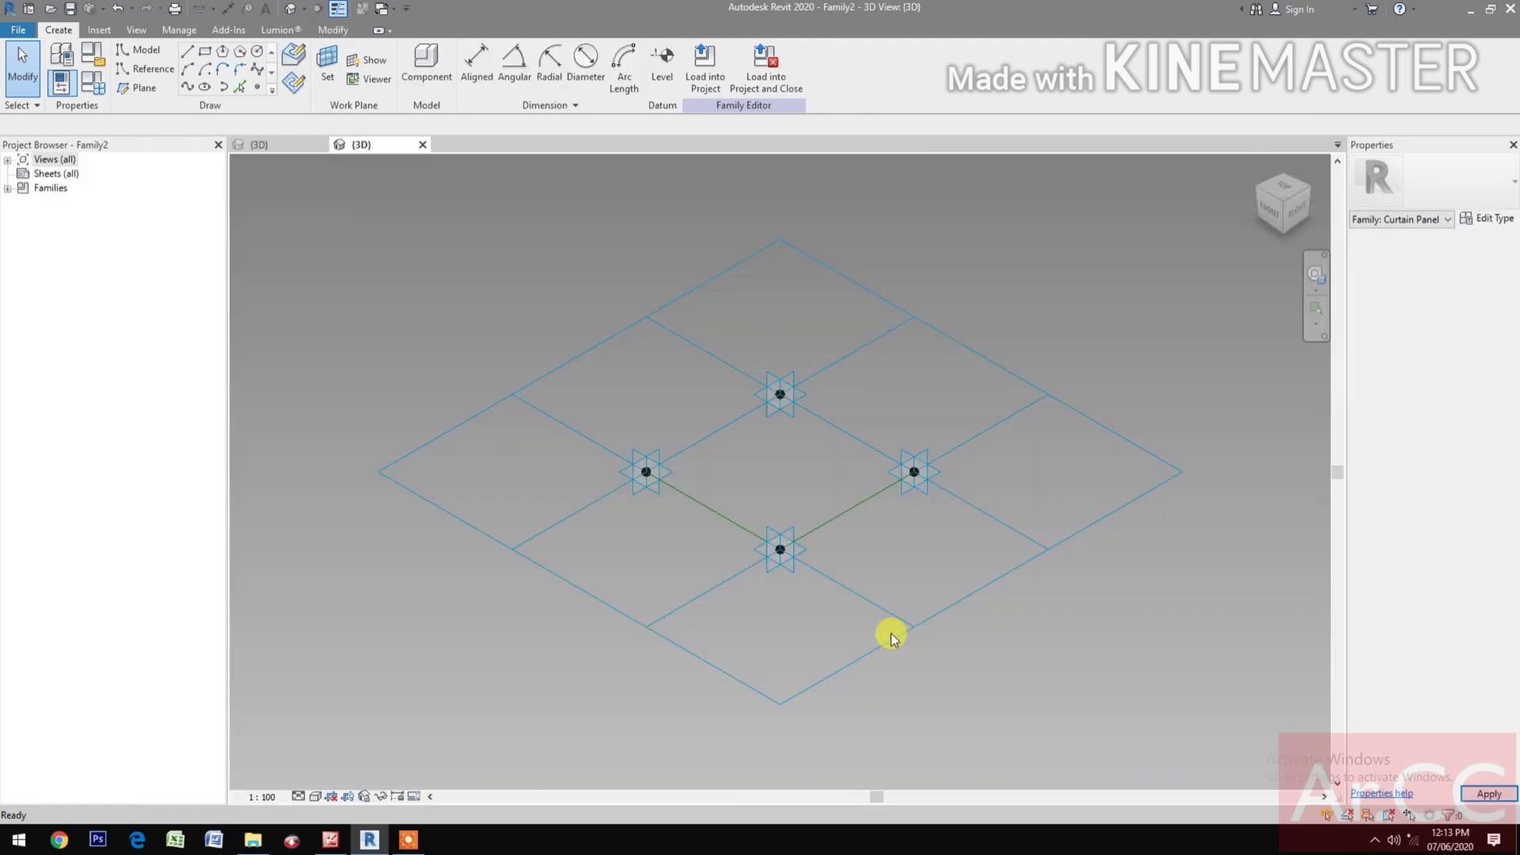
Change the new family's tile pattern grid from Rectangle to Rhomboid and turn off the Shared option.
click(966, 588)
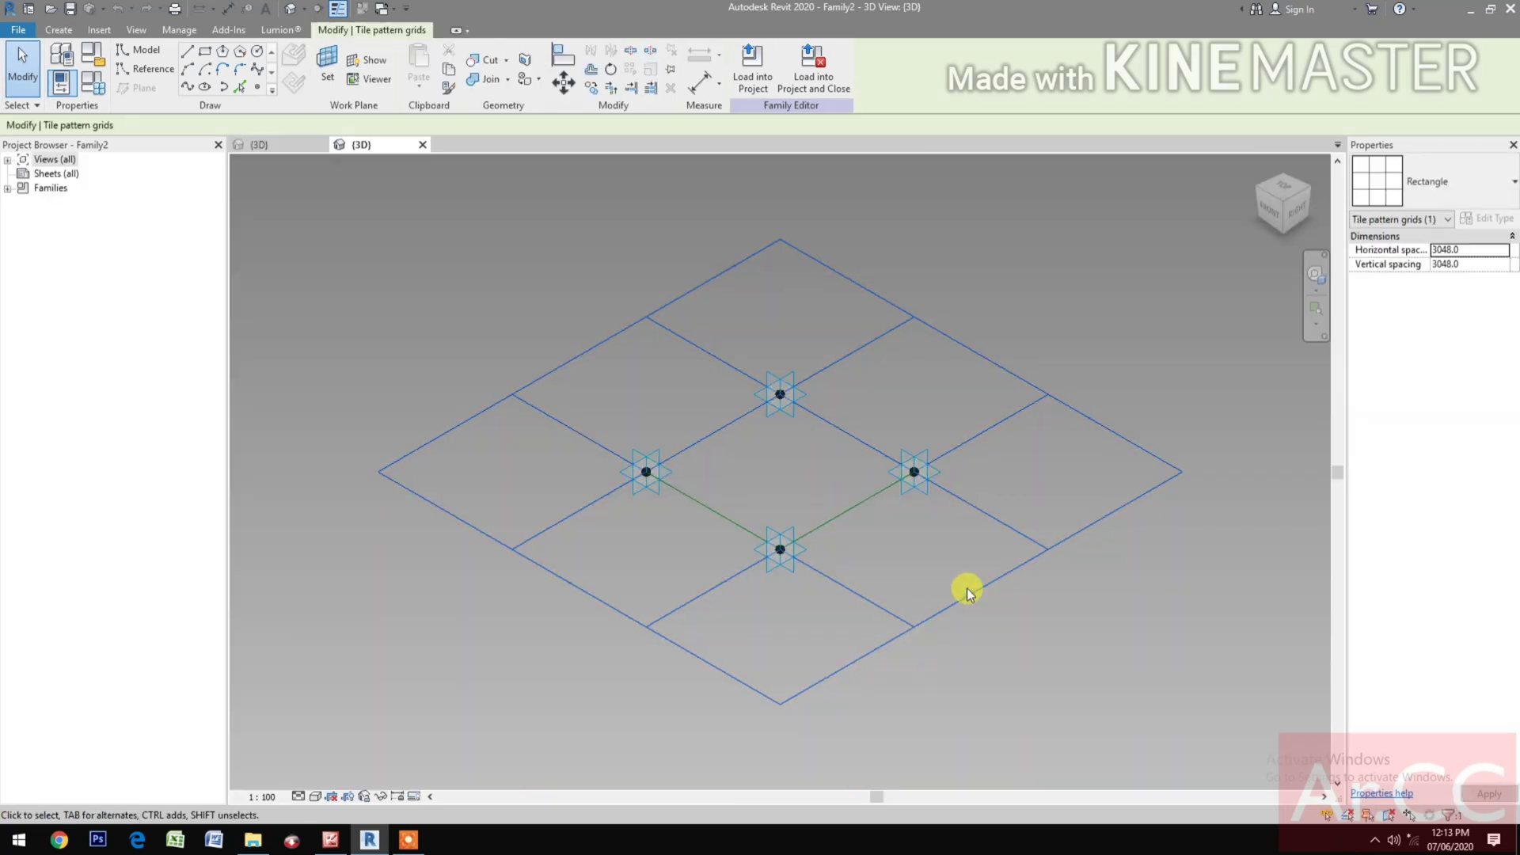
click(1438, 189)
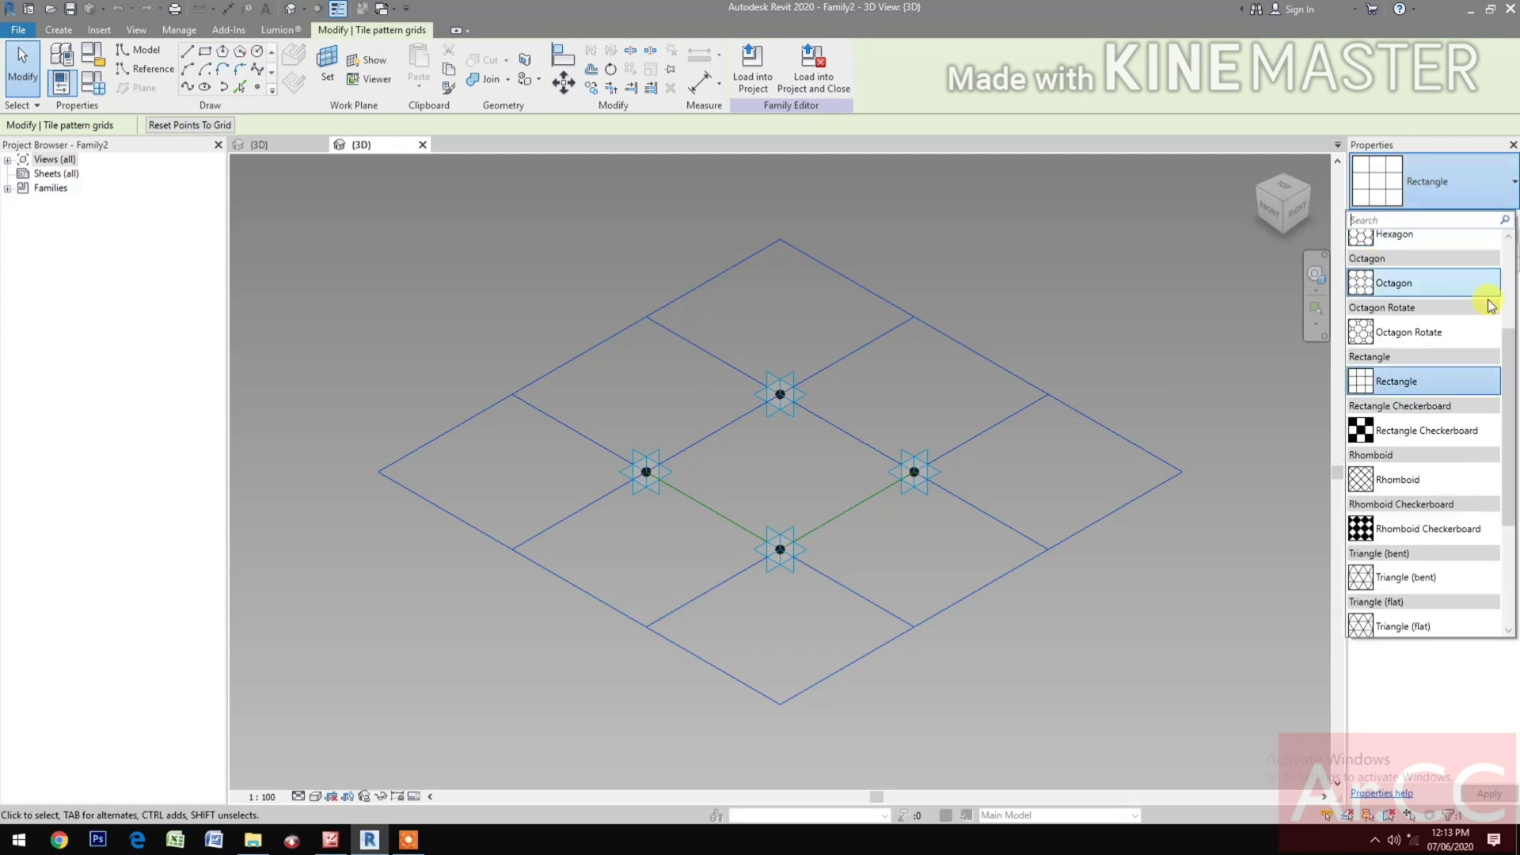
click(1458, 486)
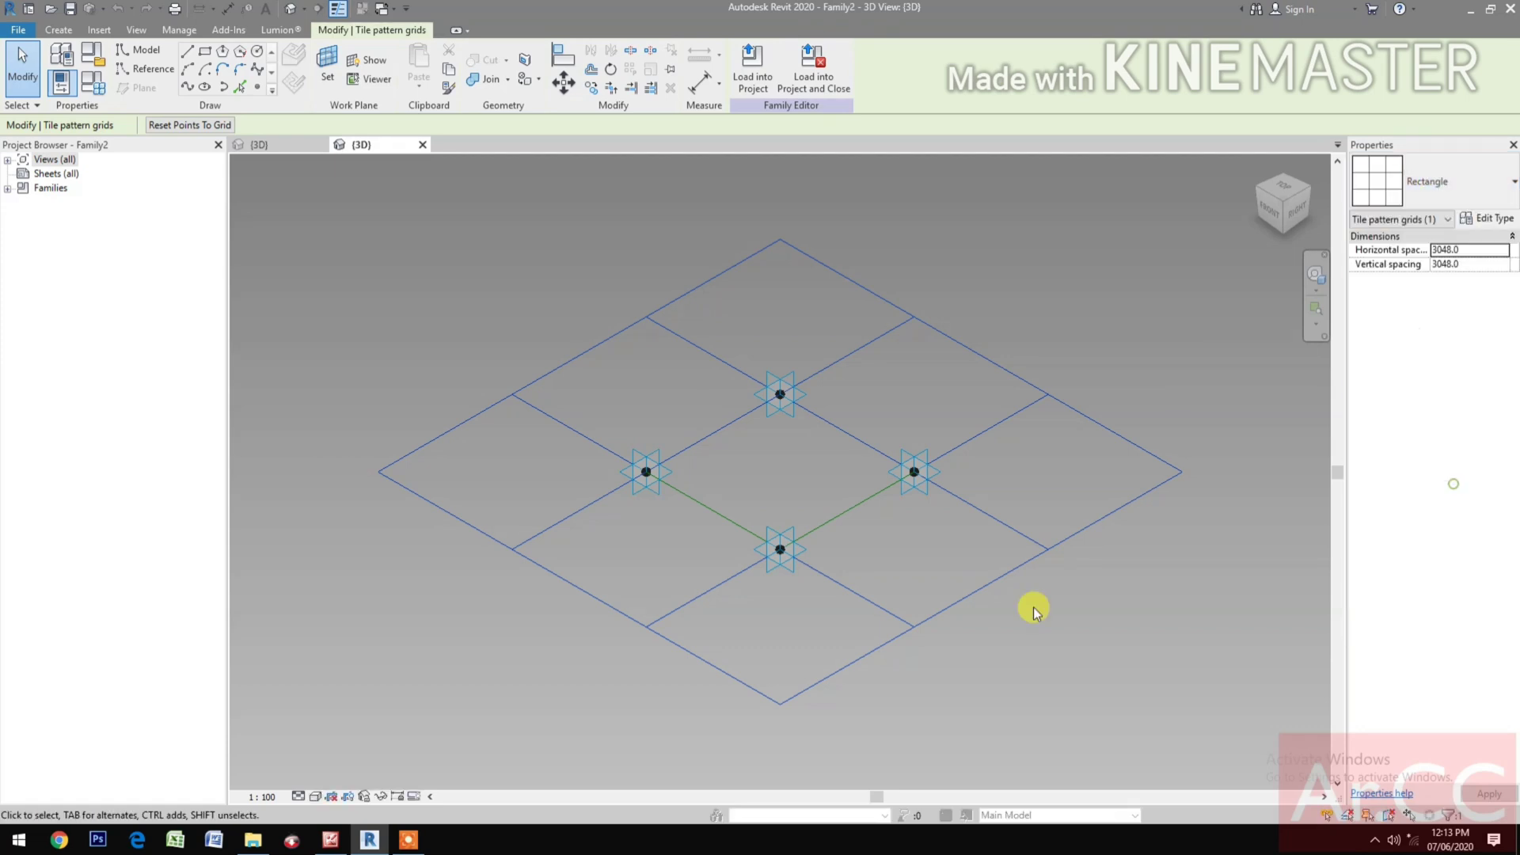
click(1167, 725)
middle_drag(1109, 733, 1008, 740)
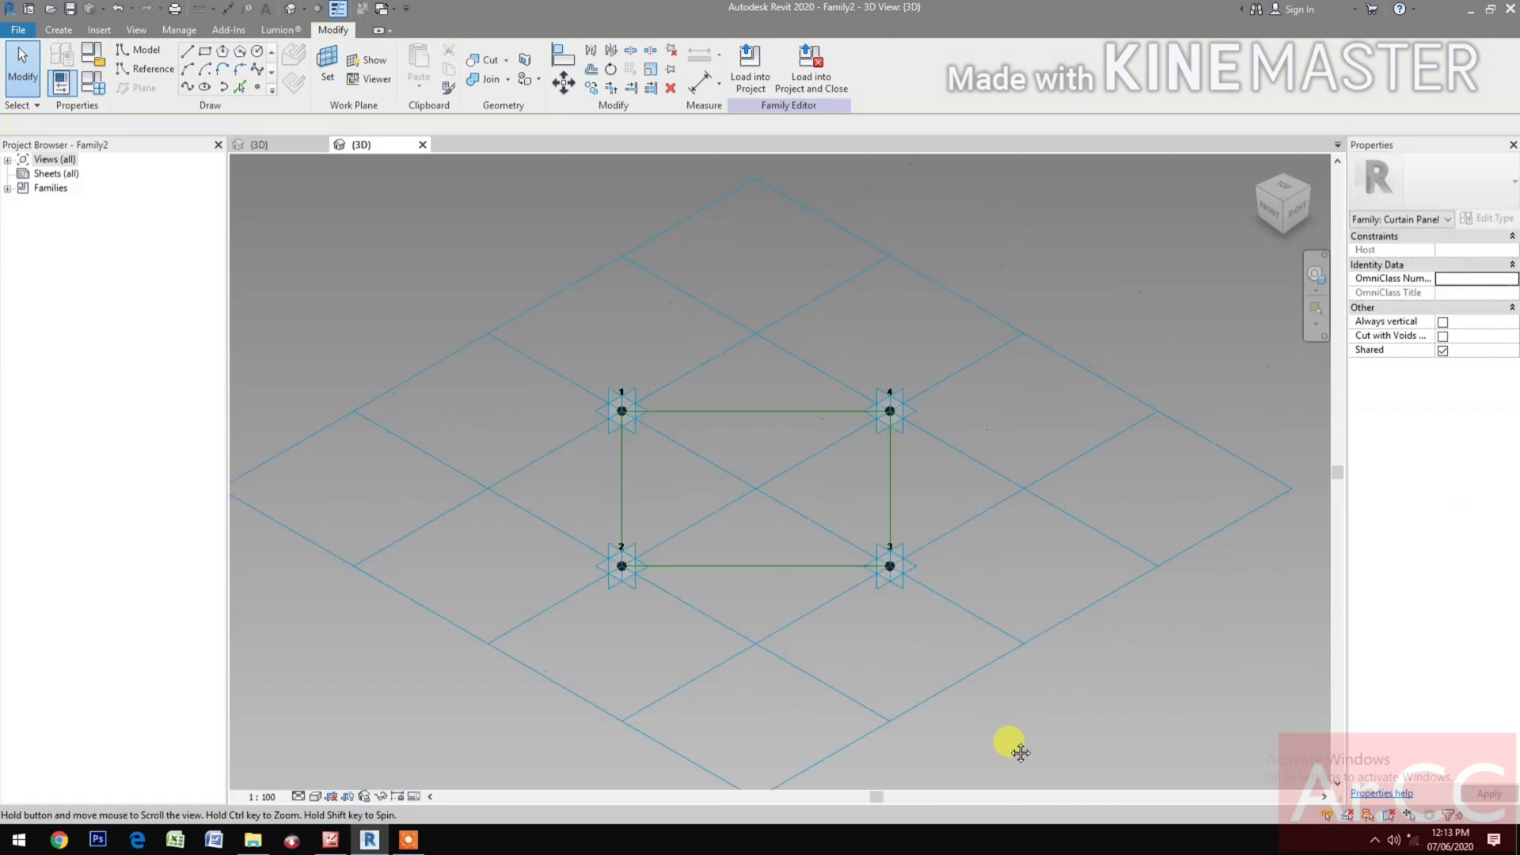
click(1442, 352)
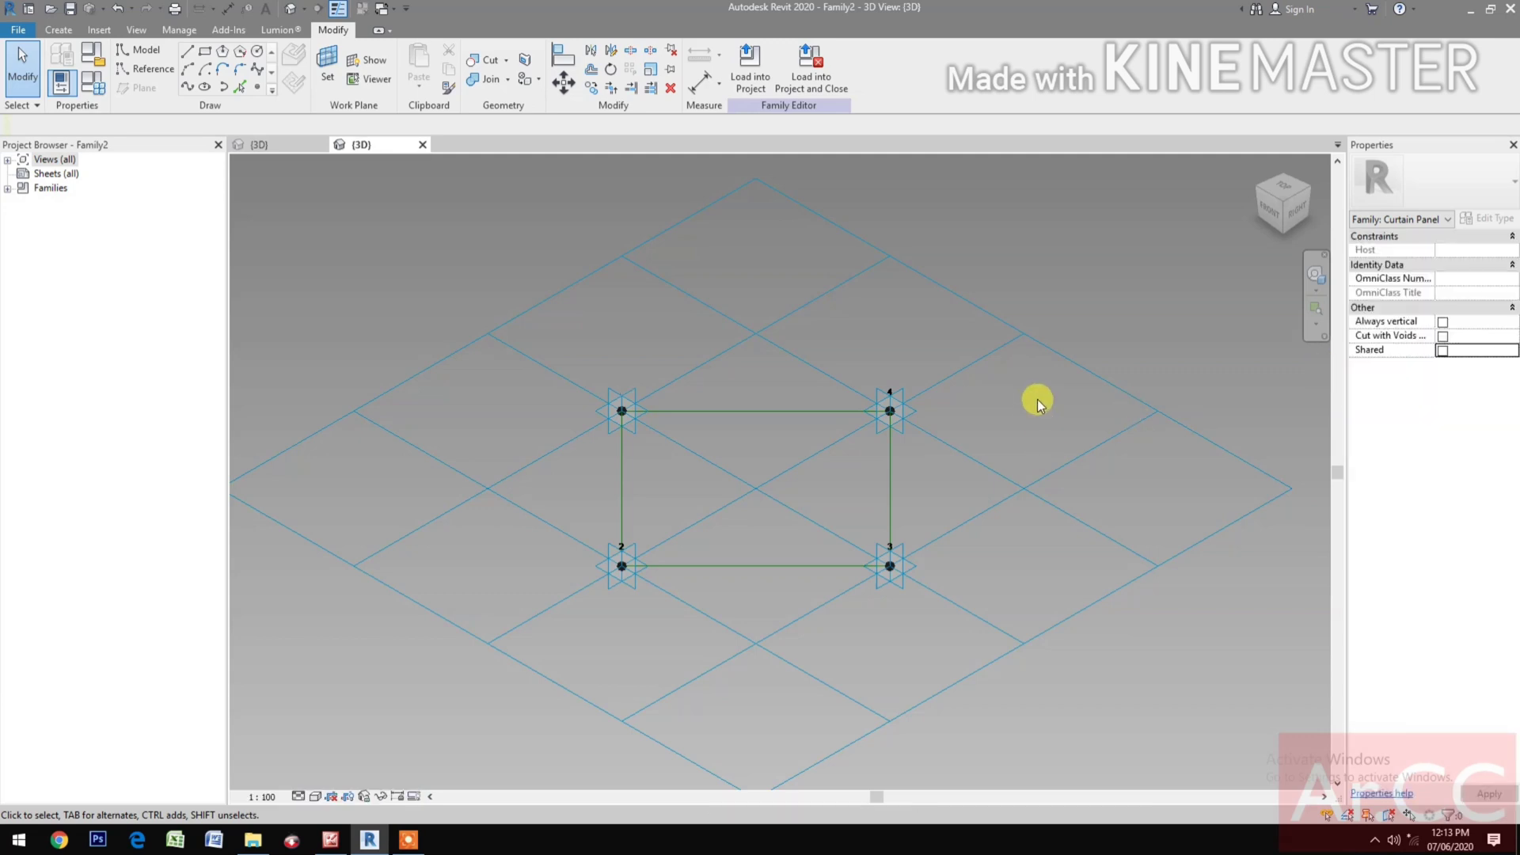
Place a reference point at the midpoint of the reference line between adaptive points 1 and 2.
middle_drag(776, 662, 780, 670)
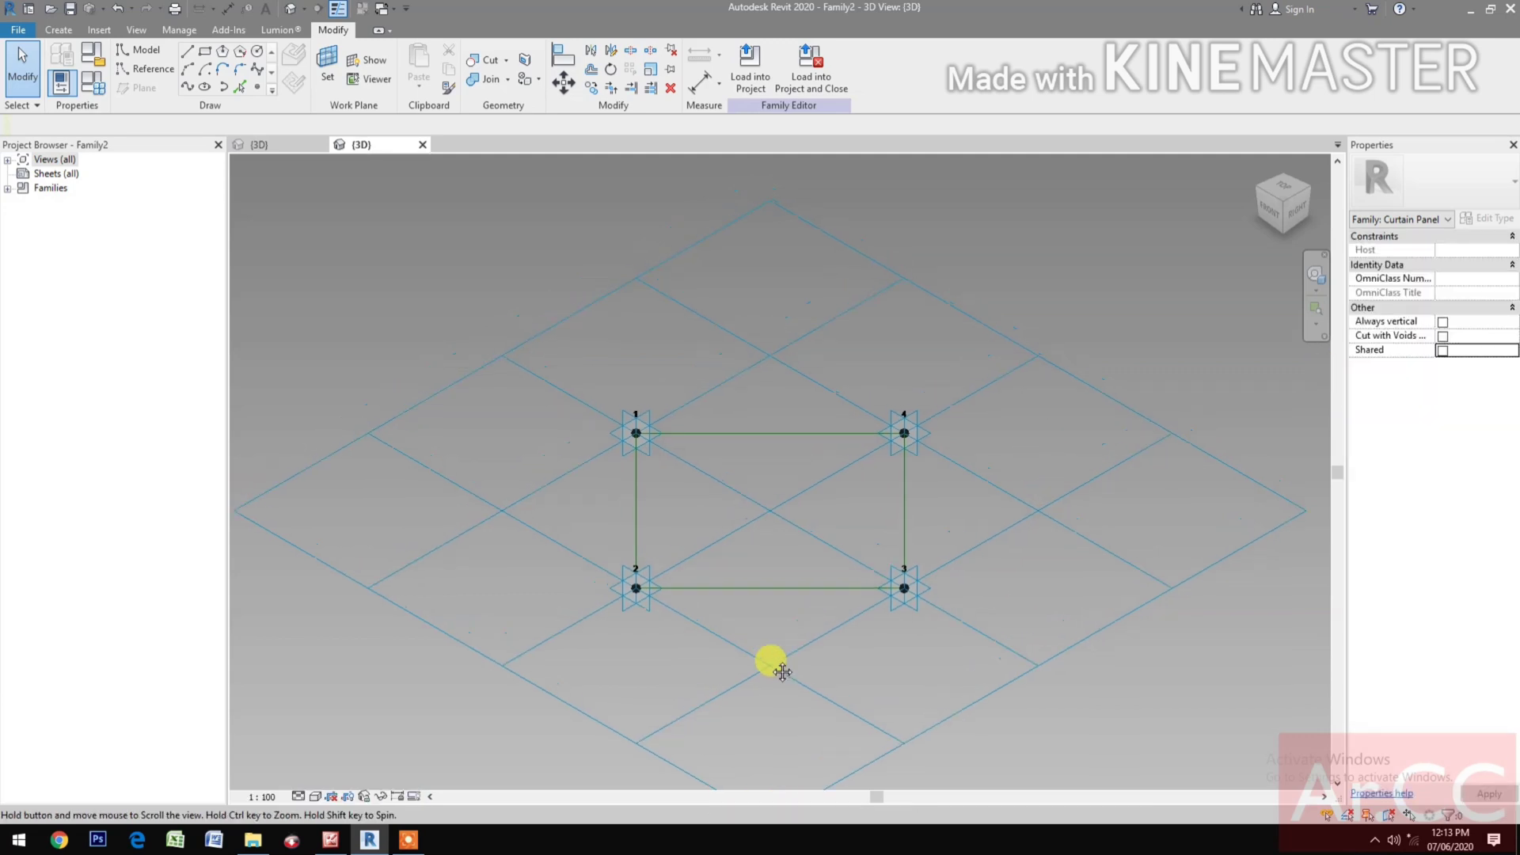
click(265, 89)
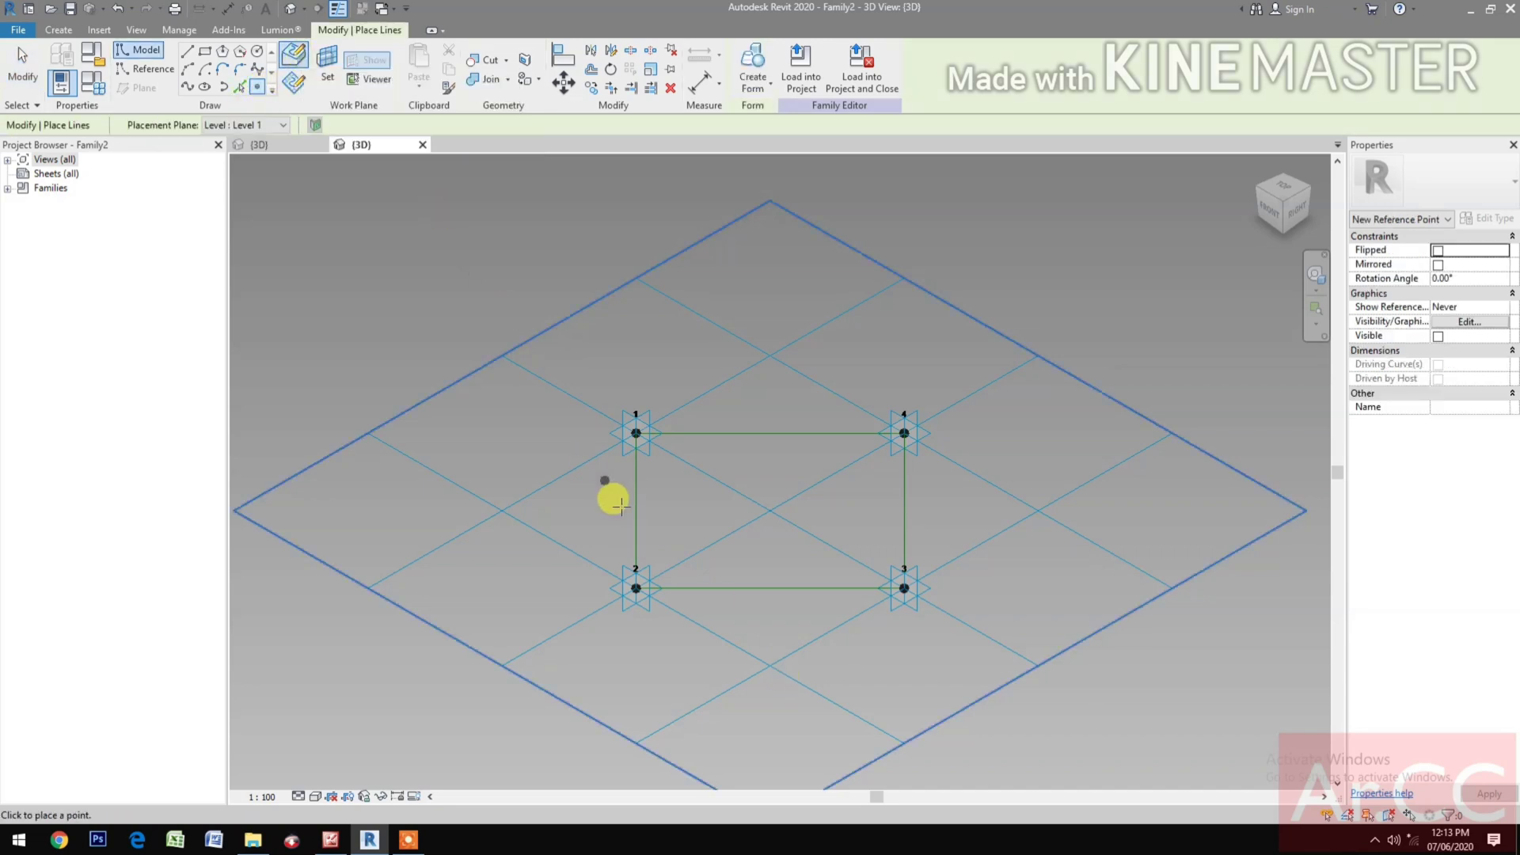
click(635, 511)
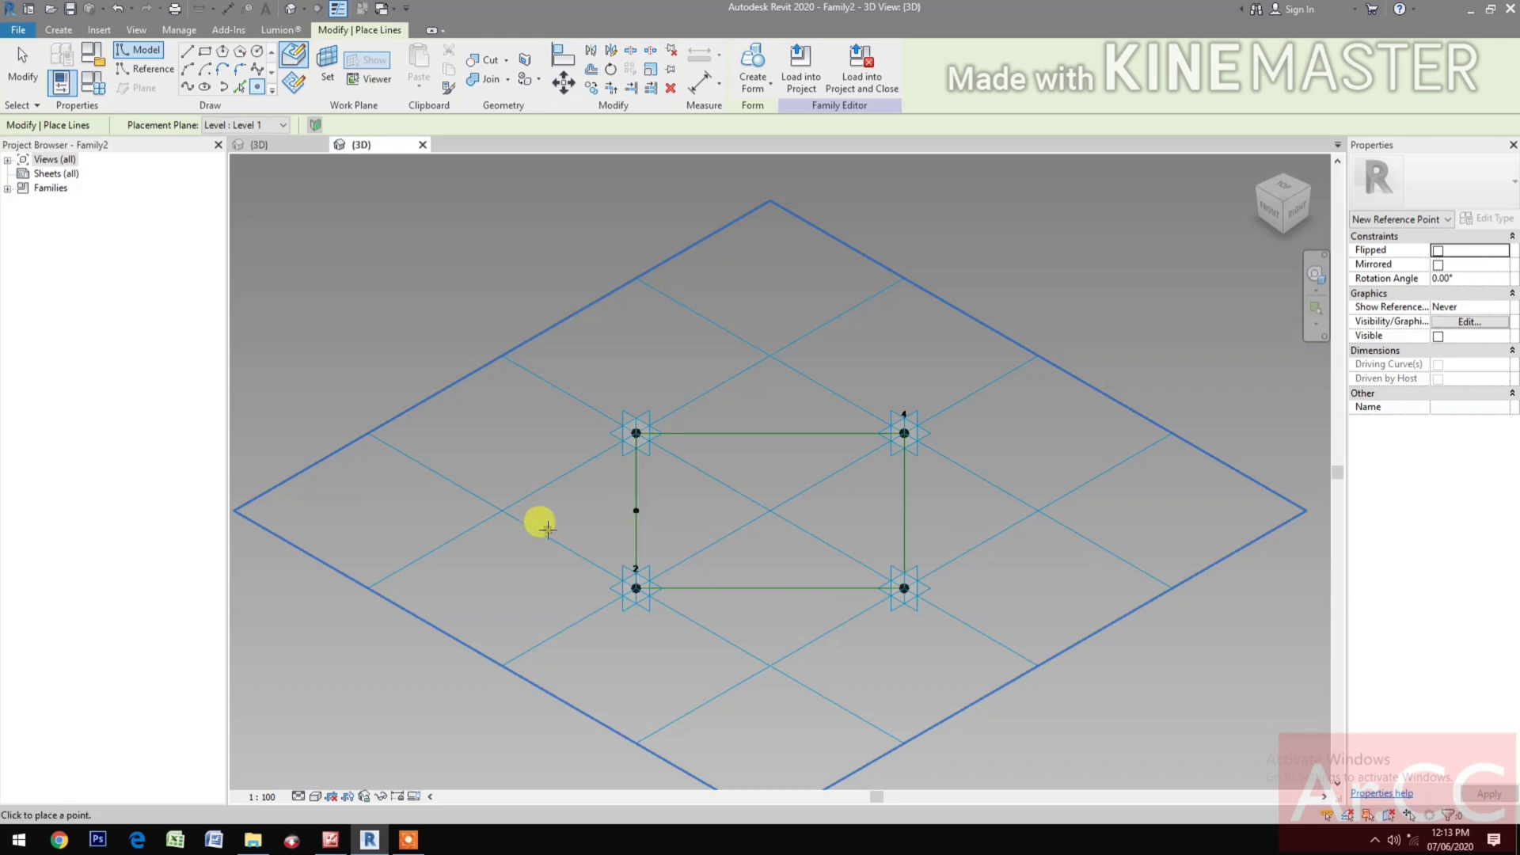
Draw a circle of about 600 mm radius centred on the midpoint reference point, using that point's plane as the work plane.
click(260, 52)
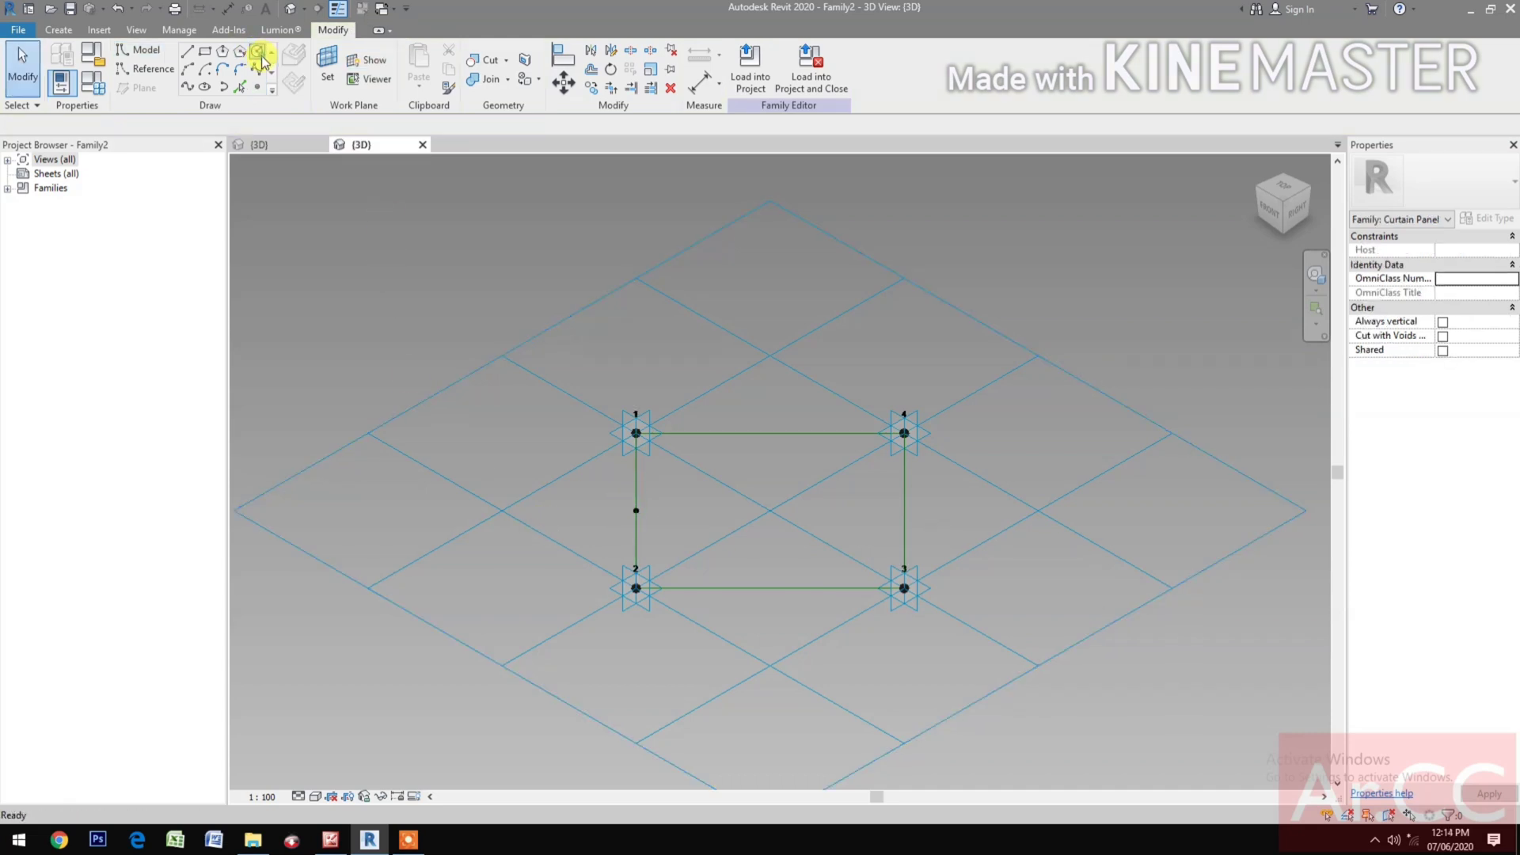
click(326, 77)
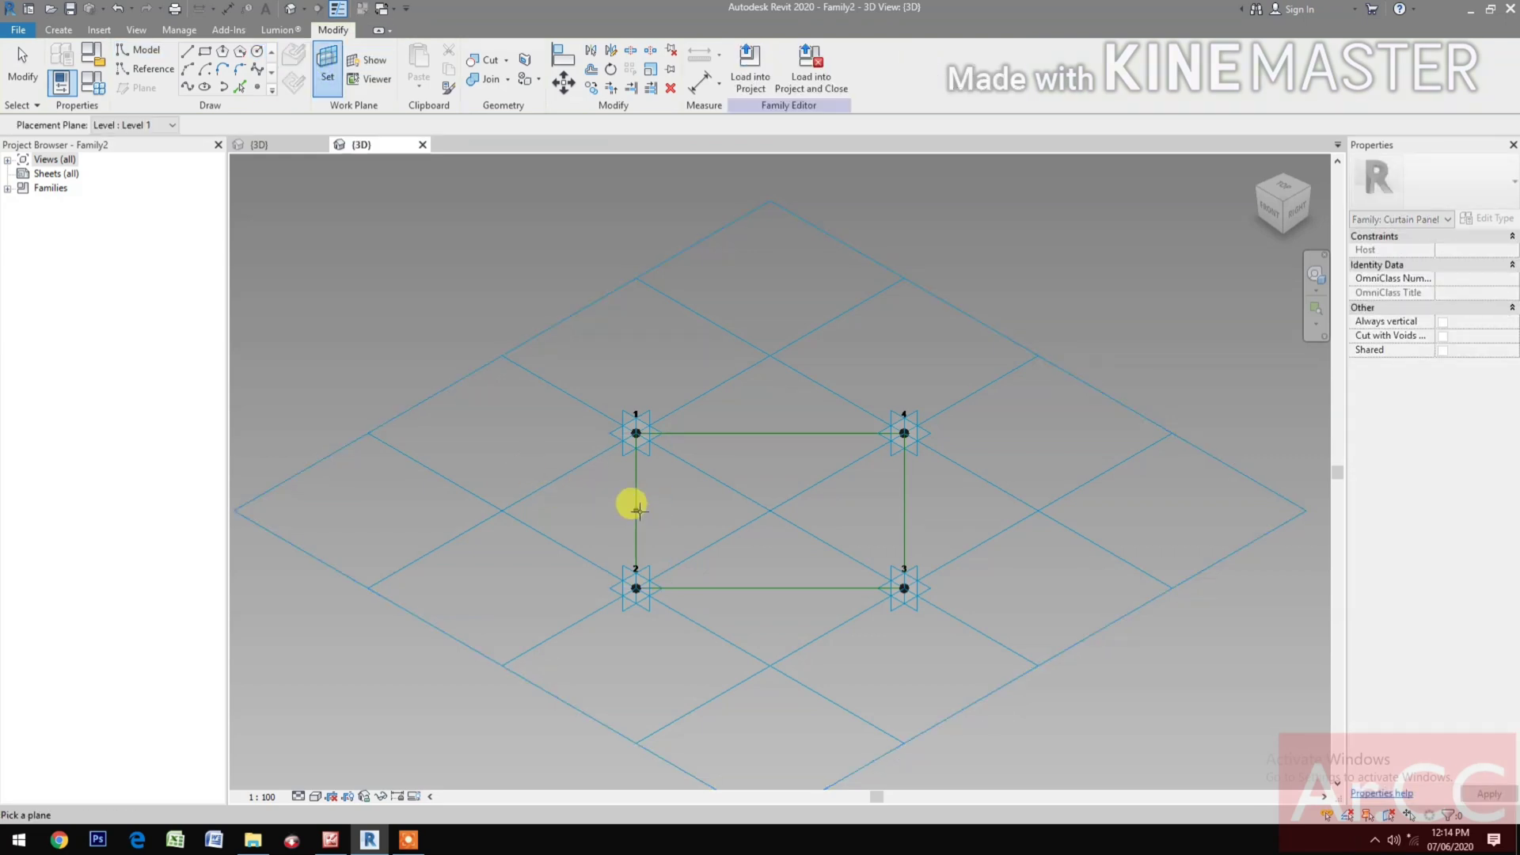
click(637, 509)
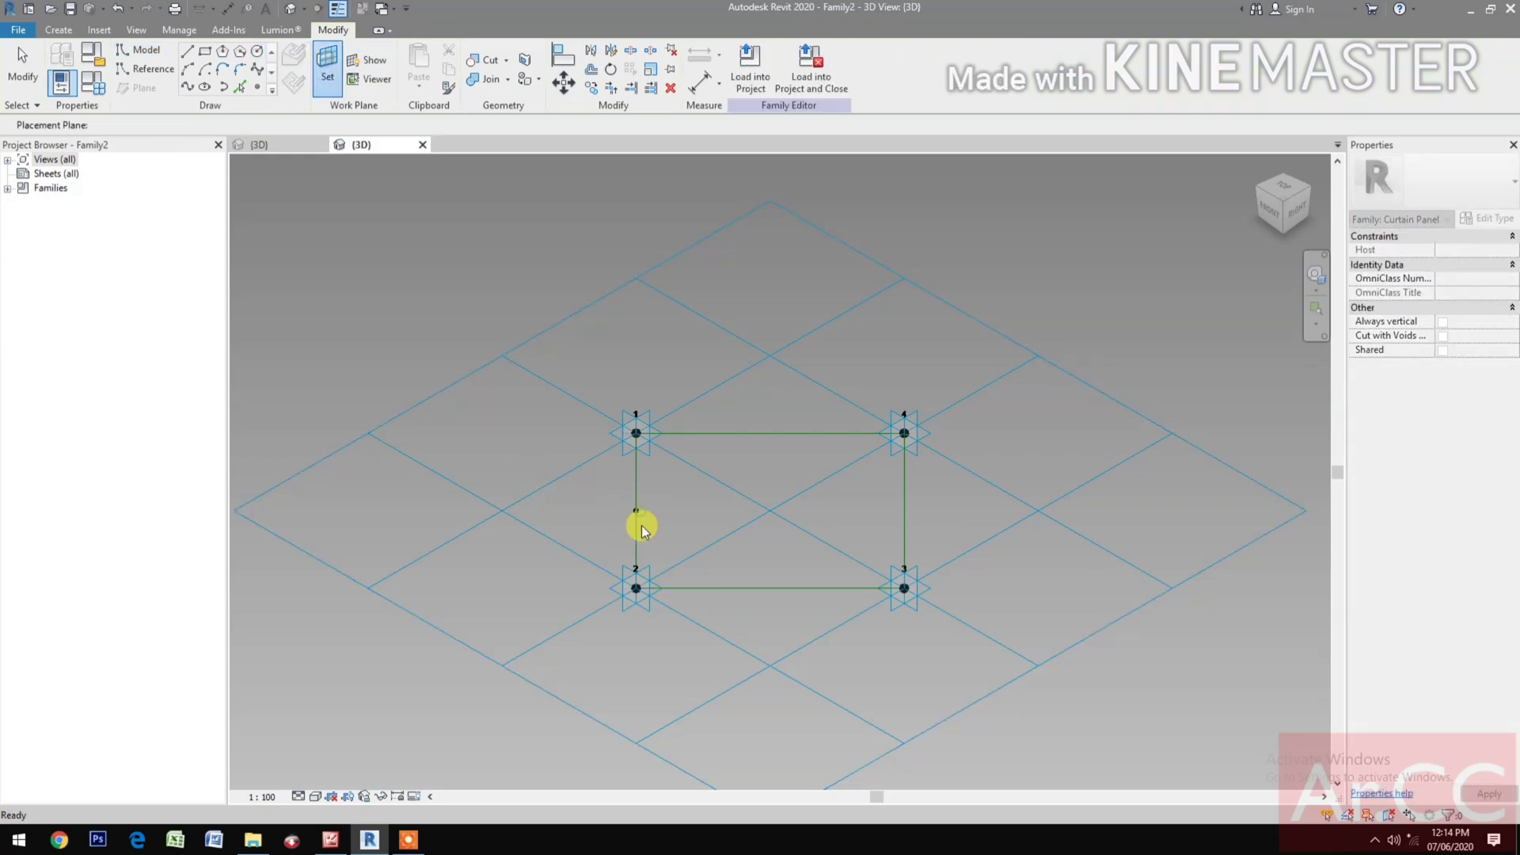
click(636, 509)
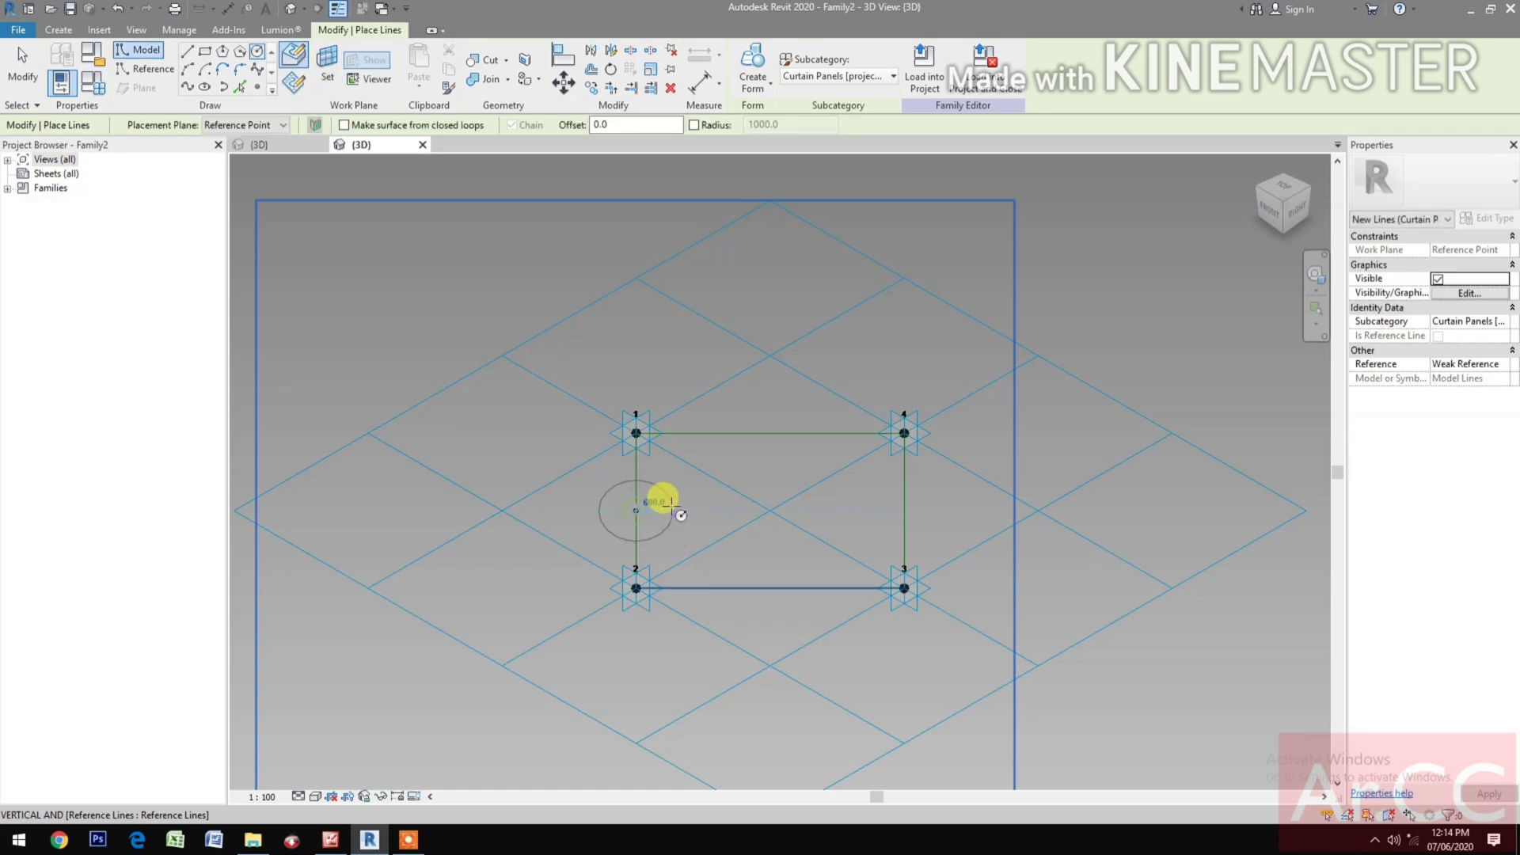
click(668, 529)
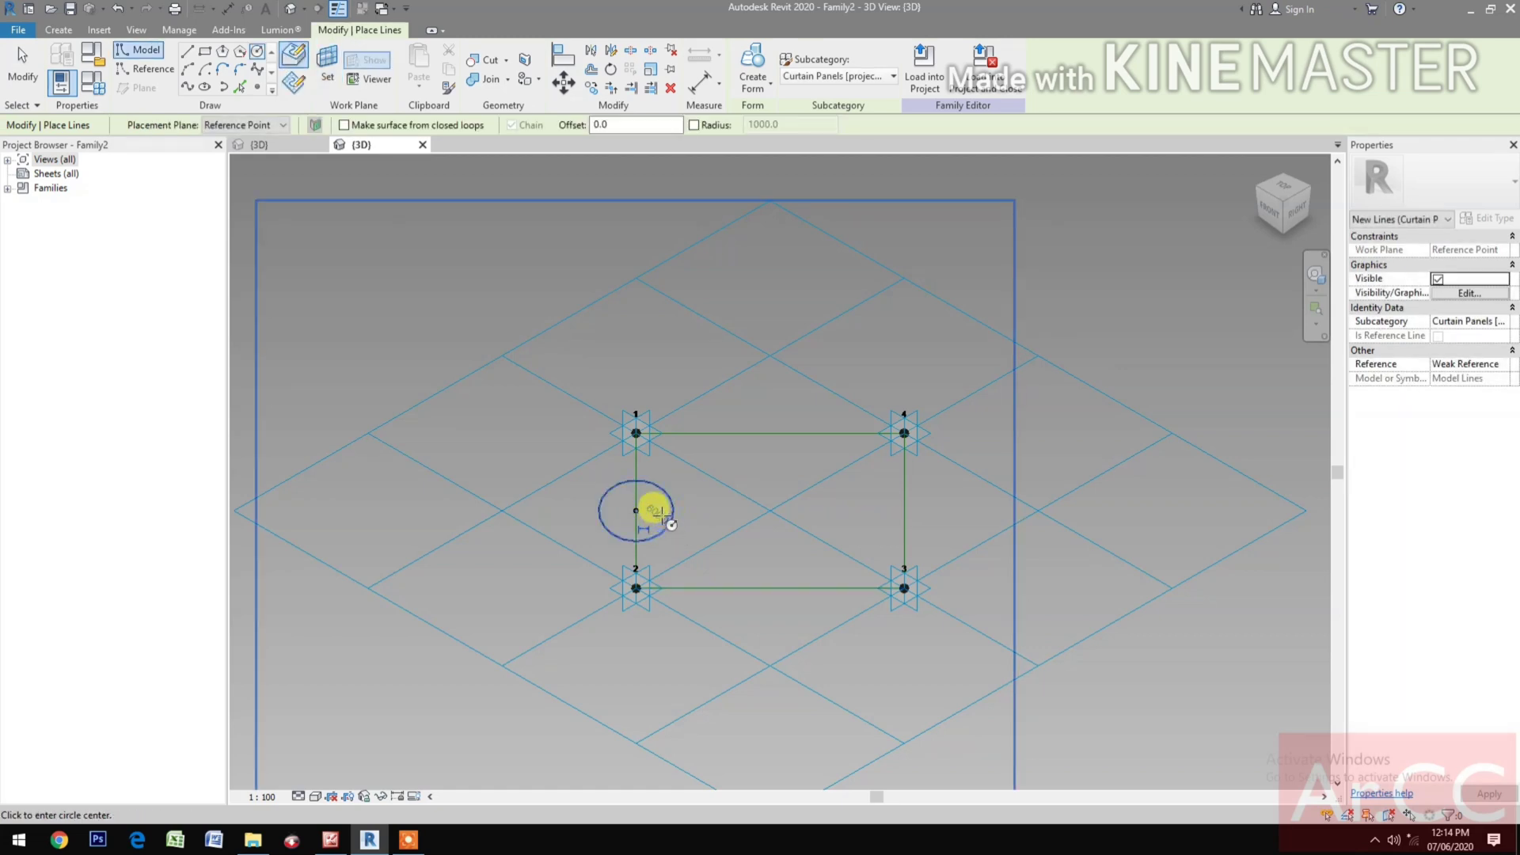
key(Escape)
key(Escape)
Convert the circle to a reference line and turn off its Visible property.
click(673, 495)
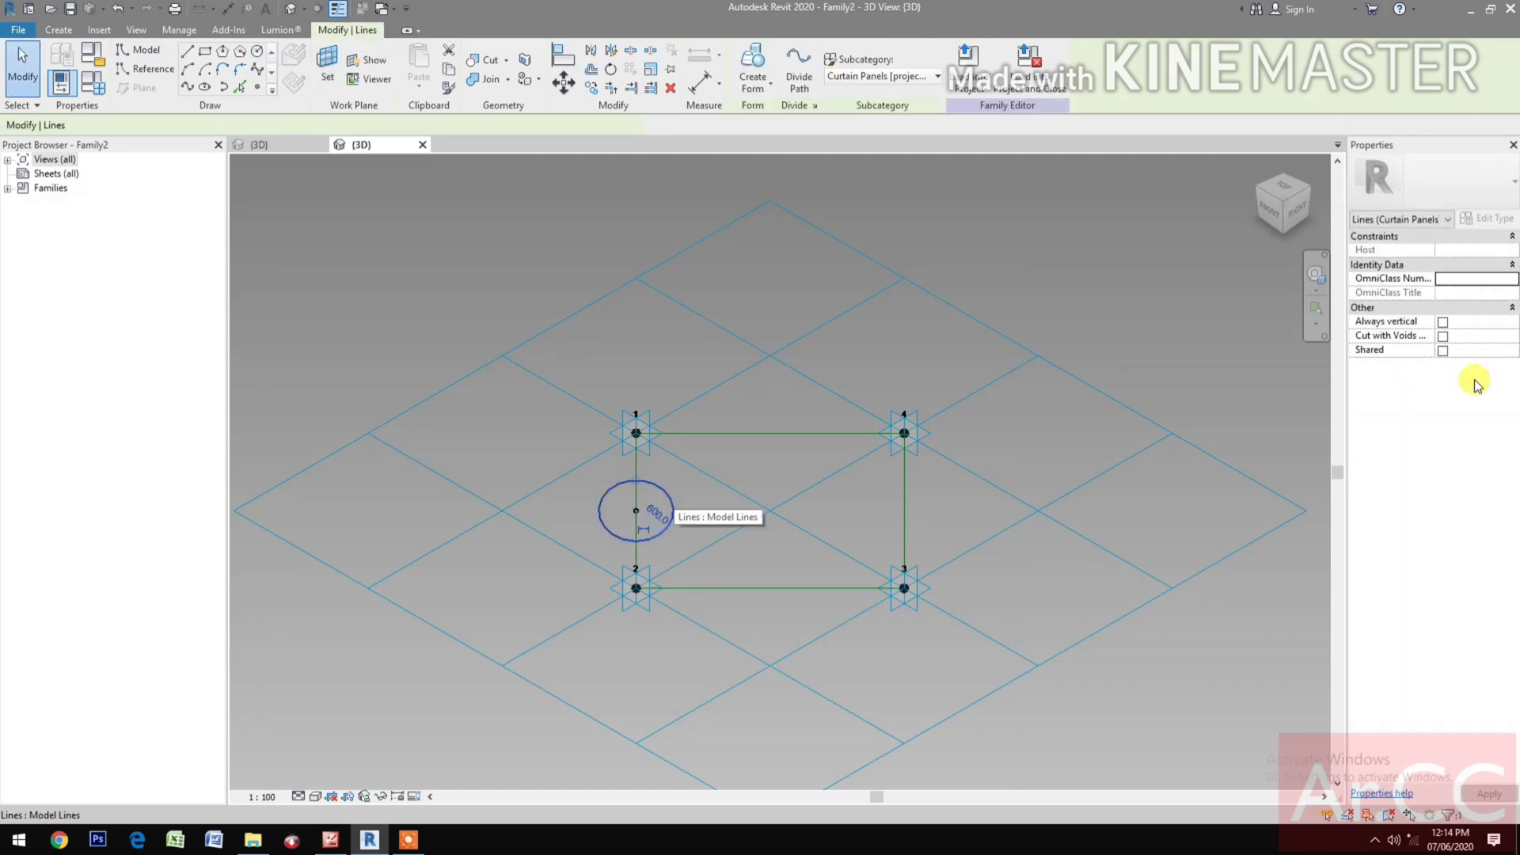
click(1438, 380)
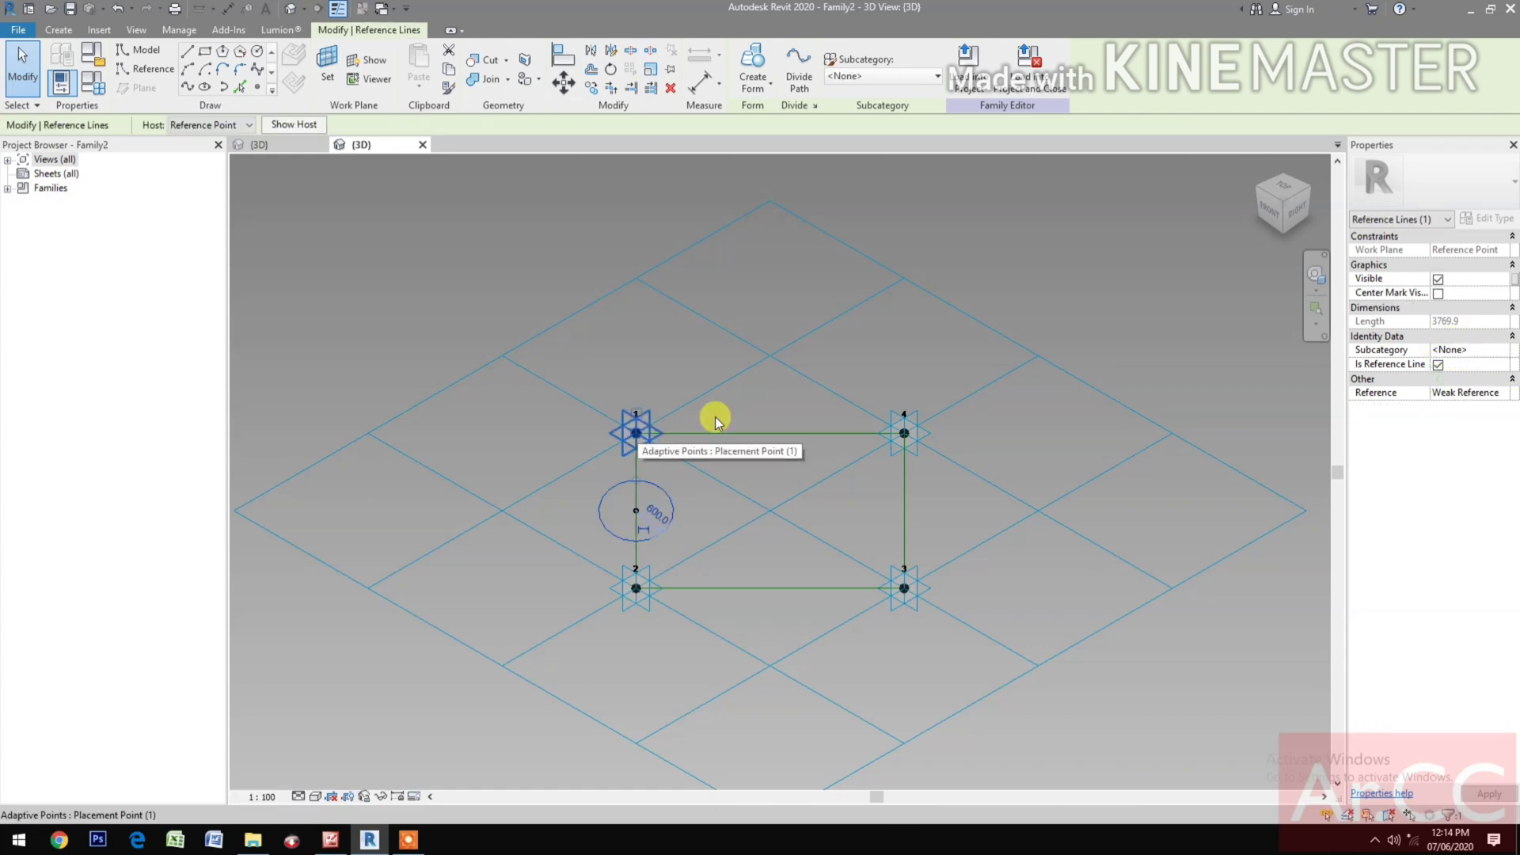
click(1438, 280)
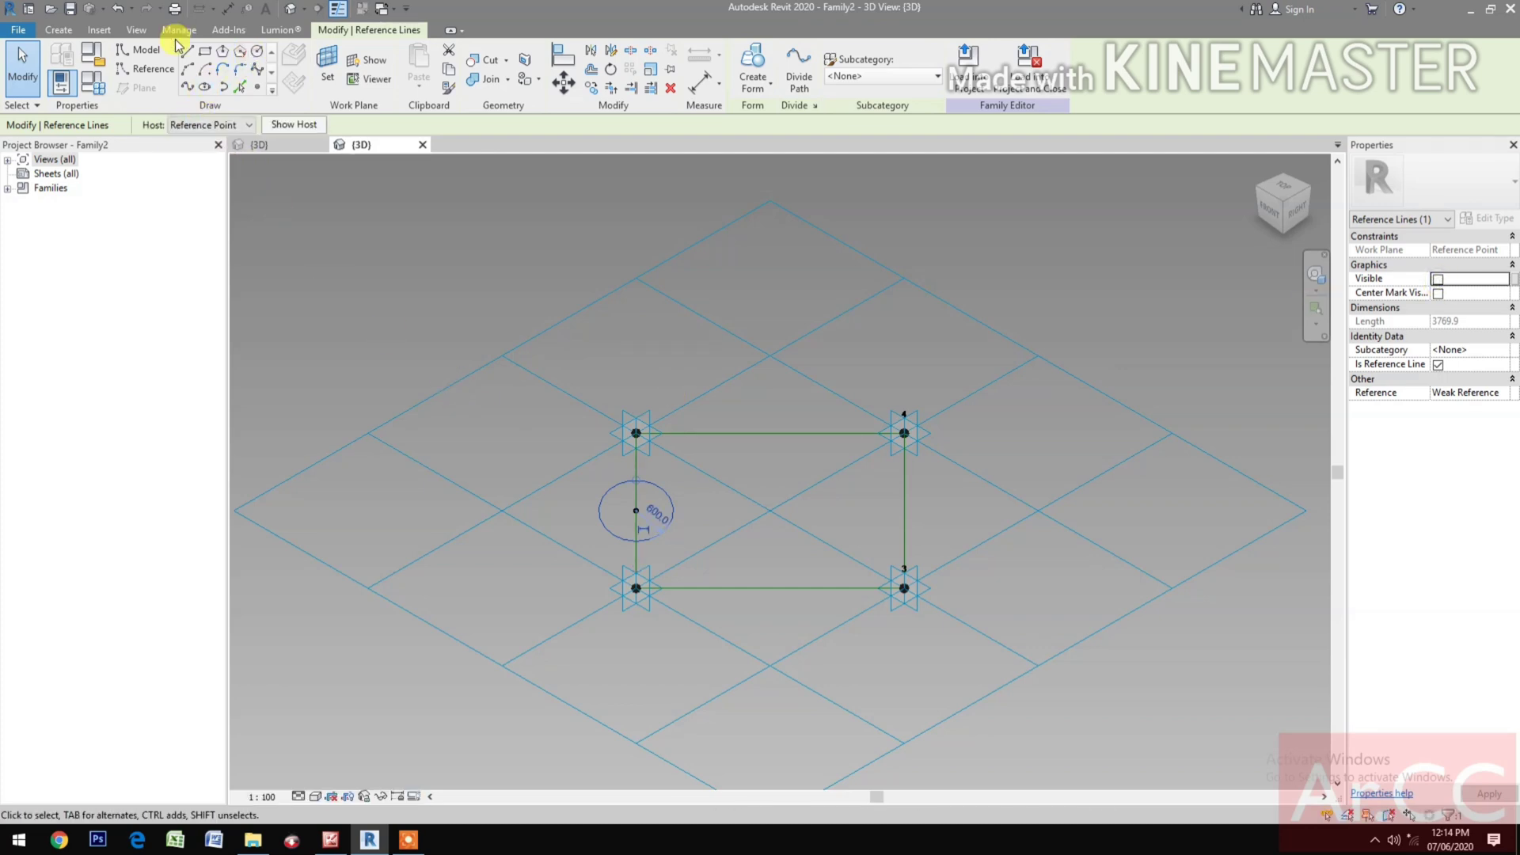
Add a diameter dimension to the reference circle.
click(57, 30)
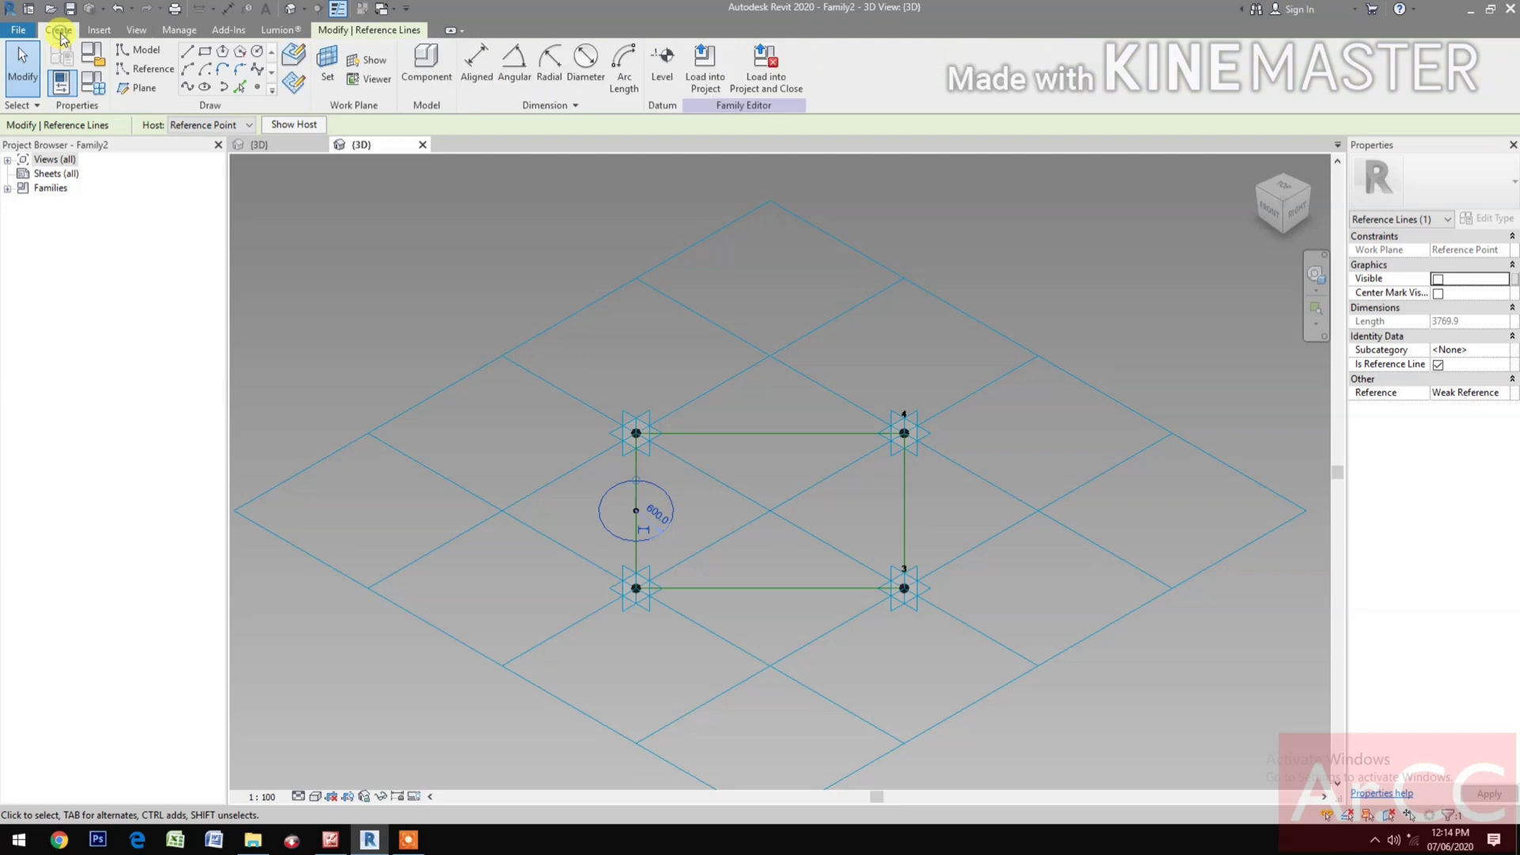
click(575, 56)
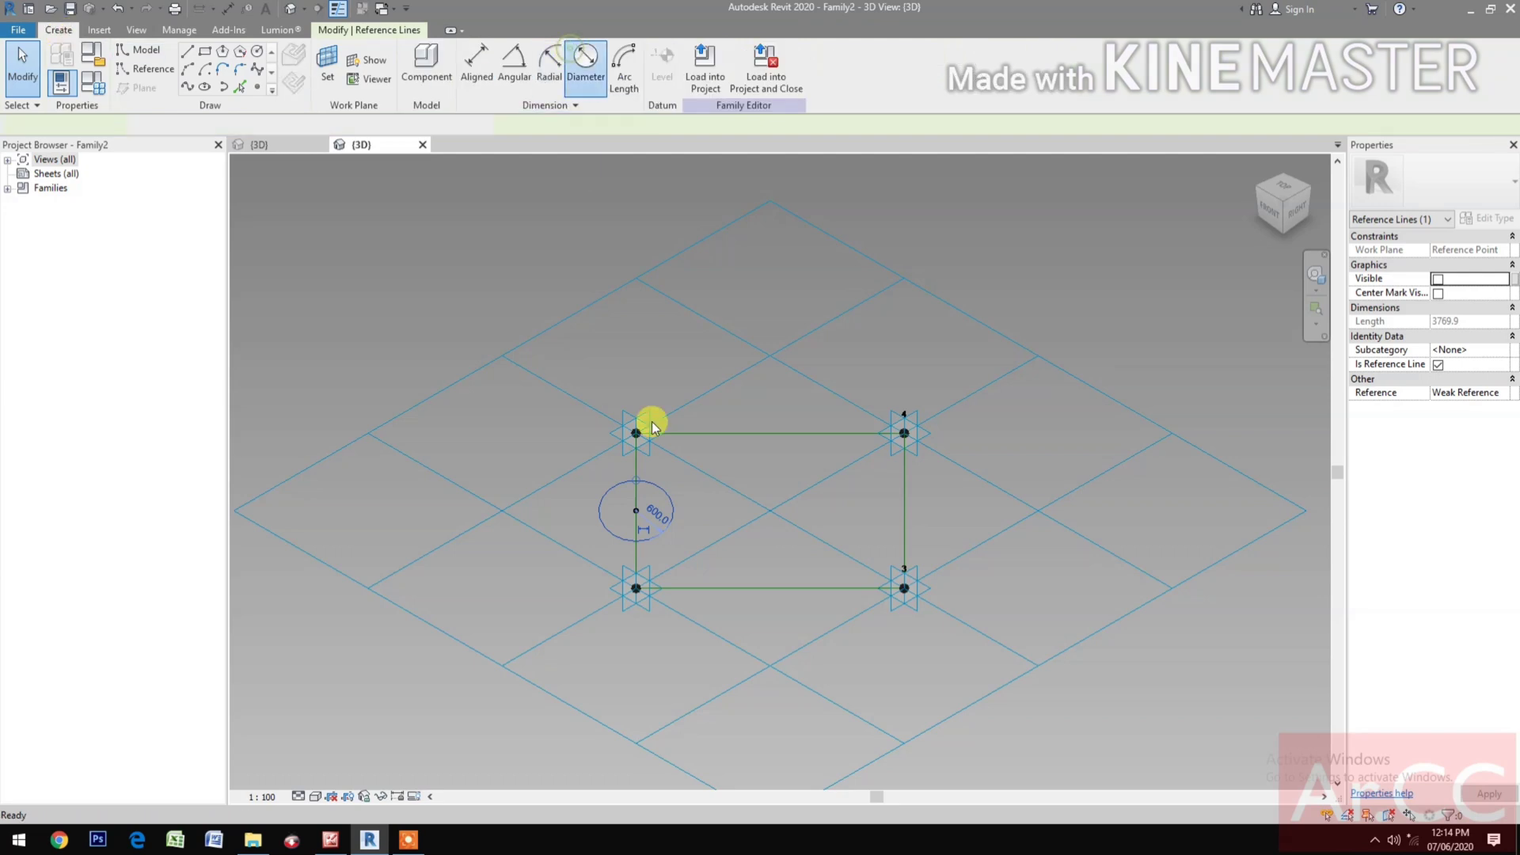
click(702, 527)
key(Escape)
key(Escape)
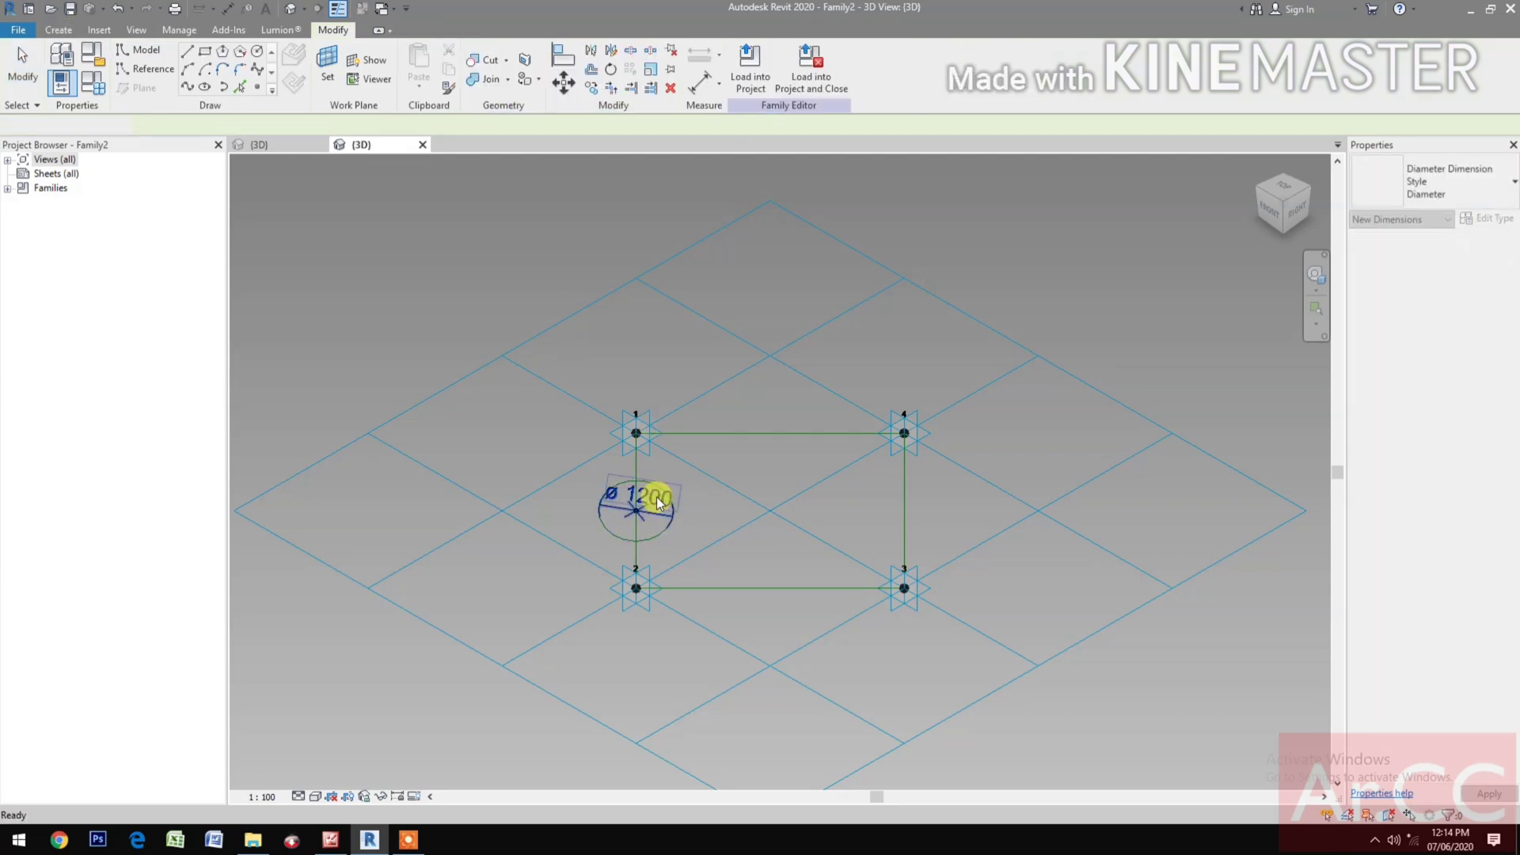
Label the circle's diameter dimension with a new family type parameter named Diameter.
click(658, 503)
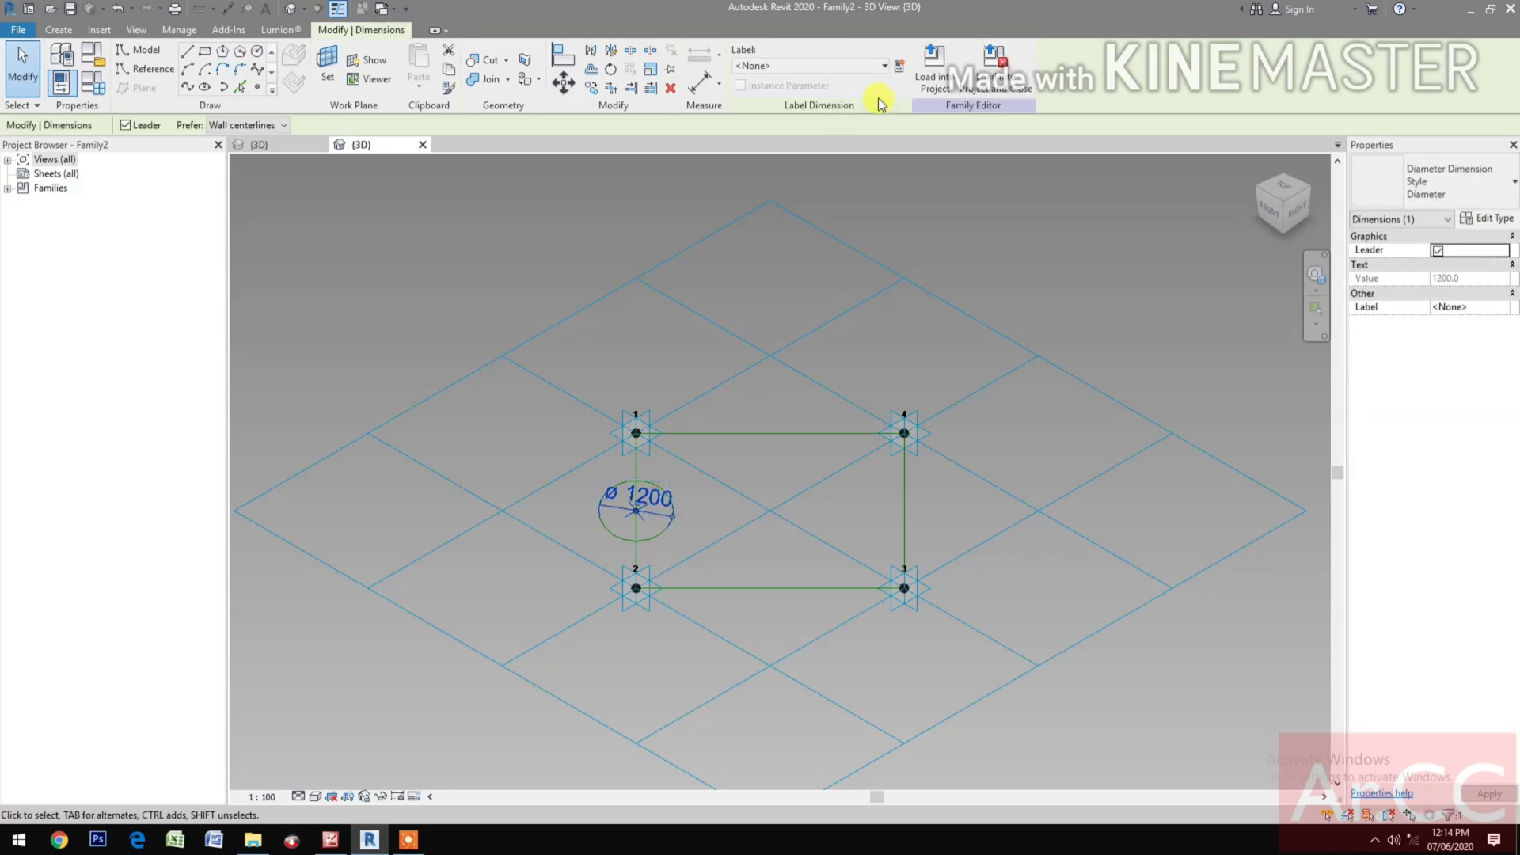
click(900, 69)
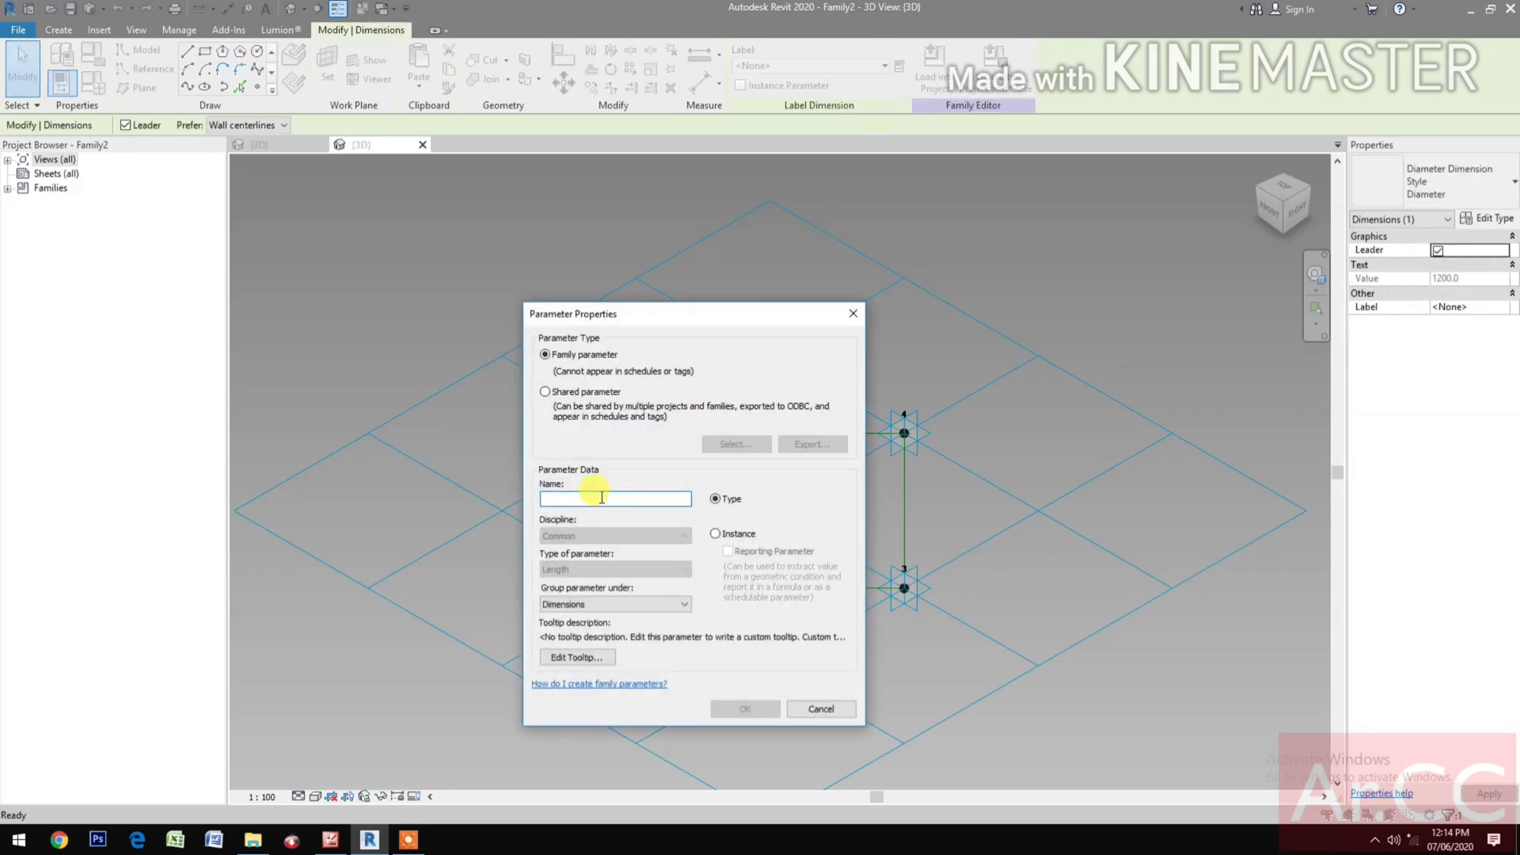
text(Diameter)
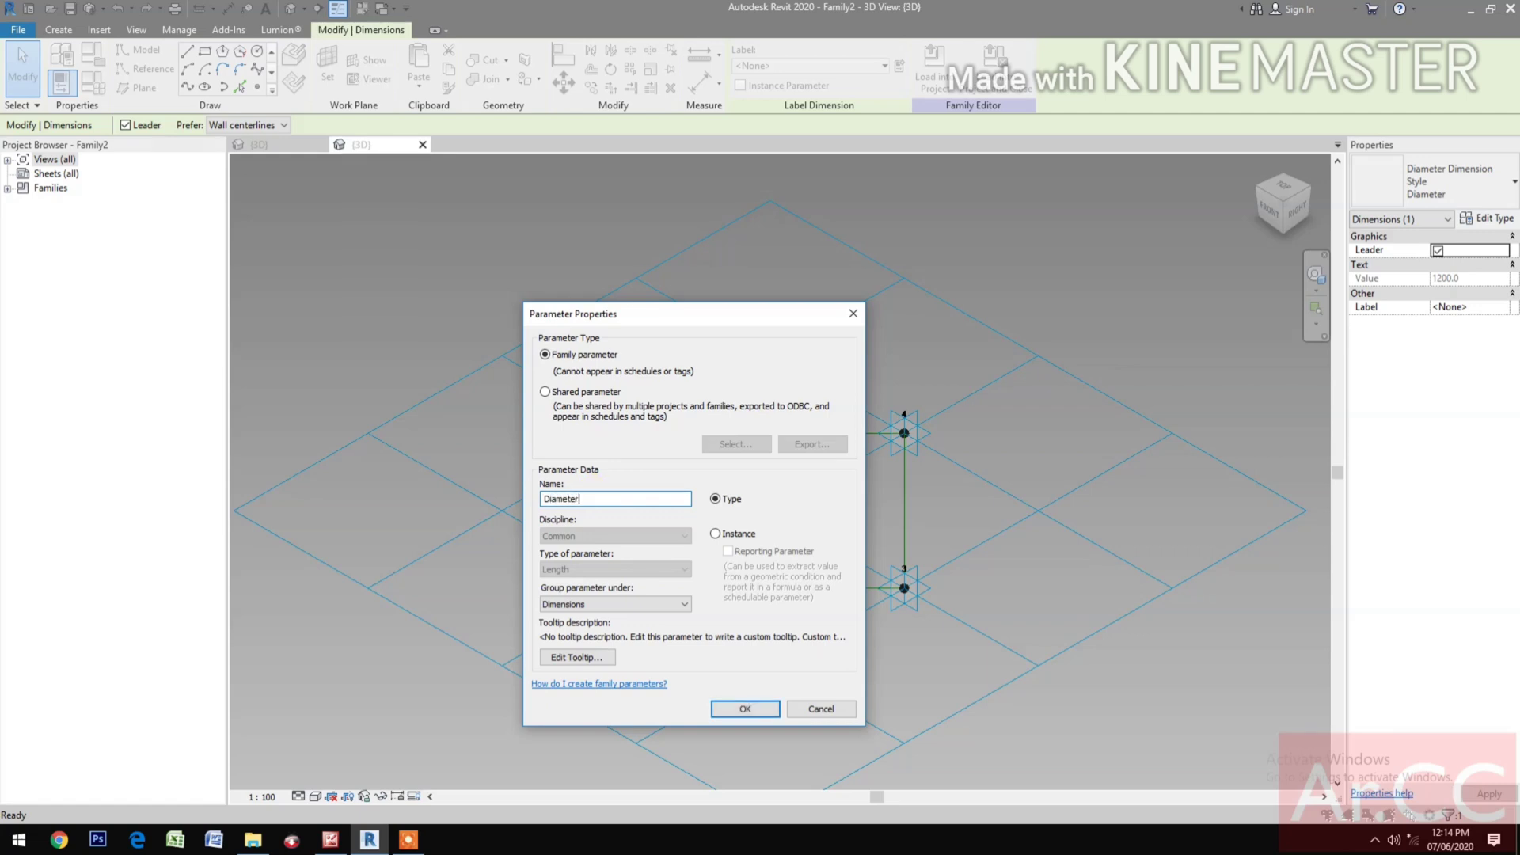
click(728, 710)
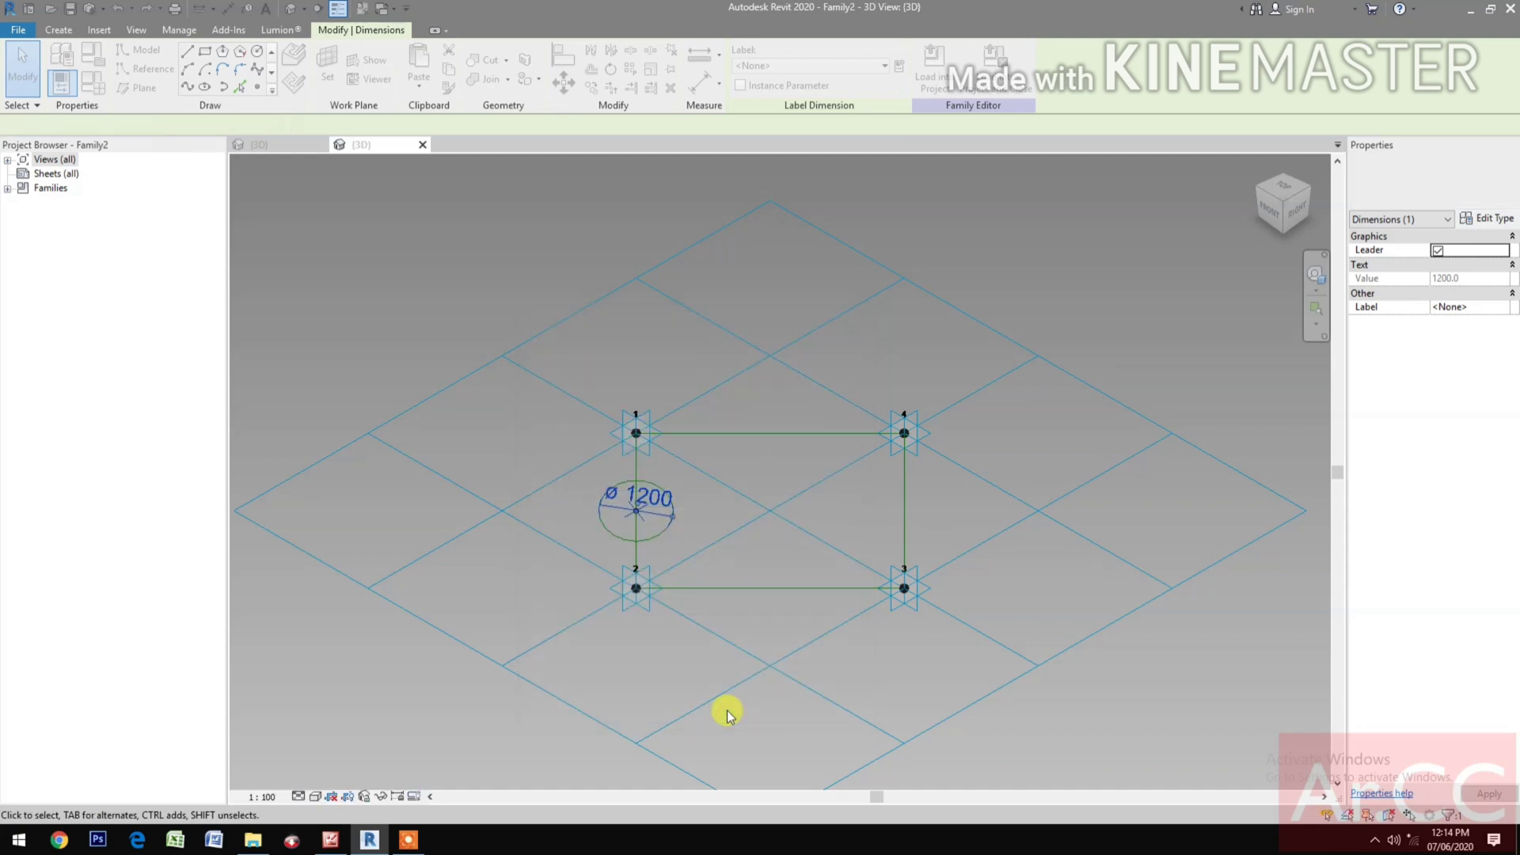
Set the Diameter parameter to 200 in the family types.
click(82, 93)
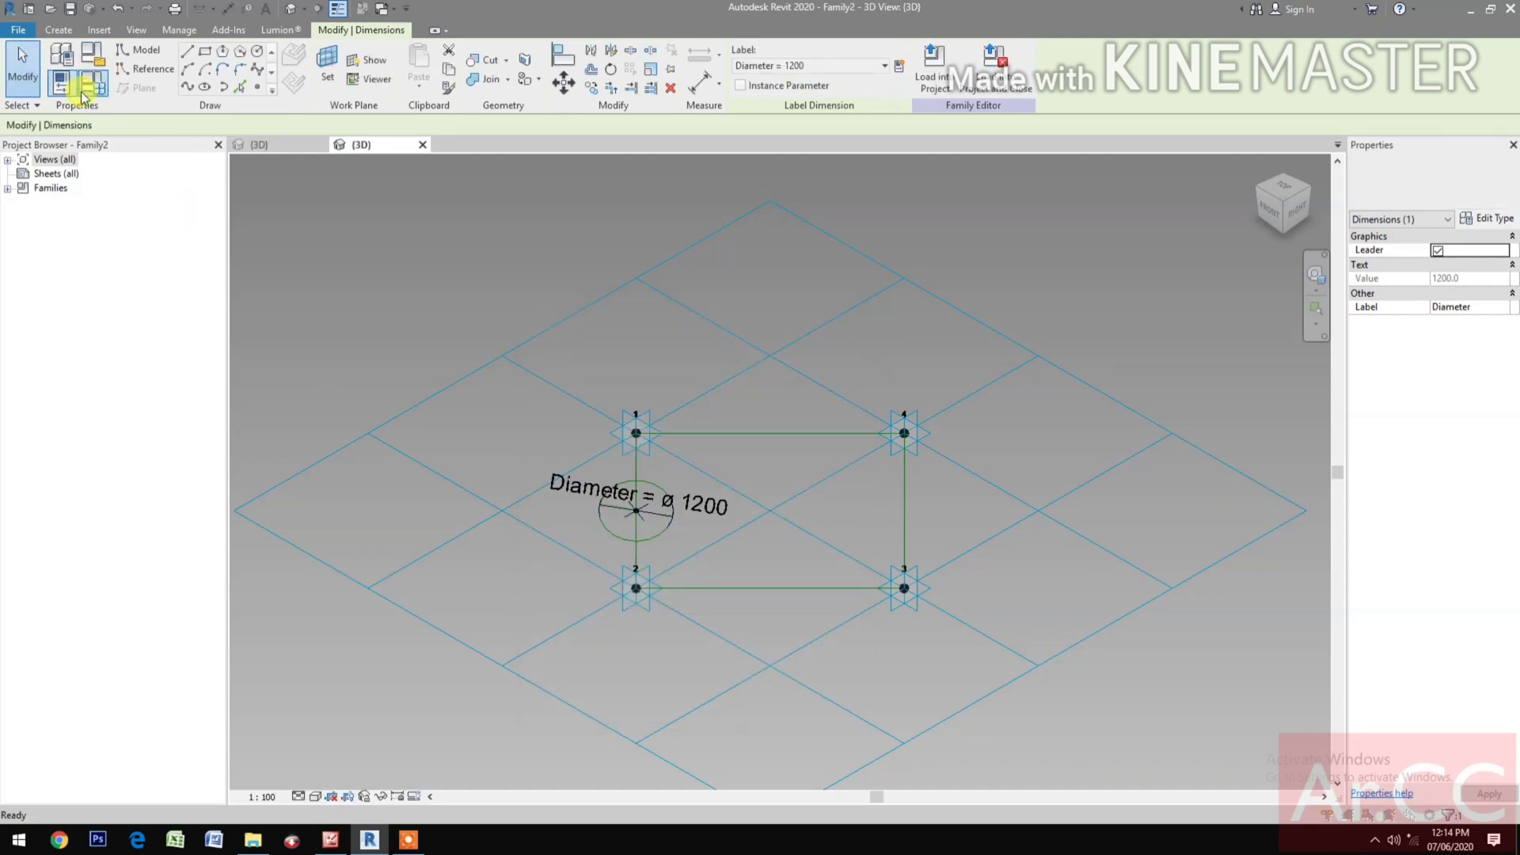
click(320, 350)
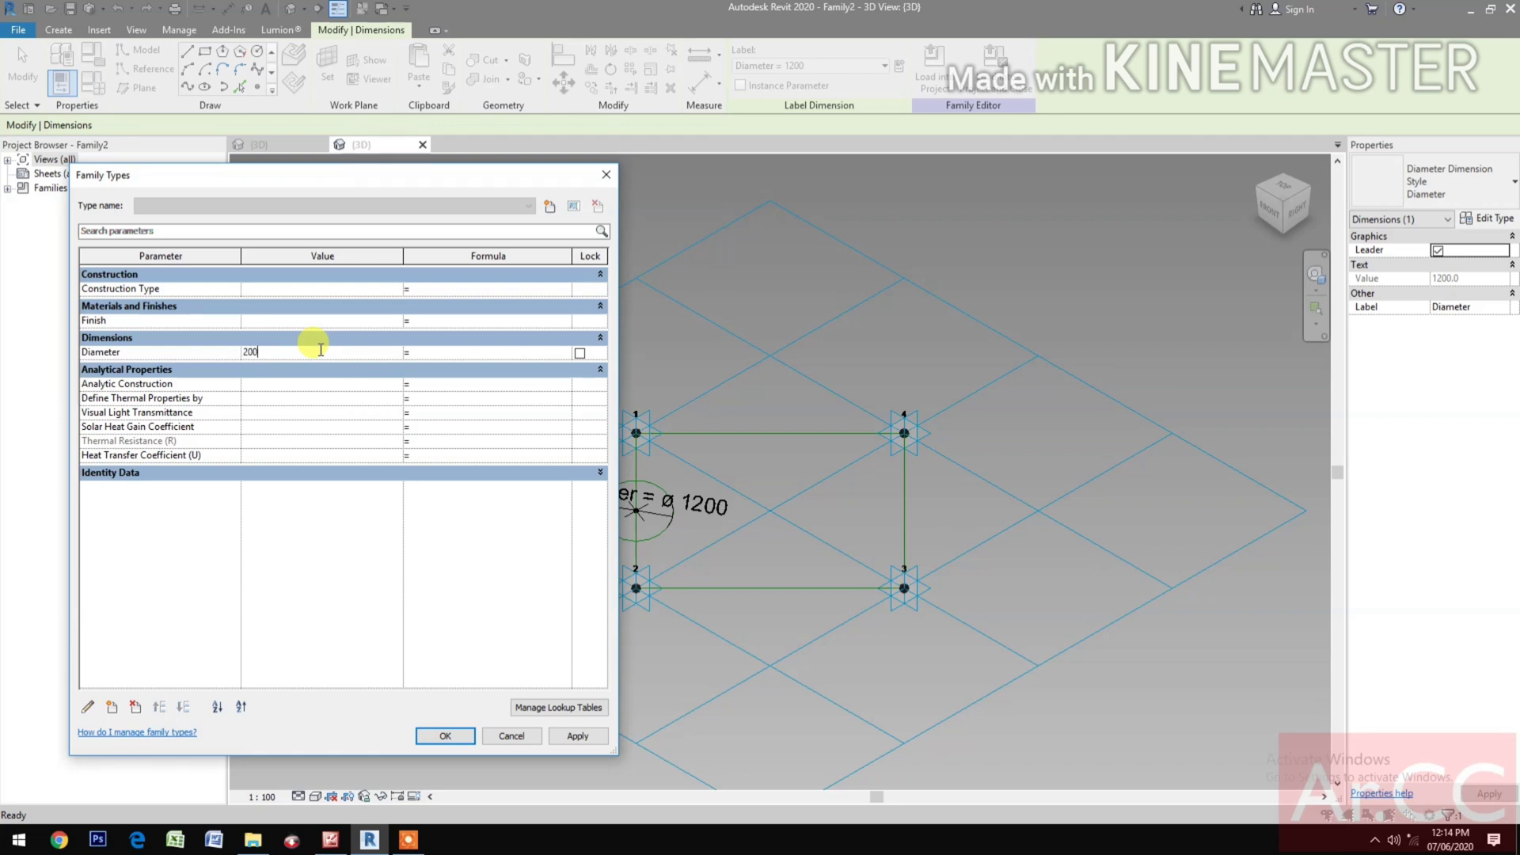
click(445, 736)
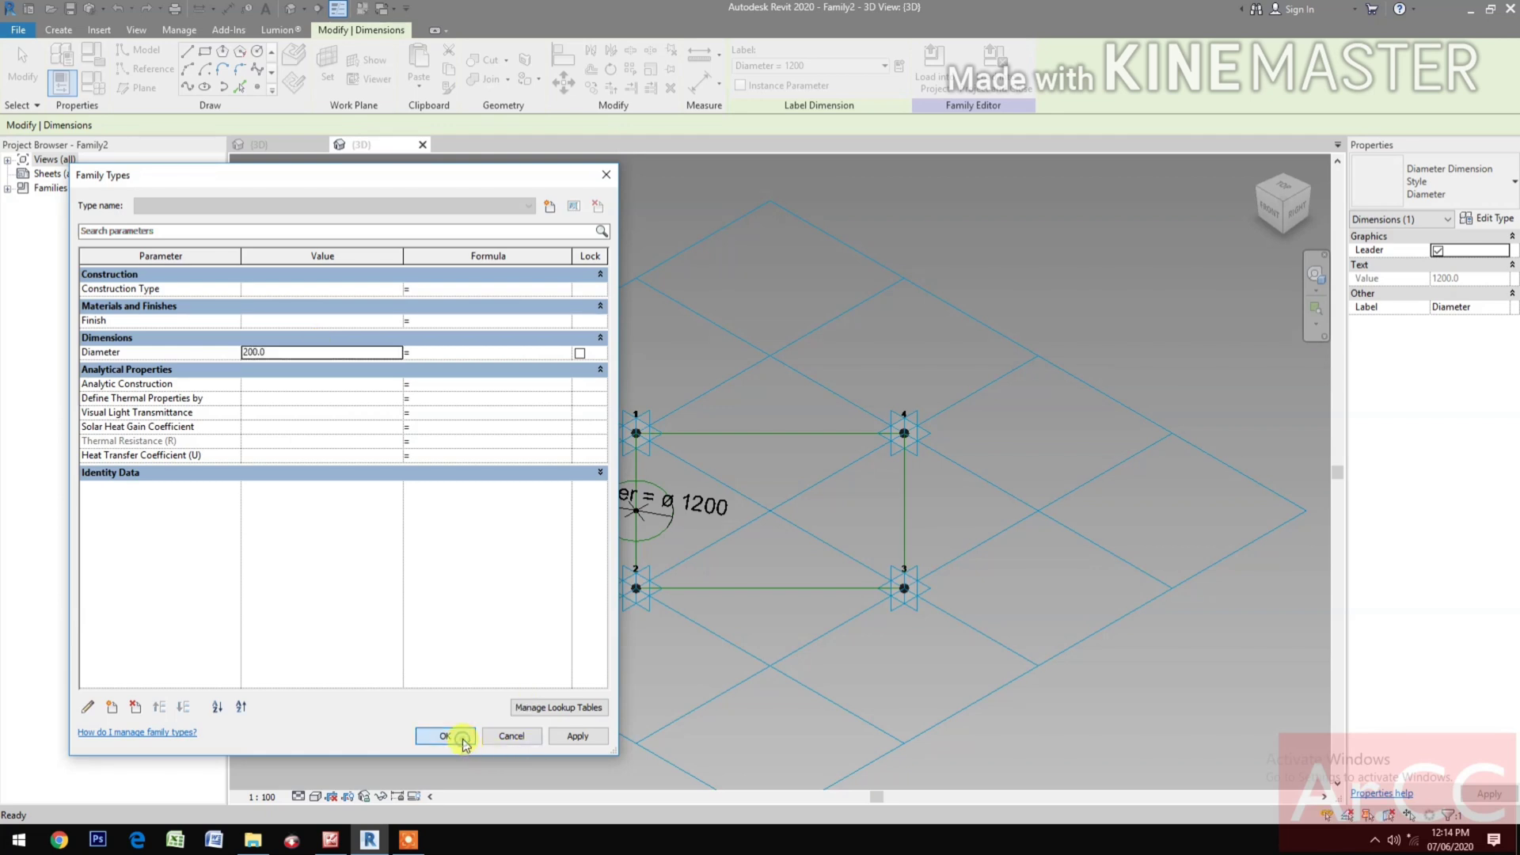
click(482, 713)
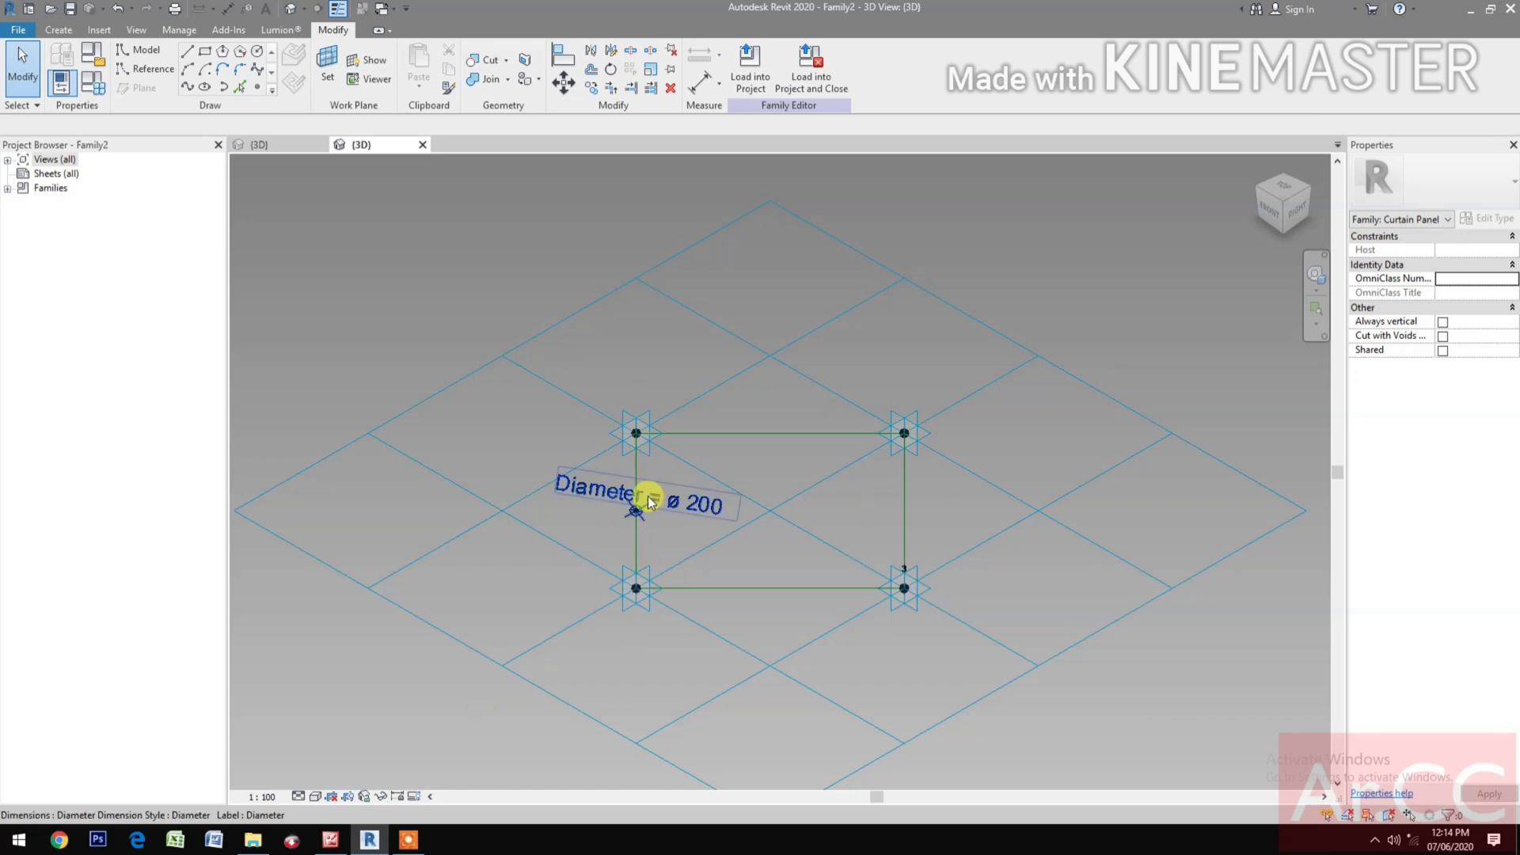
Create a solid tubular frame form from the reference circle and the whole chain of four rhomboid reference lines.
scroll(637, 515, up, 3)
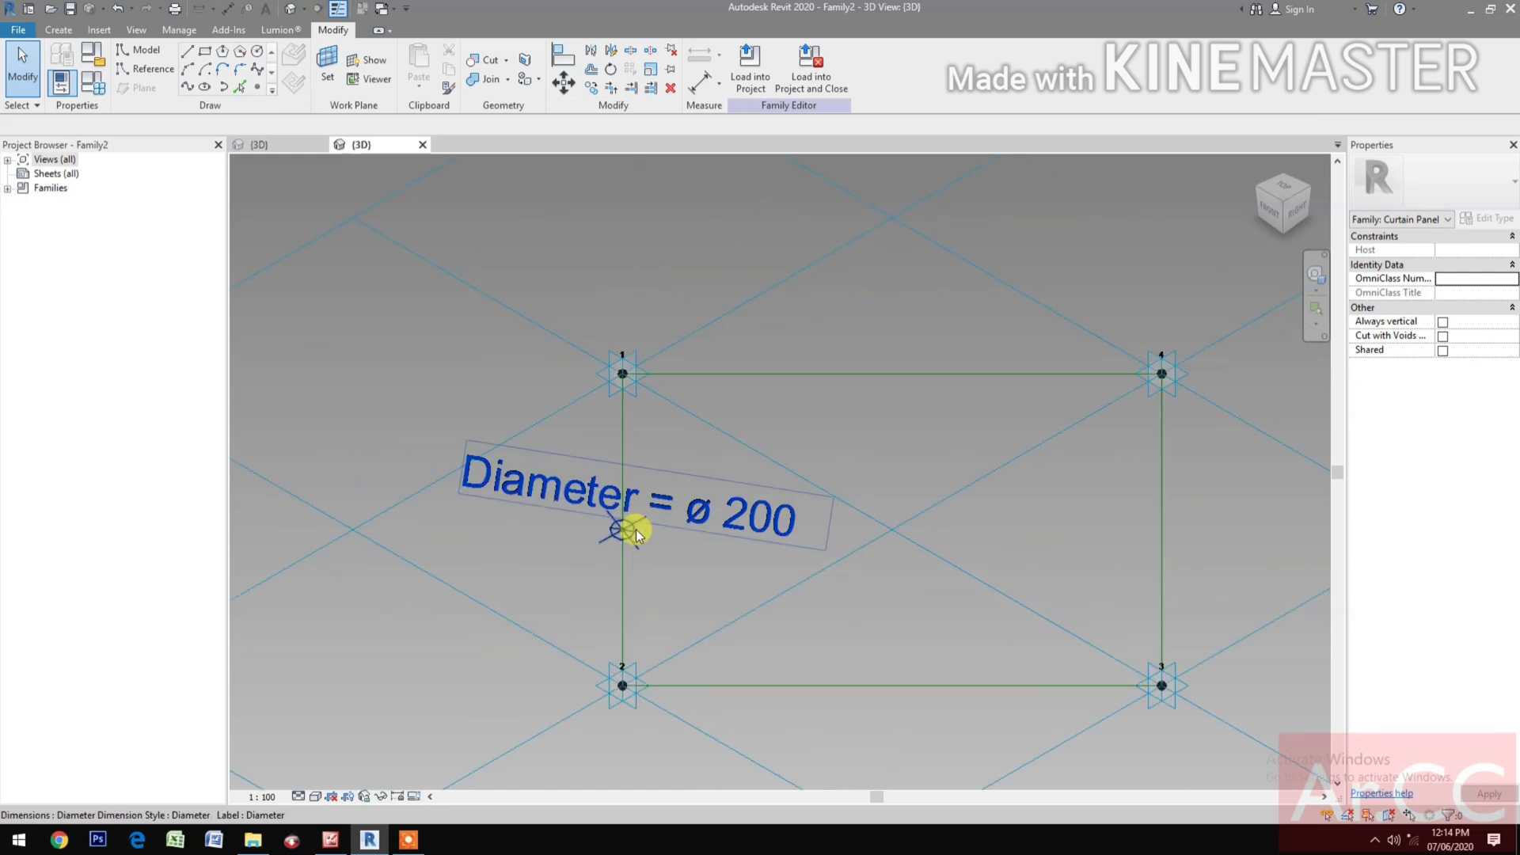
click(637, 529)
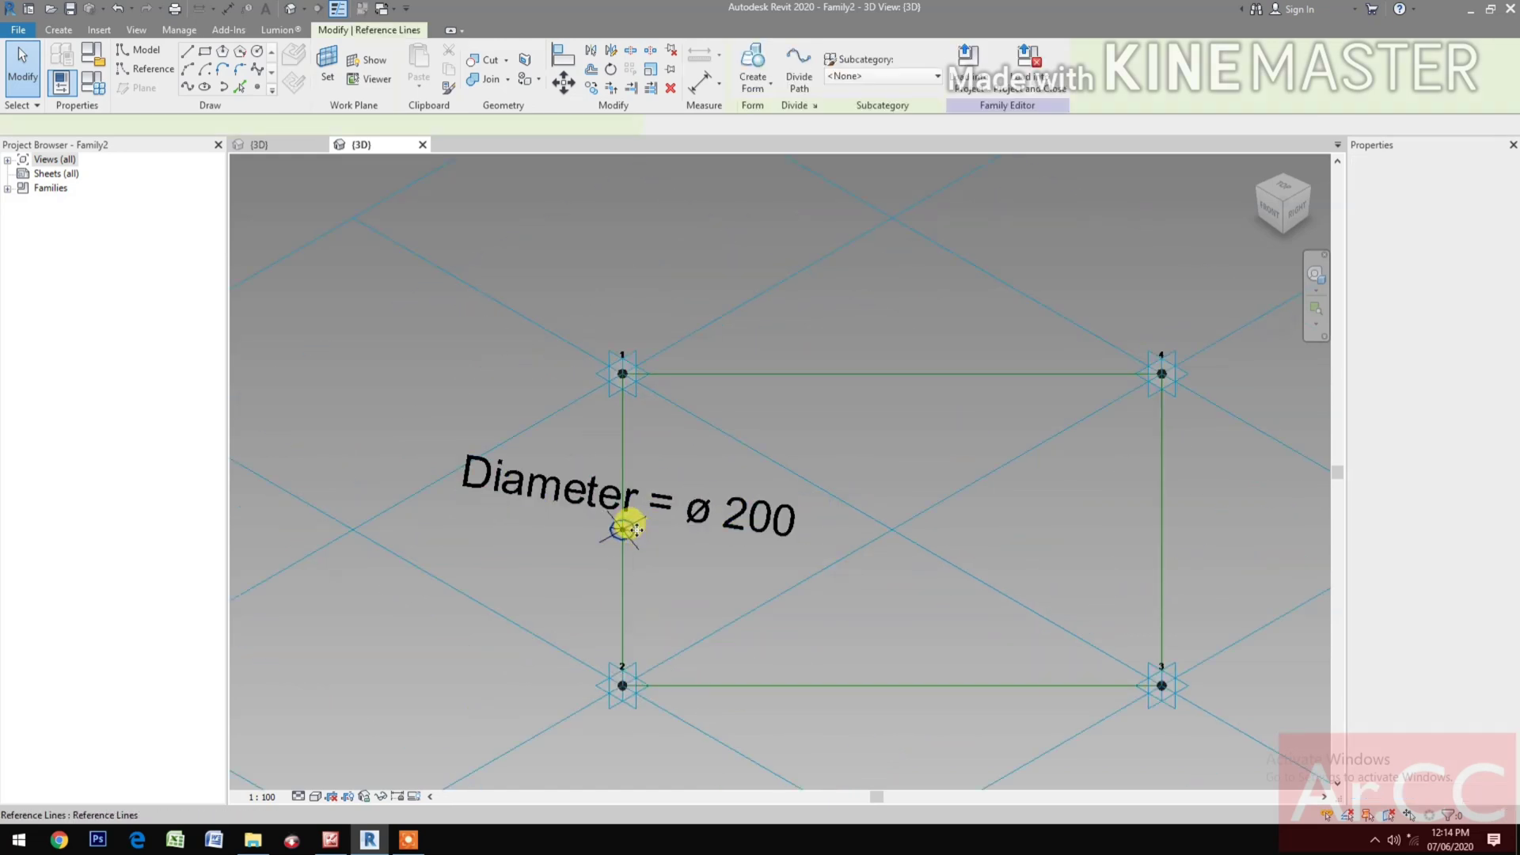
key(Tab)
click(895, 683)
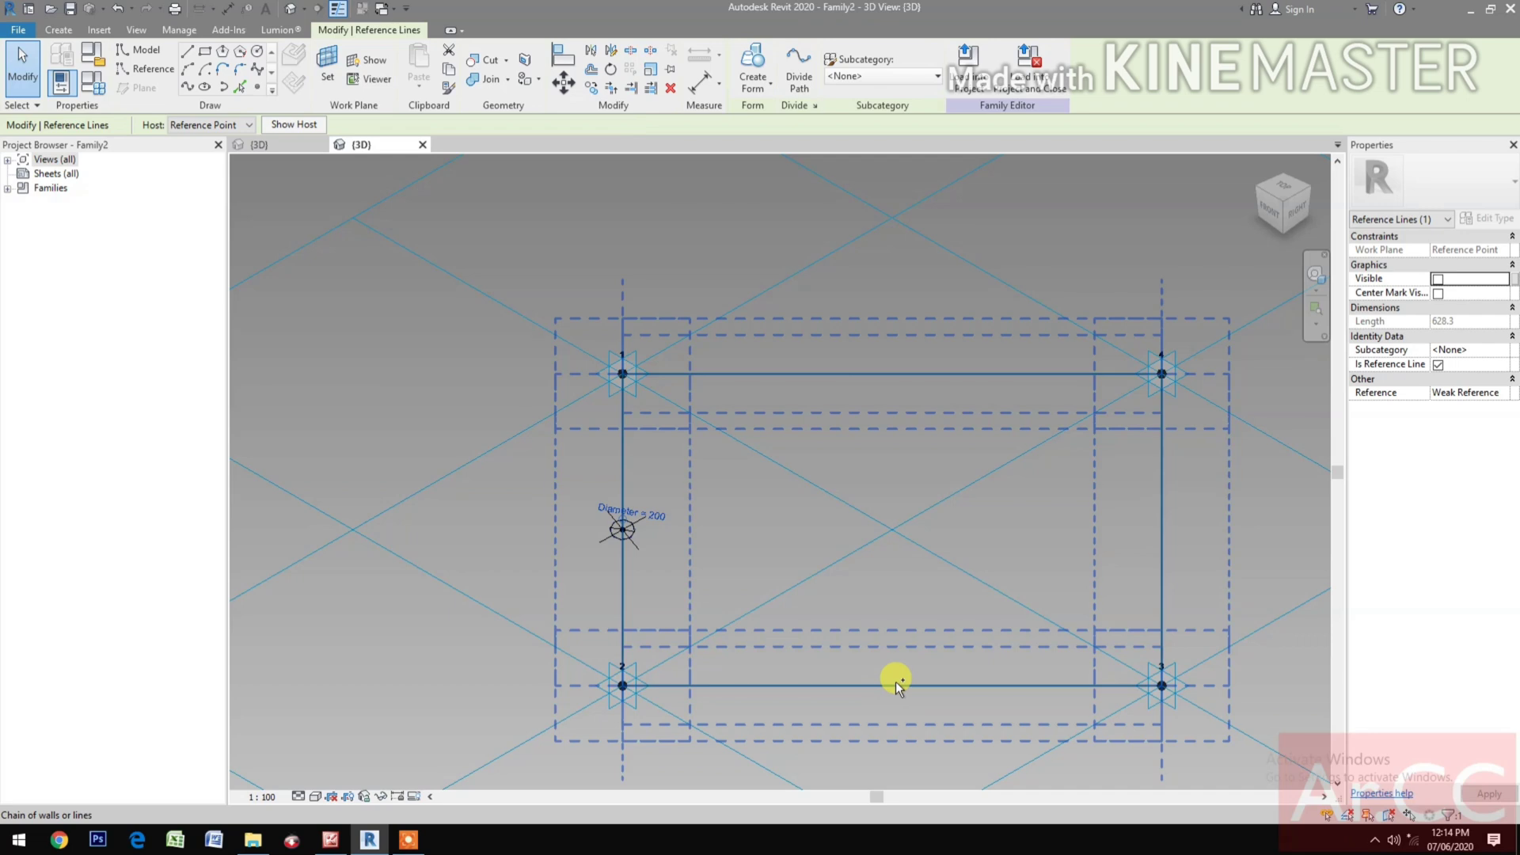
click(887, 418)
scroll(886, 419, down, 2)
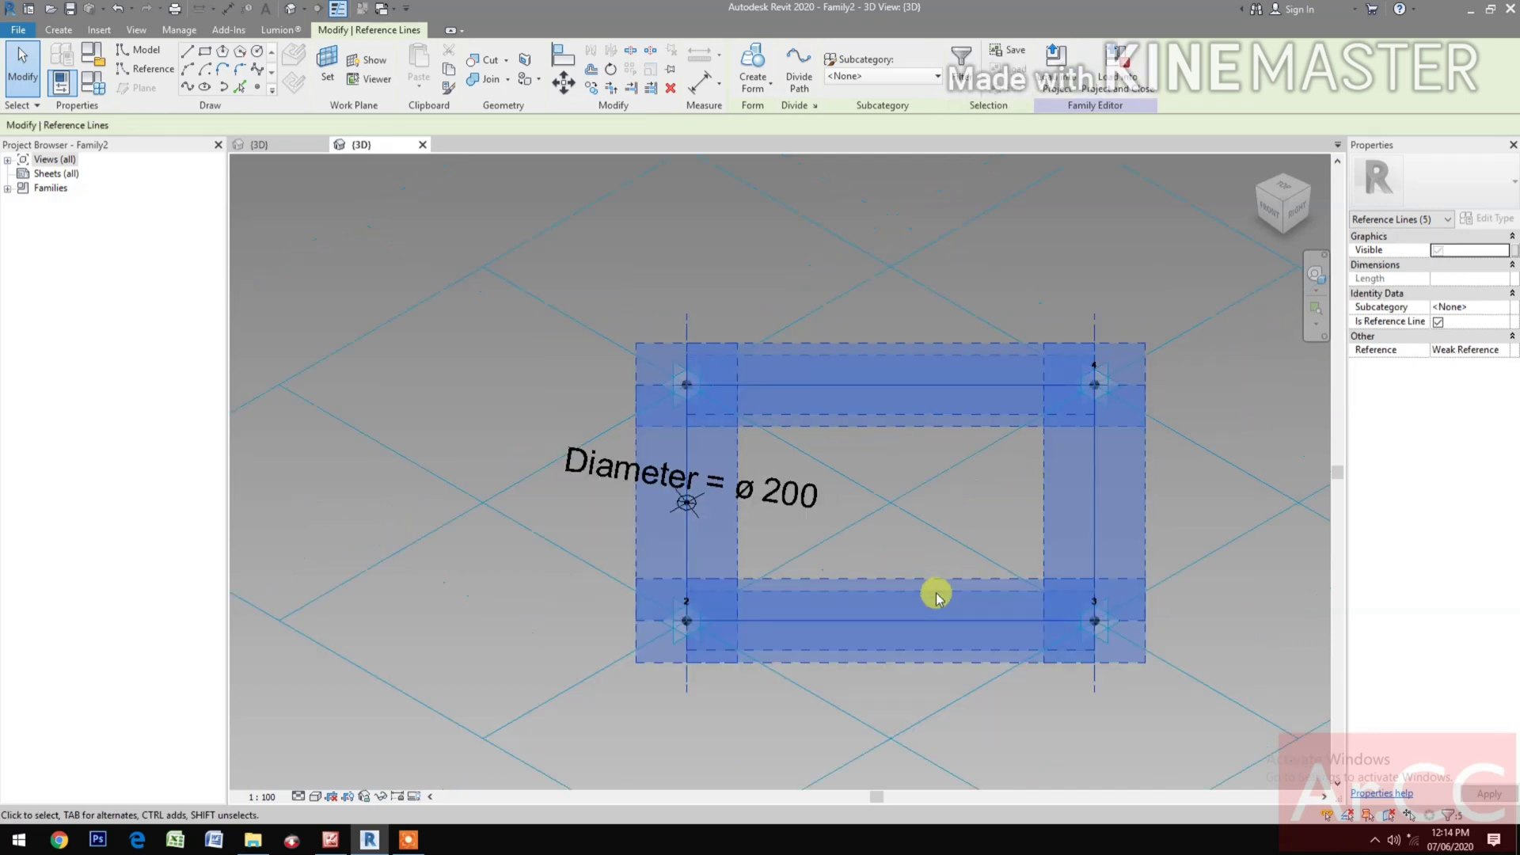
click(759, 63)
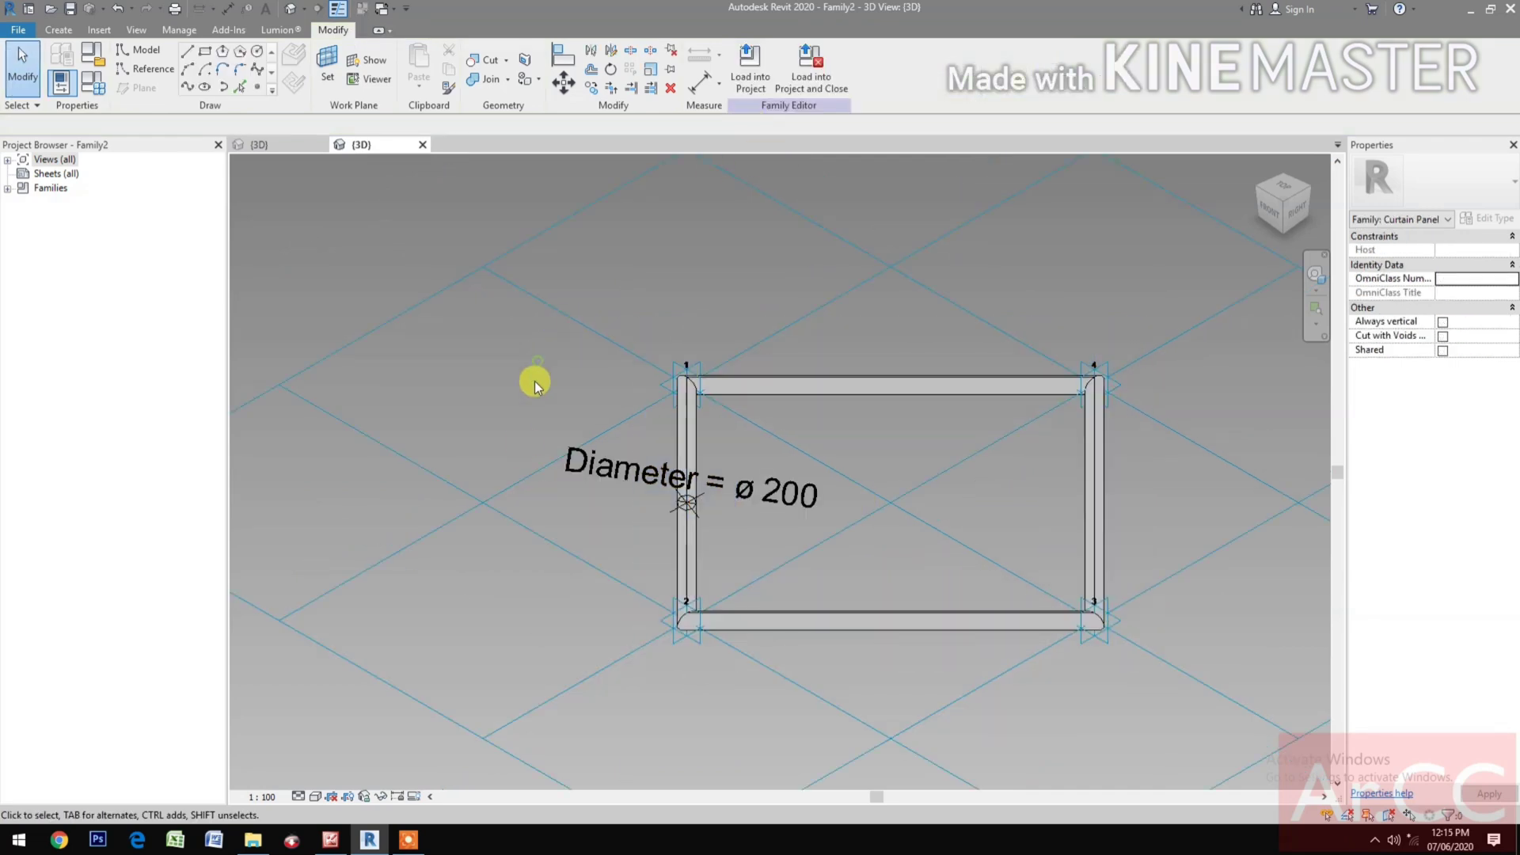
Associate the tubular frame's Visible property with a new family type parameter named On/Off.
scroll(521, 445, down, 1)
middle_drag(521, 445, 583, 502)
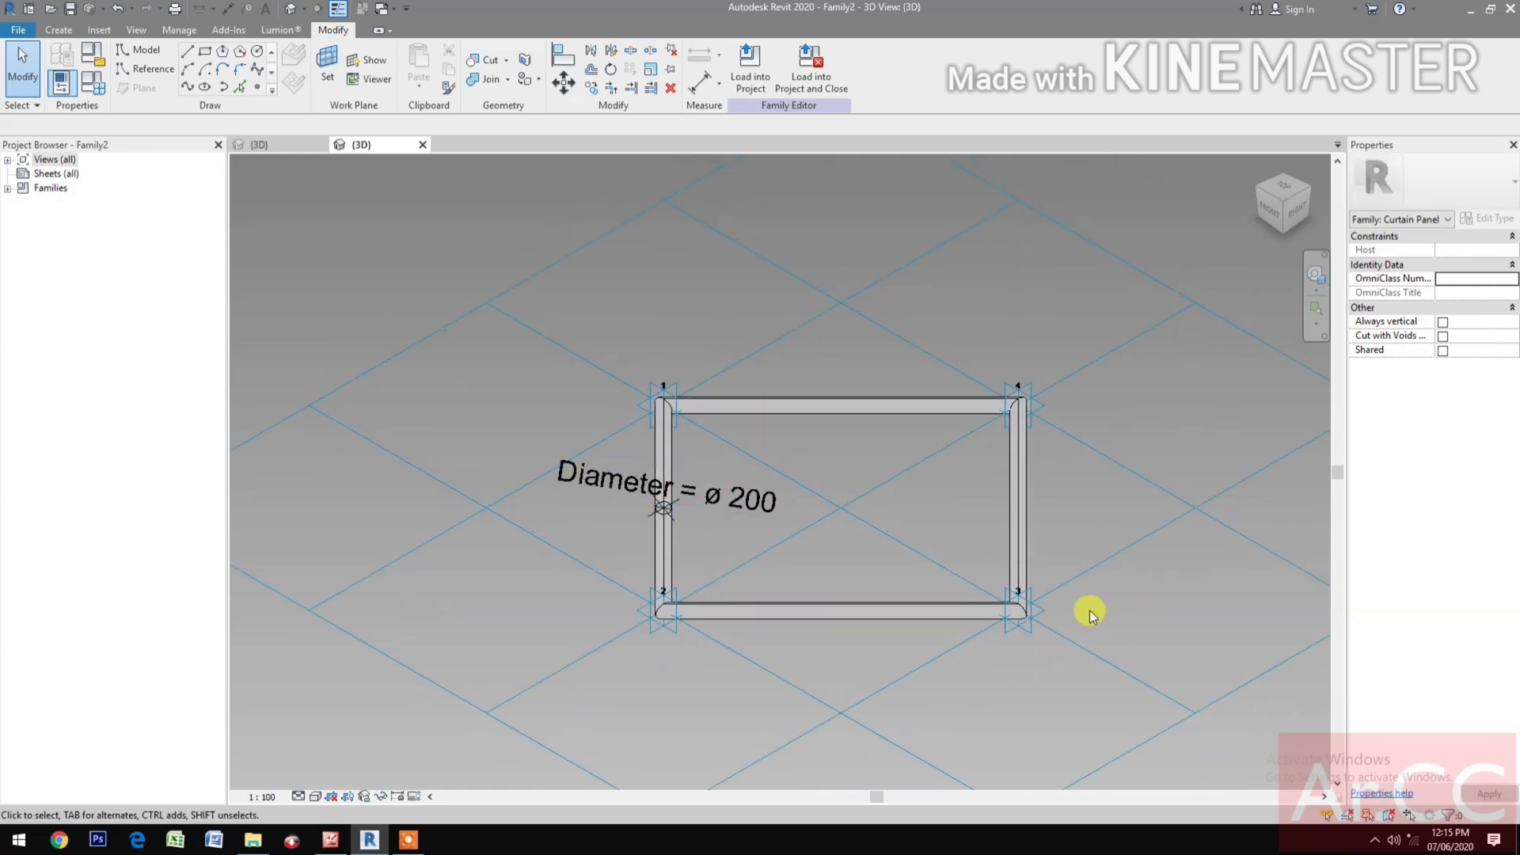
click(929, 603)
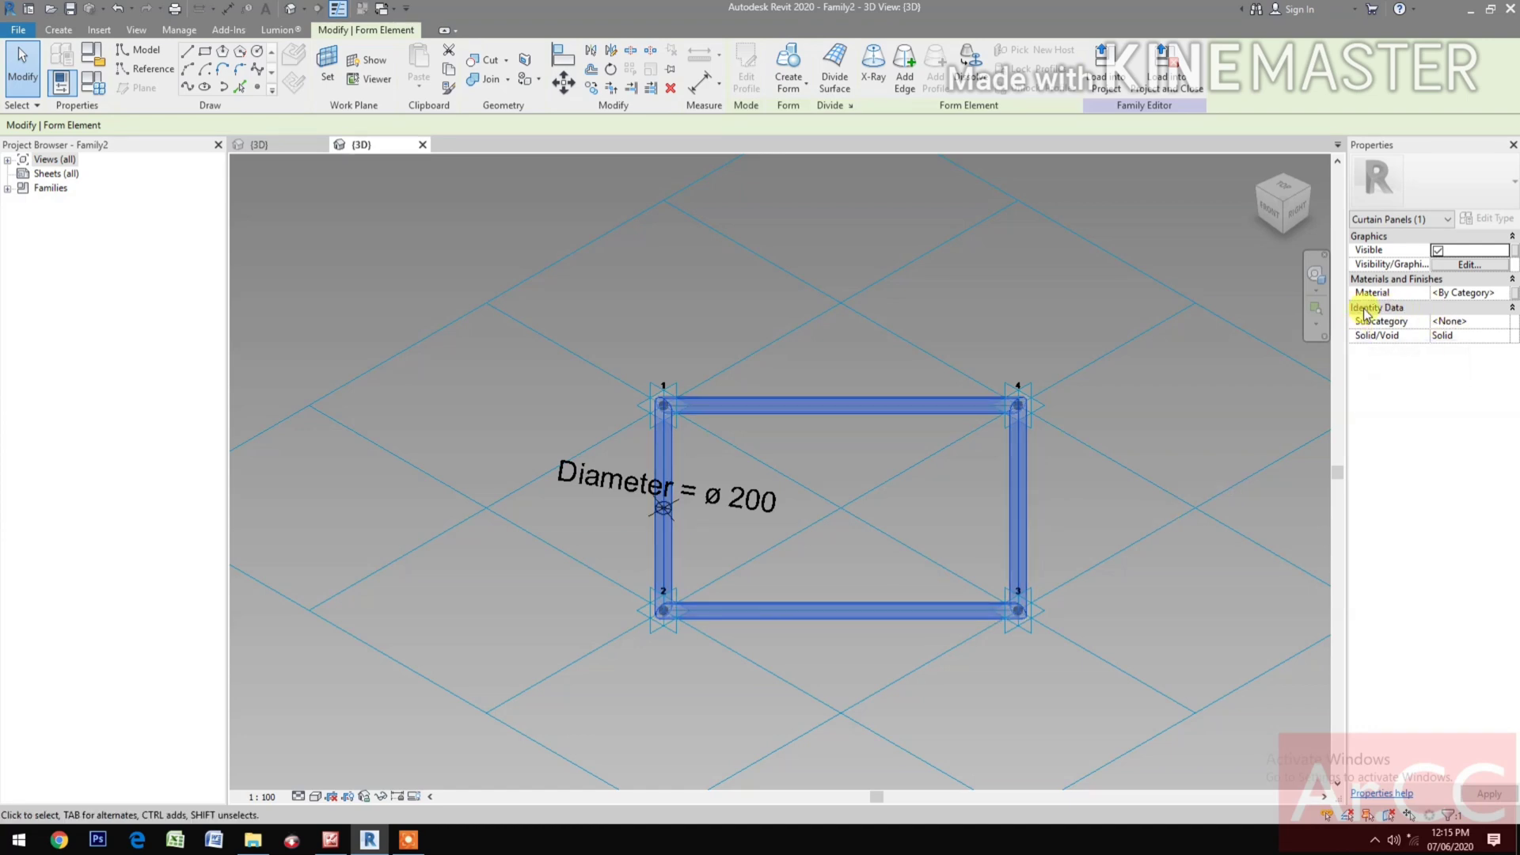
click(1514, 251)
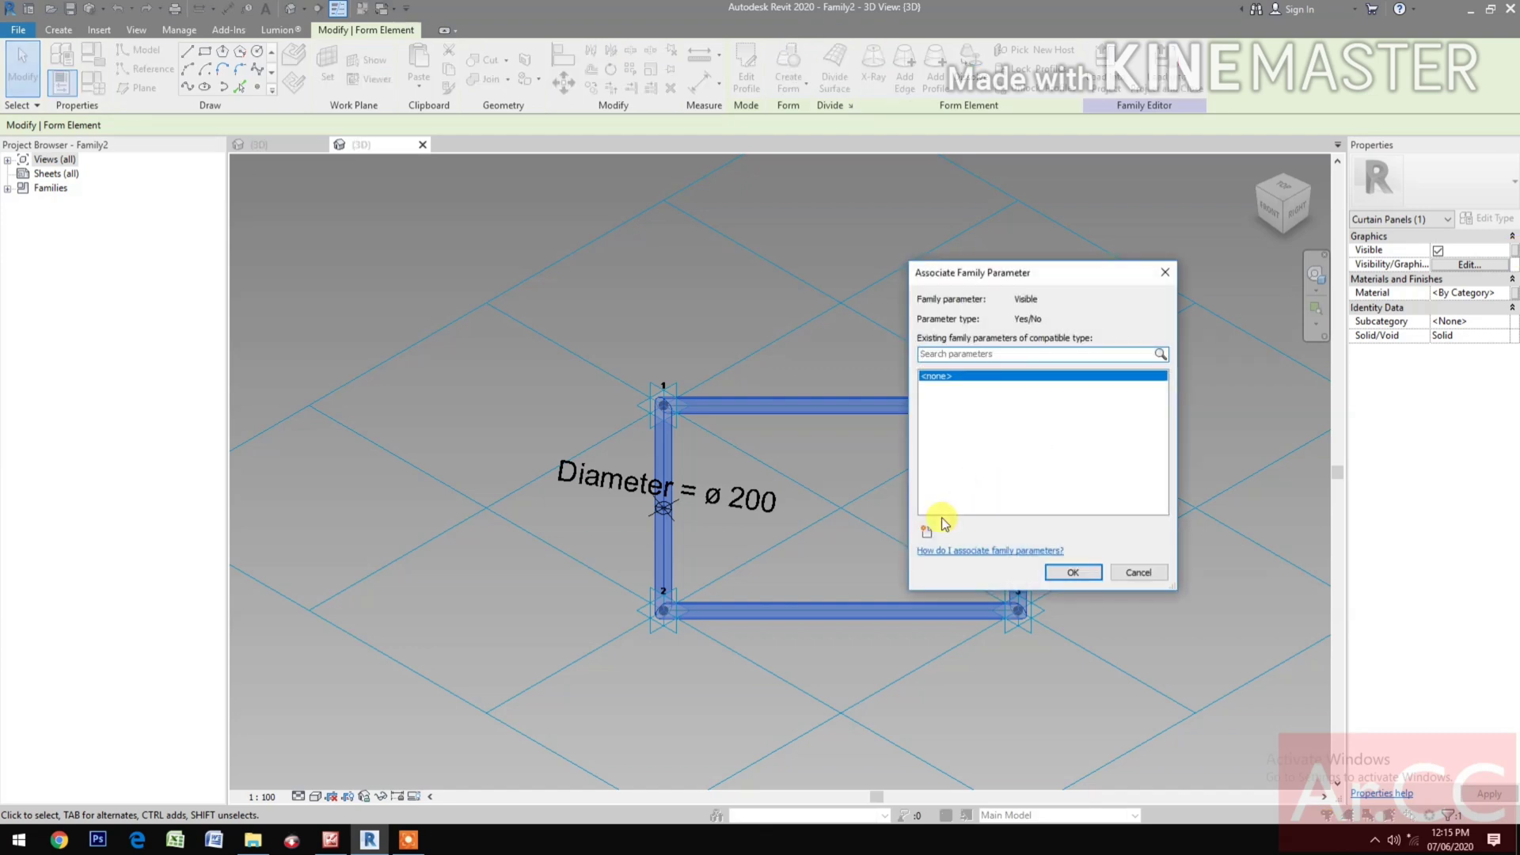
click(926, 536)
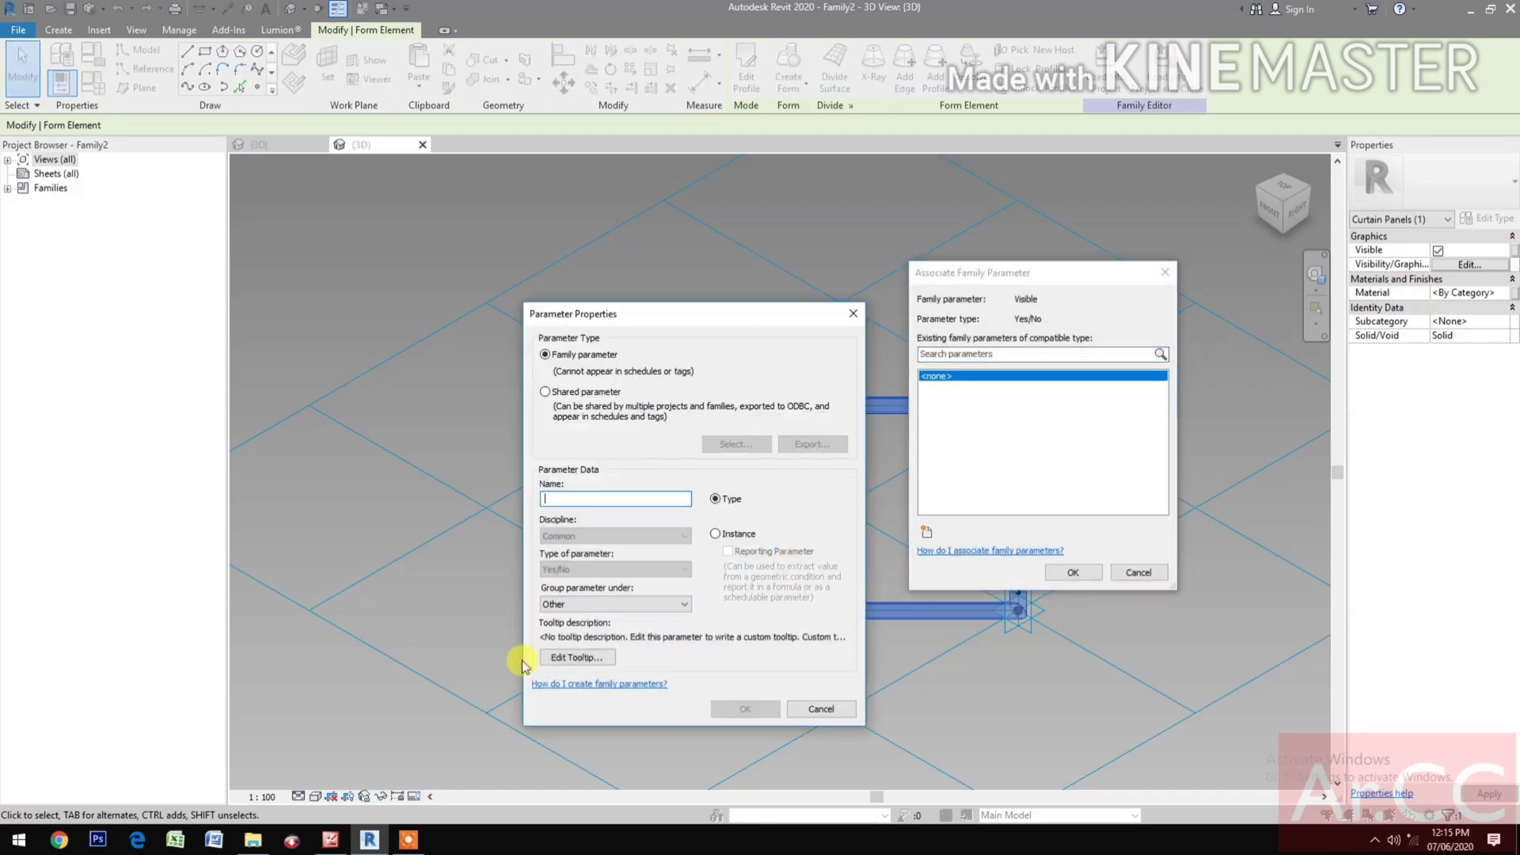
text(On/Off)
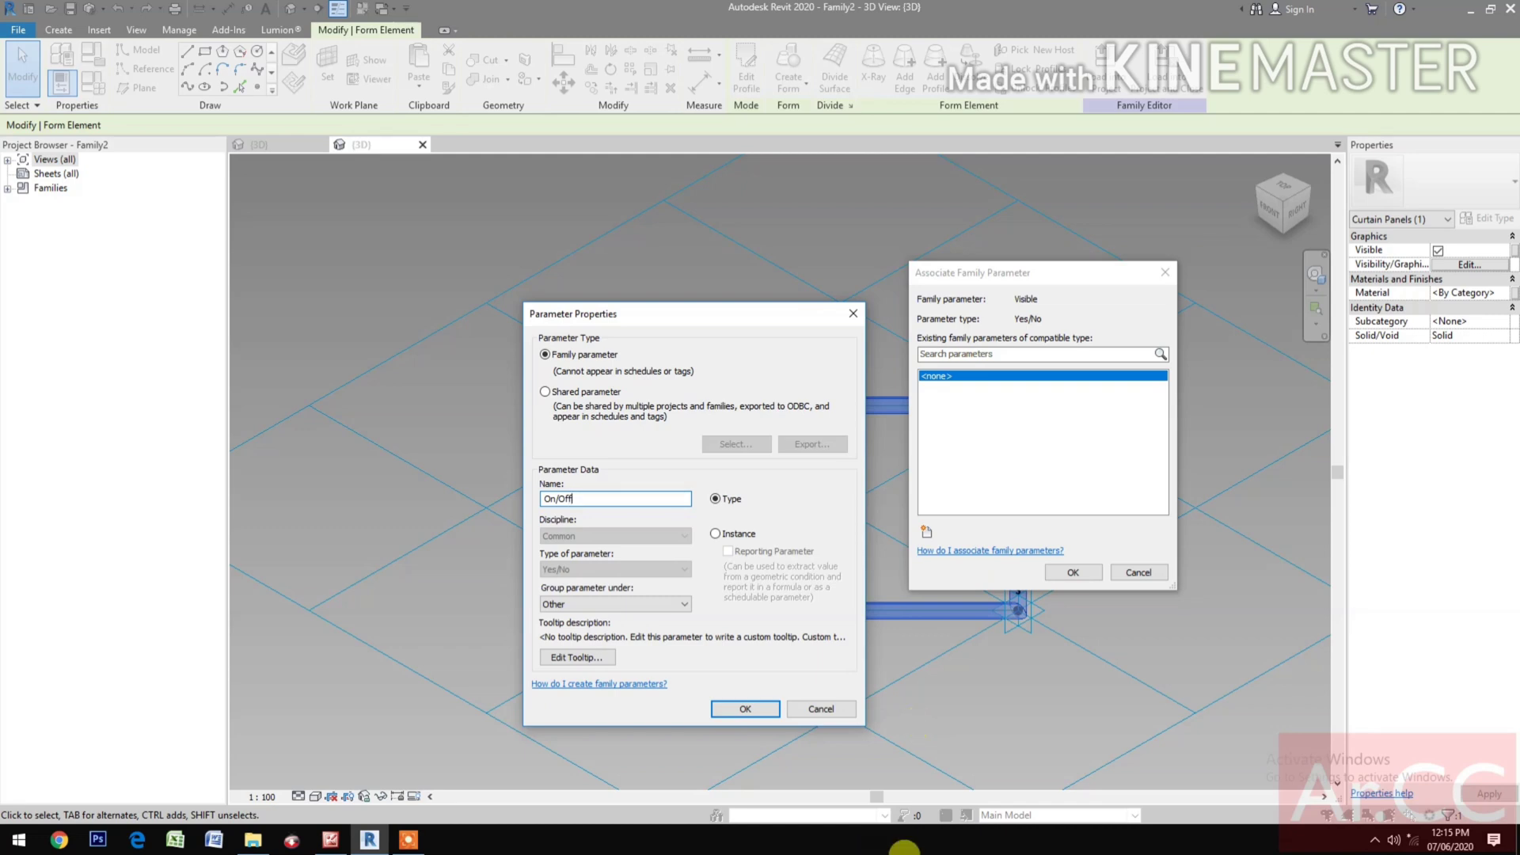
click(765, 710)
click(1073, 572)
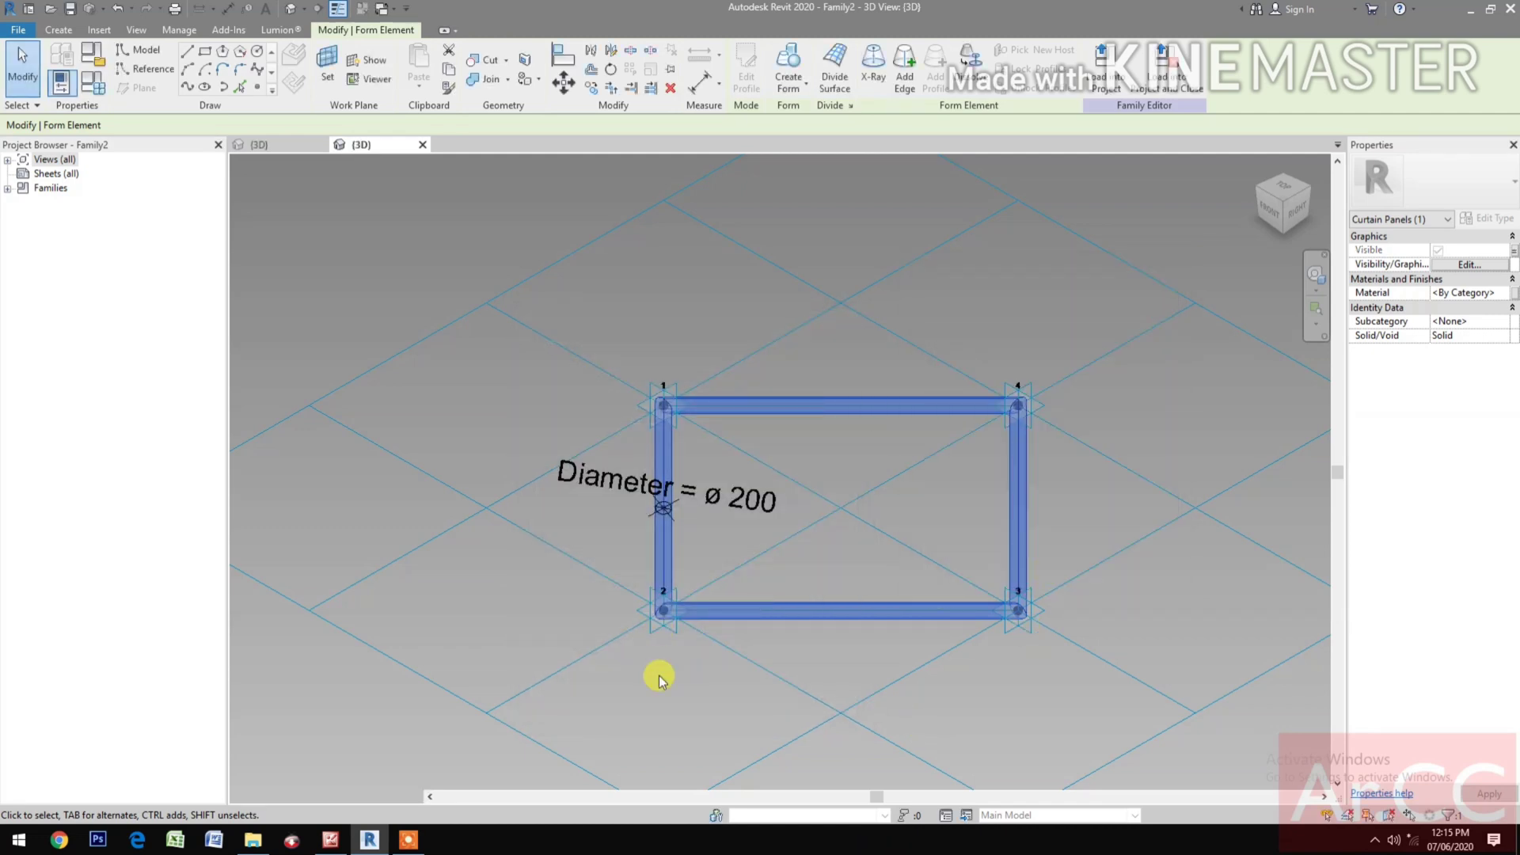
click(659, 676)
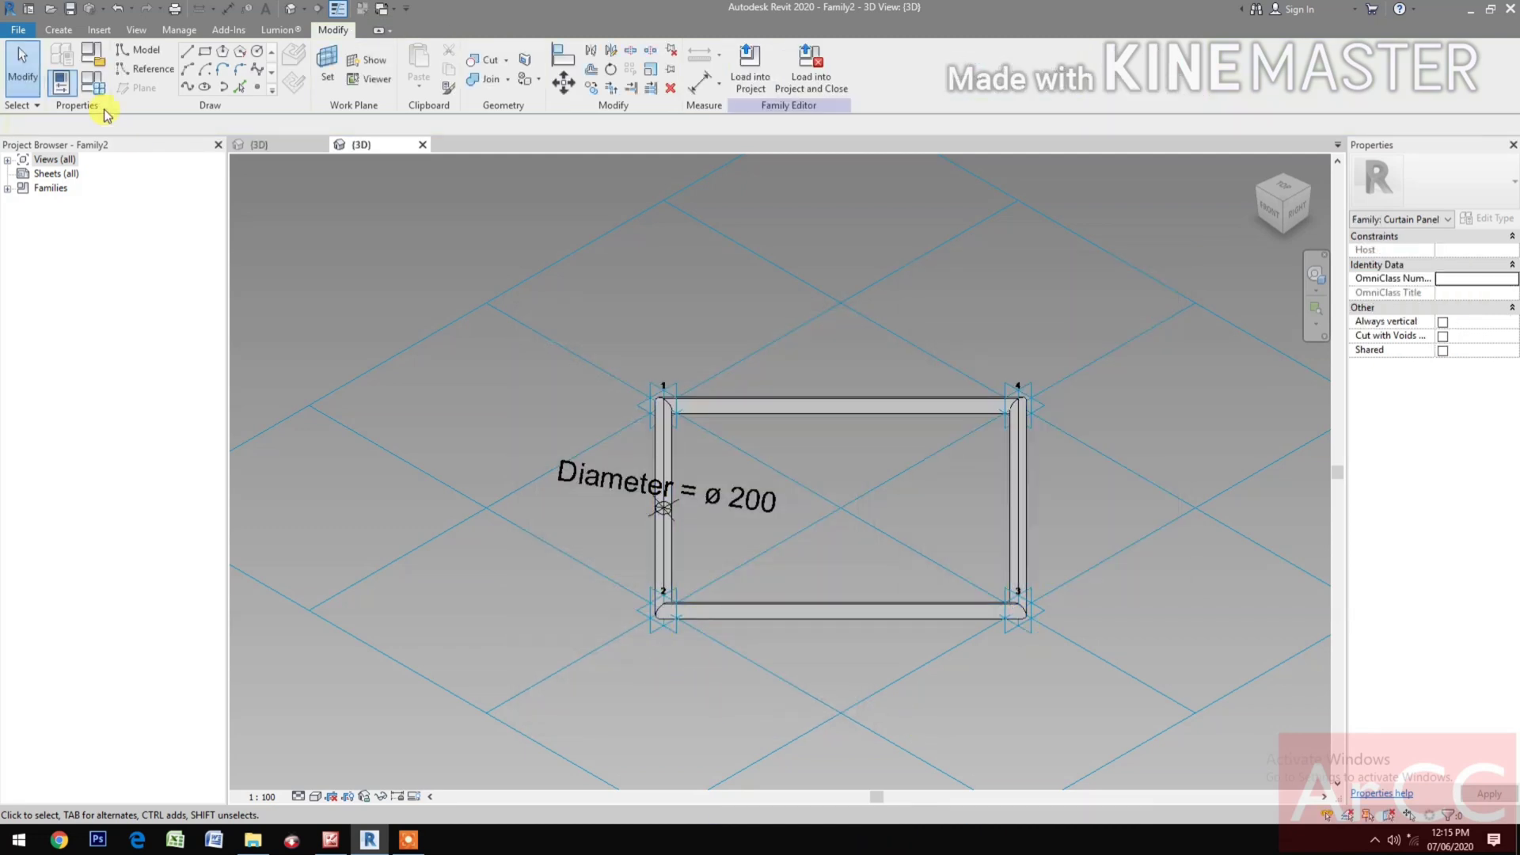
Save the panel family to the Desktop as Rhomboid Pipe.
click(72, 10)
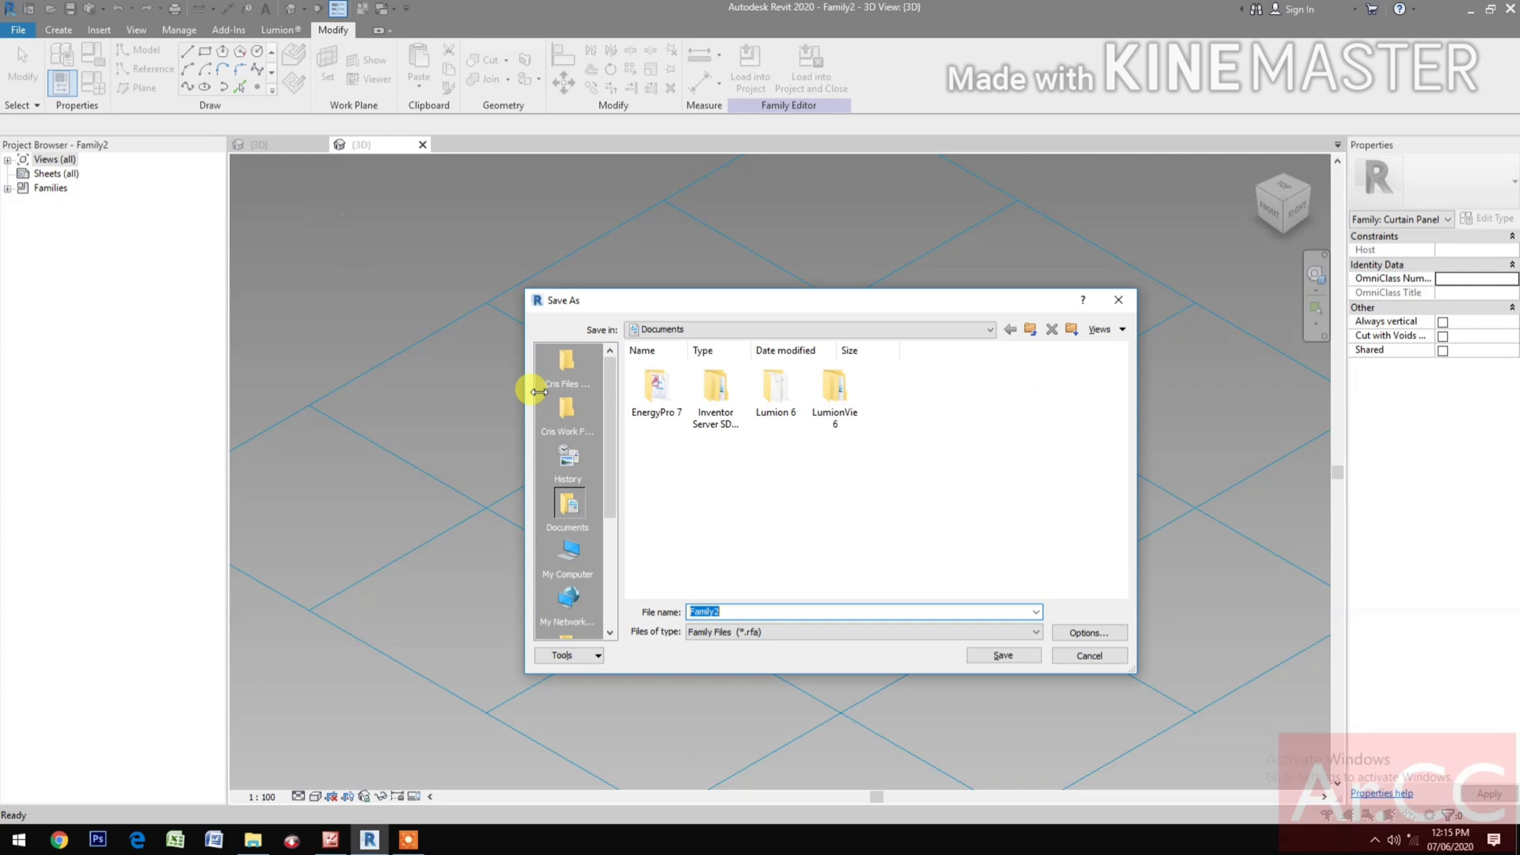
click(725, 331)
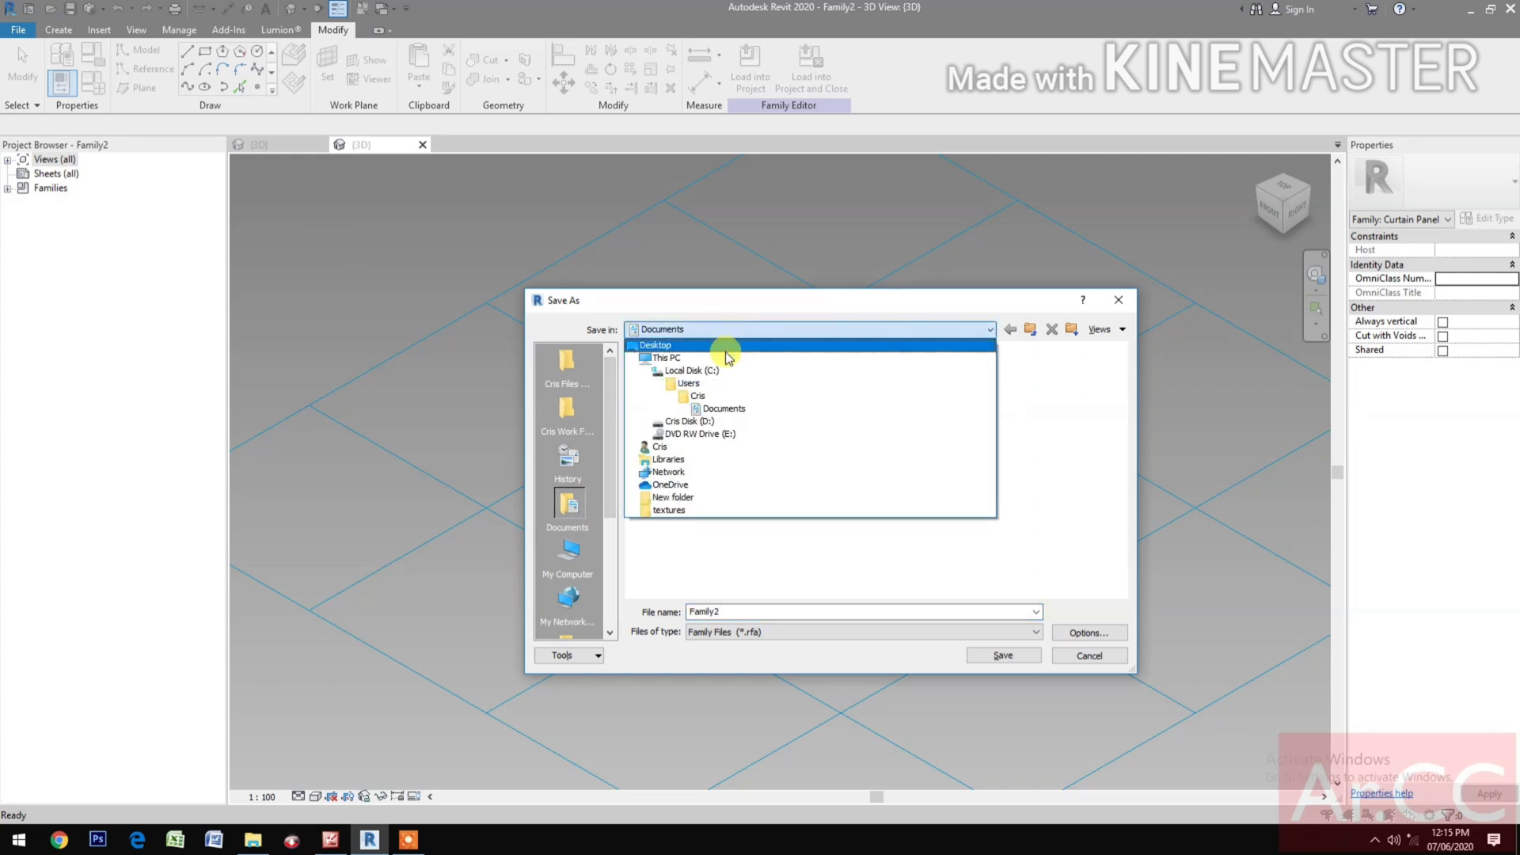
click(725, 352)
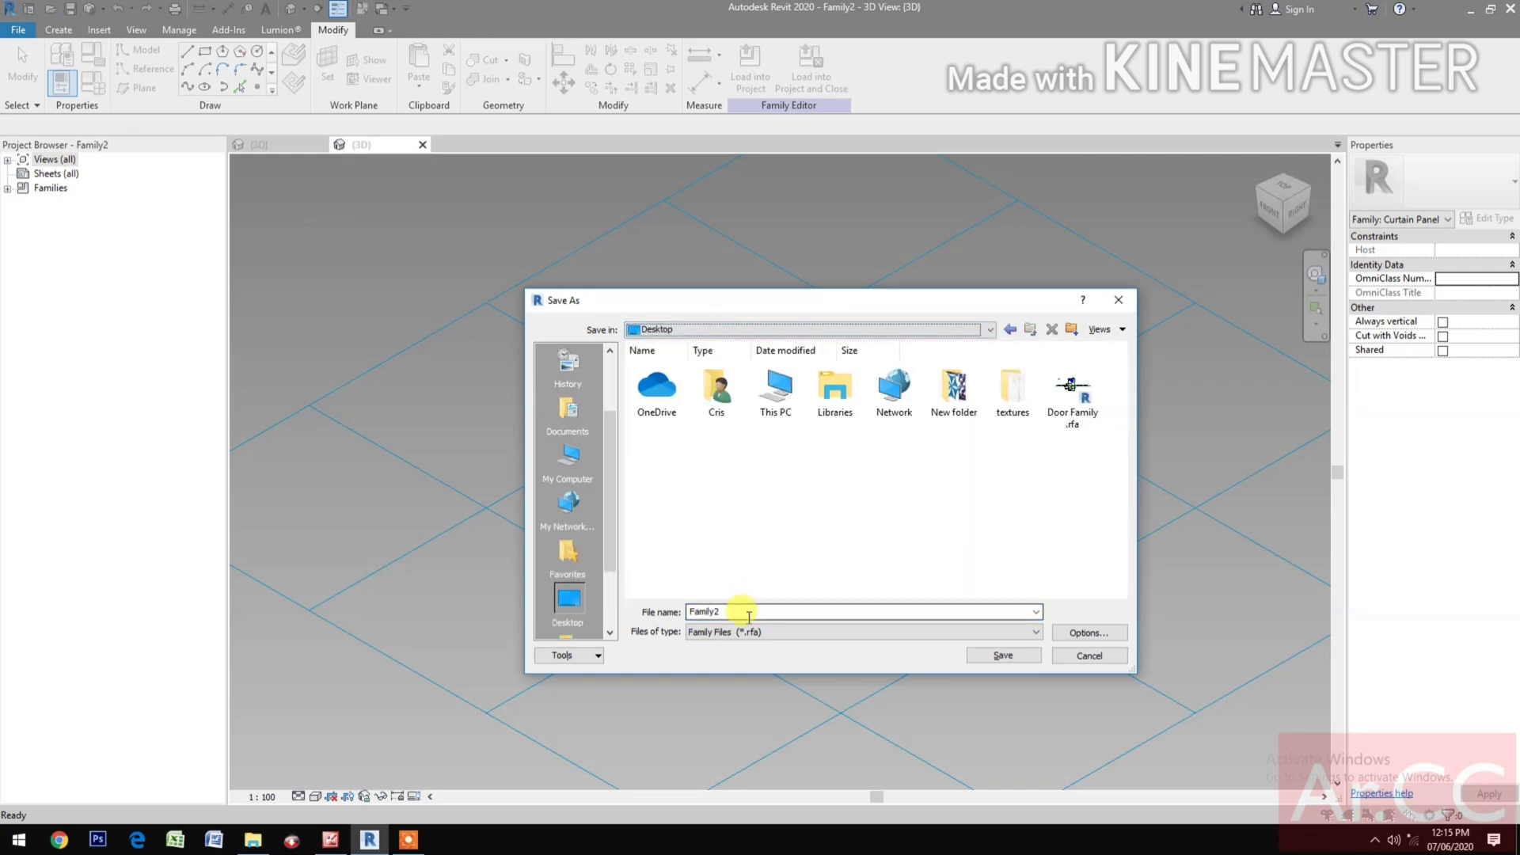
double_click(748, 616)
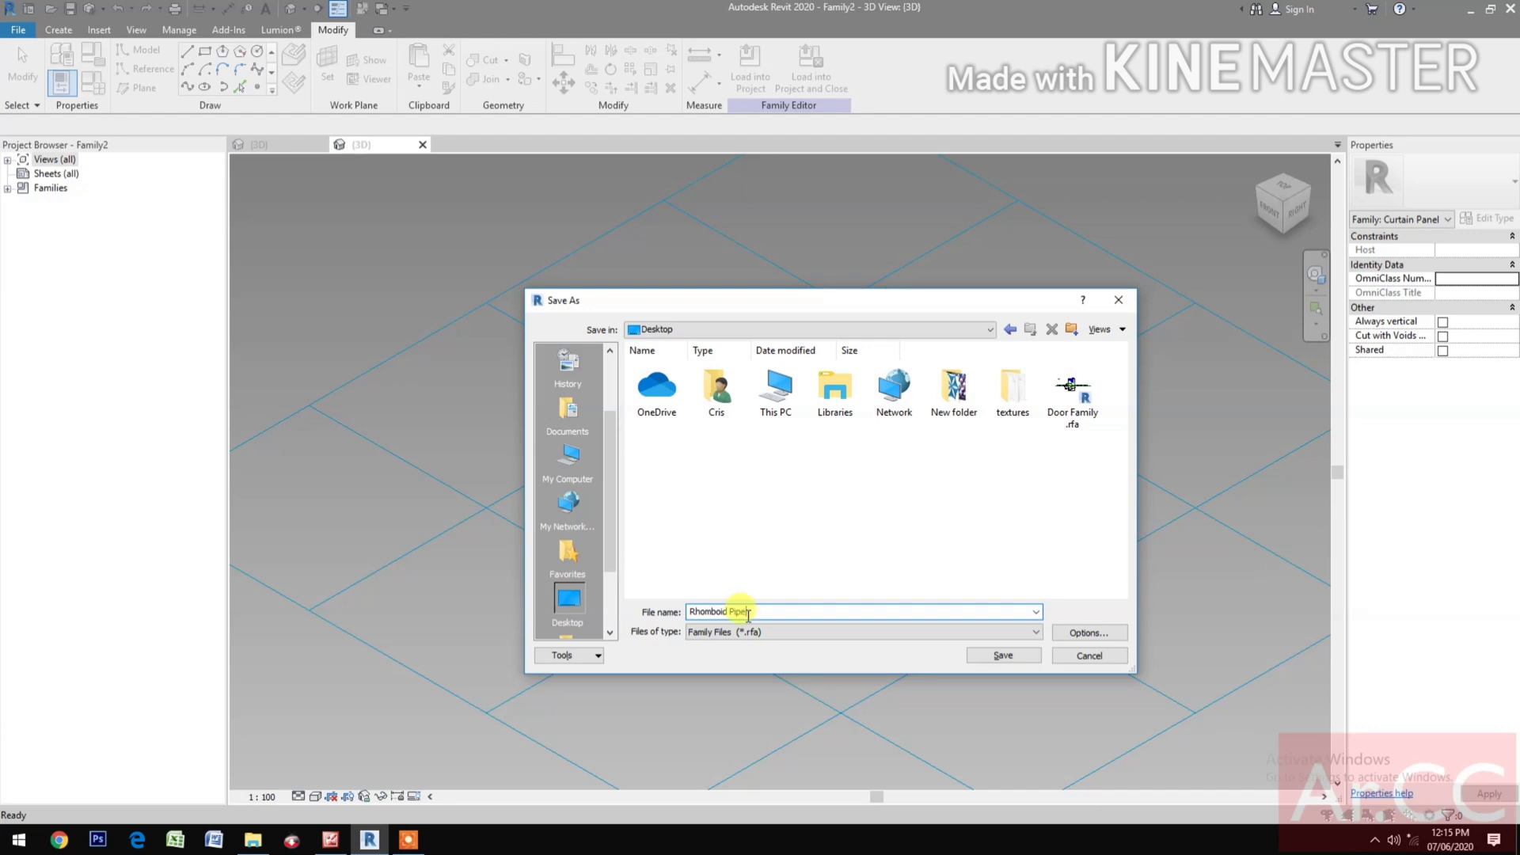
click(982, 655)
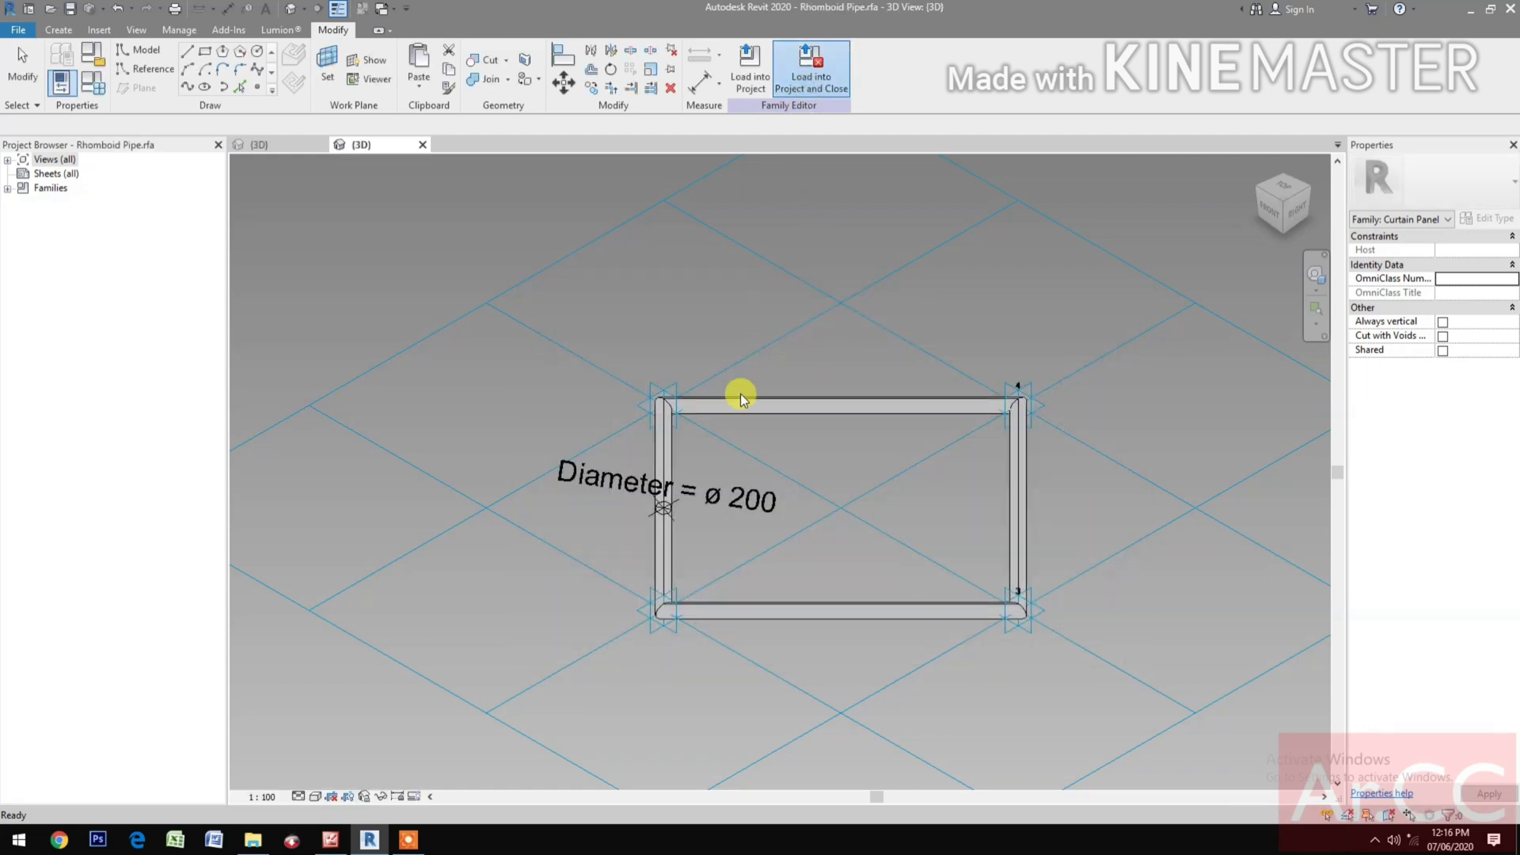
Load the Rhomboid Pipe family into the arched surface family, closing its file, and apply it to the divided surface.
key(ctrl+Tab)
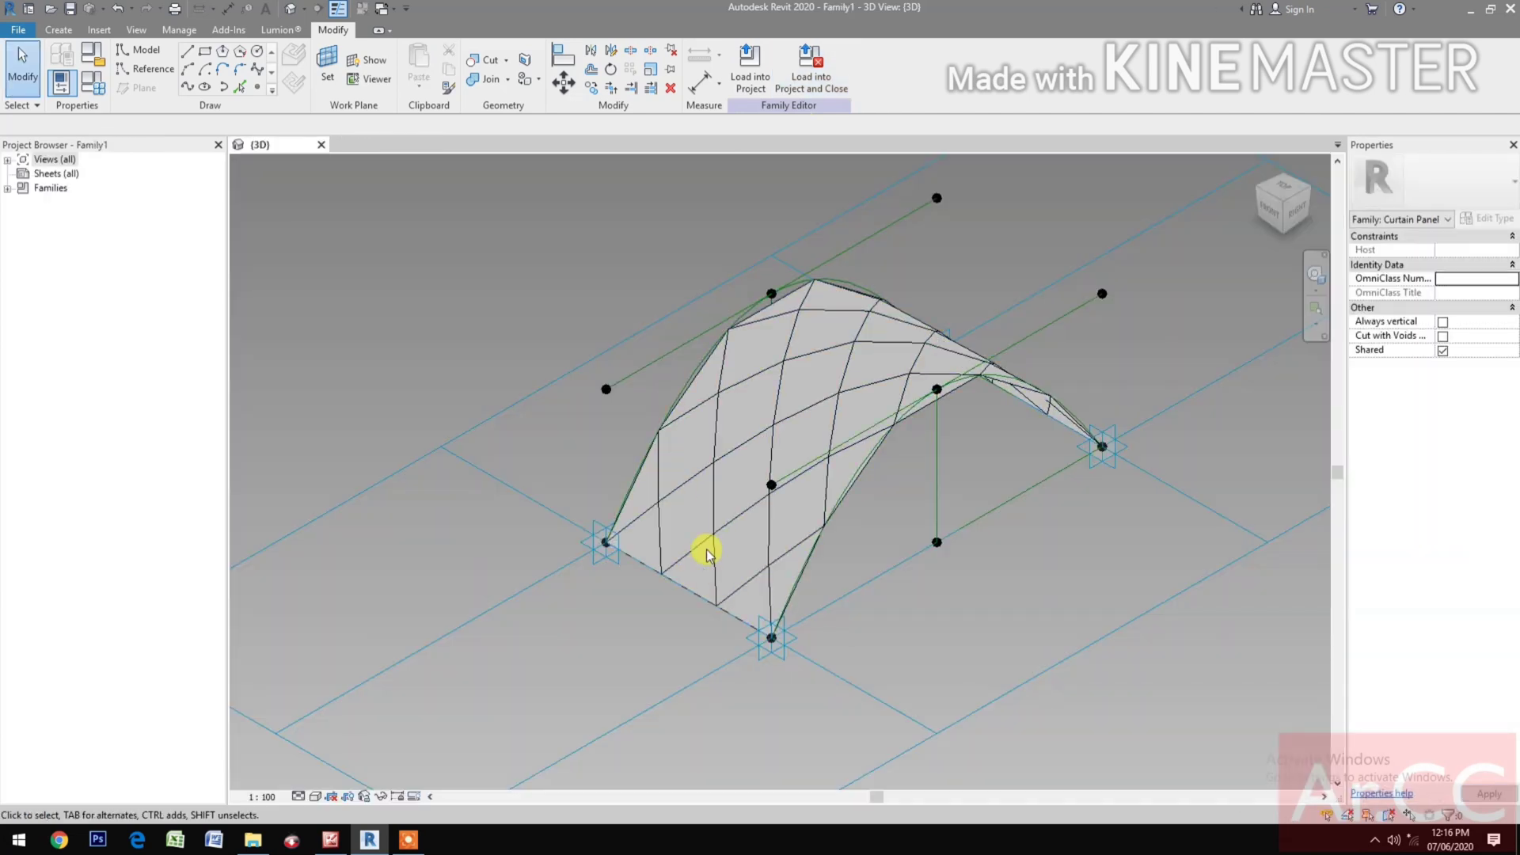
click(706, 535)
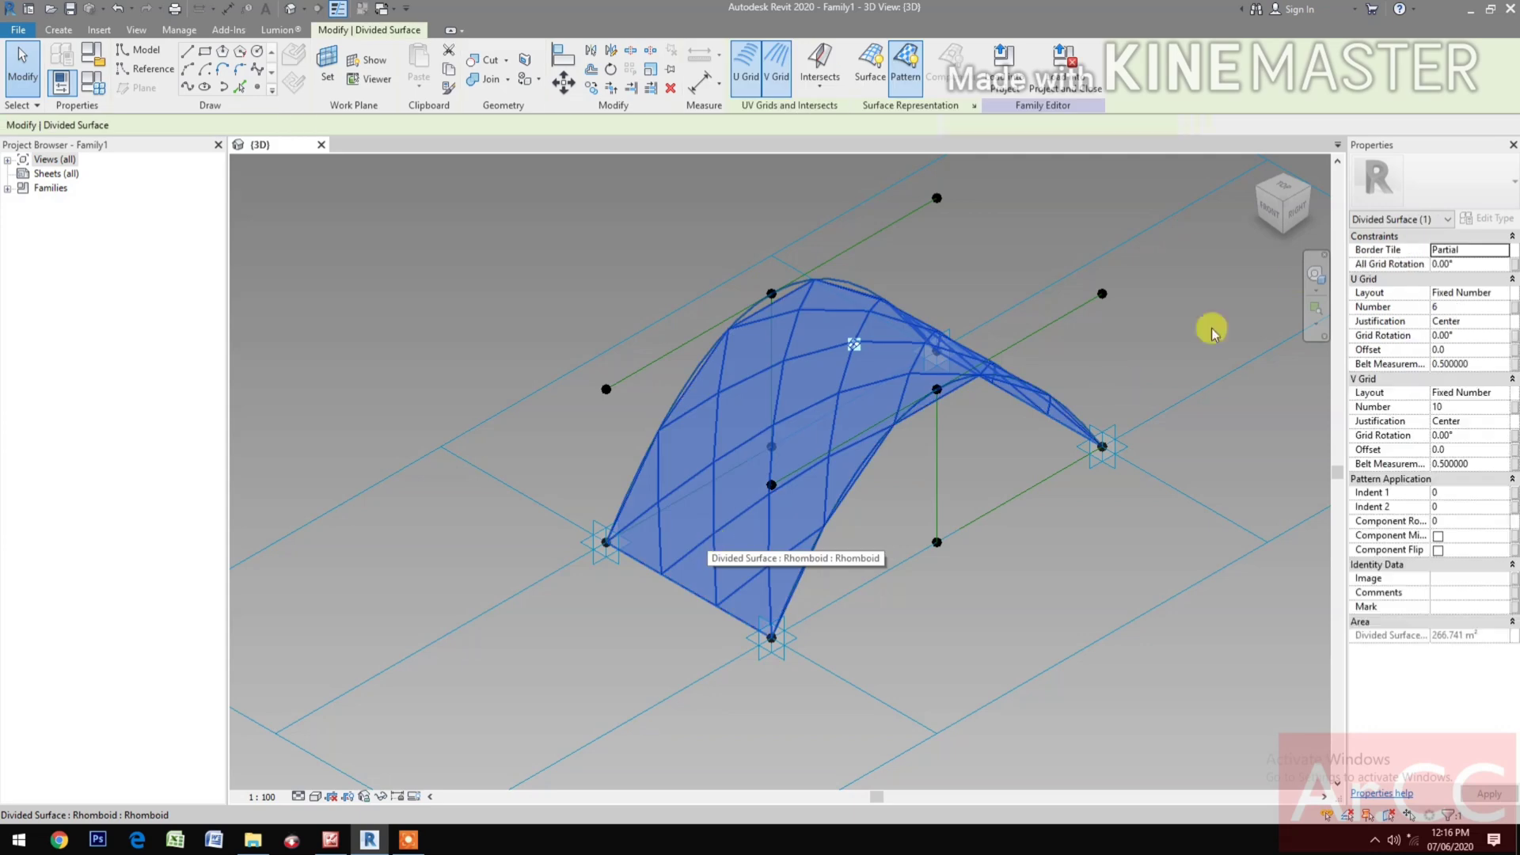
click(1443, 202)
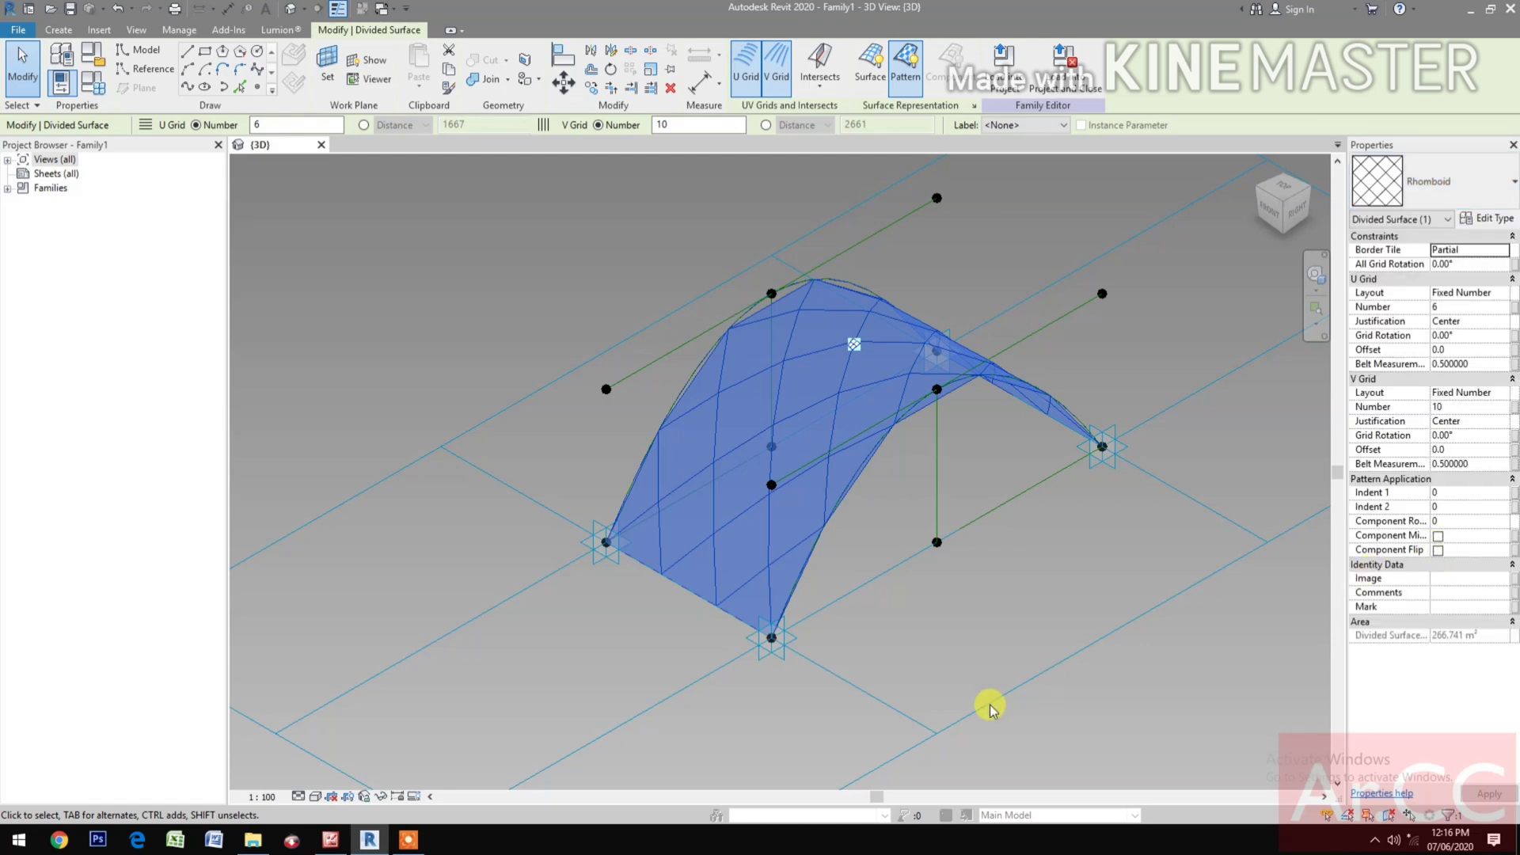
click(904, 634)
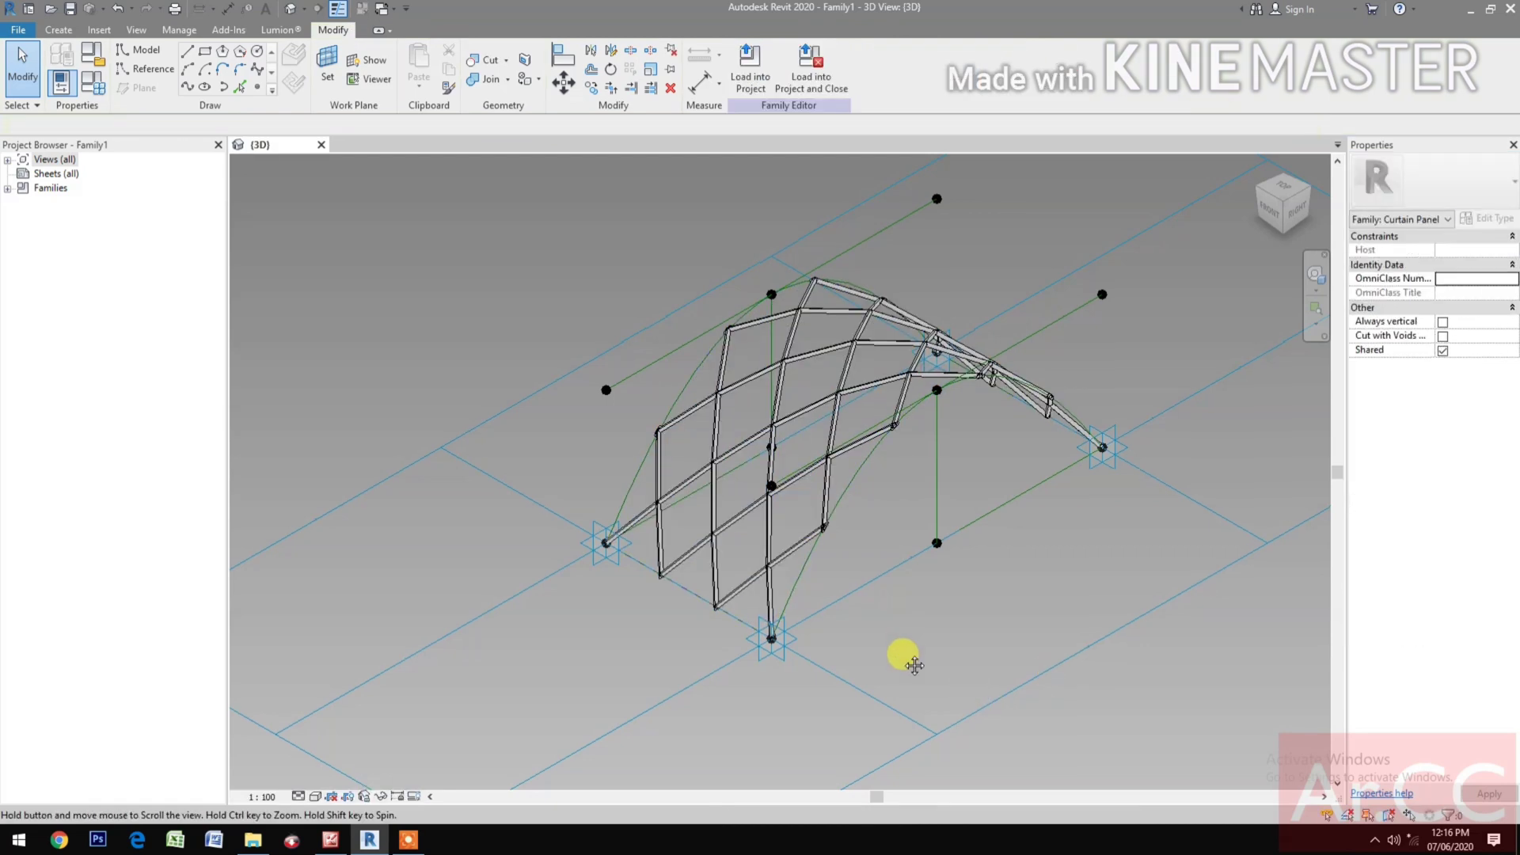
Select the border panel at the arch's front foot and examine its type properties for the On/Off parameter.
scroll(822, 611, up, 3)
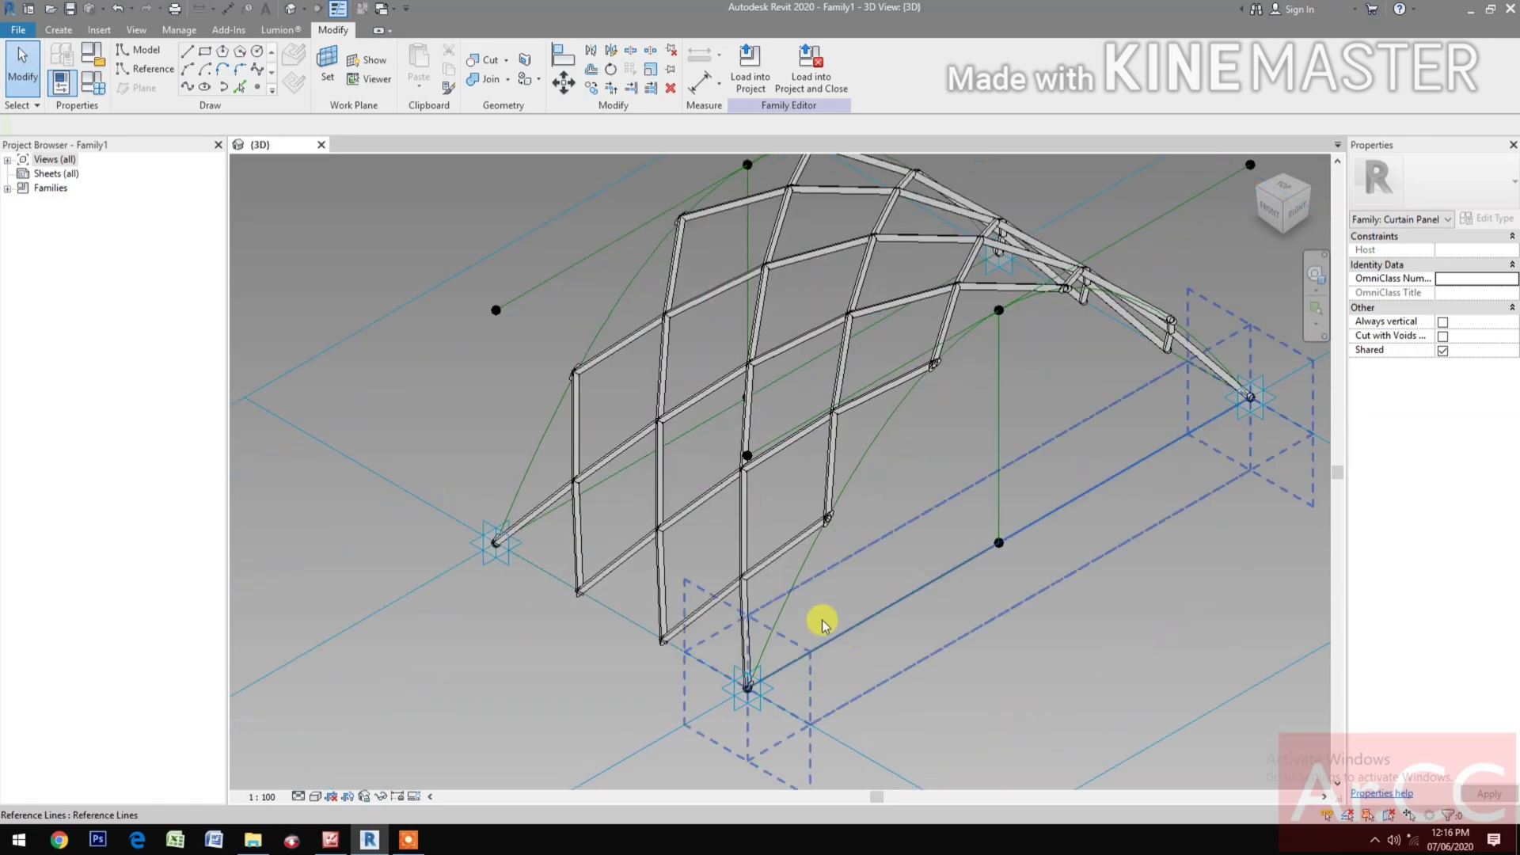
scroll(828, 526, up, 2)
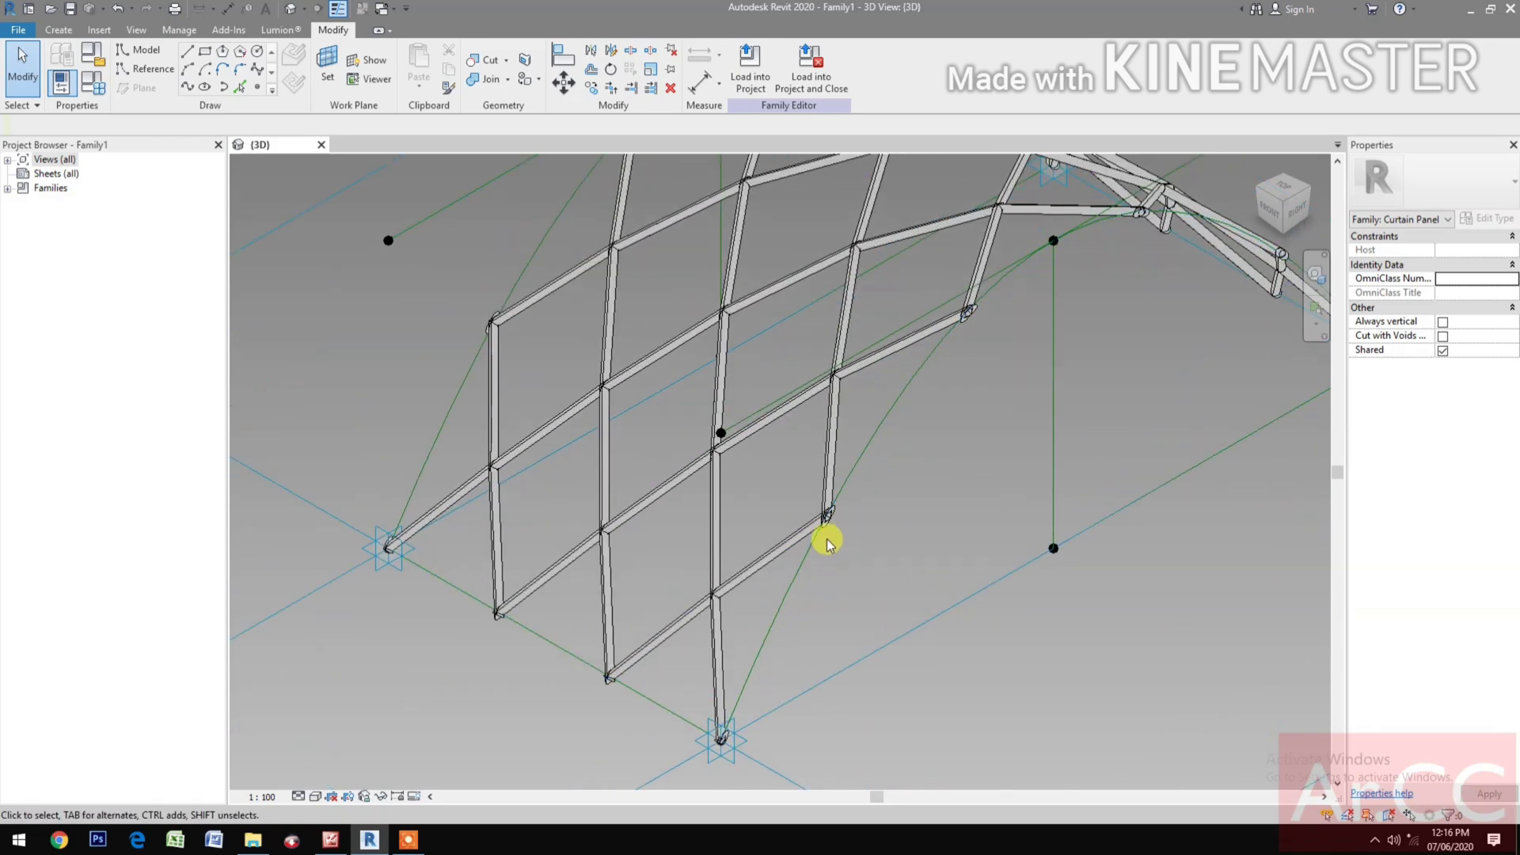
scroll(826, 534, up, 2)
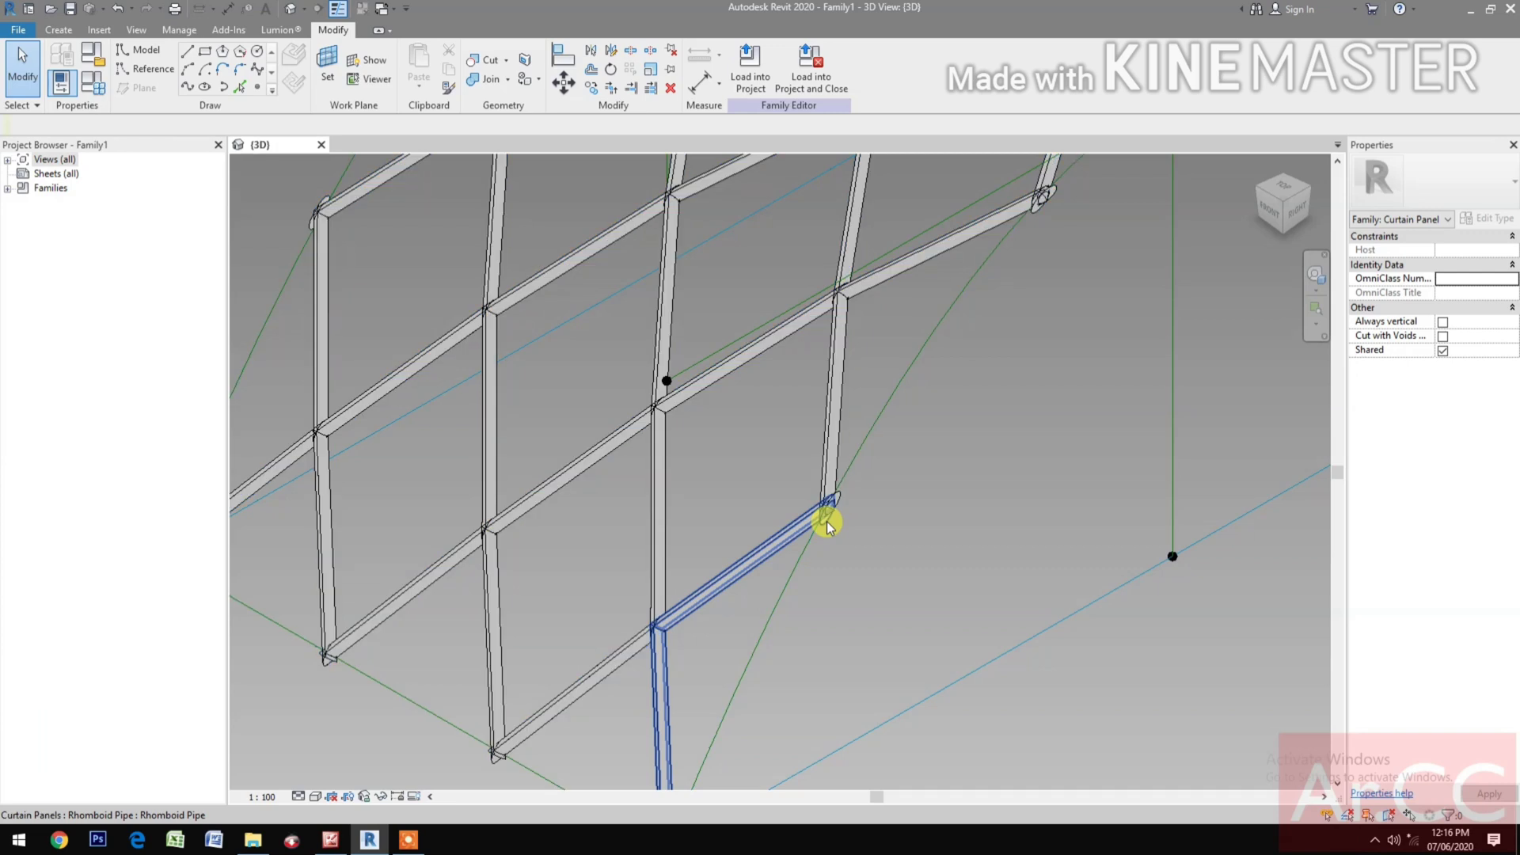
click(827, 521)
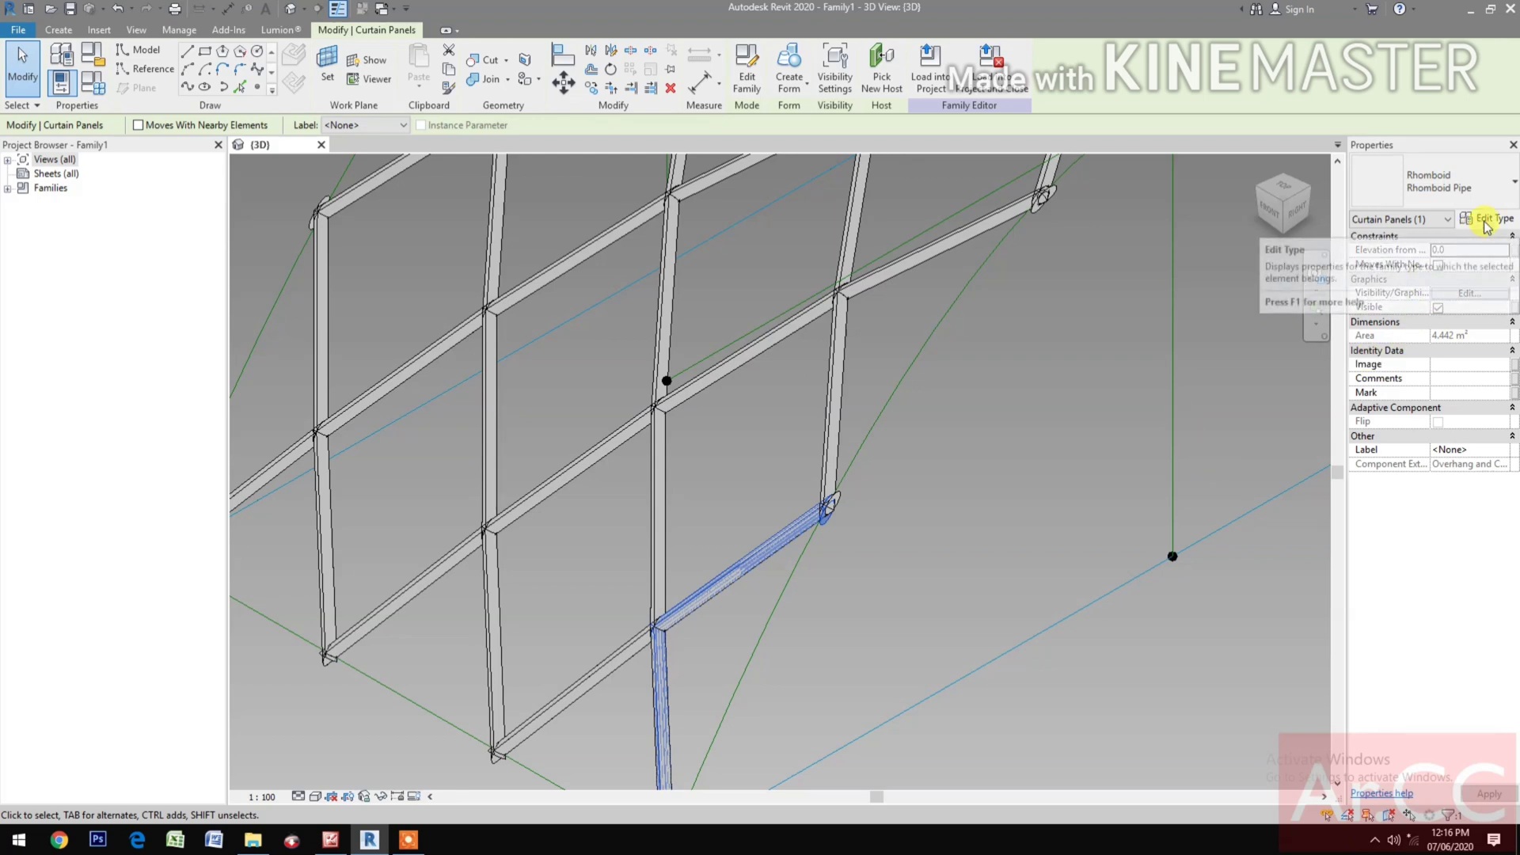
shift+middle_drag(1031, 627, 1255, 374)
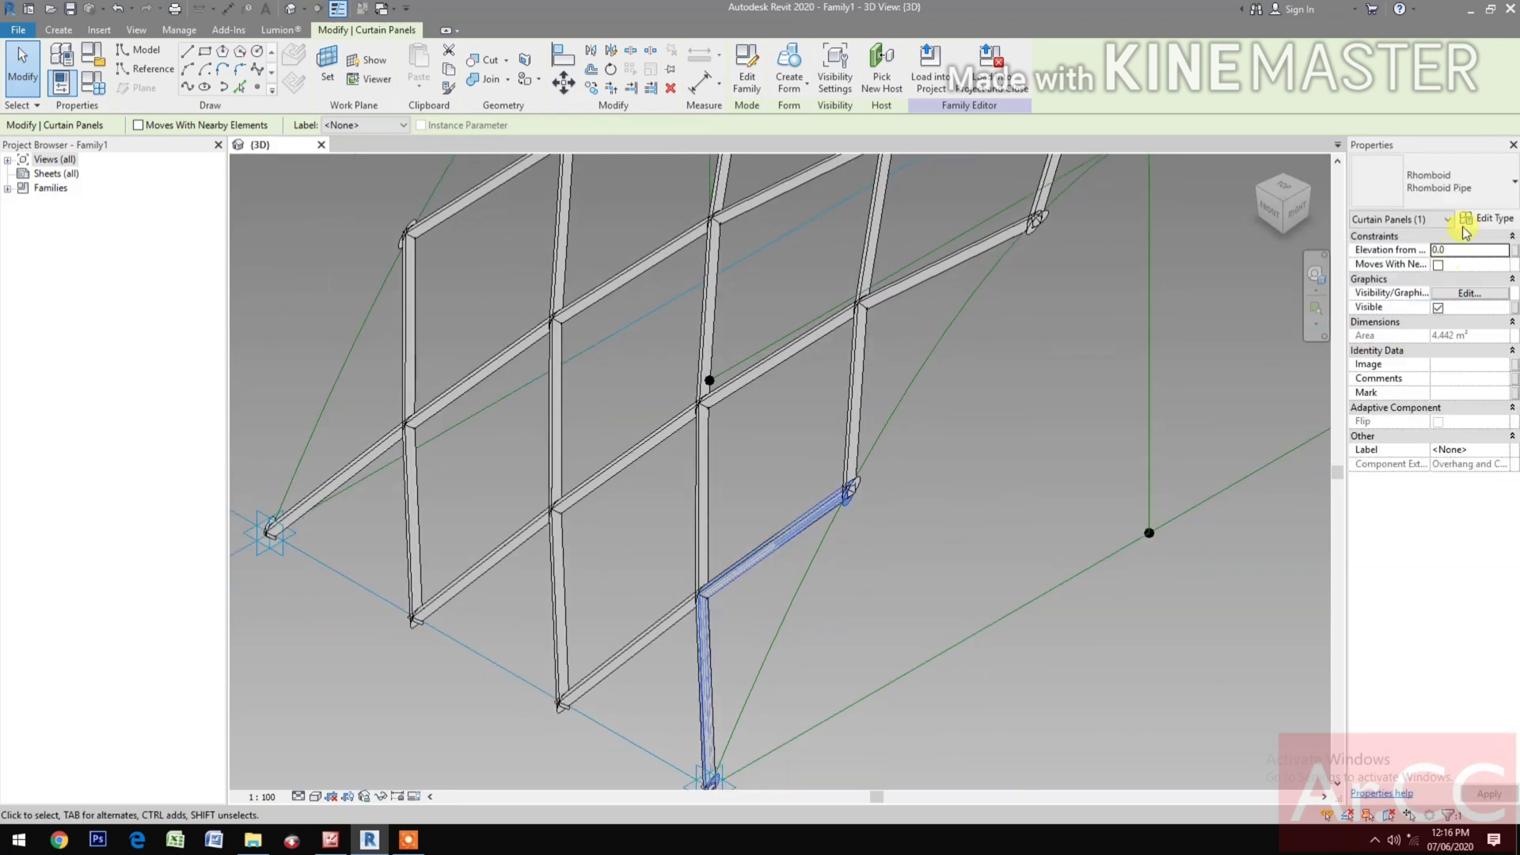
click(1494, 222)
scroll(499, 577, down, 5)
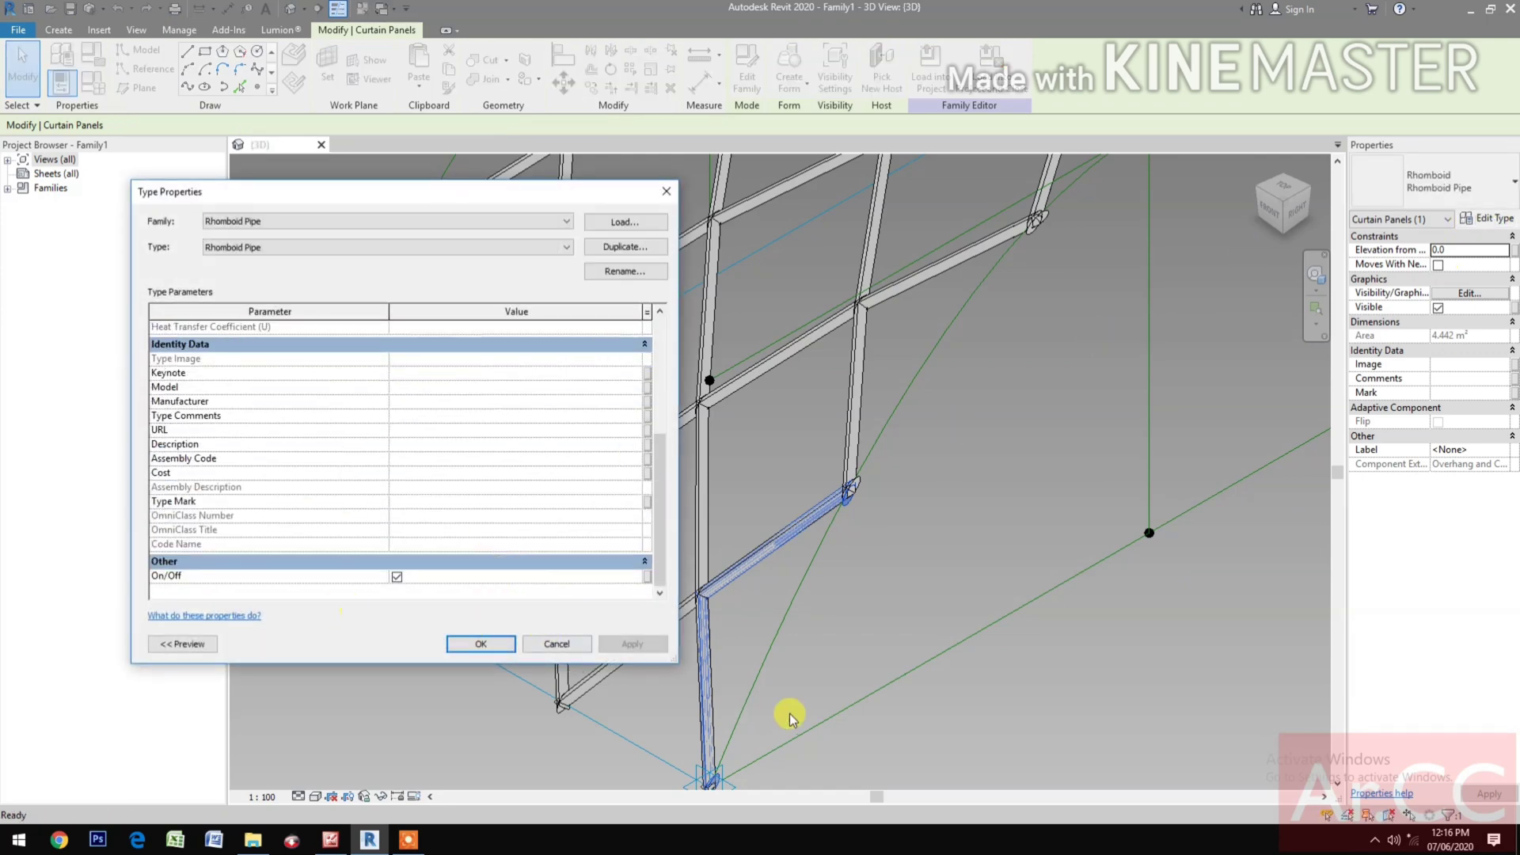
key(Escape)
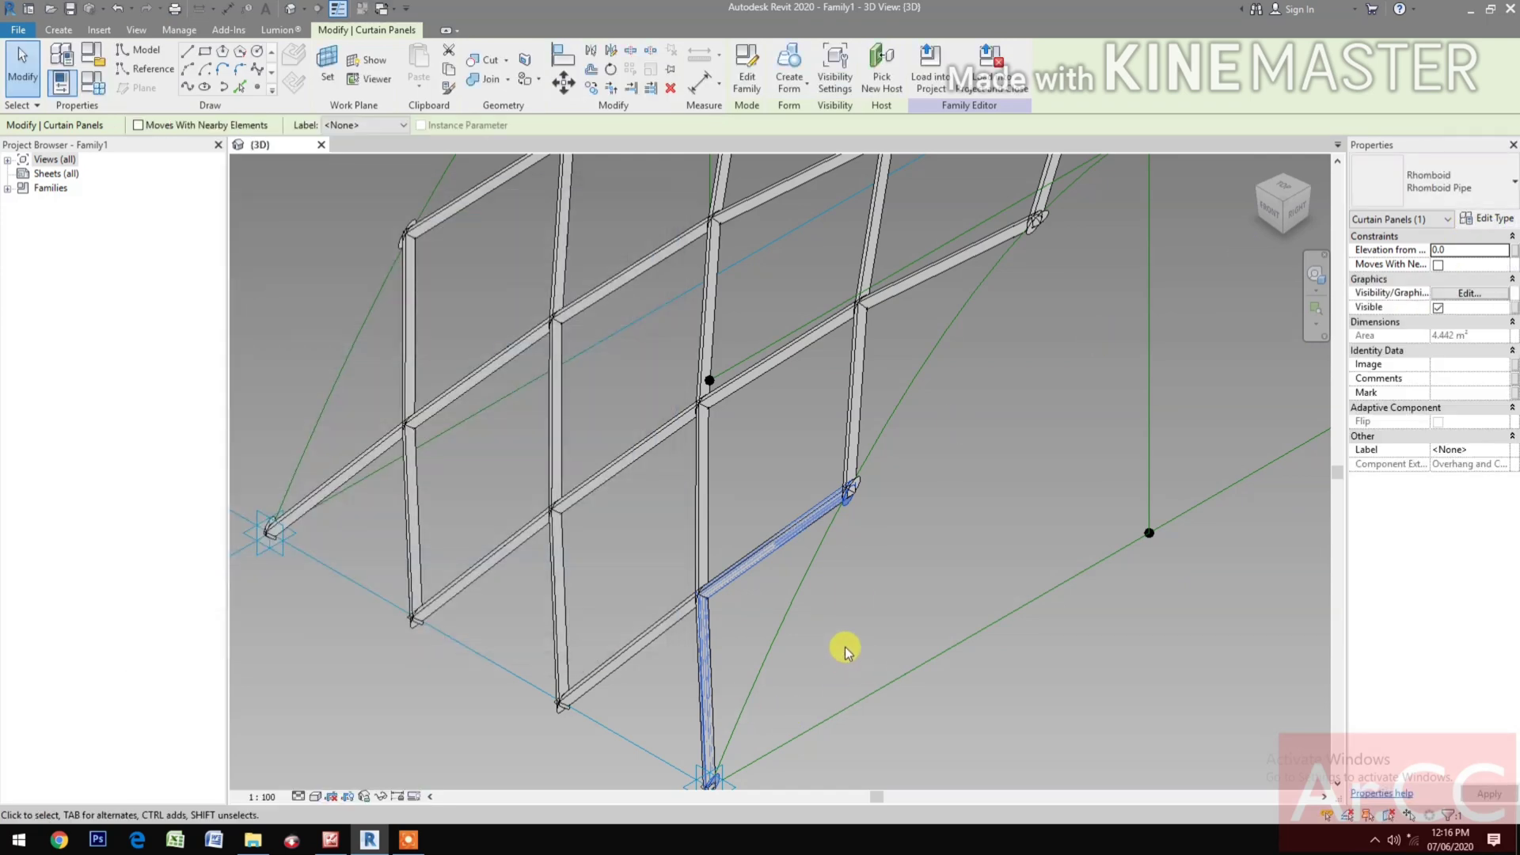
Open the Rhomboid Pipe family for editing and change its On/Off parameter from type to instance.
click(747, 73)
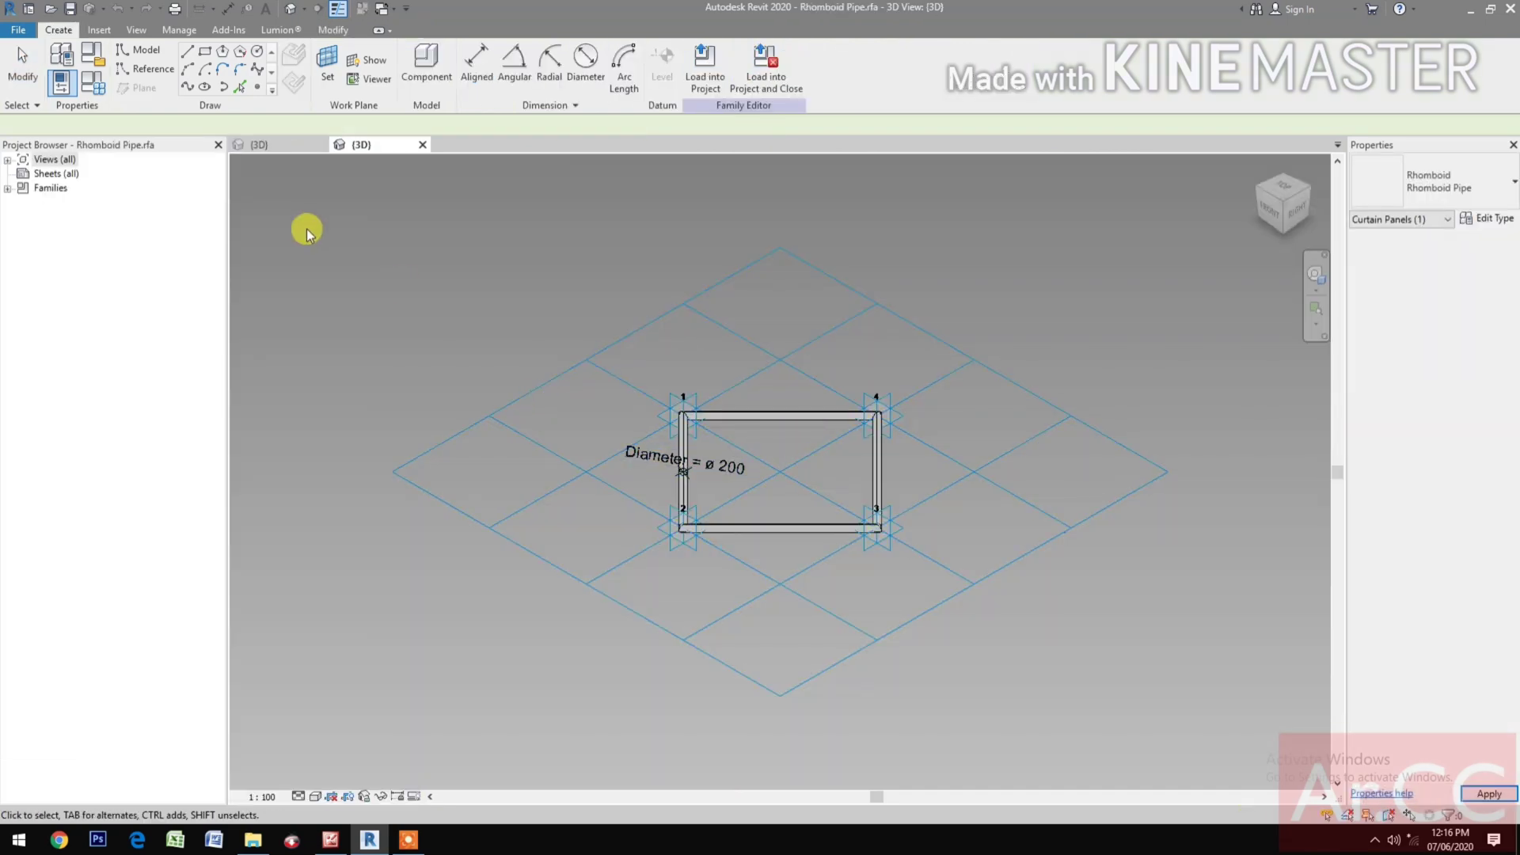
click(87, 89)
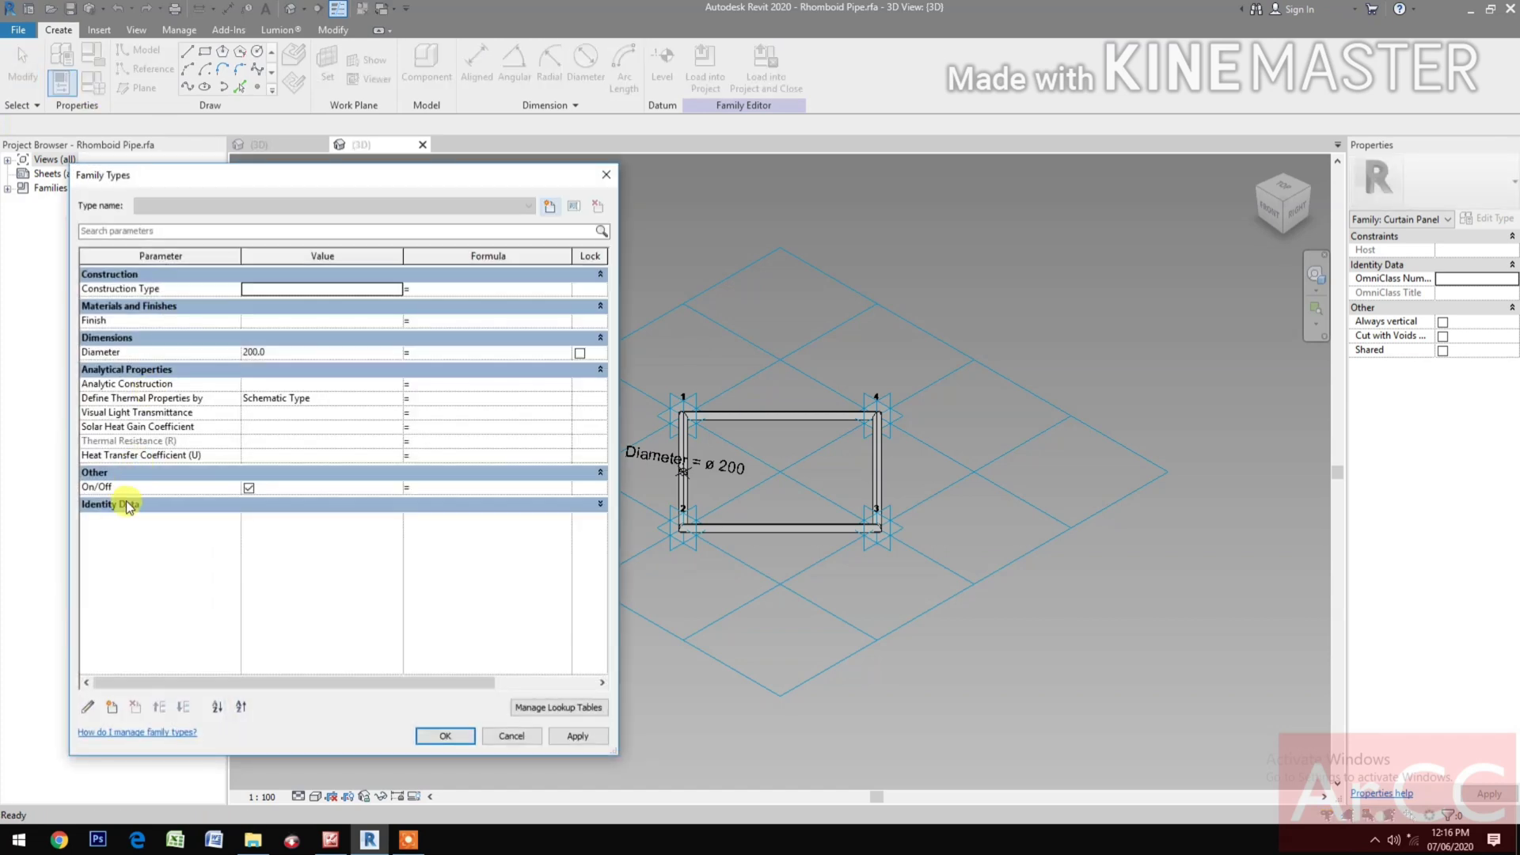
click(133, 488)
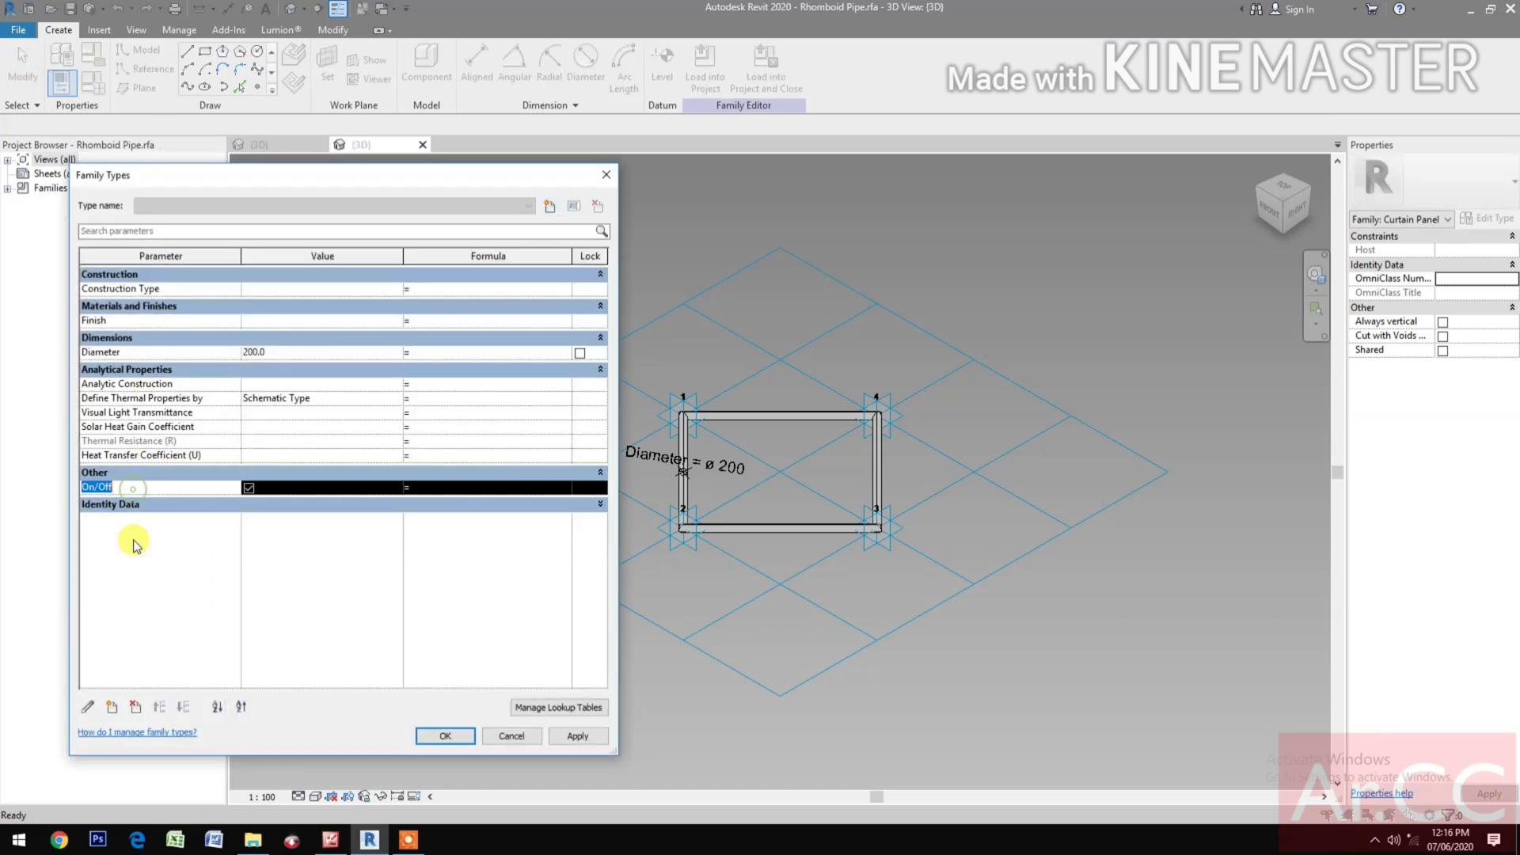
click(87, 709)
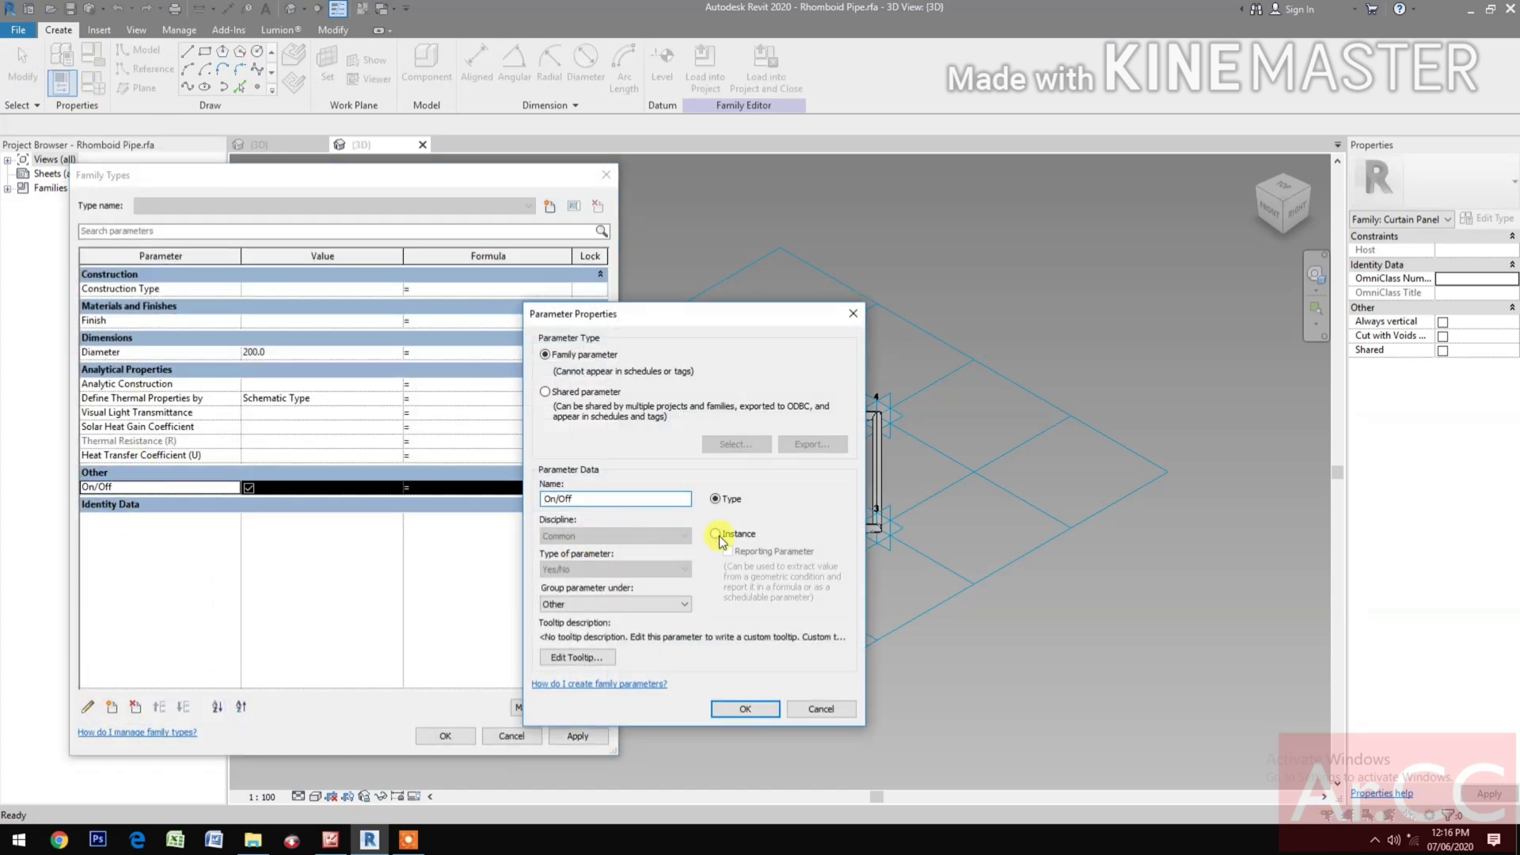
click(743, 708)
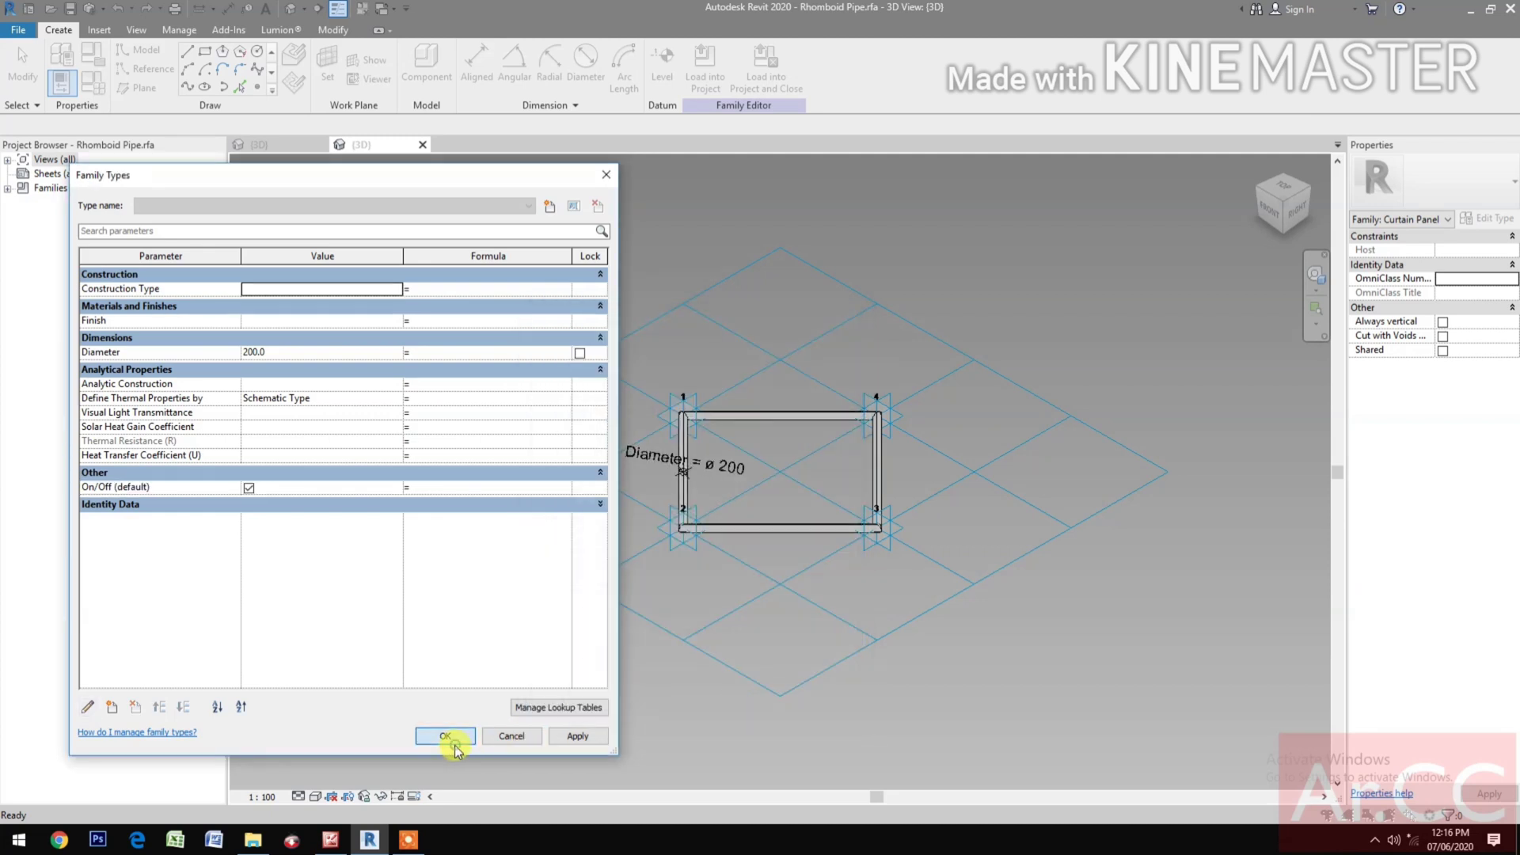
click(447, 735)
Load the edited Rhomboid Pipe family back into the arched surface family, closing its file and overwriting the existing version.
click(766, 70)
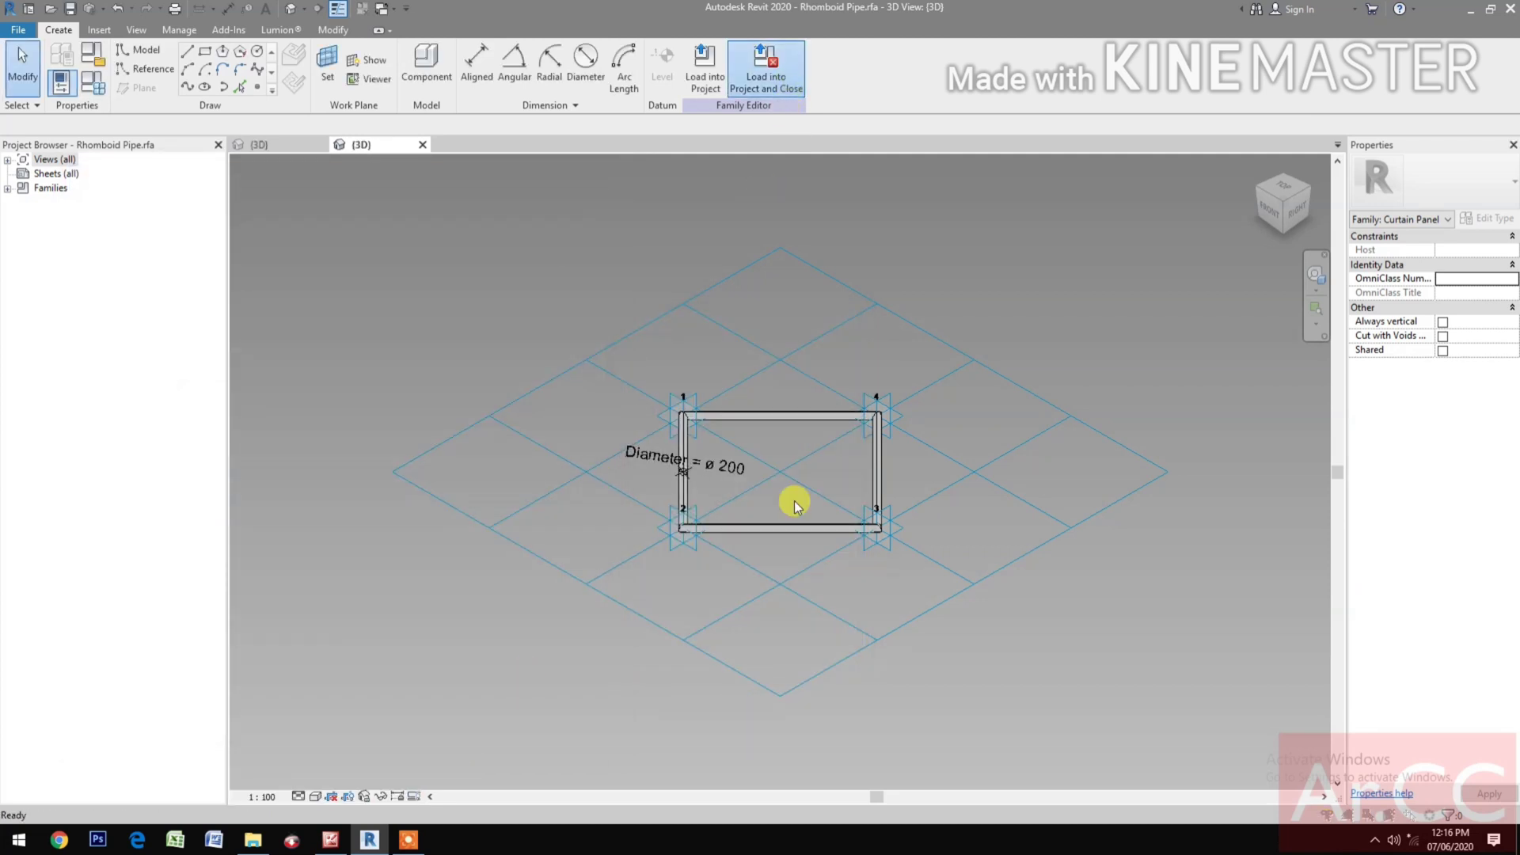
click(733, 429)
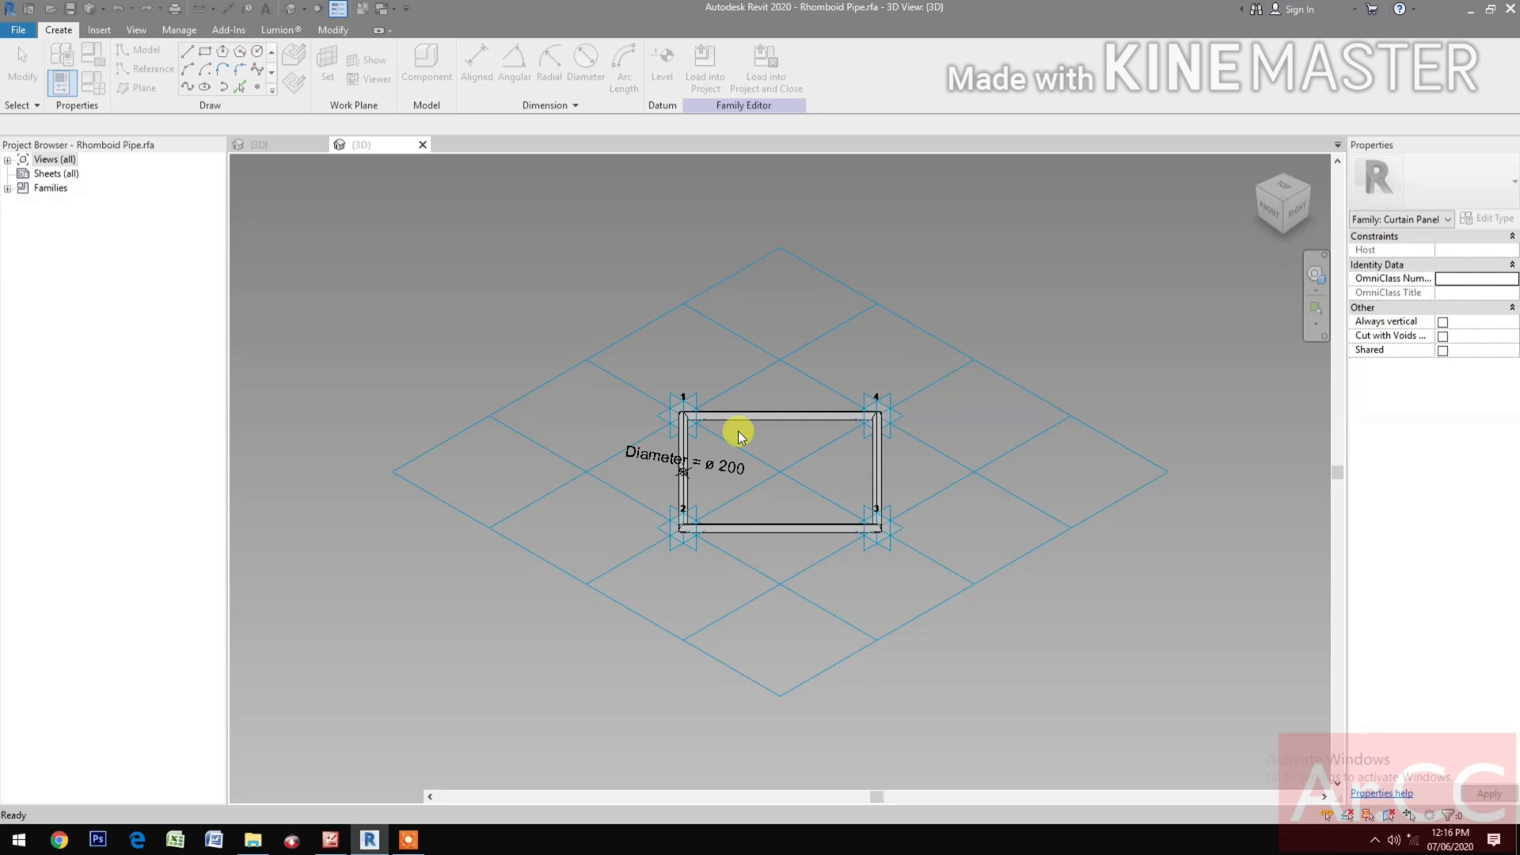
click(733, 429)
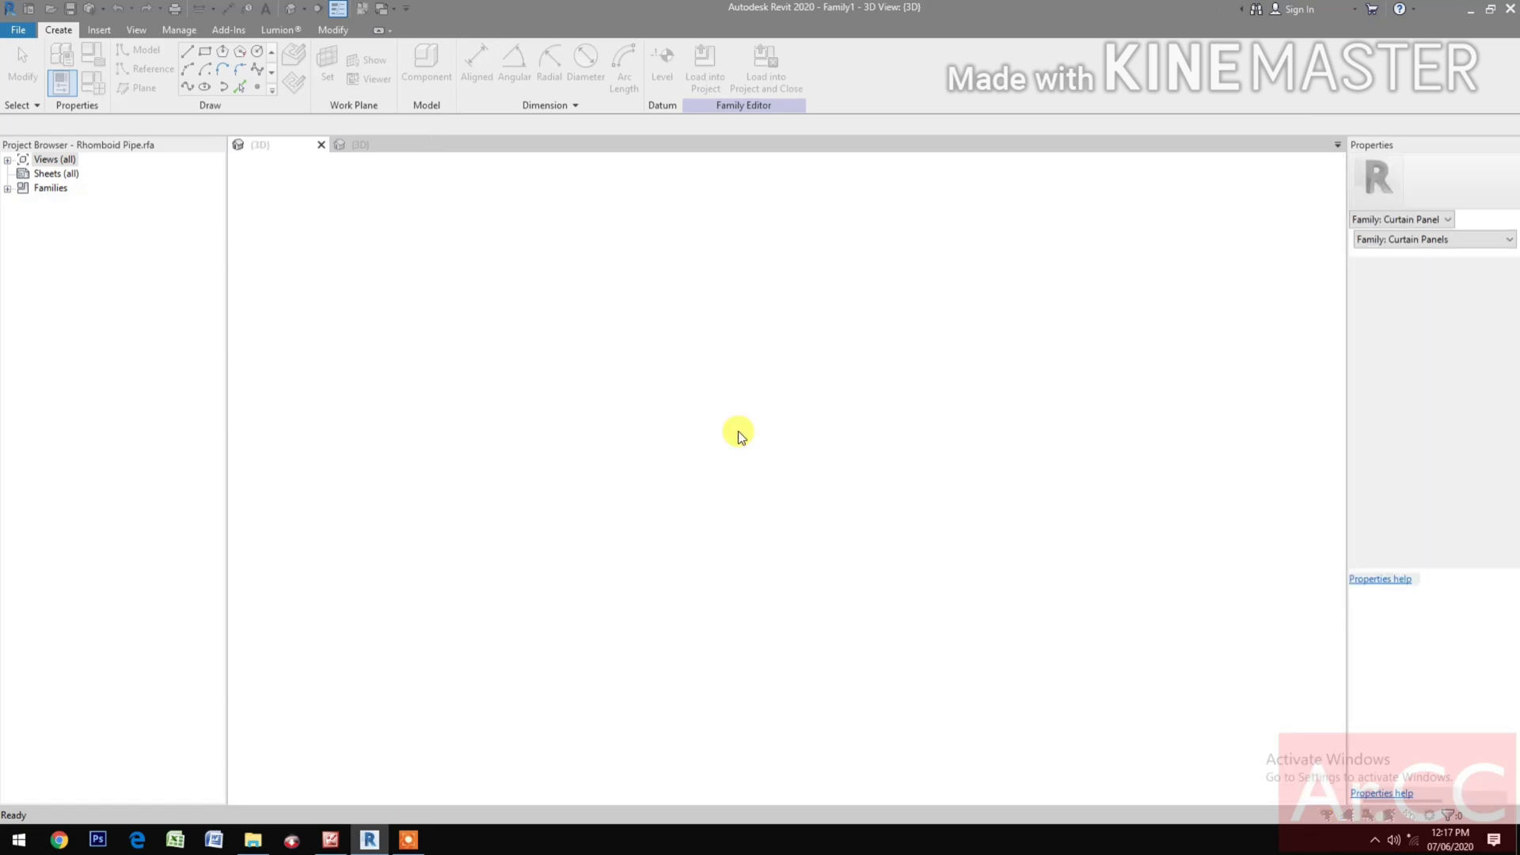
click(737, 428)
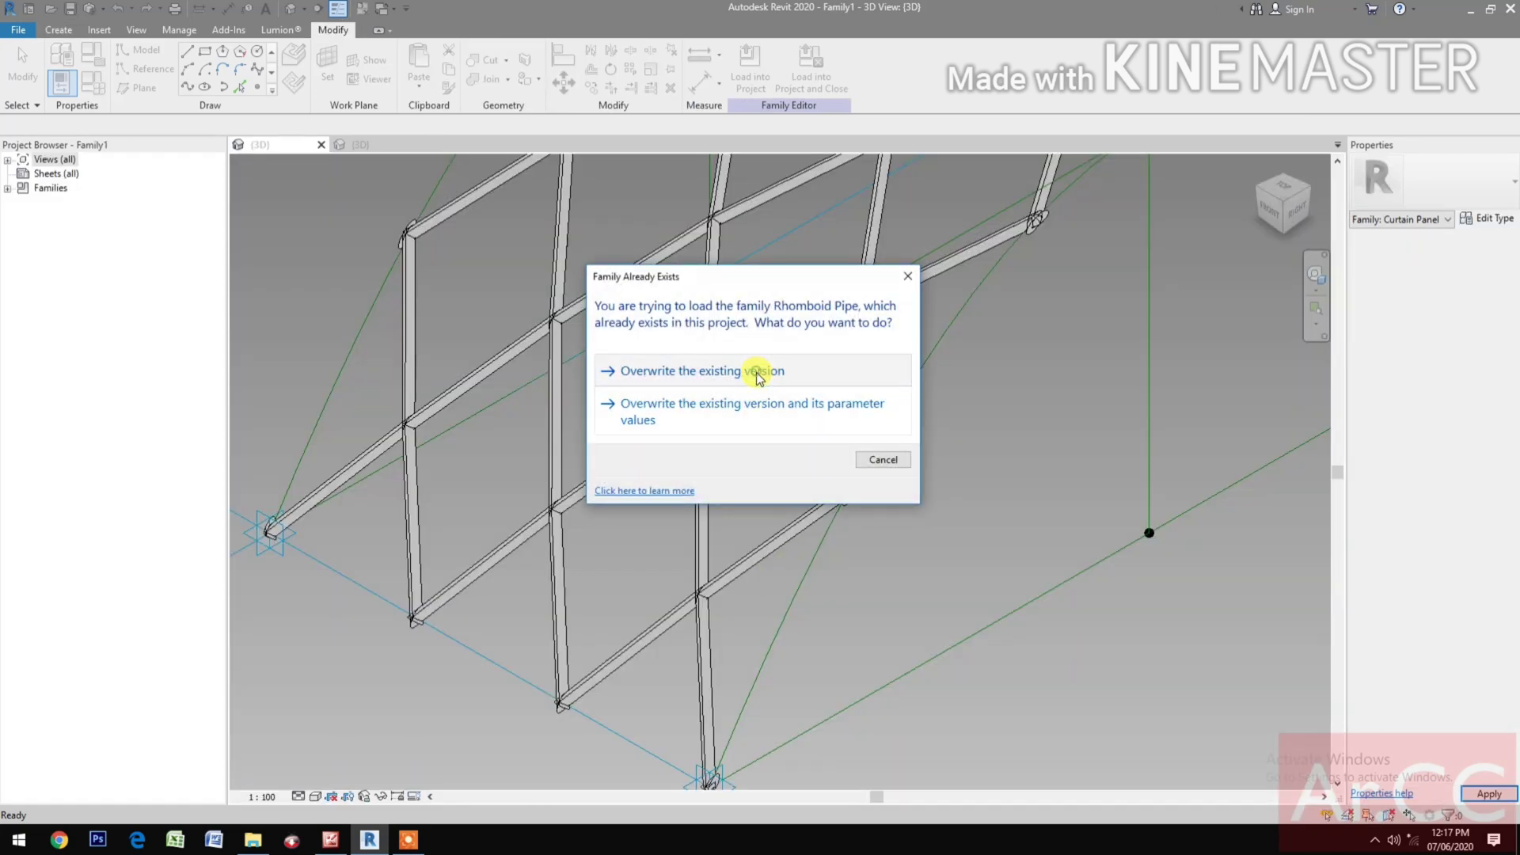
click(753, 374)
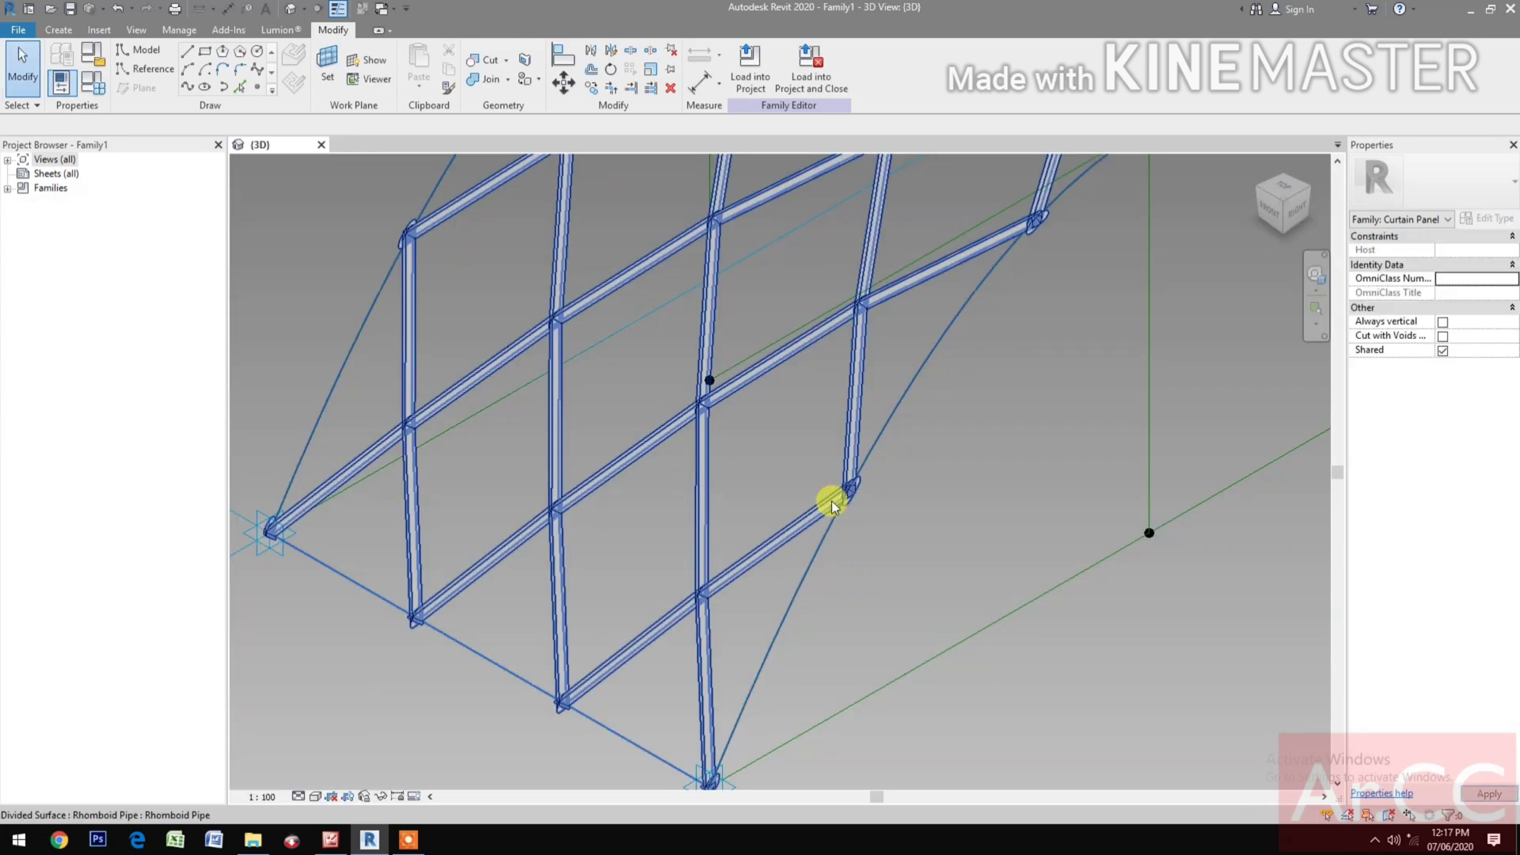
Select only the border panel at the arch's front foot and switch off its On/Off parameter.
key(Tab)
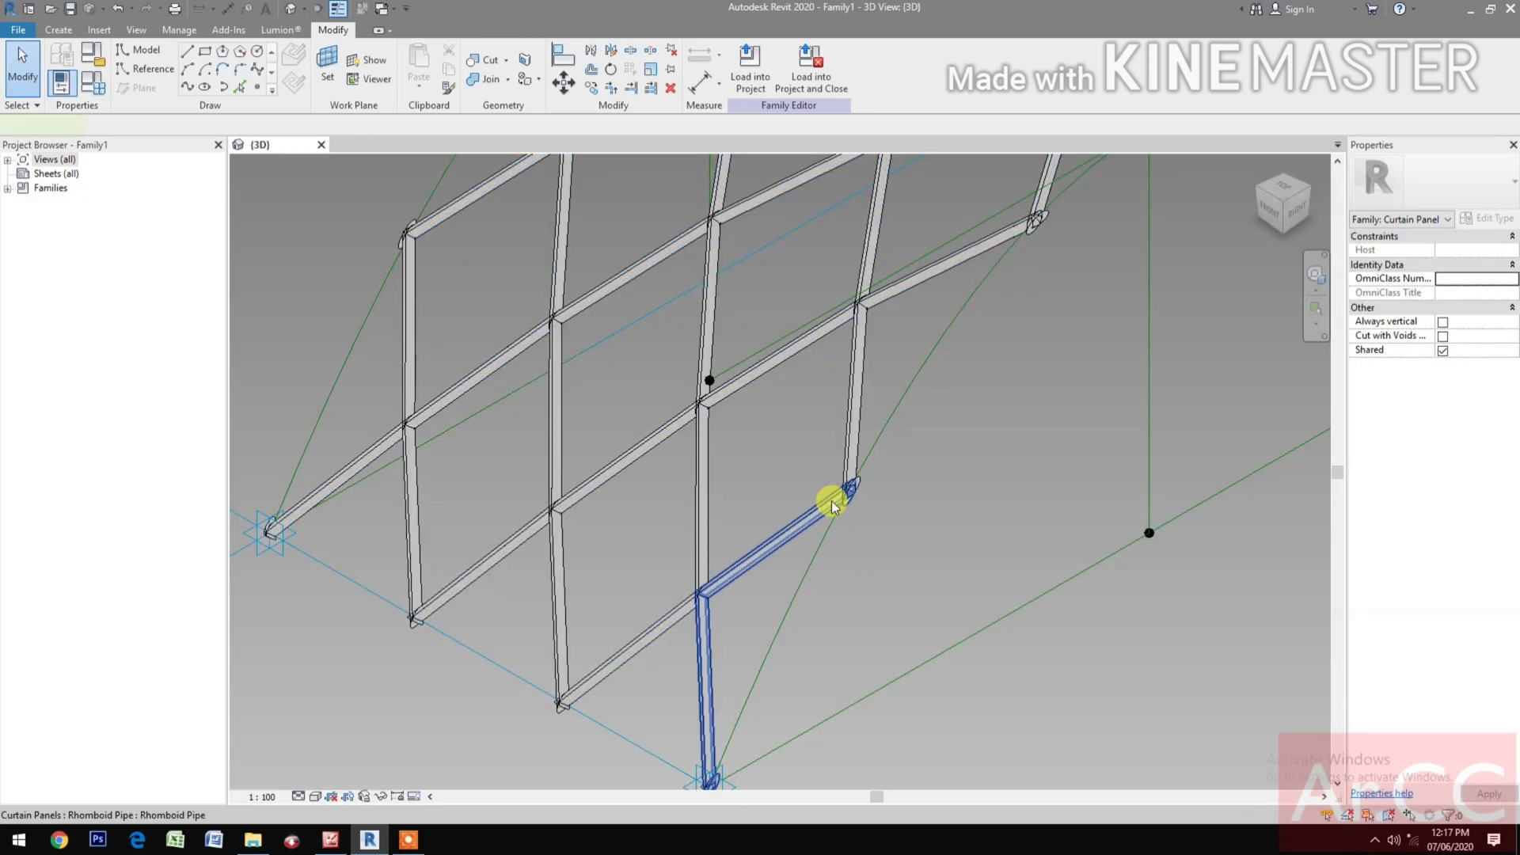
click(832, 504)
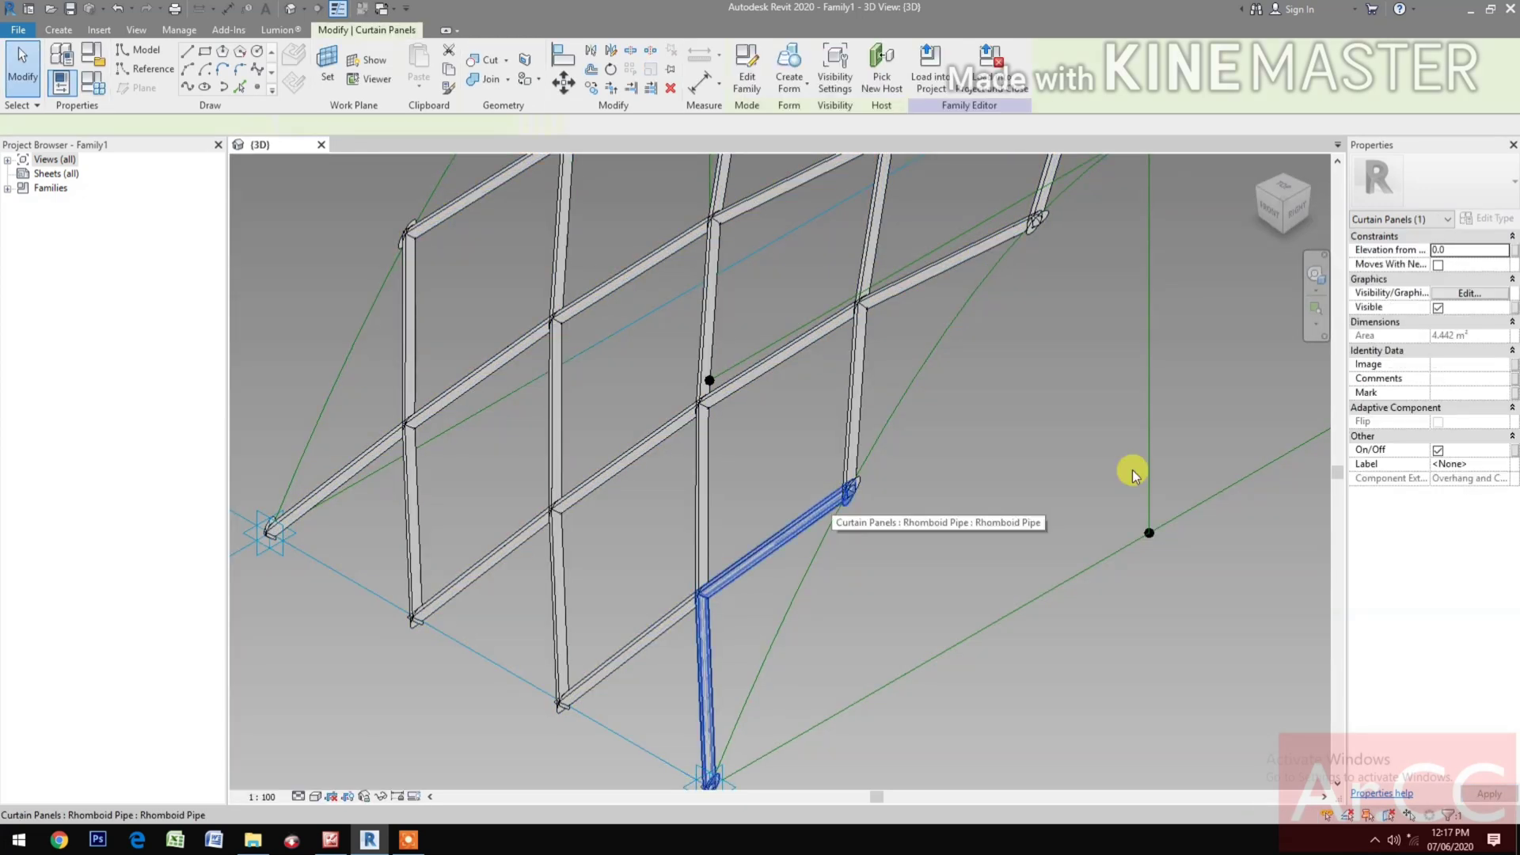
click(1438, 450)
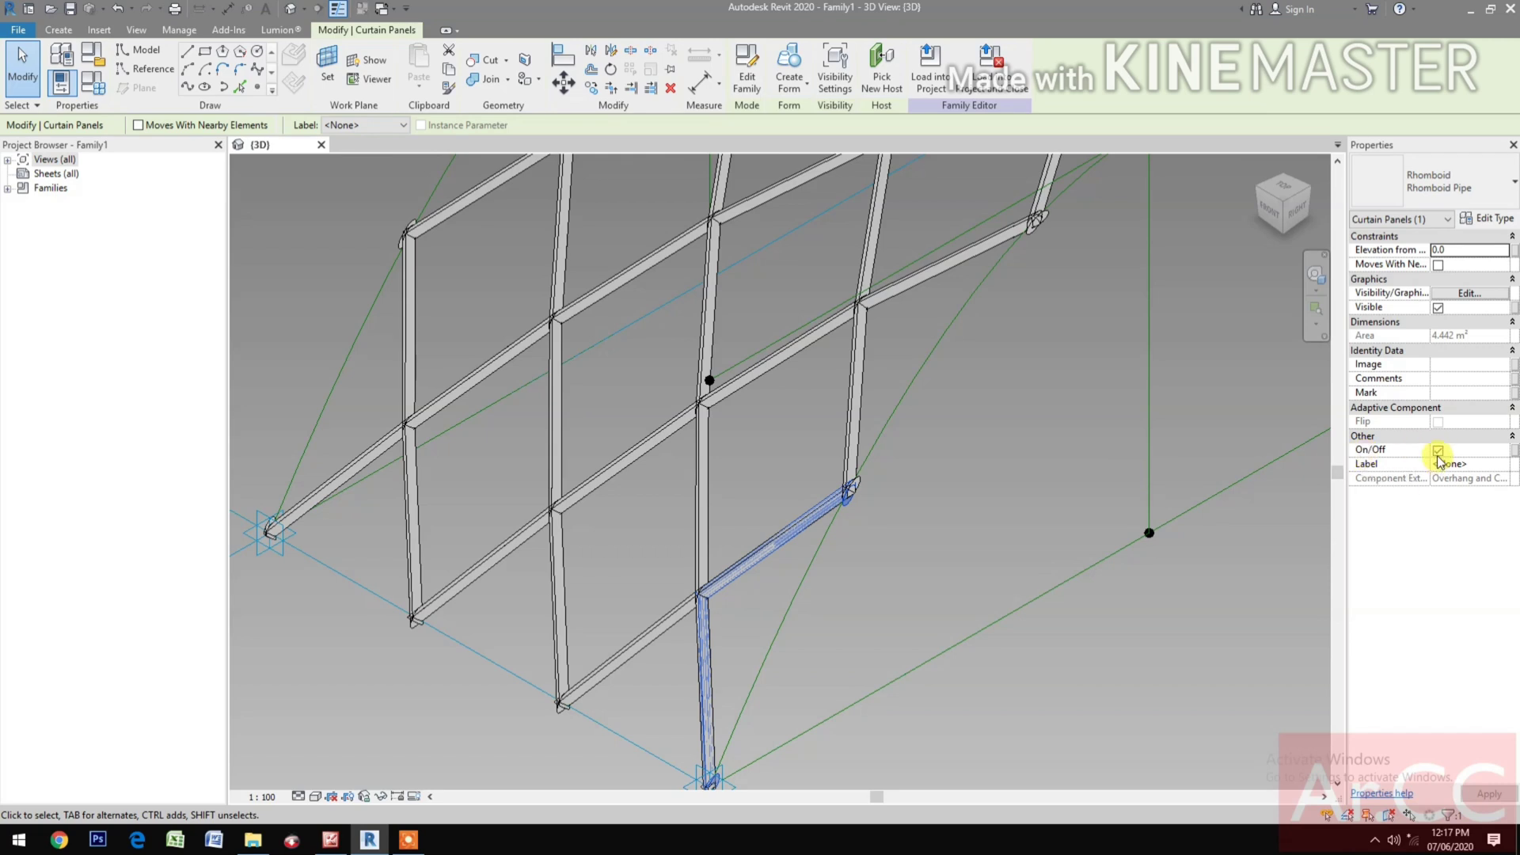
click(1023, 674)
scroll(1010, 667, down, 2)
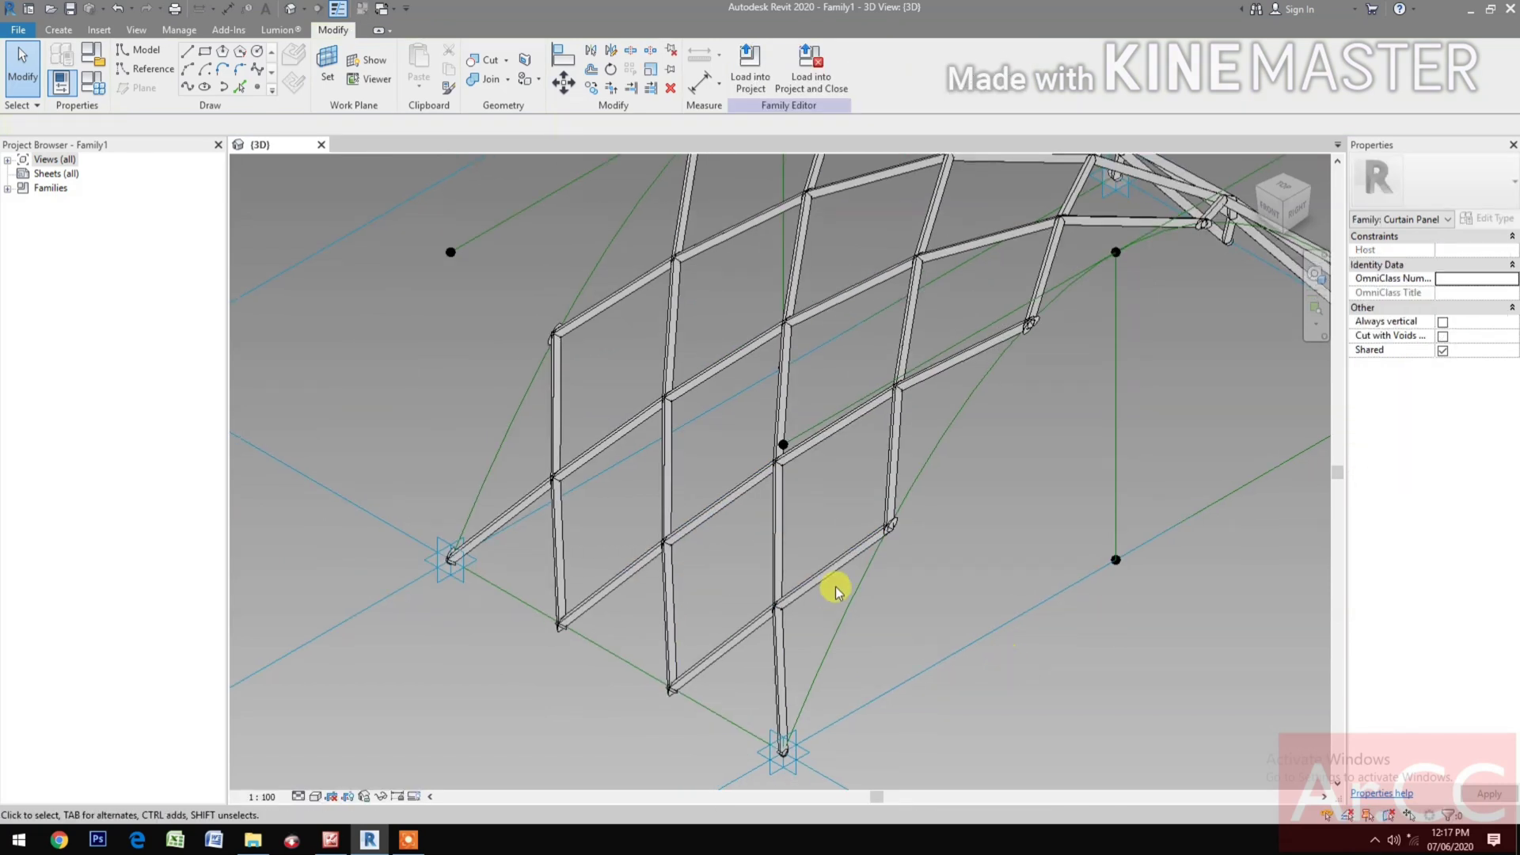
Set Indent 1 of the divided surface's pattern application to 1.
click(858, 545)
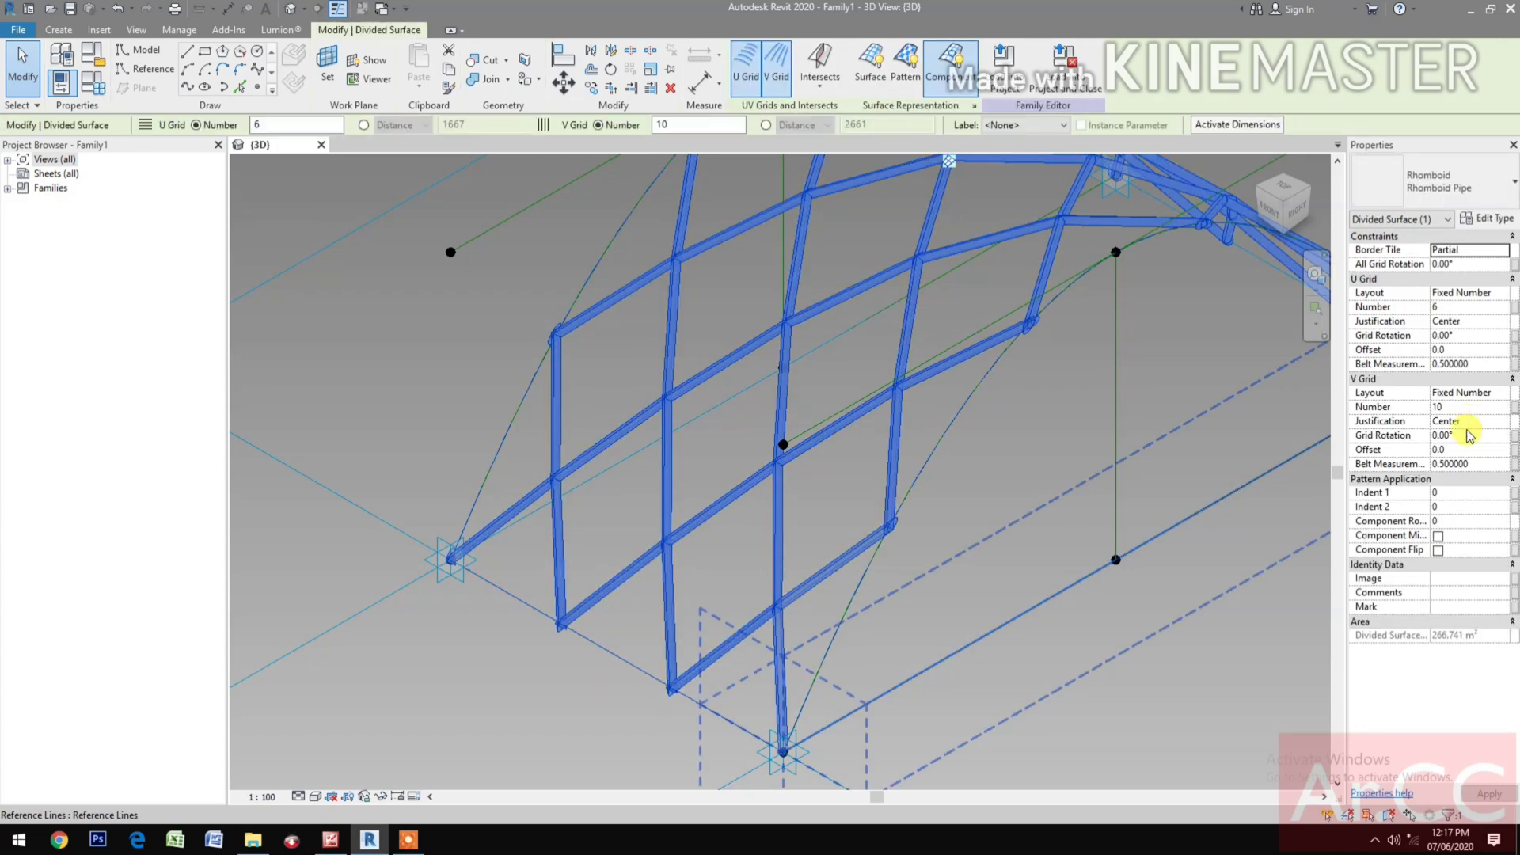
click(1457, 494)
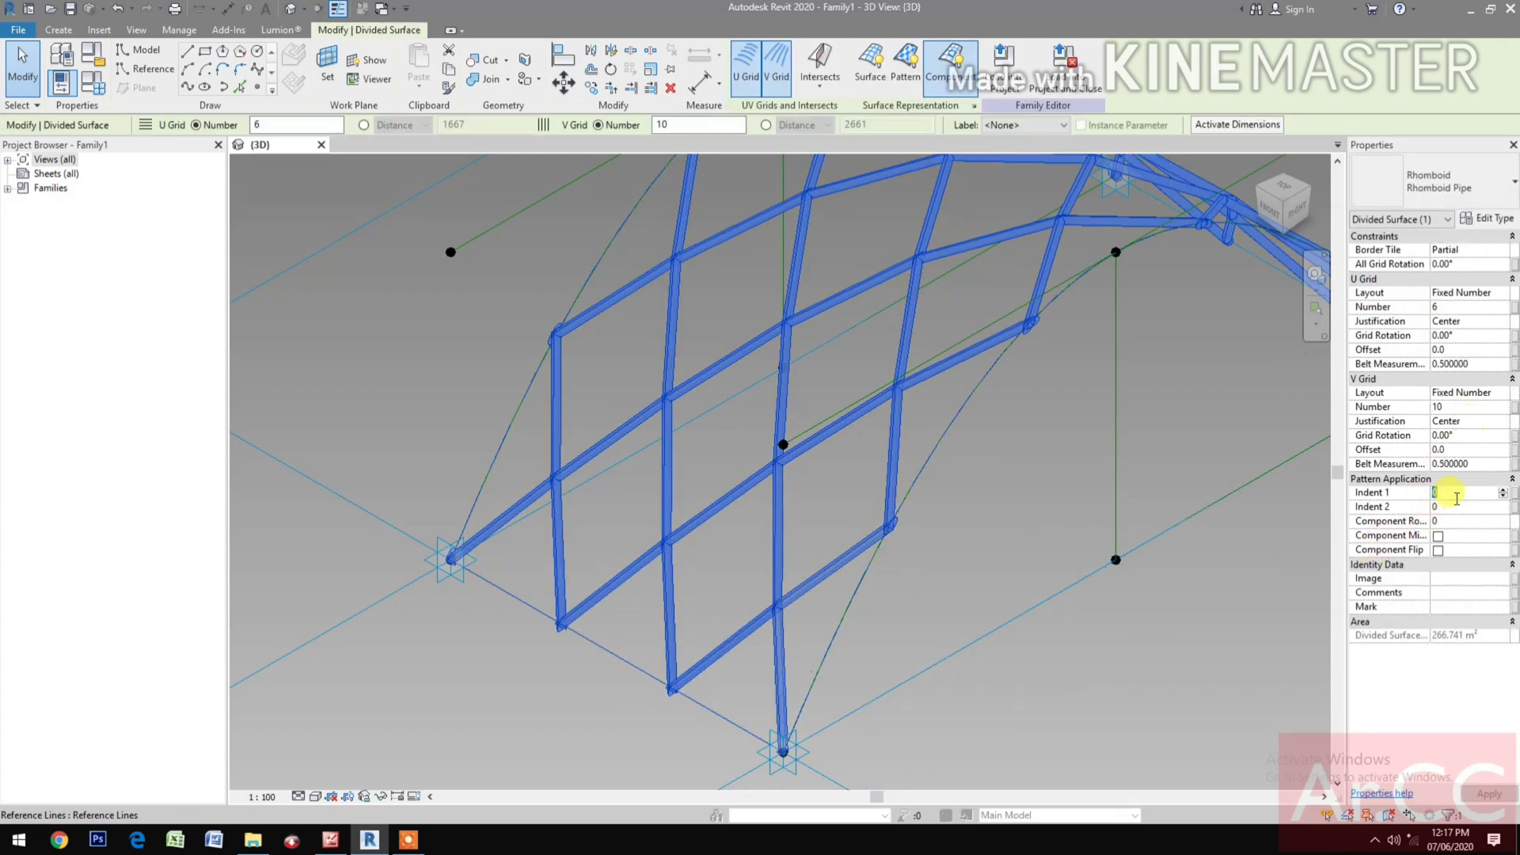
text(1)
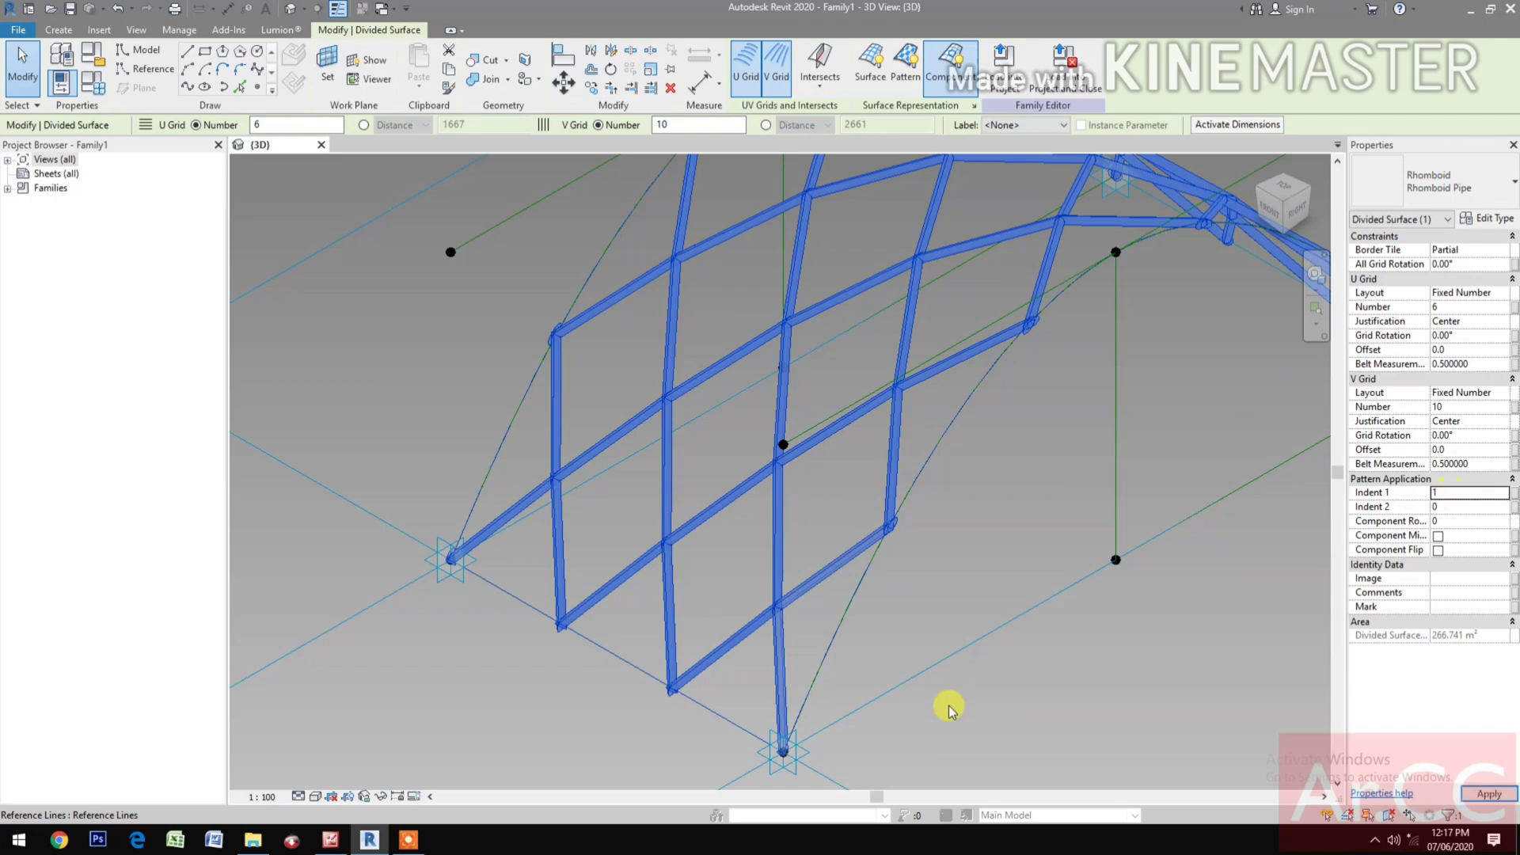
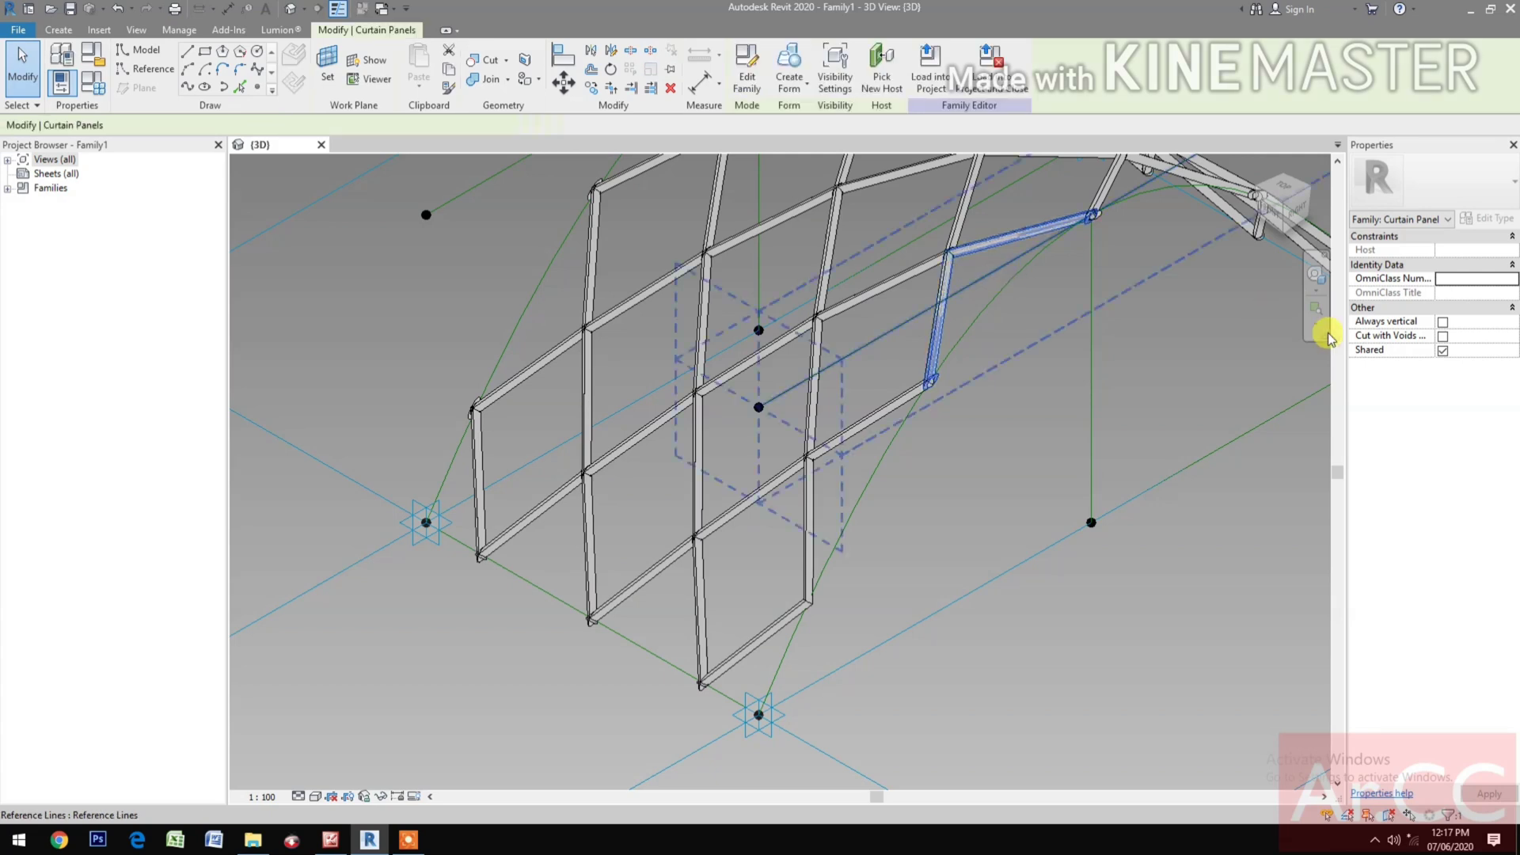
Switch off the On/Off parameter of the selected partial panel along the arch's front edge.
click(1439, 451)
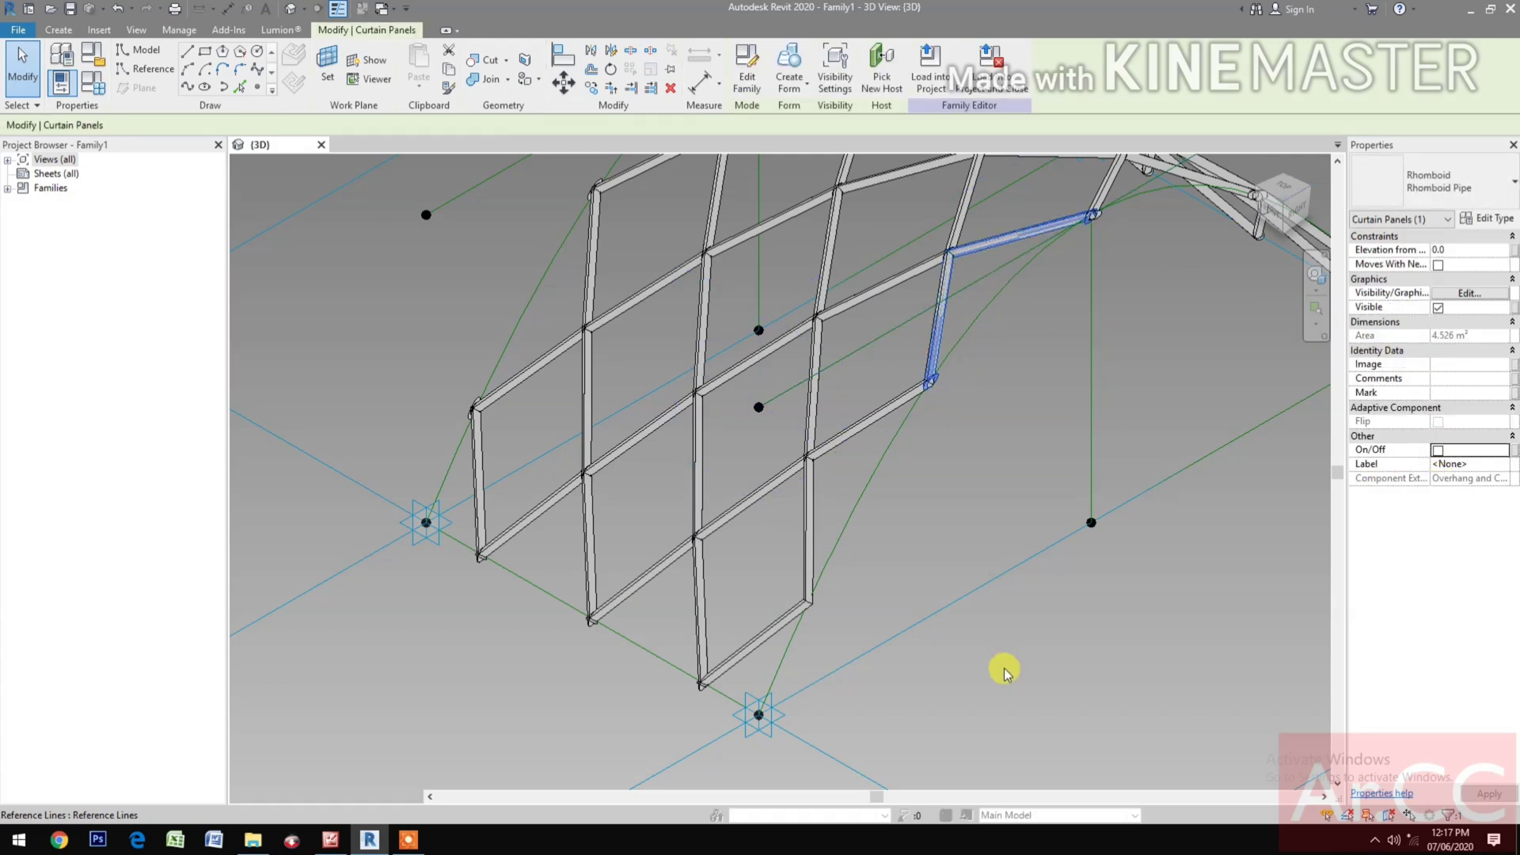
Select the border panel just past the crown on the arch's right-hand curved edge and switch off its On/Off parameter.
click(1012, 635)
shift+middle_drag(1012, 635, 779, 788)
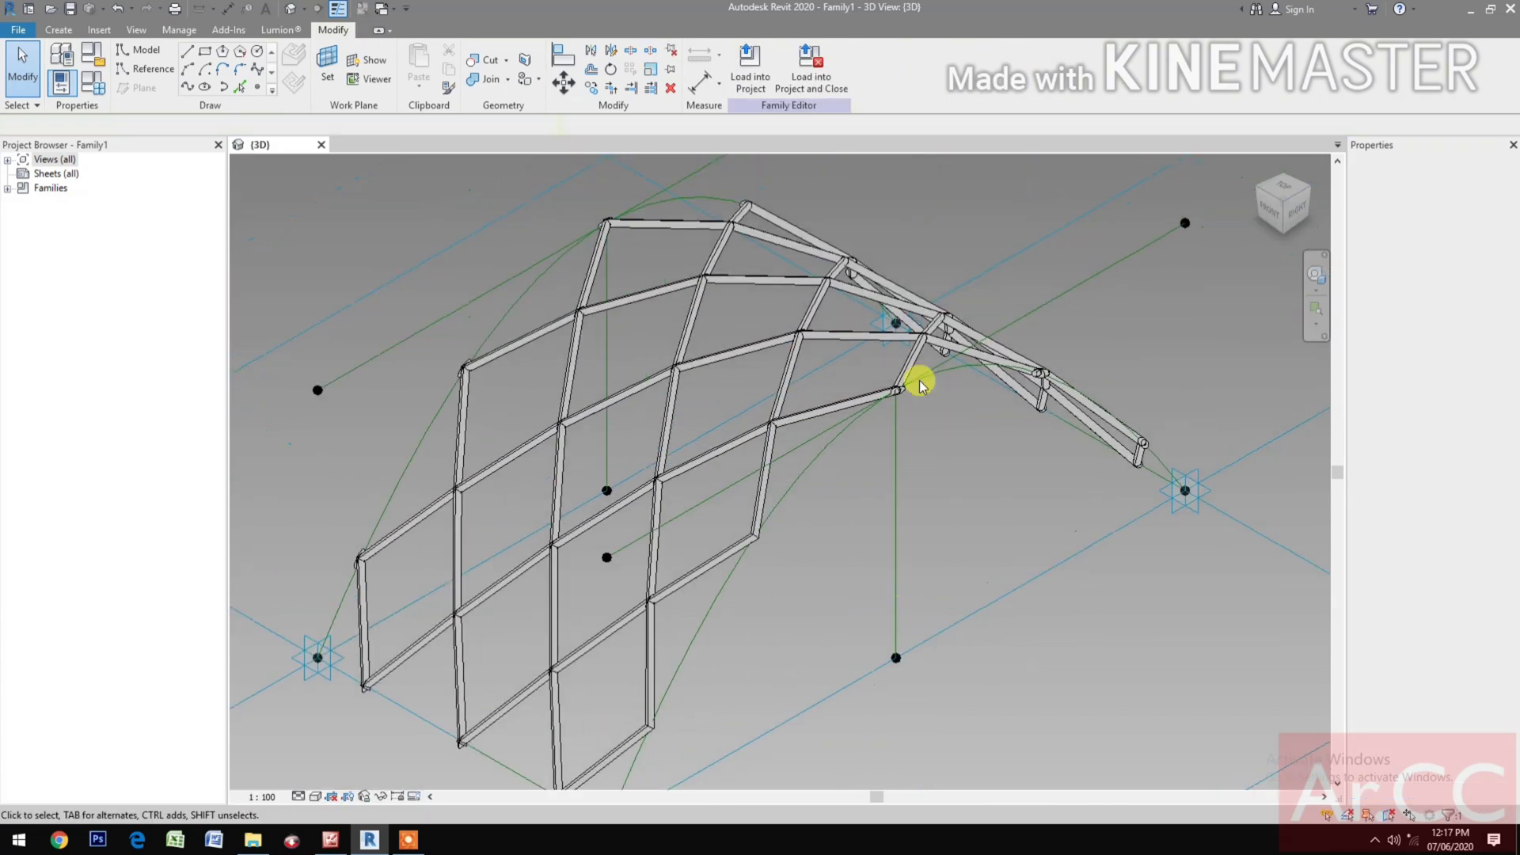
key(Tab)
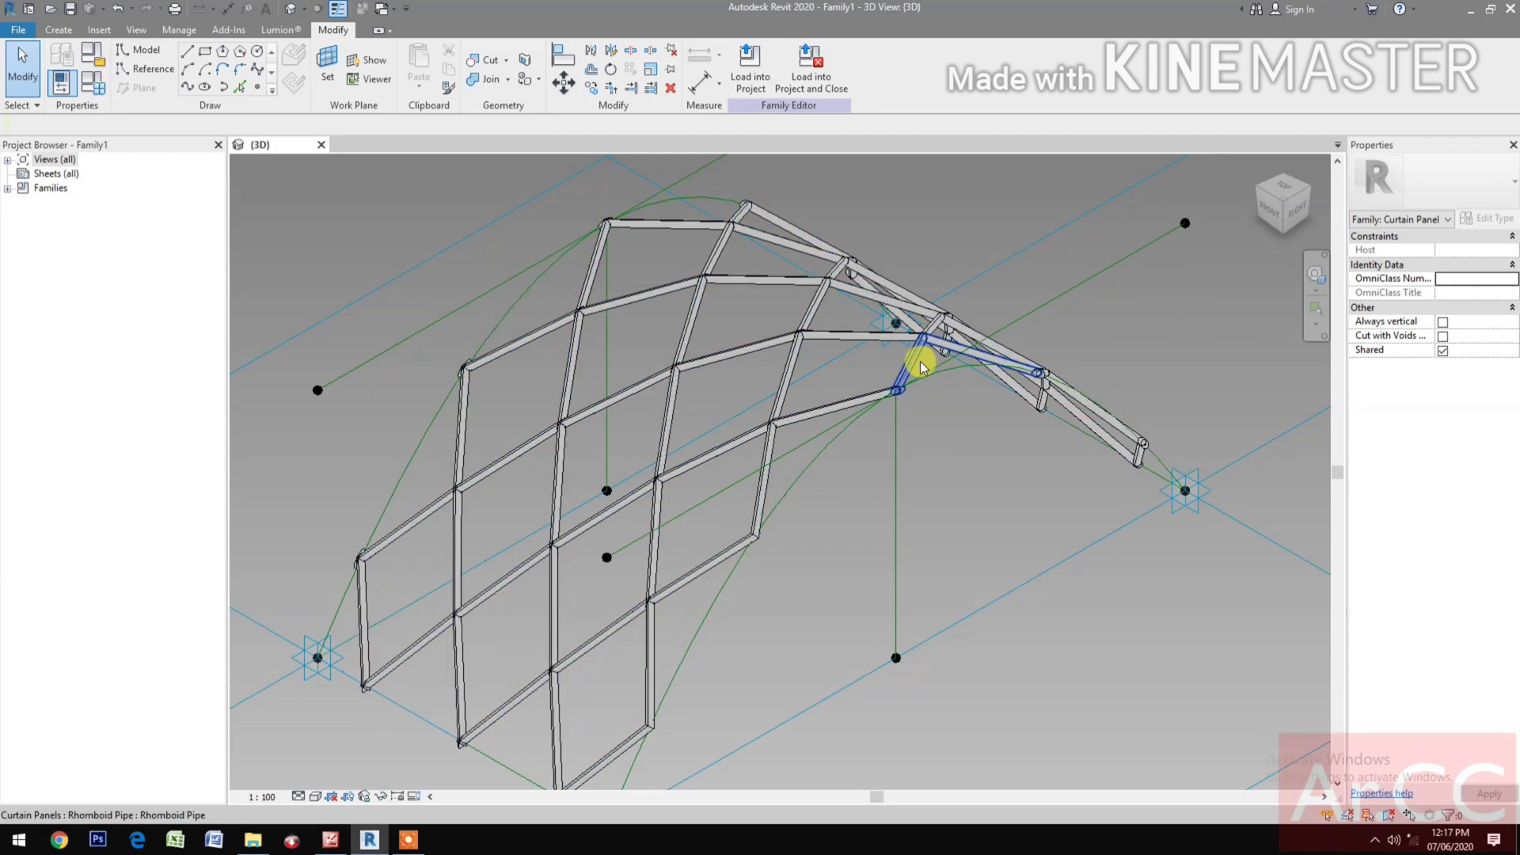
click(920, 361)
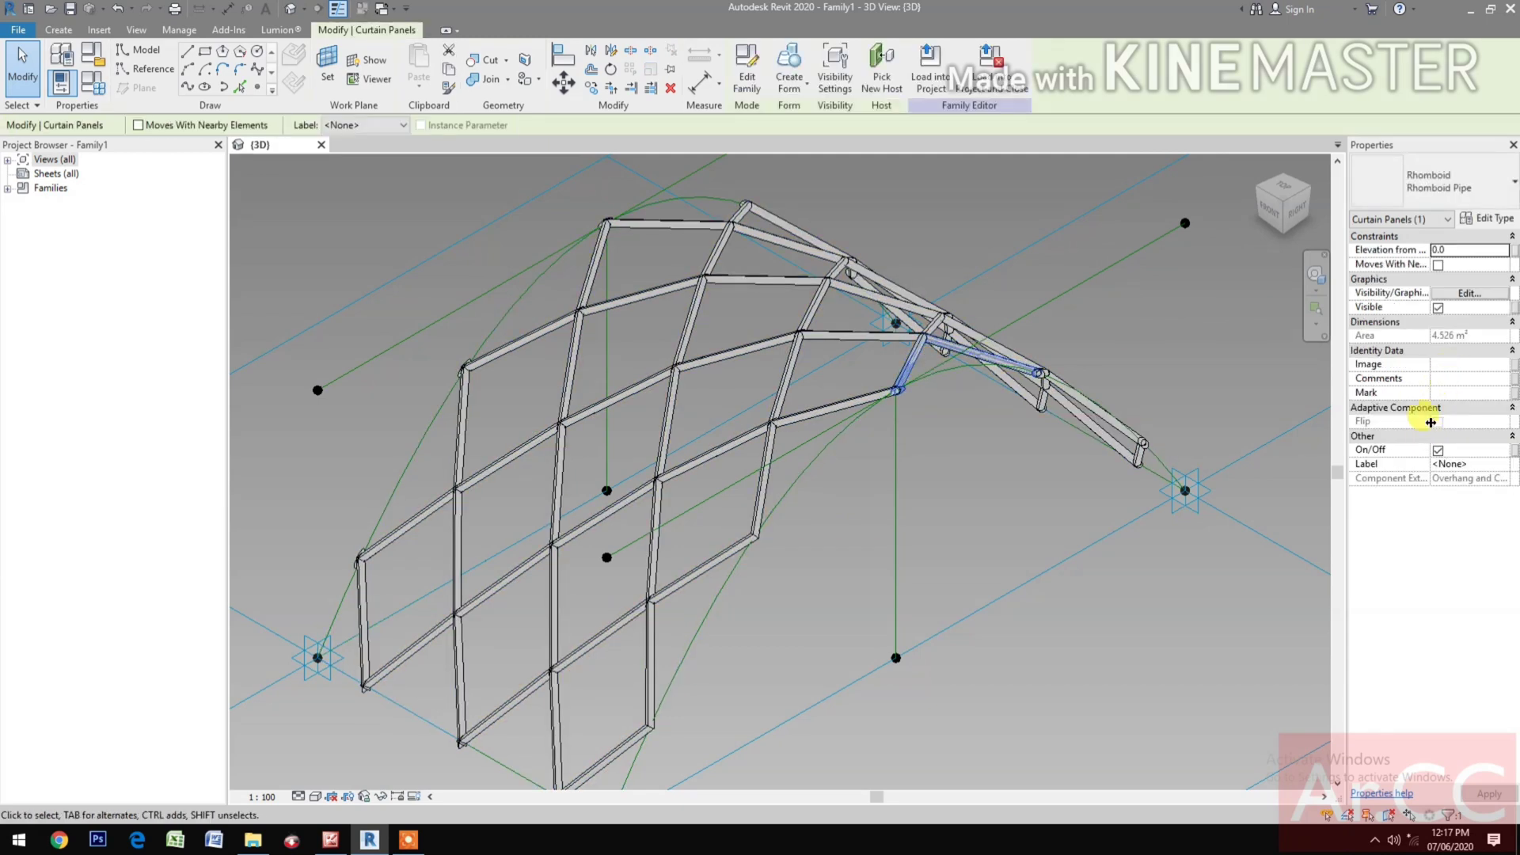
click(1439, 451)
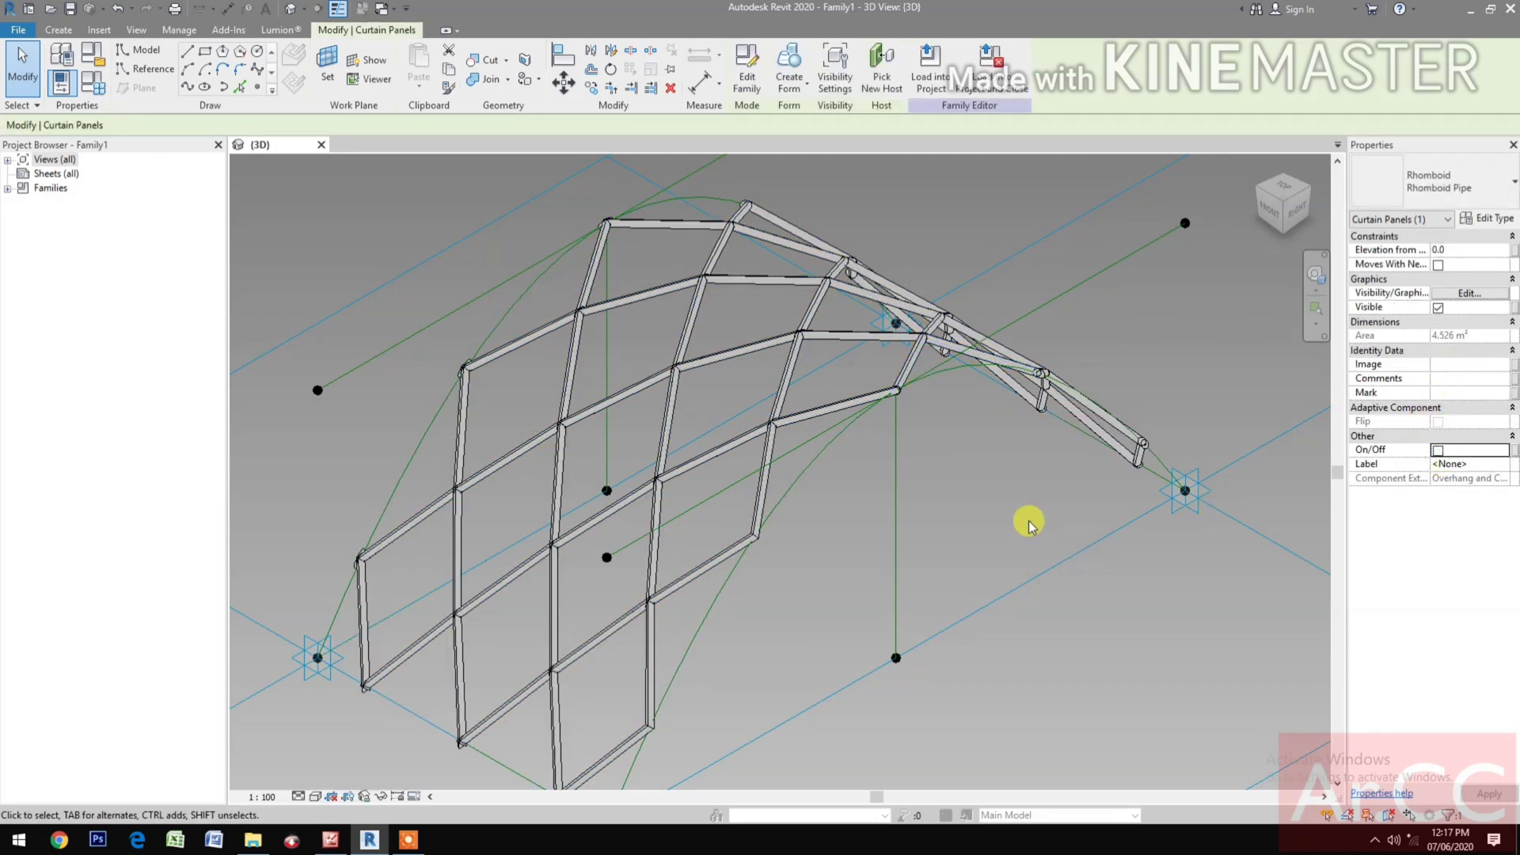
Switch off the On/Off parameter of the two inverted-V border panels along the arch's front base, one after the other.
scroll(939, 526, down, 1)
scroll(657, 665, up, 5)
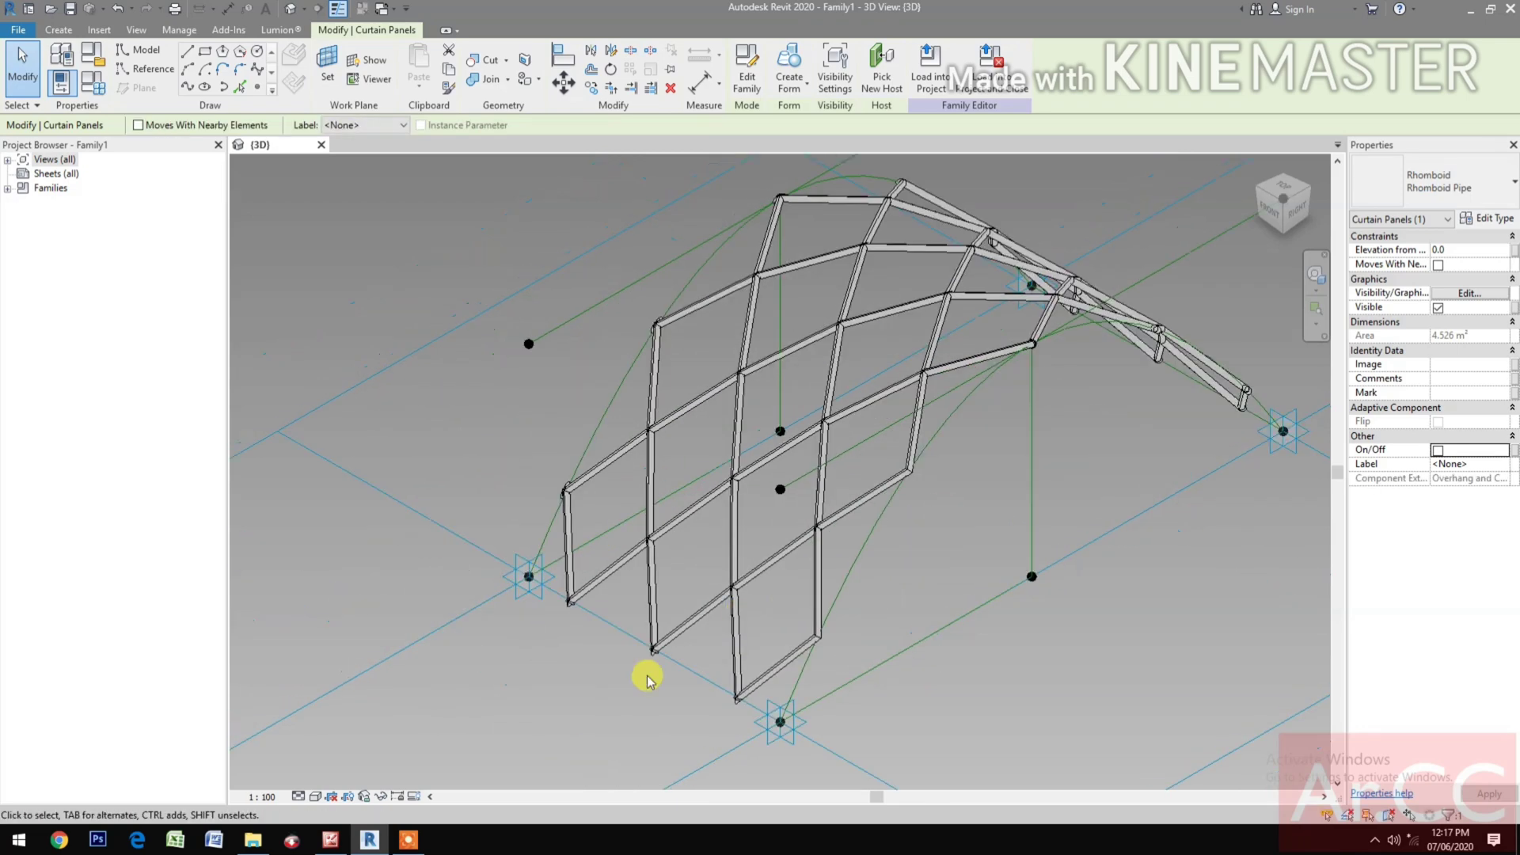
key(Tab)
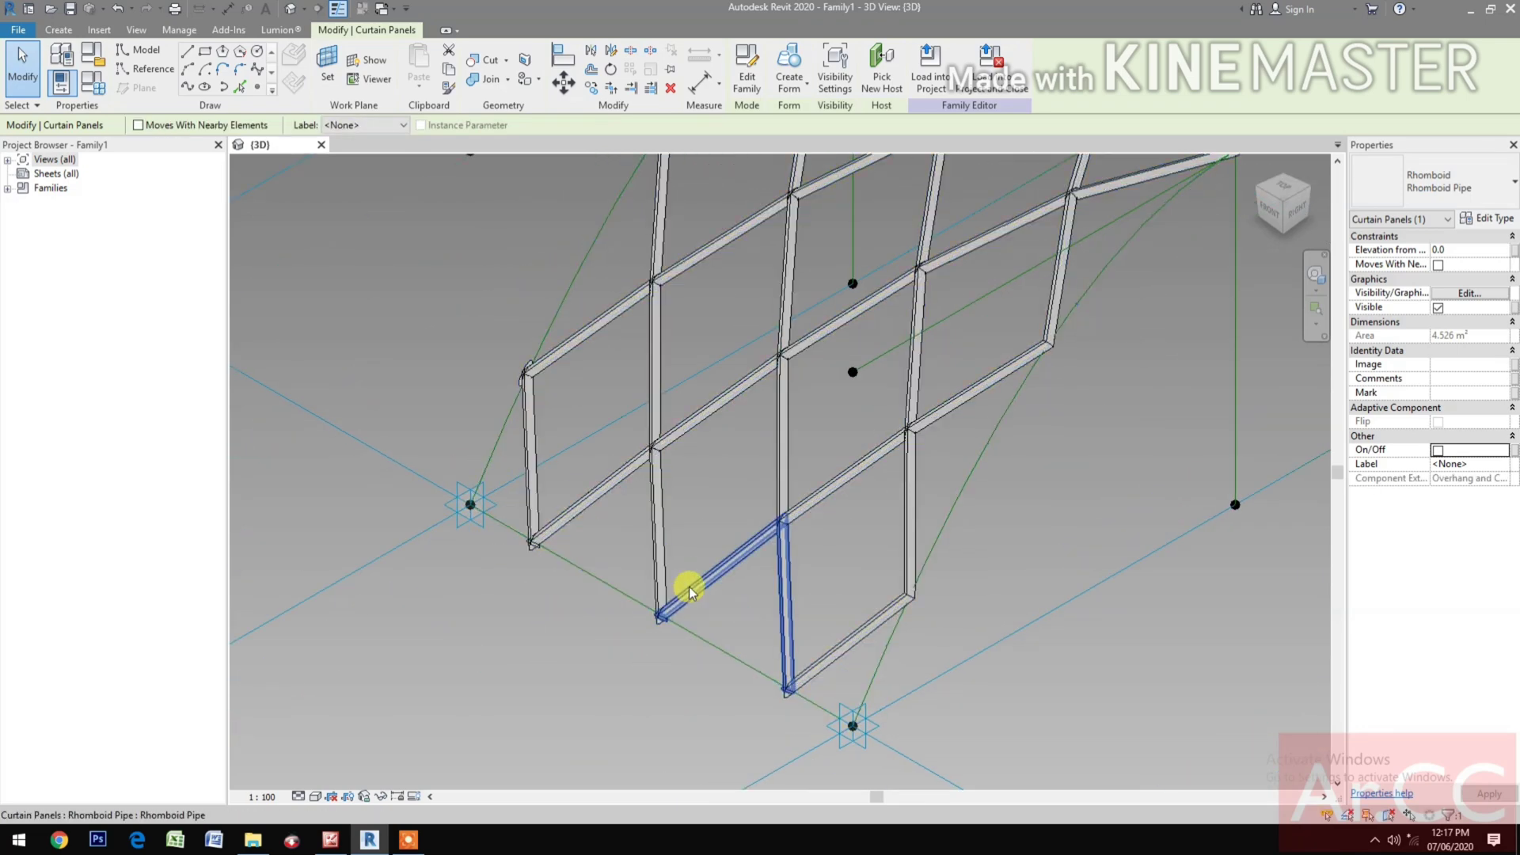
click(689, 586)
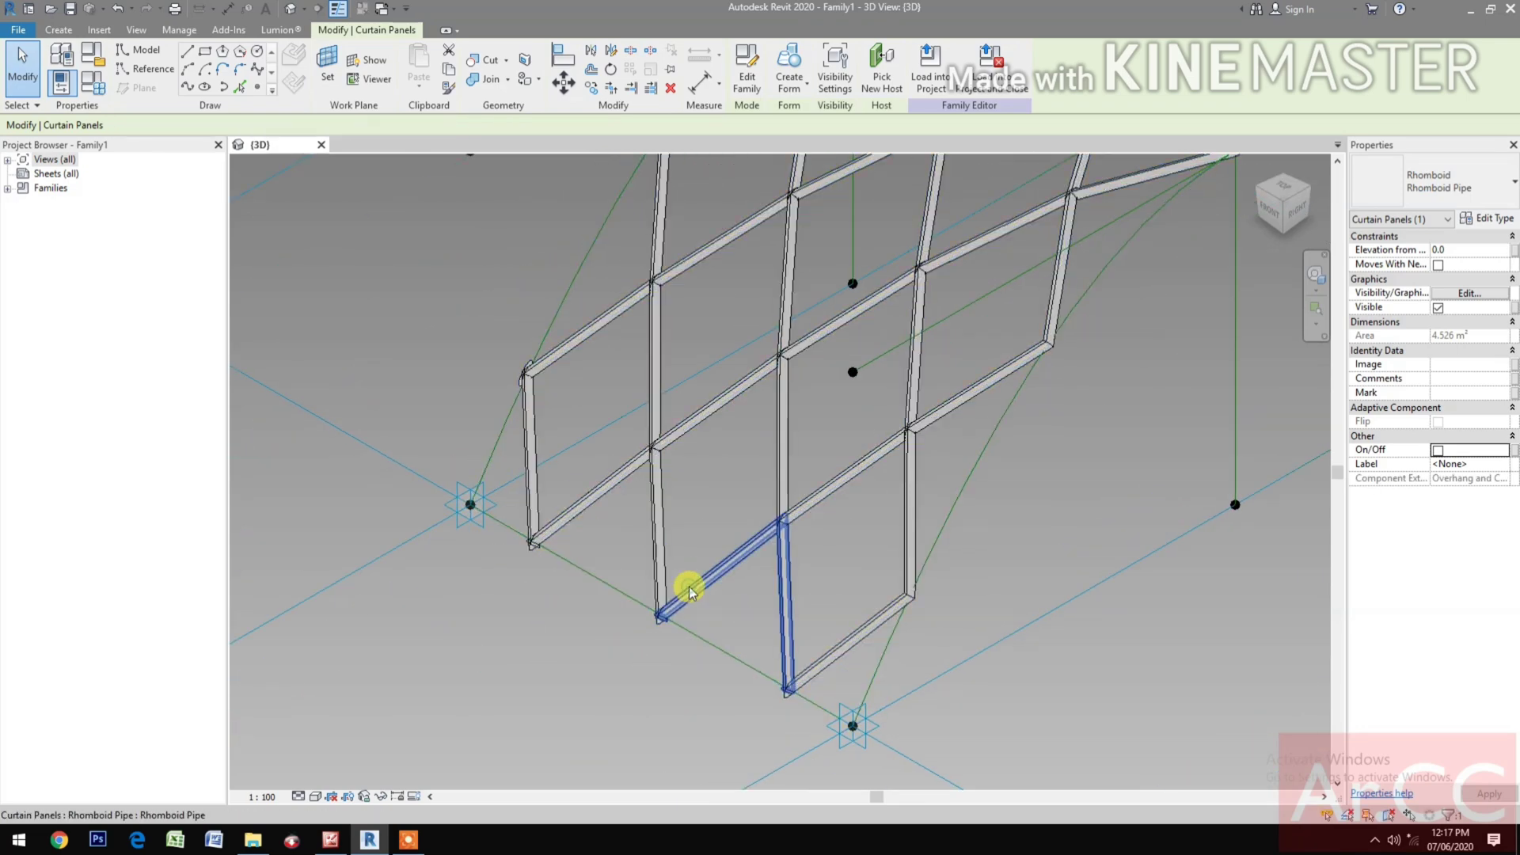
click(1437, 452)
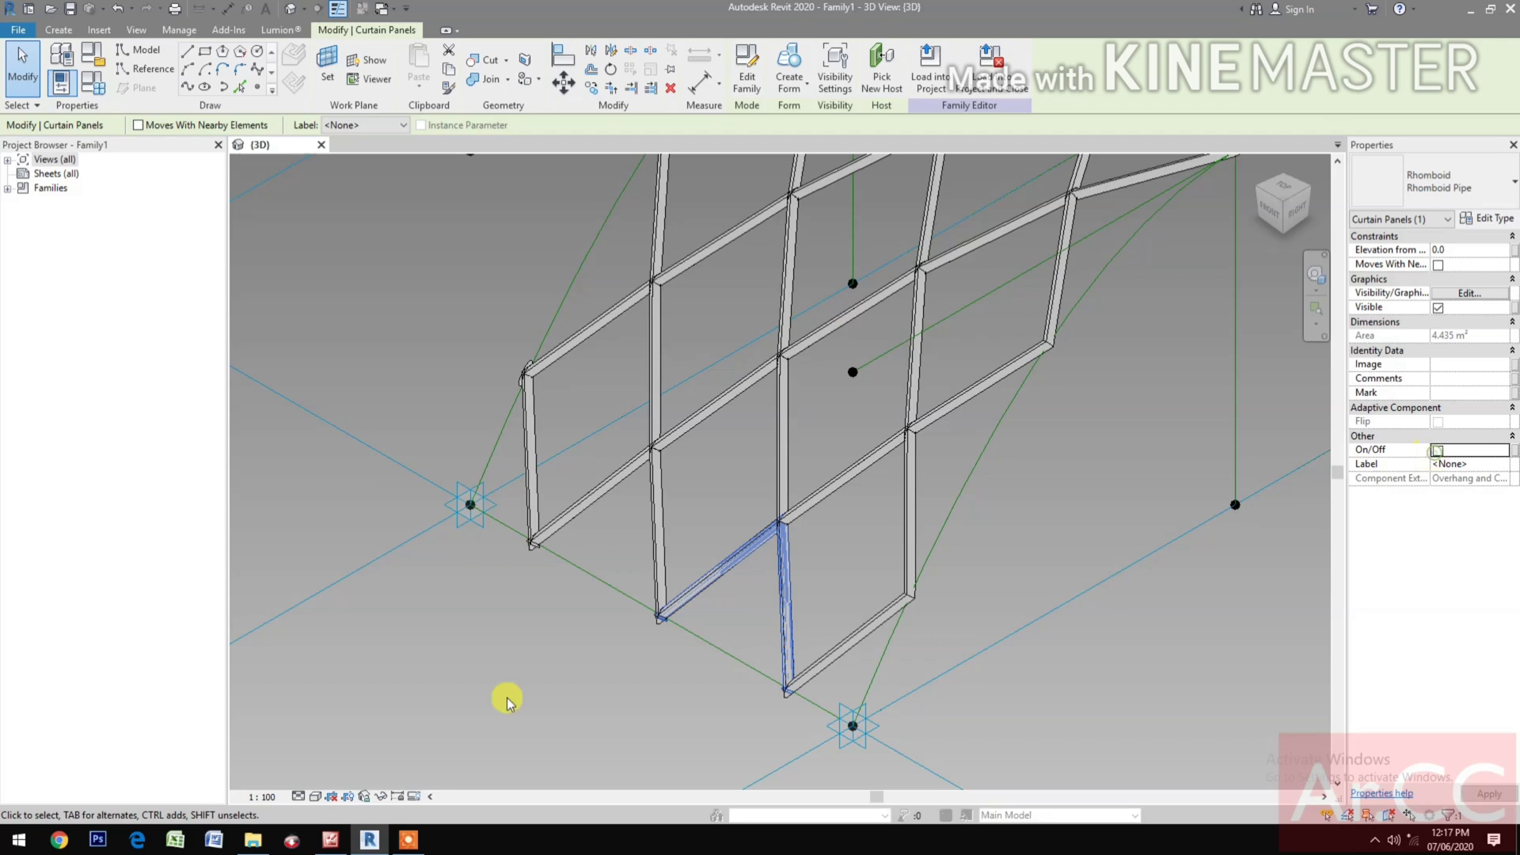
key(Tab)
click(560, 529)
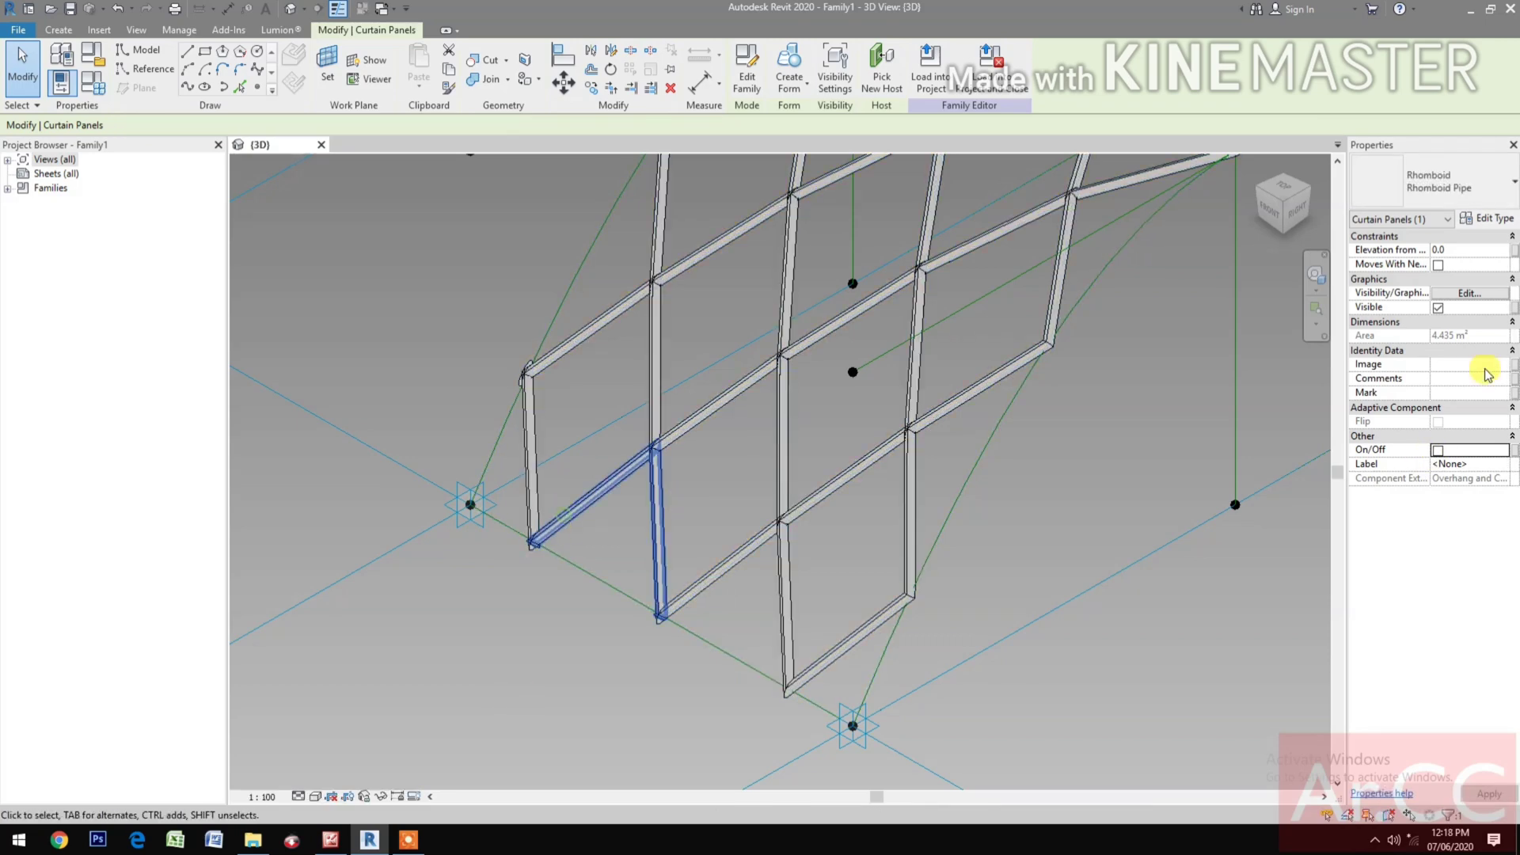
click(1437, 451)
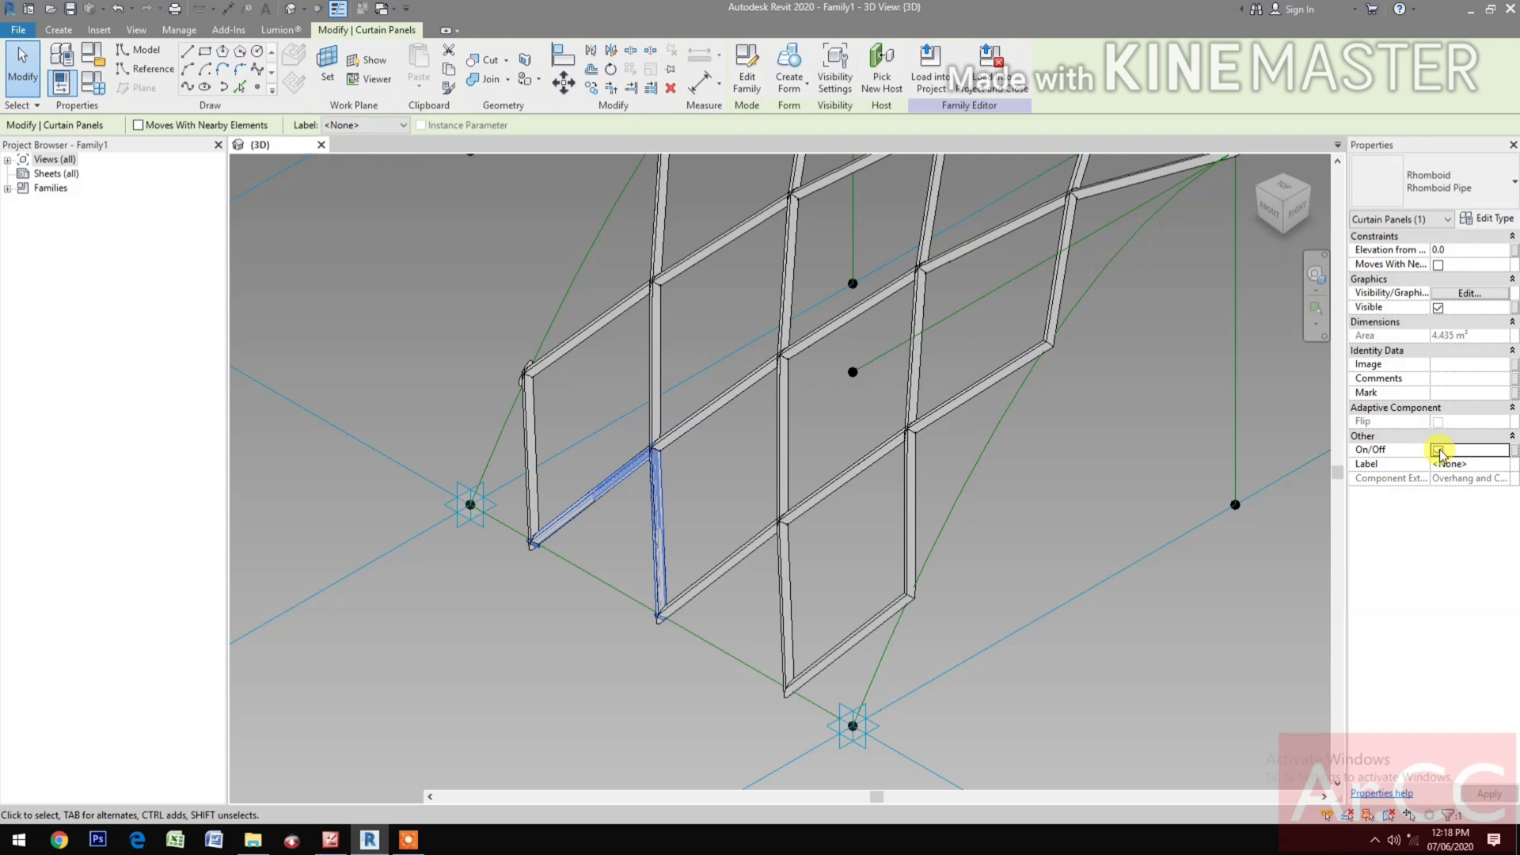
click(632, 716)
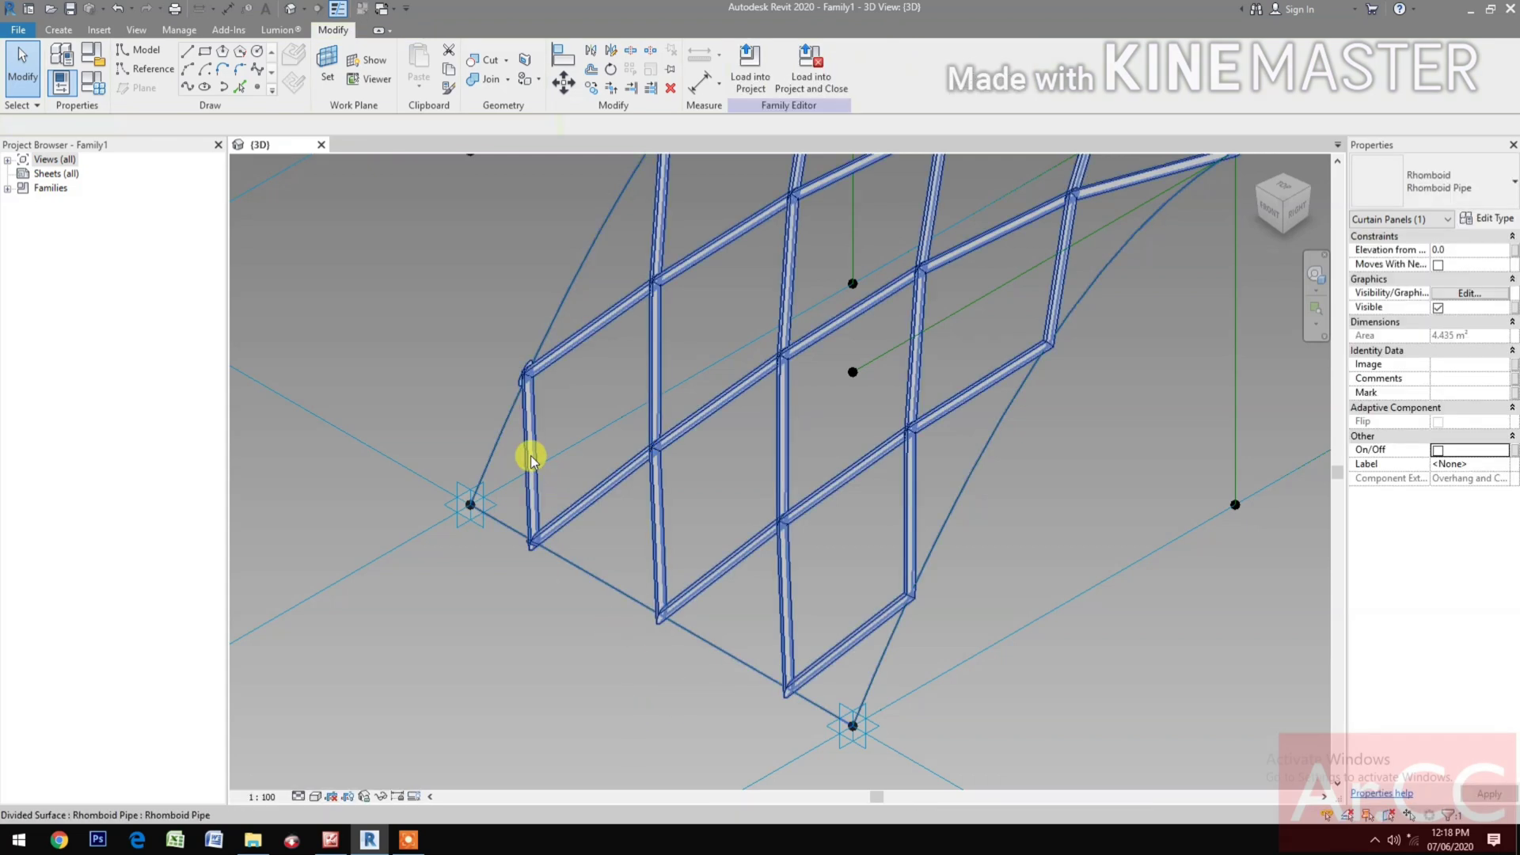
Select the single-bar corner panel at the front-left foot of the arch and switch off its On/Off parameter.
key(Tab)
key(Tab)
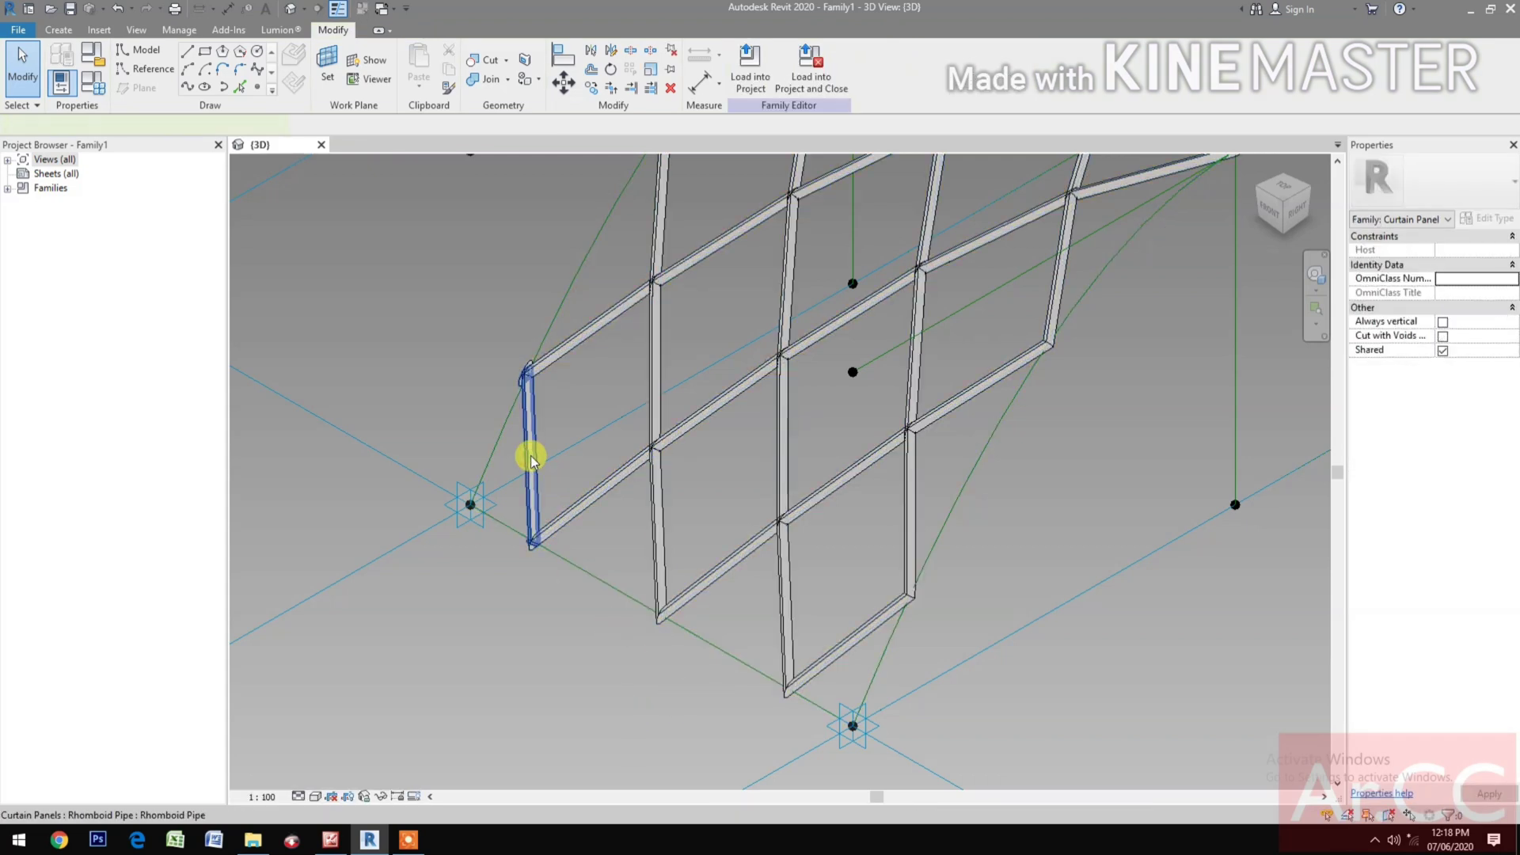
click(530, 457)
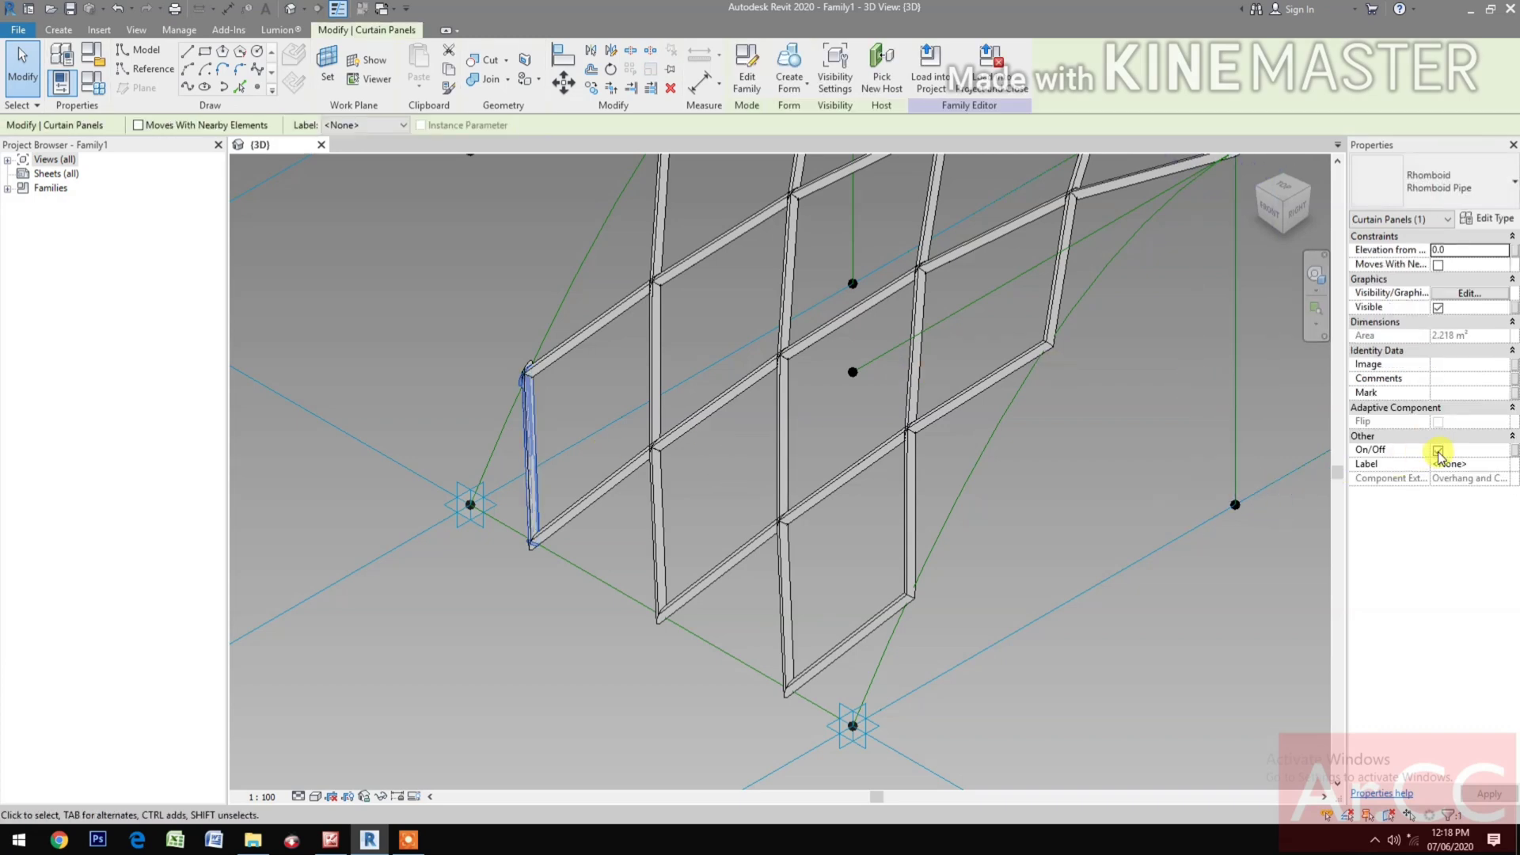
click(1438, 450)
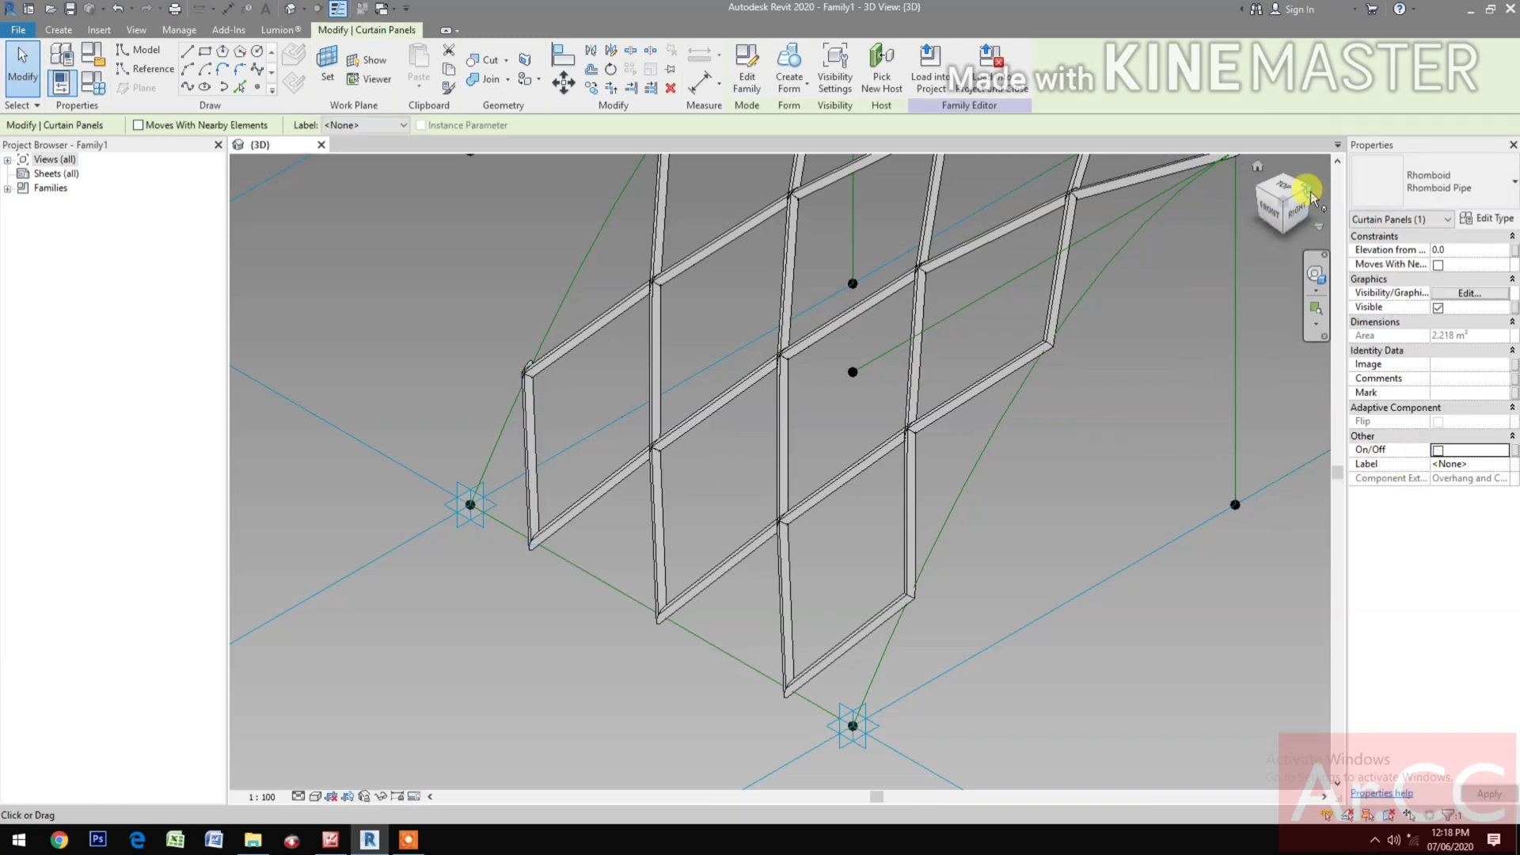
Switch off the On/Off parameter of the lowest two-bar border panel on the right-hand curved edge, near the arch's back foot.
click(1301, 213)
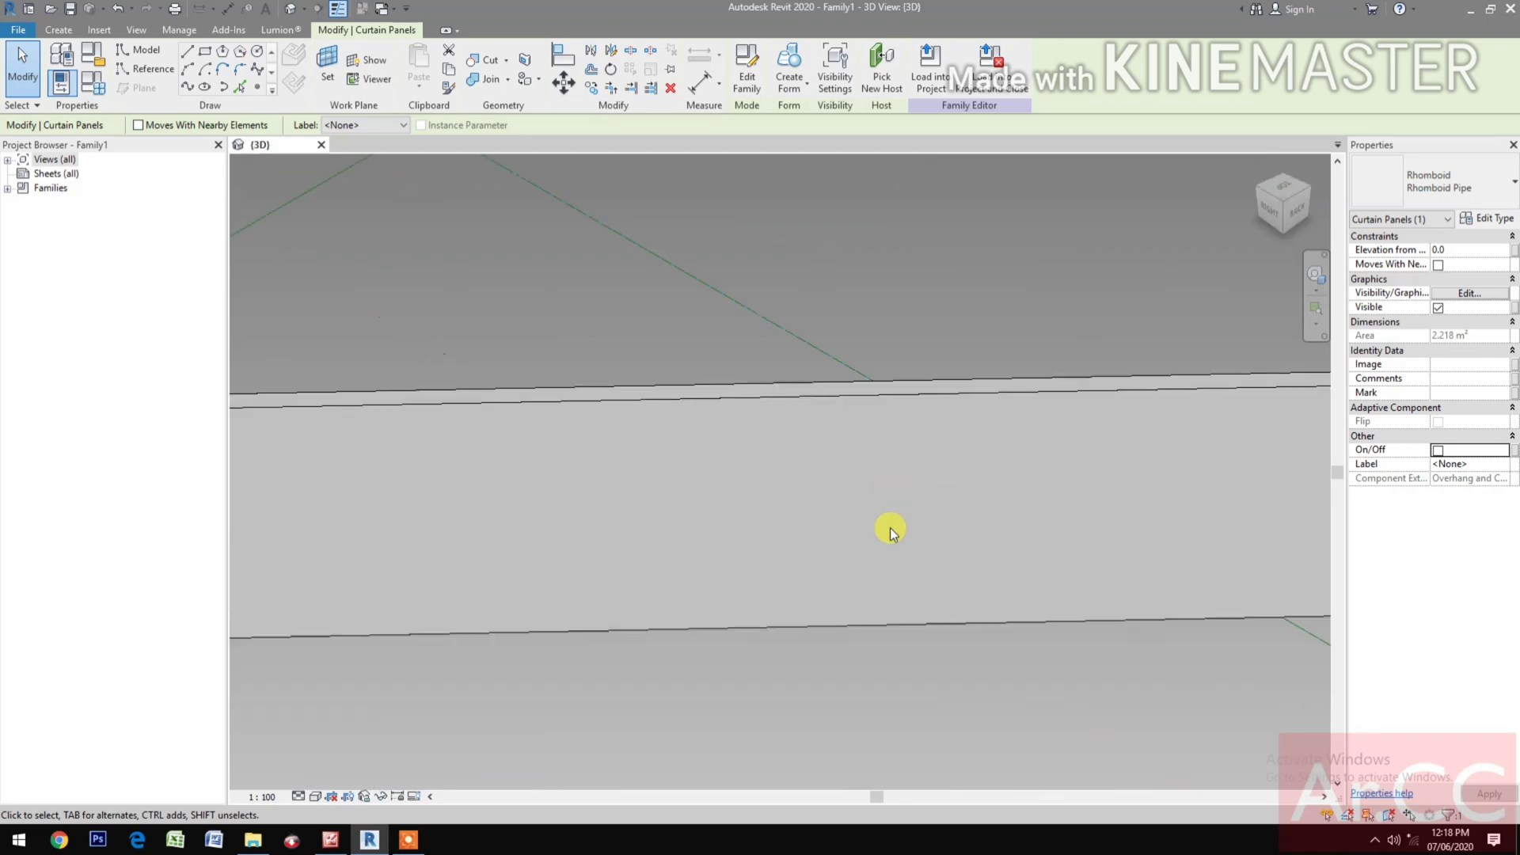
scroll(890, 528, down, 5)
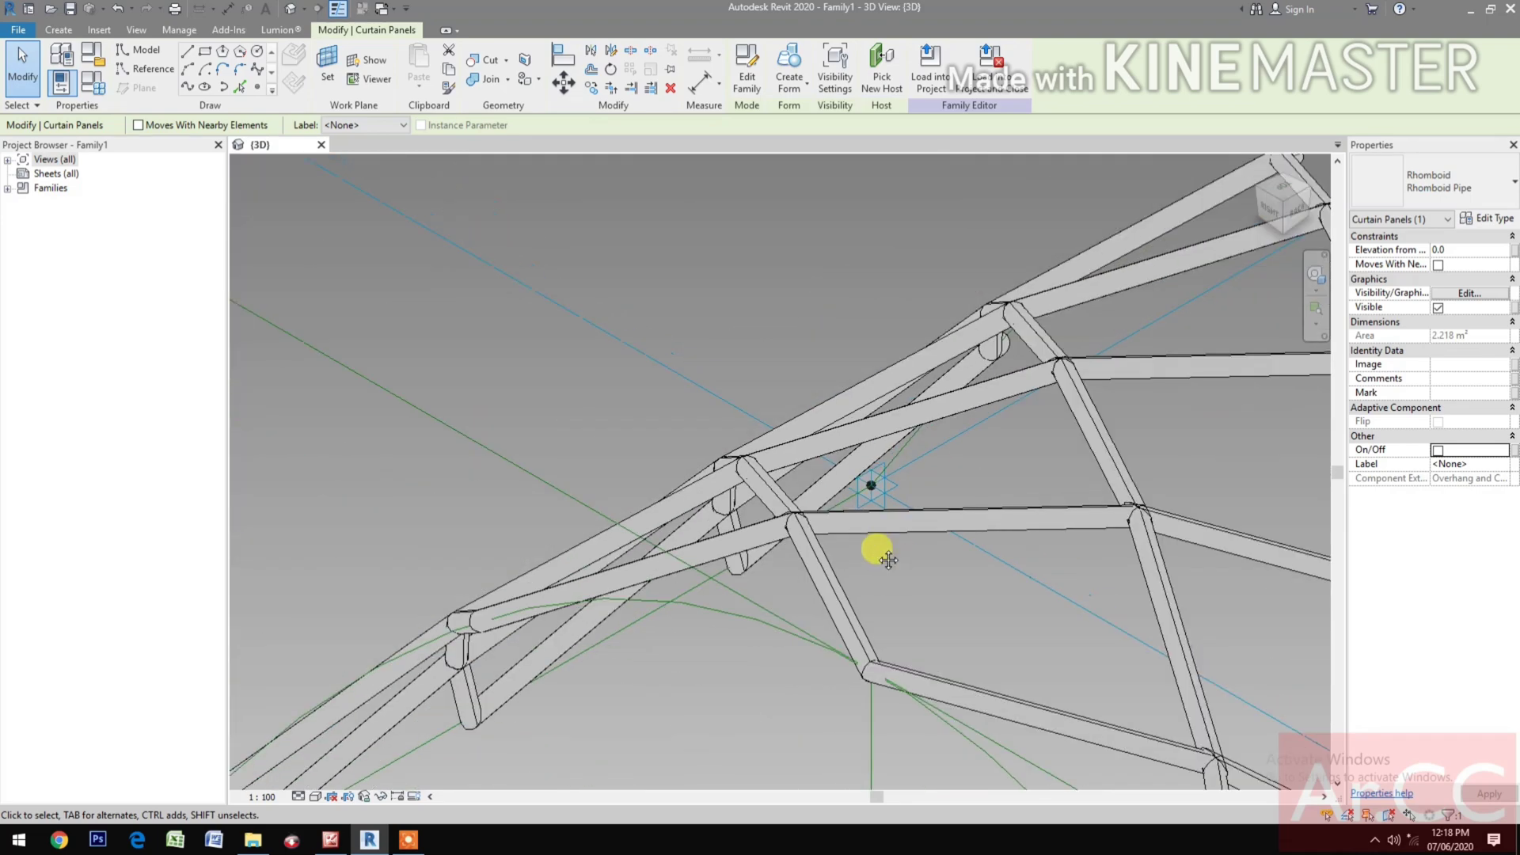
middle_drag(876, 550, 892, 509)
scroll(870, 448, up, 3)
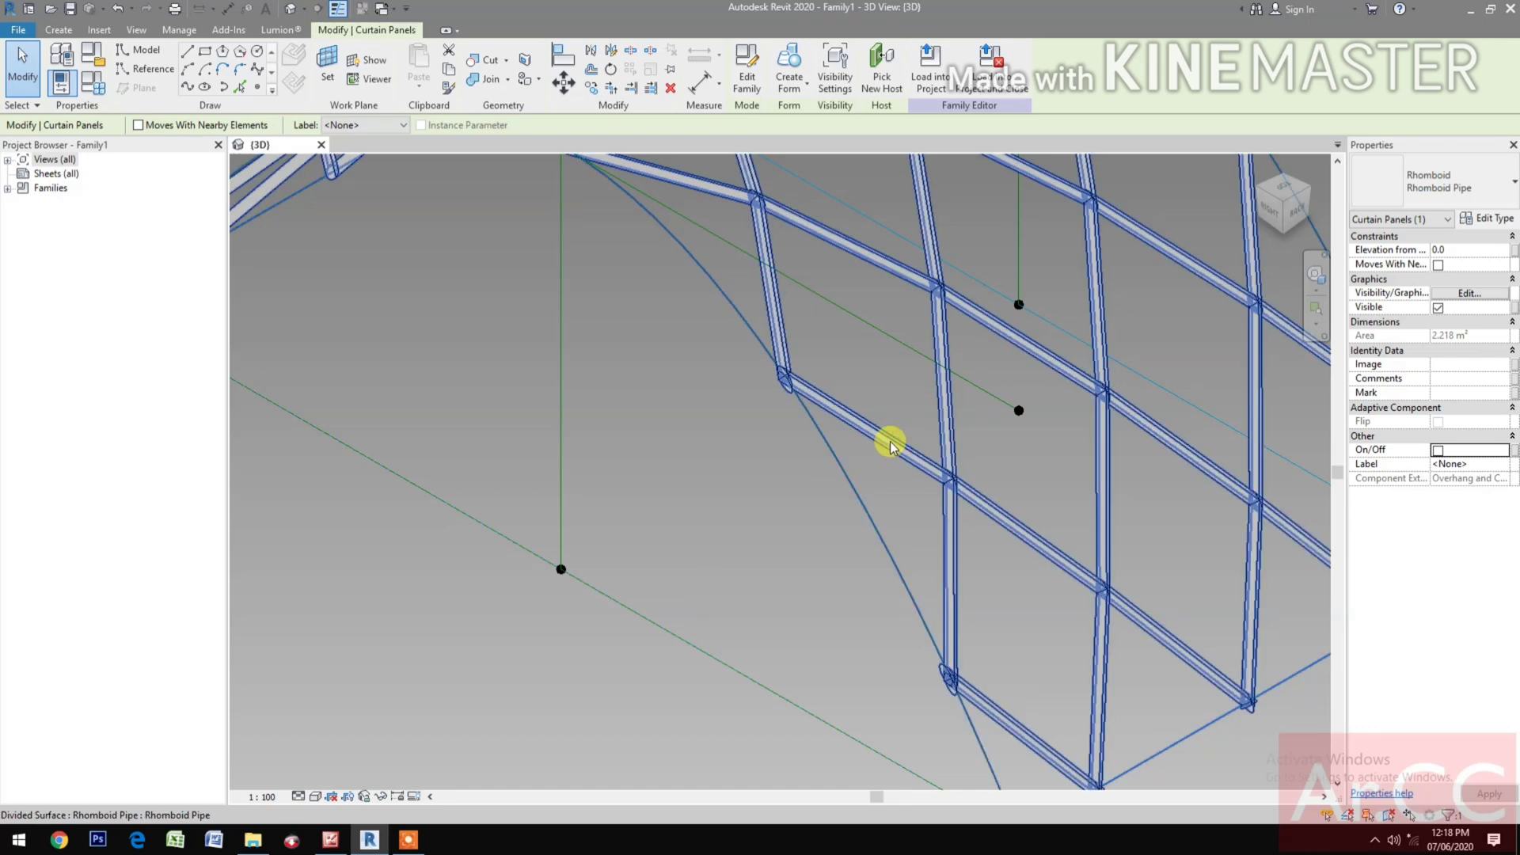
click(890, 445)
click(1438, 452)
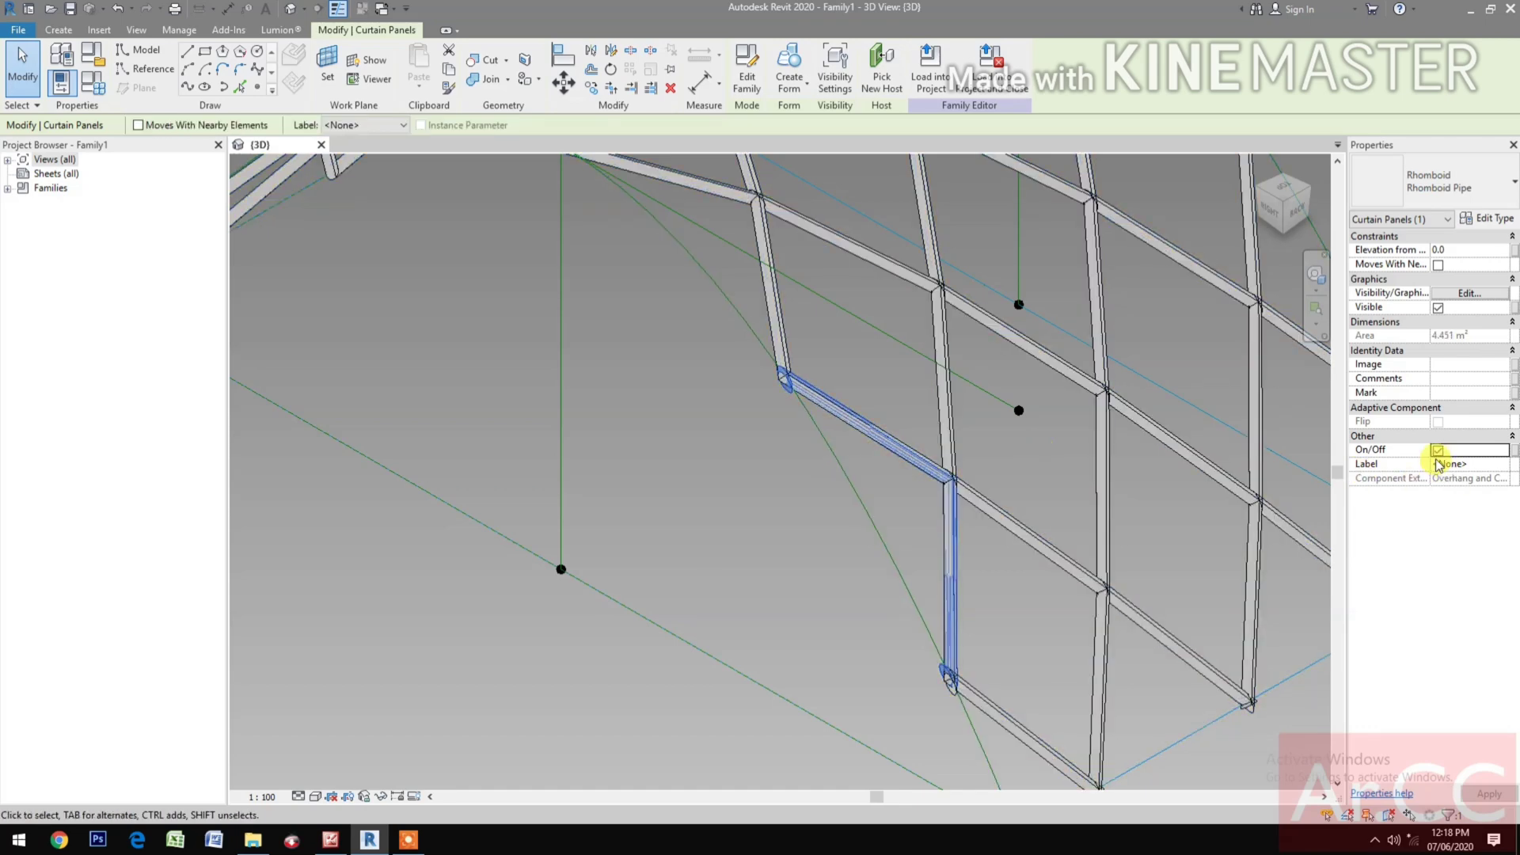
click(1438, 450)
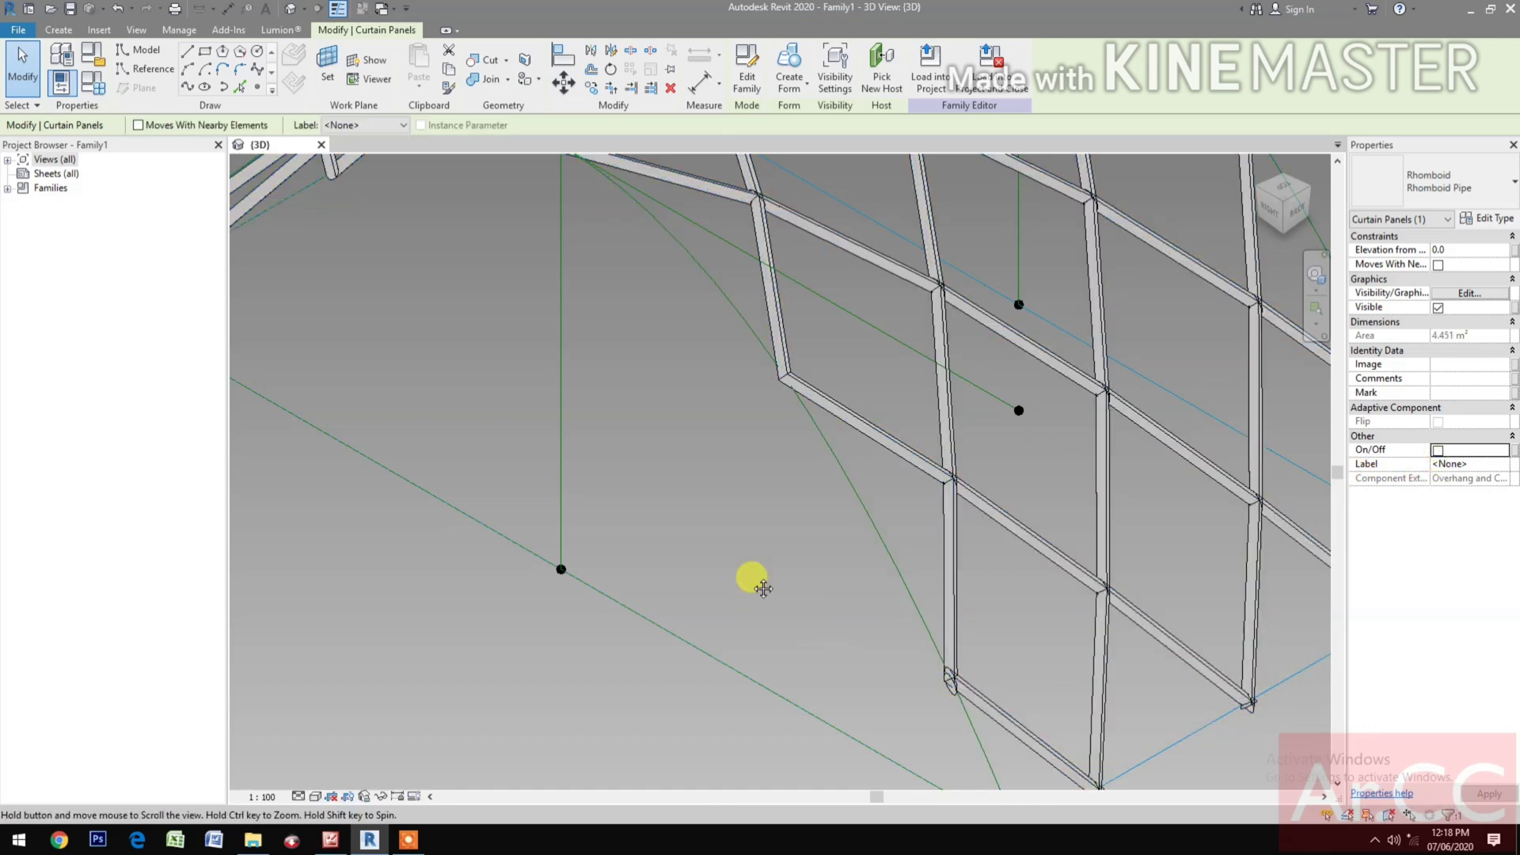
Select the single-bar corner panel at the back-right foot of the arch and switch off its On/Off parameter.
middle_drag(980, 756, 839, 653)
key(Tab)
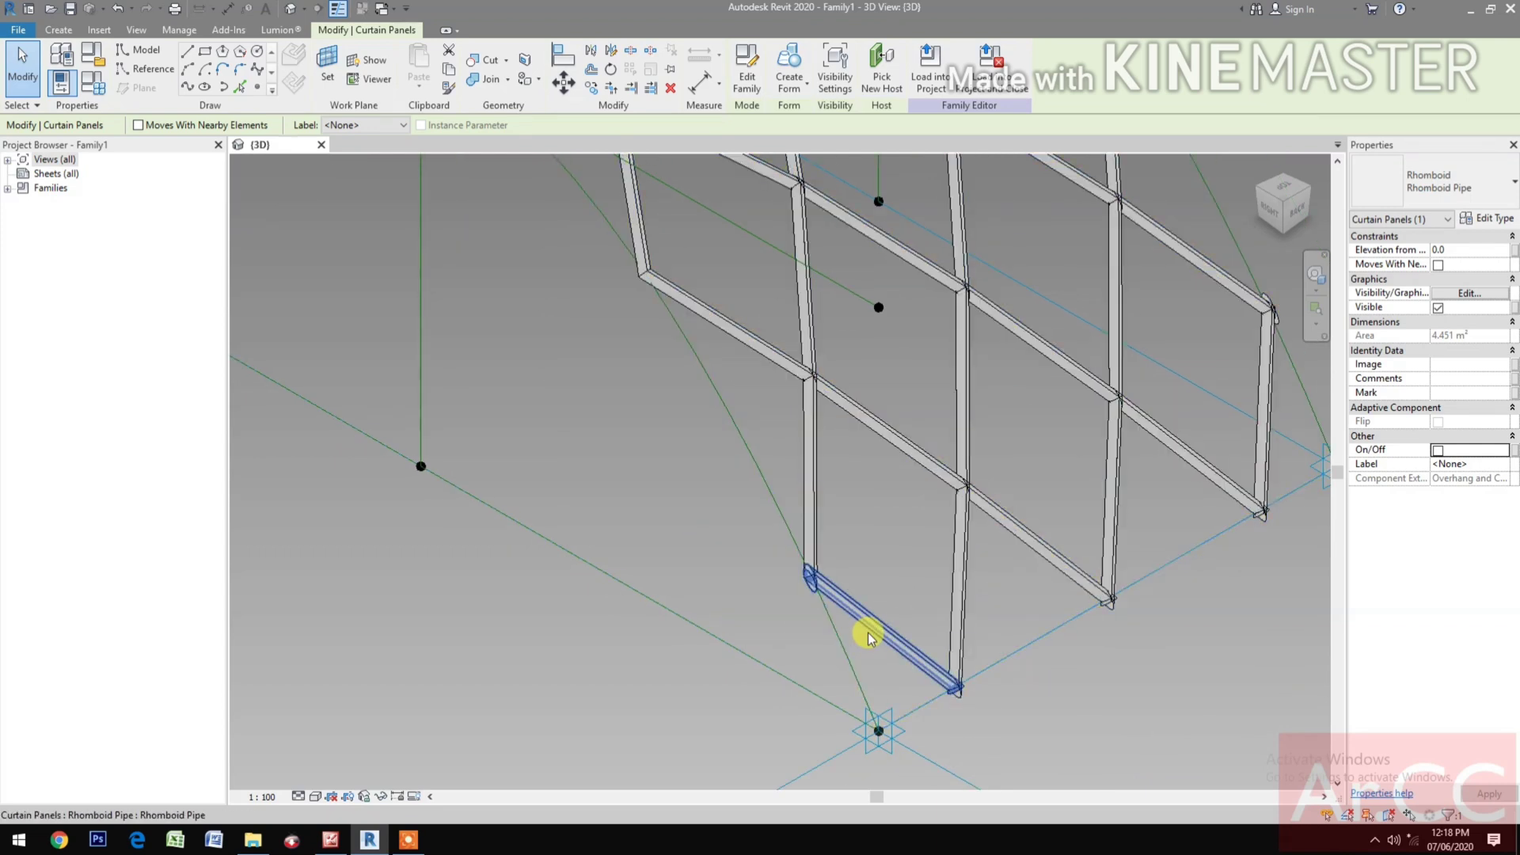
click(868, 637)
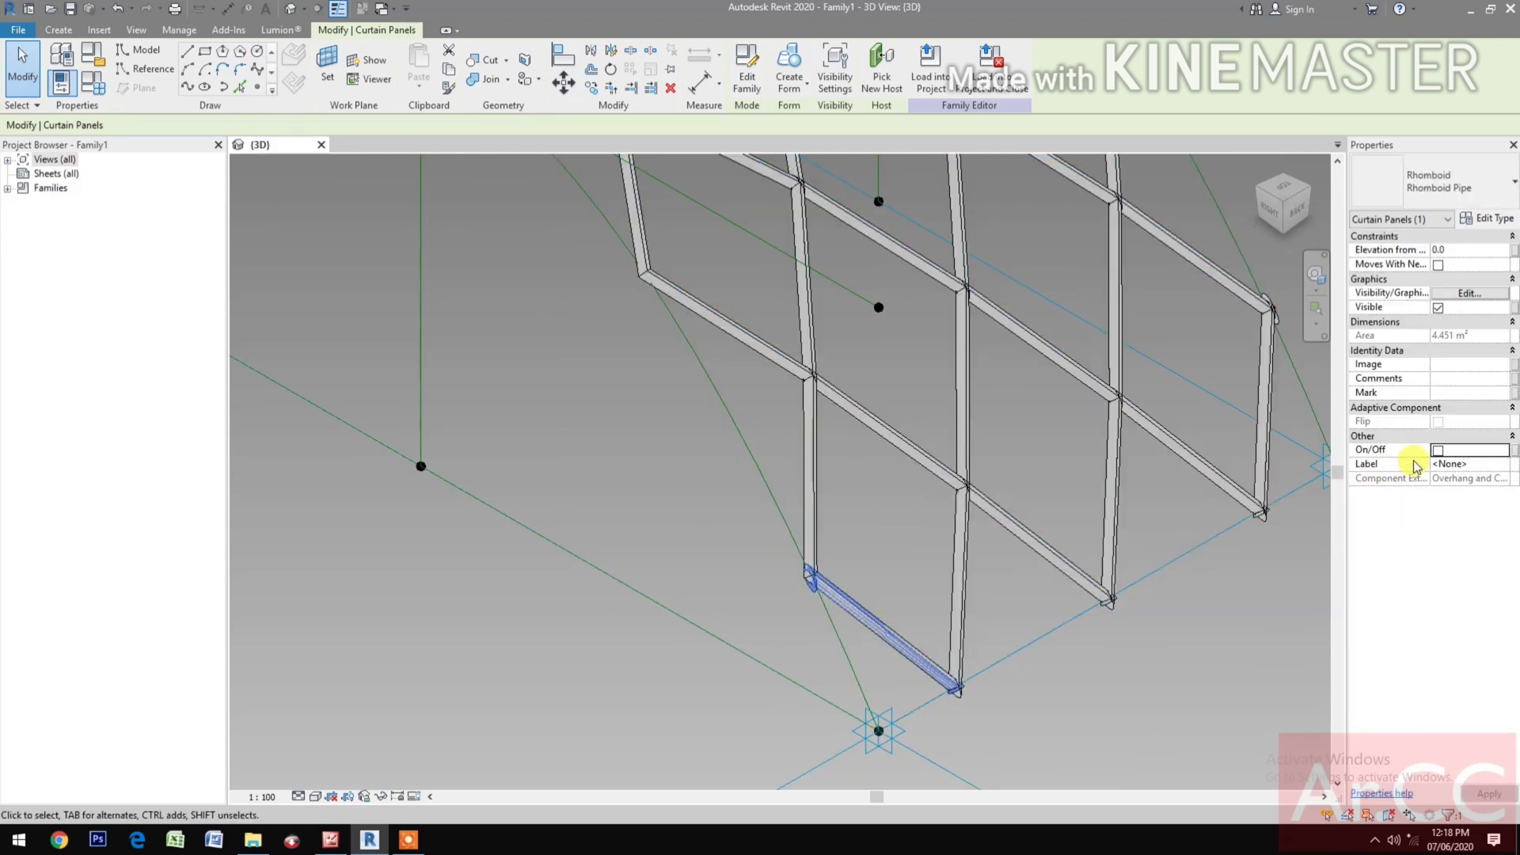
click(1438, 451)
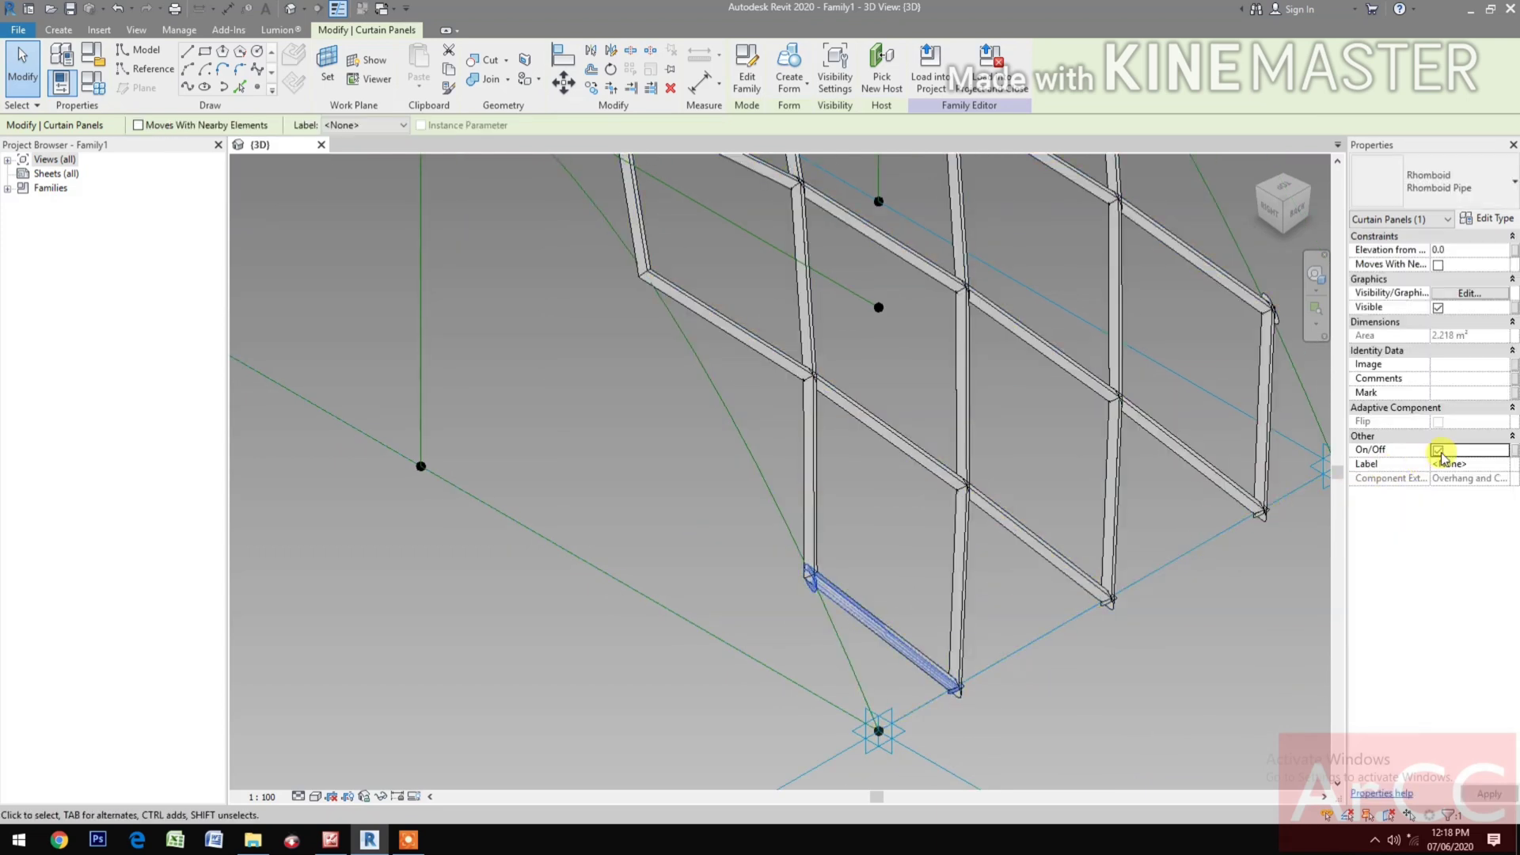
Switch off the On/Off parameter of both inverted-V border panels along the arch's back base.
key(Tab)
click(1093, 587)
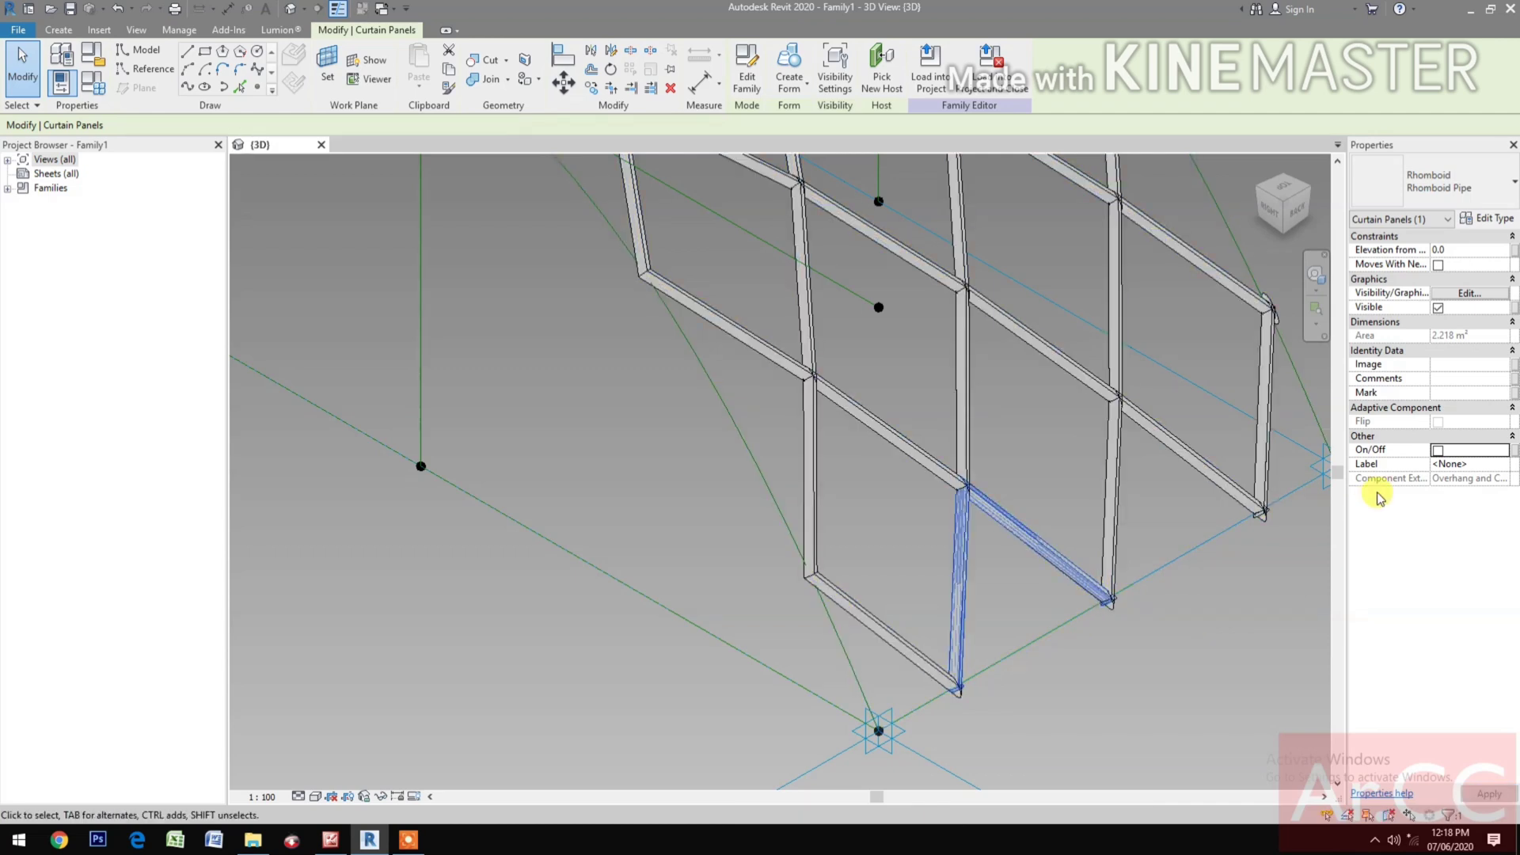
click(1133, 623)
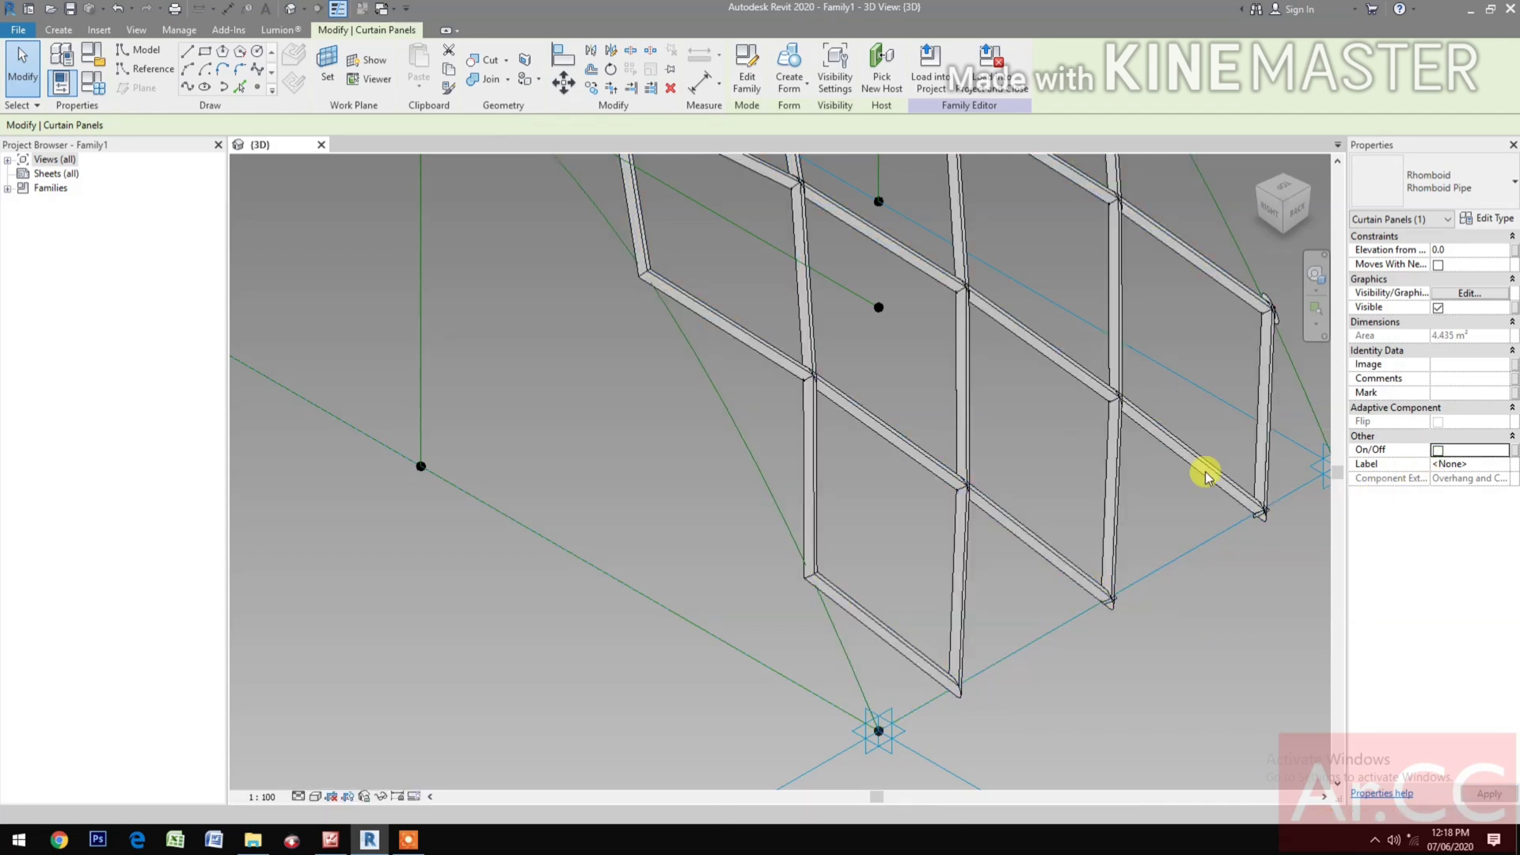
key(Tab)
click(1109, 465)
click(1438, 450)
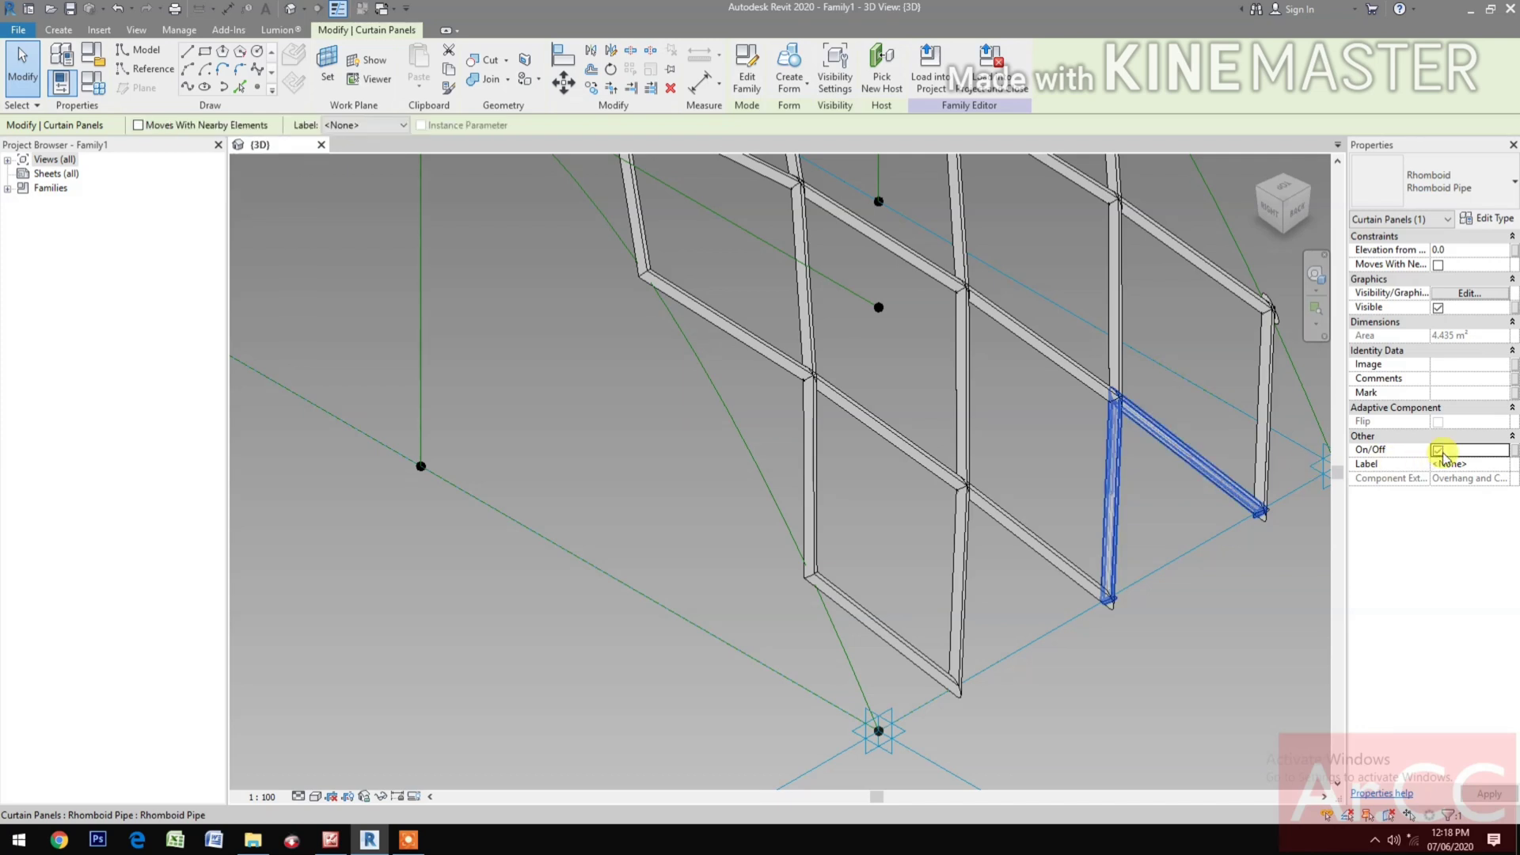
Select the single-bar corner panel at the back-left foot of the arch and switch off its On/Off parameter.
middle_drag(1005, 709, 729, 777)
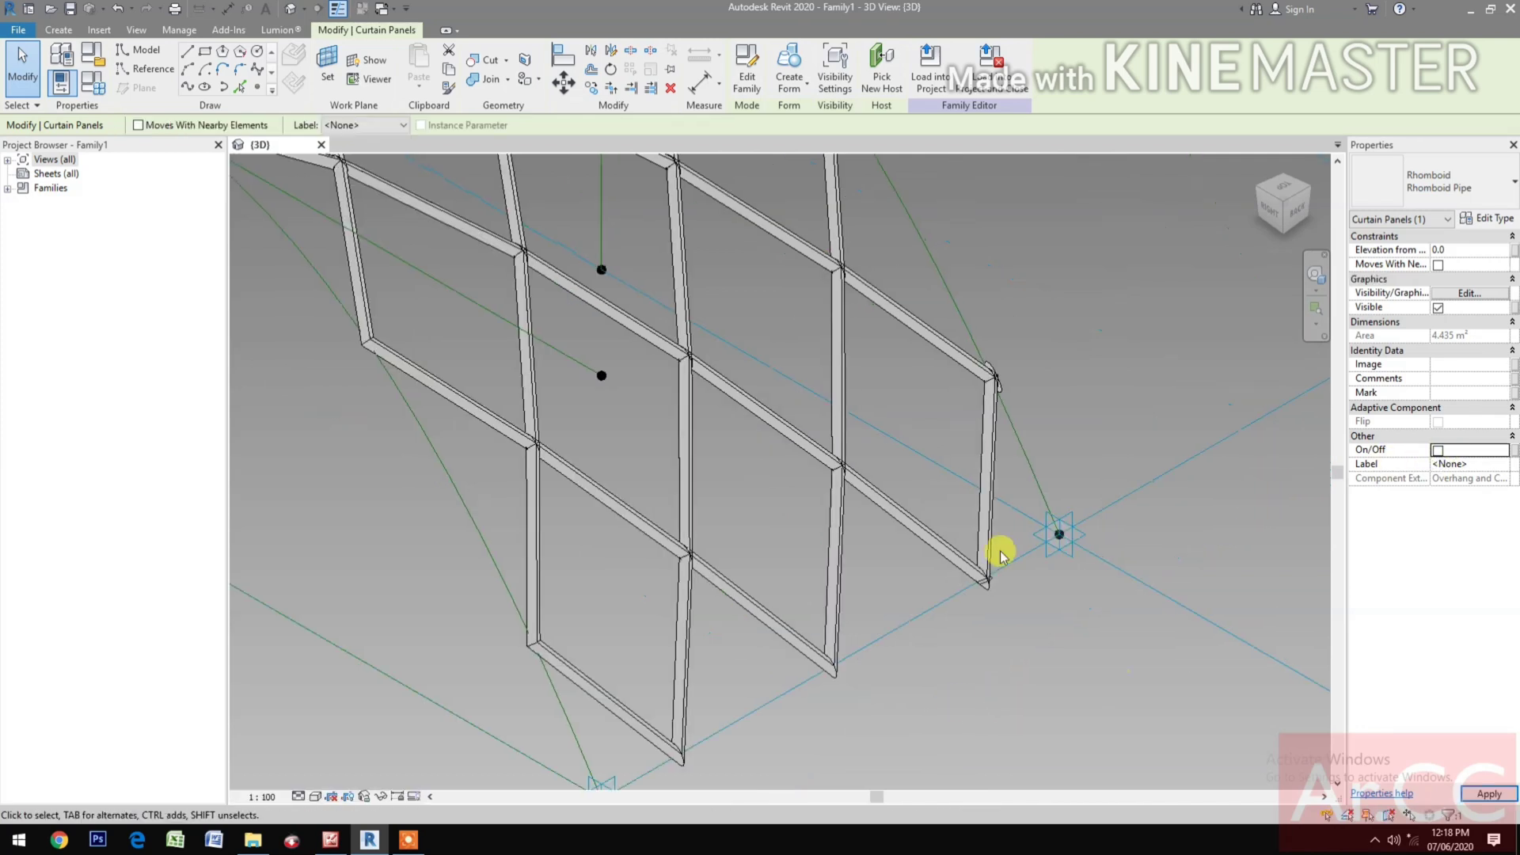
key(Tab)
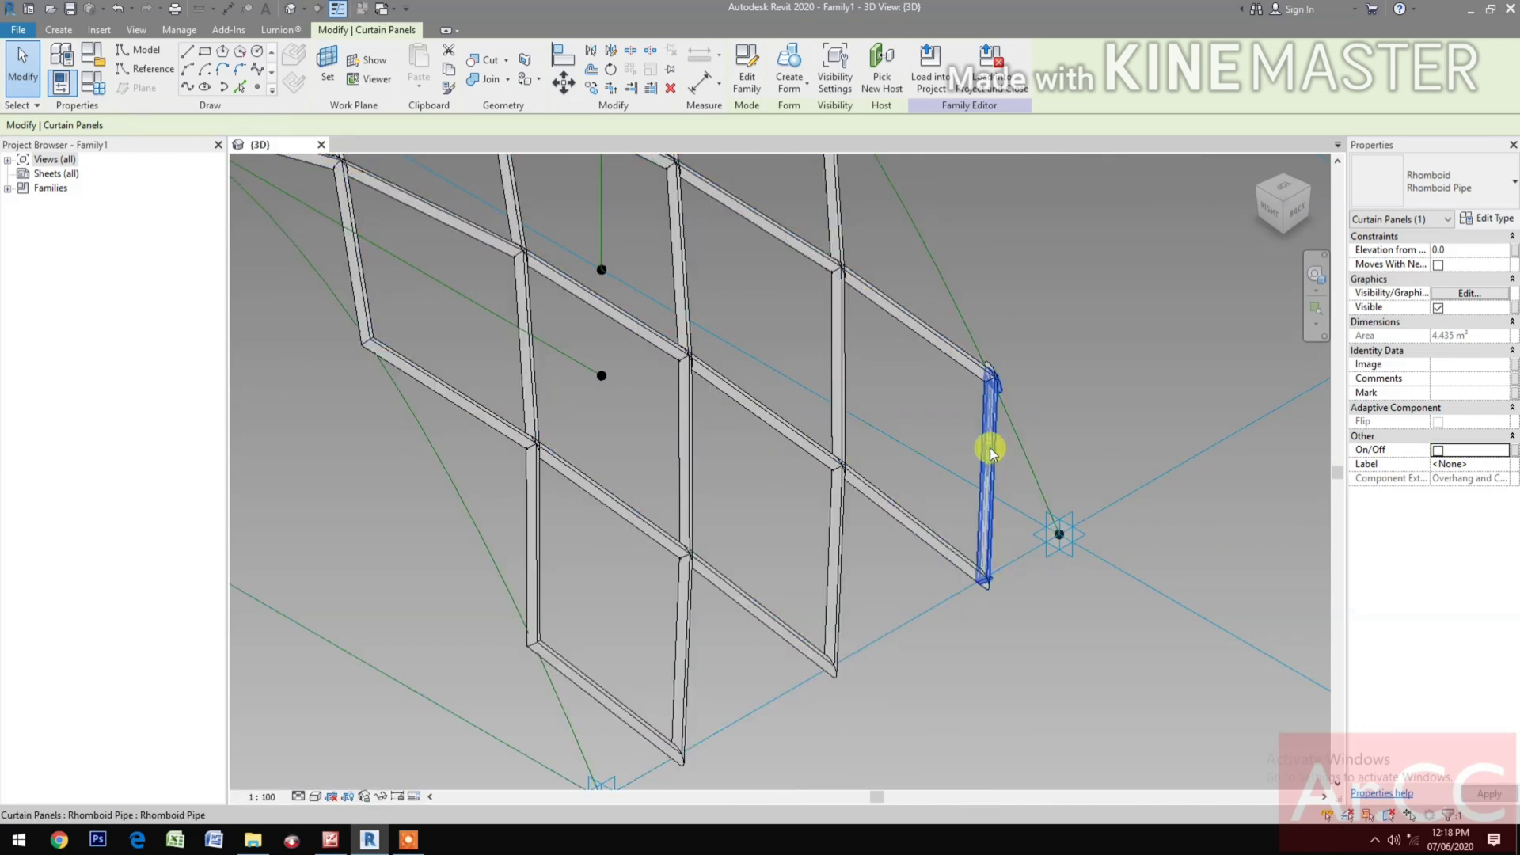
click(990, 449)
click(1439, 450)
click(1439, 451)
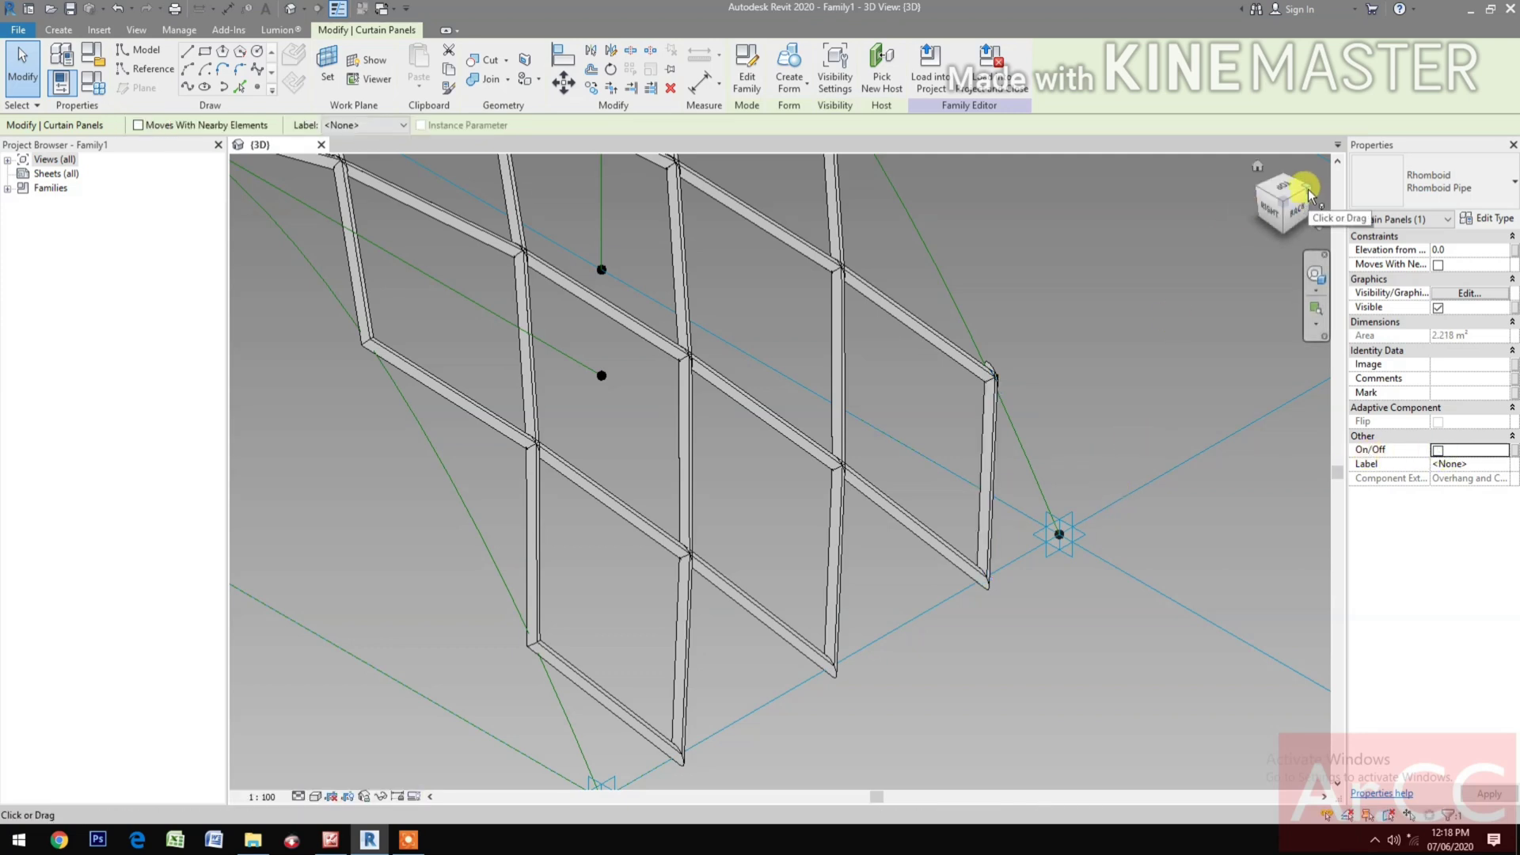
Switch off the On/Off parameter of the lowest two-bar border panel on the left-hand curved edge, near the arch's back foot.
shift+middle_drag(1164, 441, 944, 552)
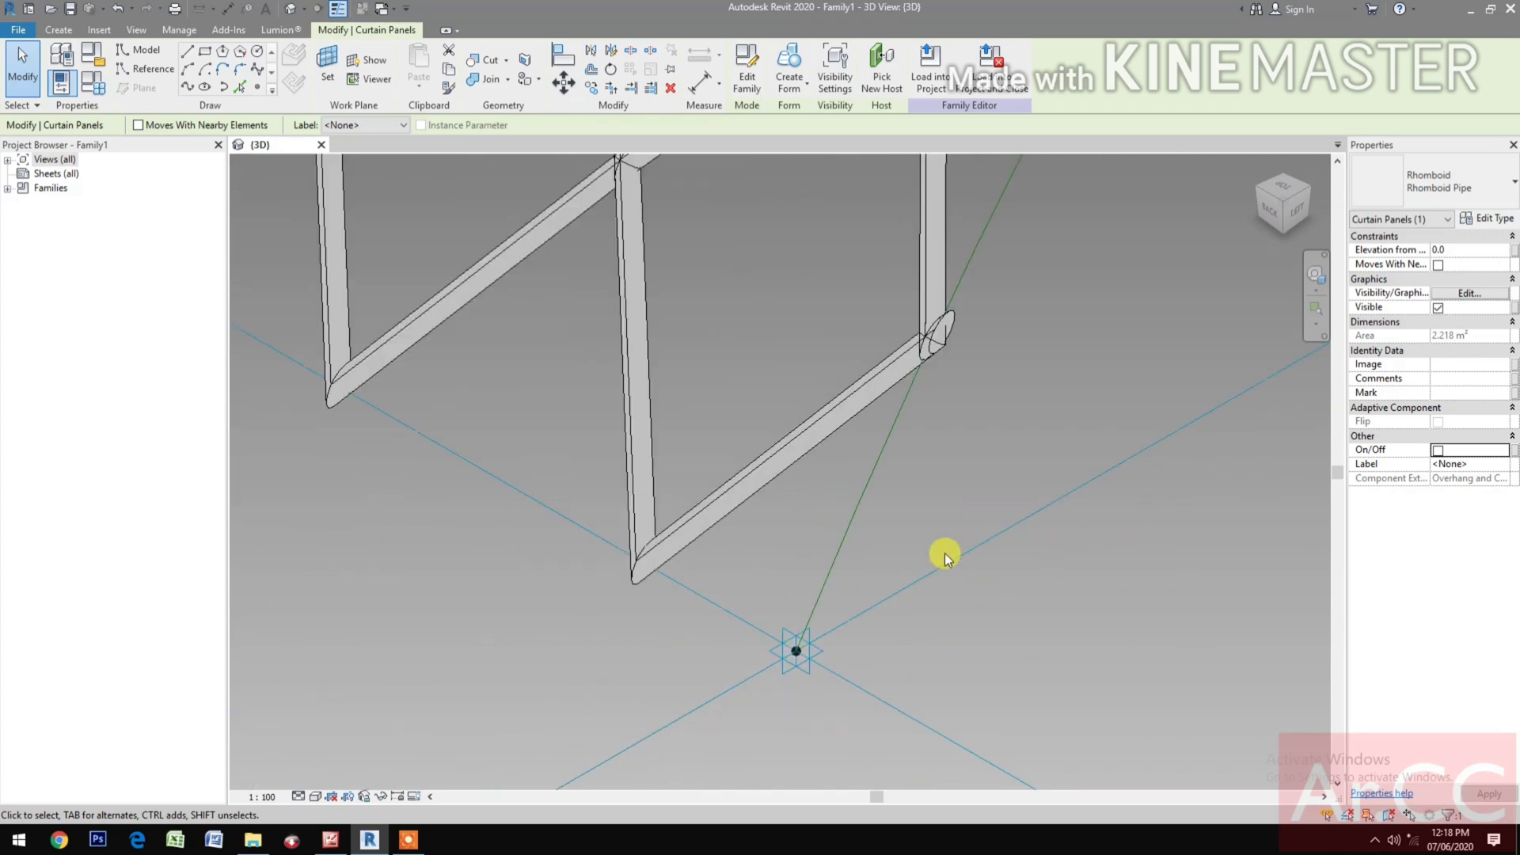
scroll(944, 552, down, 5)
shift+middle_drag(848, 692, 835, 544)
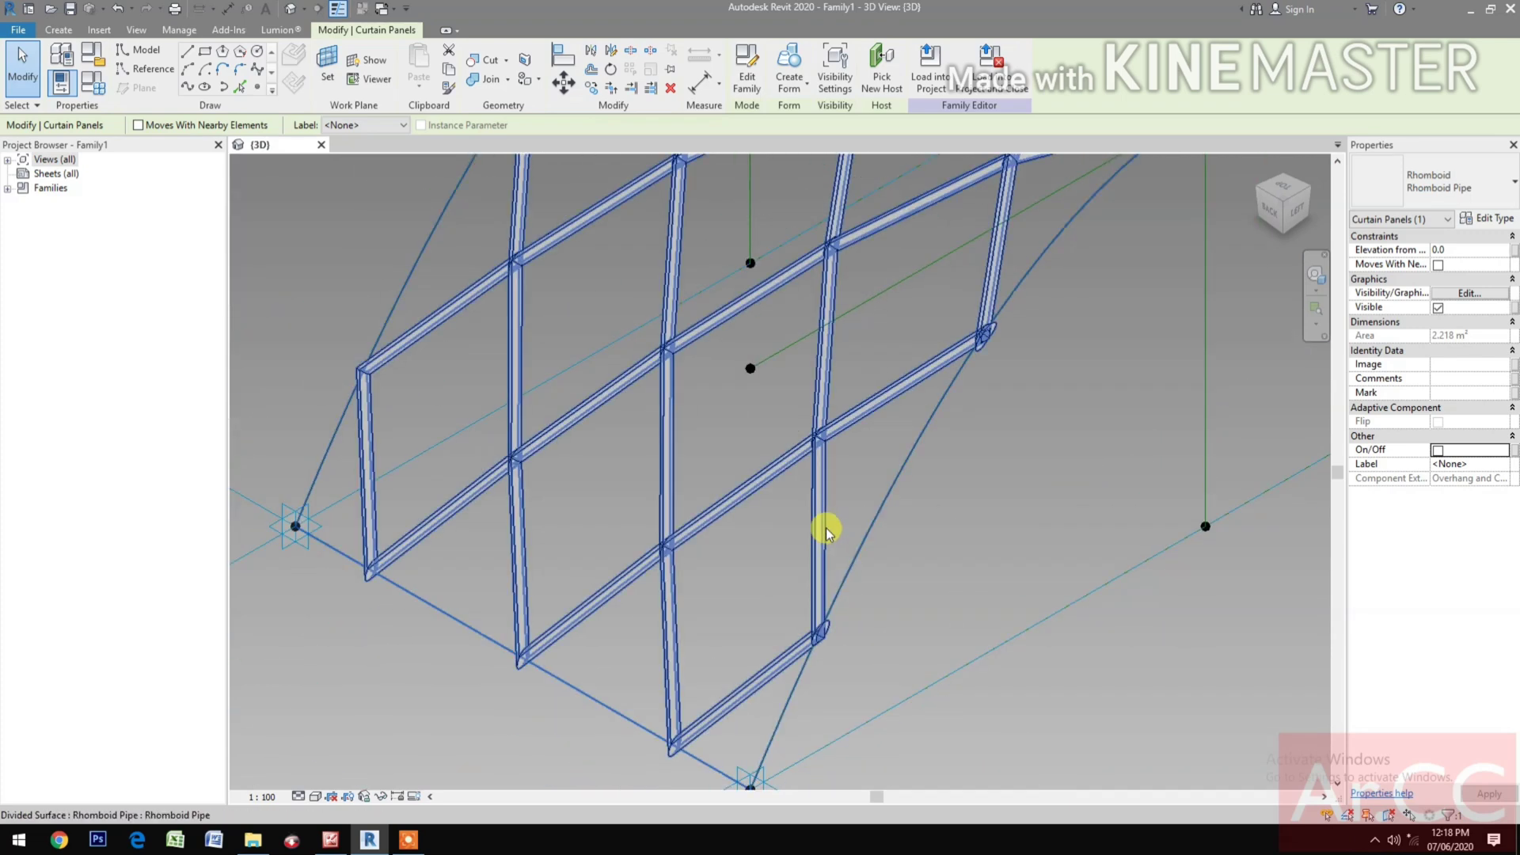
click(1437, 450)
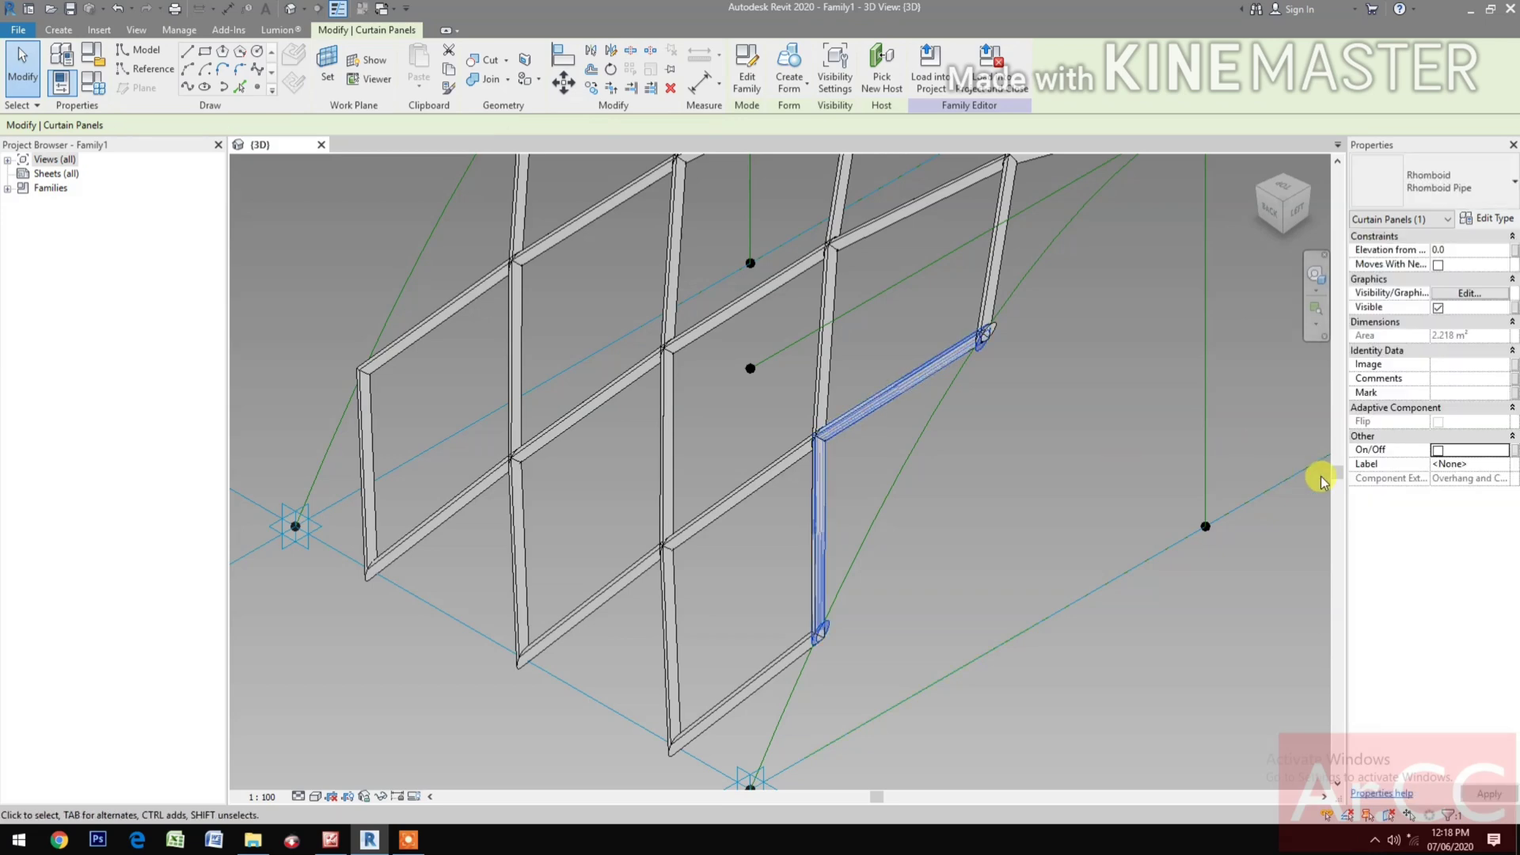
click(1437, 449)
Switch off the On/Off parameter of the next border panel up the left-hand curved edge, just below the crown.
middle_drag(1043, 498, 815, 445)
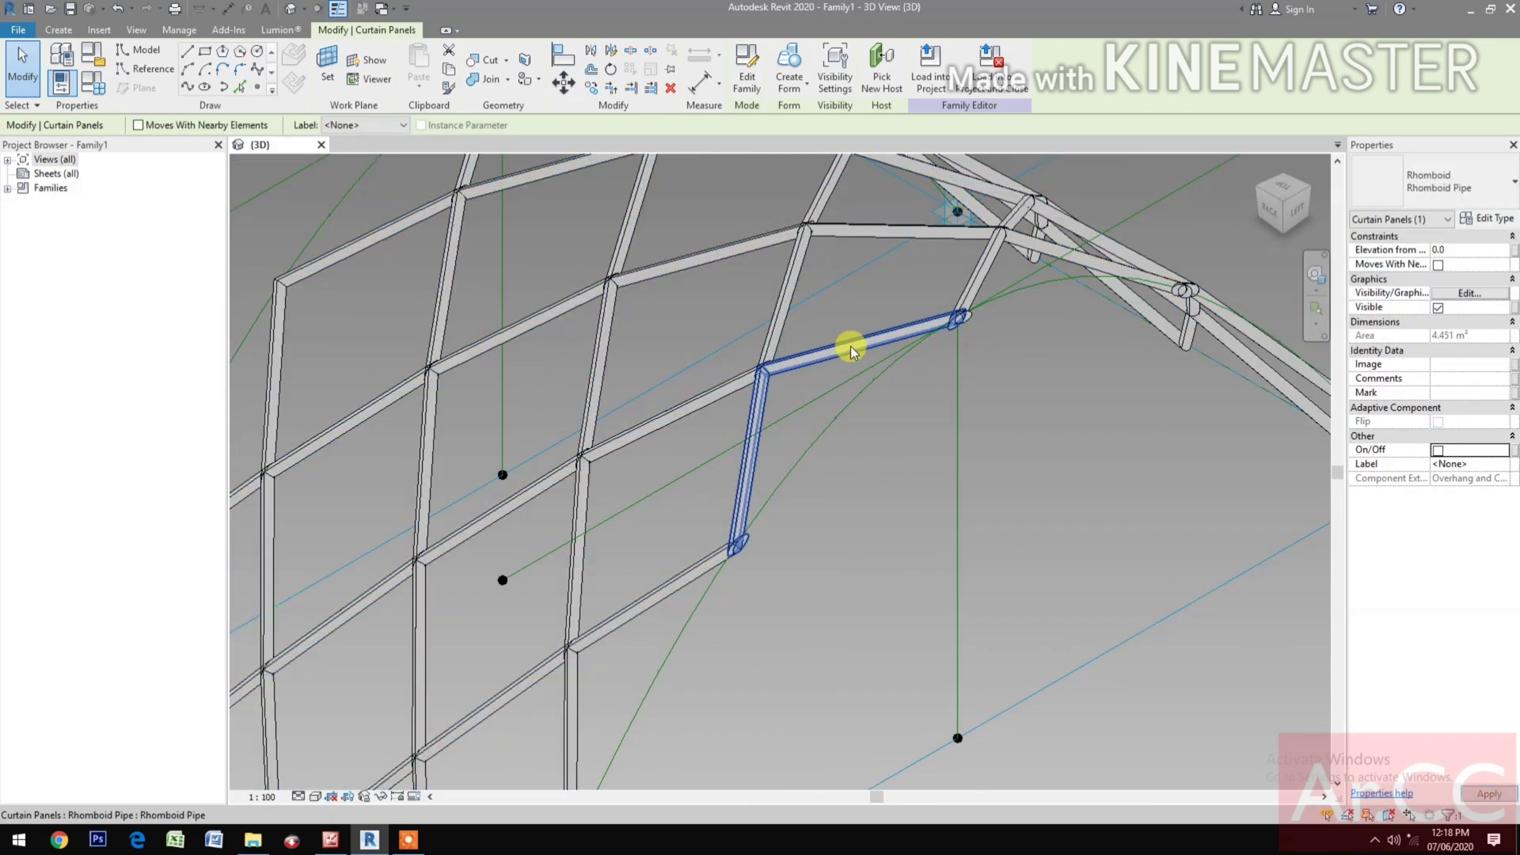
click(1437, 449)
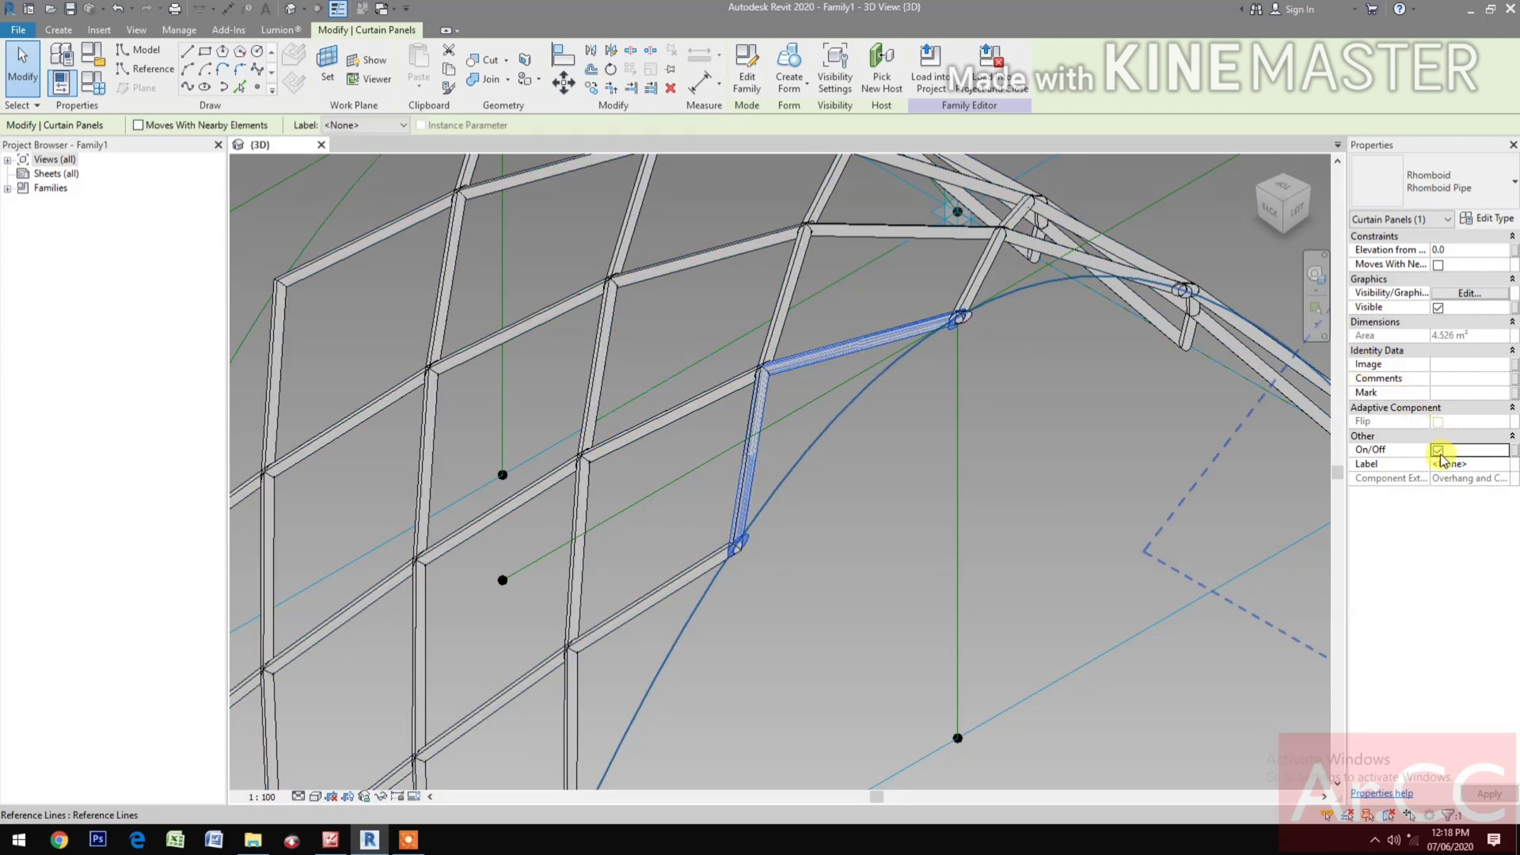
click(1438, 450)
click(1055, 524)
Switch off the On/Off parameter of the two-bar border panel just past the crown on the curved edge.
middle_drag(1055, 524, 821, 644)
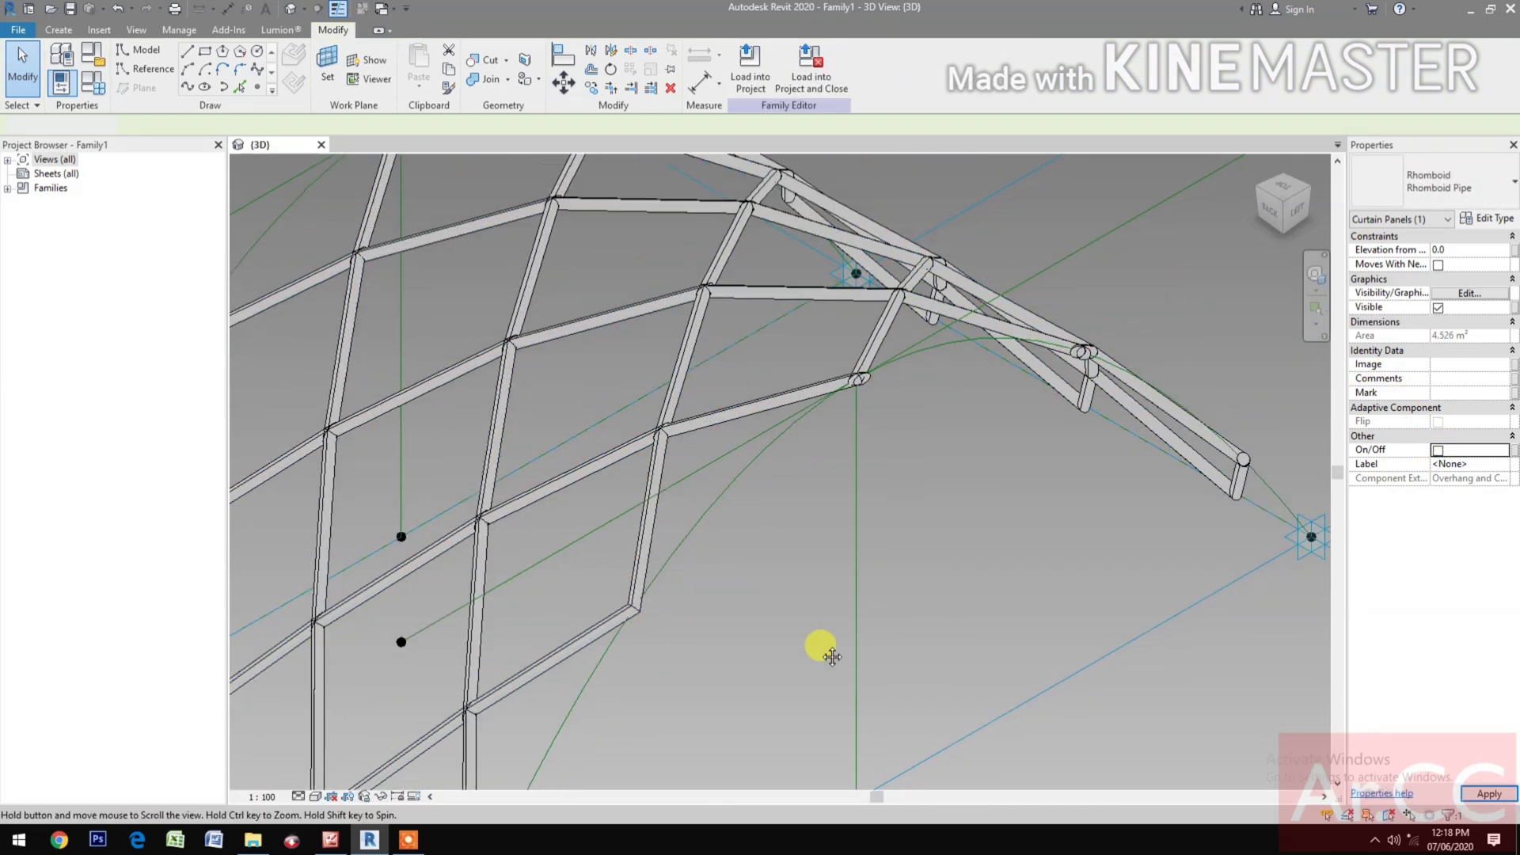
key(Tab)
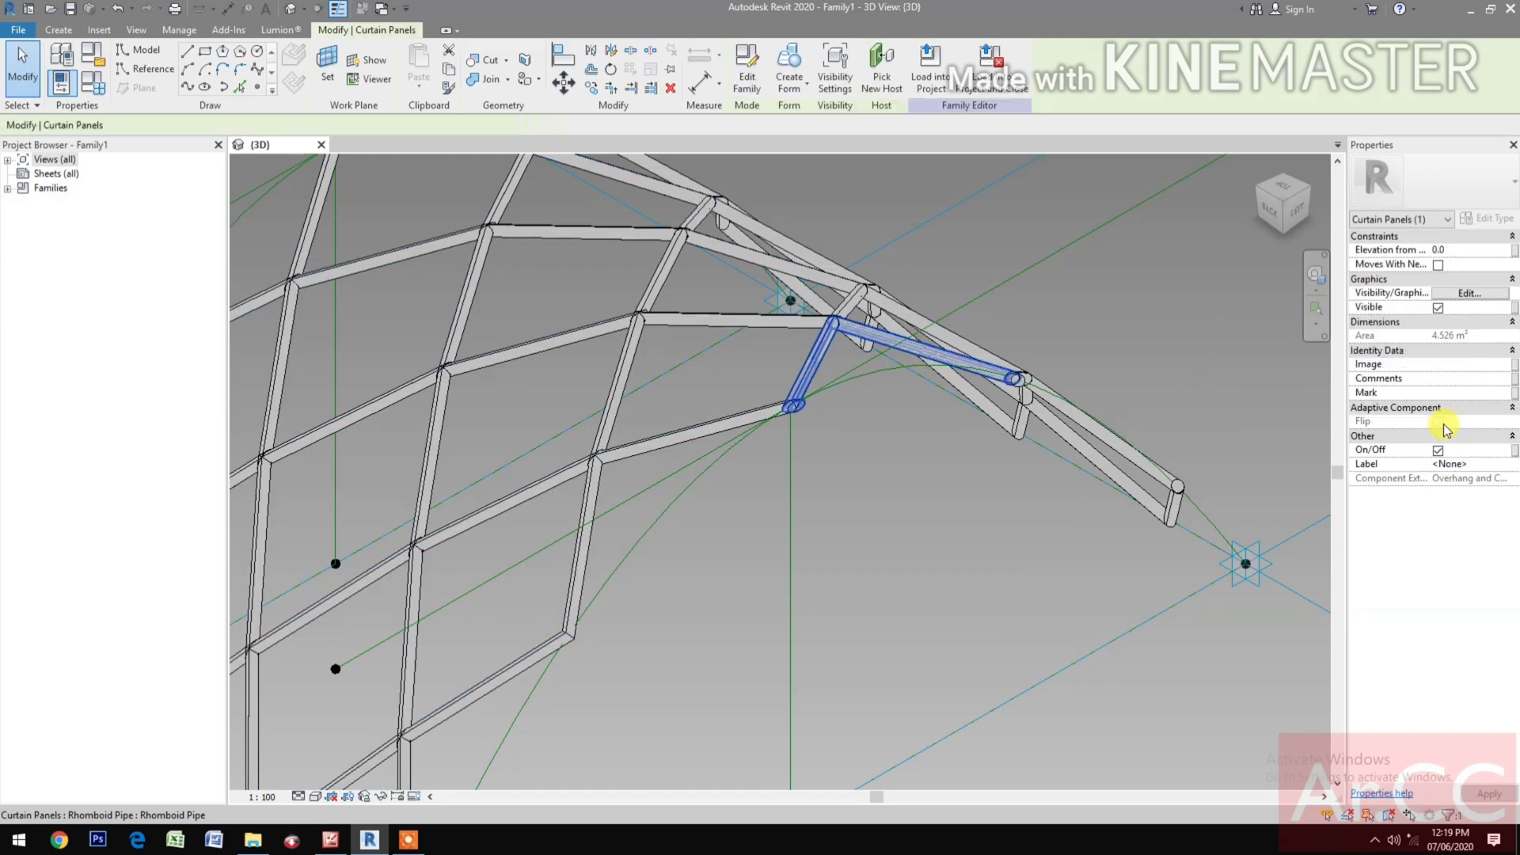
click(1437, 450)
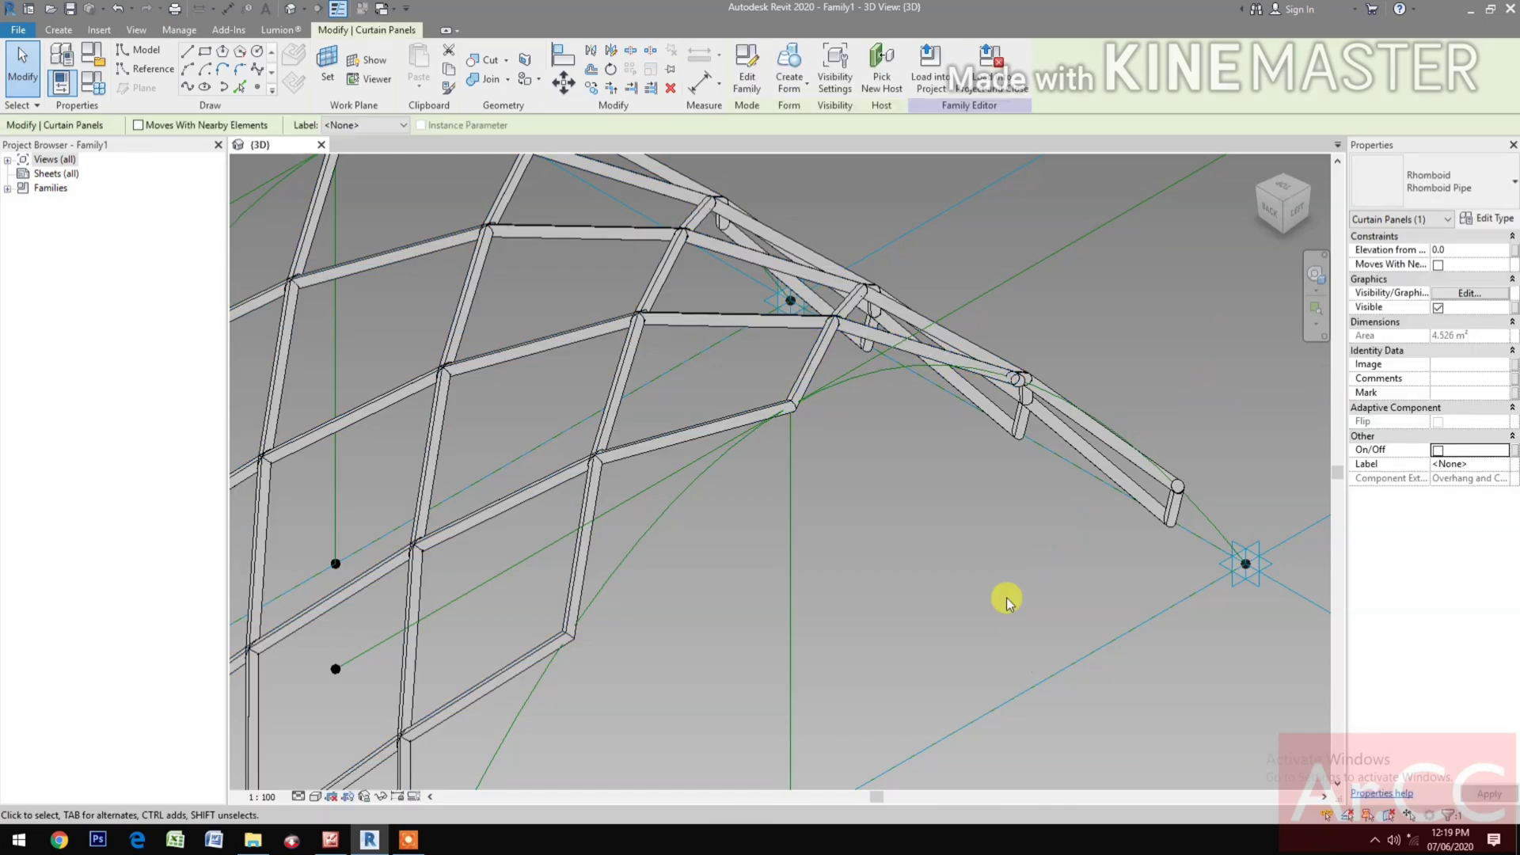
From the opposite side of the arch, switch off the On/Off parameter of the lowest overlapping two-bar border panel on the curved edge.
click(1310, 196)
scroll(1053, 356, up, 10)
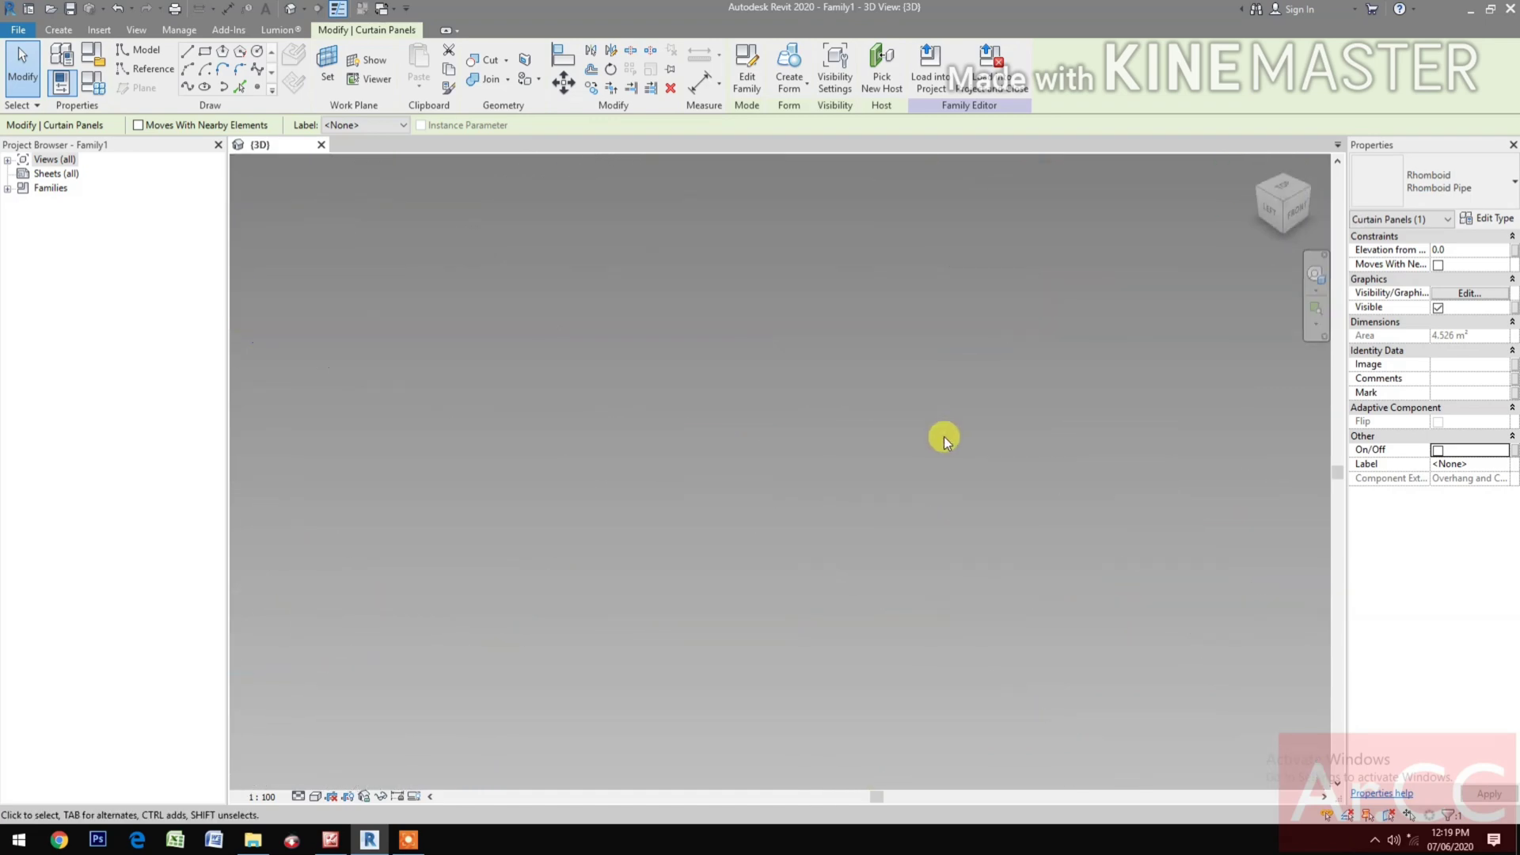
scroll(874, 571, down, 6)
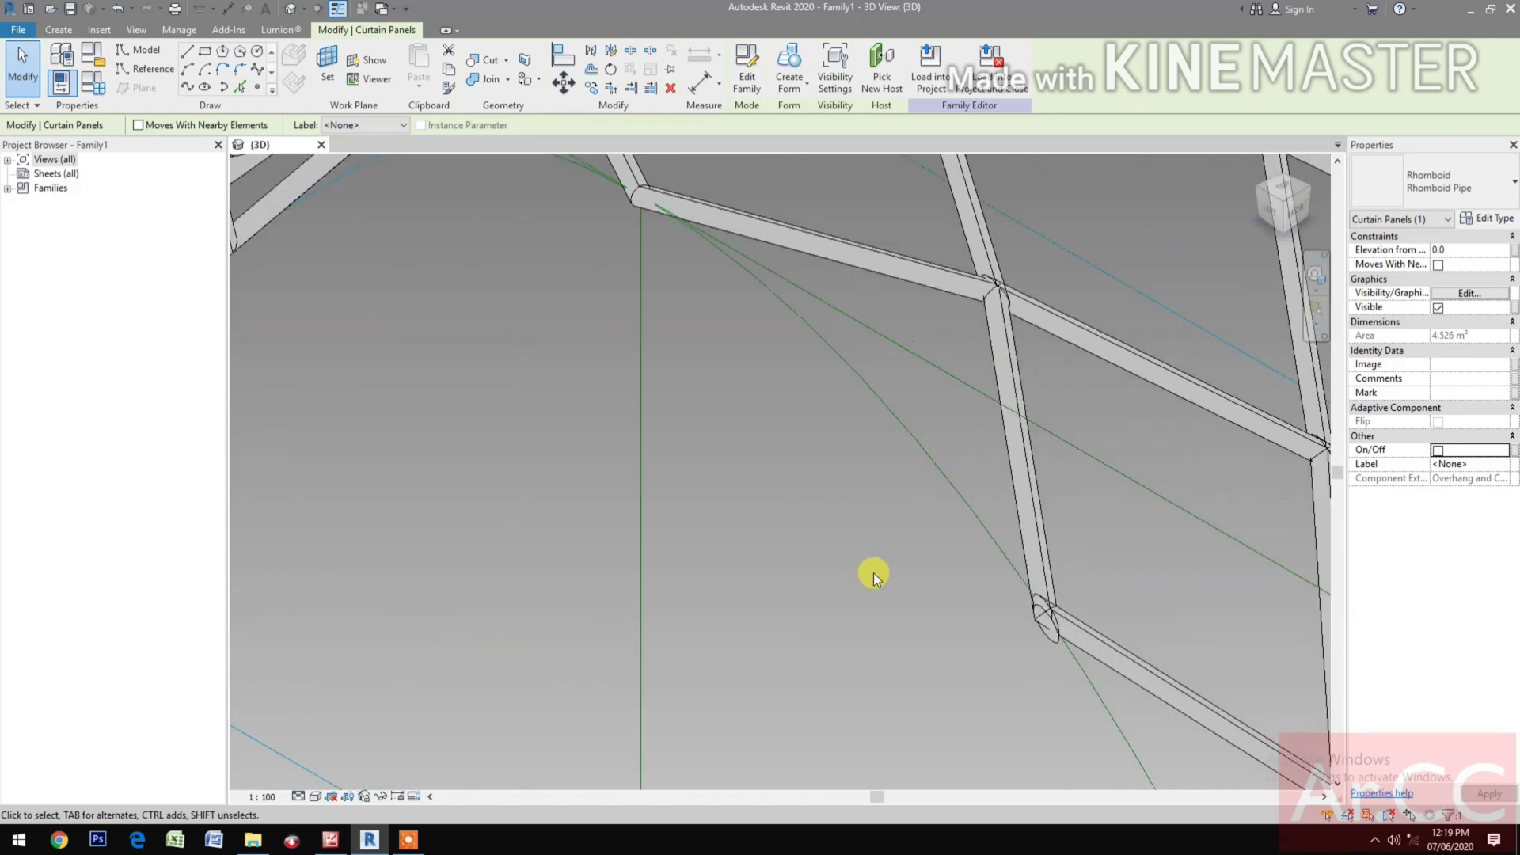
middle_drag(937, 628, 608, 347)
scroll(777, 577, down, 3)
scroll(772, 404, up, 3)
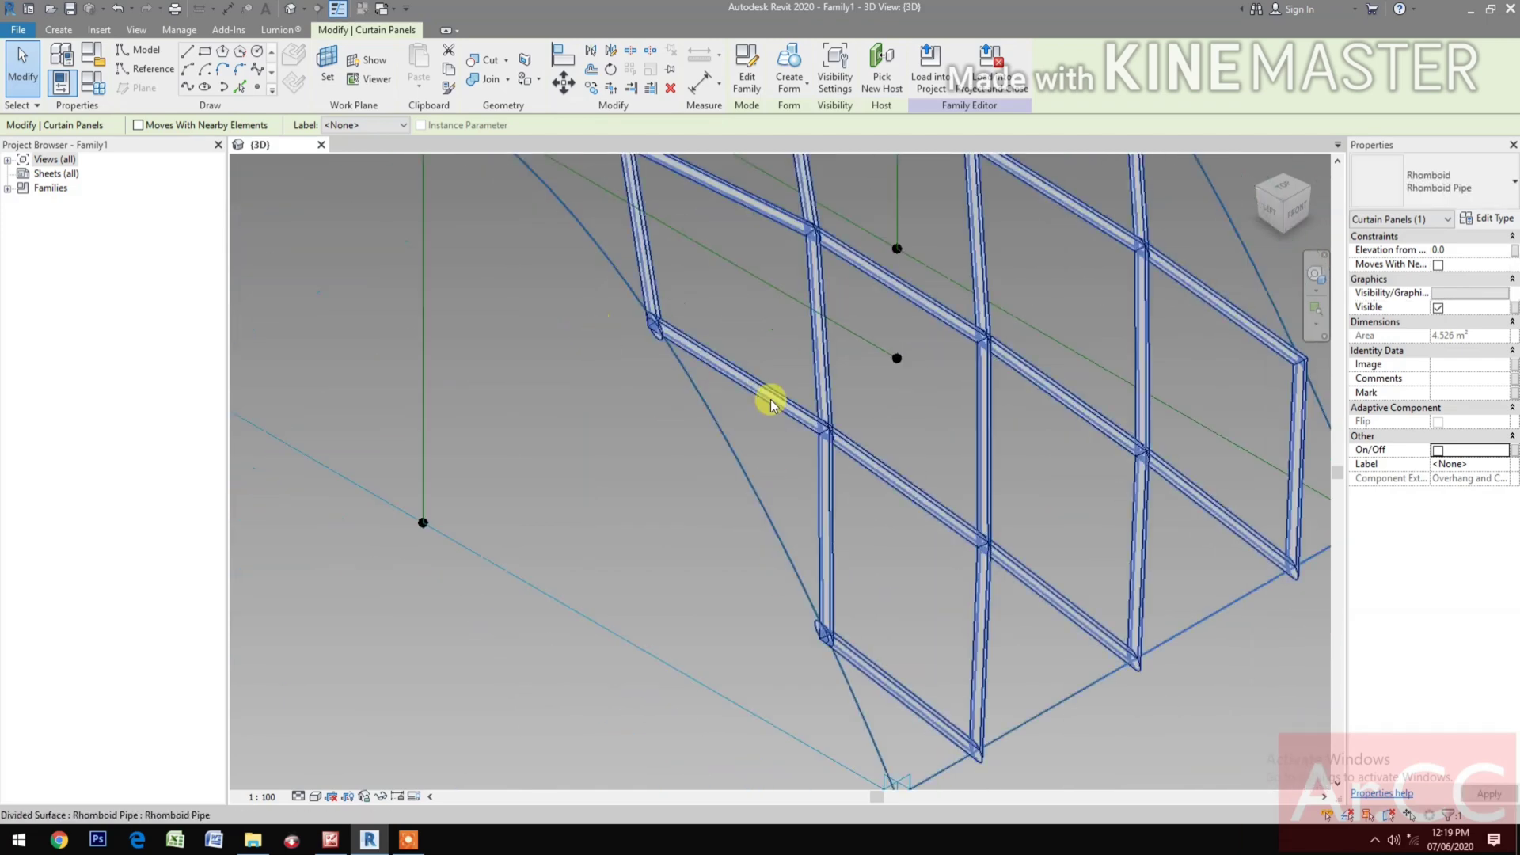
click(772, 400)
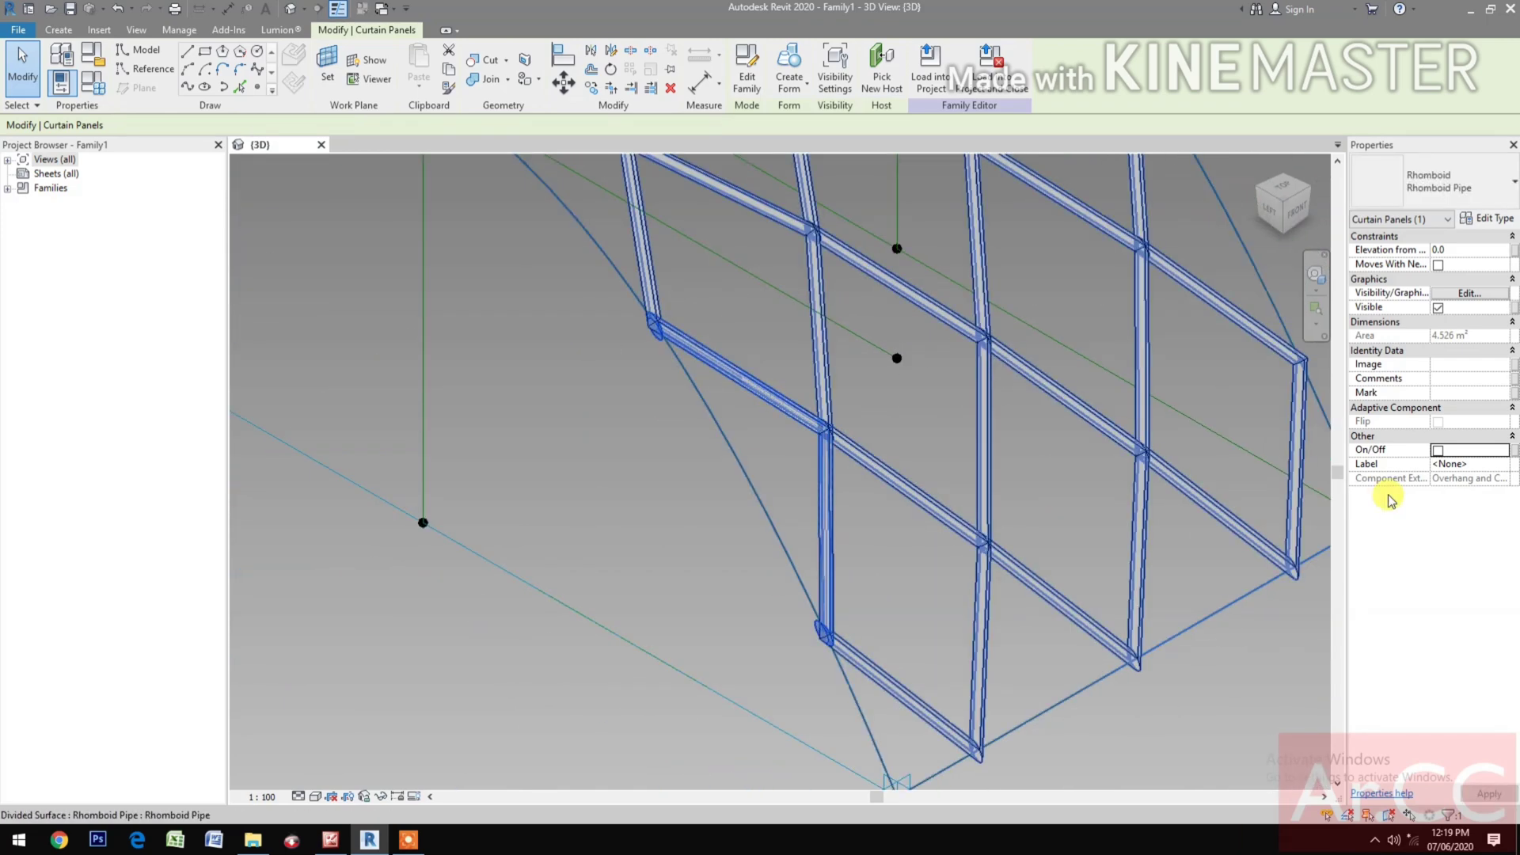
click(1438, 450)
click(721, 636)
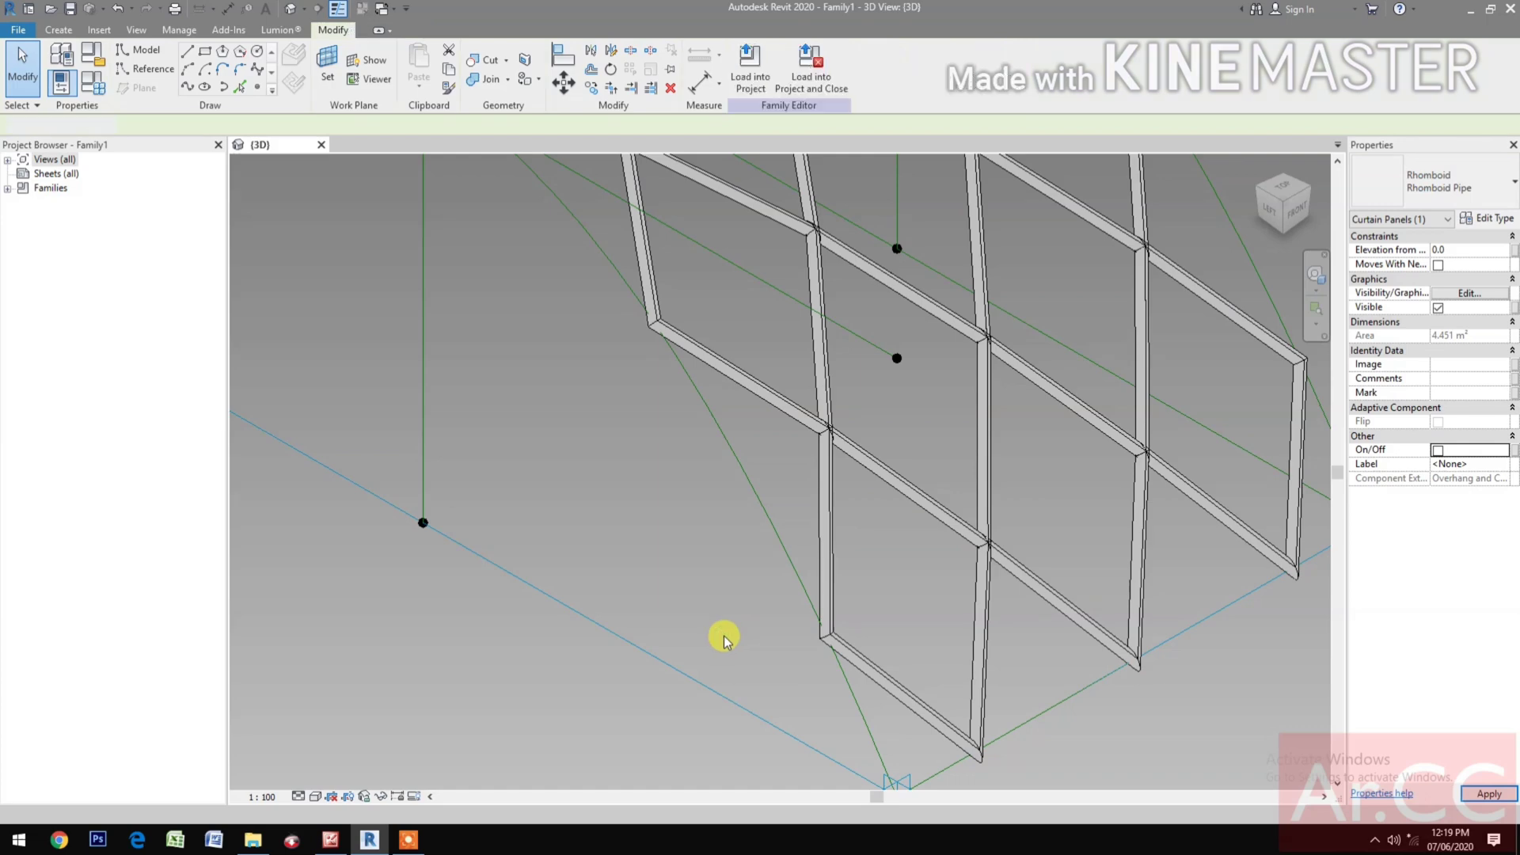
Create a surface form between the two arched reference lines along the curved edges of the pipe frame.
scroll(724, 635, down, 5)
shift+middle_drag(720, 614, 1198, 269)
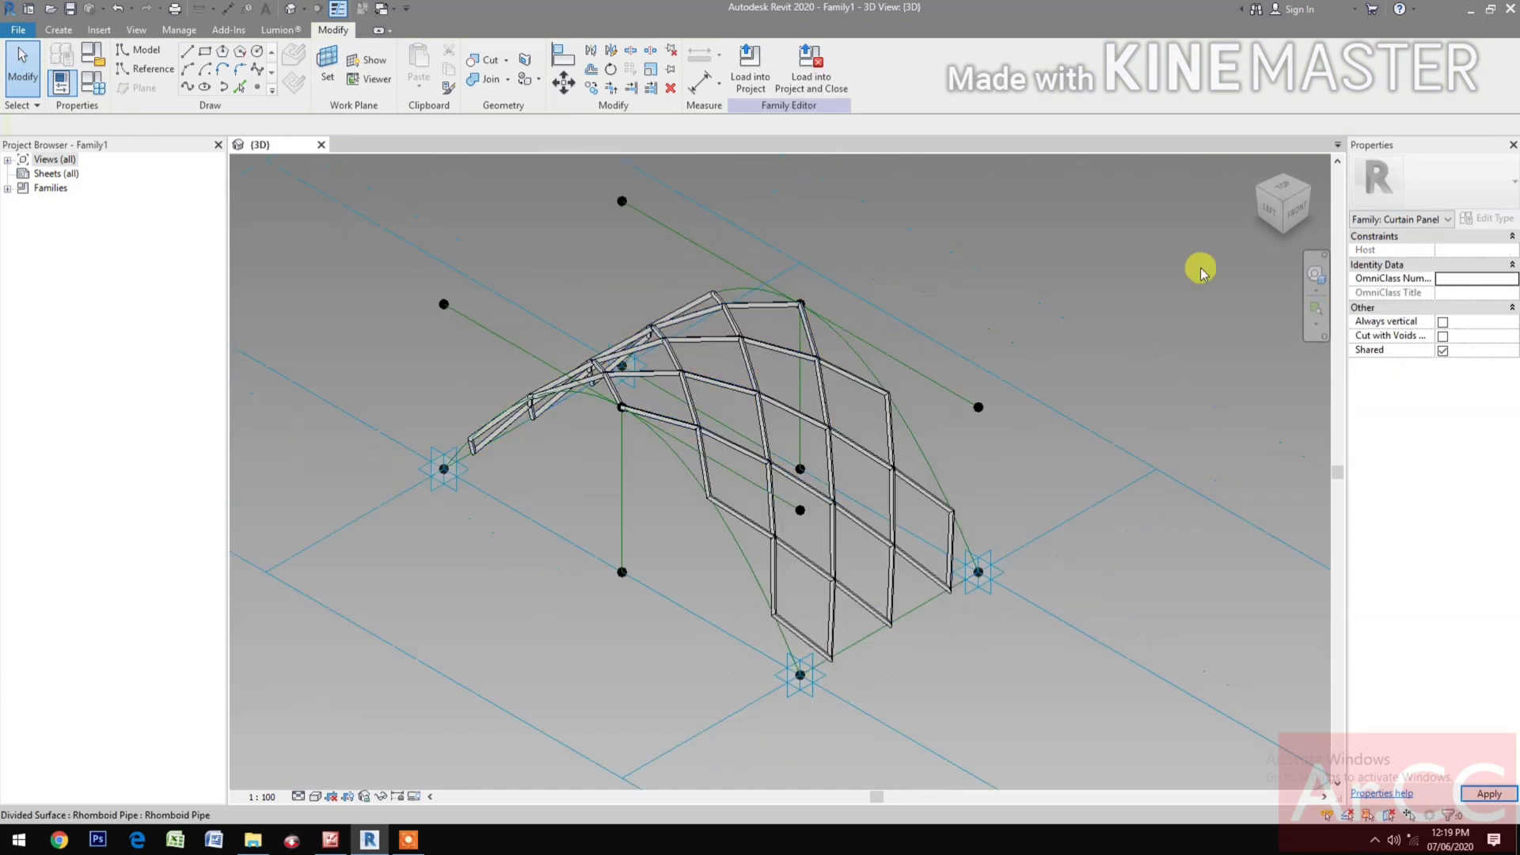
click(1312, 192)
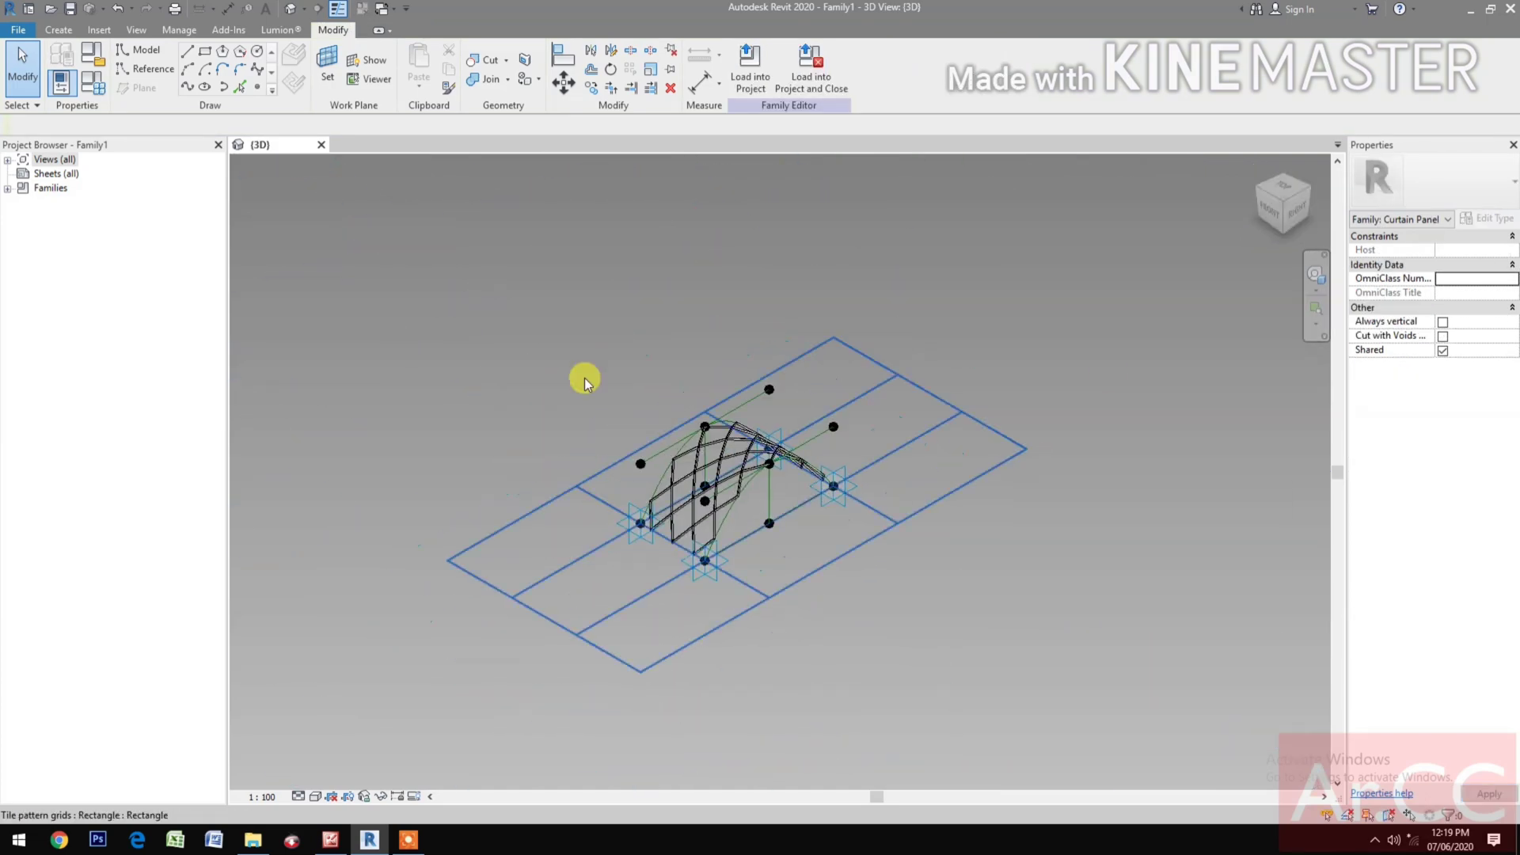
scroll(768, 440, up, 3)
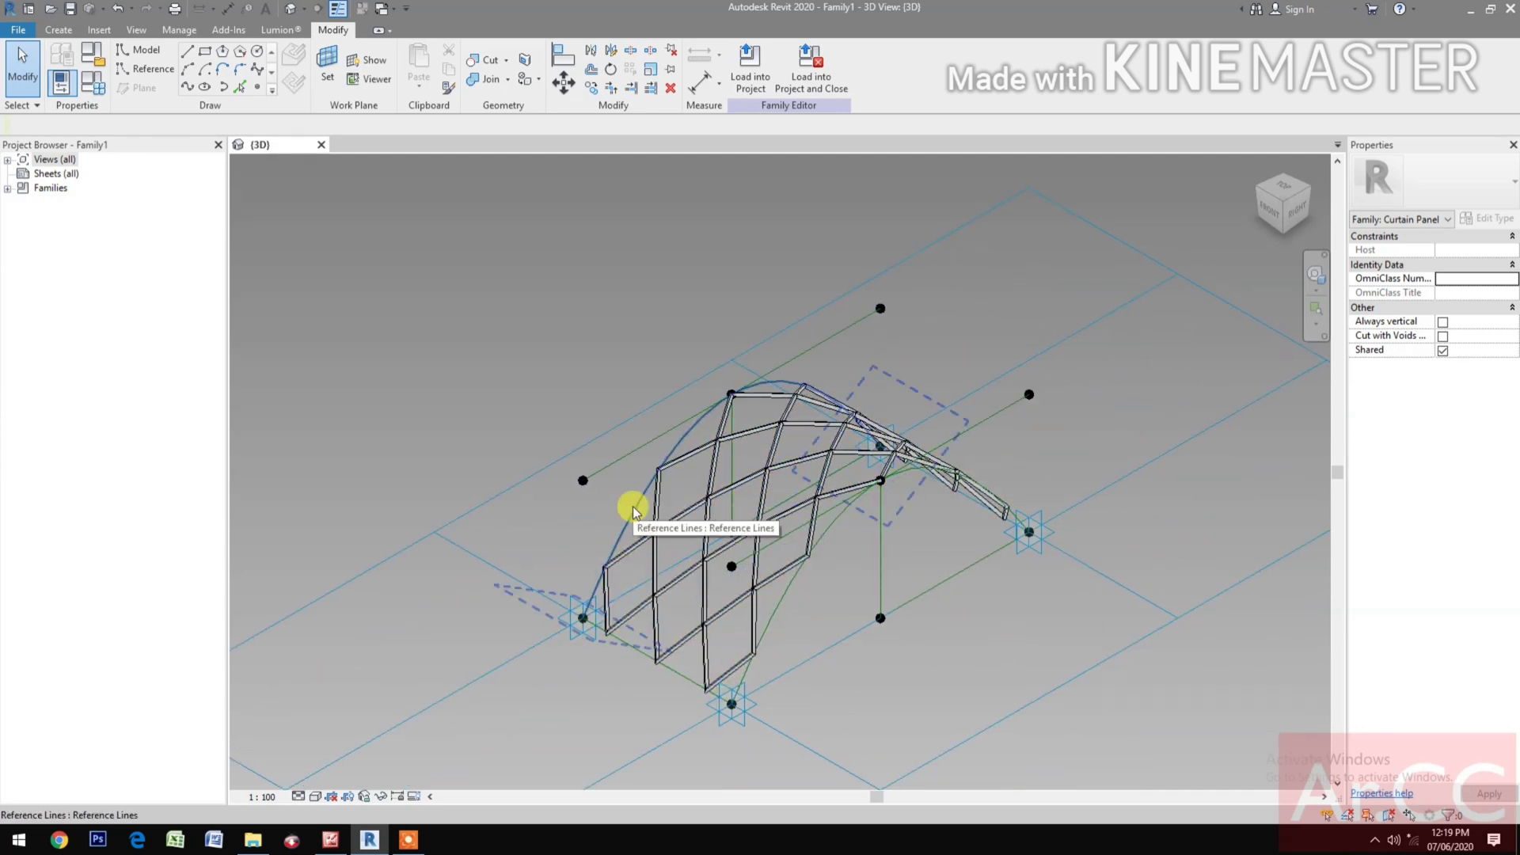
click(826, 534)
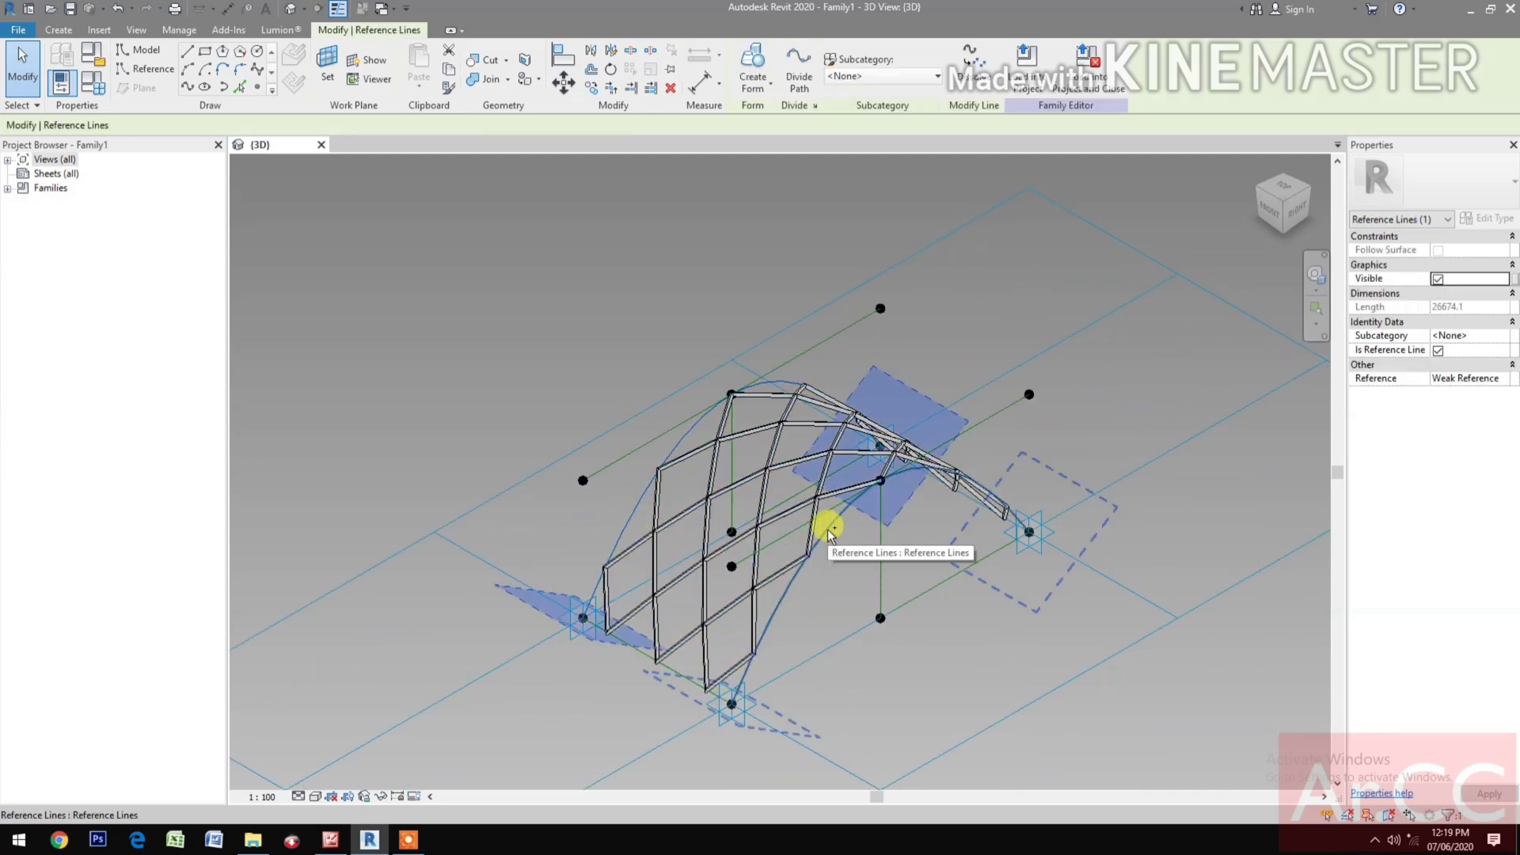
ctrl+click(836, 608)
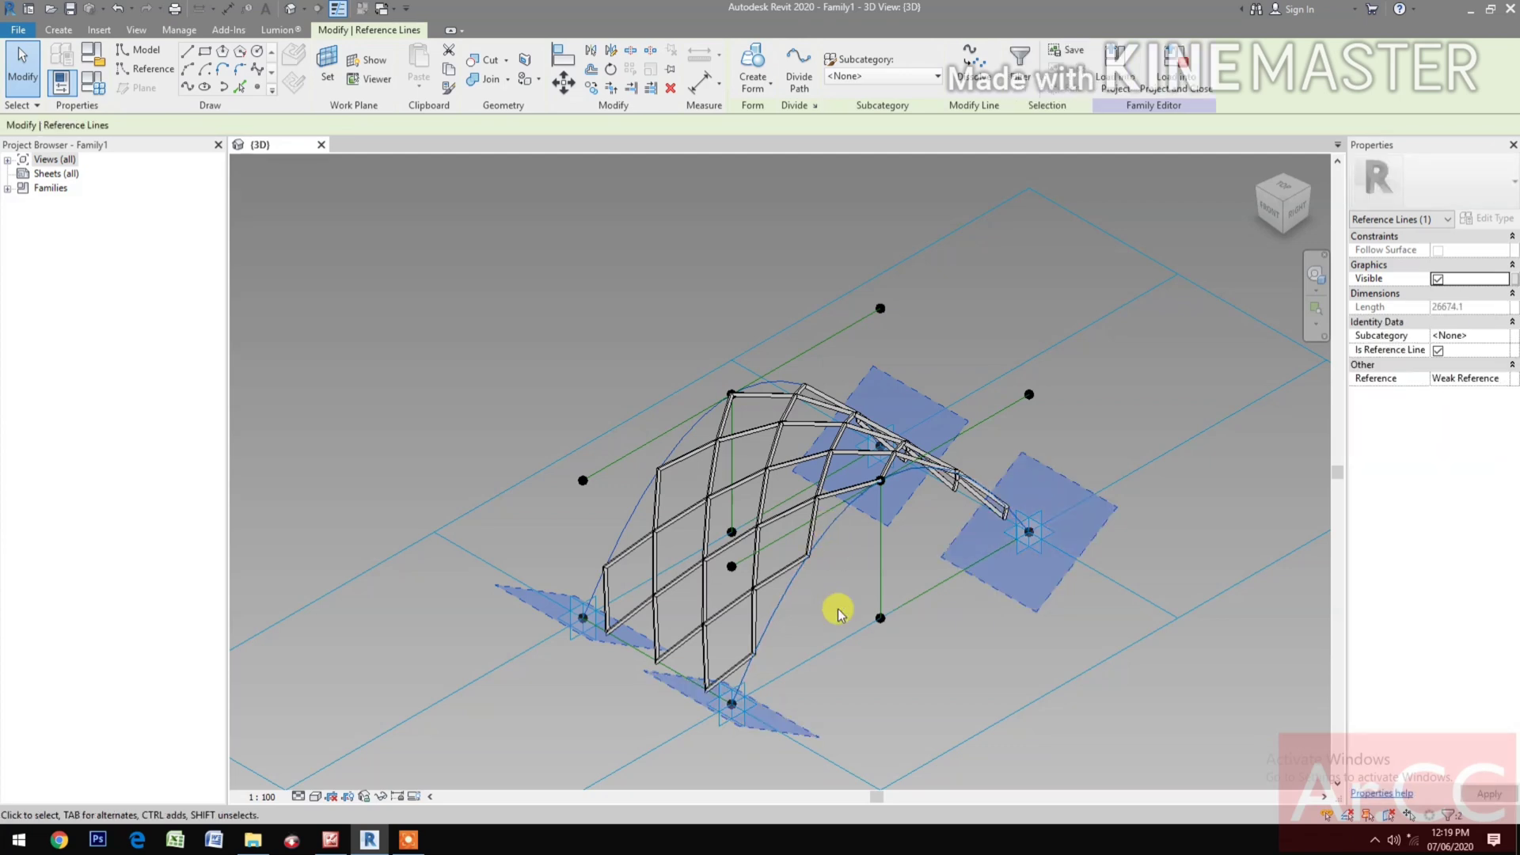
click(765, 62)
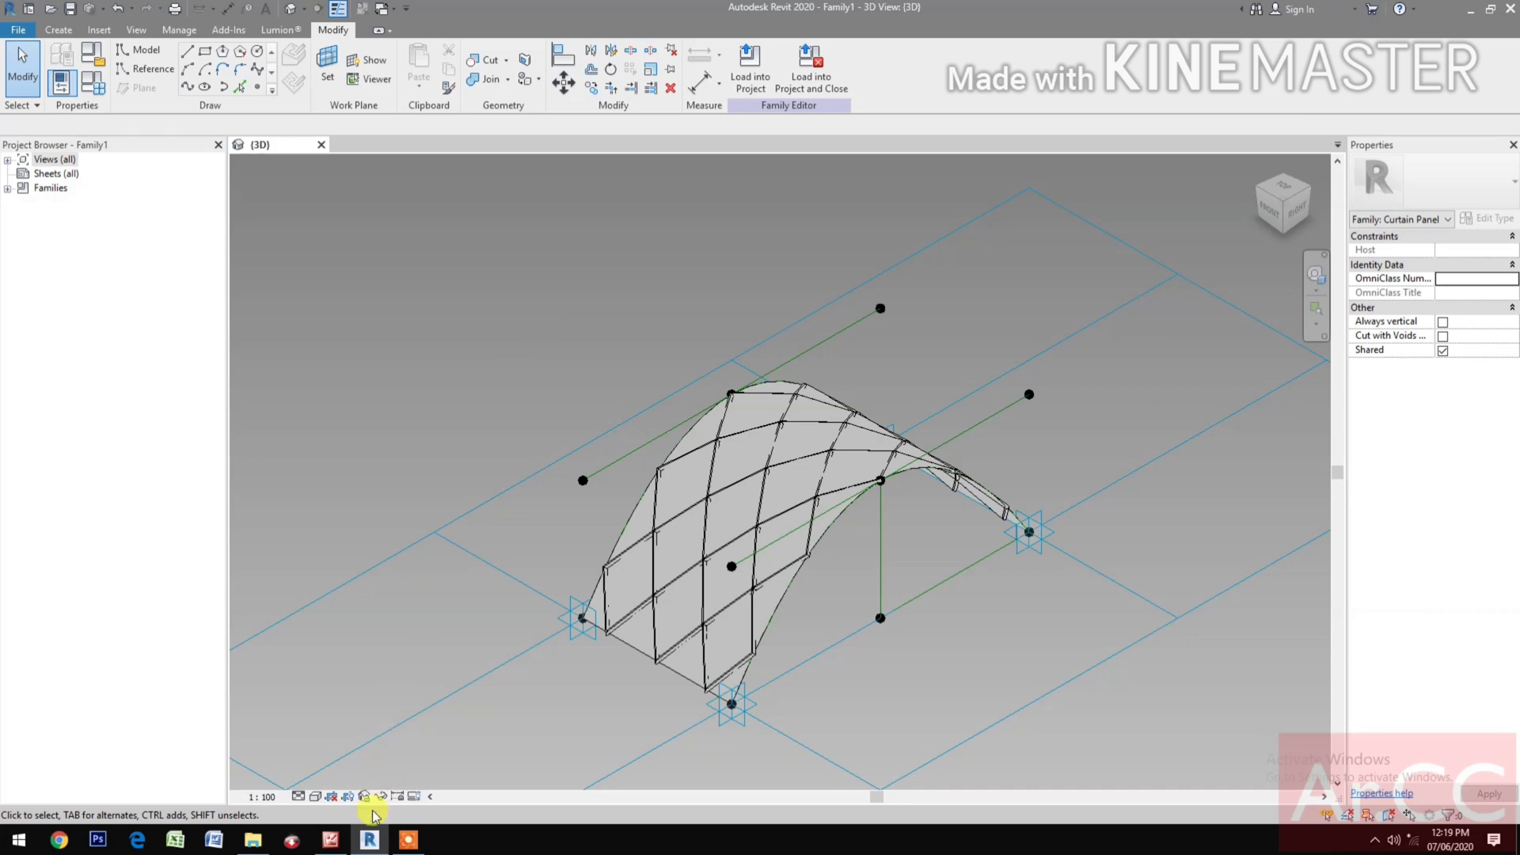
Open Space Frame 1.rfa from the Curtain Panel By Pattern folder, upgrade the model, and load it into Family1, closing its file.
click(254, 840)
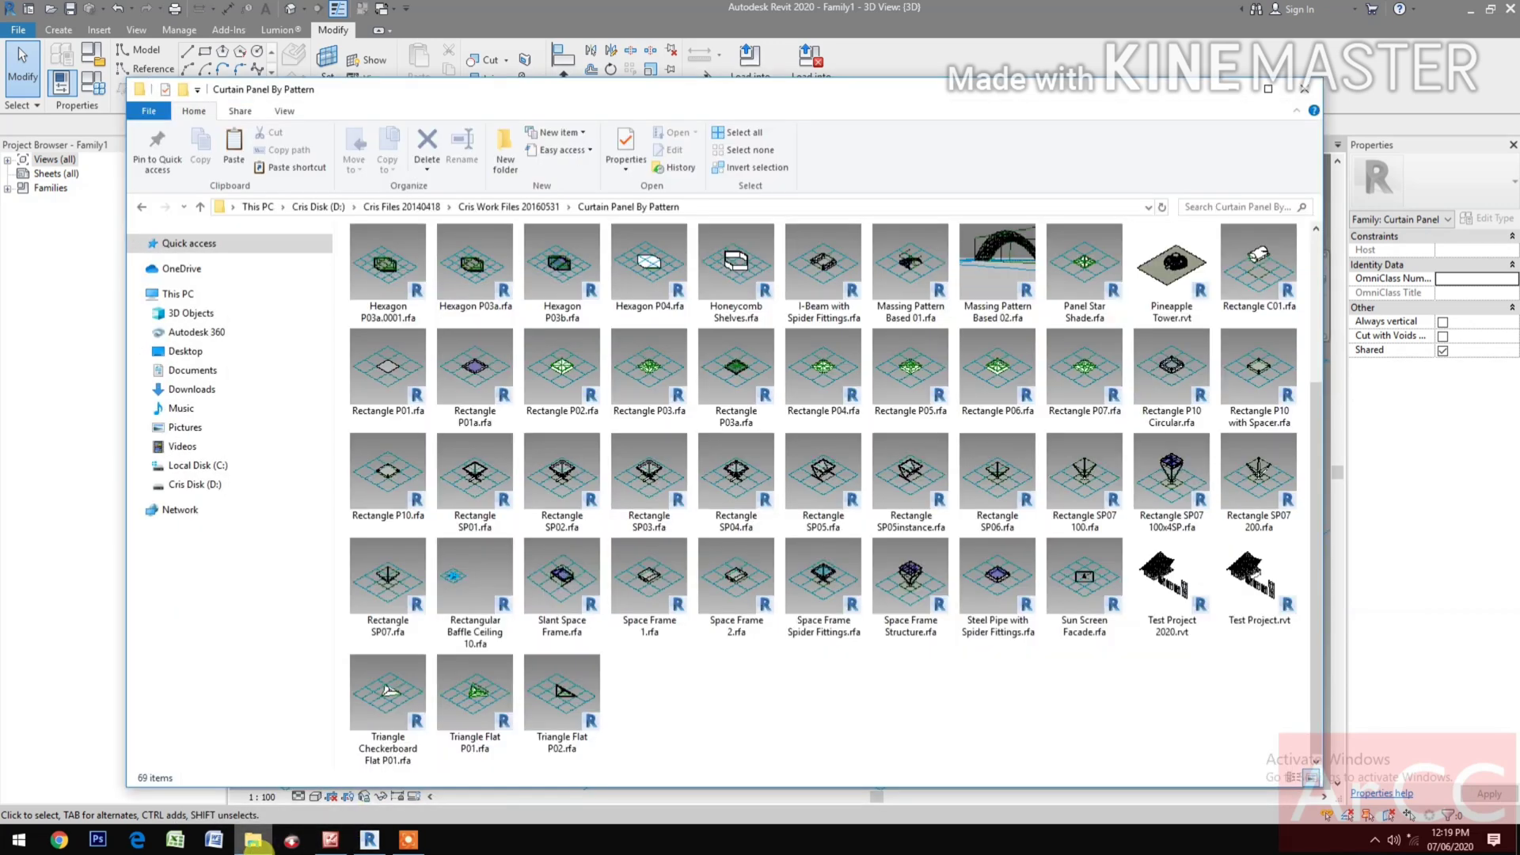
click(652, 572)
double_click(670, 581)
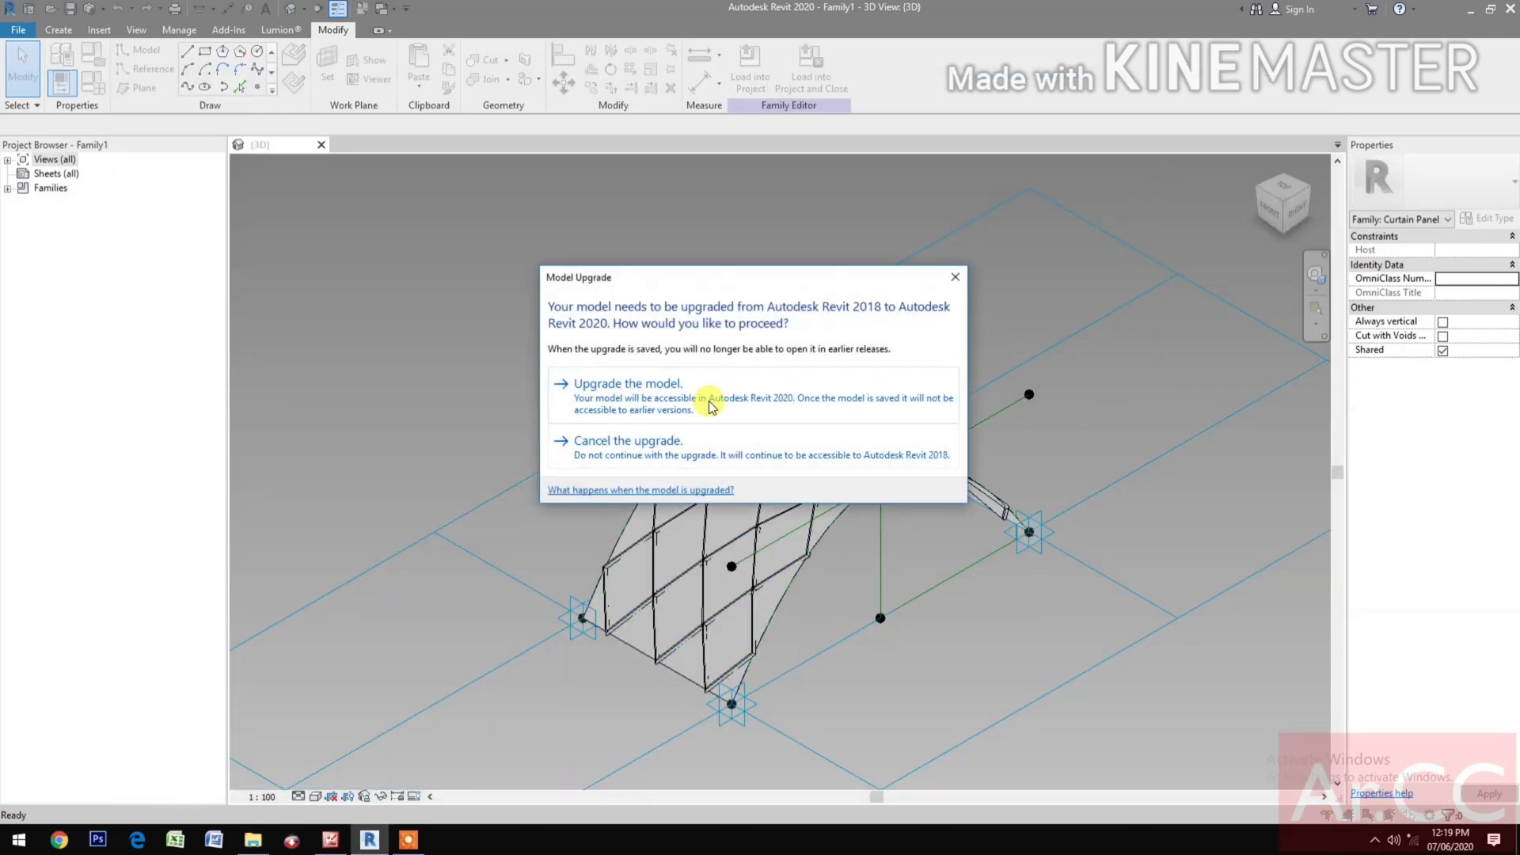
click(709, 402)
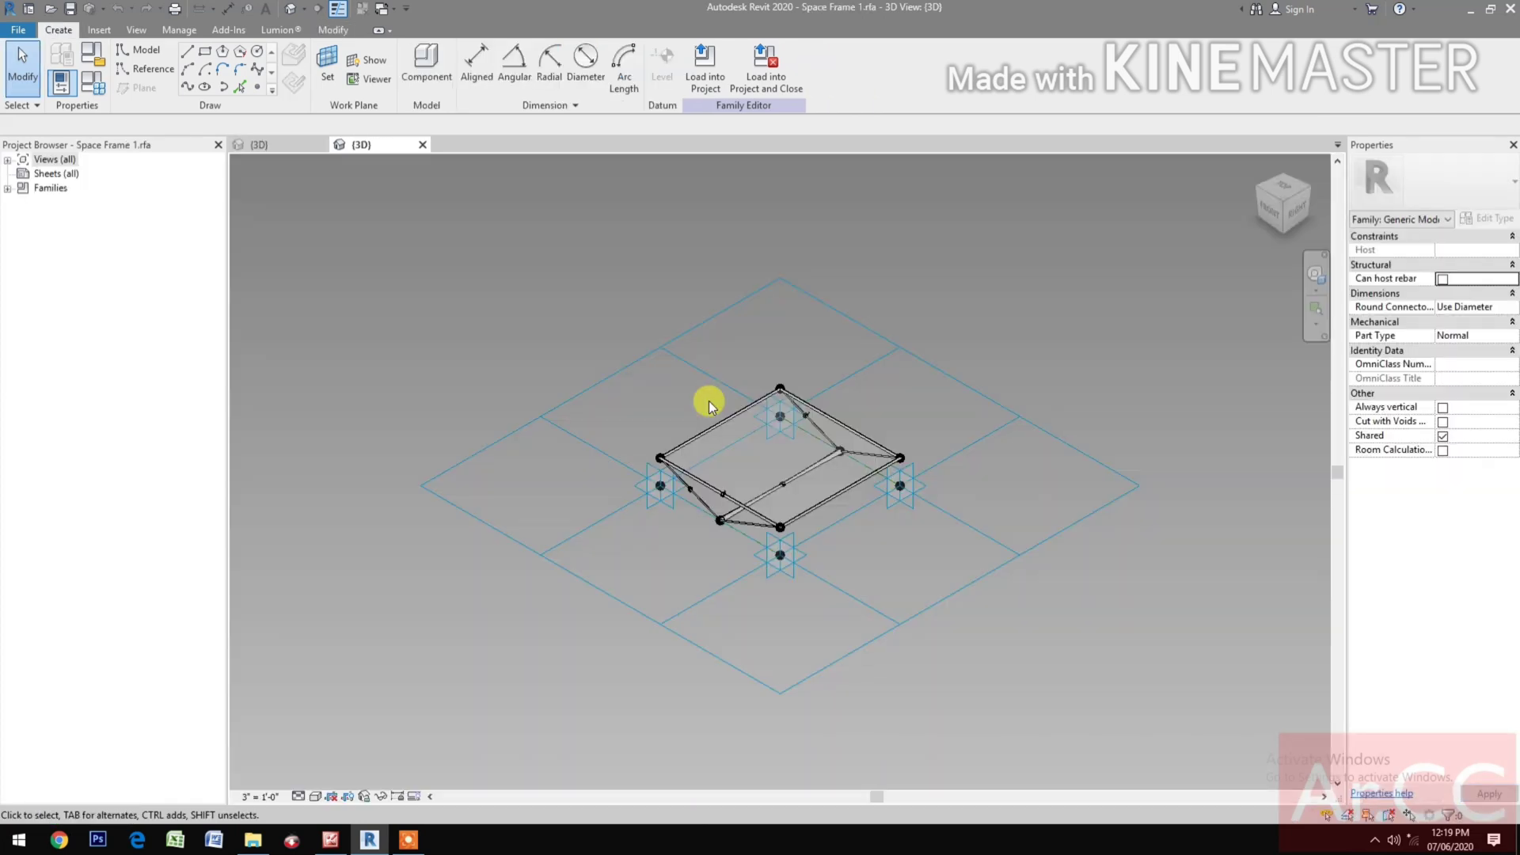
click(784, 87)
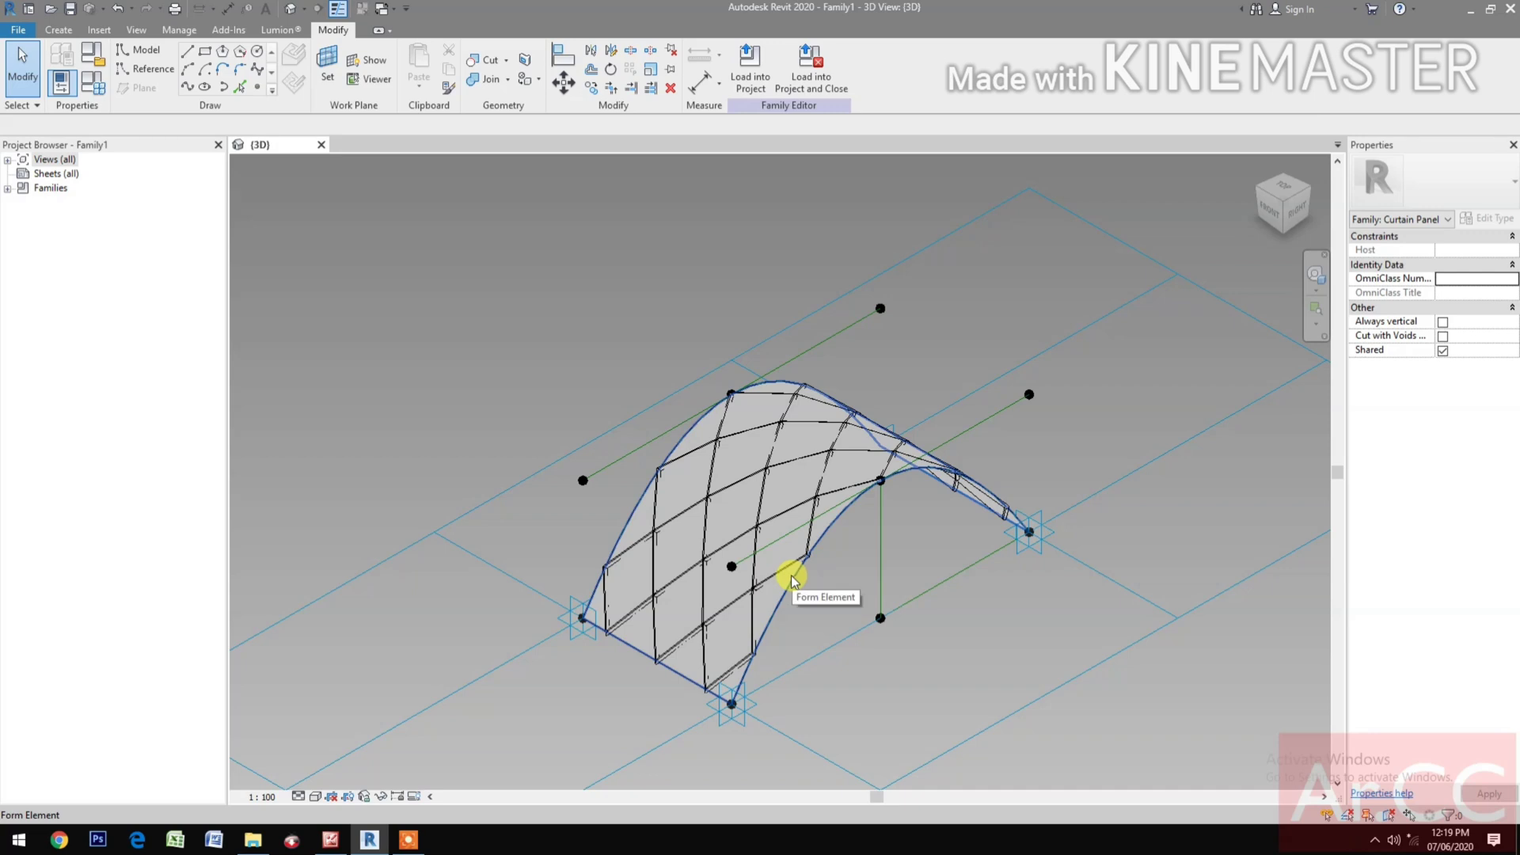
Divide the new arched form's surface with a U grid number of 6 and a V grid number of 15.
click(792, 578)
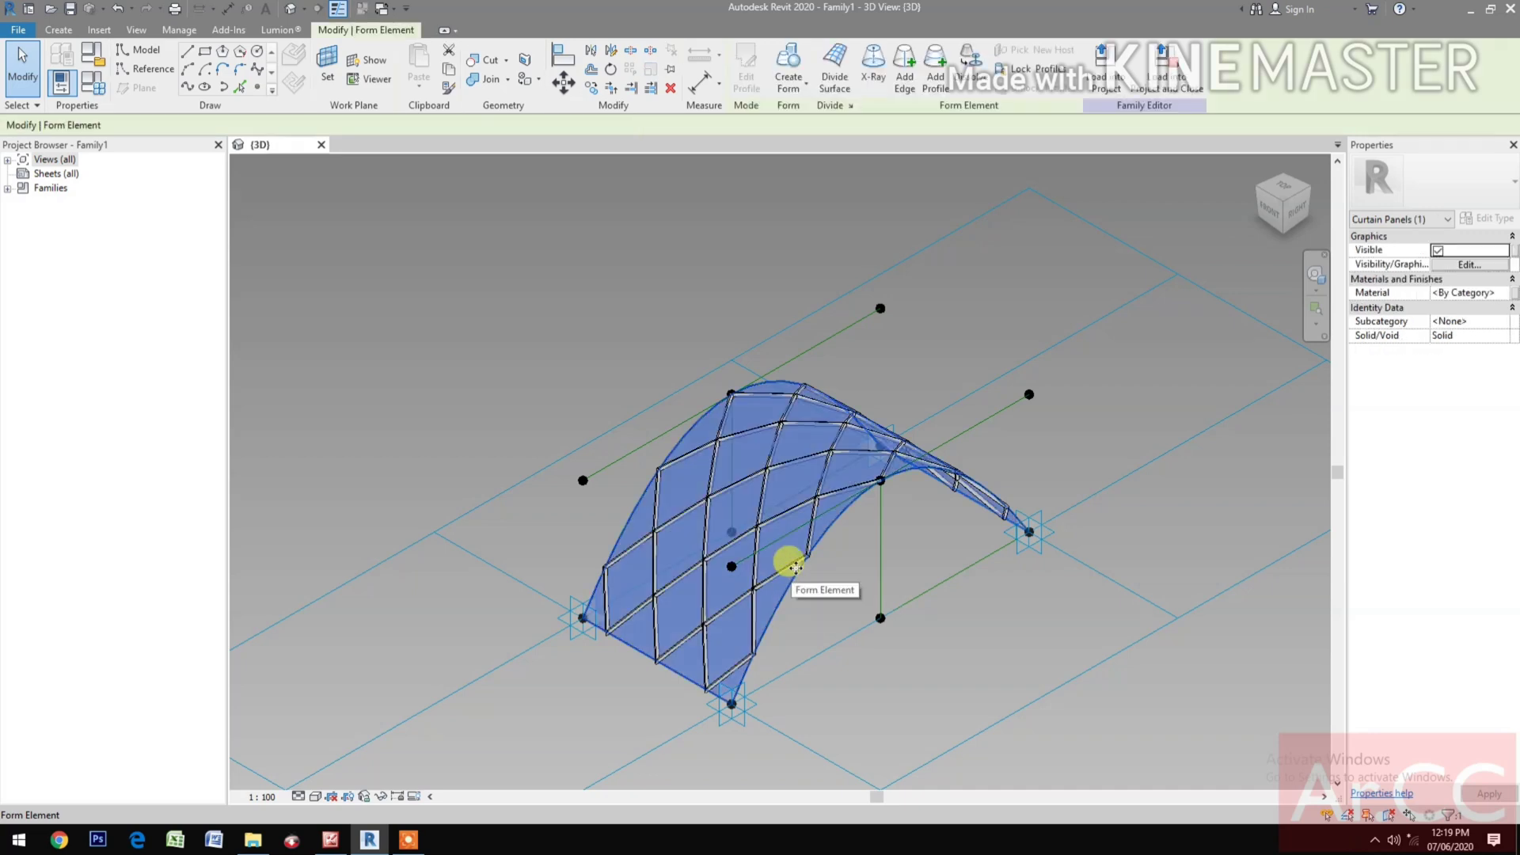
click(841, 75)
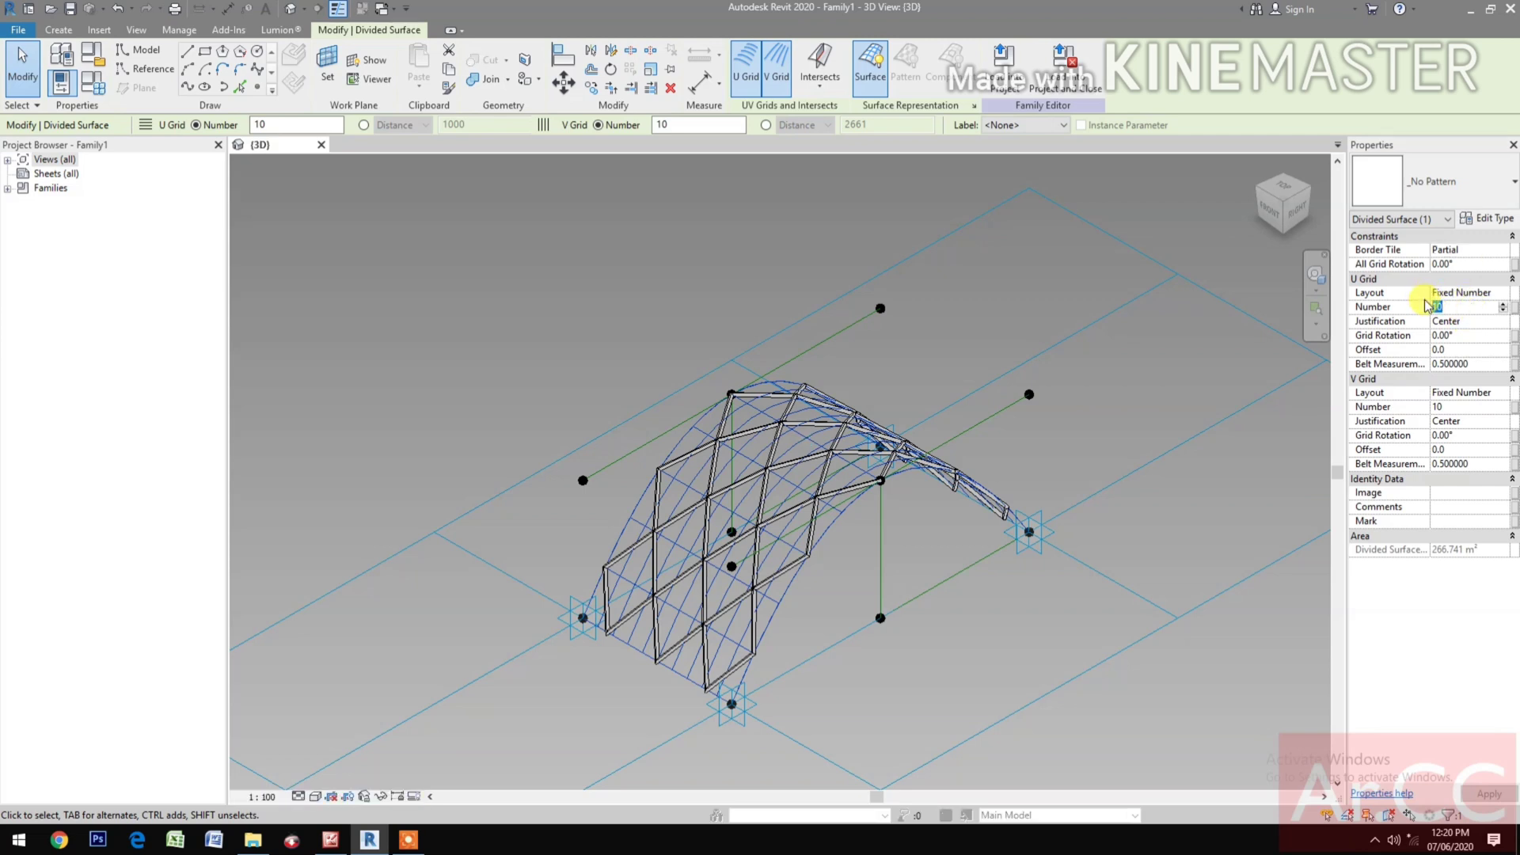
click(1467, 411)
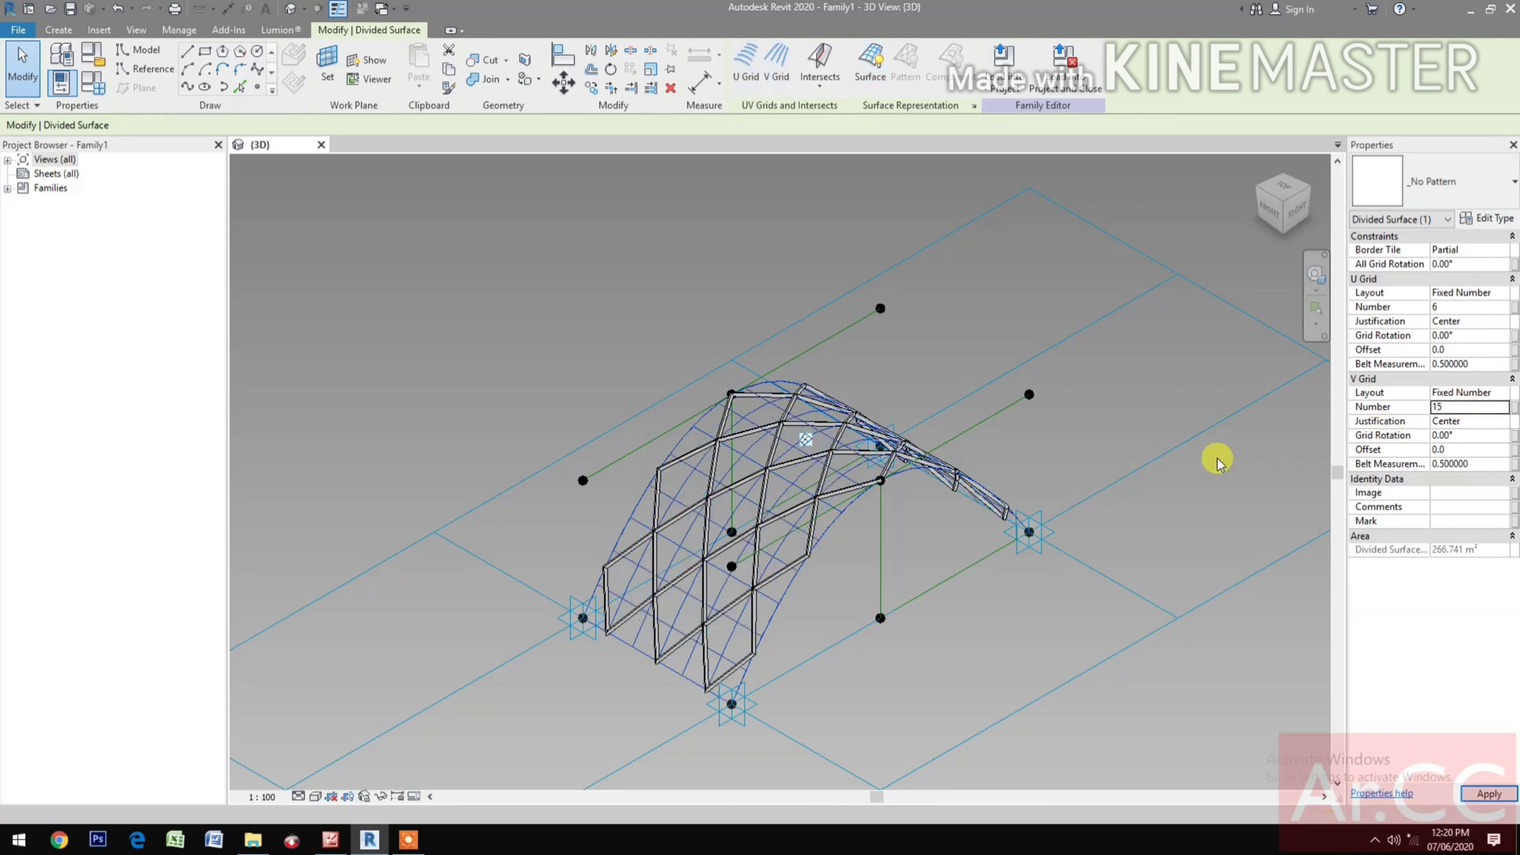
Apply the Rectangle pattern's Space Frame 1 component to the divided surface.
click(1445, 173)
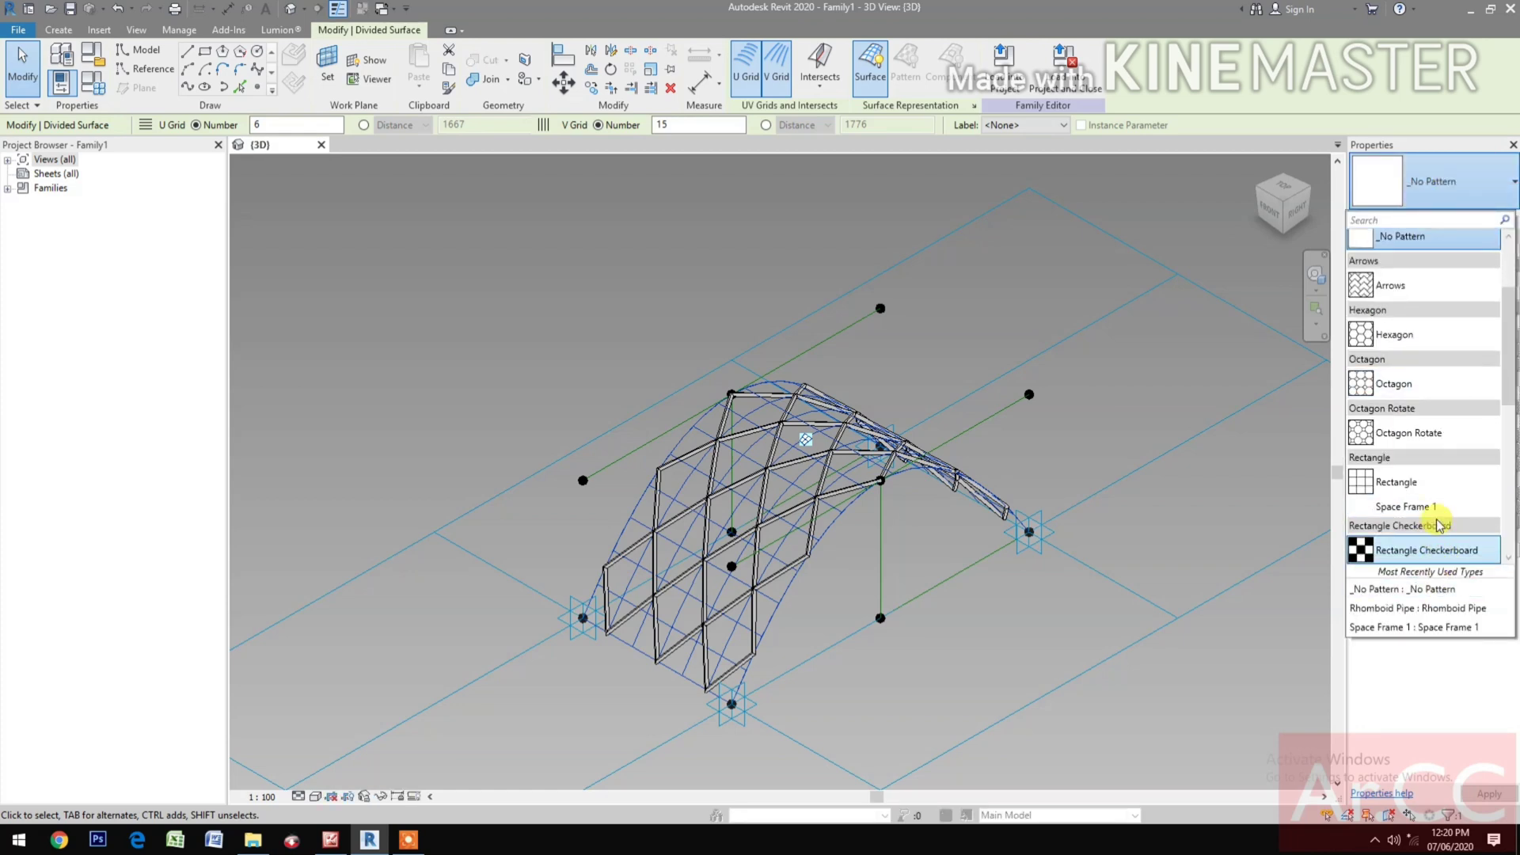
click(1442, 507)
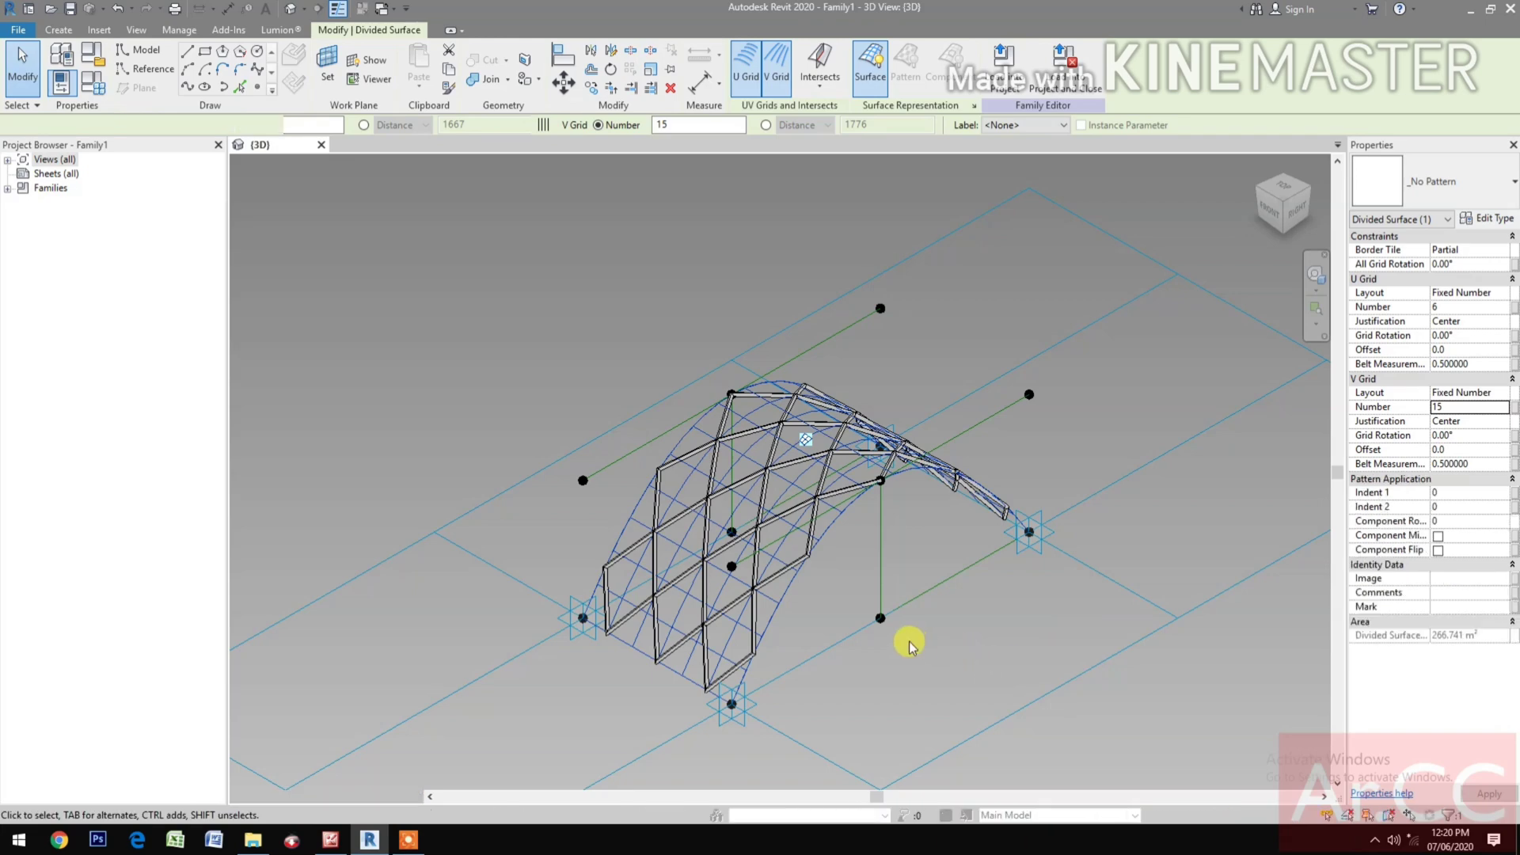
scroll(808, 611, up, 3)
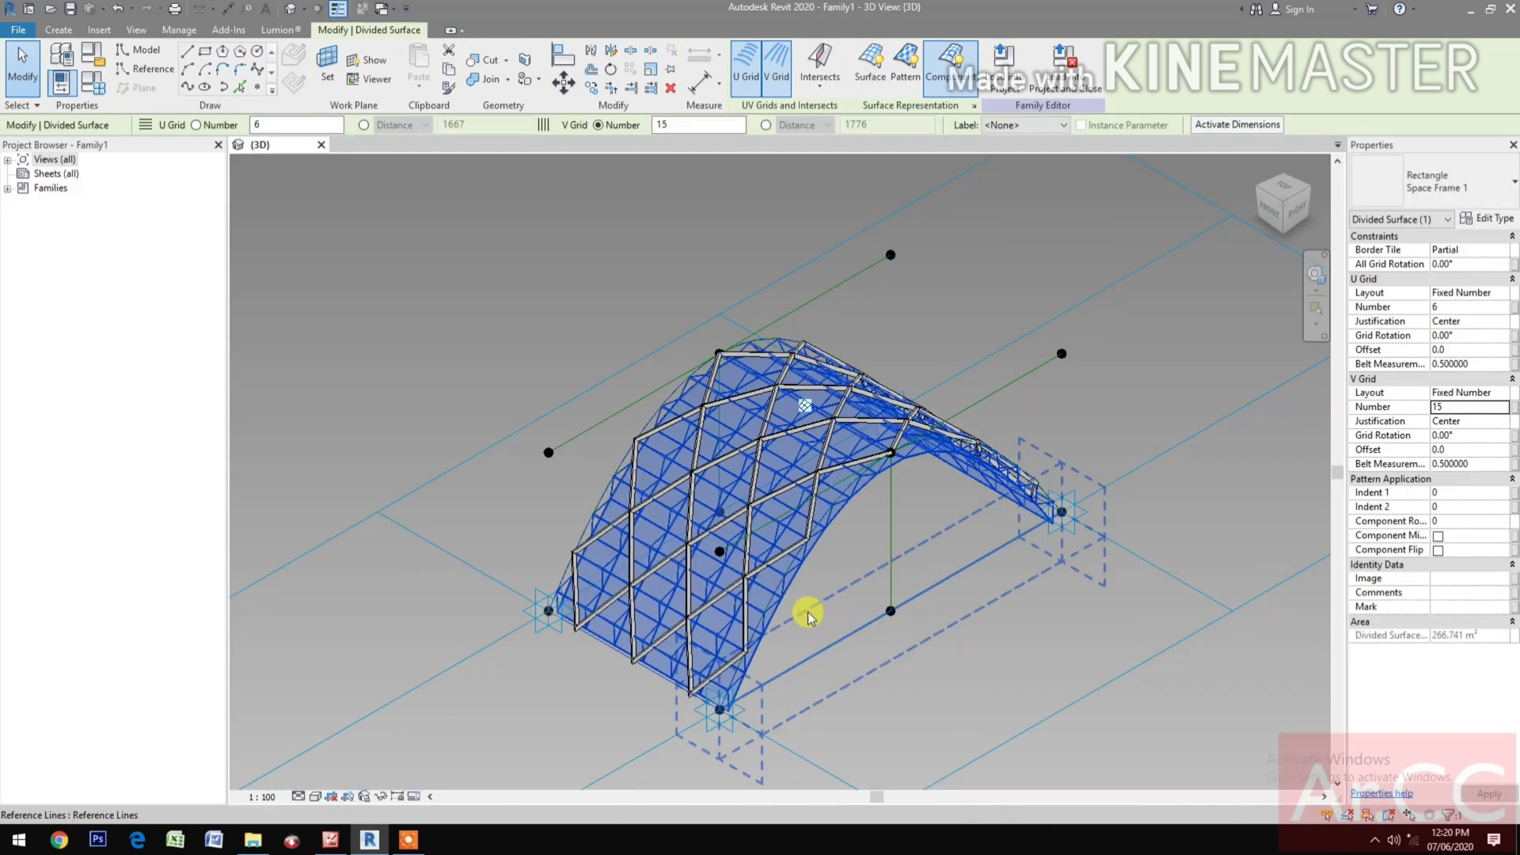
middle_drag(937, 700, 1004, 680)
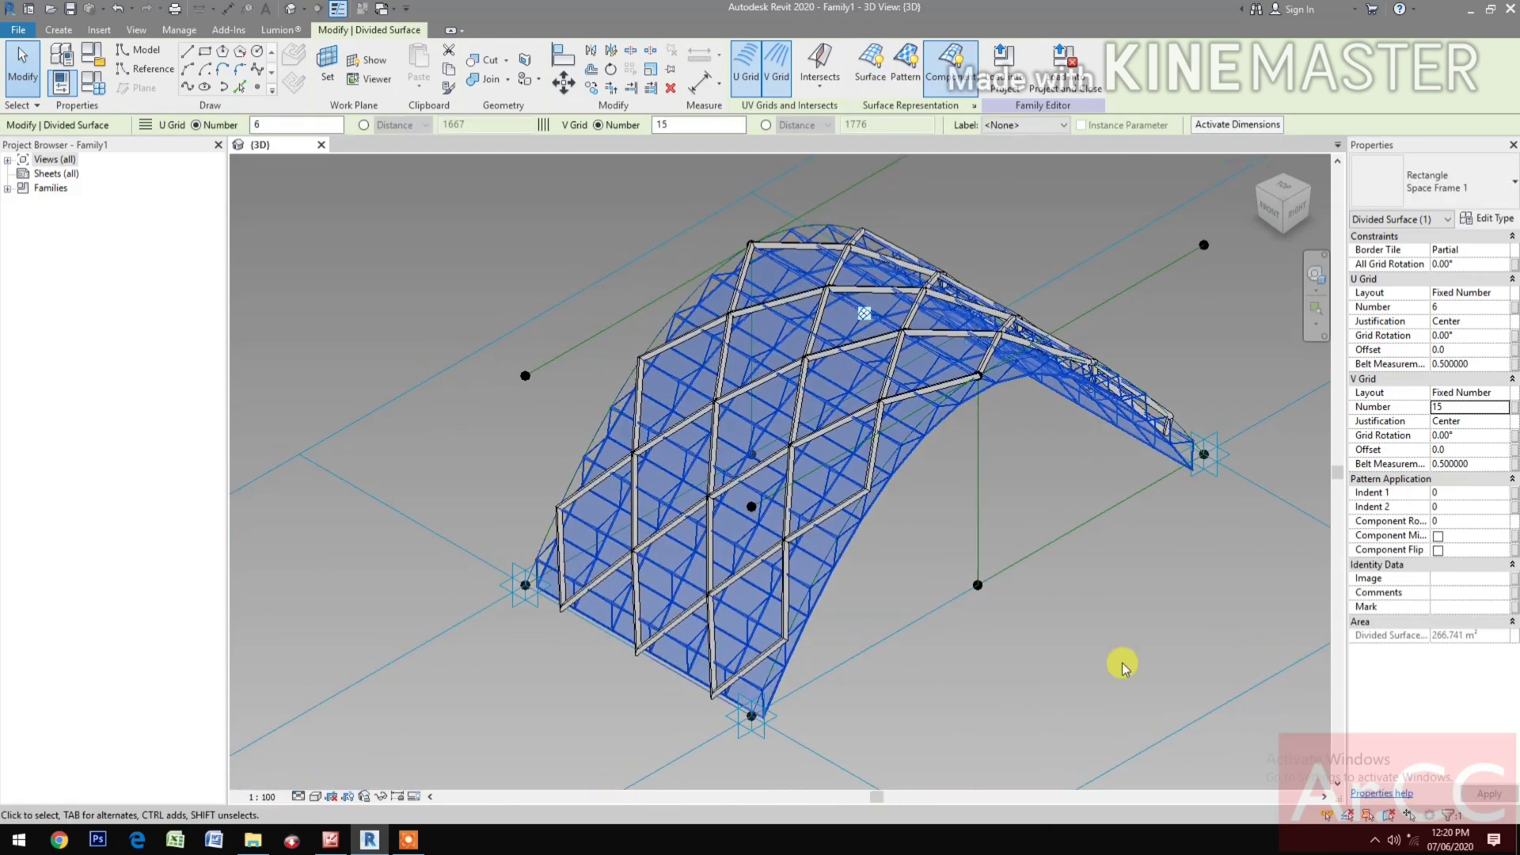
Enable Component Flip on the divided surface so the space frame components face the other way.
click(1438, 551)
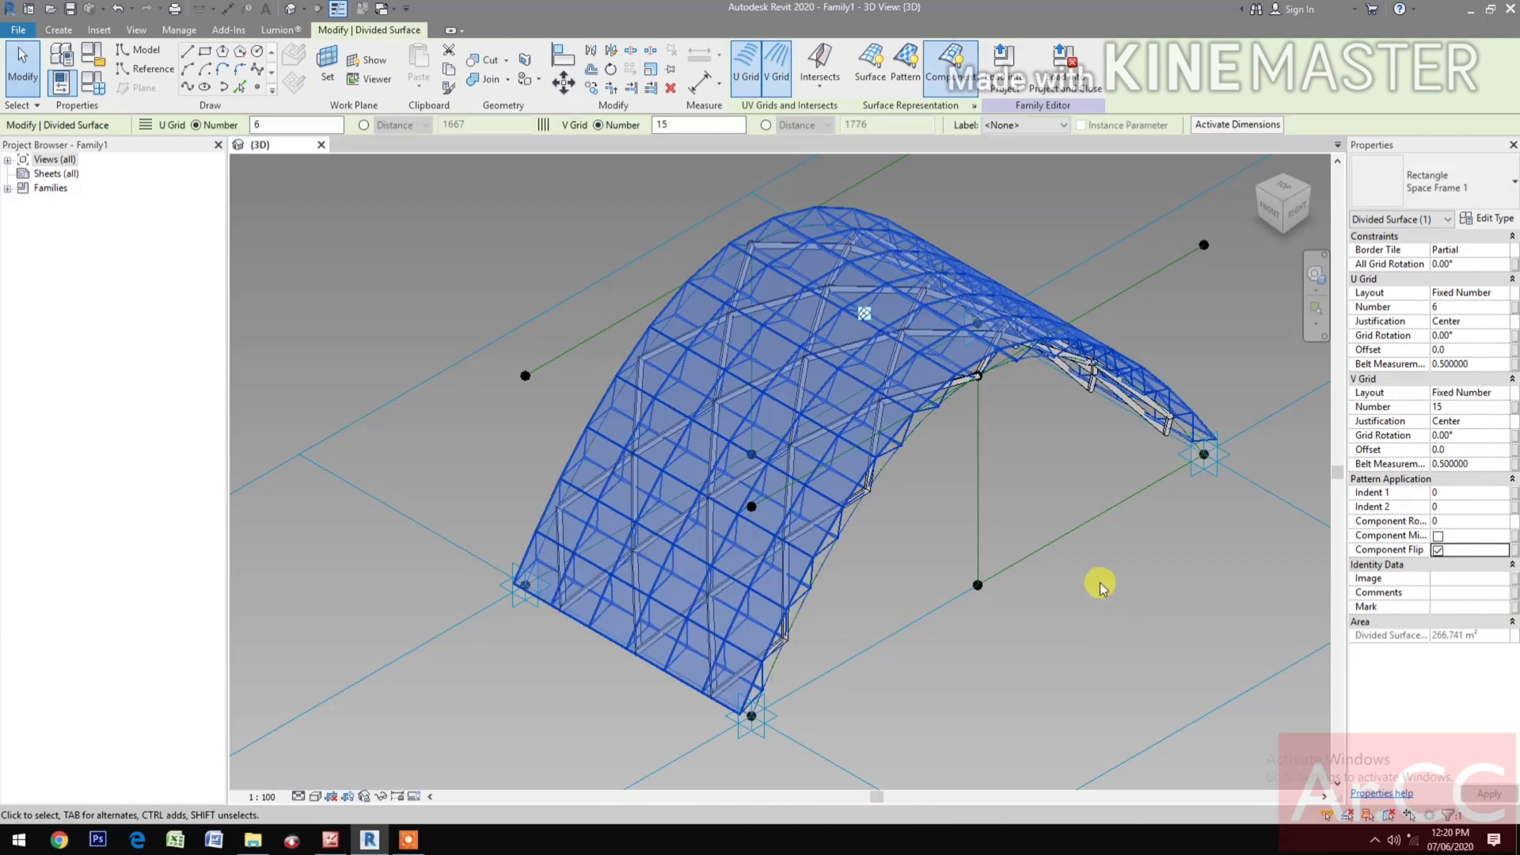
scroll(1101, 590, down, 3)
click(974, 620)
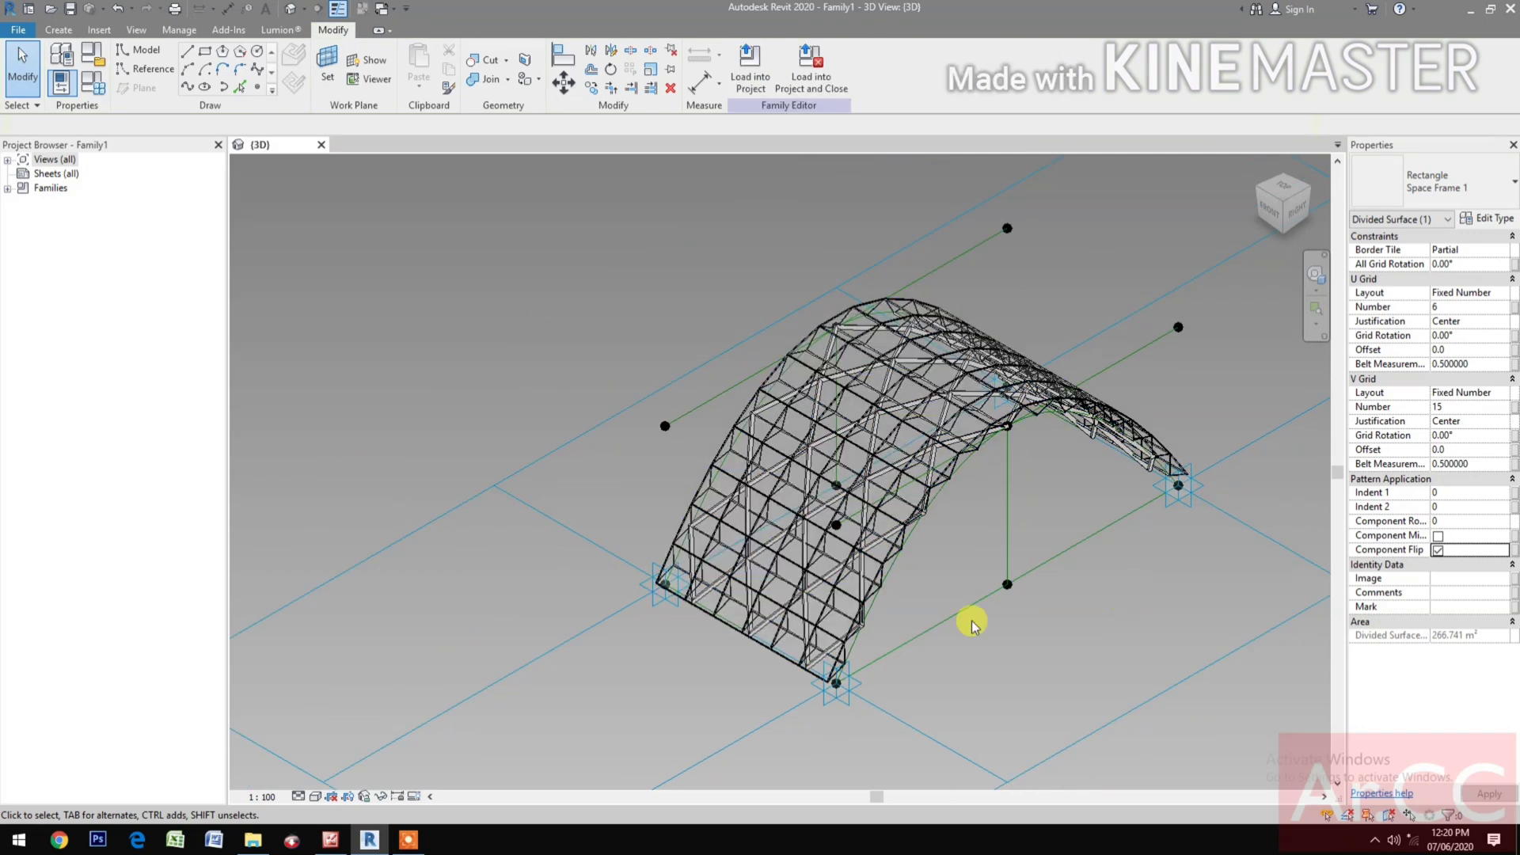
Display the 3D view in a shaded visual style and inspect the arch from its other side.
click(315, 797)
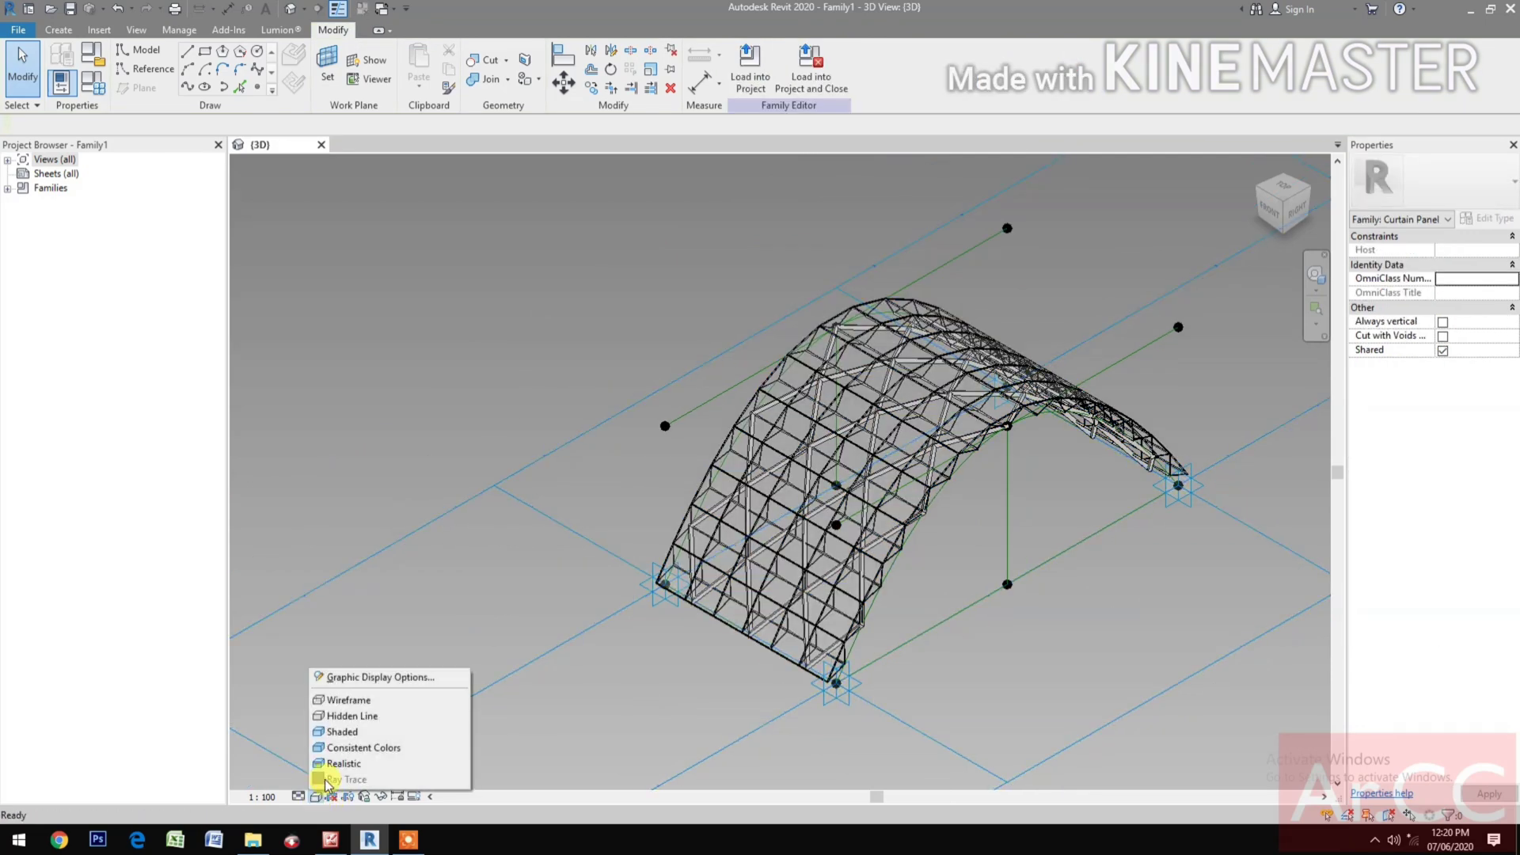
click(349, 715)
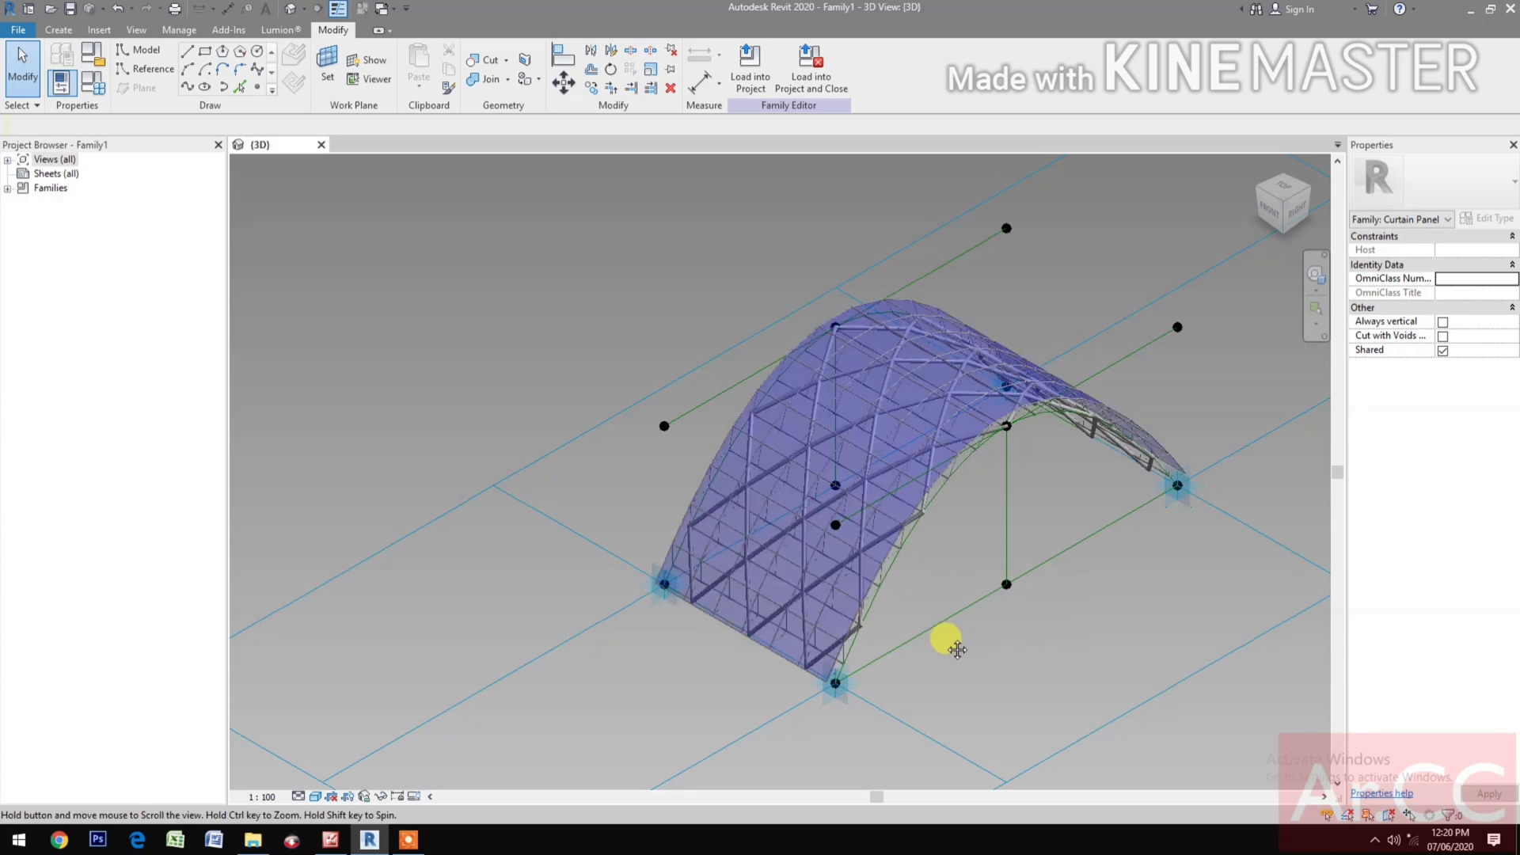
click(1316, 274)
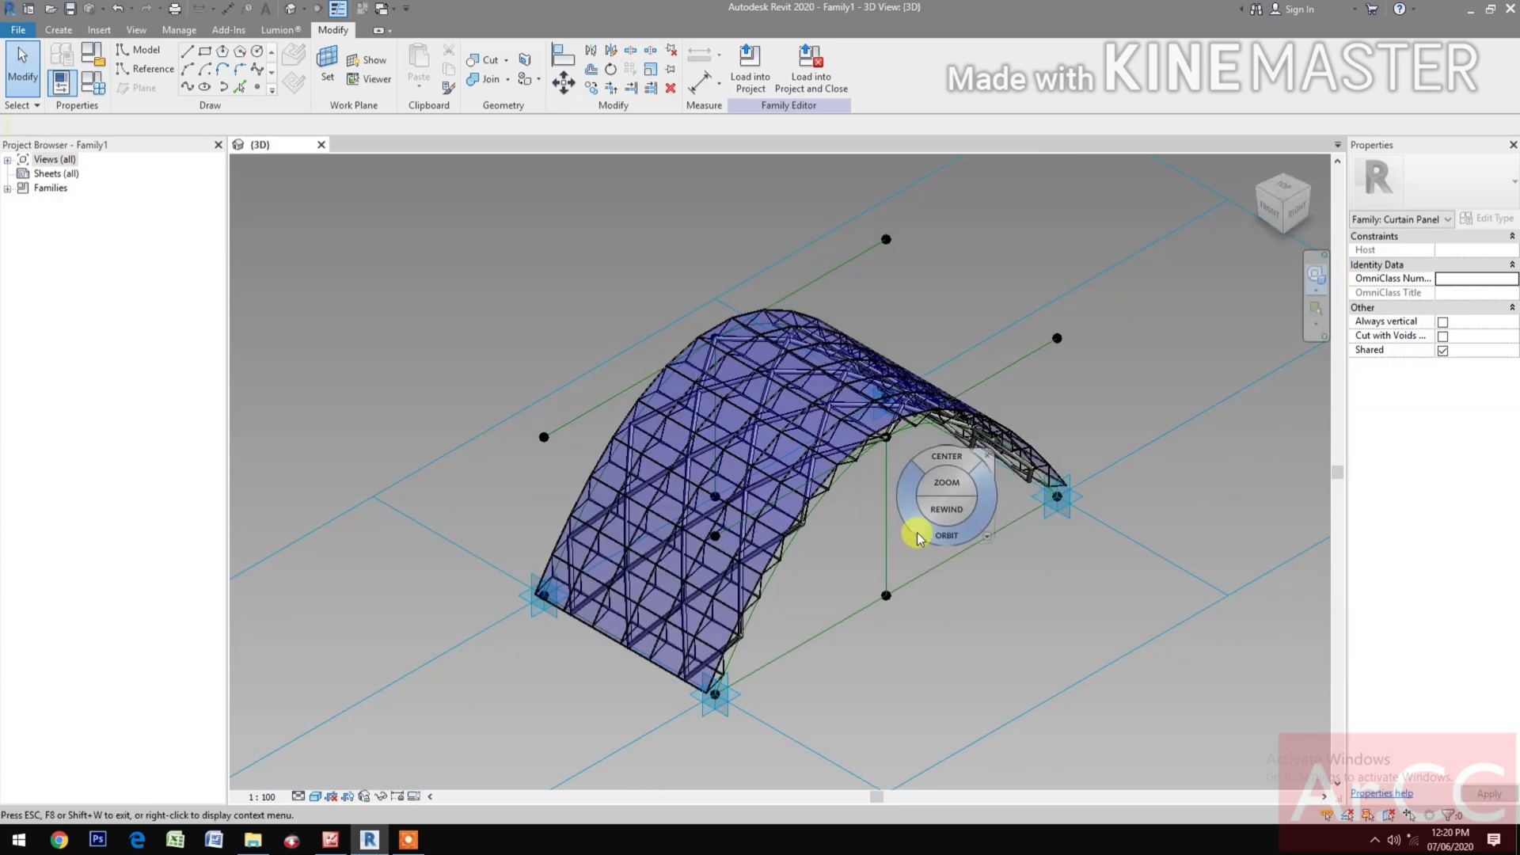
drag(953, 530, 750, 370)
drag(635, 531, 596, 600)
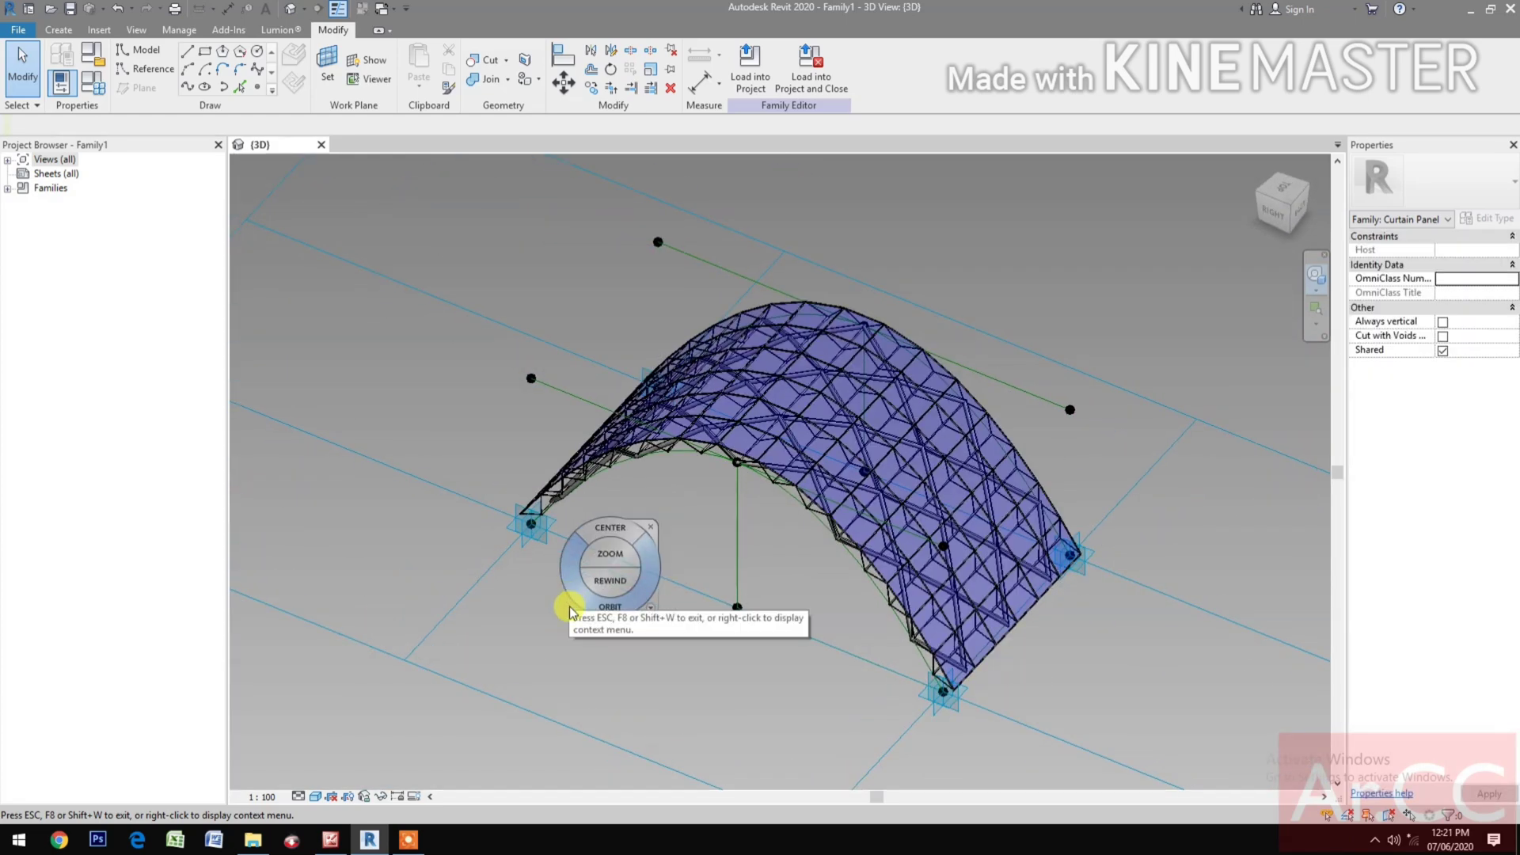
key(Escape)
middle_drag(618, 631, 679, 634)
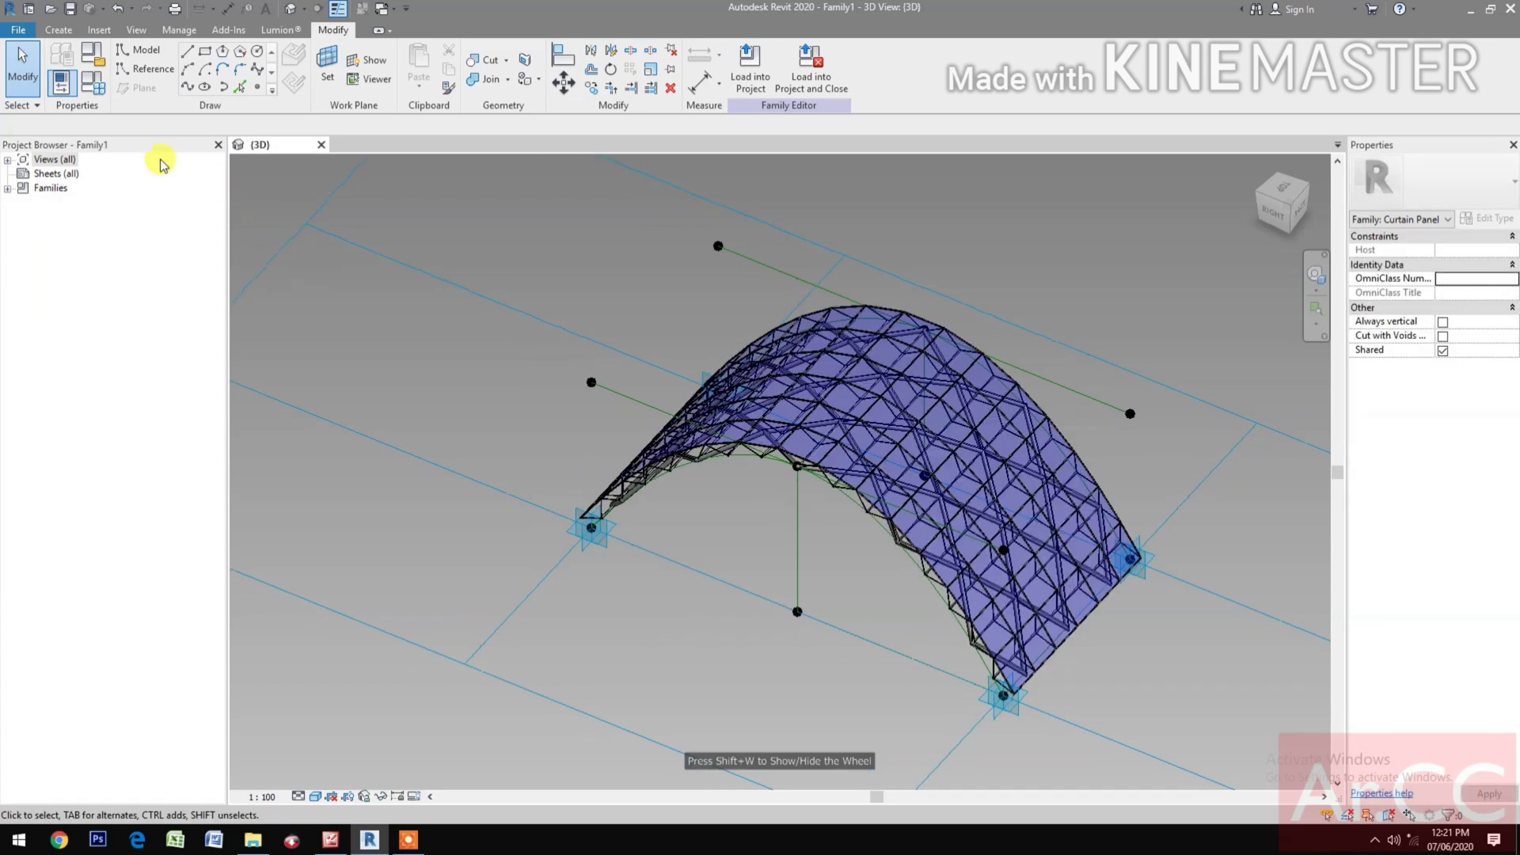
Set the family's Height parameter to 10000 and inspect the arch from its other side.
click(101, 89)
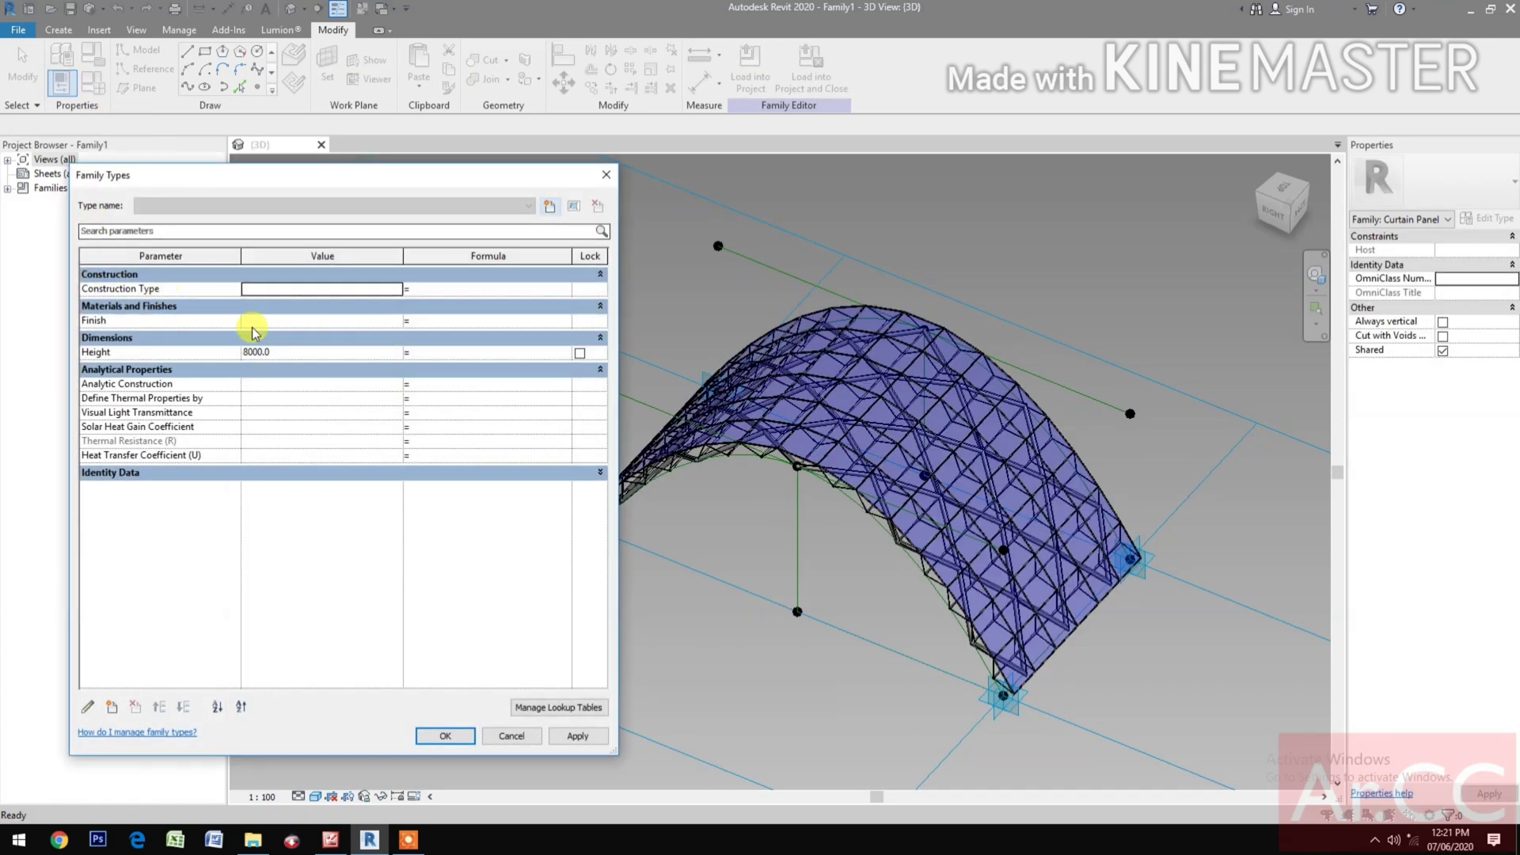
click(323, 357)
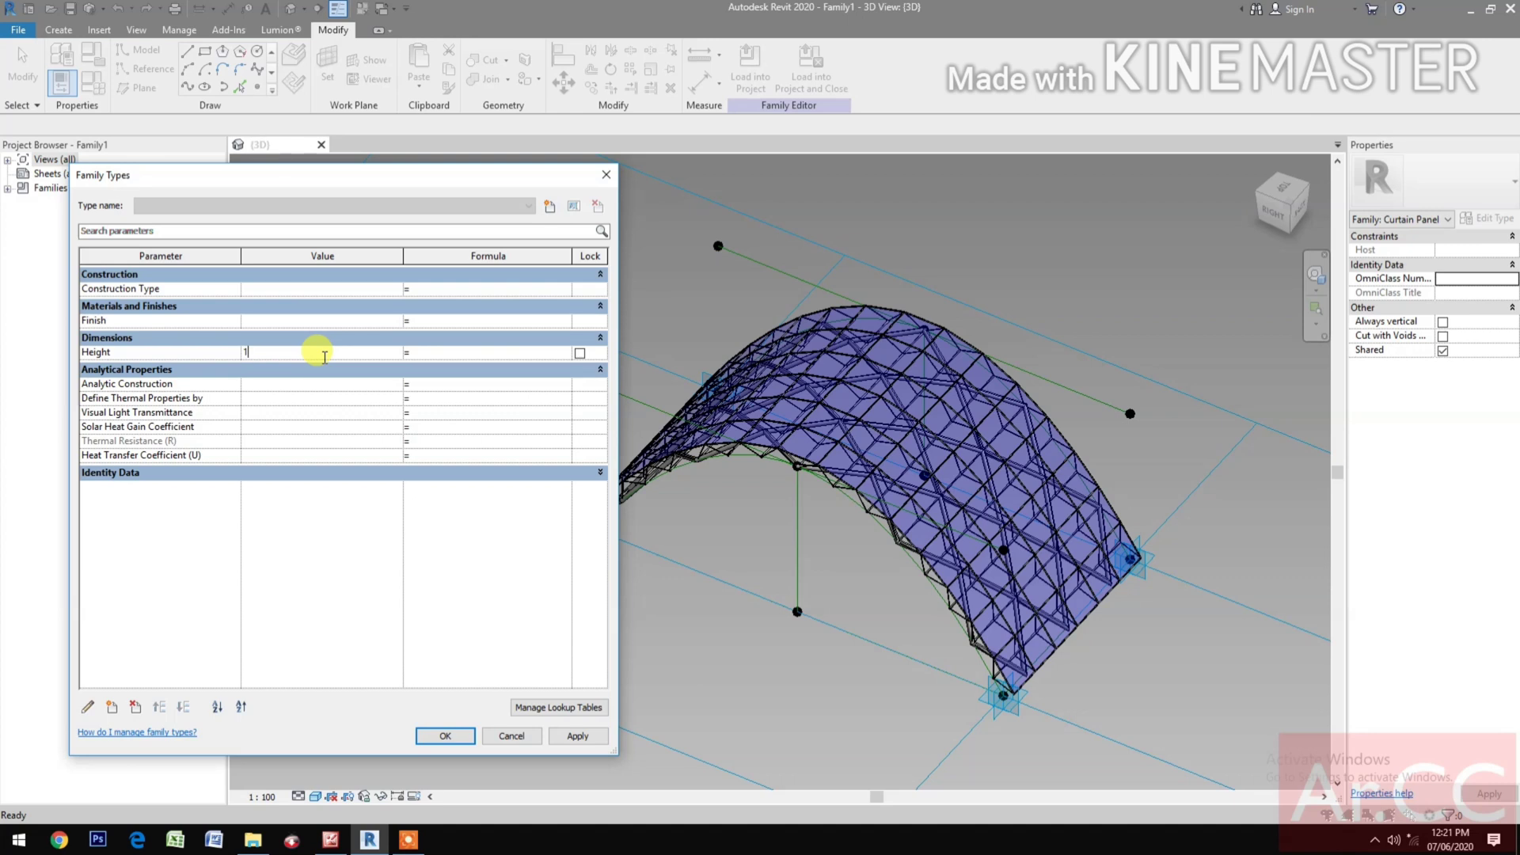
text(10000)
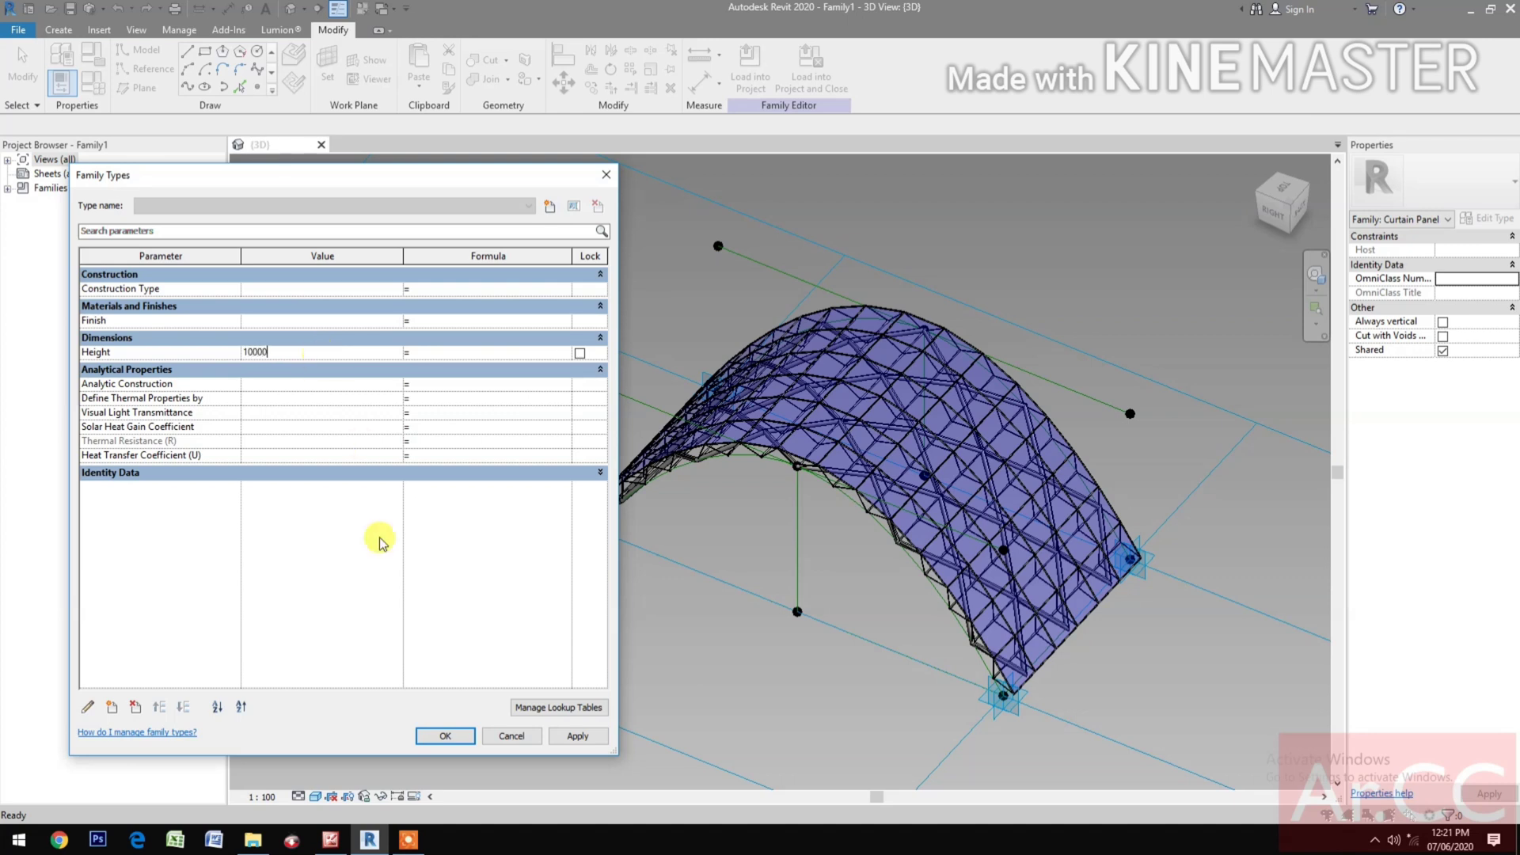
click(568, 738)
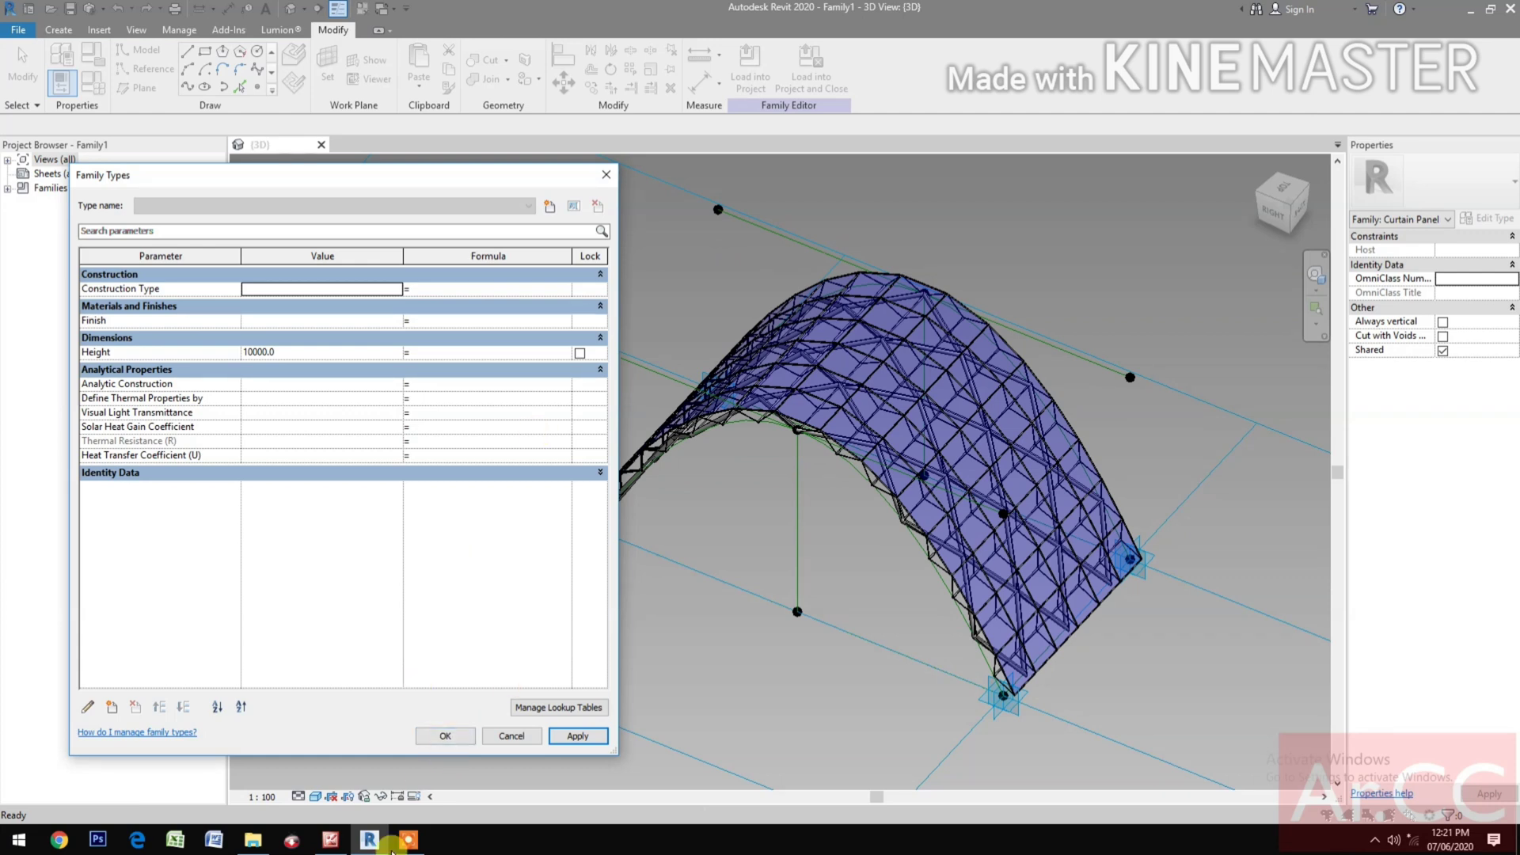
click(443, 733)
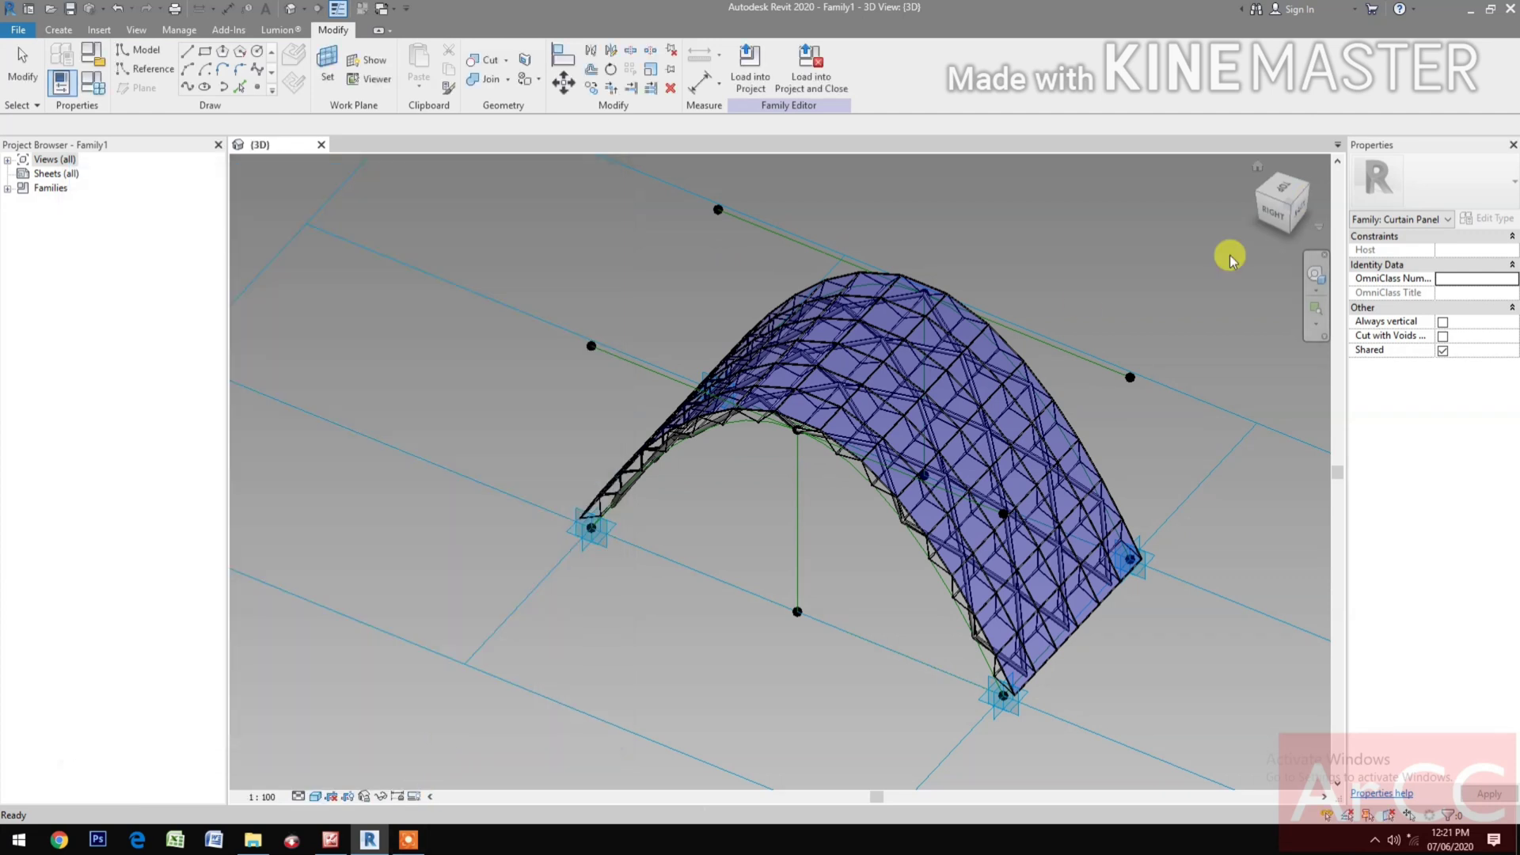
click(1315, 274)
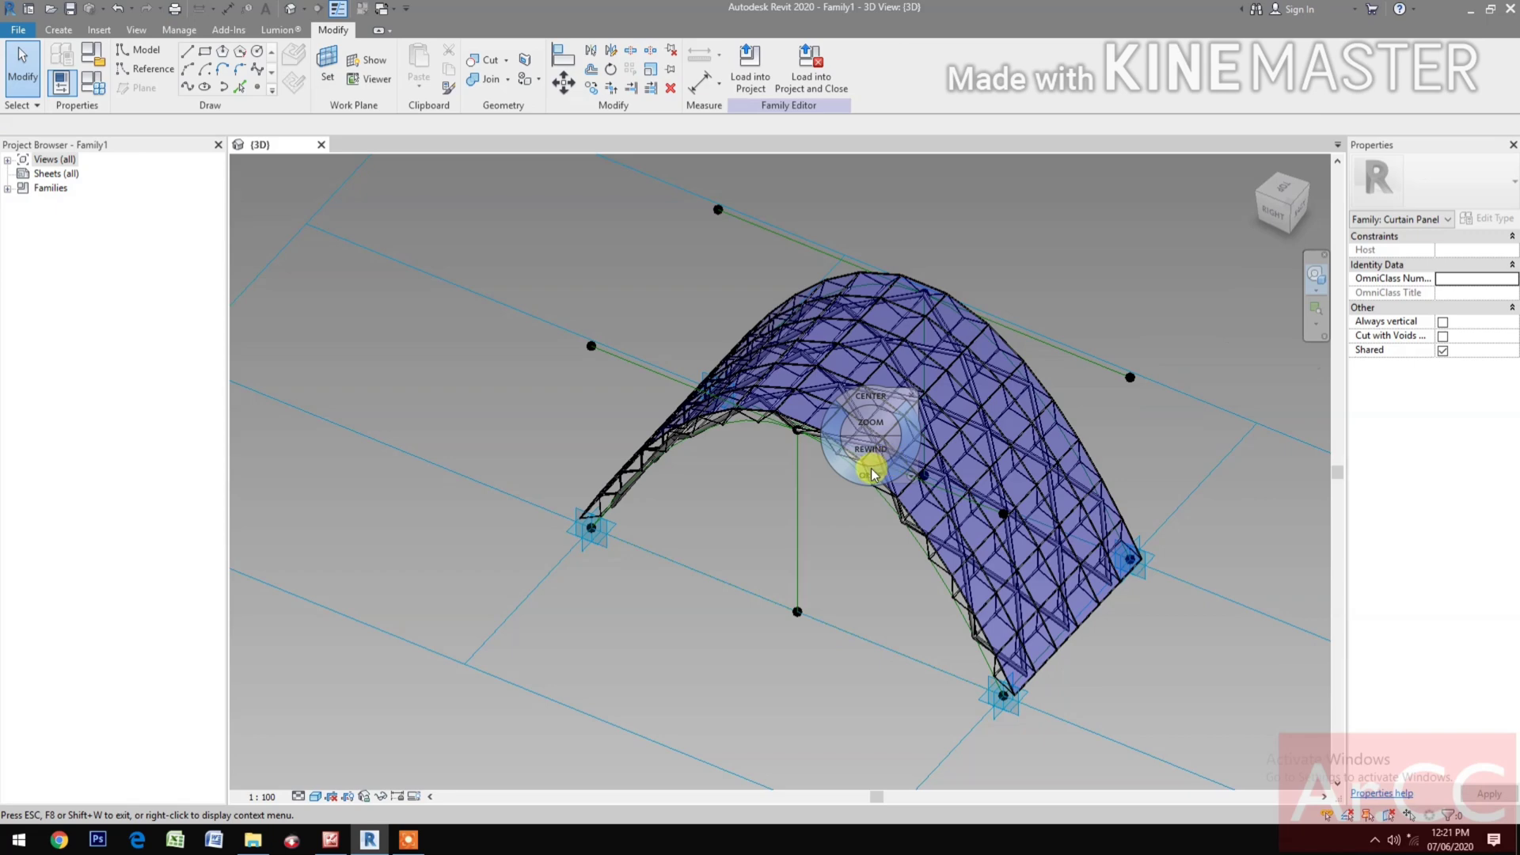
drag(865, 468, 1062, 475)
drag(888, 604, 953, 611)
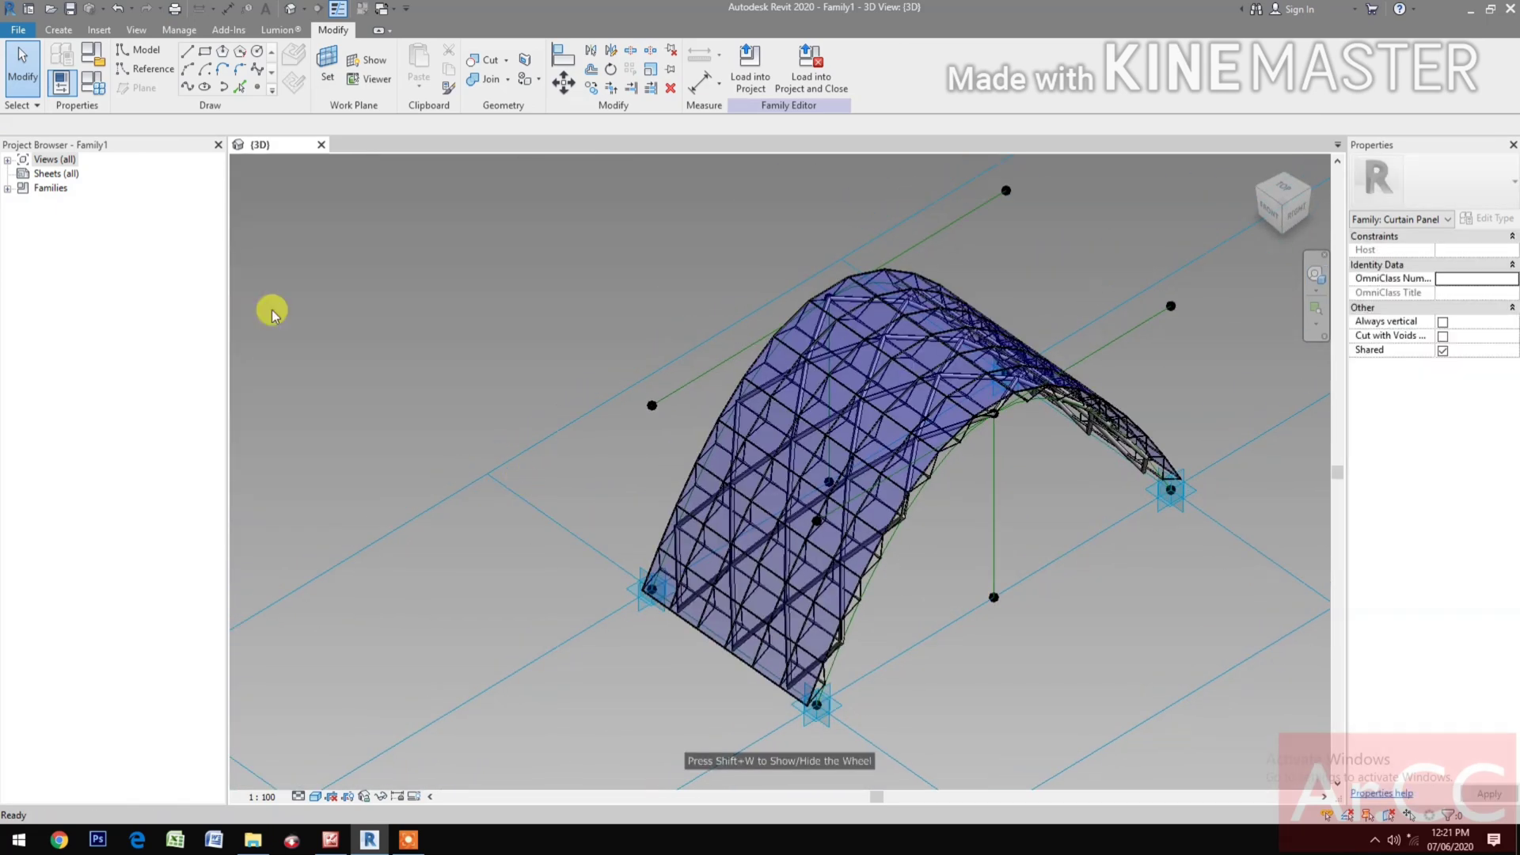
Set the family's Height parameter to 12000 and inspect the regenerated arch from the opposite side.
click(93, 82)
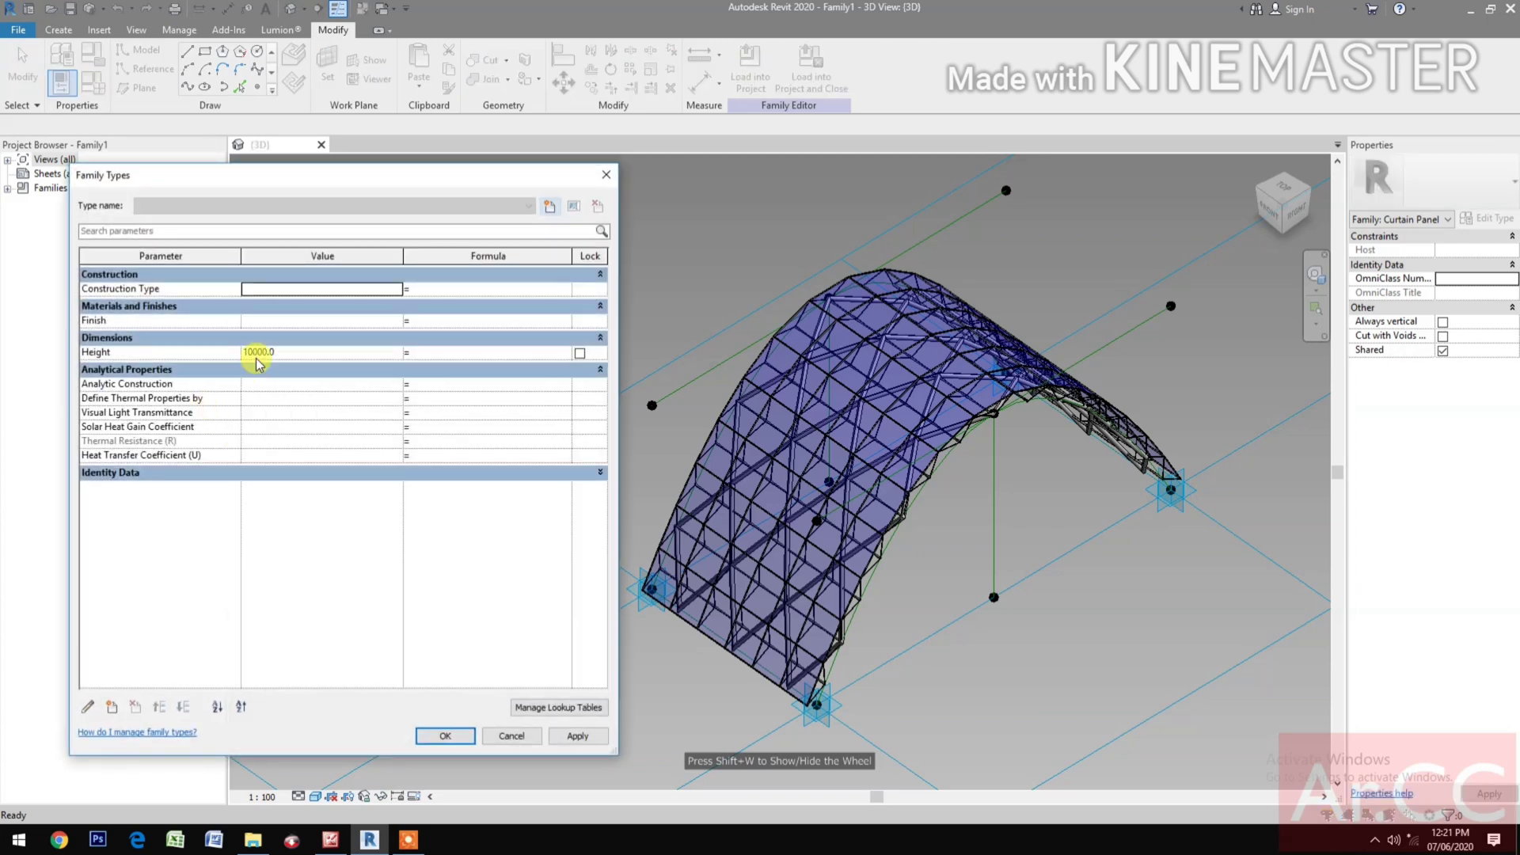
click(301, 352)
text(12)
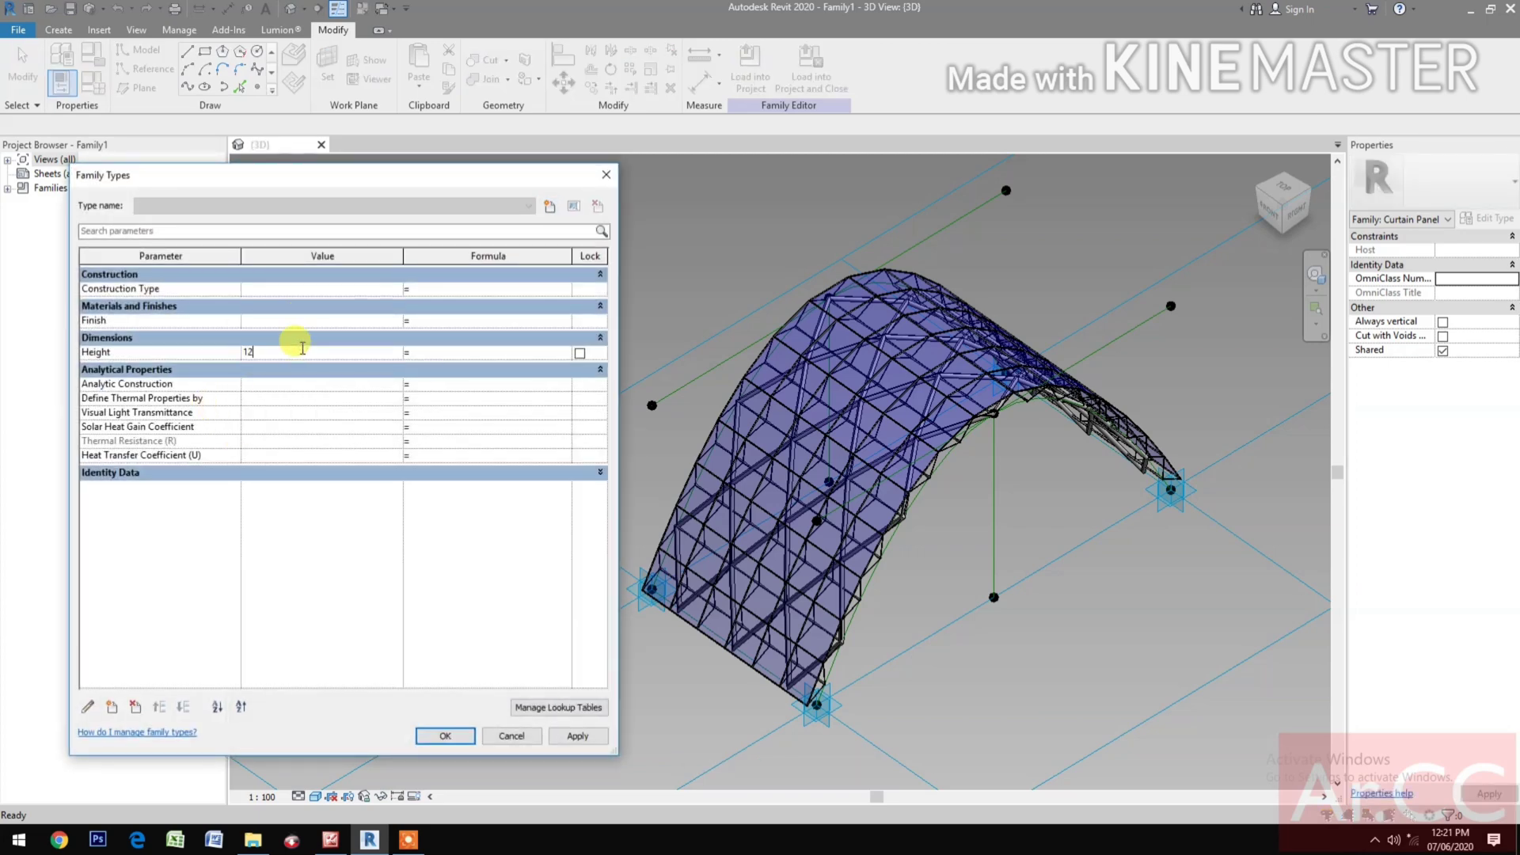
text(000)
click(580, 736)
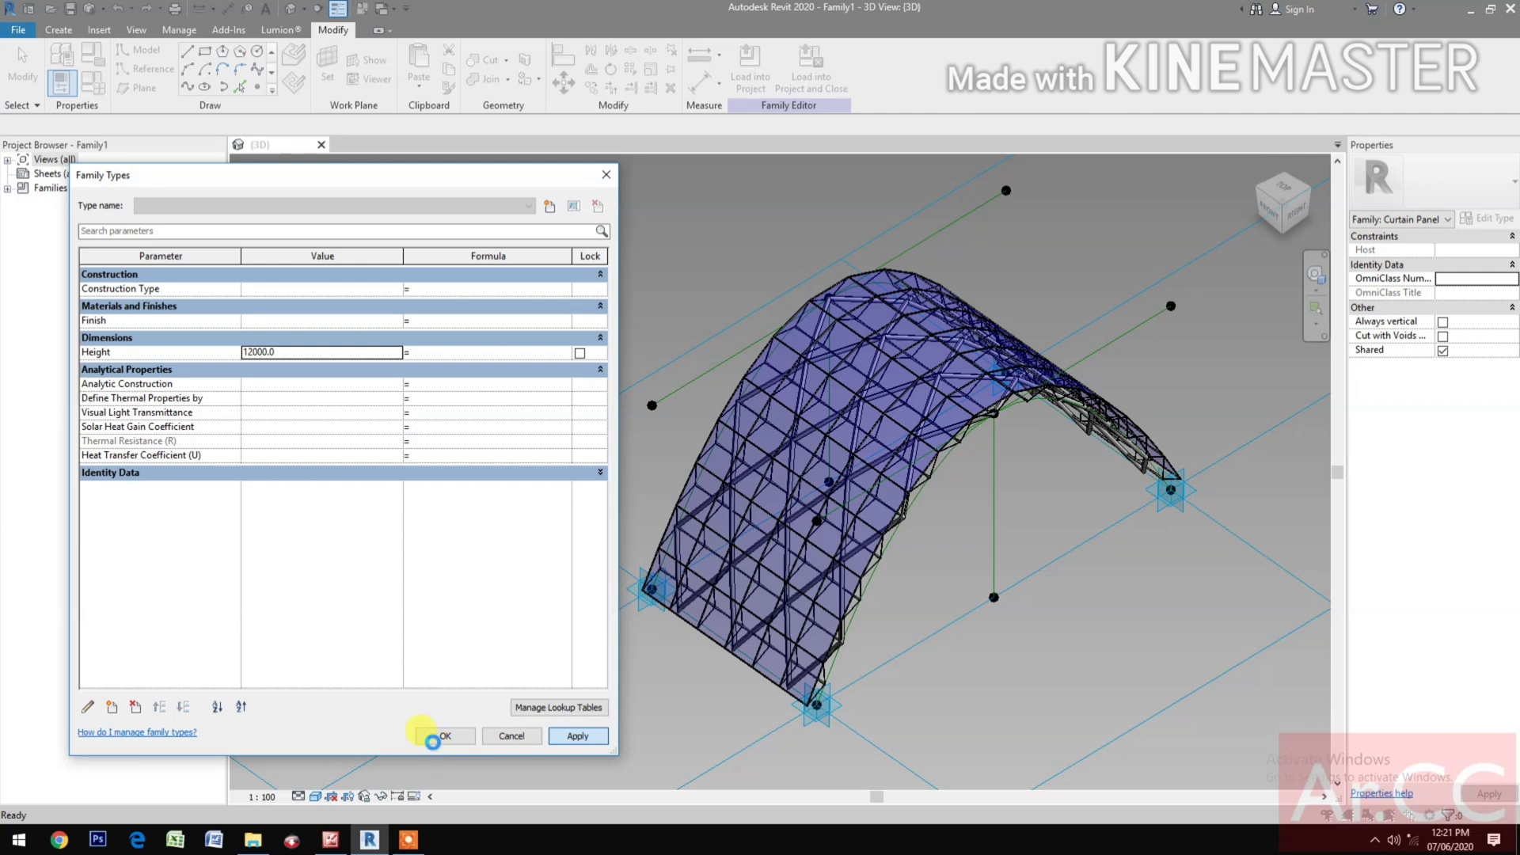
click(432, 742)
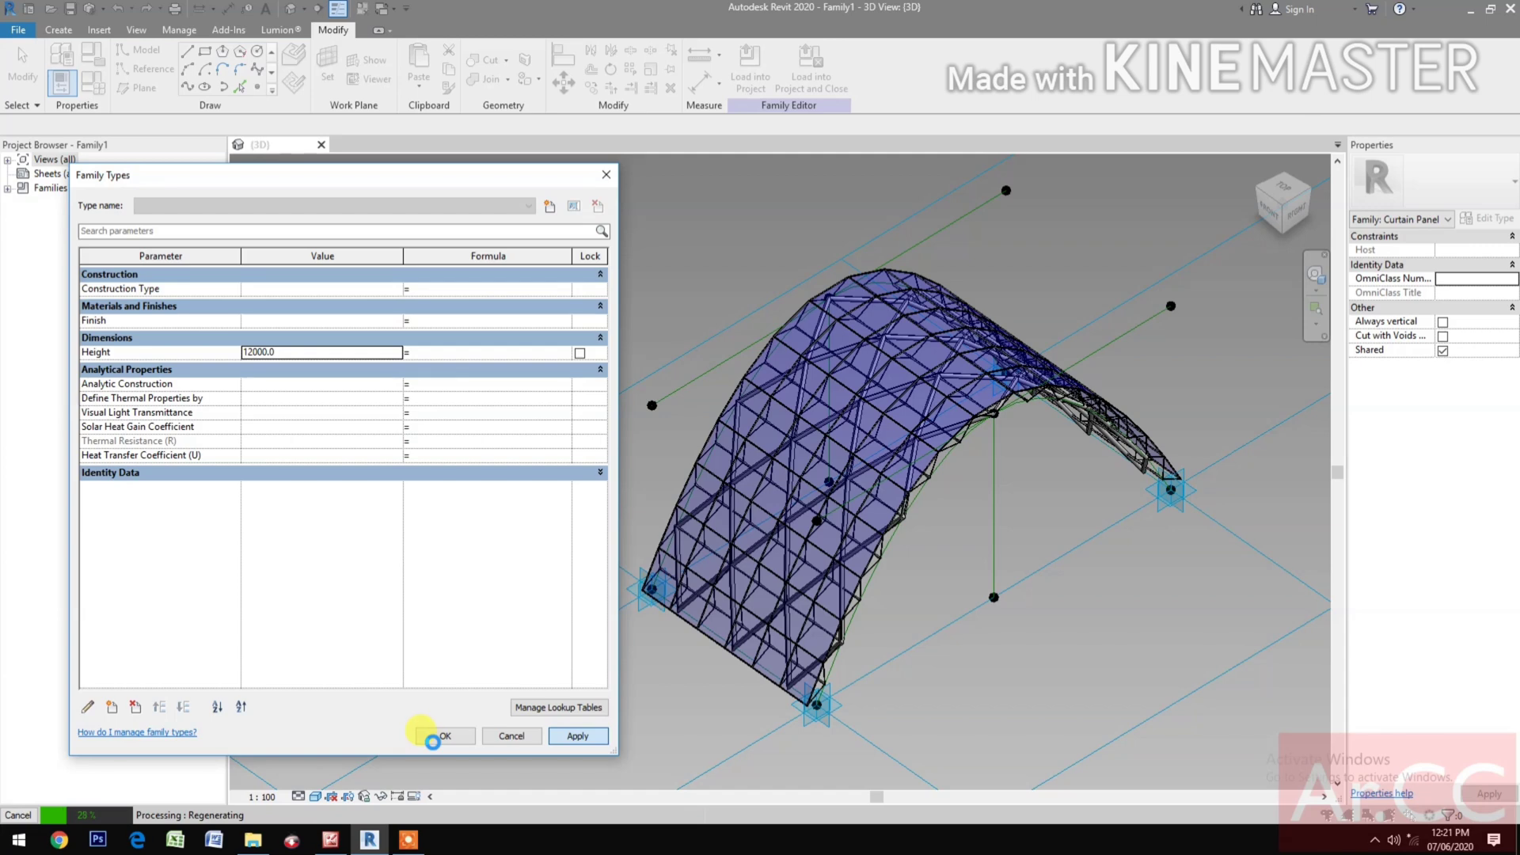
click(433, 742)
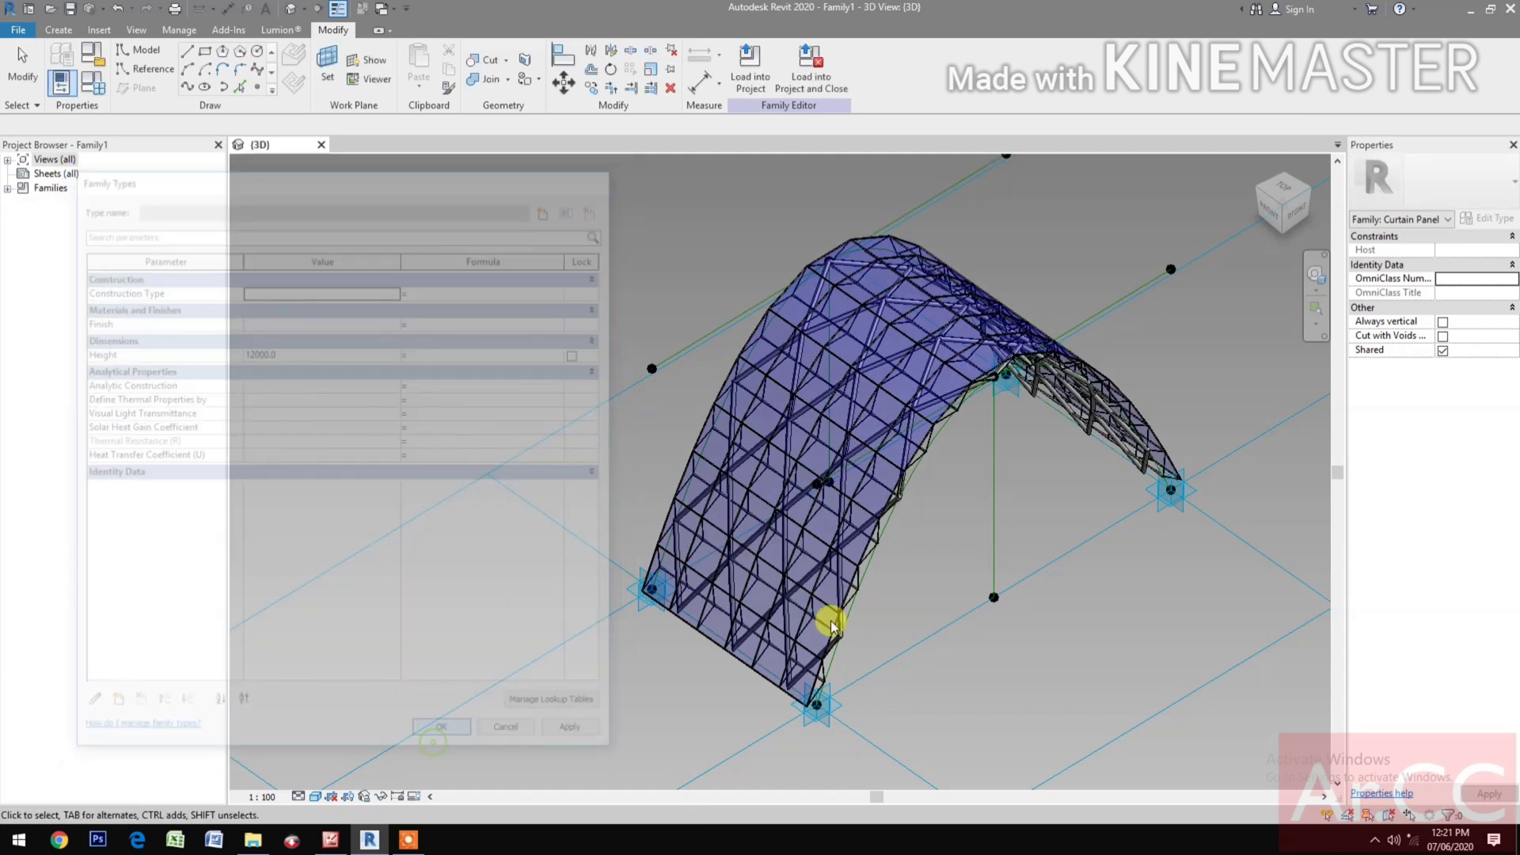
click(1315, 275)
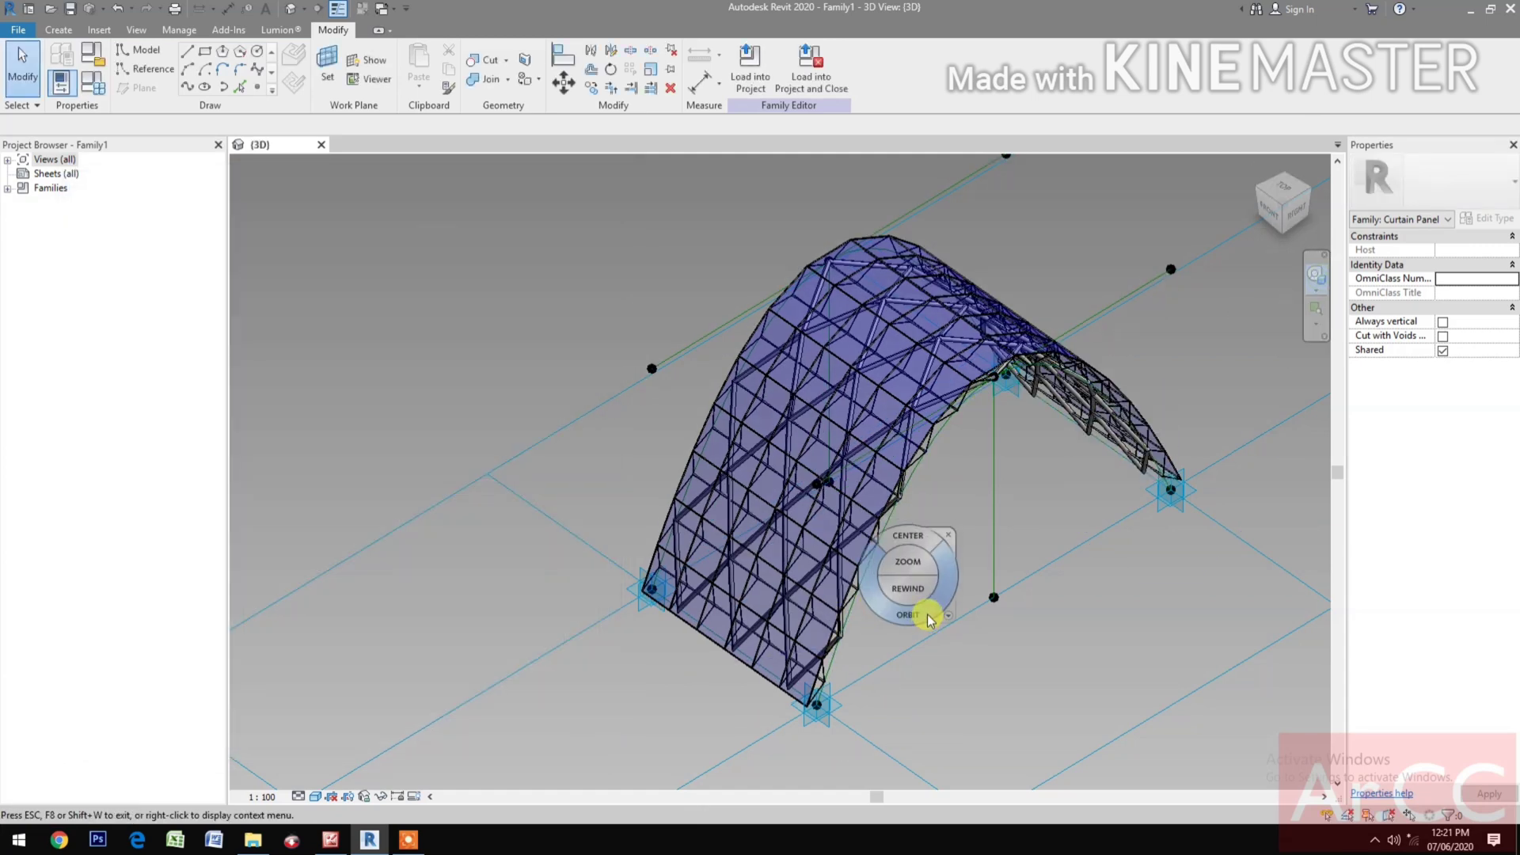
drag(928, 614, 628, 611)
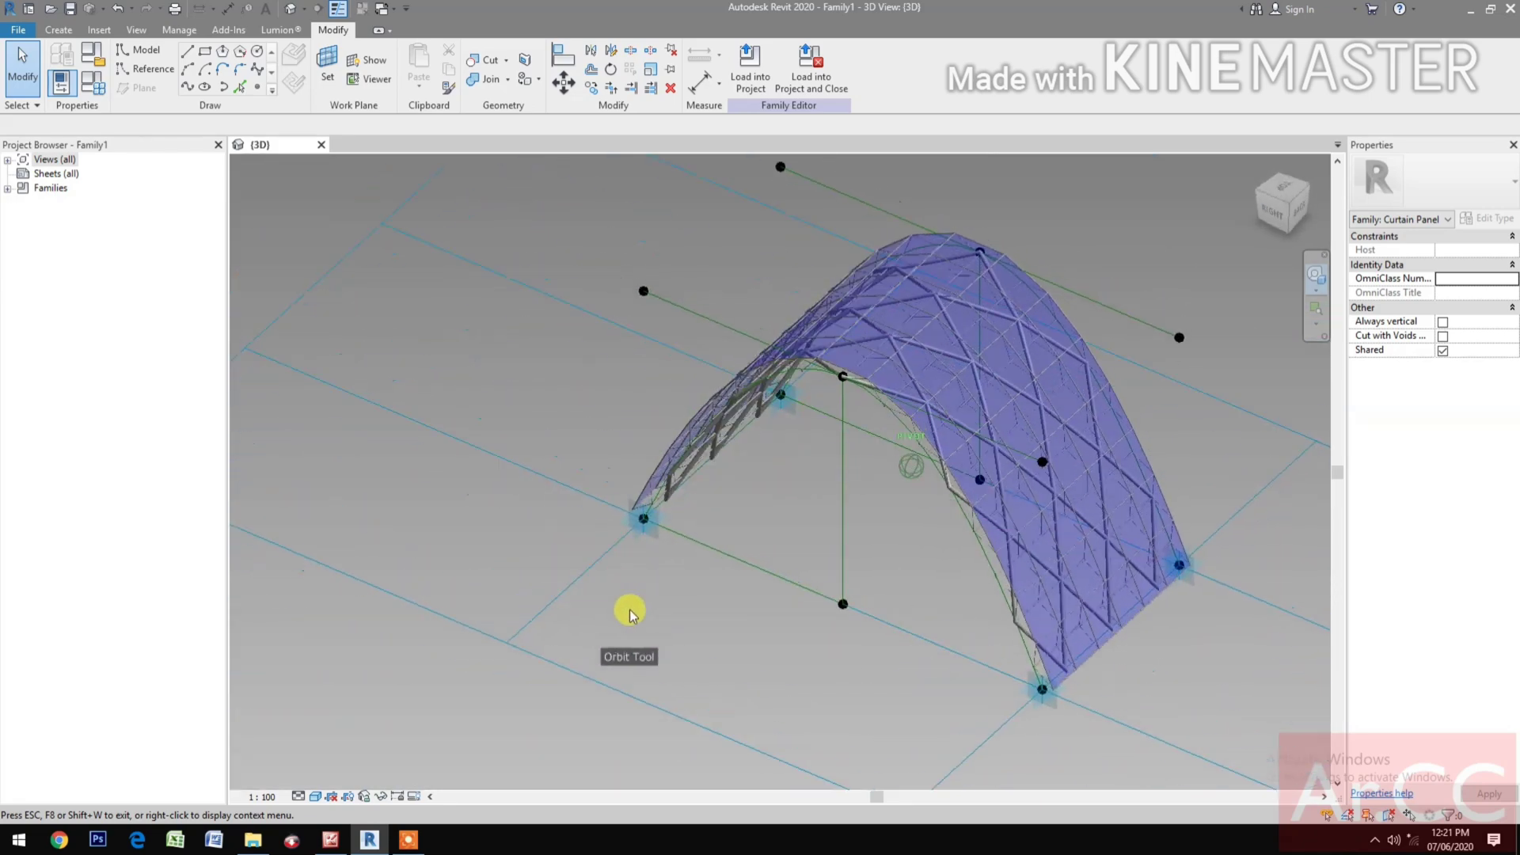
Save the family to the Desktop as Pattern Base Massing Design.
click(69, 9)
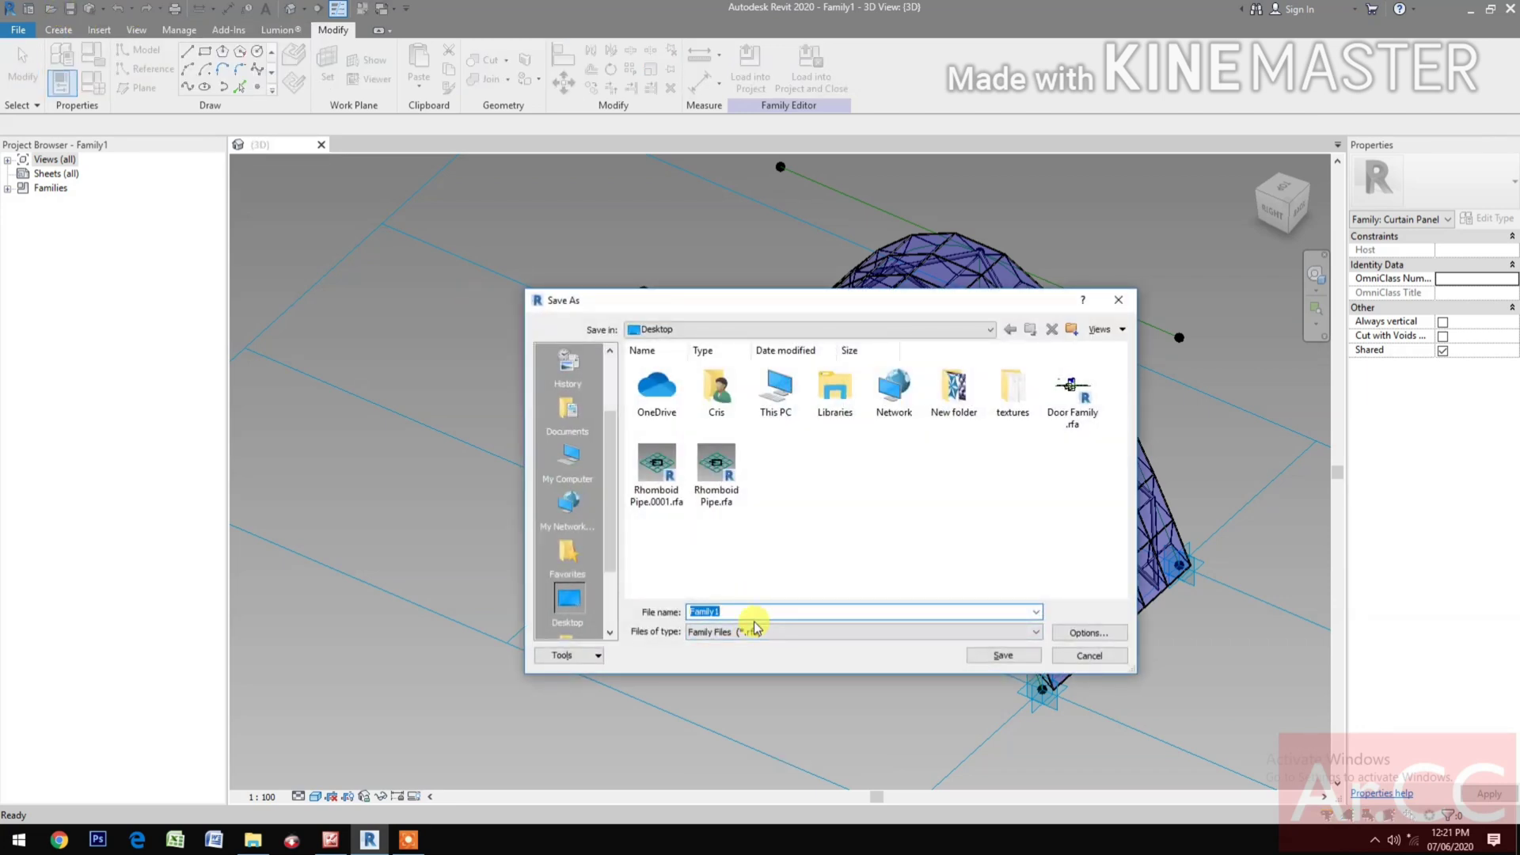
text(Pattern Base Massing Design)
click(989, 658)
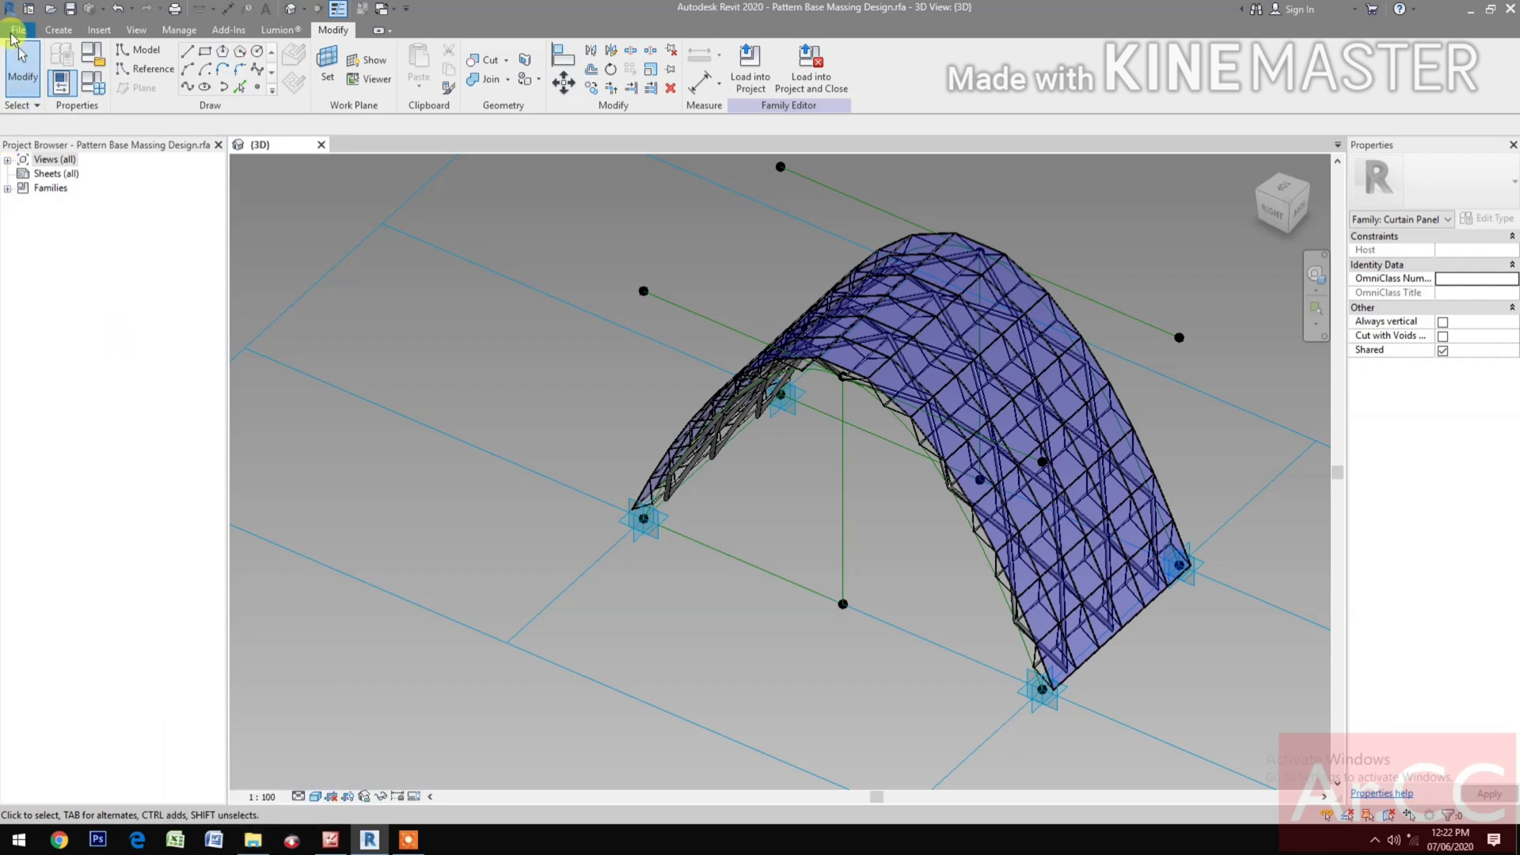
Open the project template Massing Project Template.rte from the Desktop.
click(16, 30)
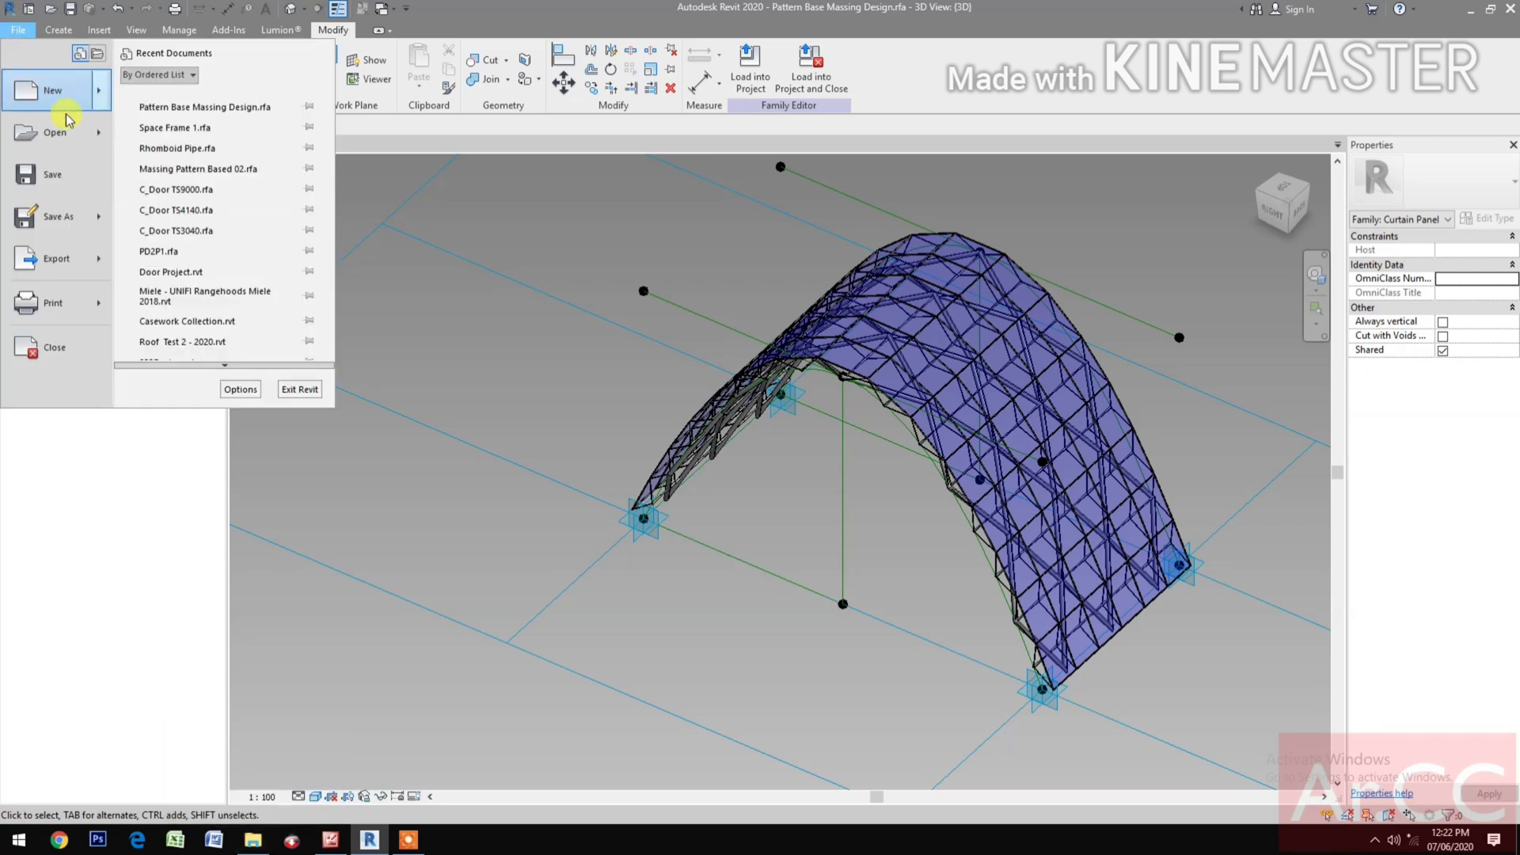
mouse_move(66, 136)
click(729, 332)
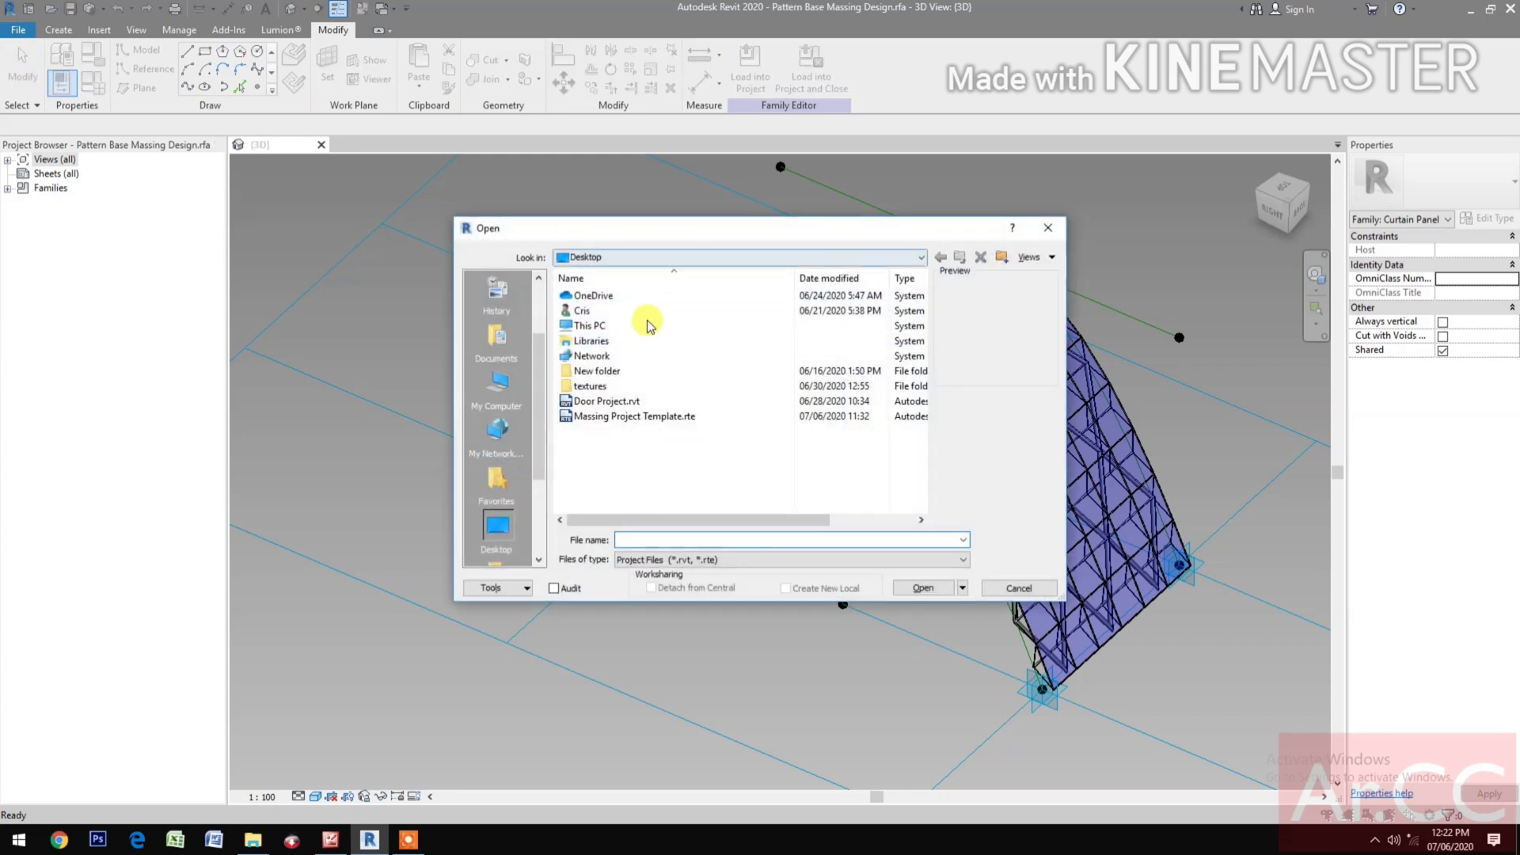
click(614, 419)
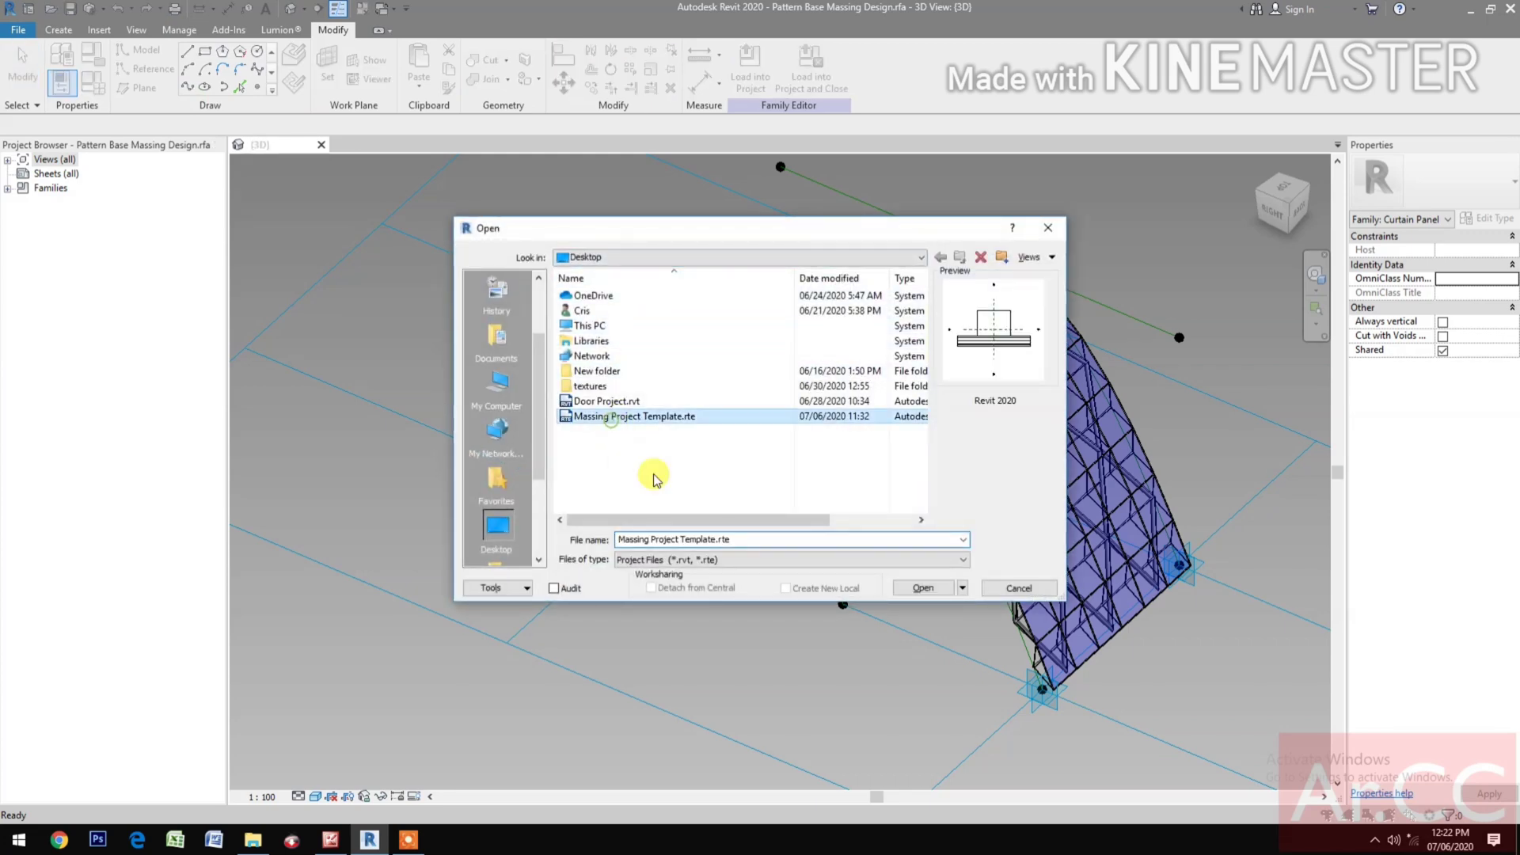
click(927, 590)
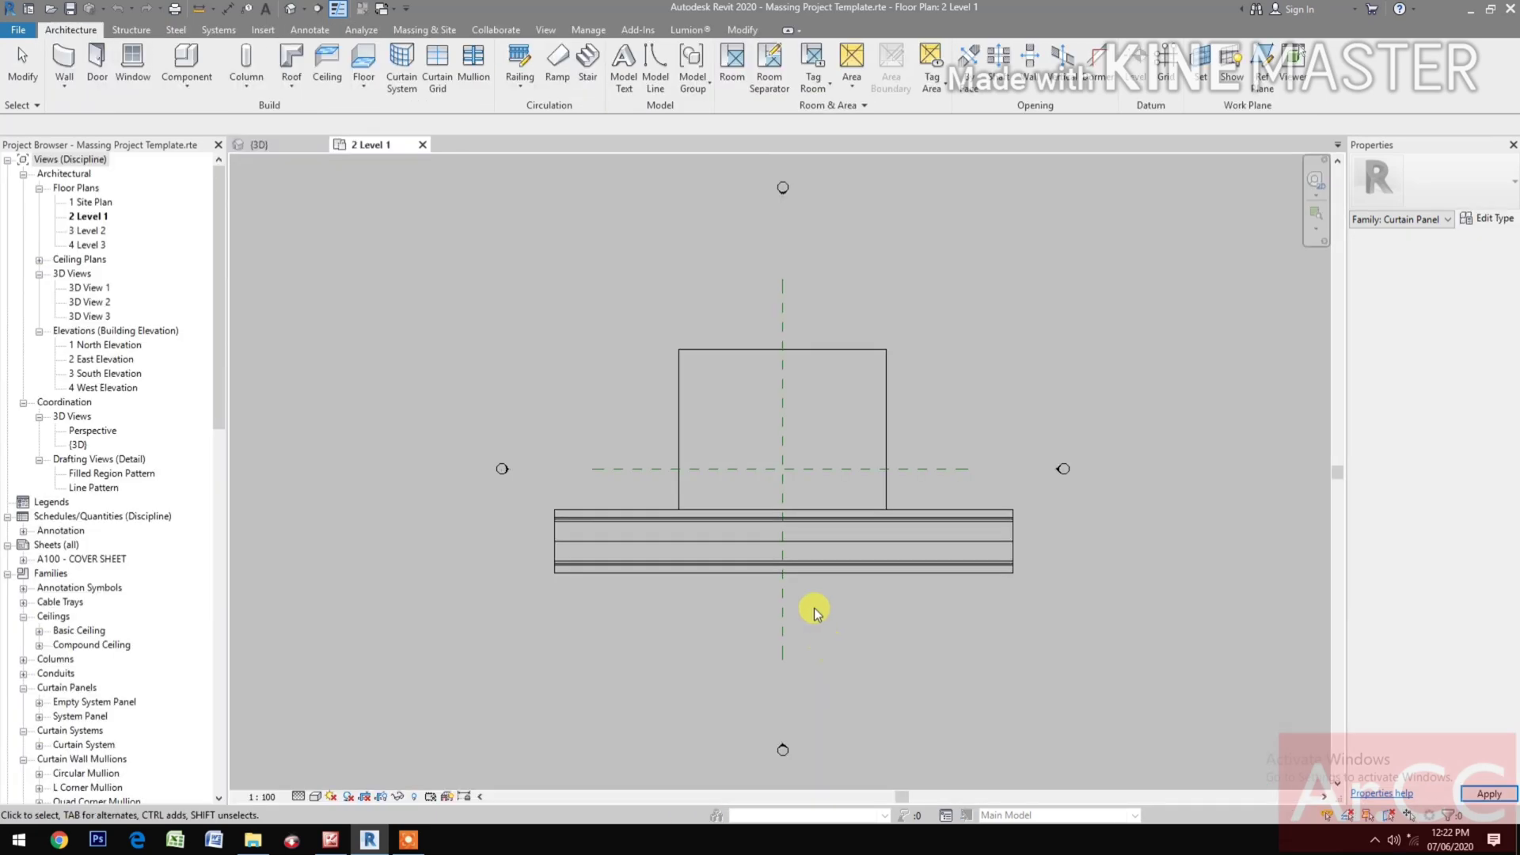
Turn on Show Mass Form and Floors and start an in-place mass named Mass 1.
scroll(791, 444, up, 3)
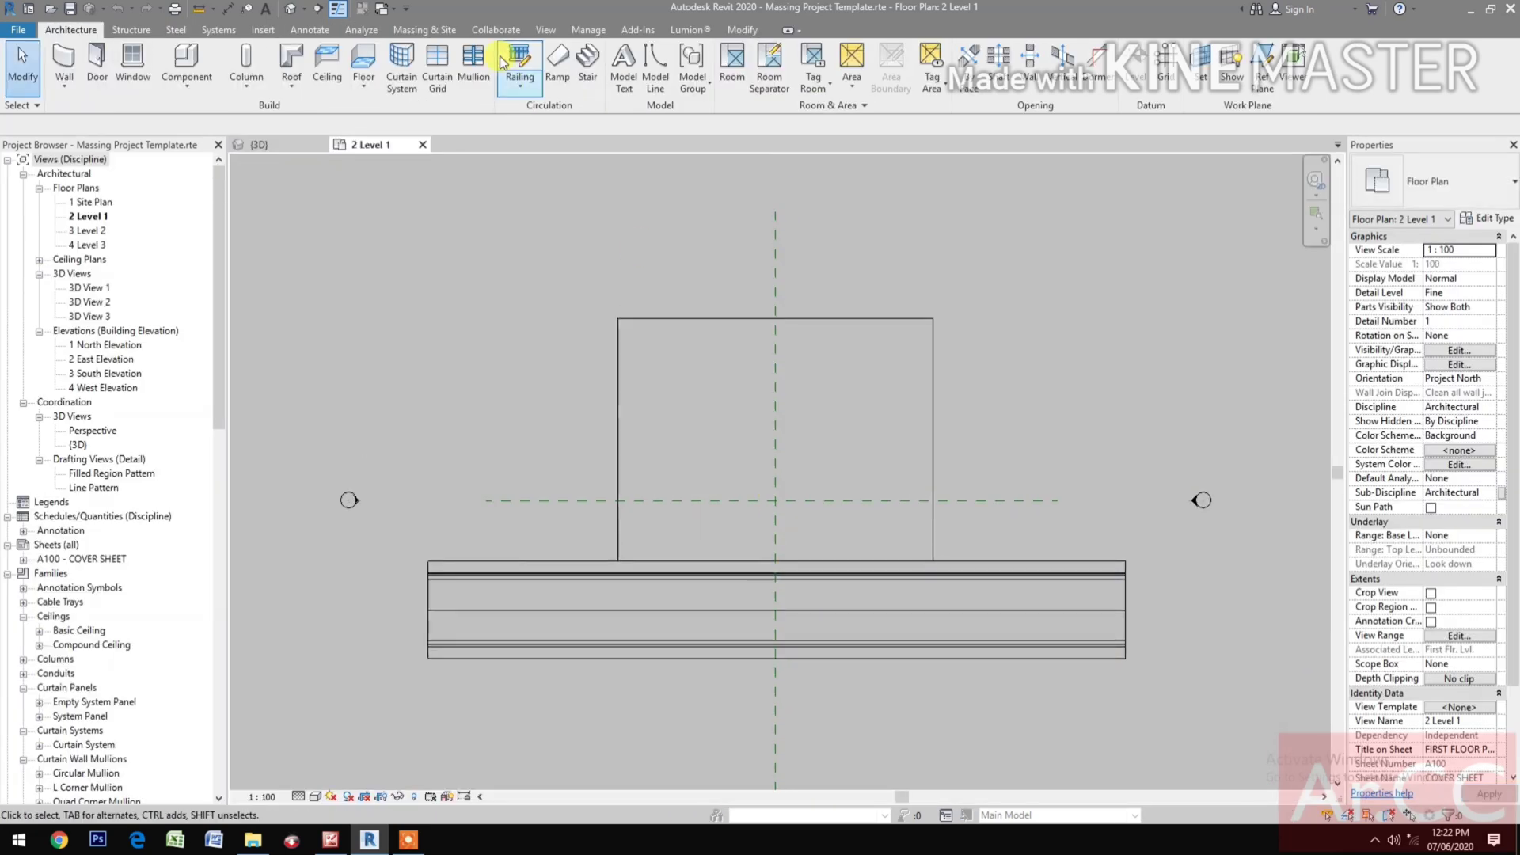
click(445, 30)
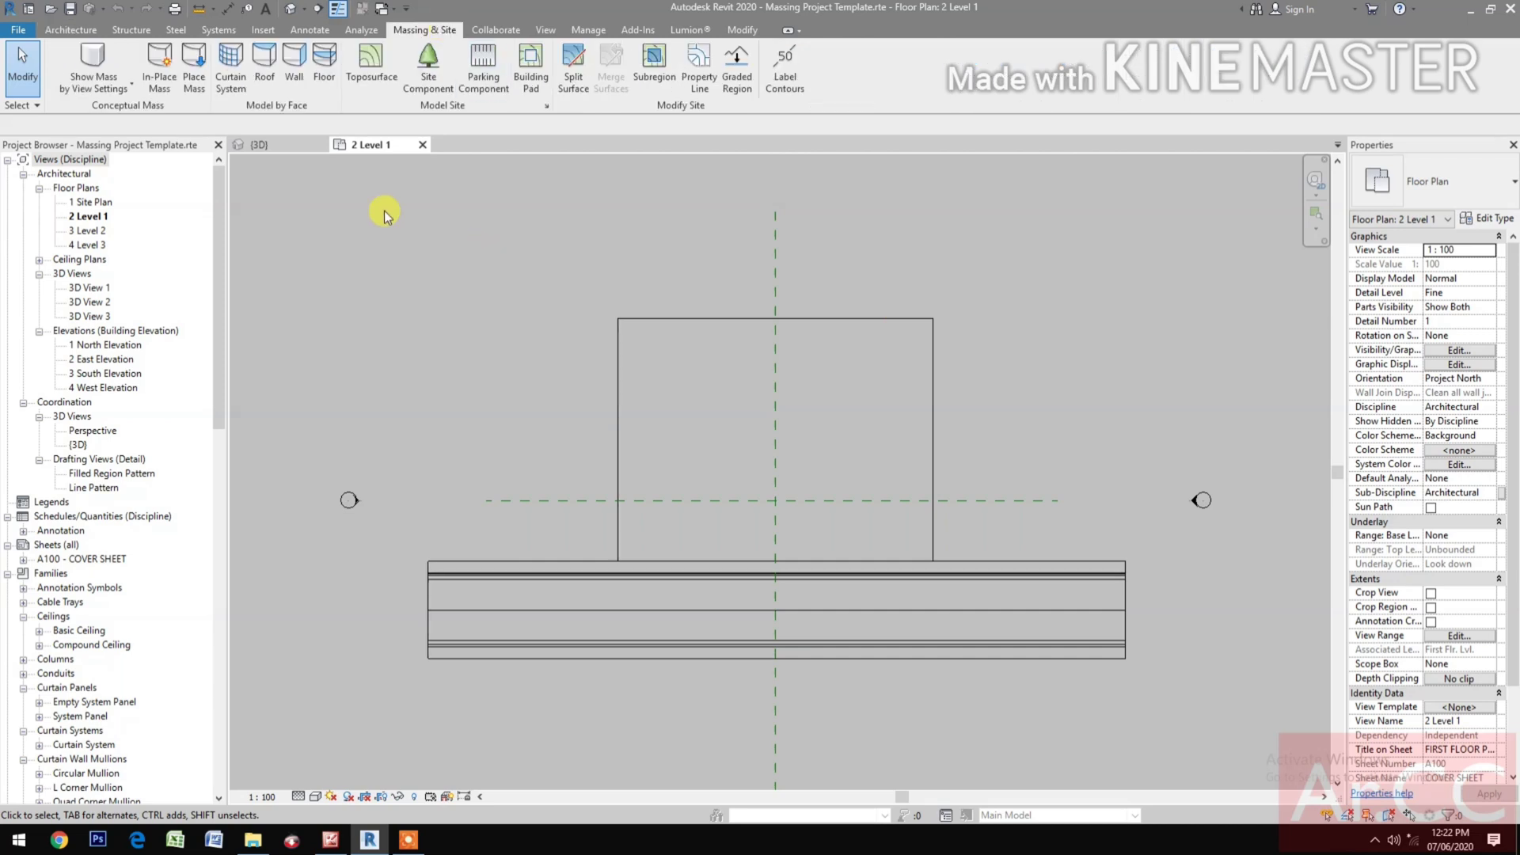
click(95, 62)
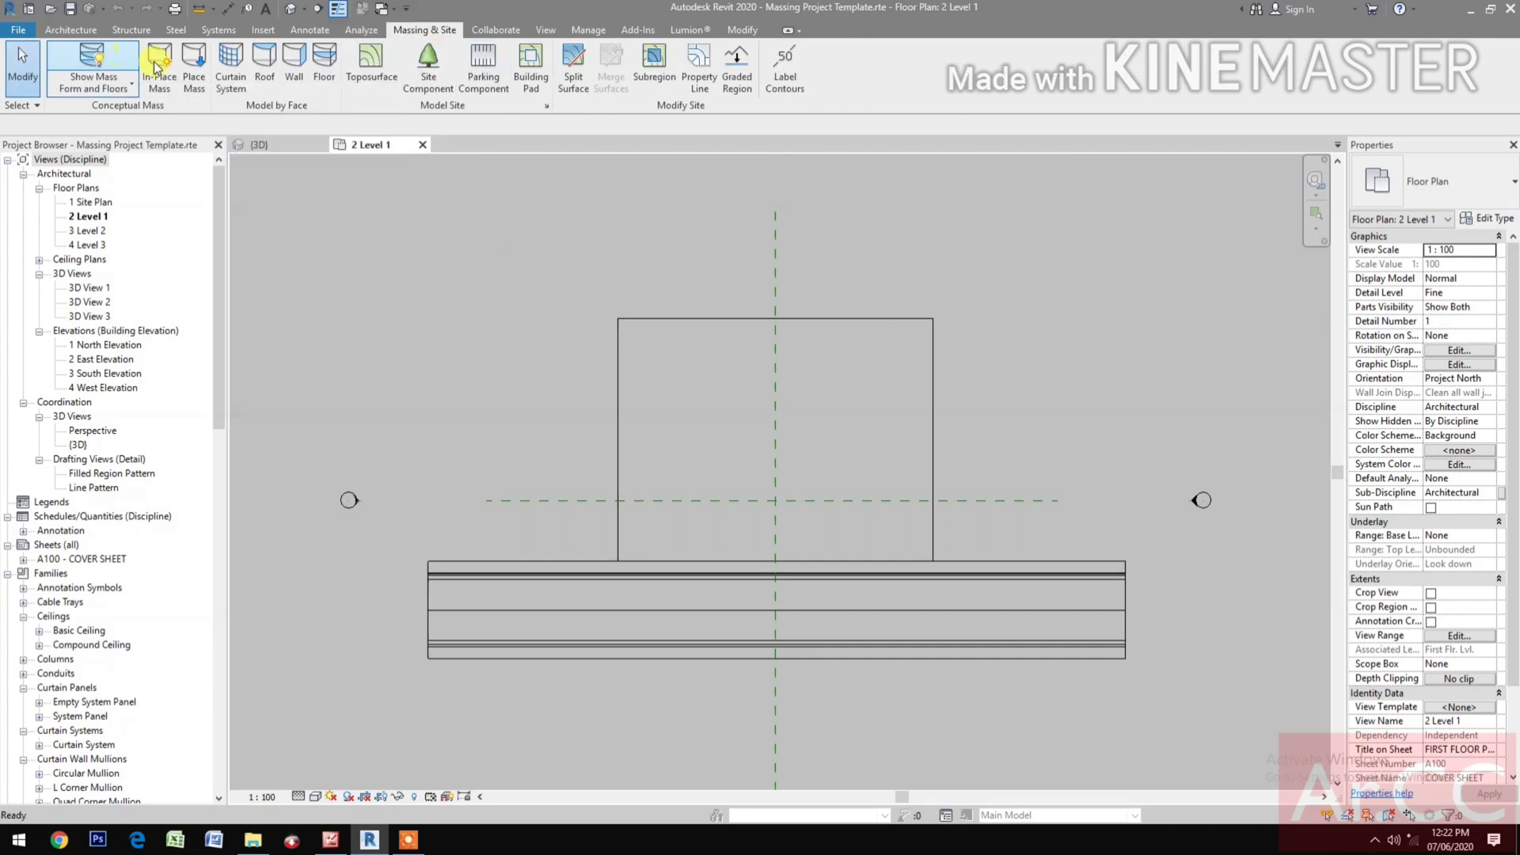
click(164, 68)
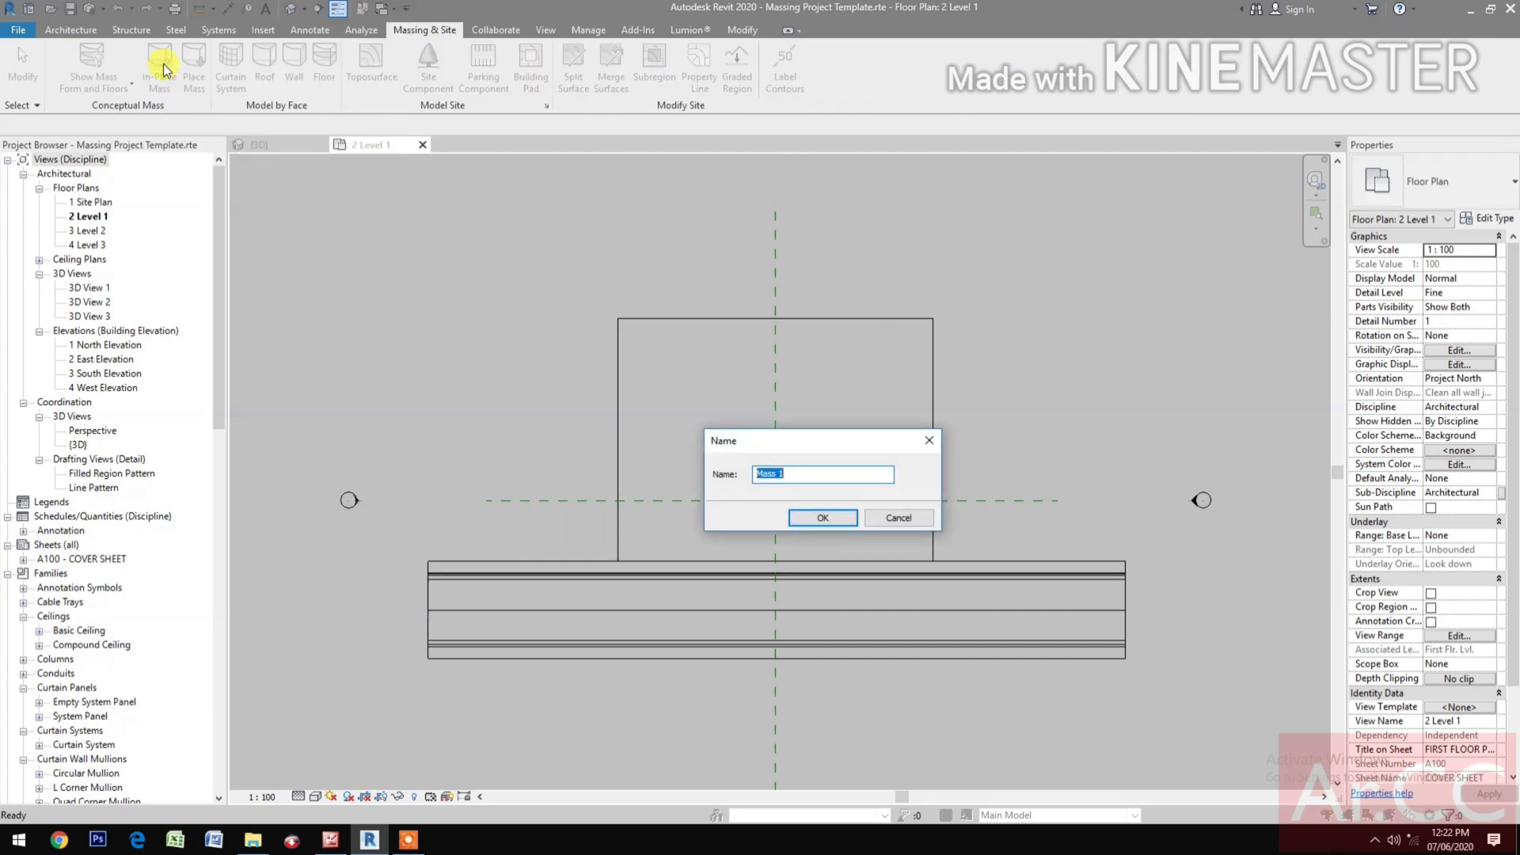
click(833, 517)
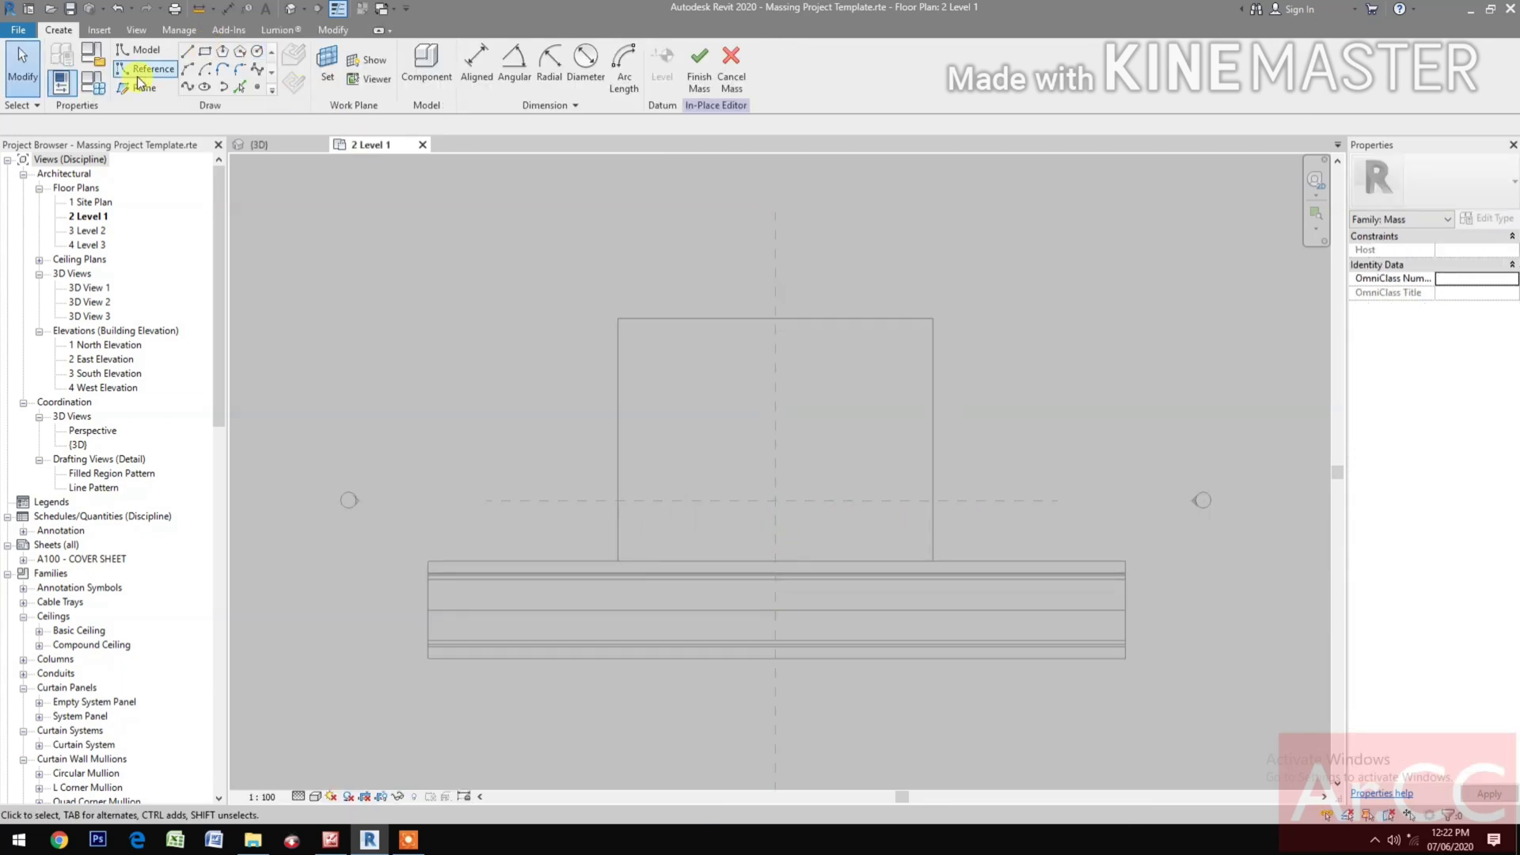
Draw a reference-line rectangle about 18.7 m by 10.3 m on the First Flr. Lvl. work plane, inside the upper building outline.
click(144, 70)
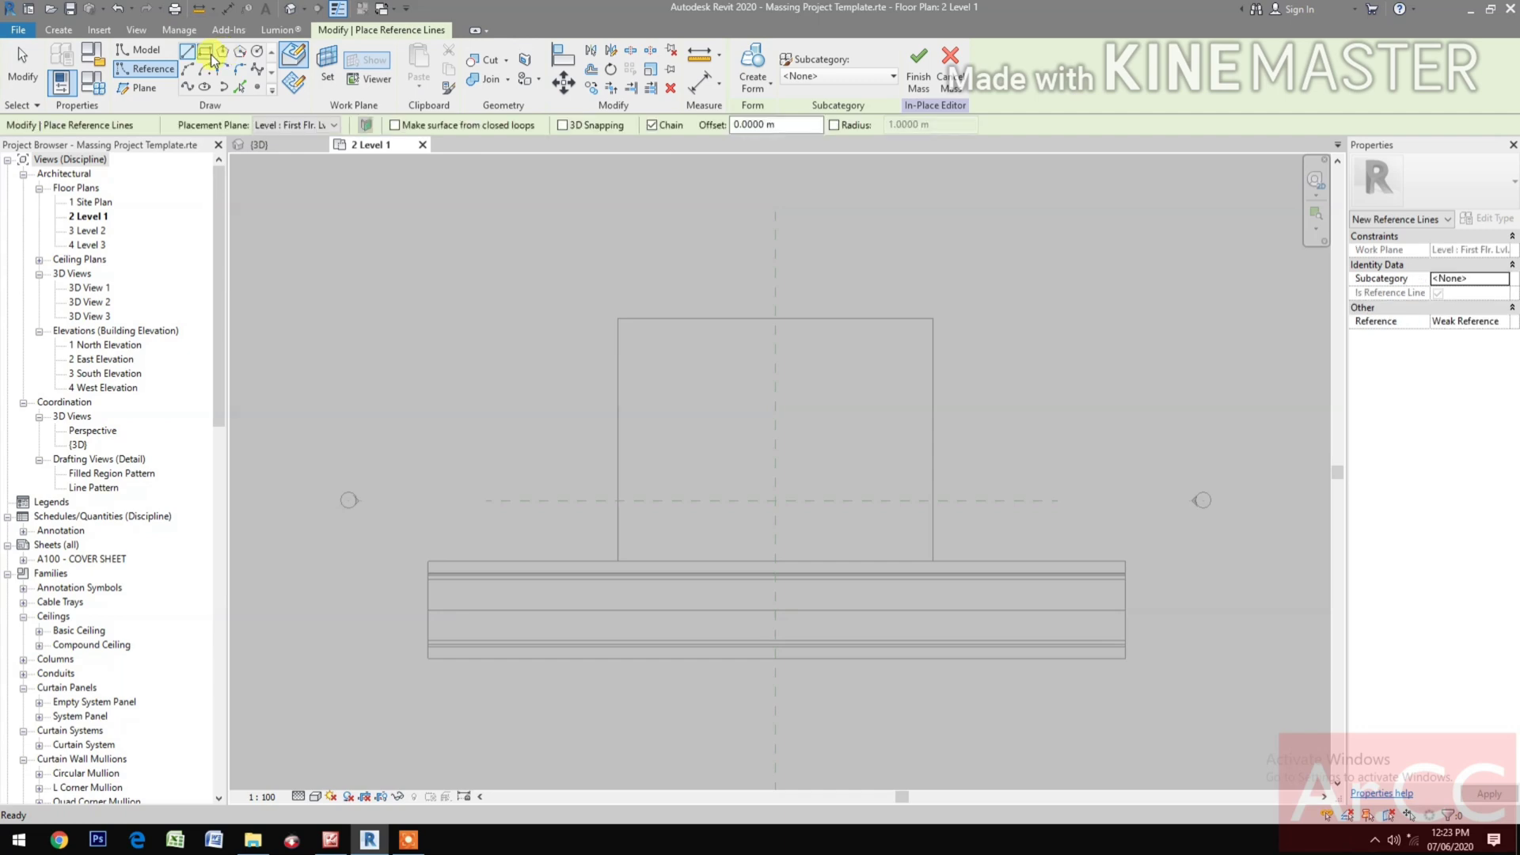
click(210, 59)
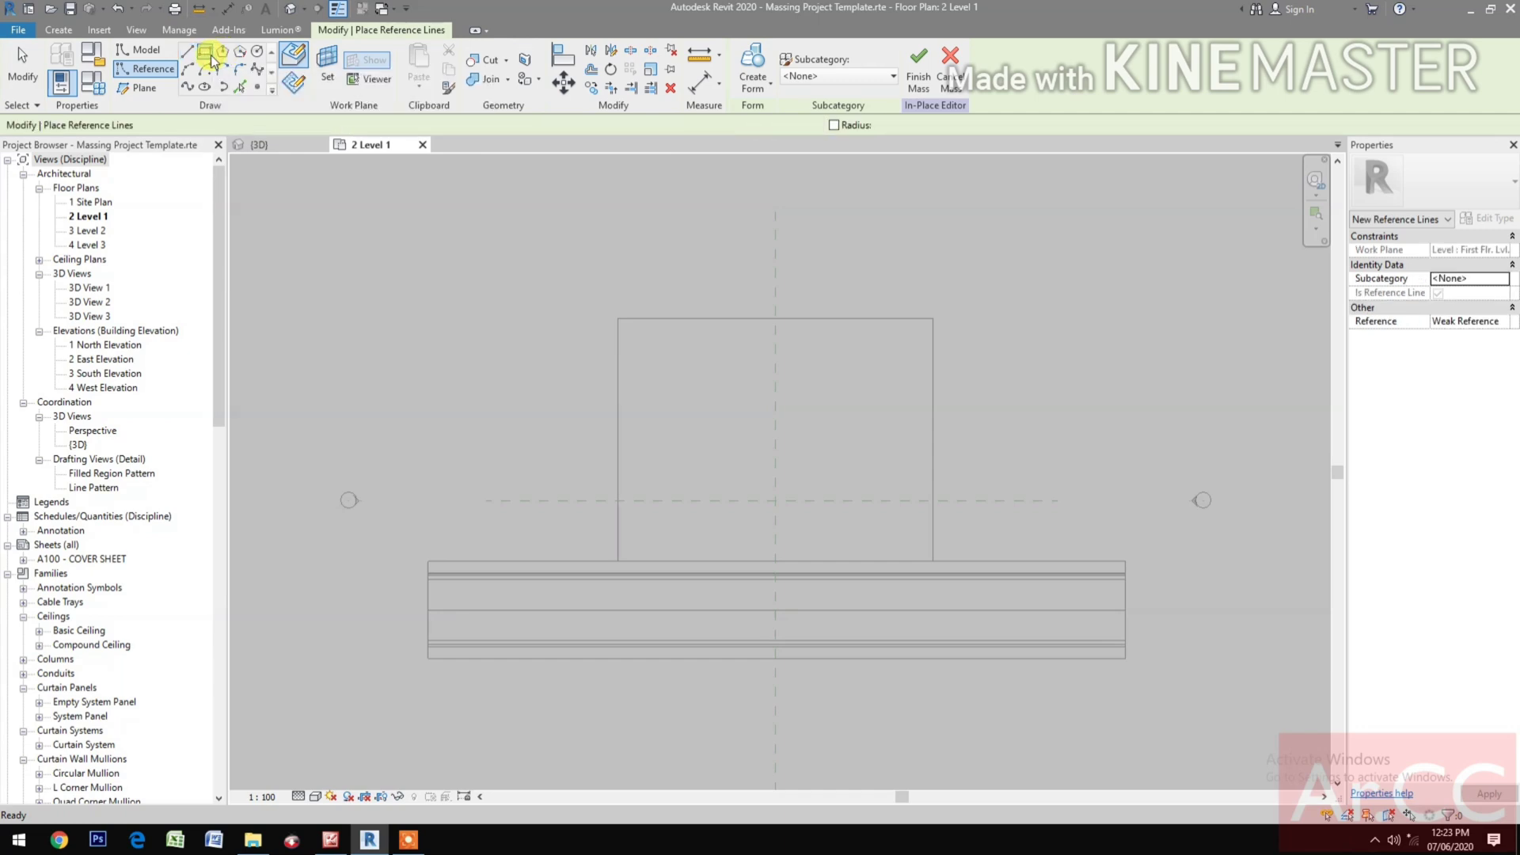
click(299, 94)
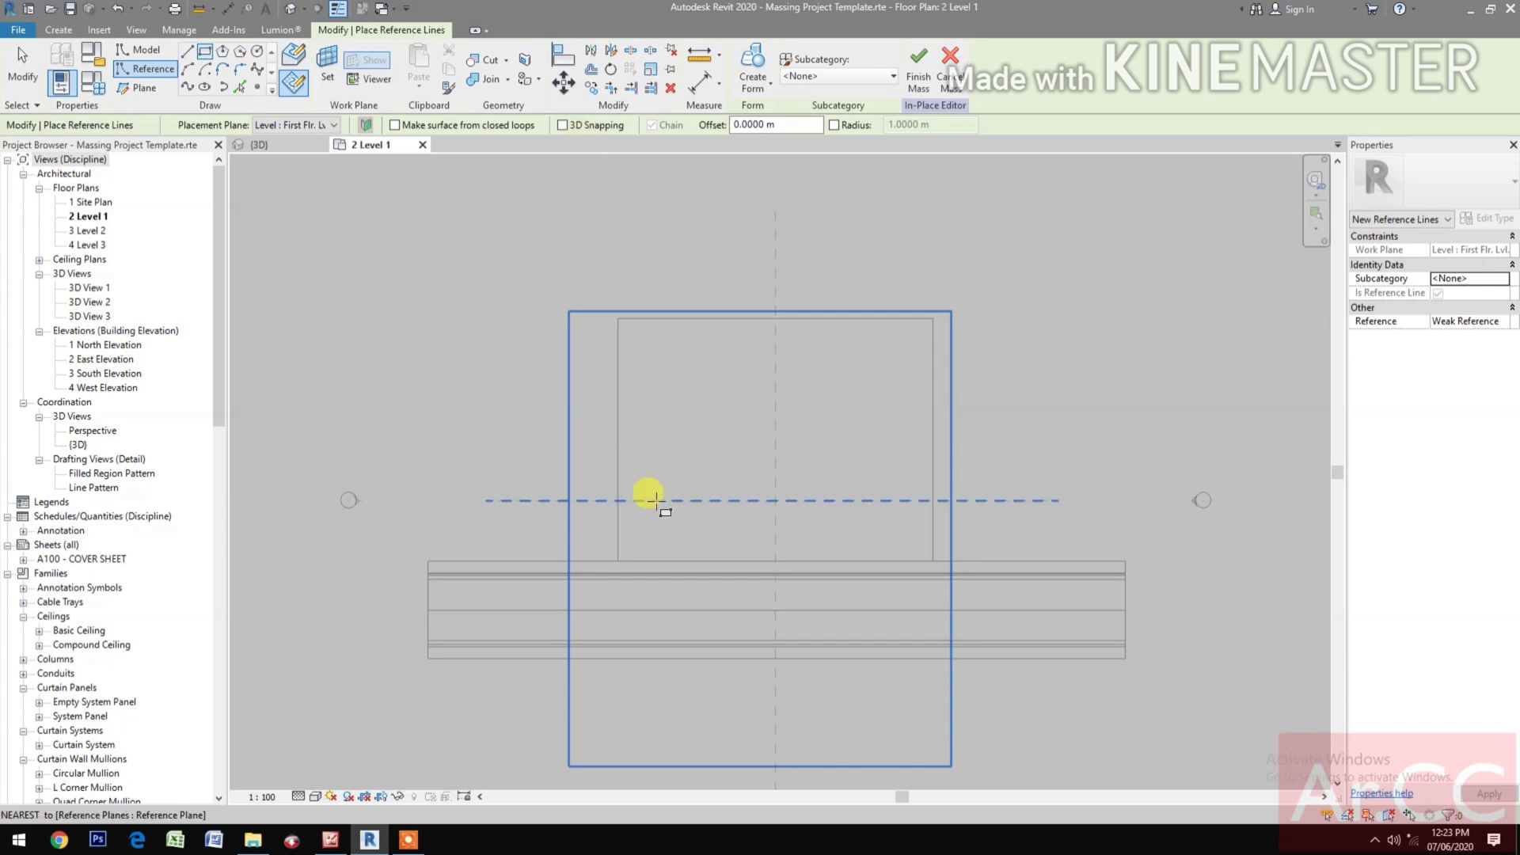
click(693, 526)
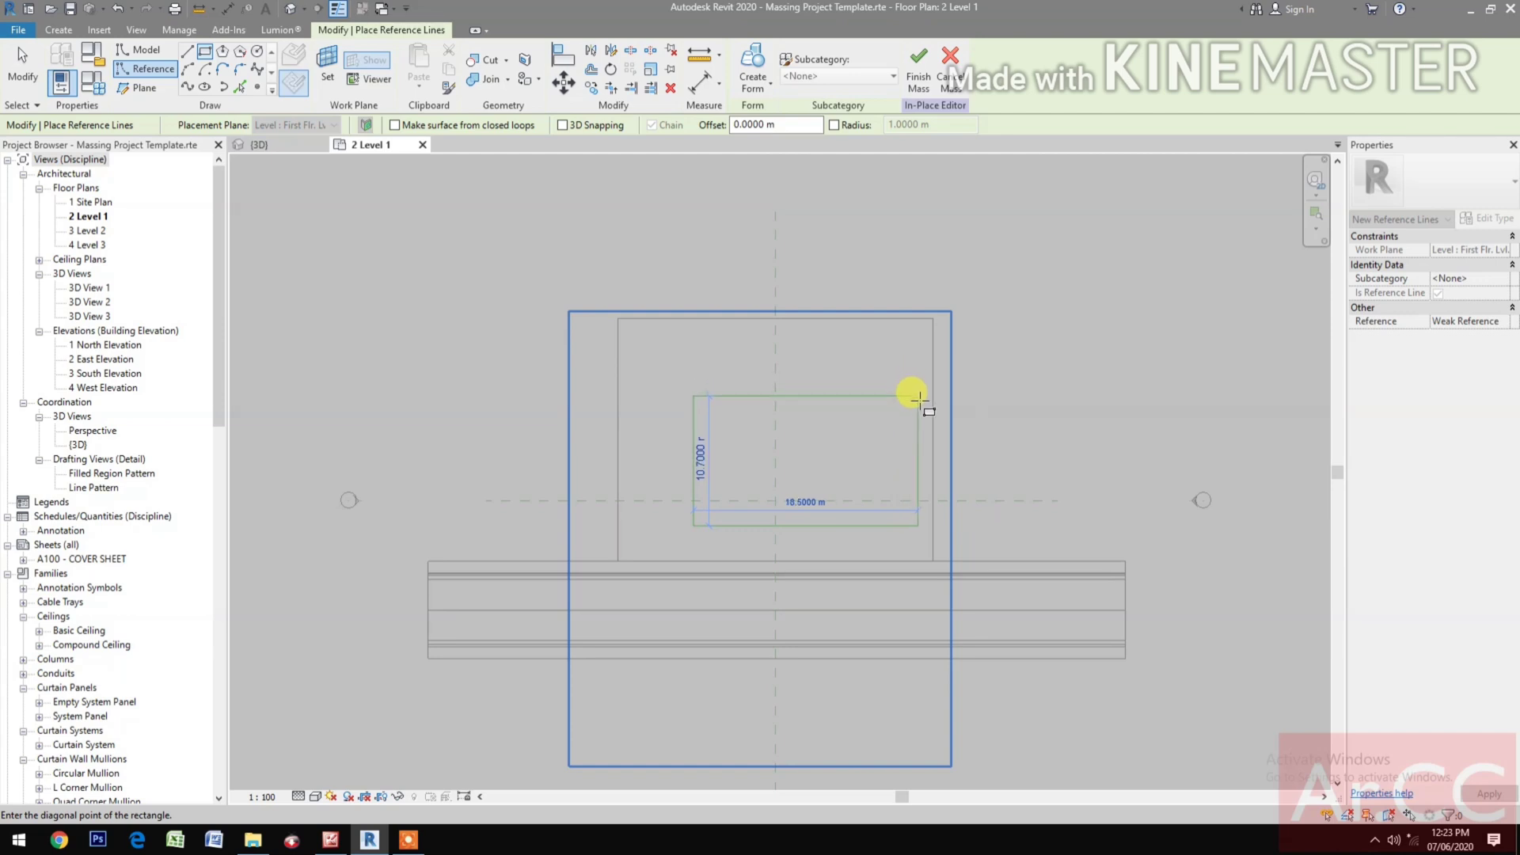
click(919, 399)
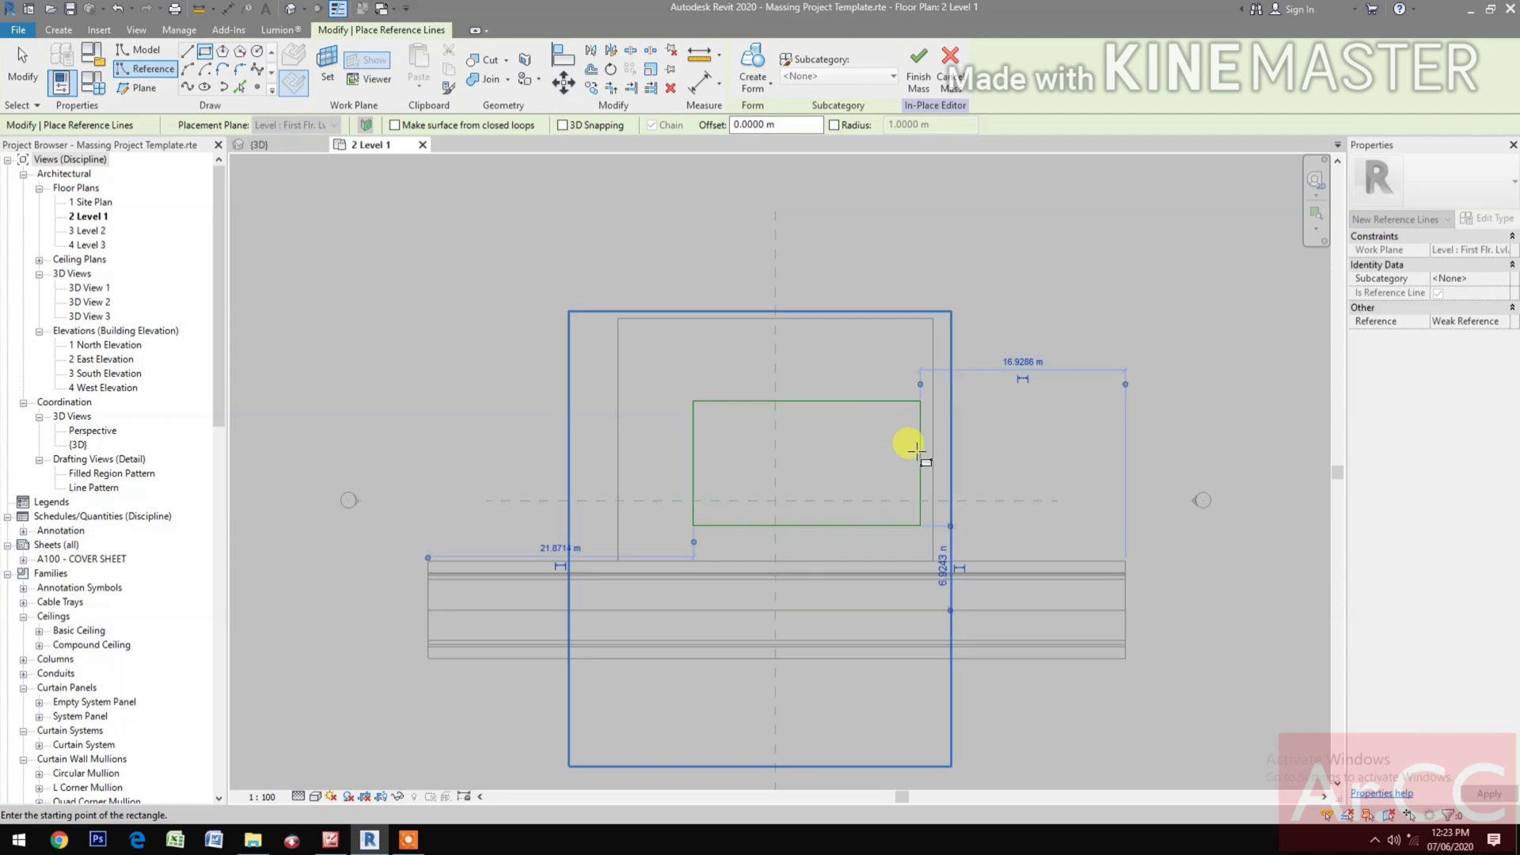
key(Escape)
key(Escape)
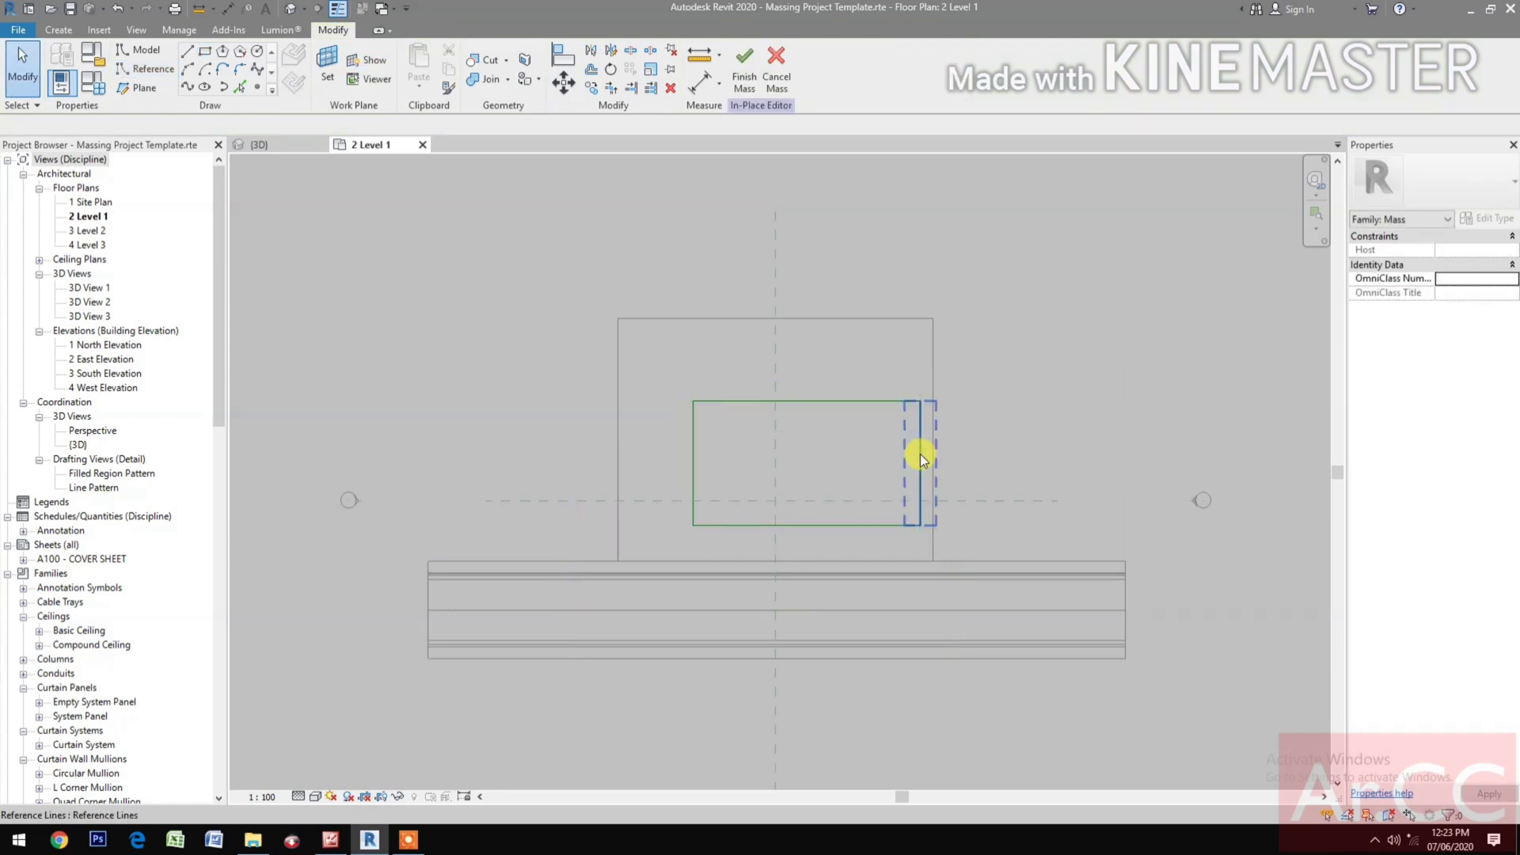
Set the reference rectangle's width to 20 m by repositioning its right-hand line.
click(920, 455)
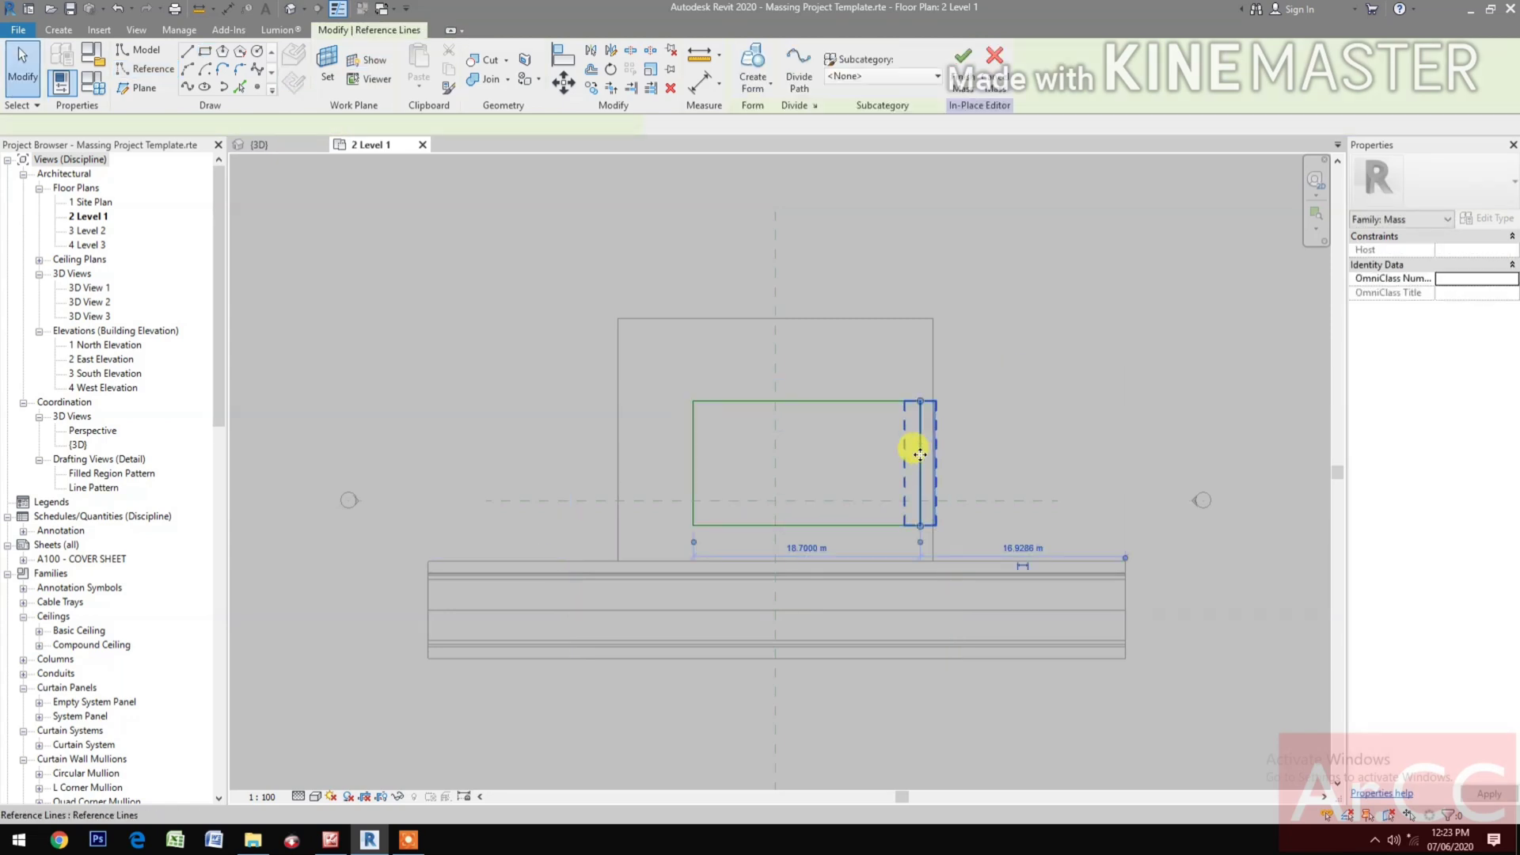
click(810, 549)
text(2)
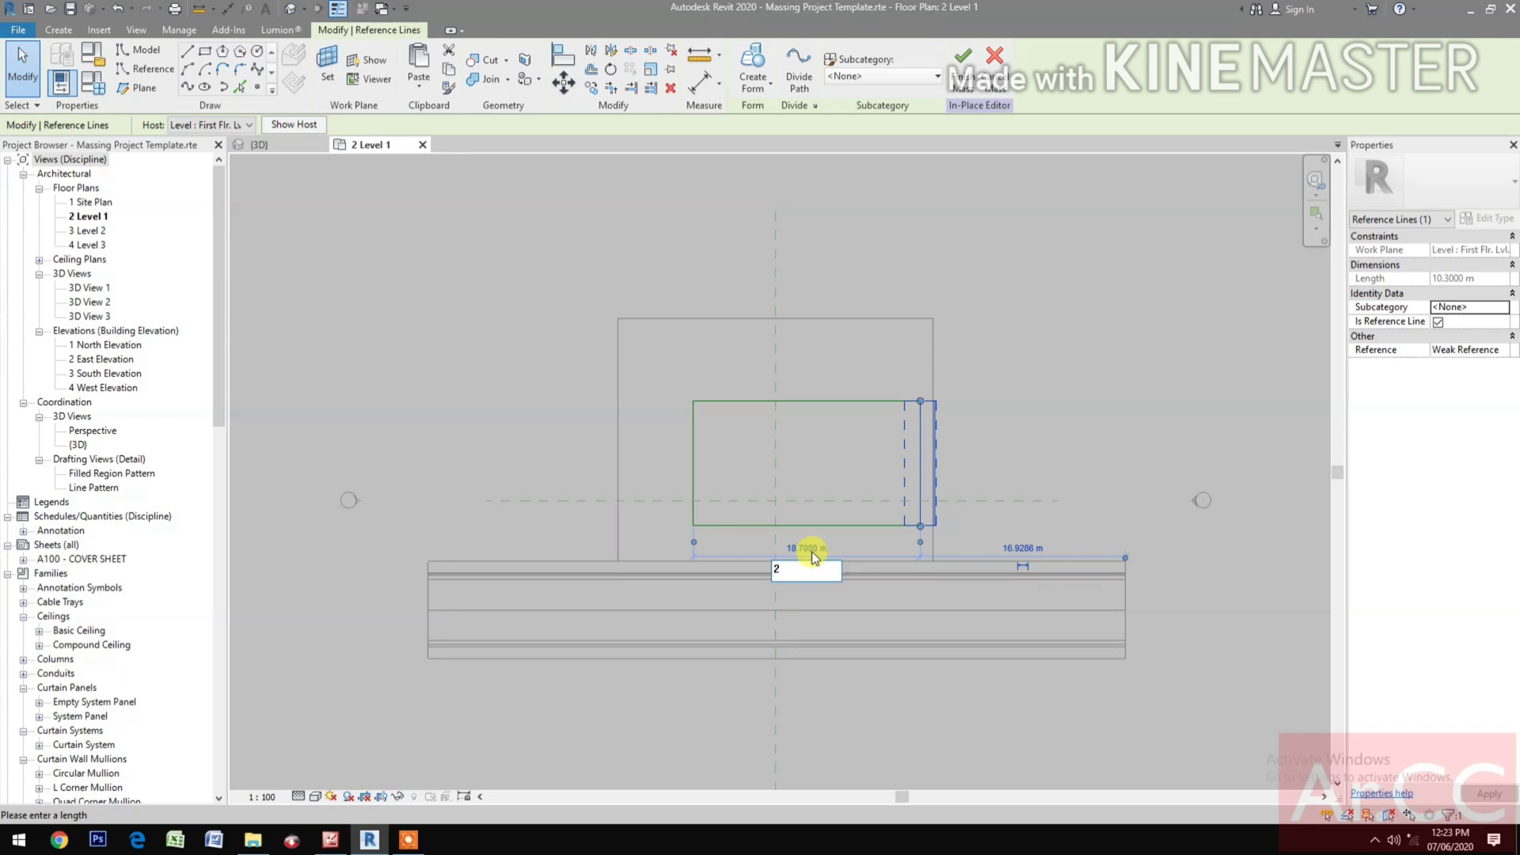
text(0)
key(Return)
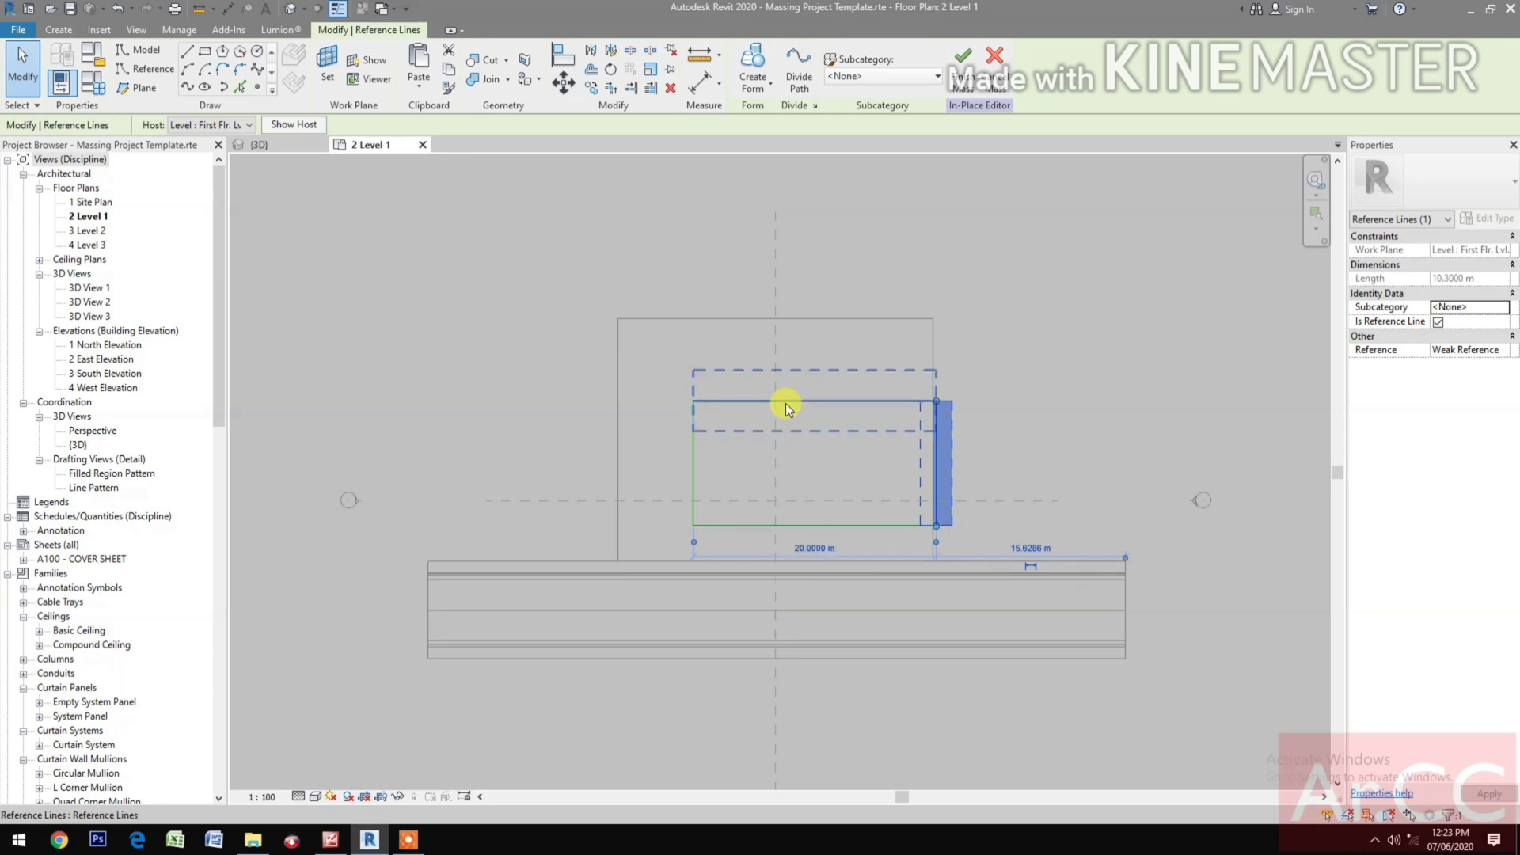
Set the reference rectangle's depth to 10 m by repositioning its upper line.
click(786, 403)
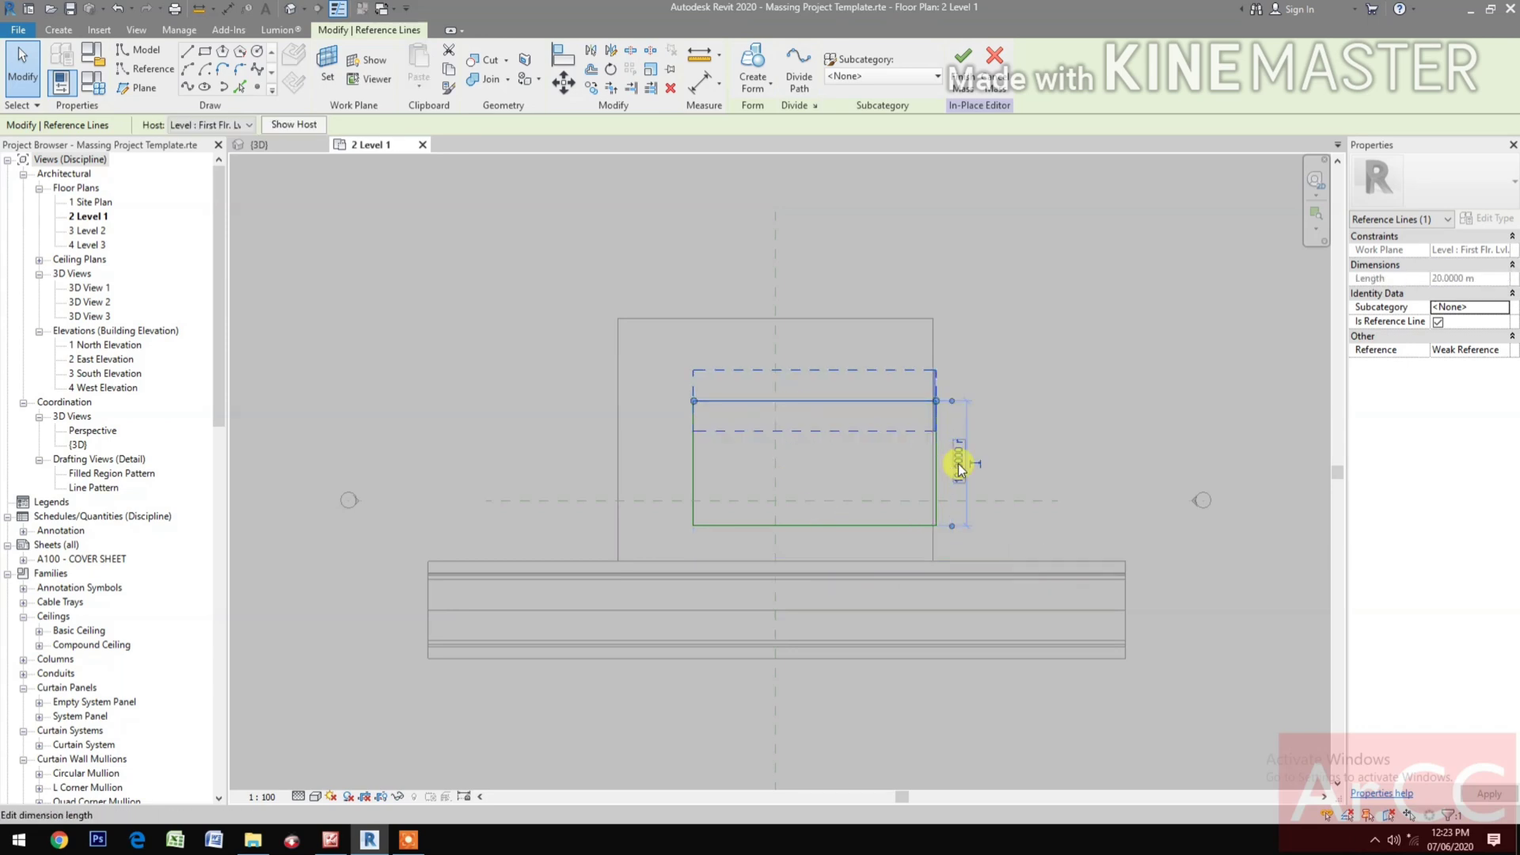
click(958, 466)
text(10)
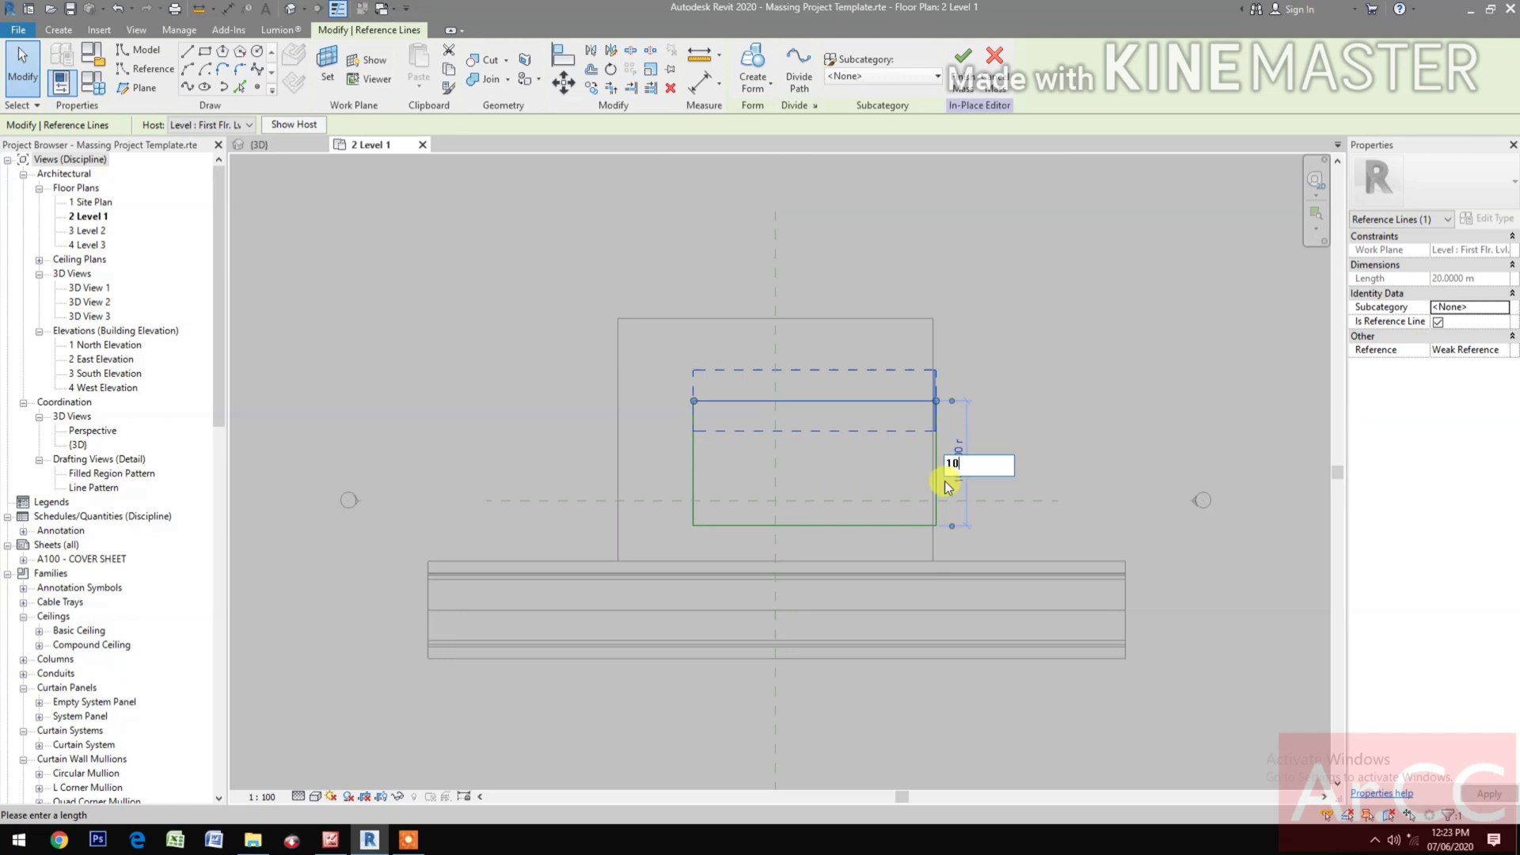
key(Return)
click(1091, 403)
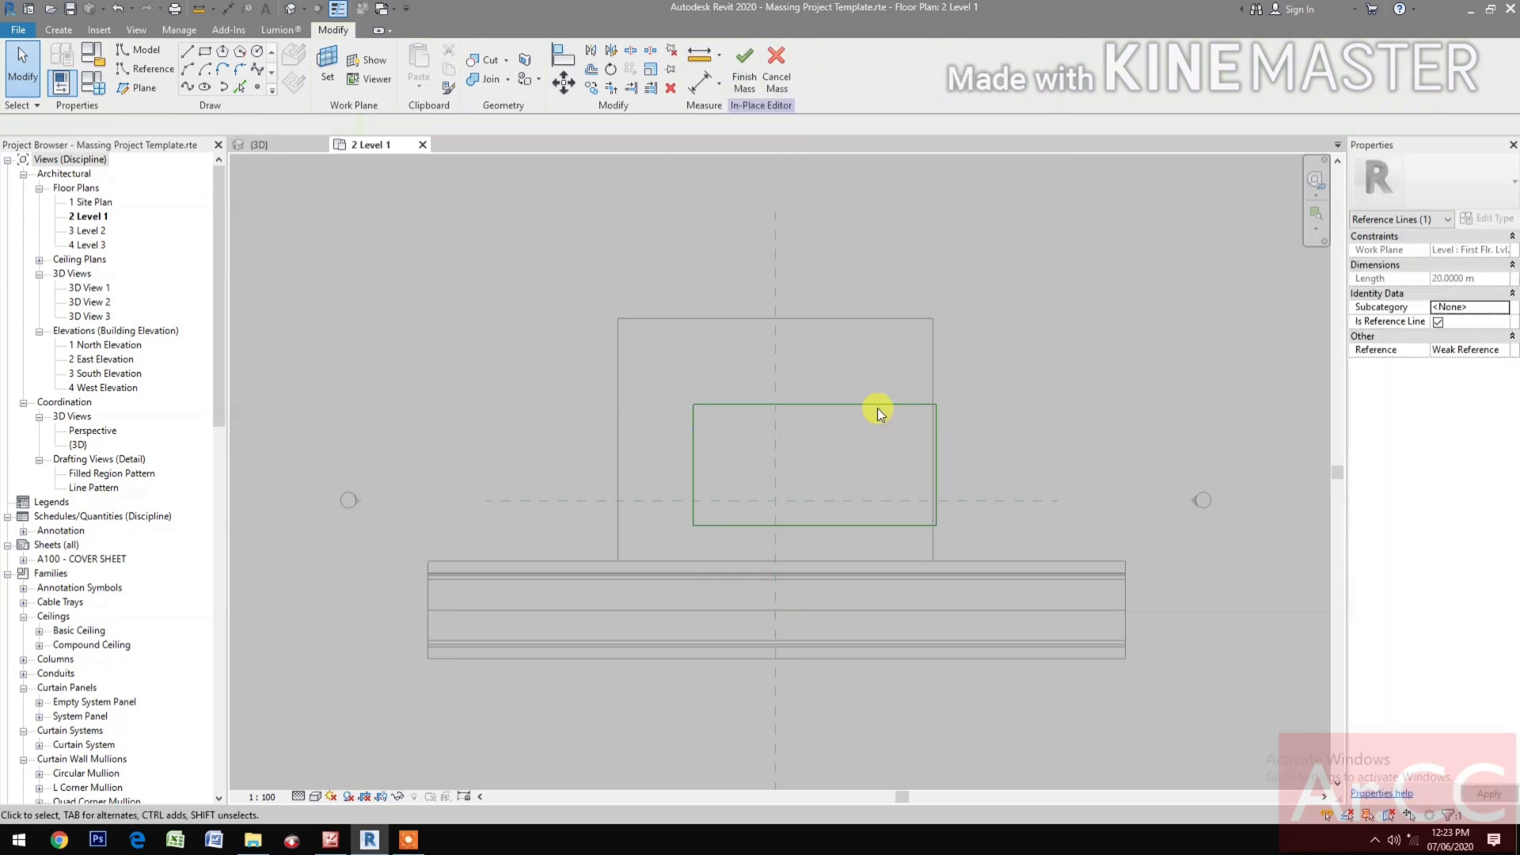
Nudge the whole chain of reference lines left and up to centre the rectangle inside the upper building outline.
click(874, 403)
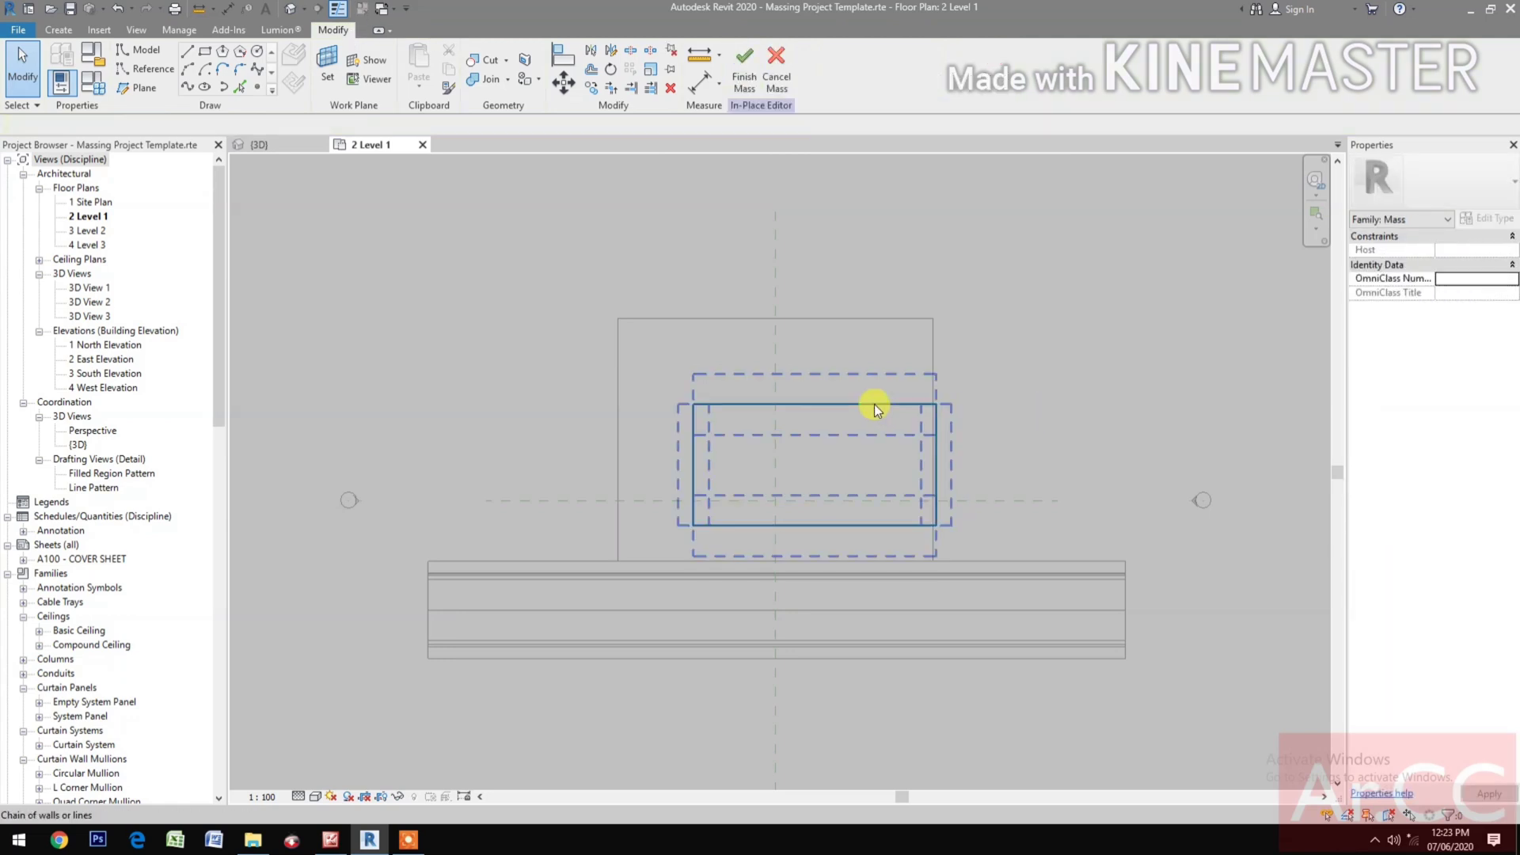
click(958, 424)
key(Left)
key(Left)
key(Left)
key(Up)
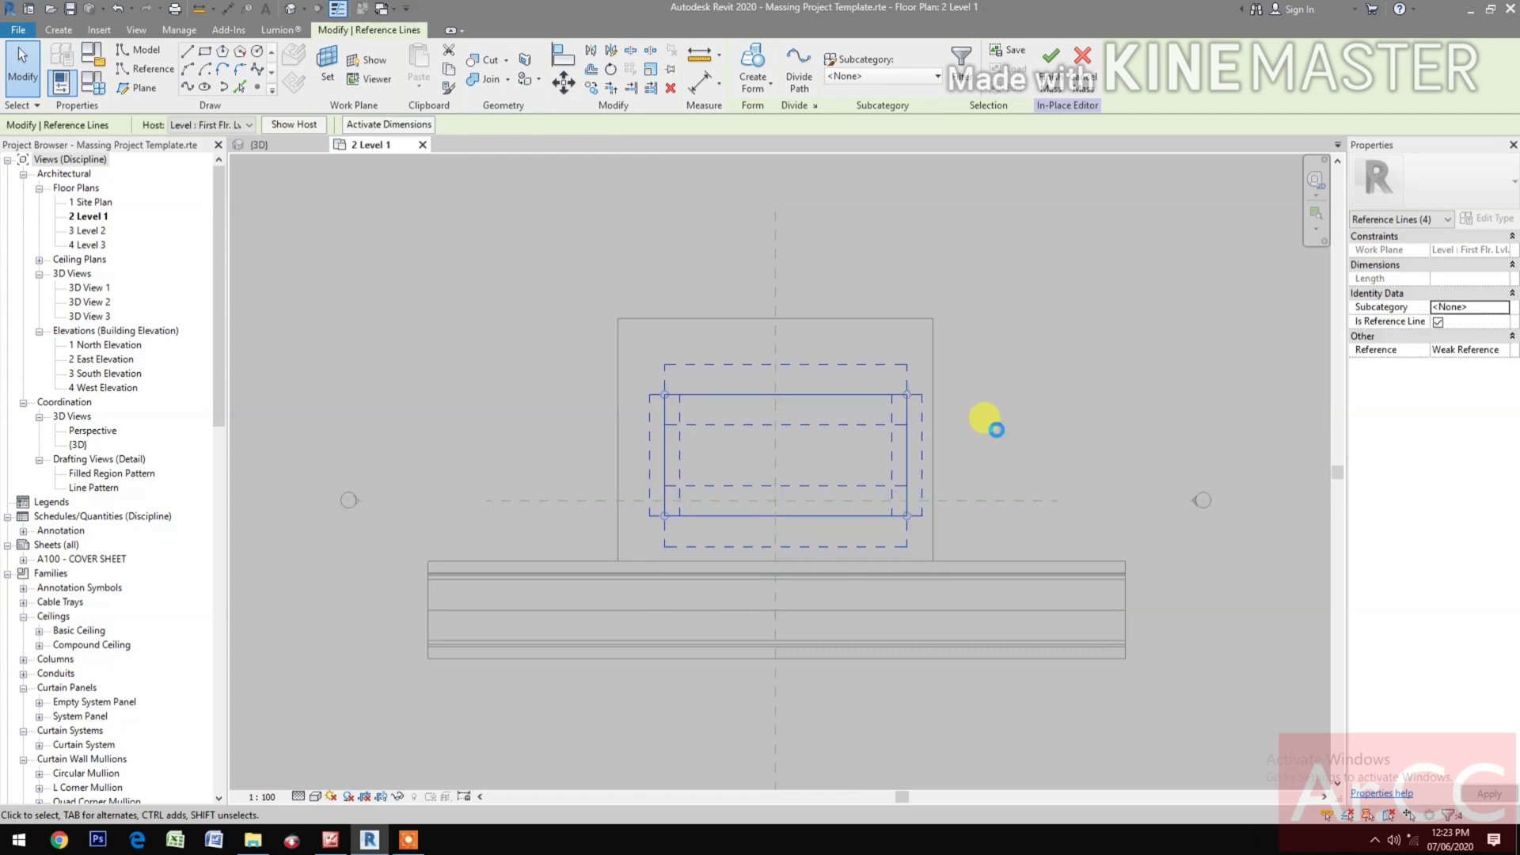
key(Up)
key(Up)
key(Up)
key(Up)
key(Up)
key(Up)
key(Up)
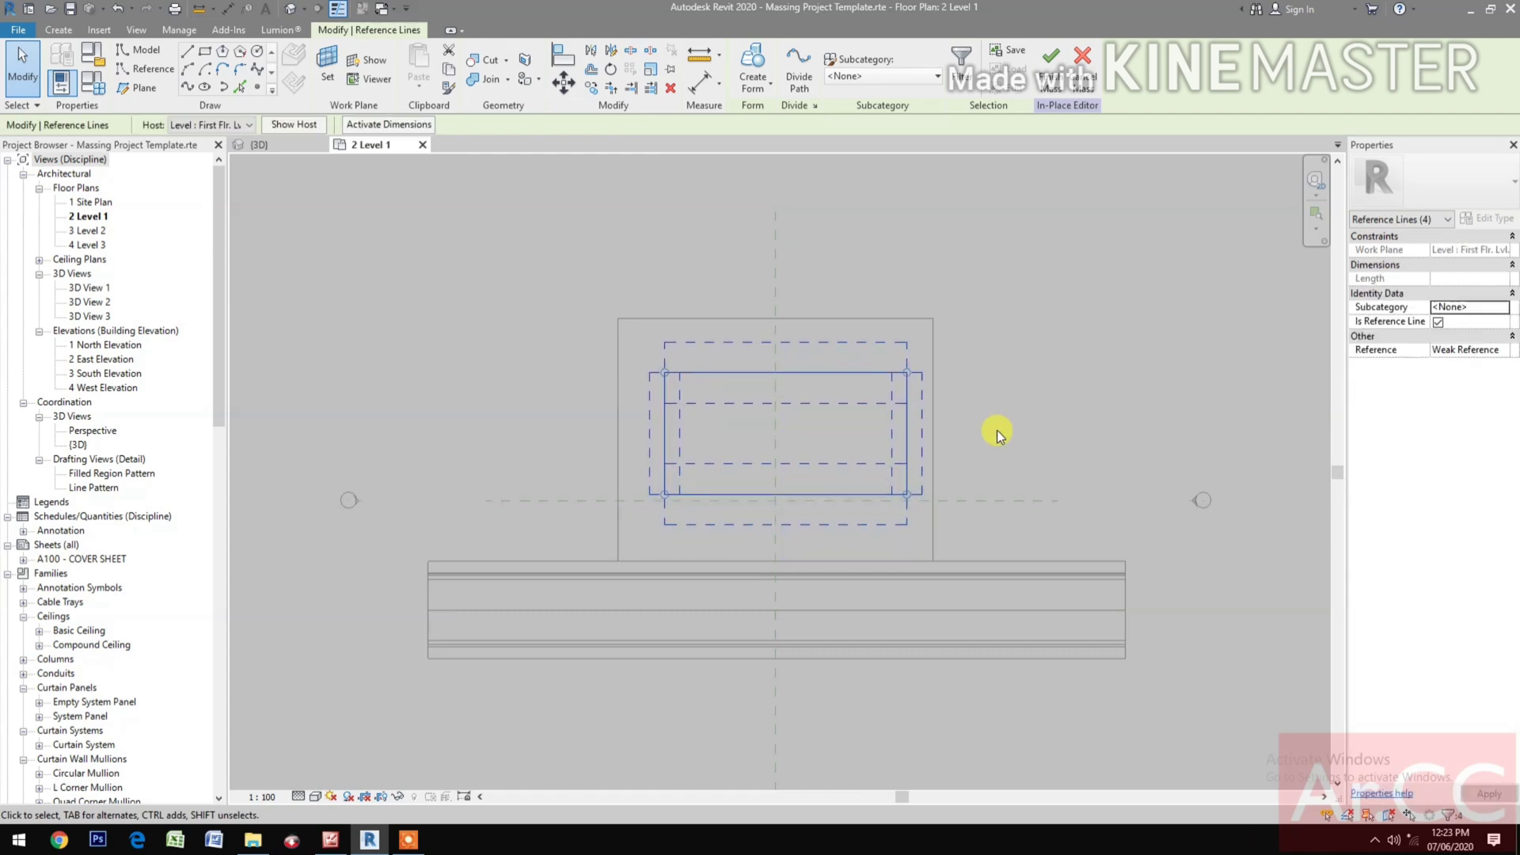
key(Escape)
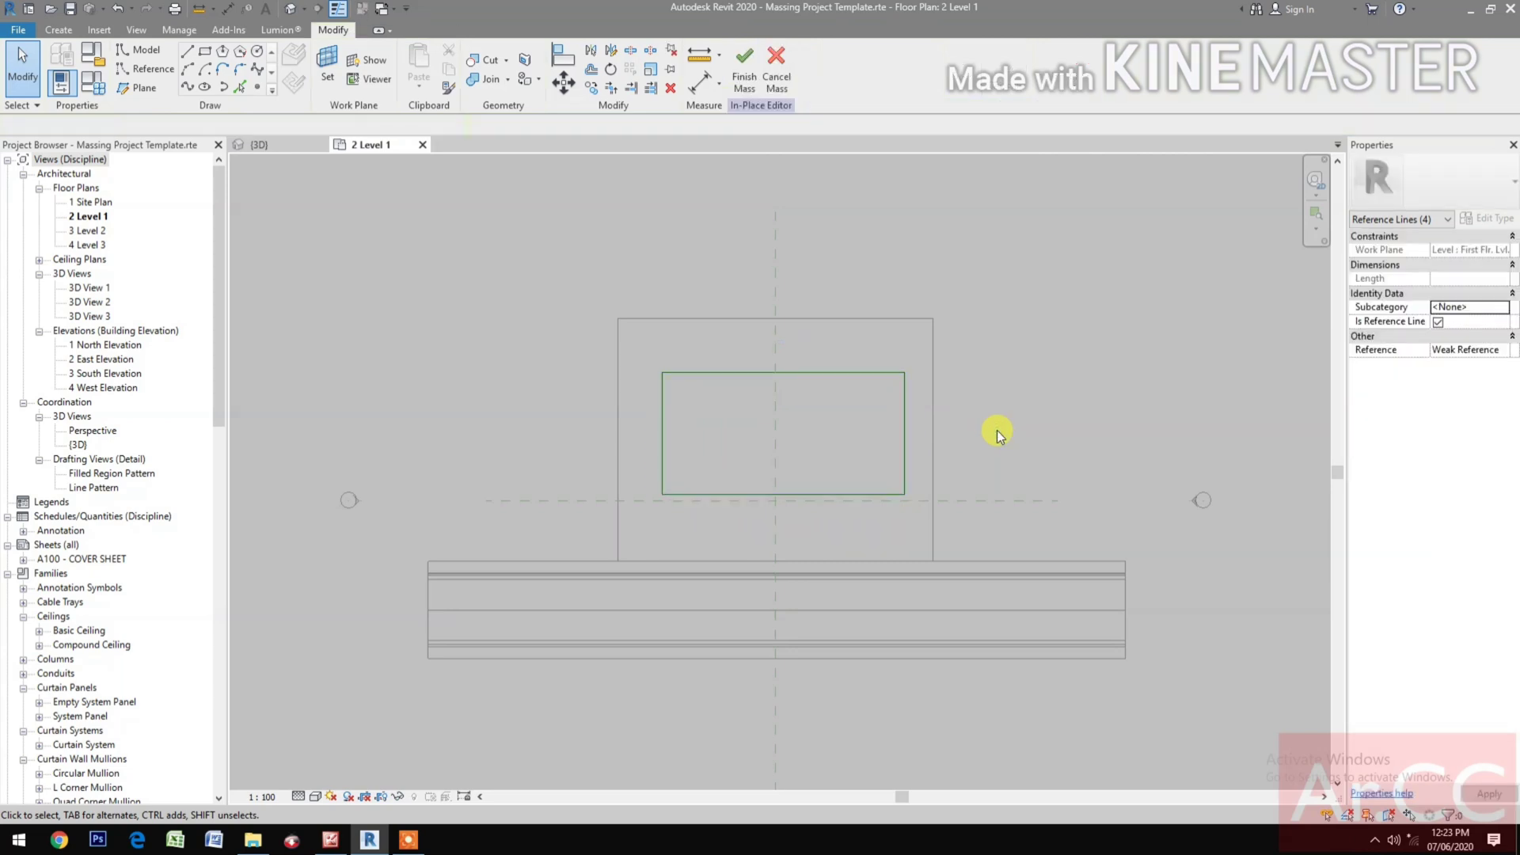
key(Tab)
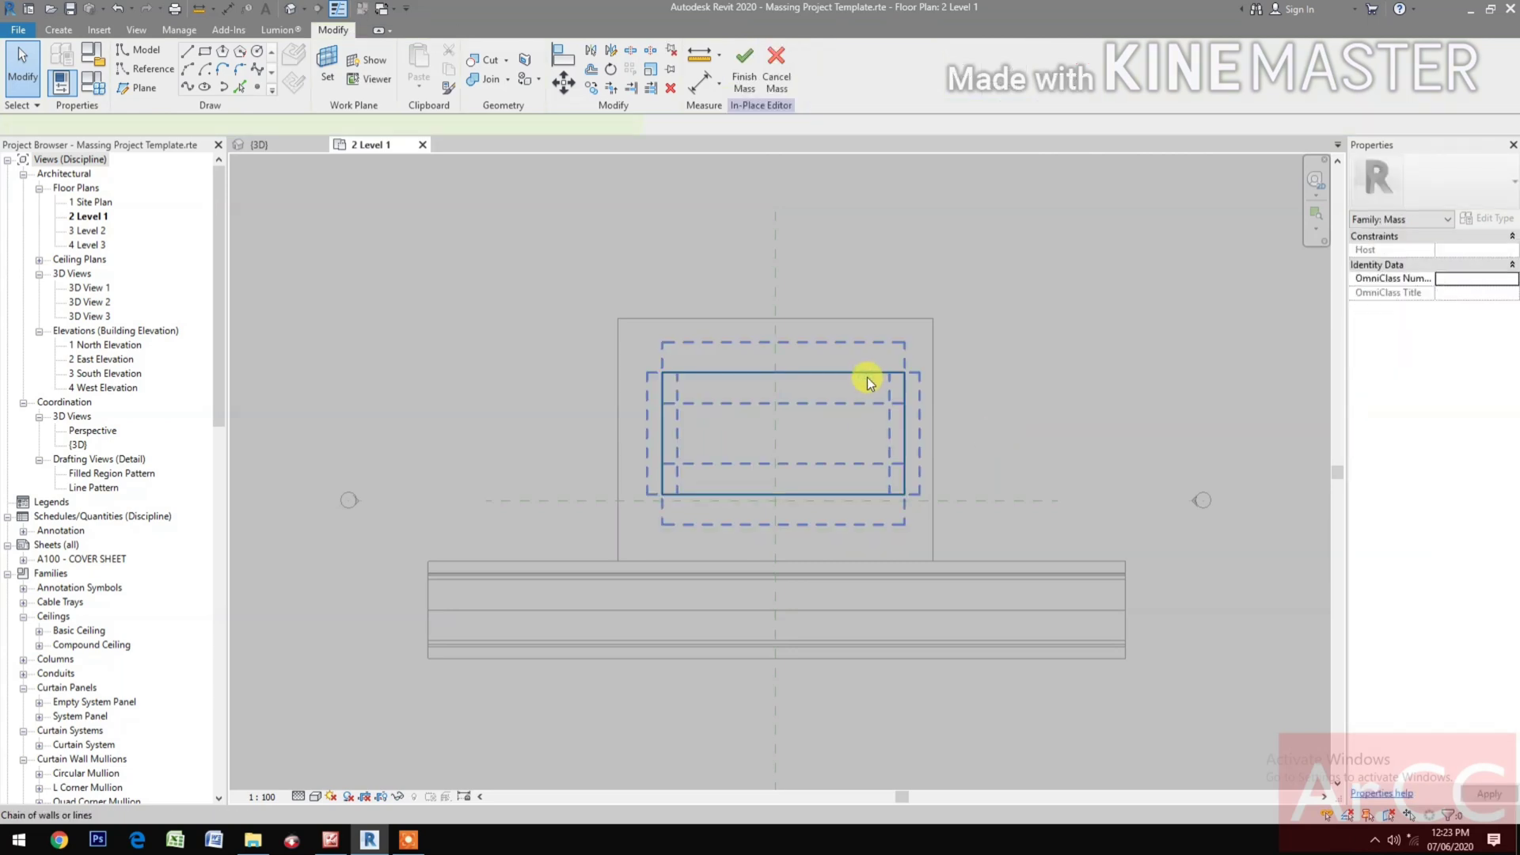
click(867, 377)
key(Escape)
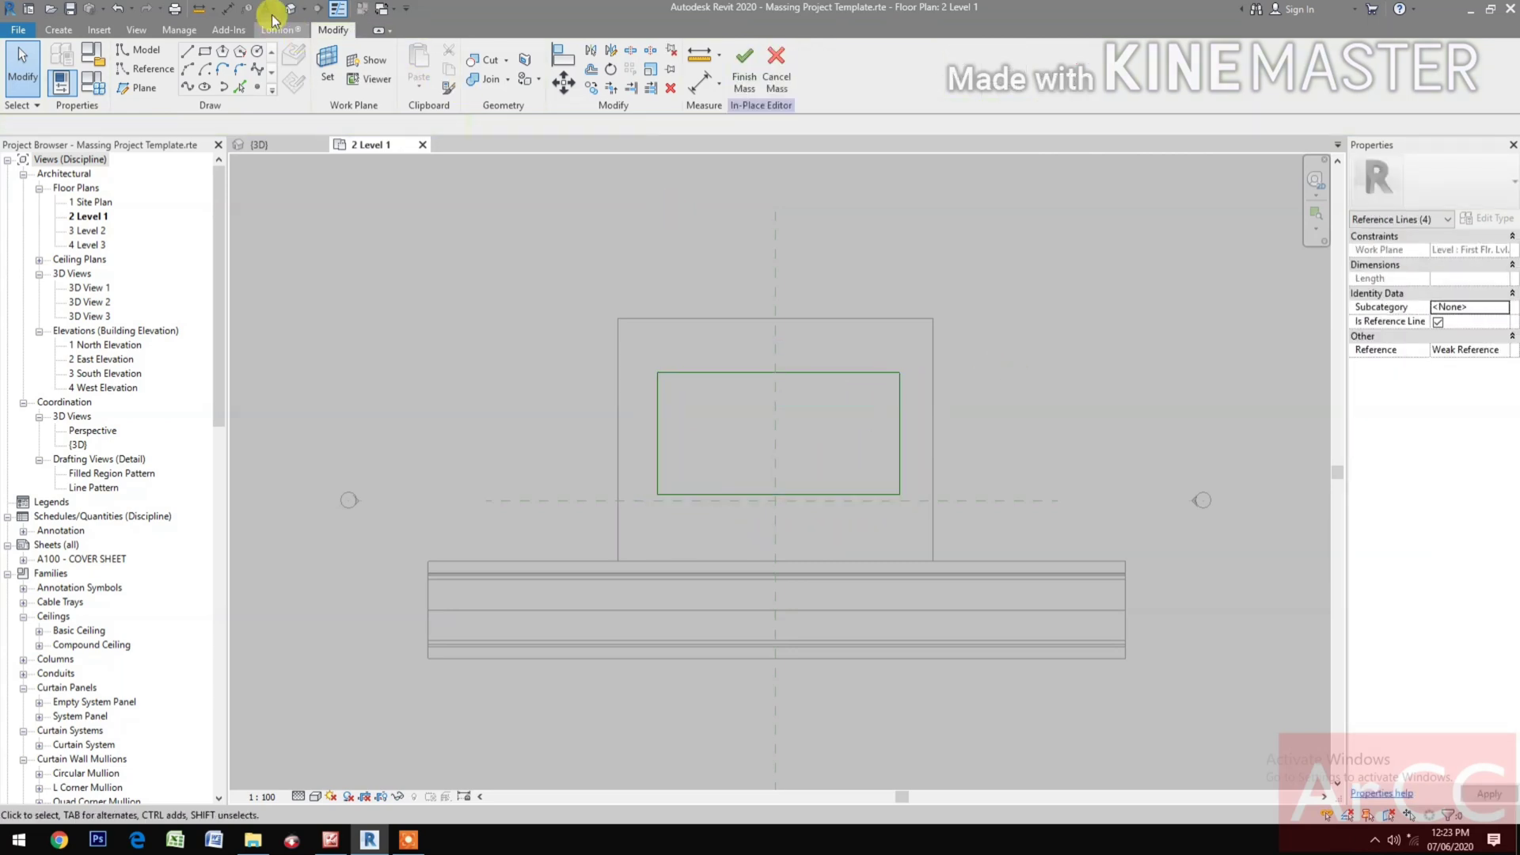
In the default 3D view, create a flat planar form from the chain of four reference lines.
click(290, 8)
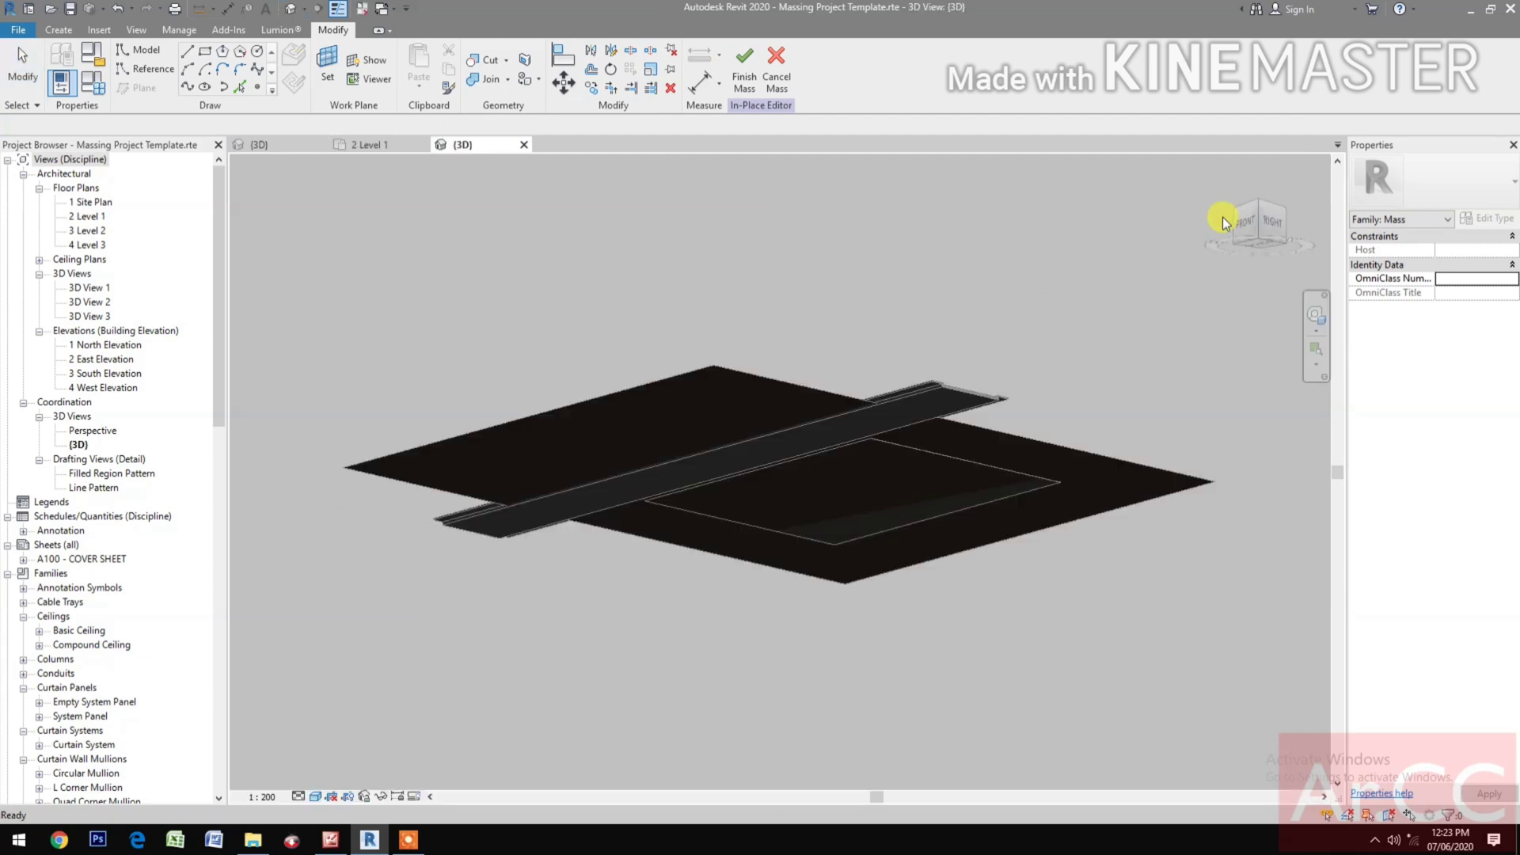
click(1261, 210)
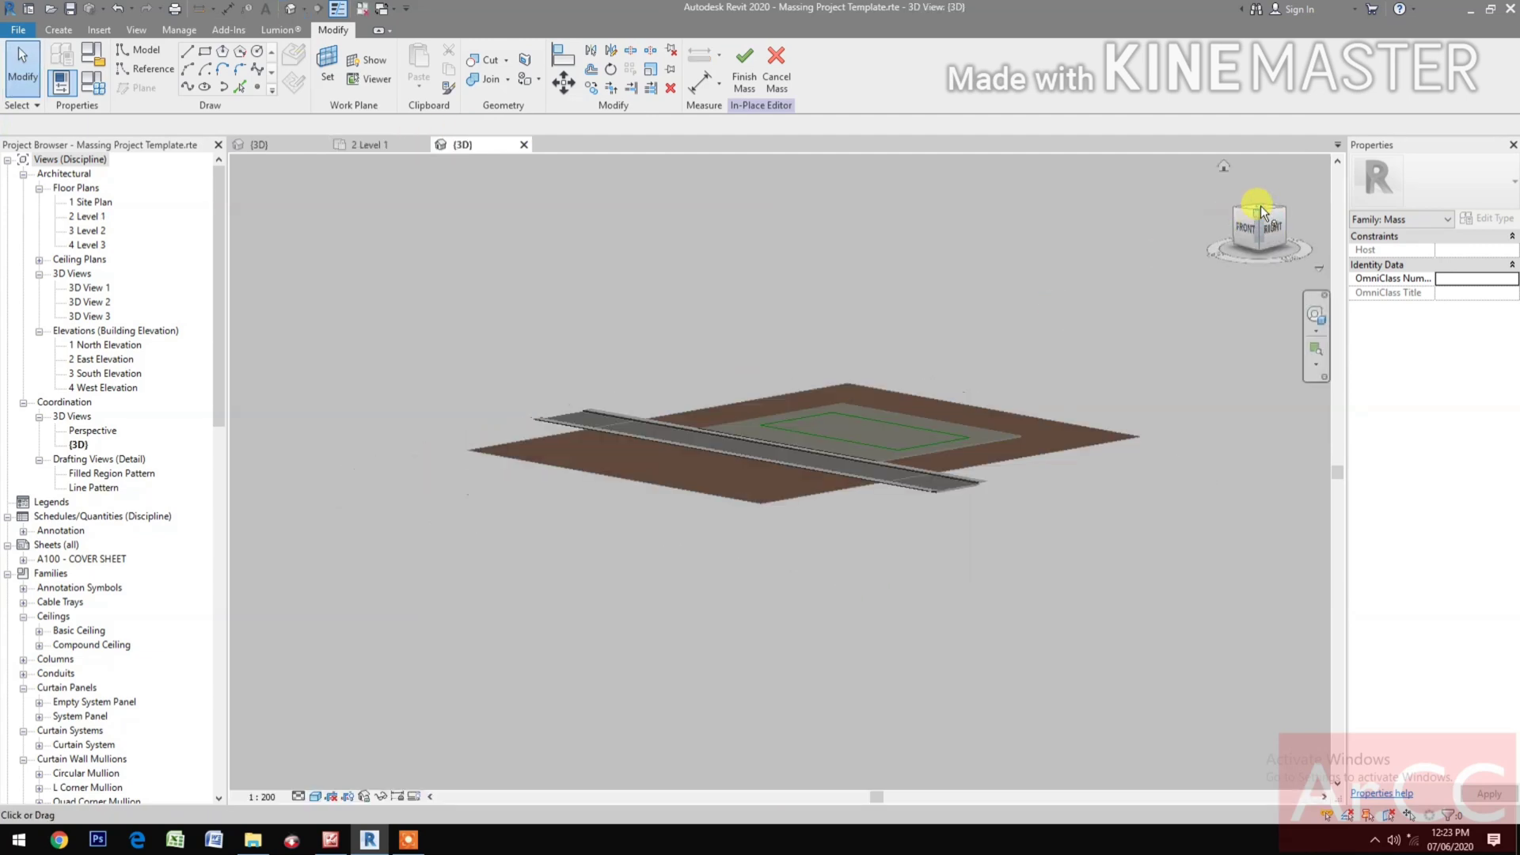
key(Tab)
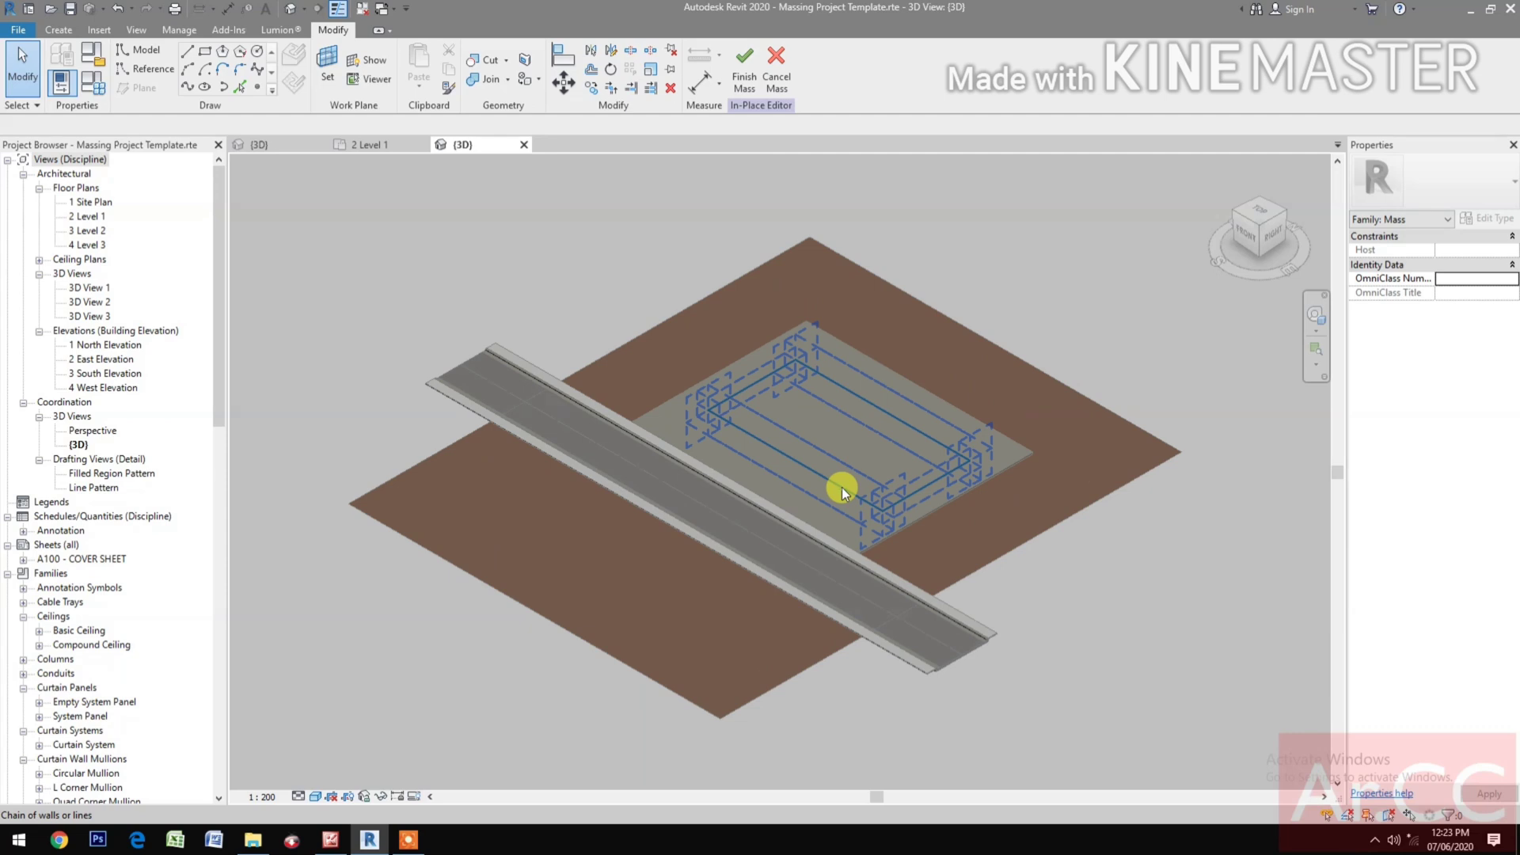
click(842, 487)
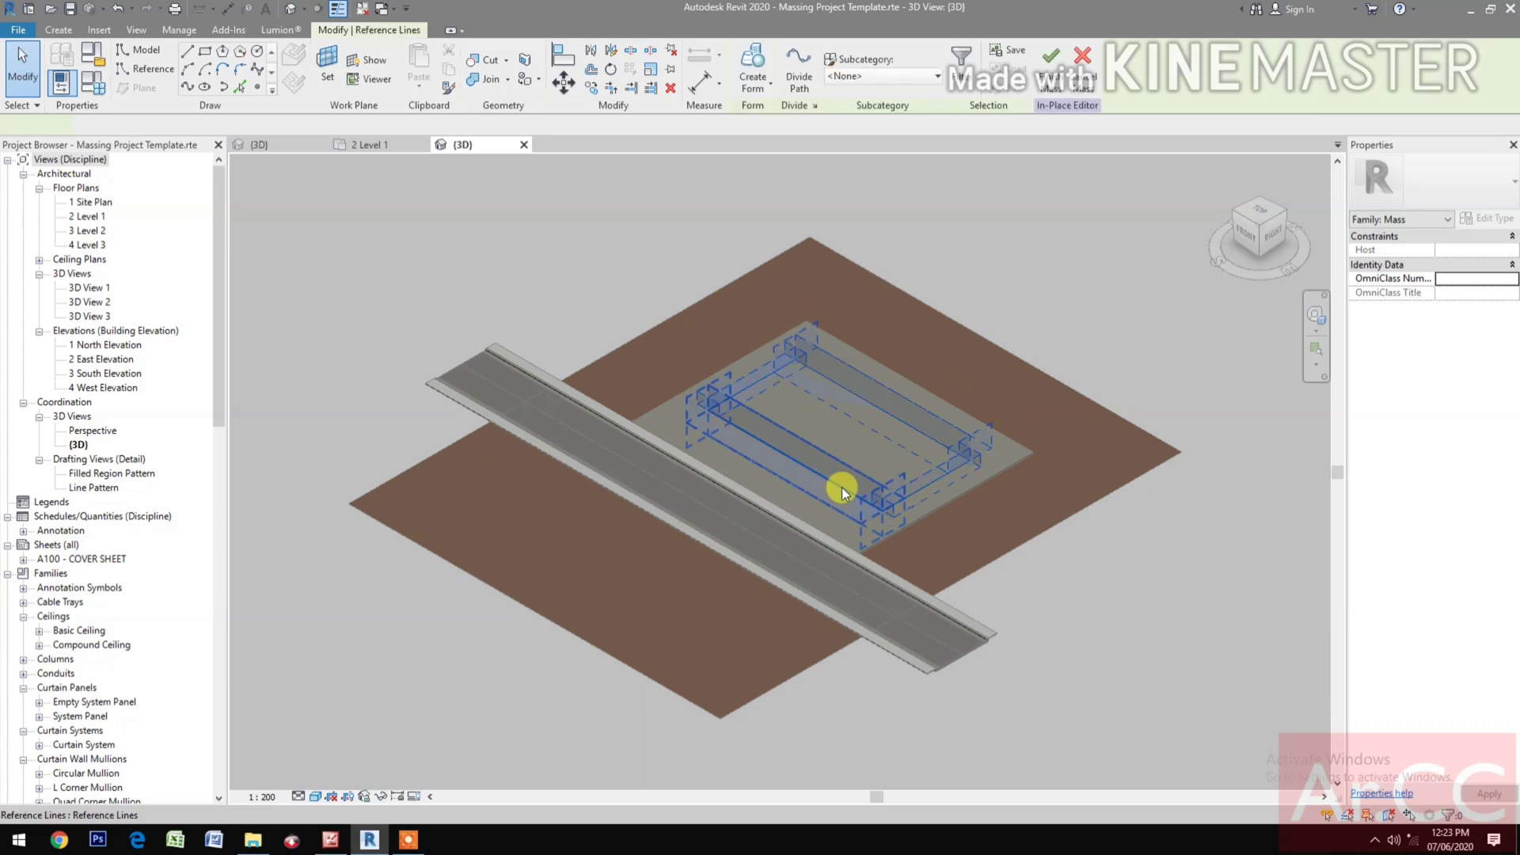
click(750, 62)
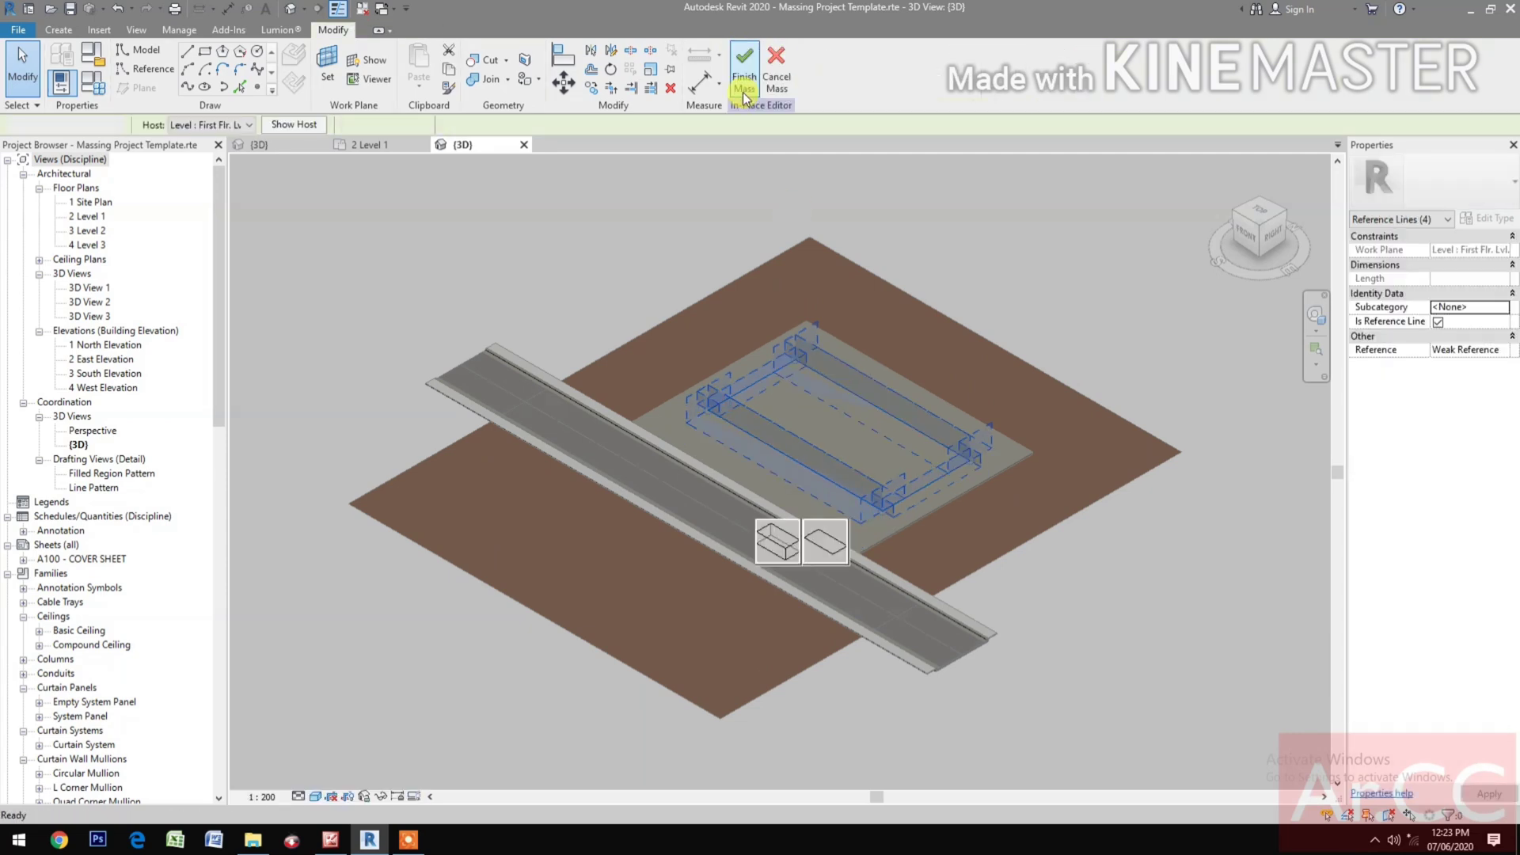
click(823, 545)
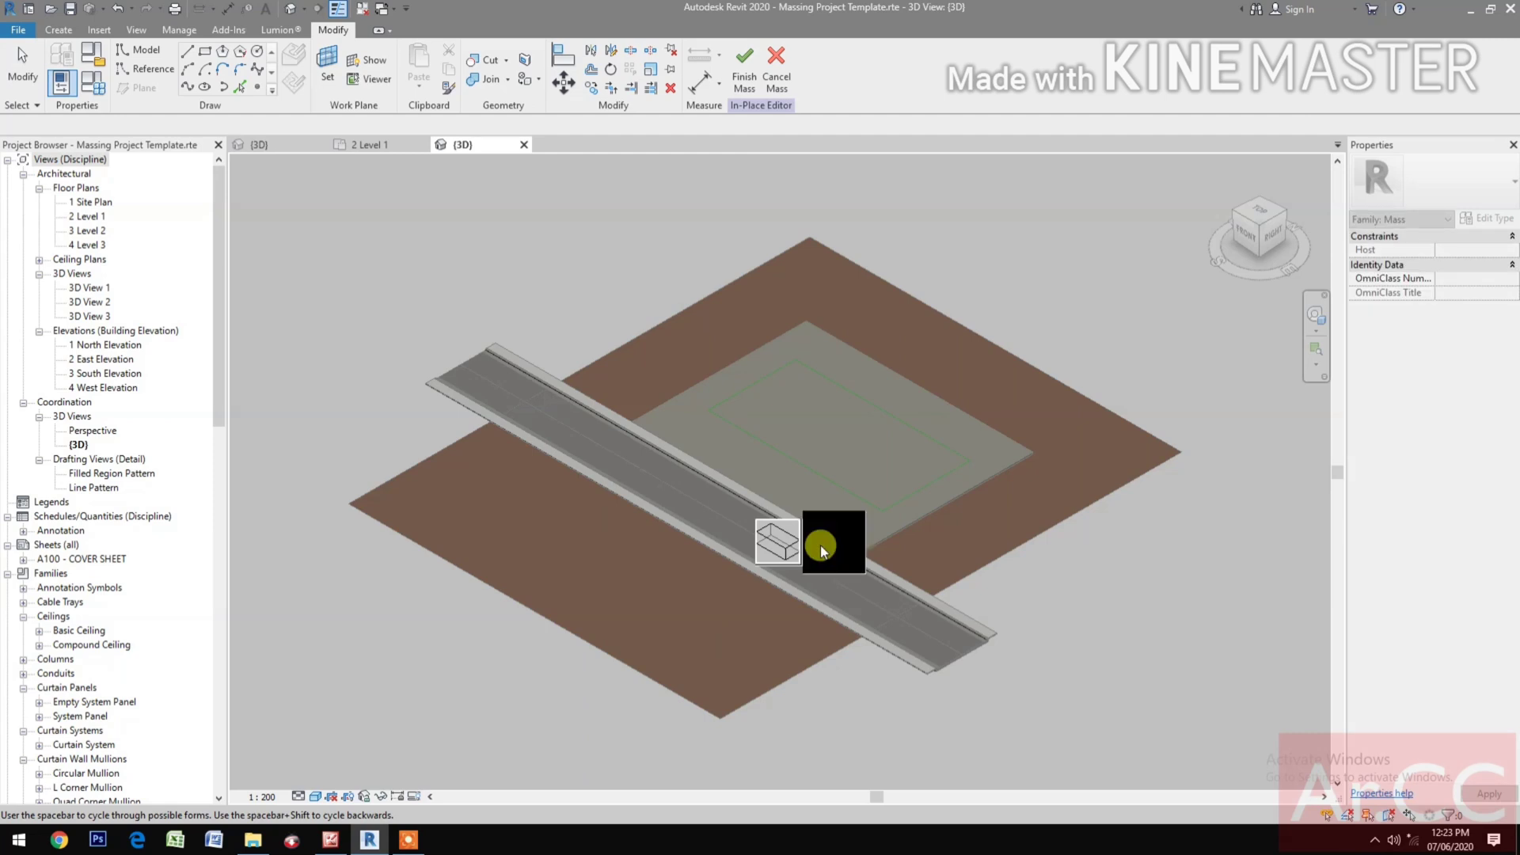
Divide the planar form's surface and set both the U grid and V grid number to 1.
middle_drag(975, 487, 905, 567)
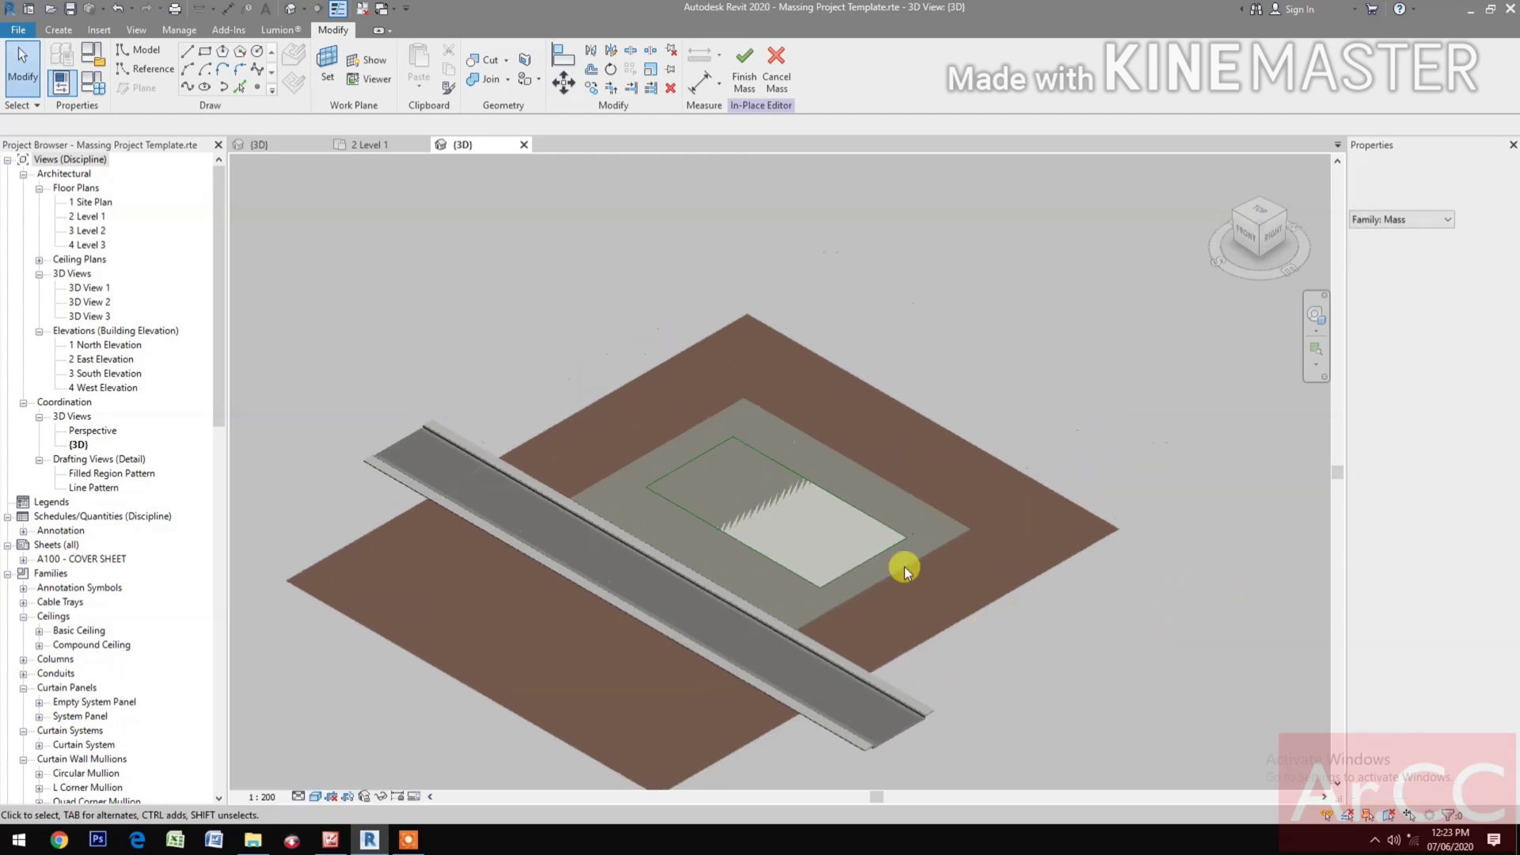
key(Tab)
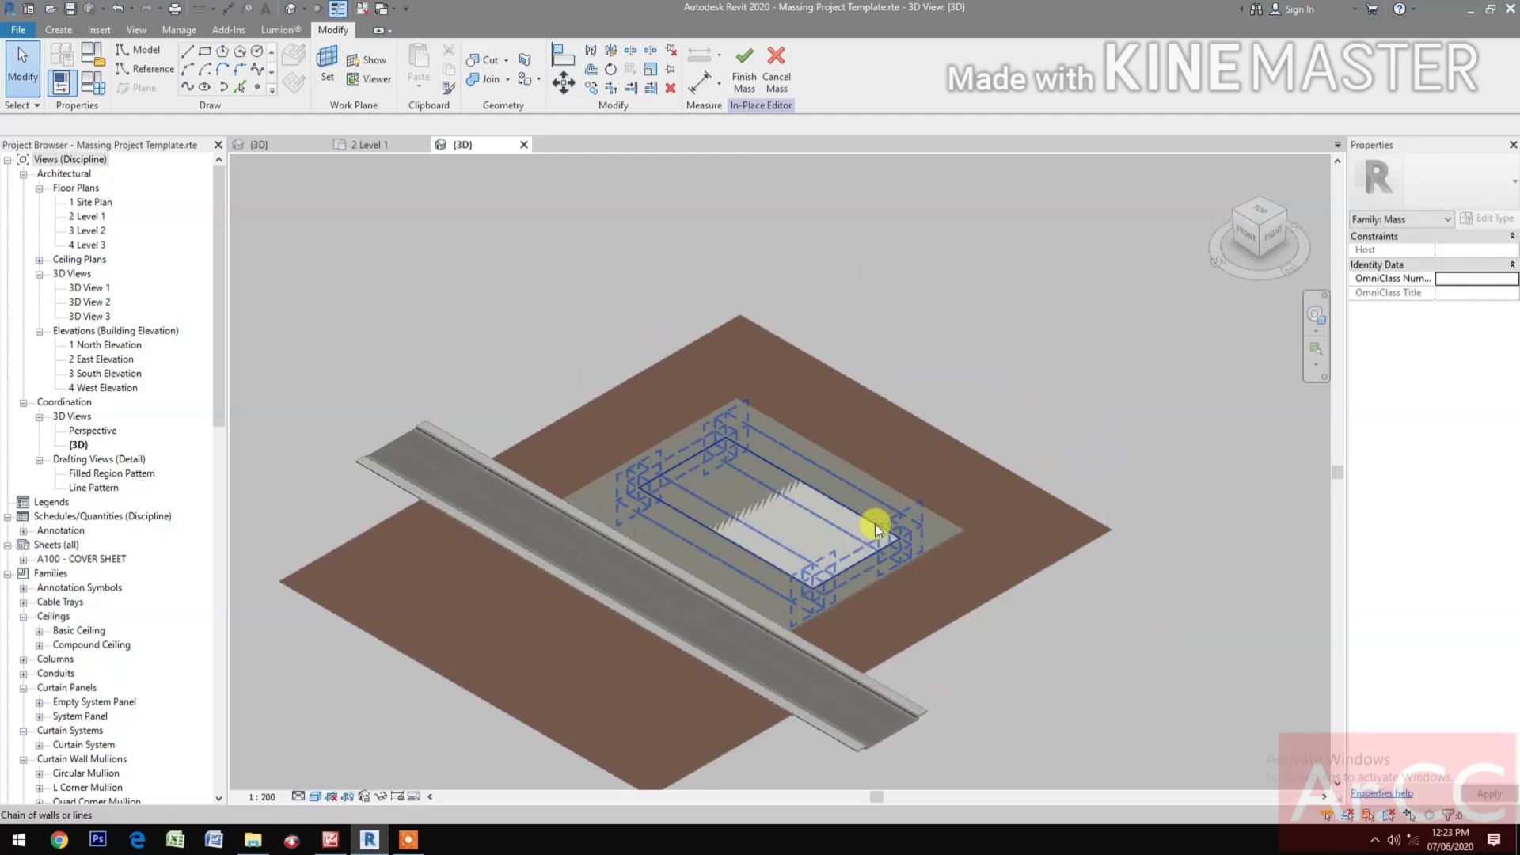
key(Tab)
key(Tab)
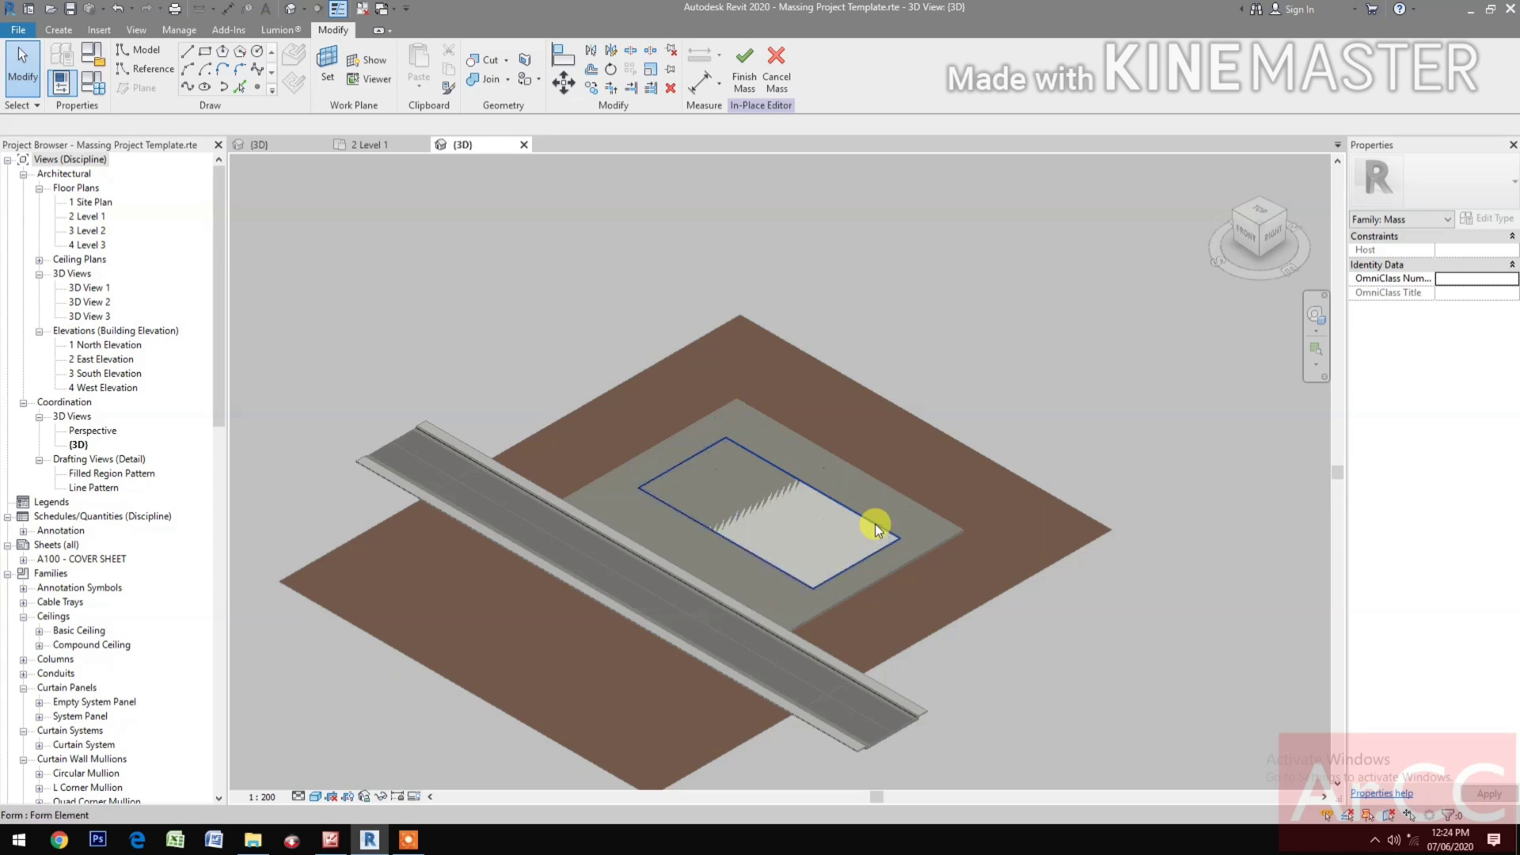
click(876, 524)
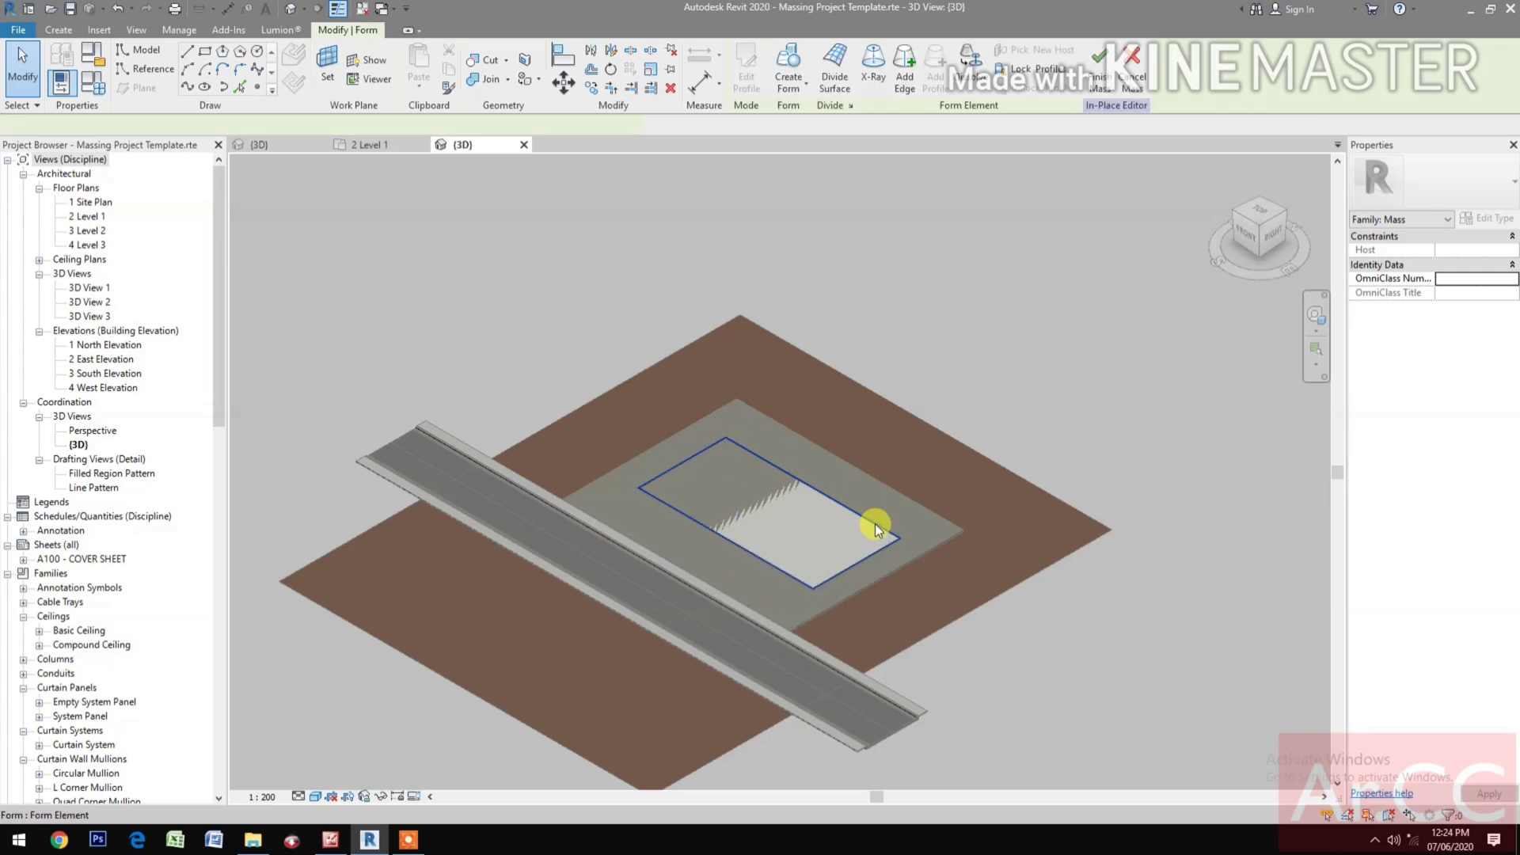
click(833, 67)
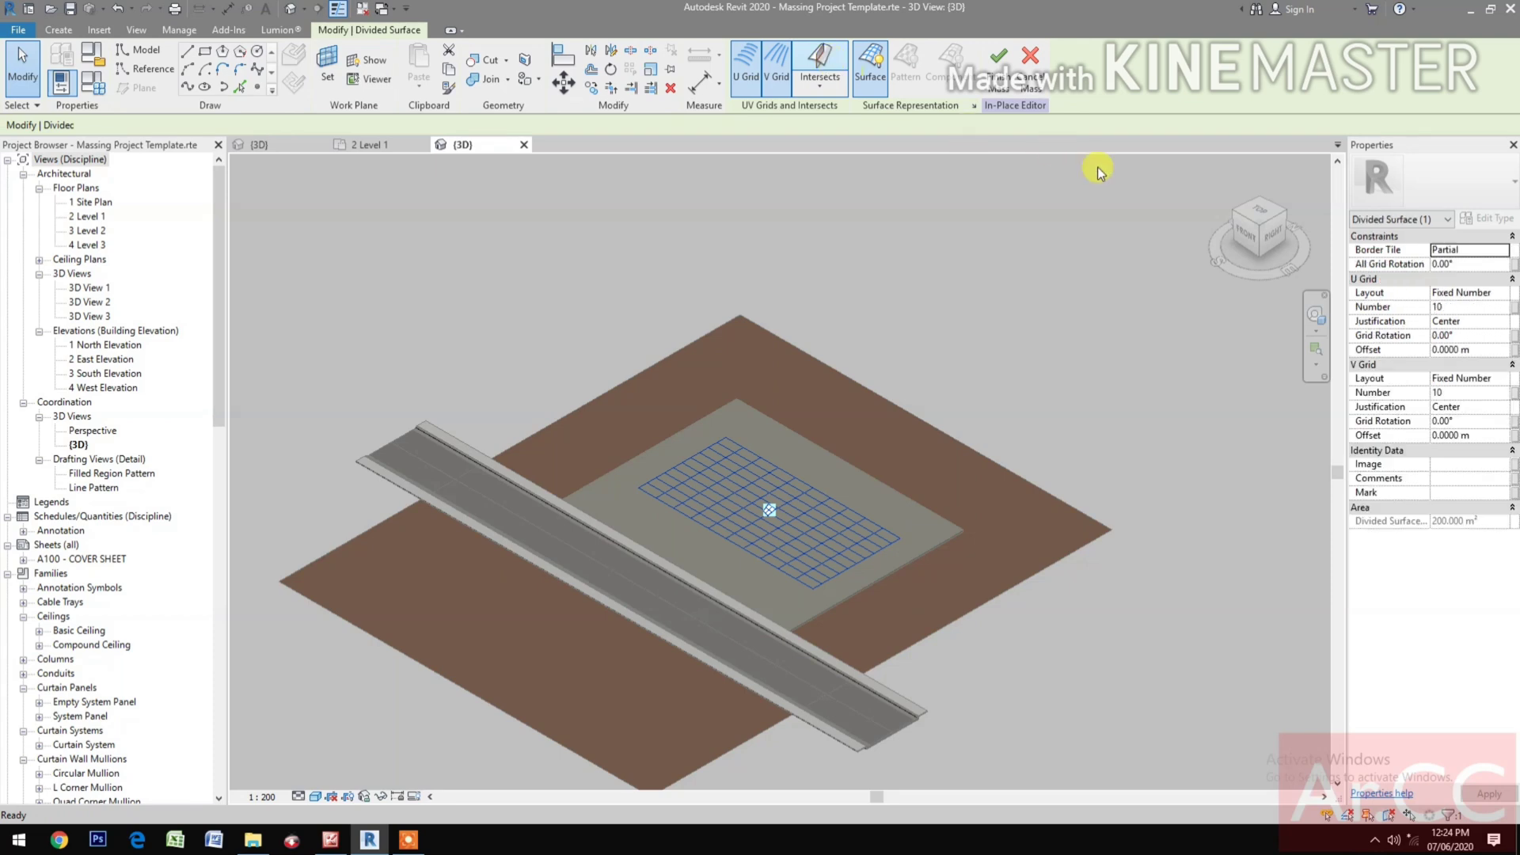
click(1442, 306)
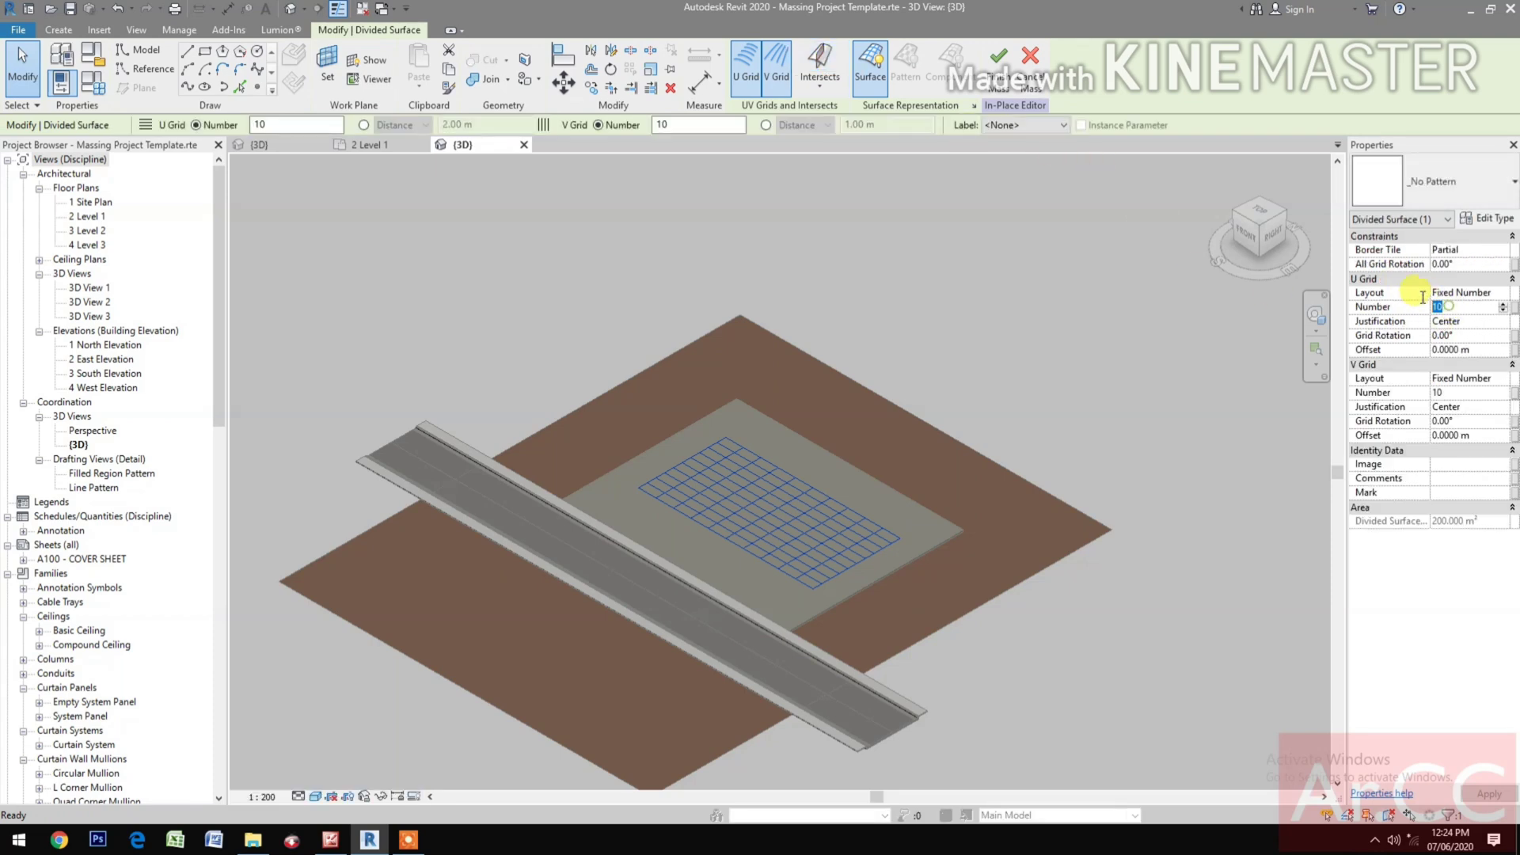
text(1)
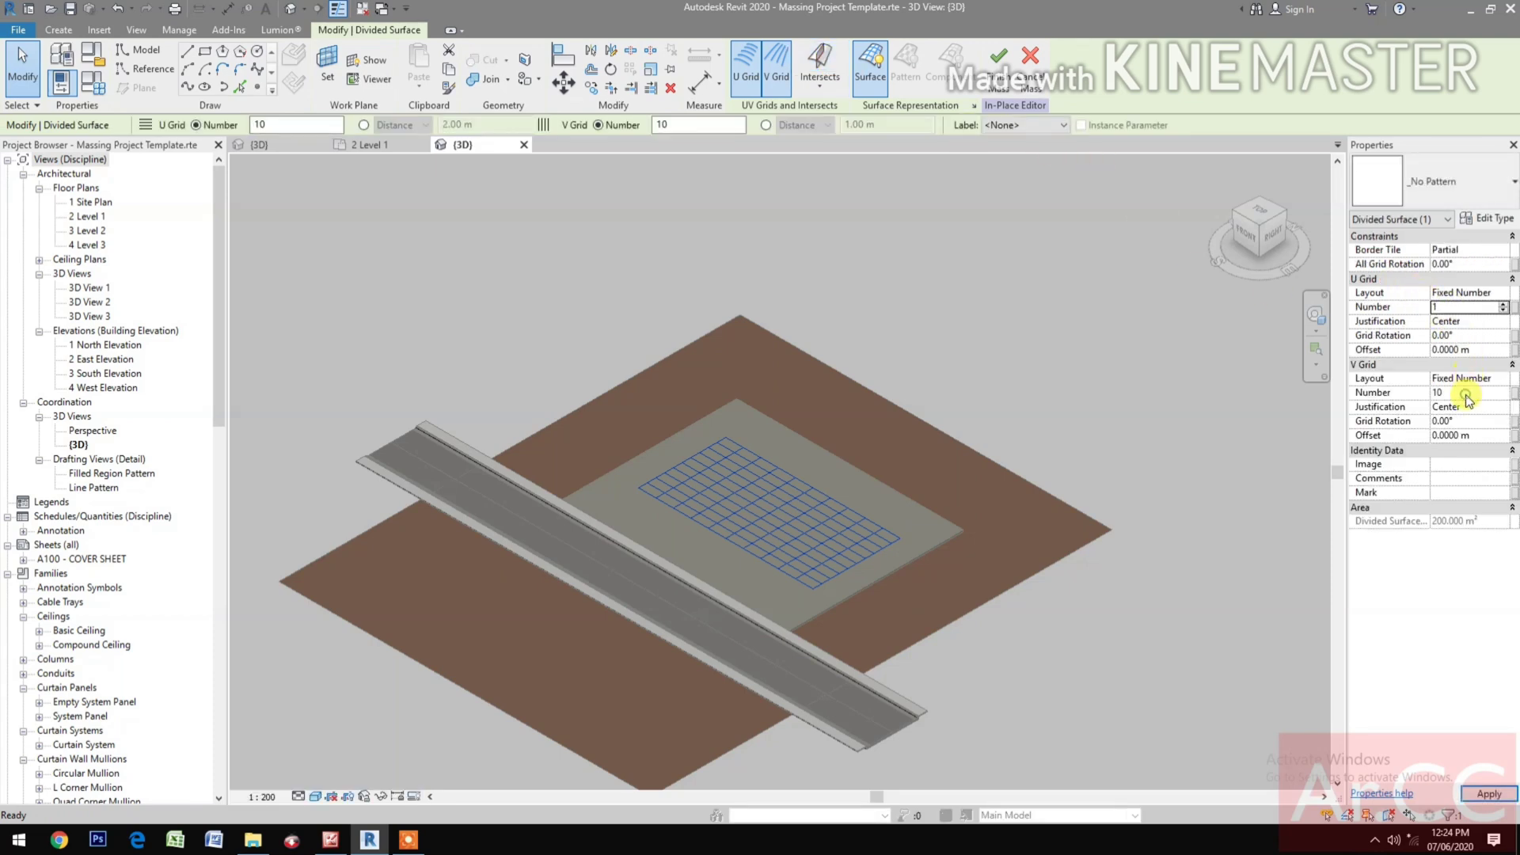
click(1467, 393)
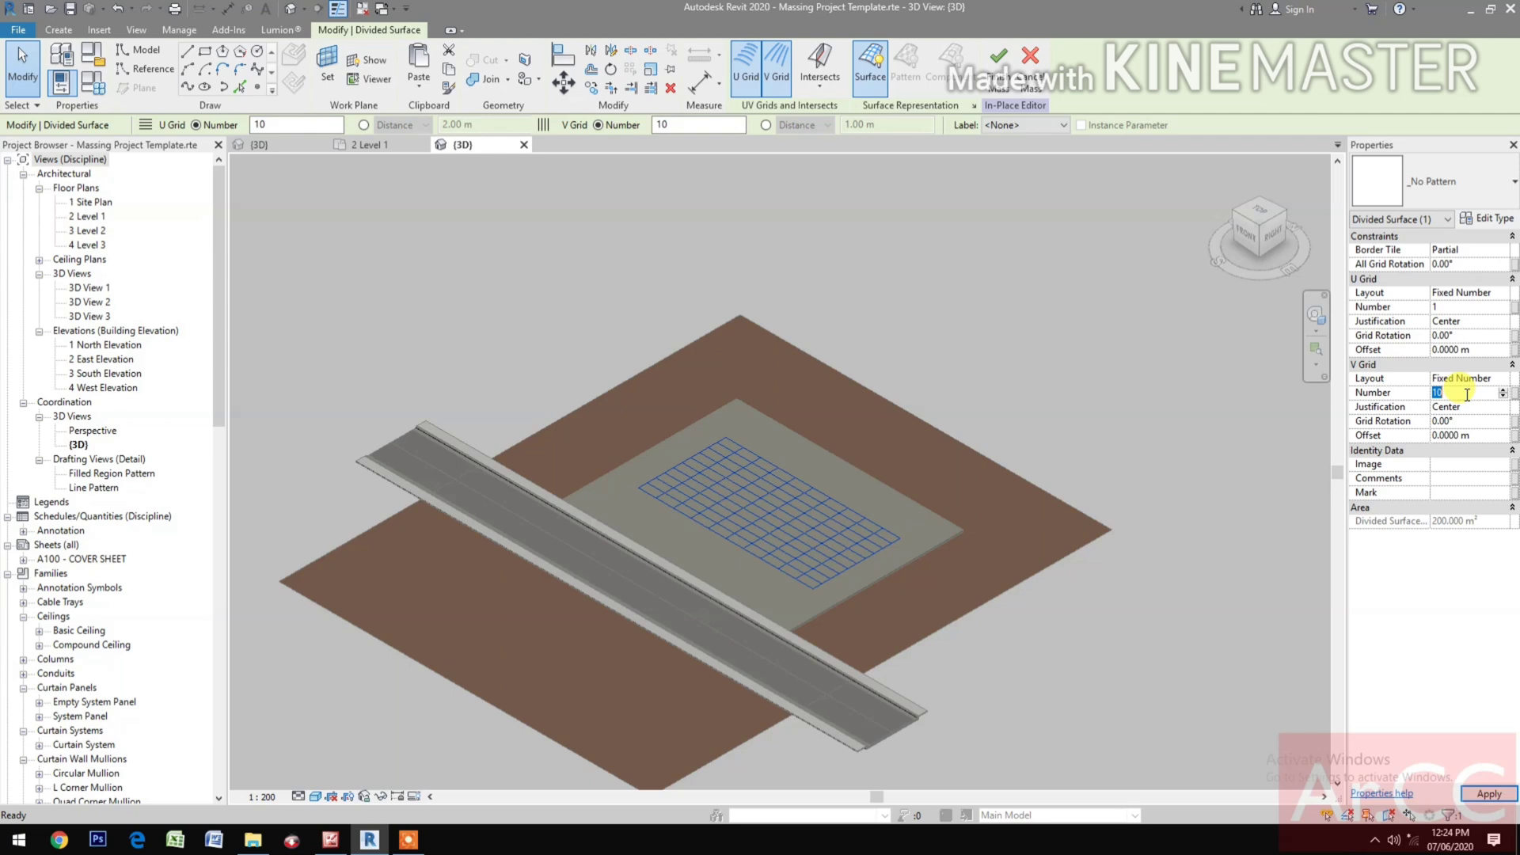
click(1456, 194)
scroll(1443, 354, down, 3)
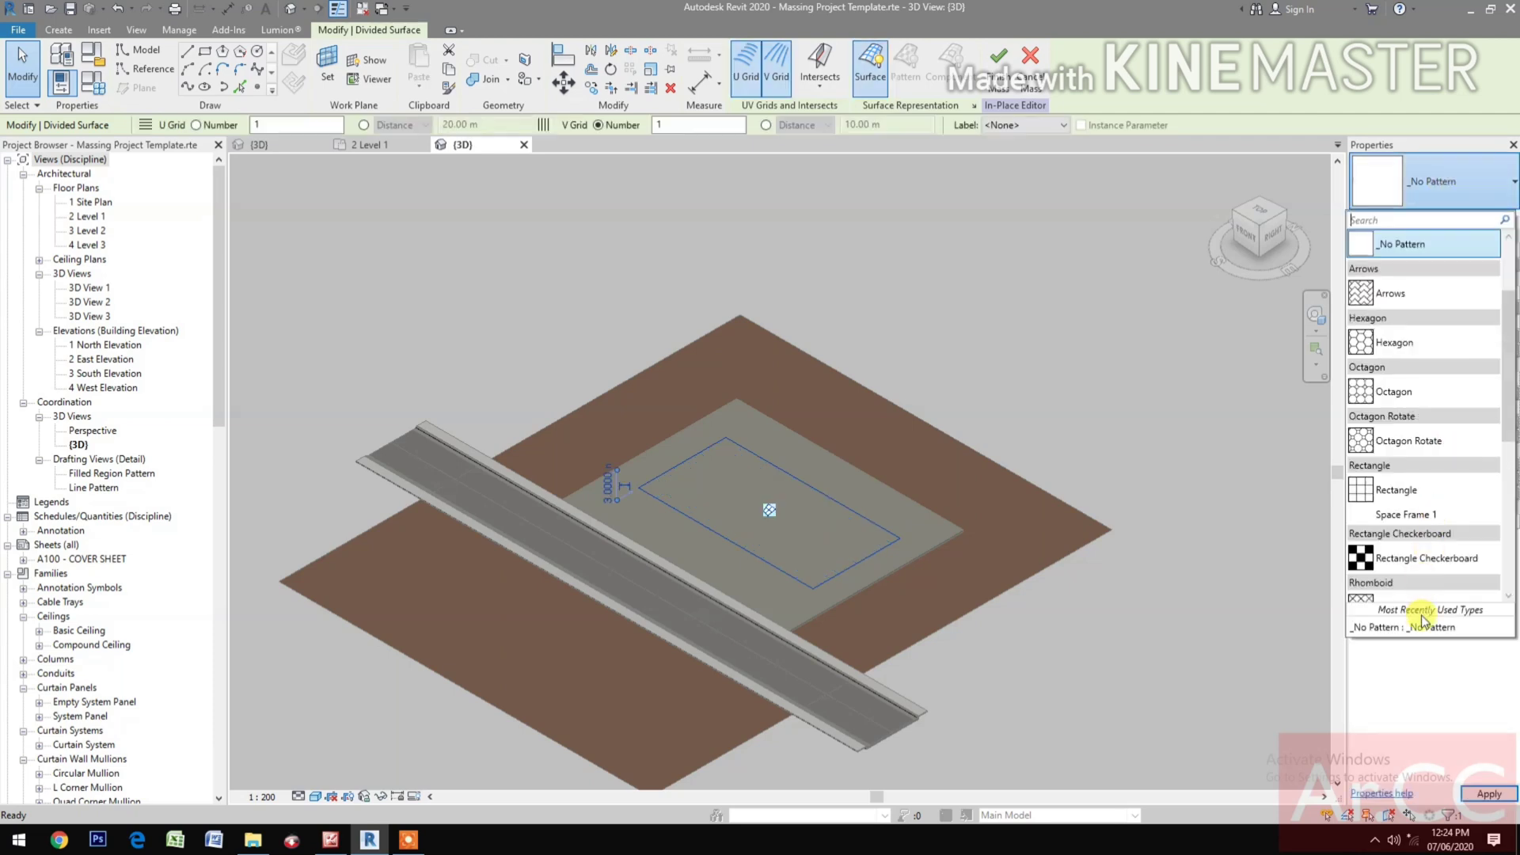
scroll(1417, 554, down, 2)
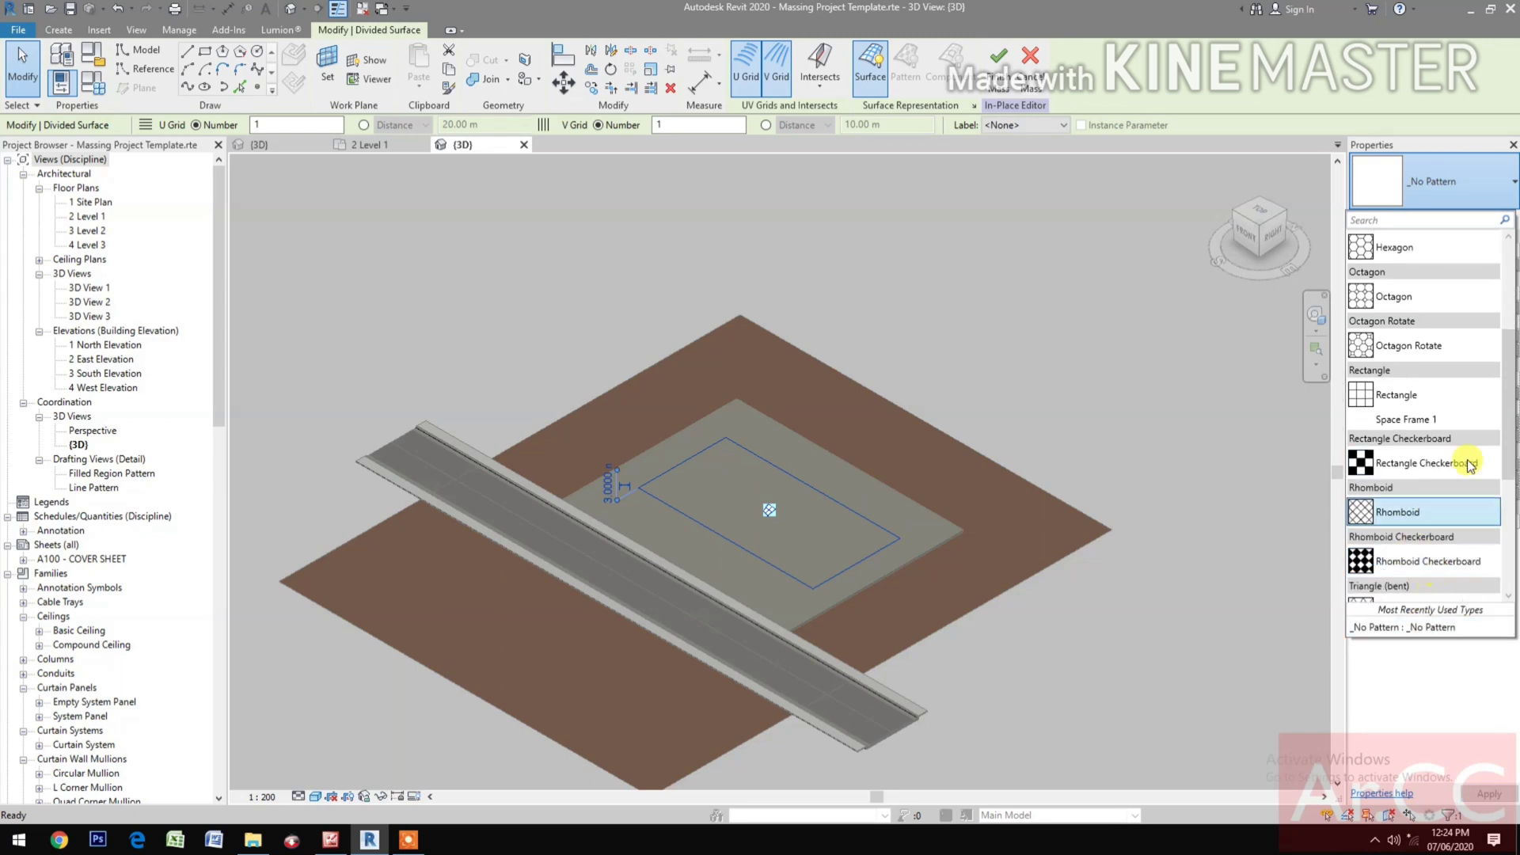
scroll(1441, 590, down, 6)
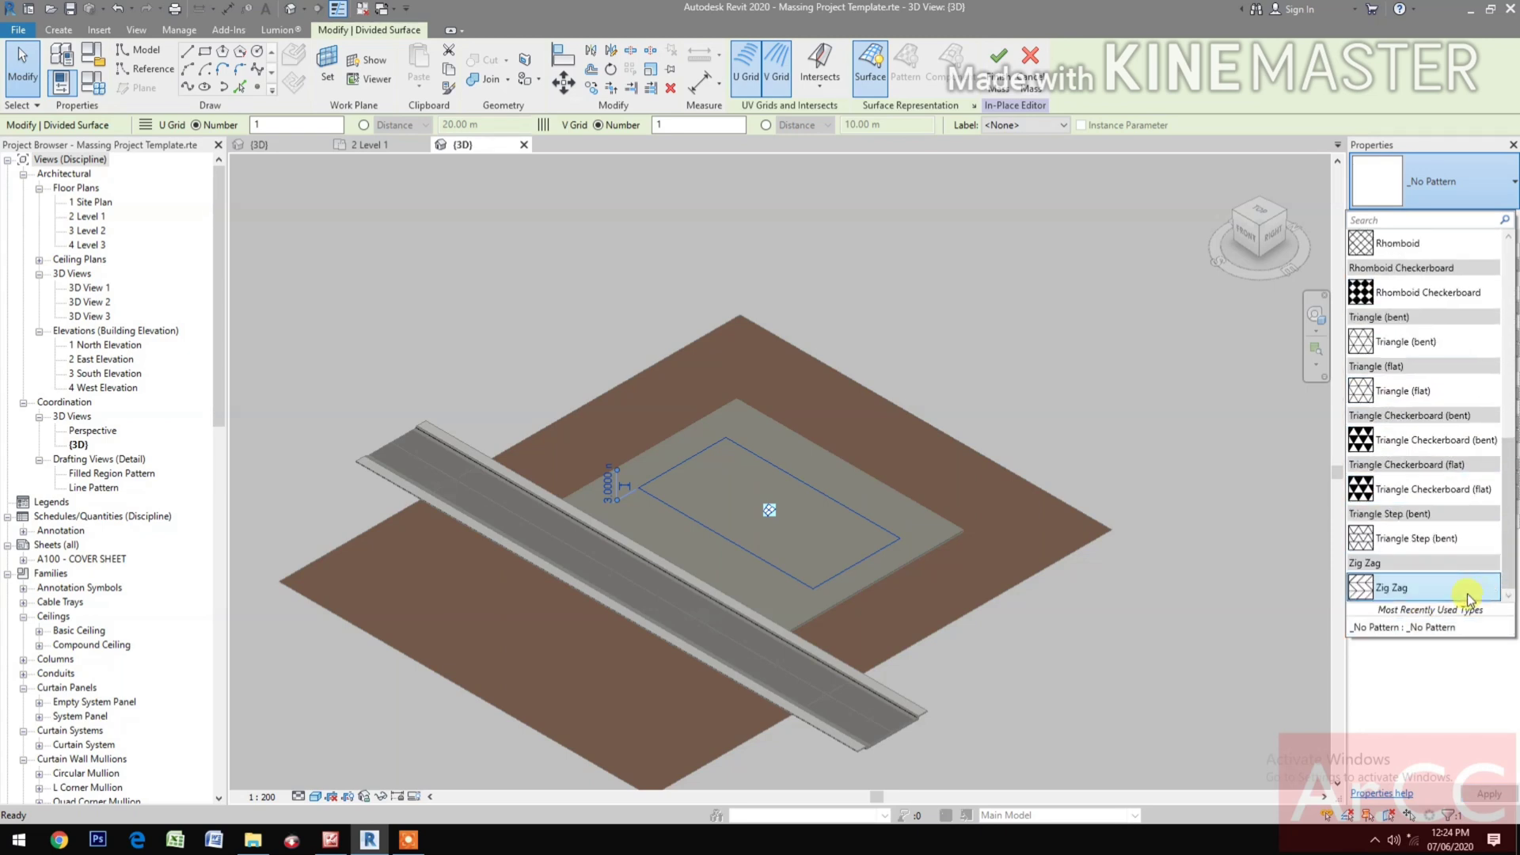
scroll(1457, 479, up, 2)
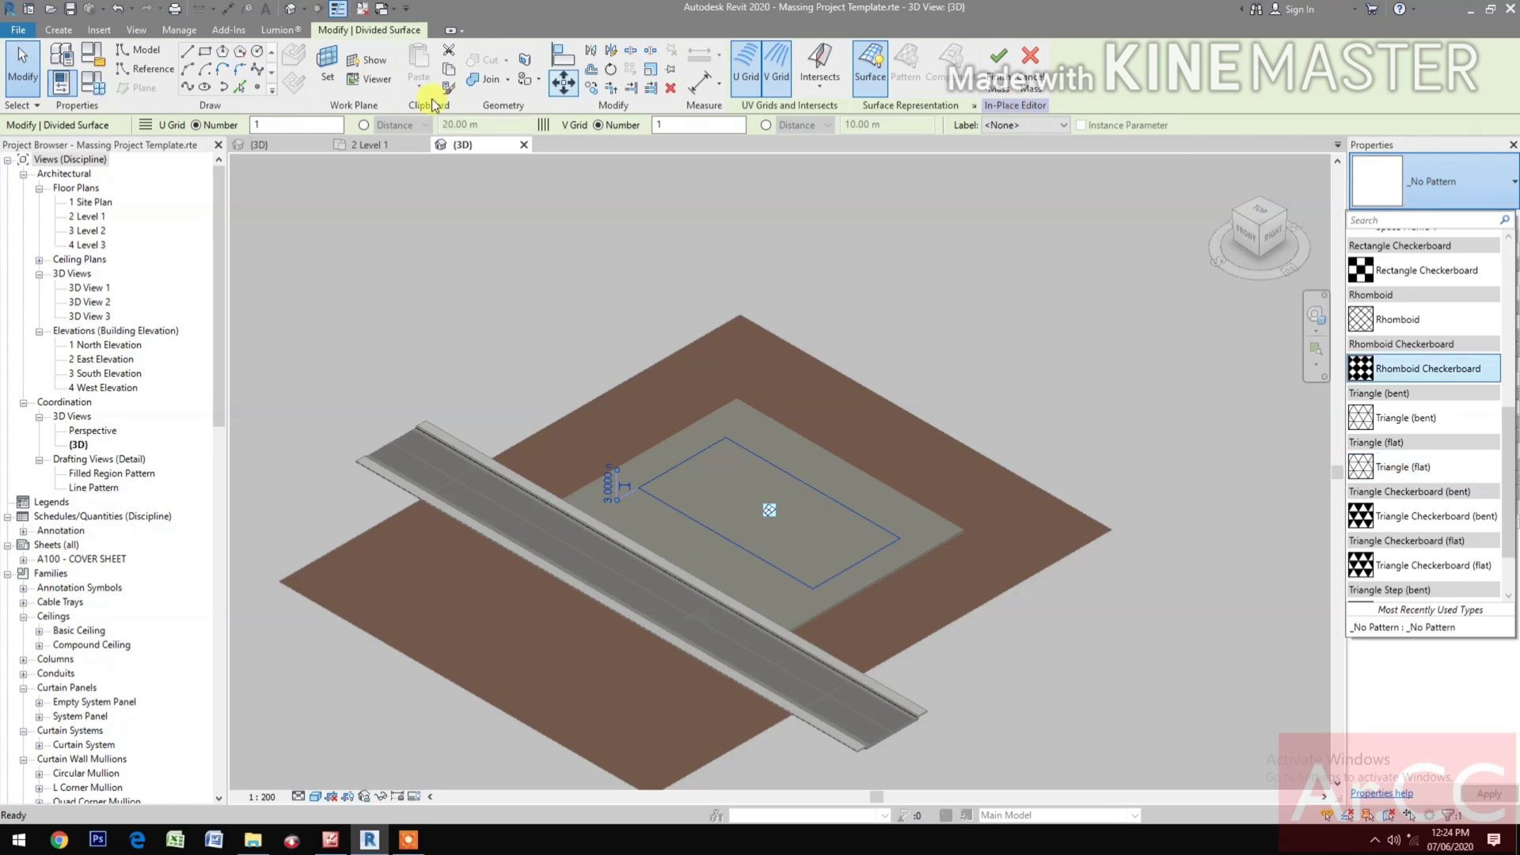
Load the Pattern Base Massing Design family into the massing project, overwriting the shared Space Frame 1 sub-component without its parameter values.
click(284, 142)
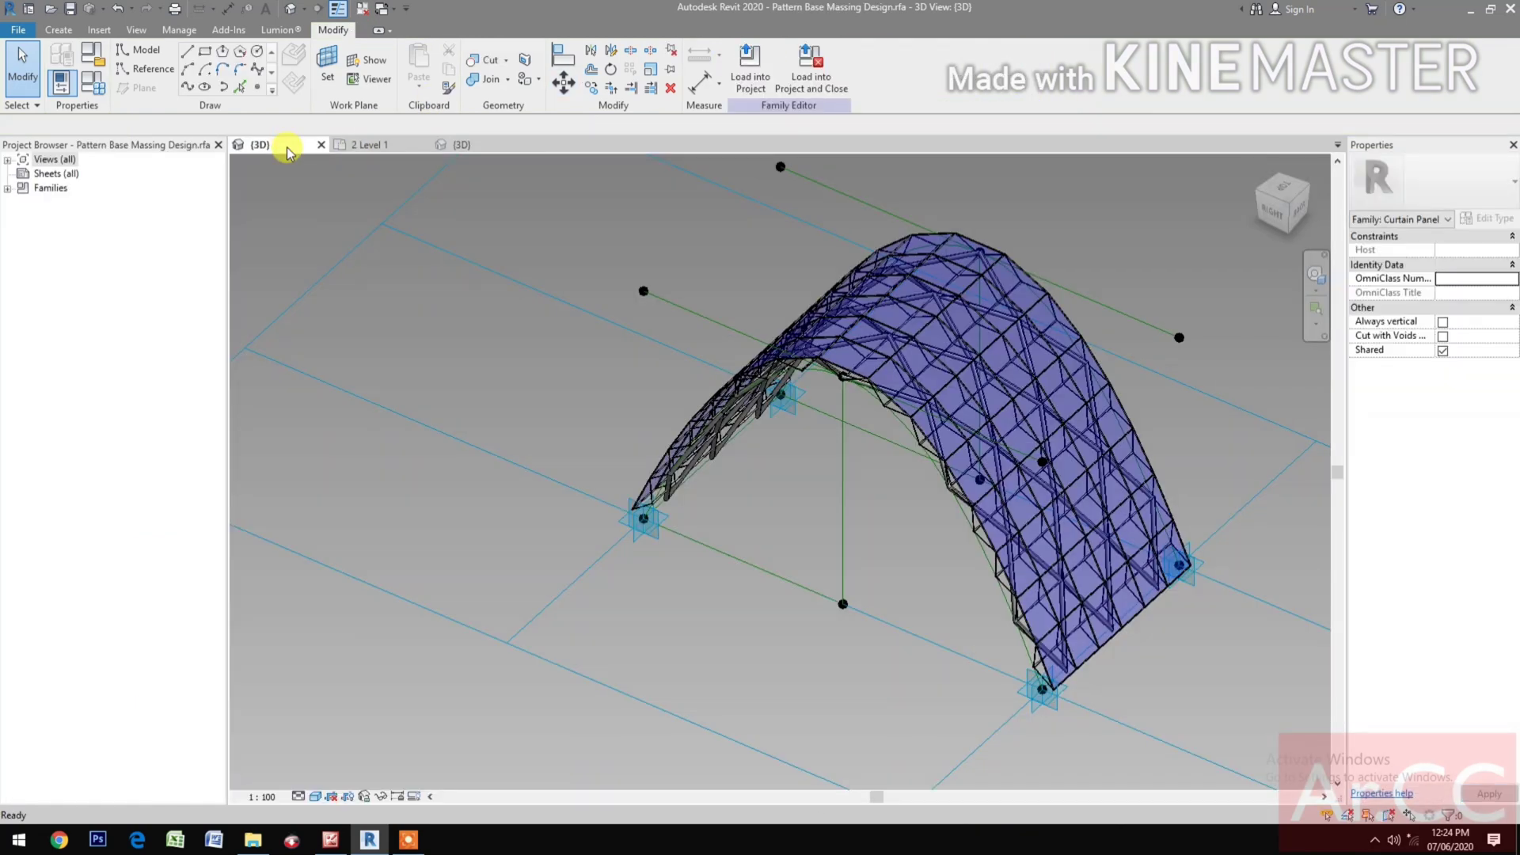
click(757, 89)
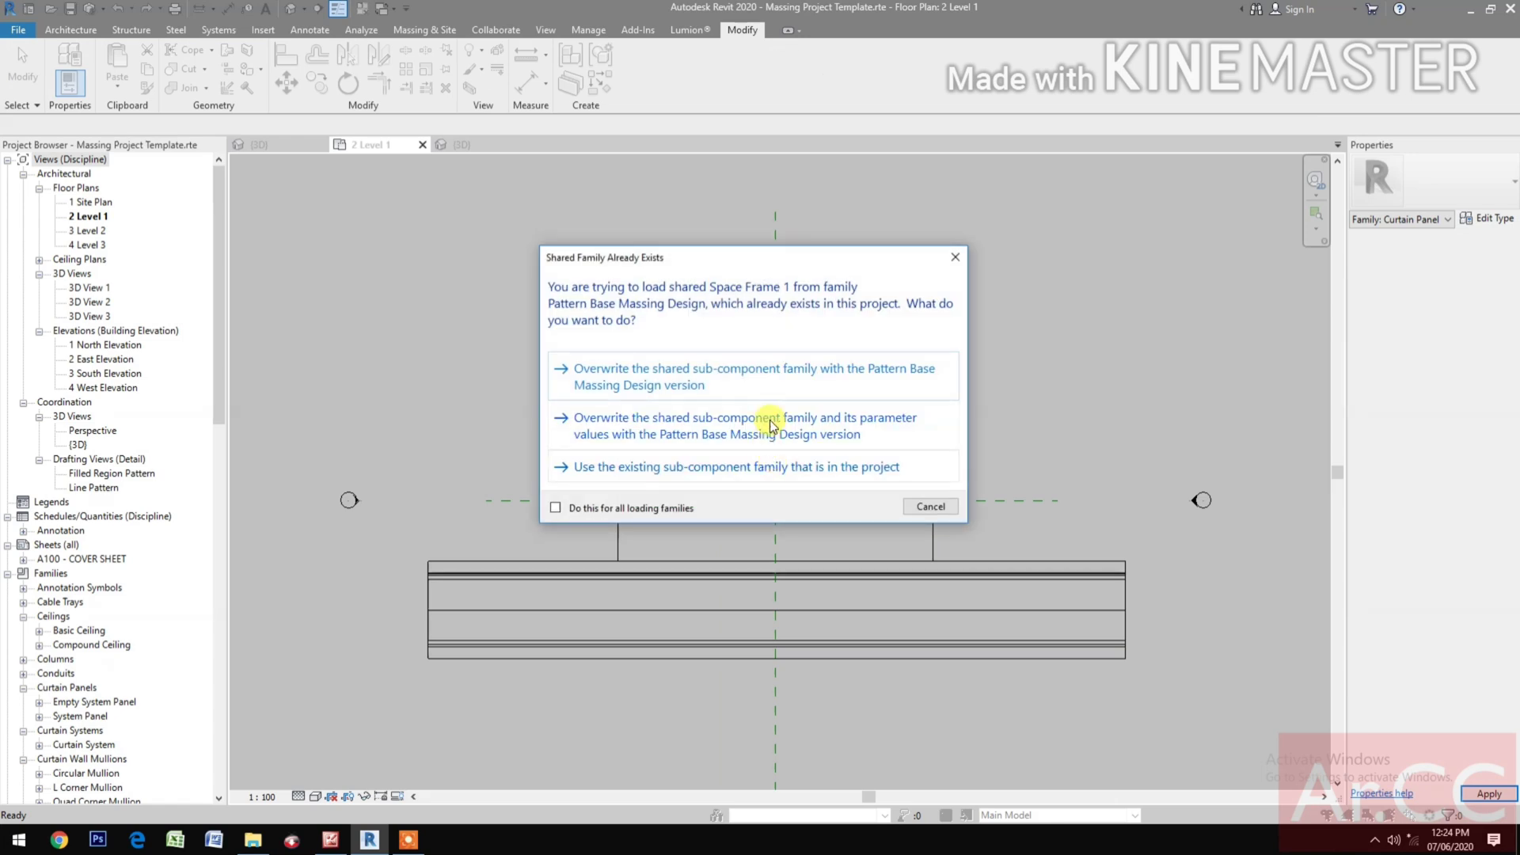
click(777, 377)
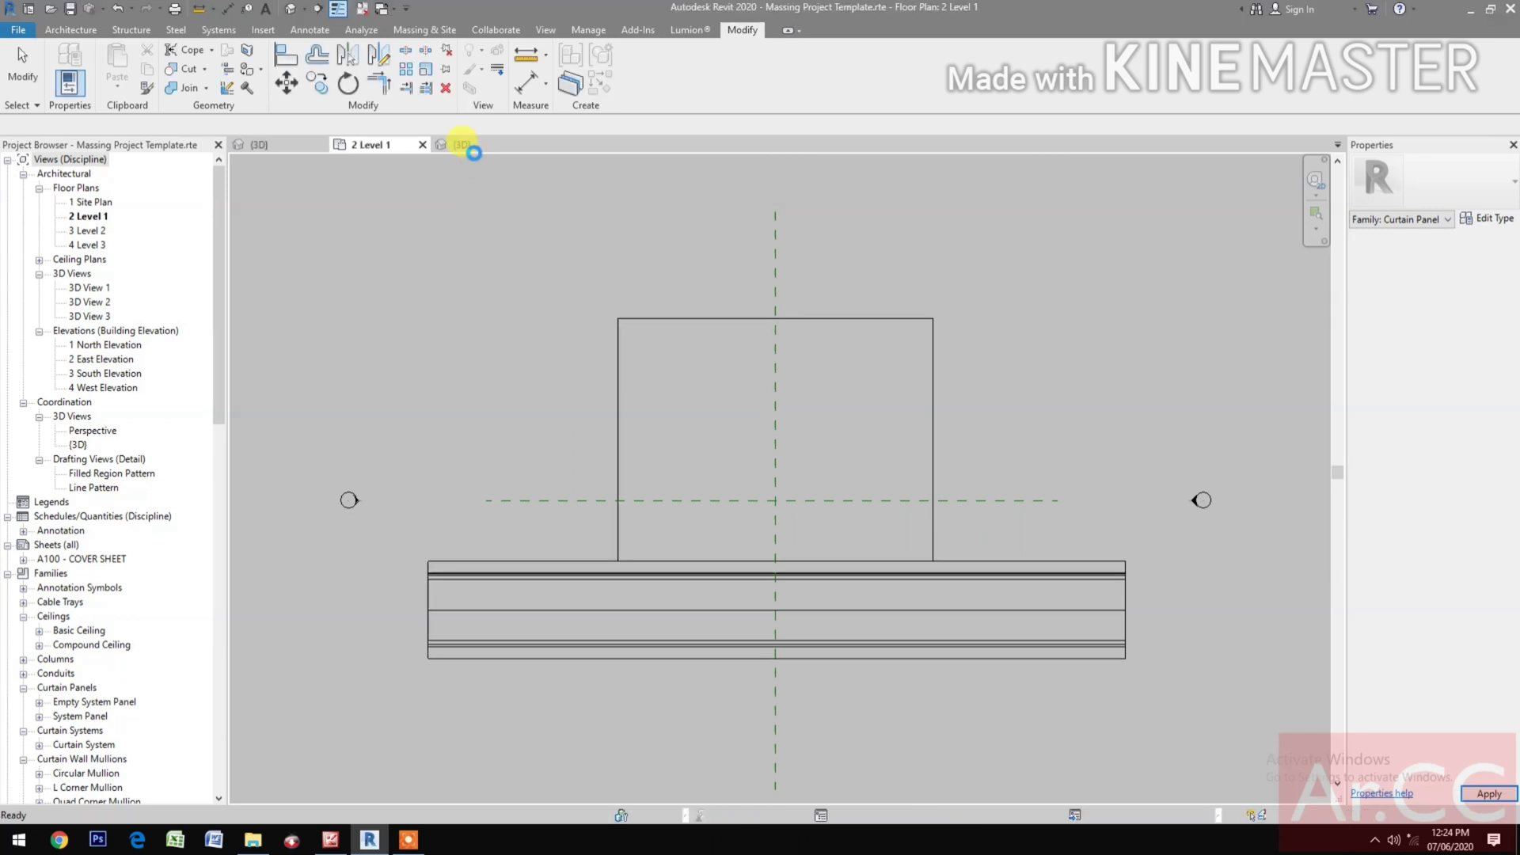
Apply the Pattern Base Massing Design rectangle pattern component to the divided surface in the 3D view.
click(469, 145)
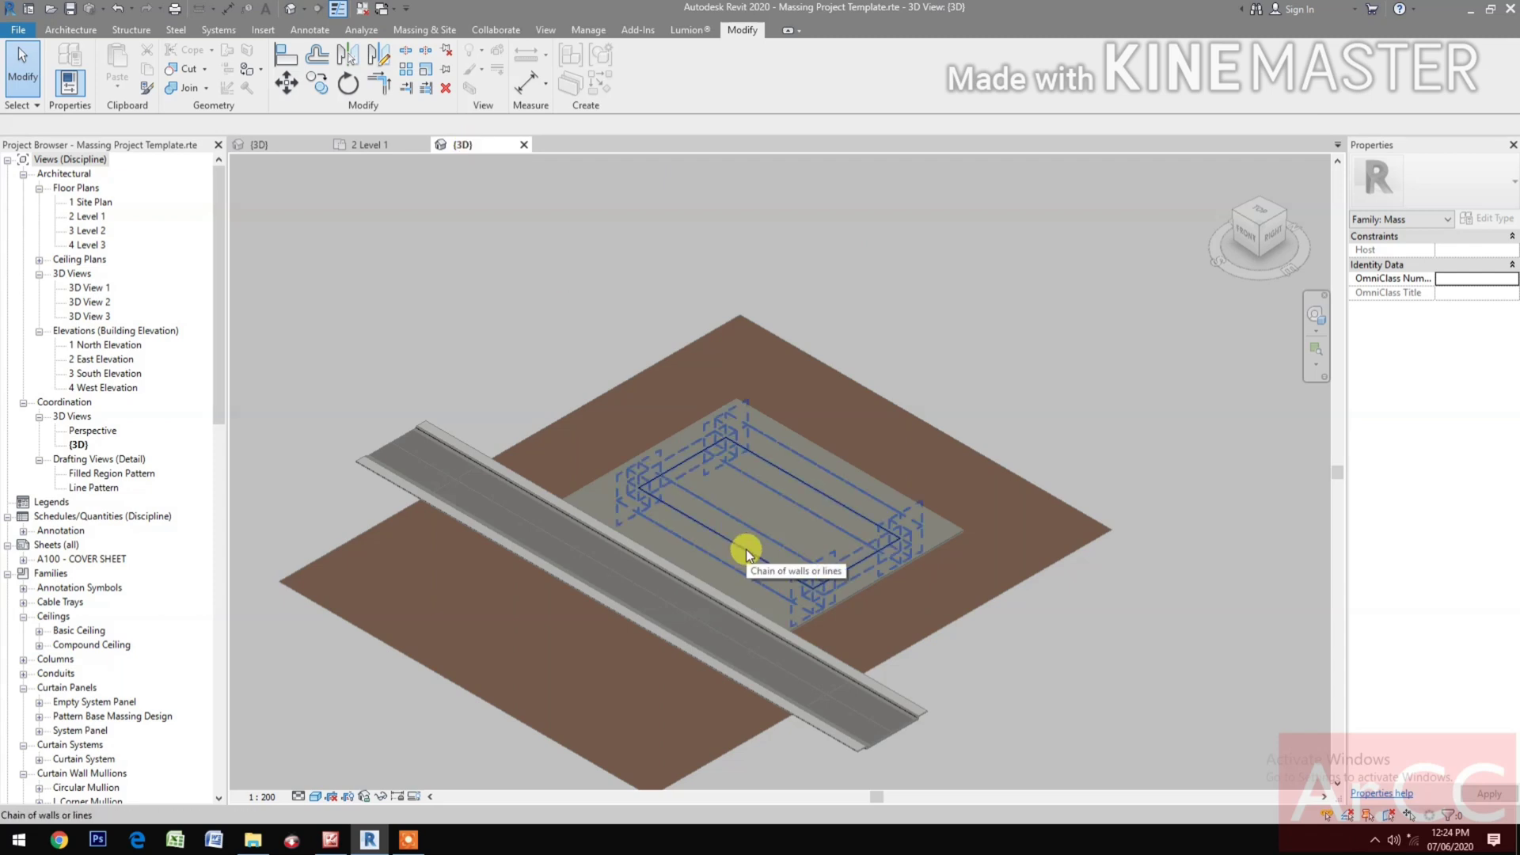
key(Tab)
key(Tab)
click(746, 549)
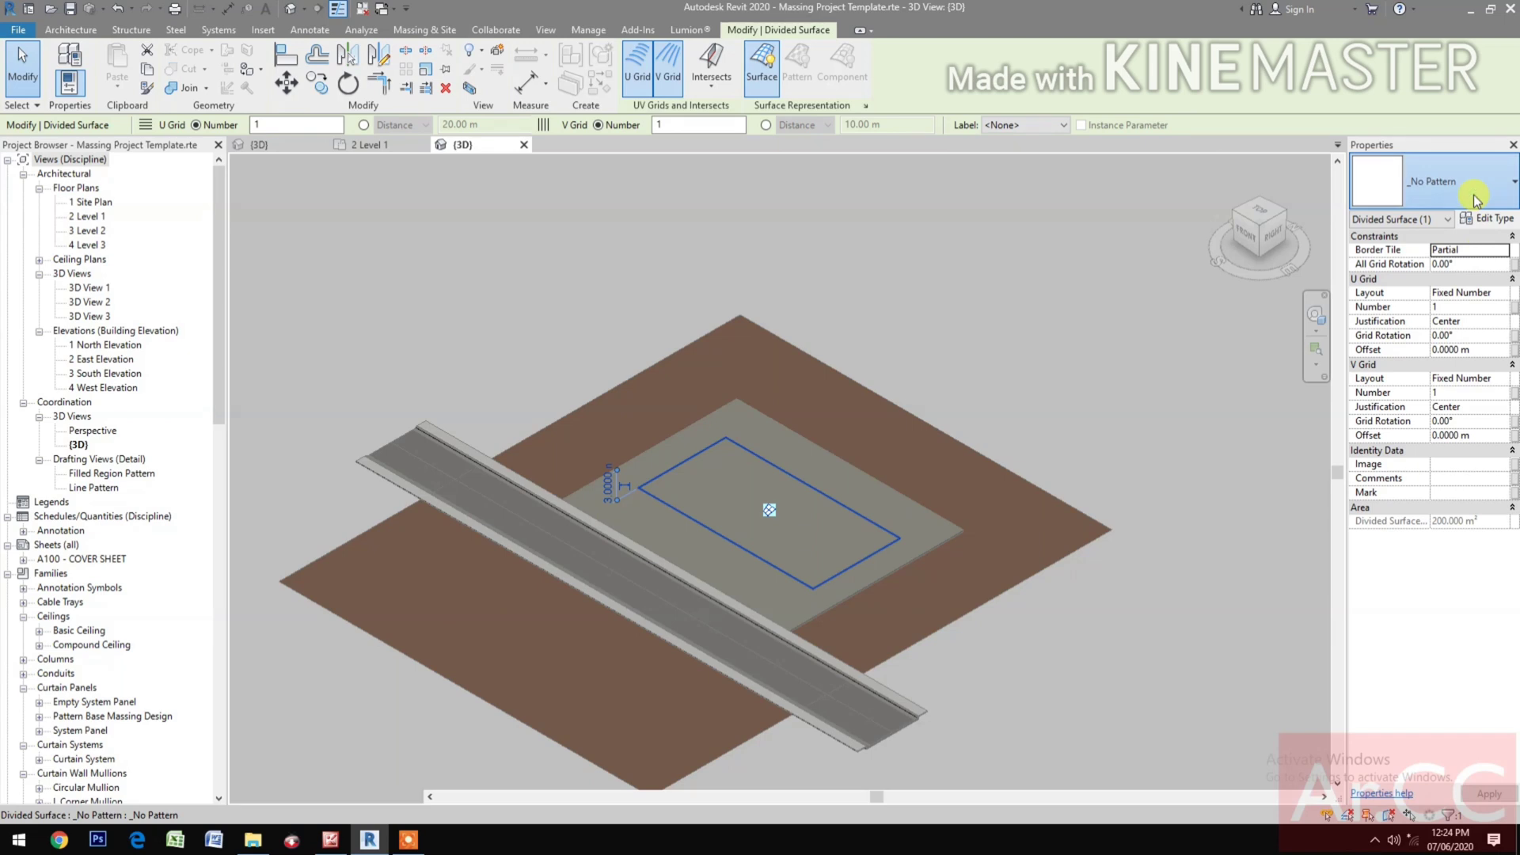
click(1474, 195)
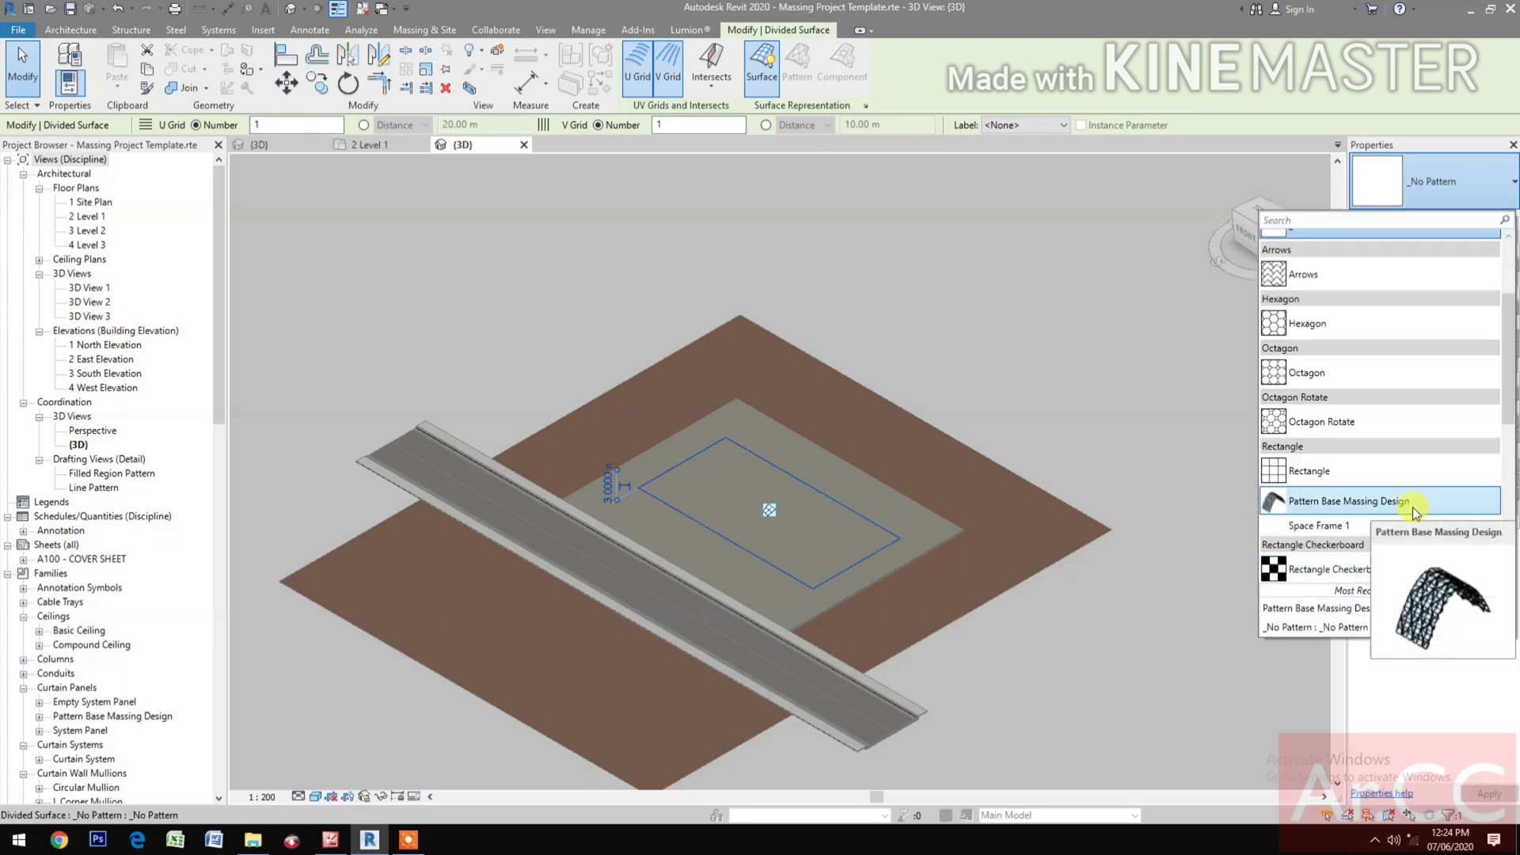
click(1412, 506)
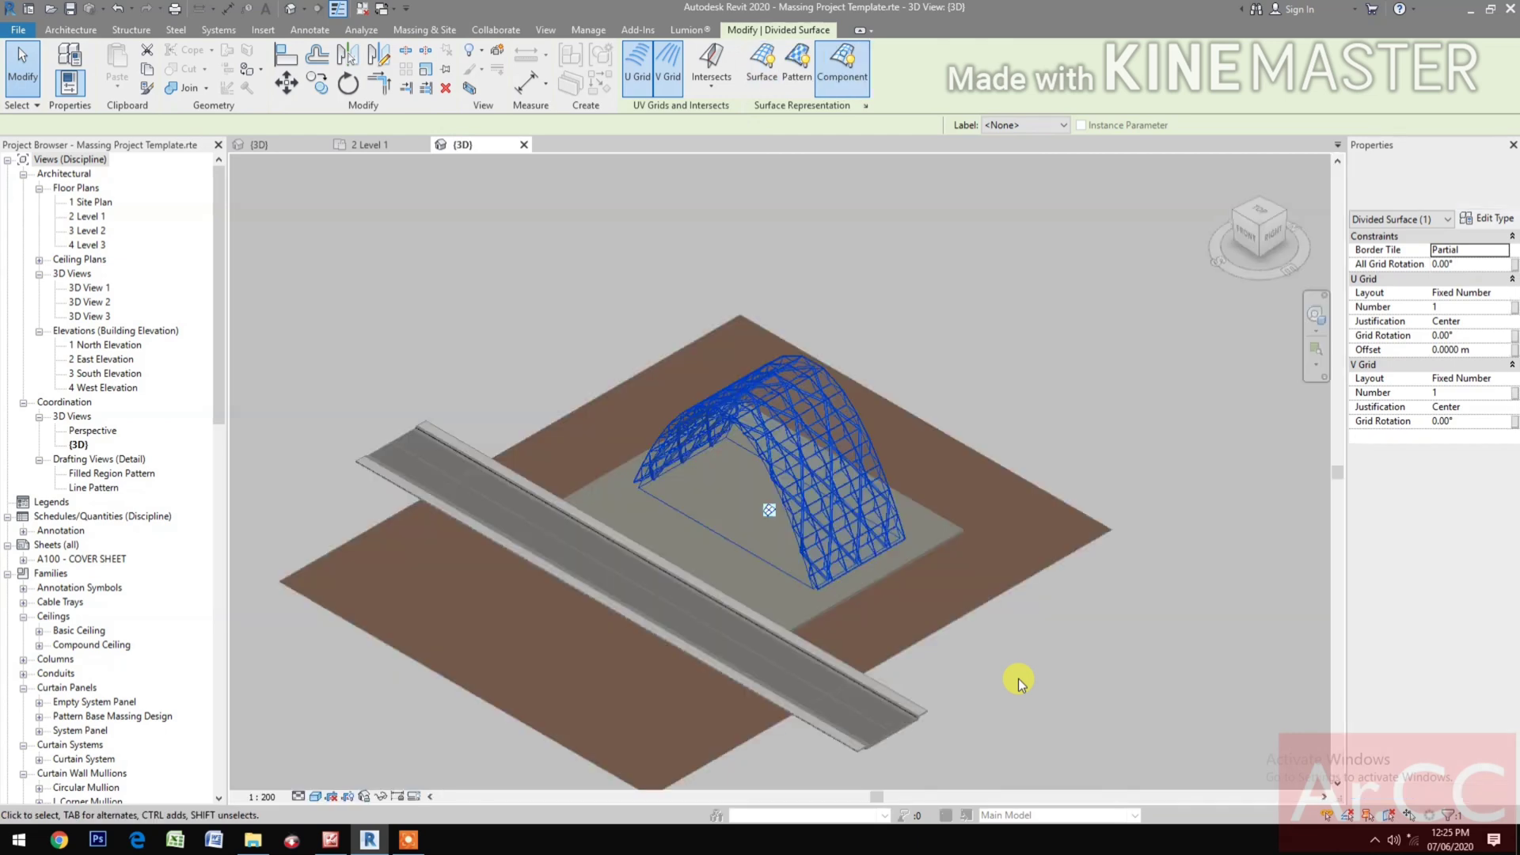
click(1086, 724)
scroll(832, 613, up, 5)
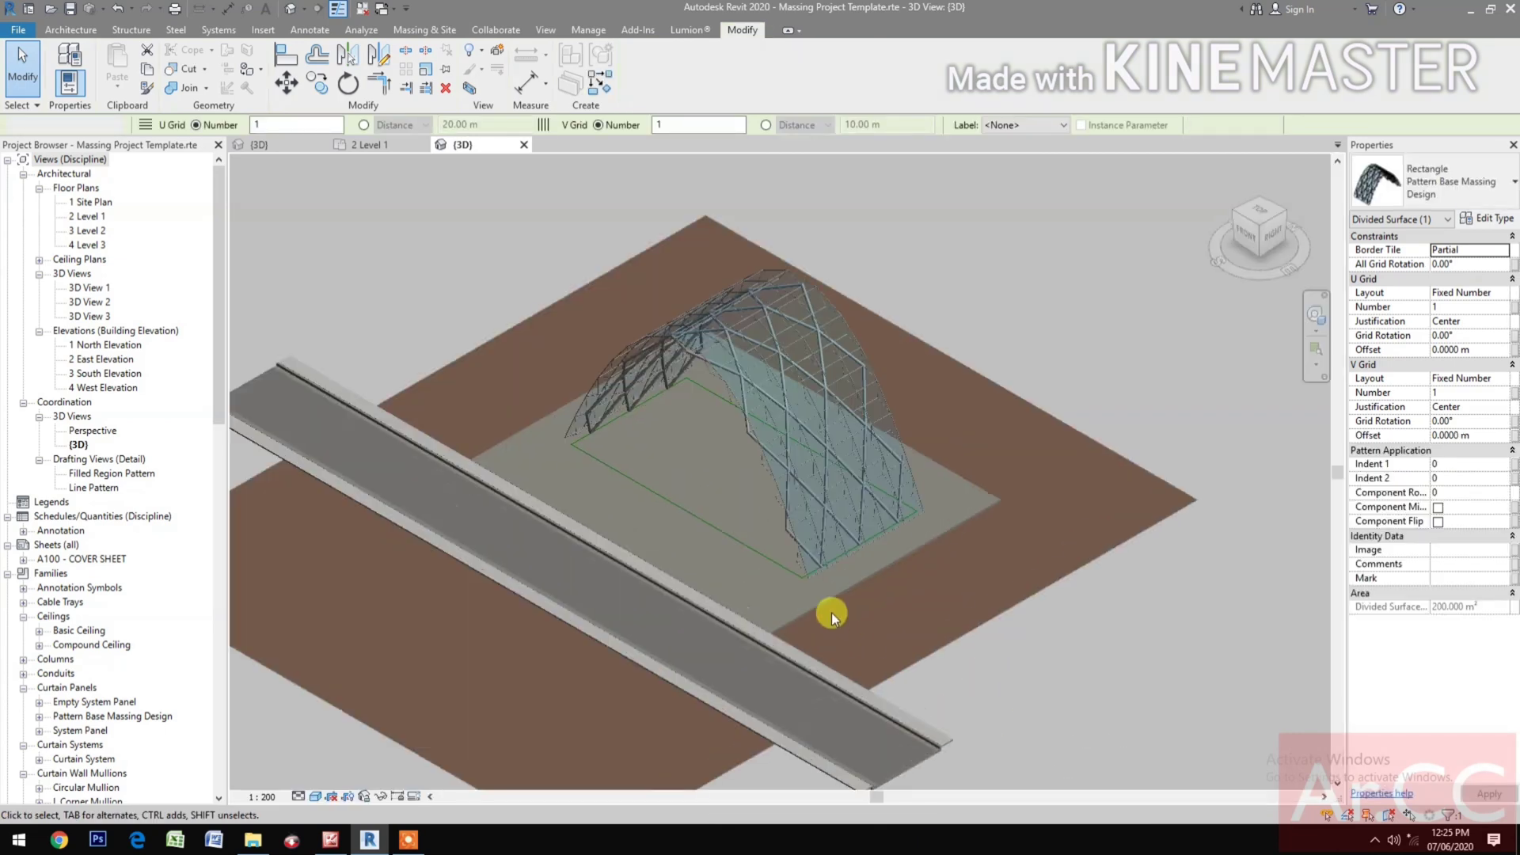
click(891, 701)
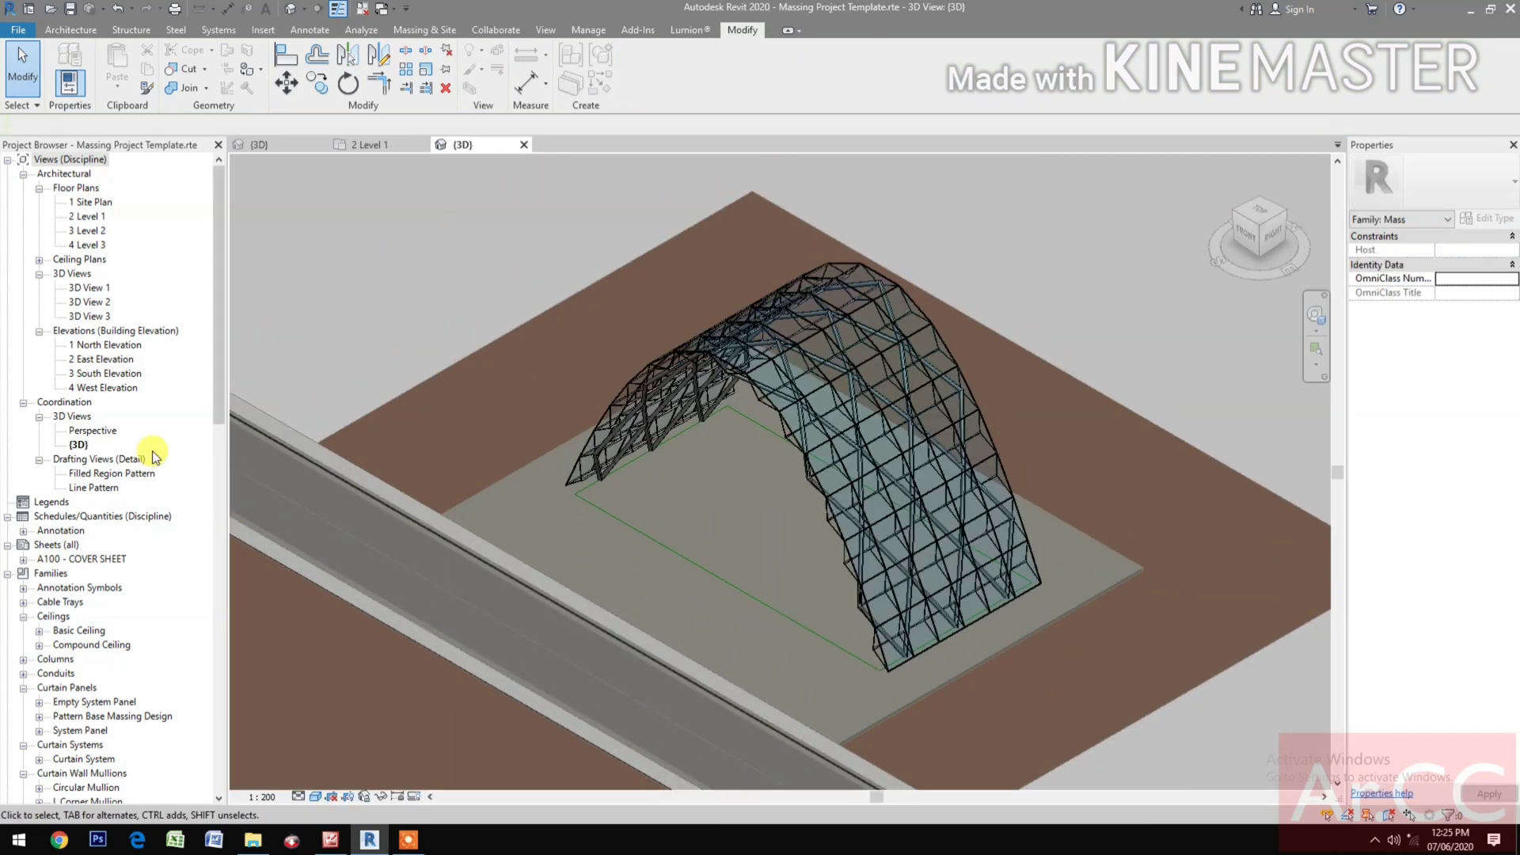
Open the Perspective view and orbit around the arched space frame until the whole structure is in frame.
double_click(93, 431)
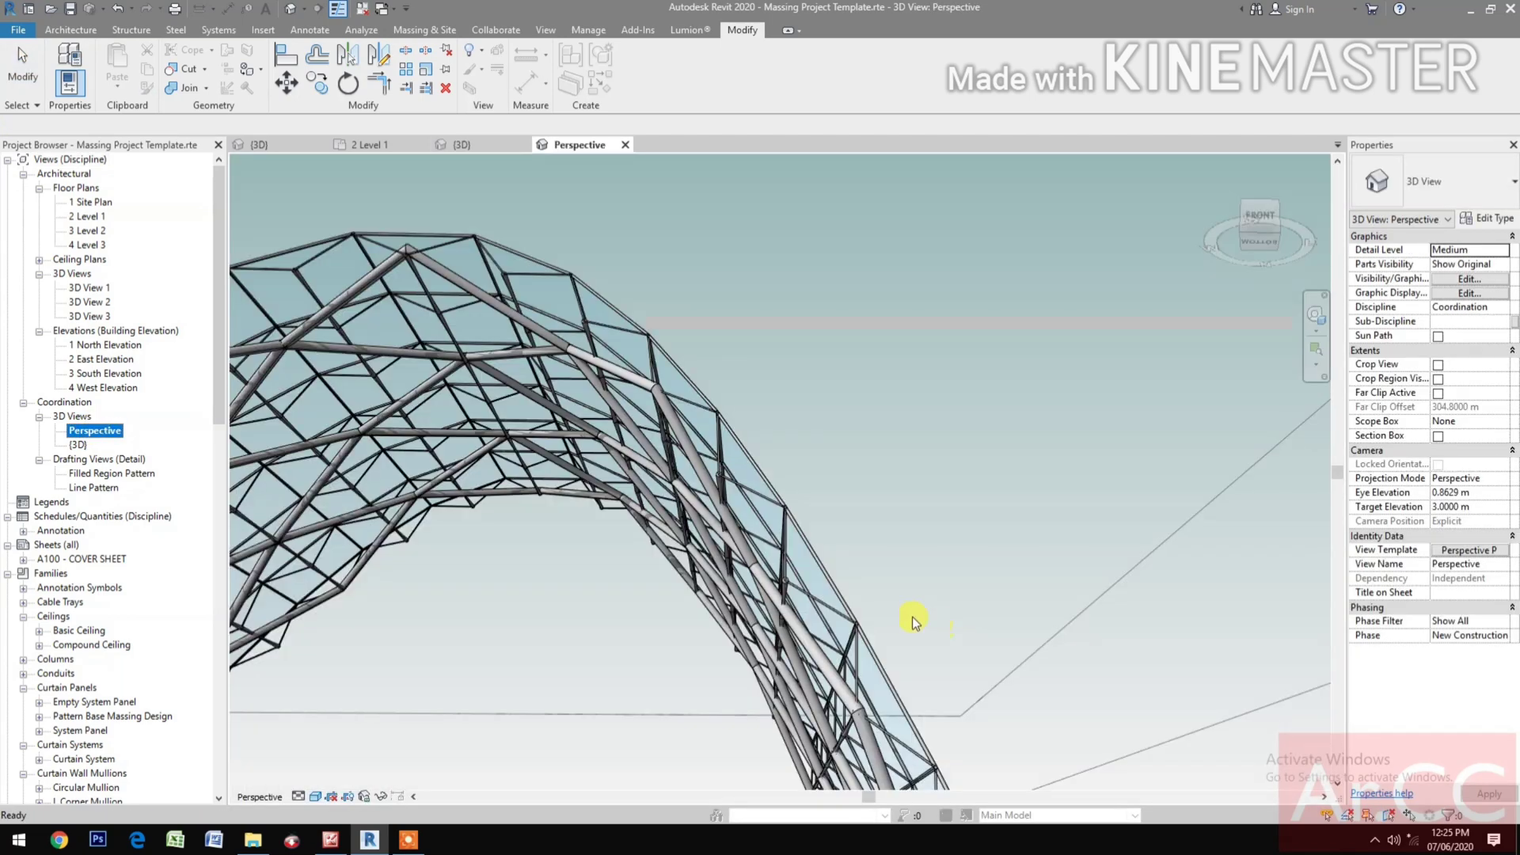
scroll(912, 618, up, 2)
scroll(909, 617, up, 3)
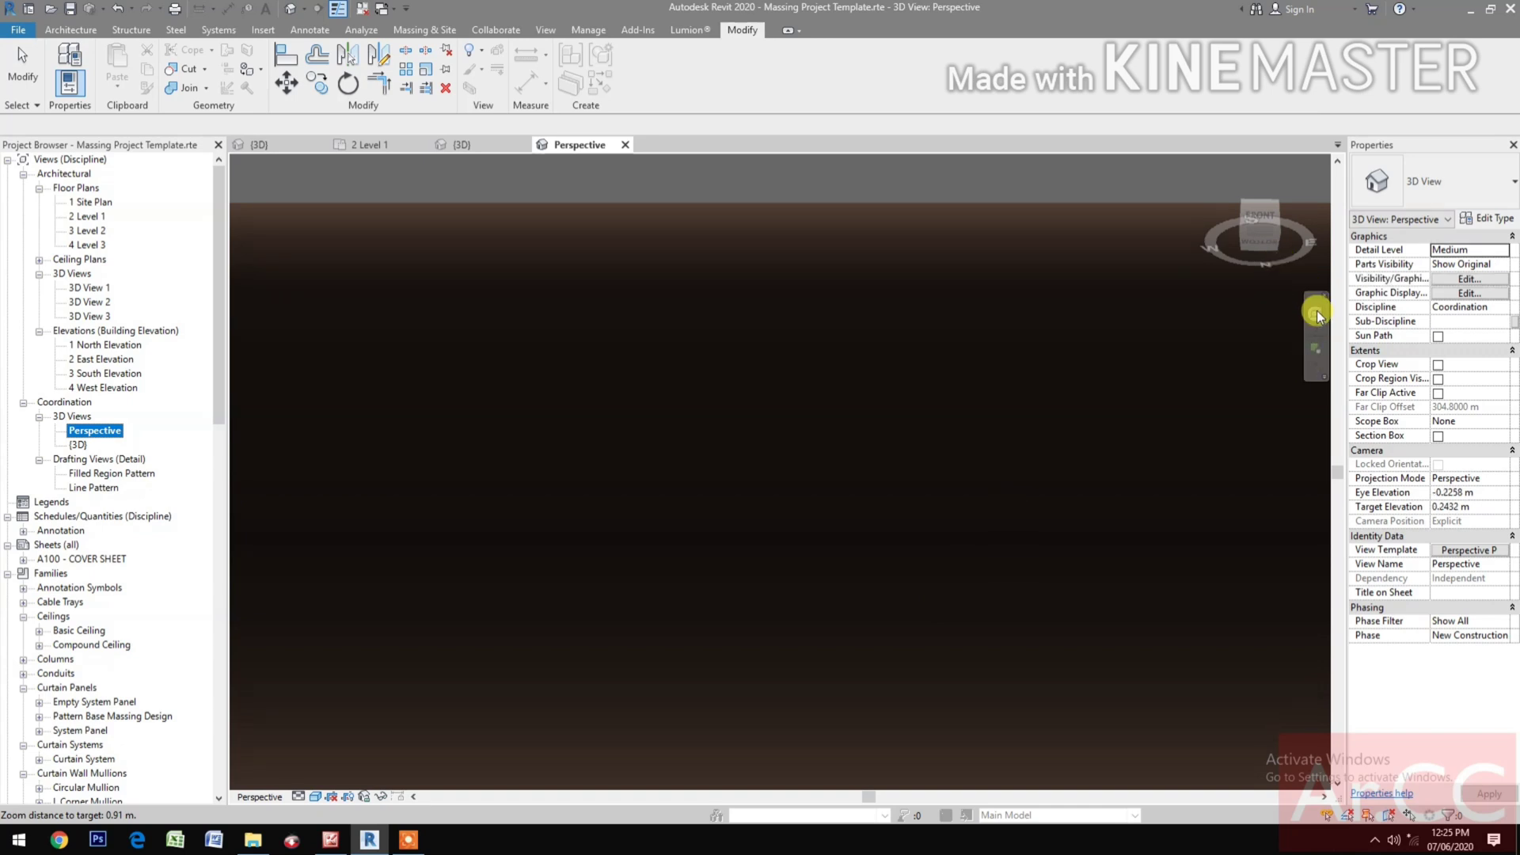
click(724, 478)
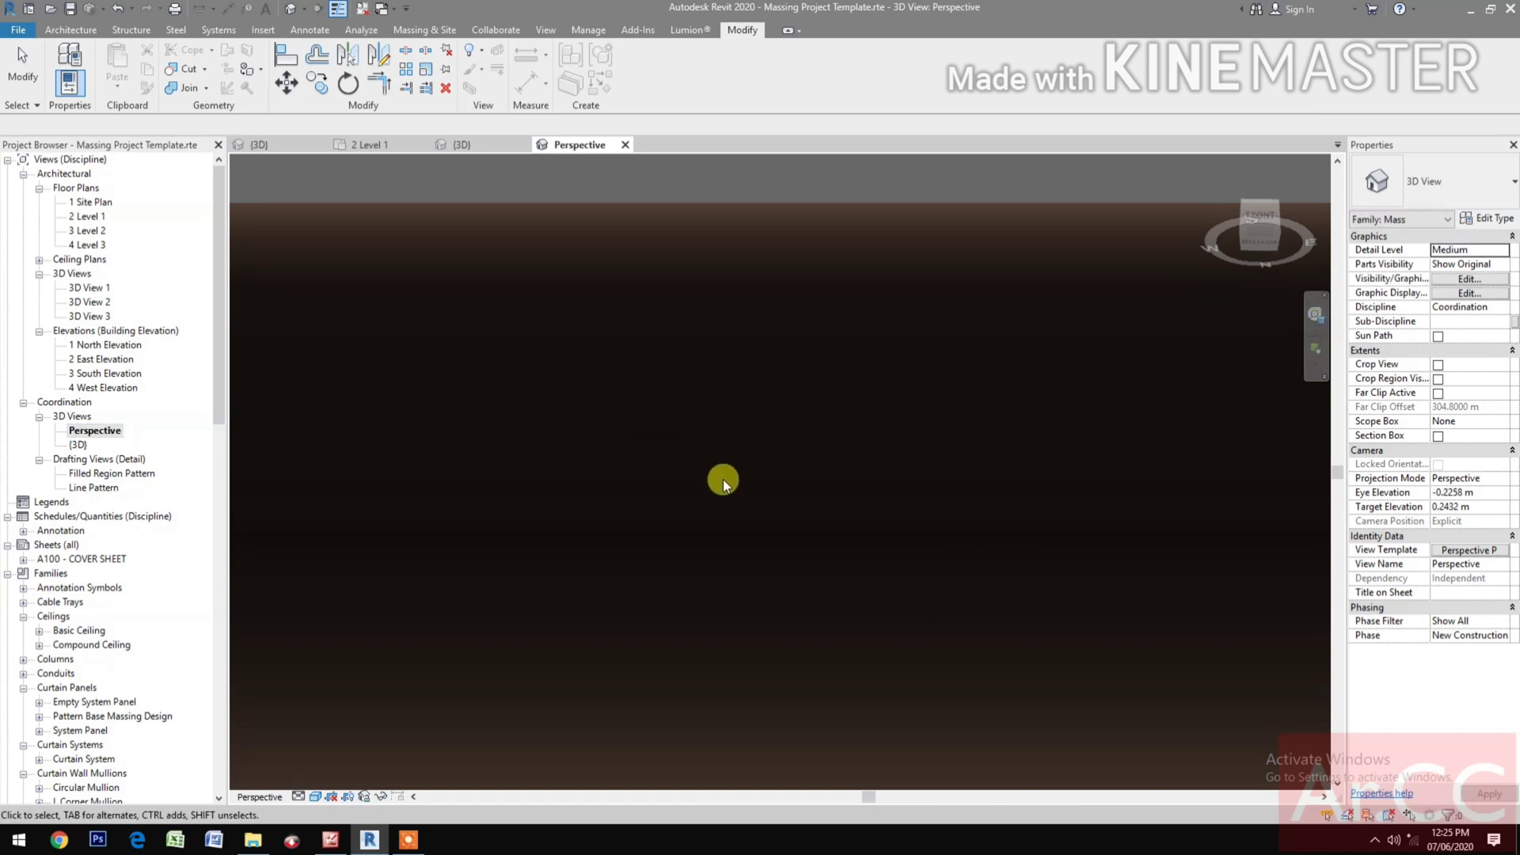
click(1315, 315)
drag(801, 445, 716, 502)
drag(686, 558, 725, 521)
shift+middle_drag(639, 560, 744, 654)
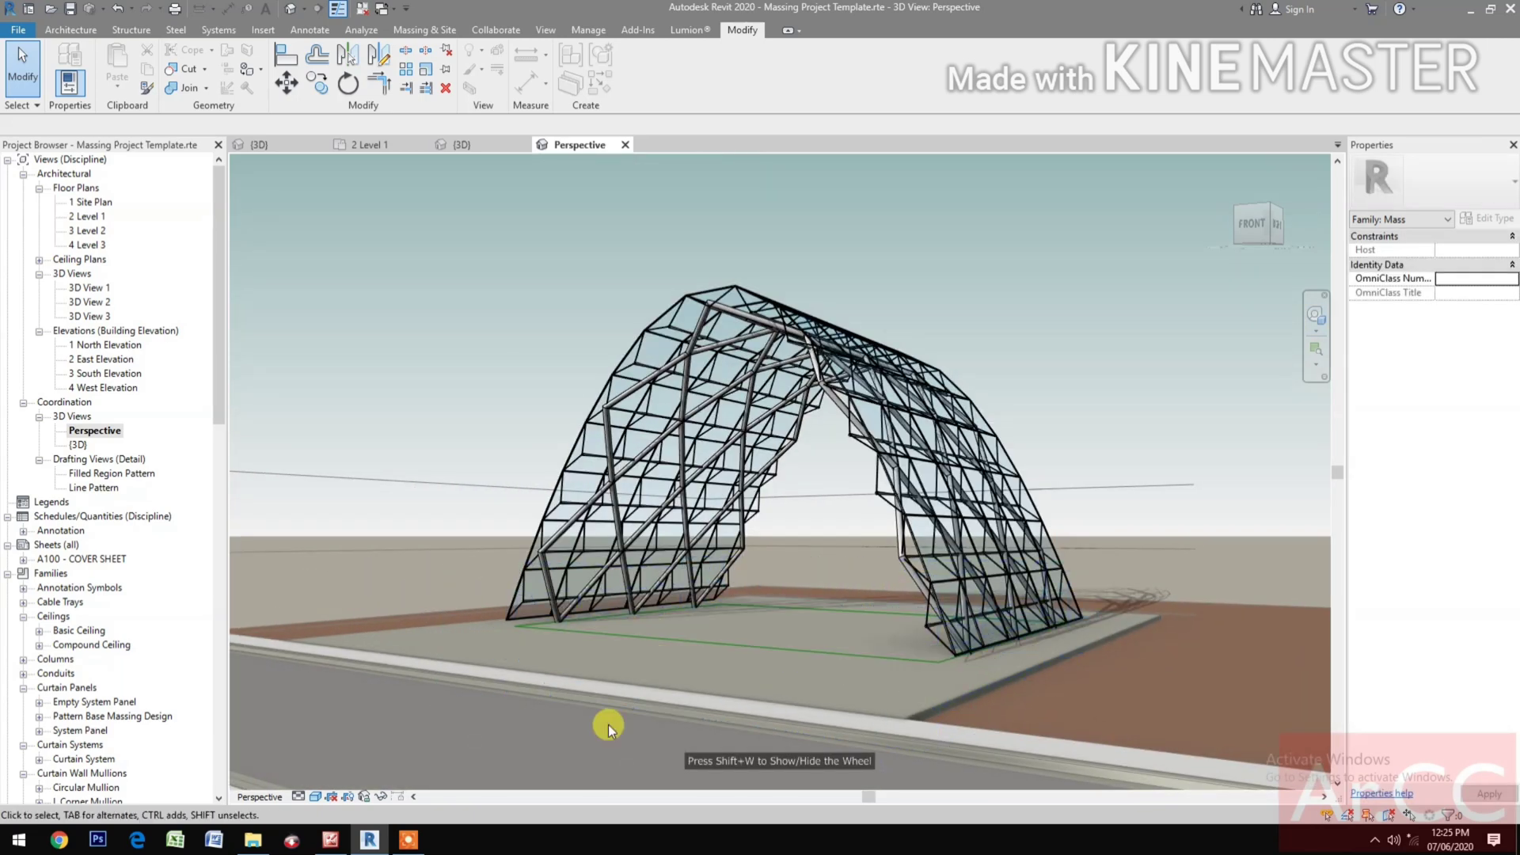